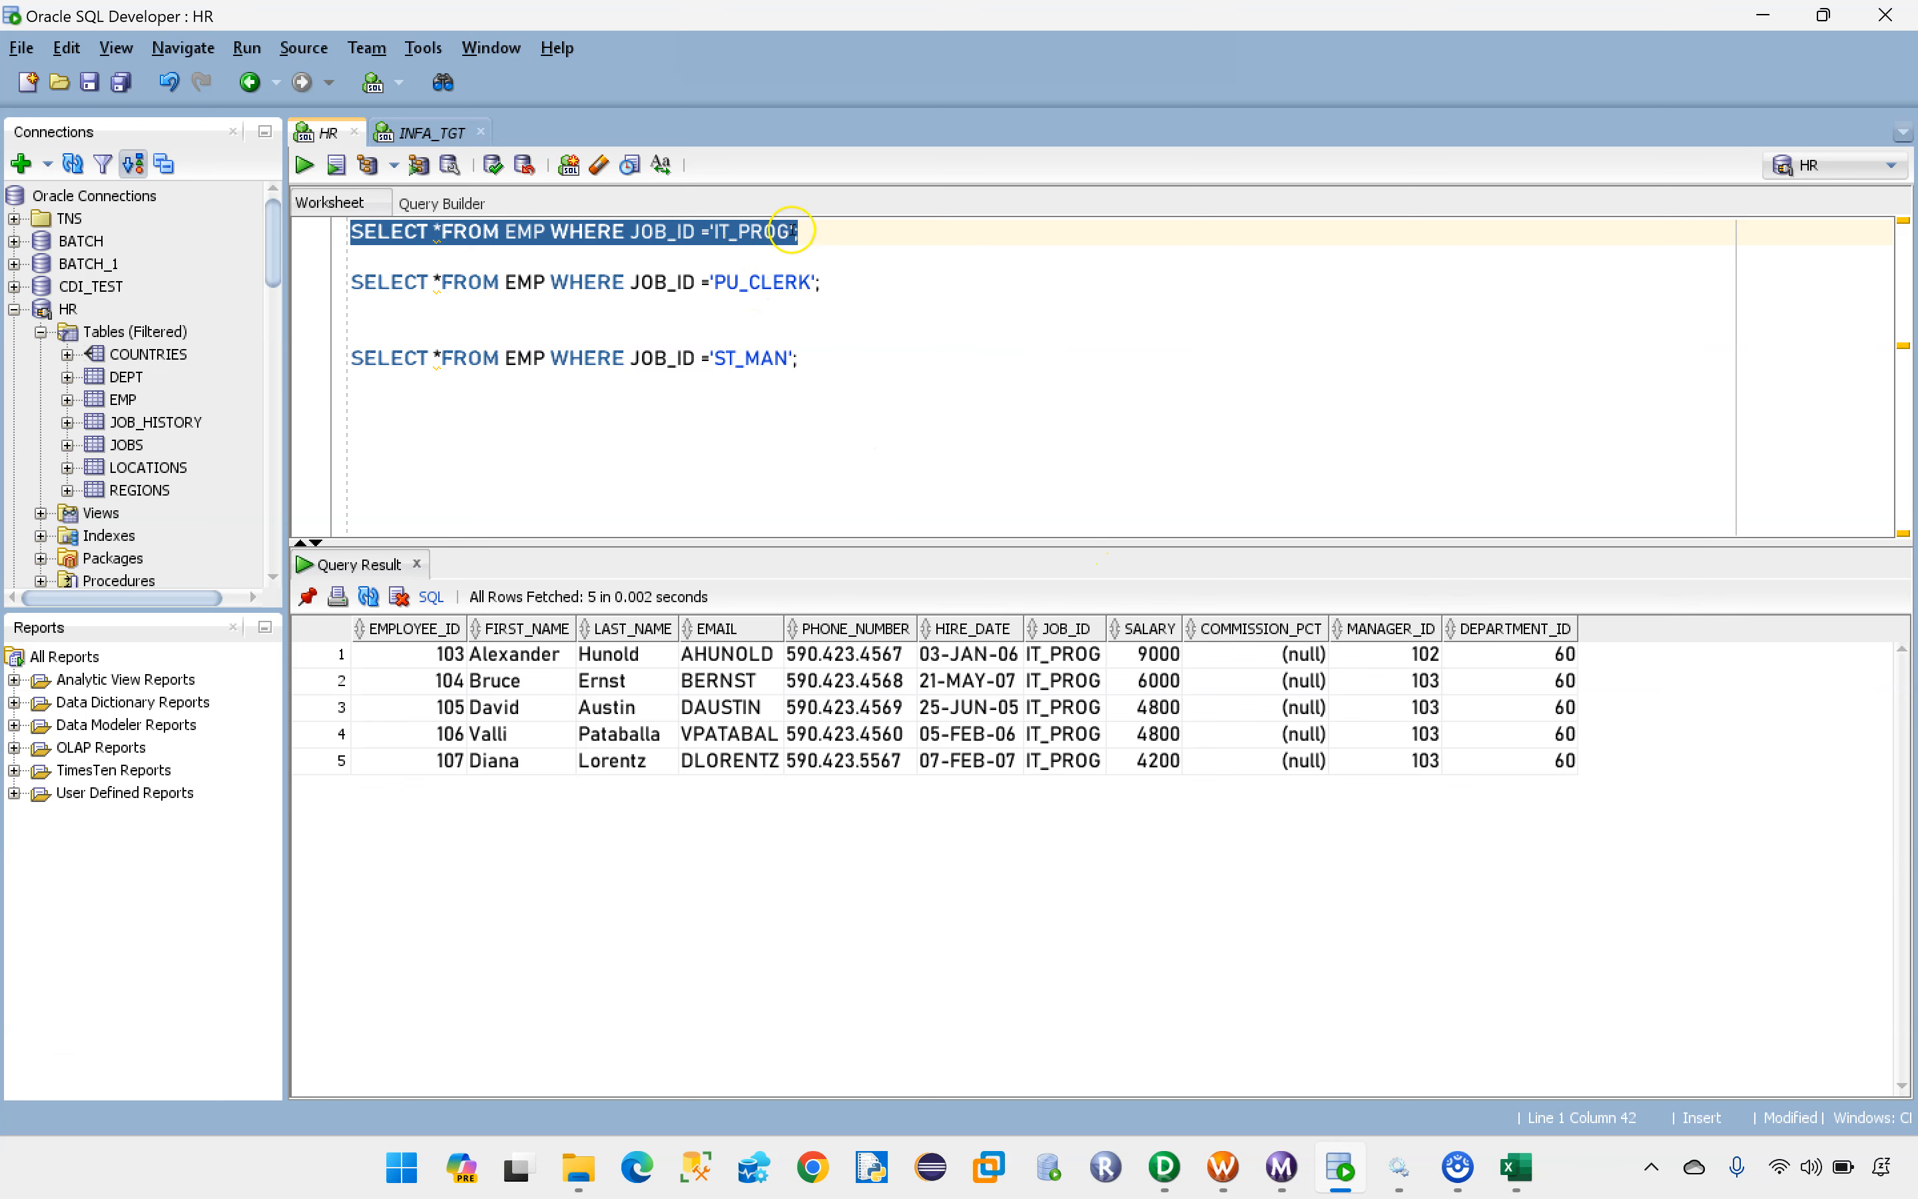
Step: Check the IT_PROG.csv entry in the target file list in Excel and return to SQL Developer
click(1511, 1169)
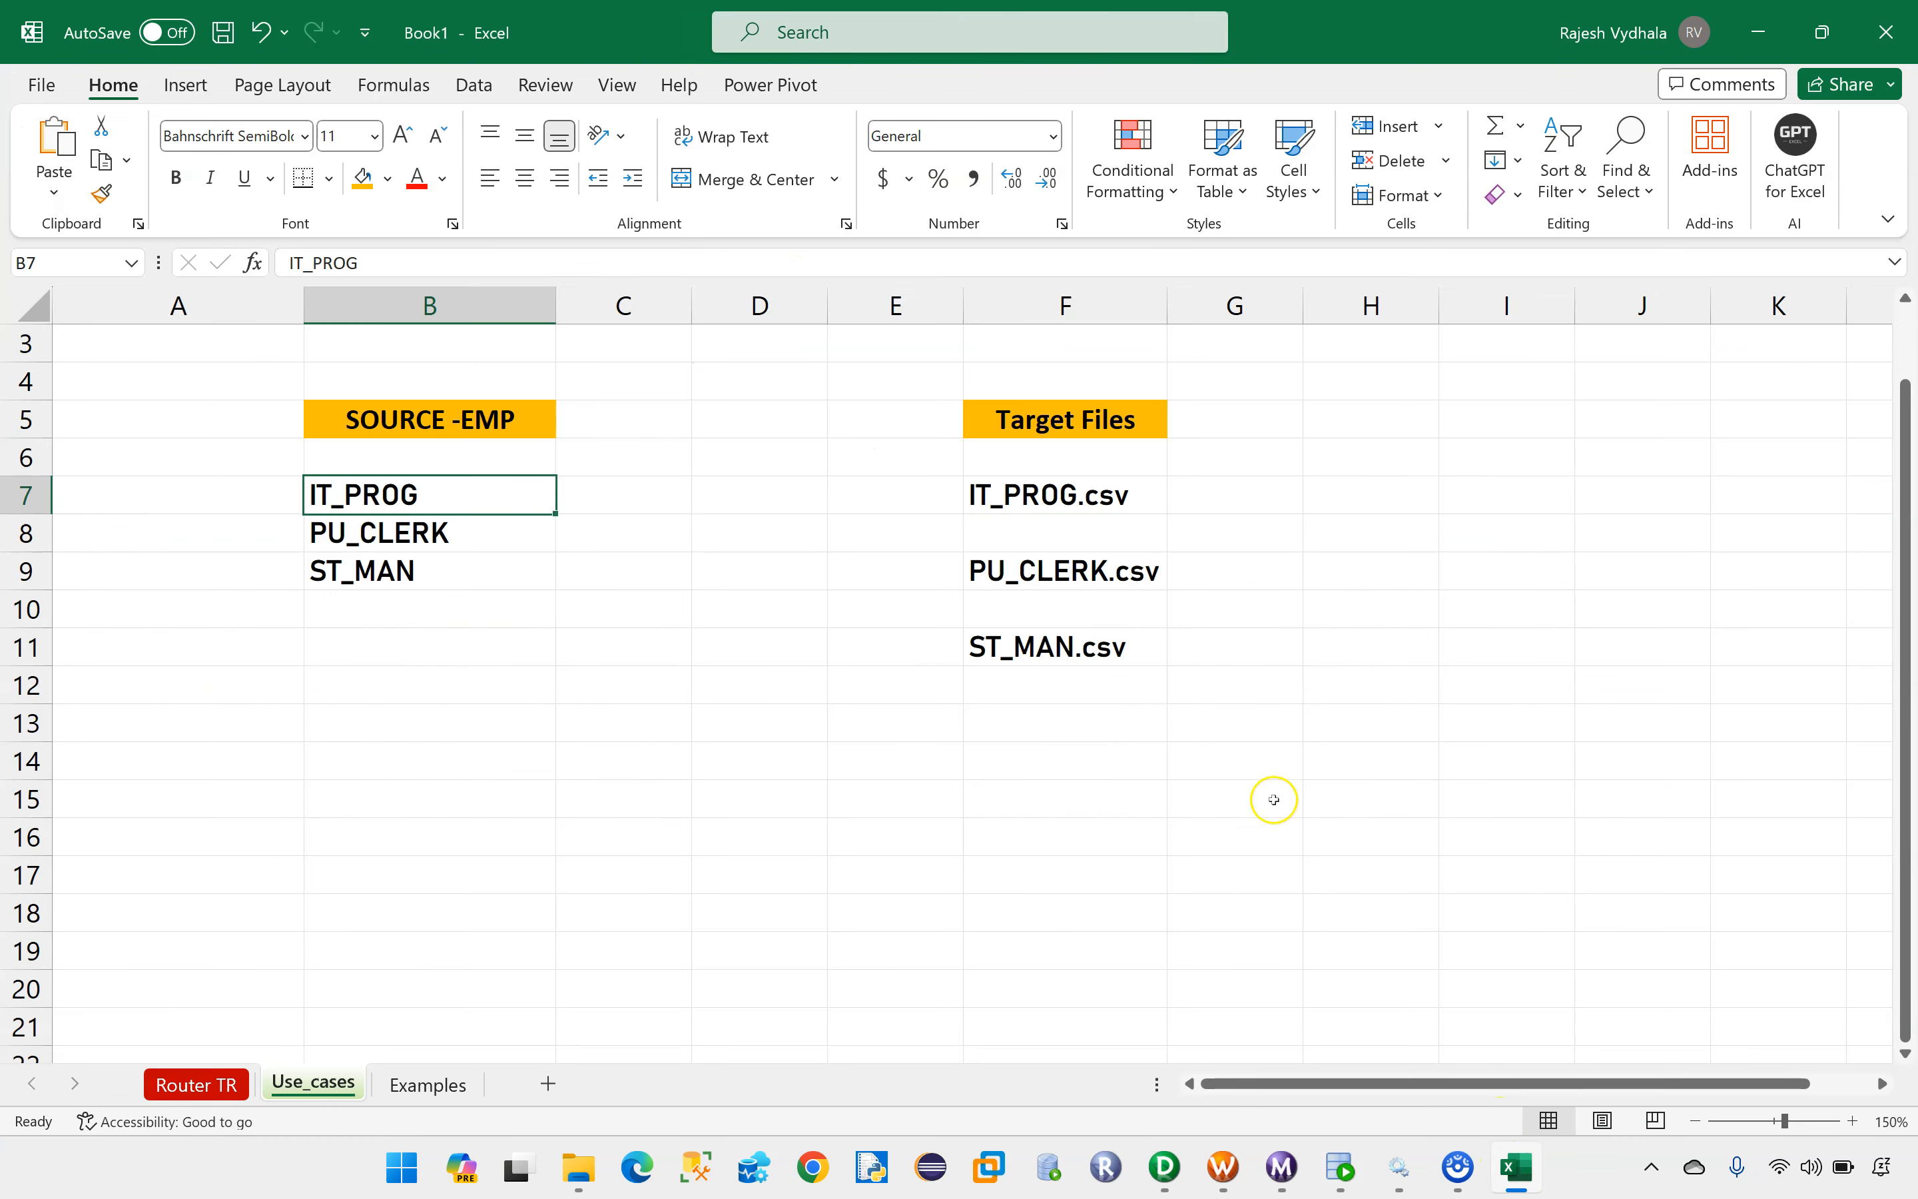
click(1055, 494)
click(1340, 1168)
Step: Run the EMP queries for JOB_ID 'PU_CLERK' and 'ST_MAN' and examine their result rows
click(885, 283)
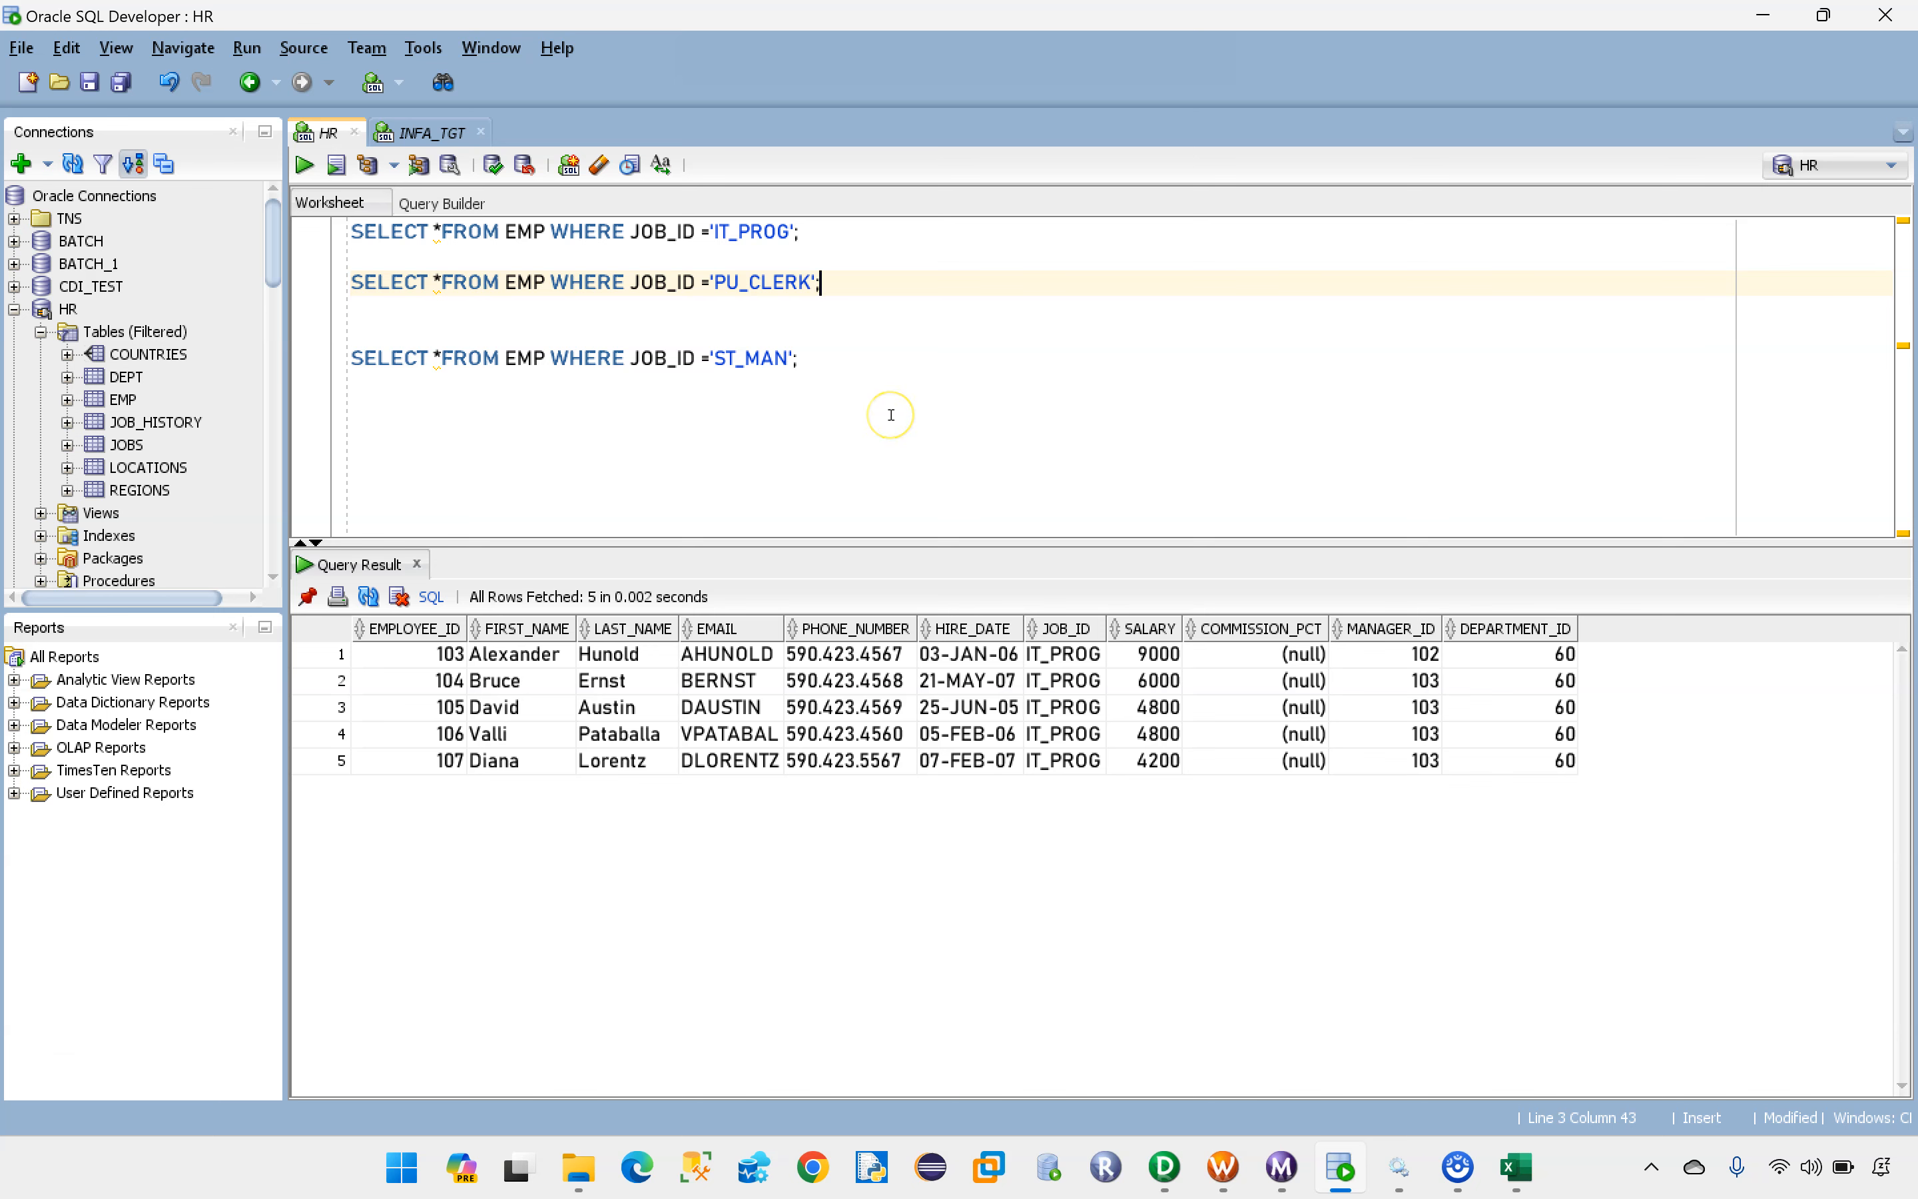
key(ctrl+Return)
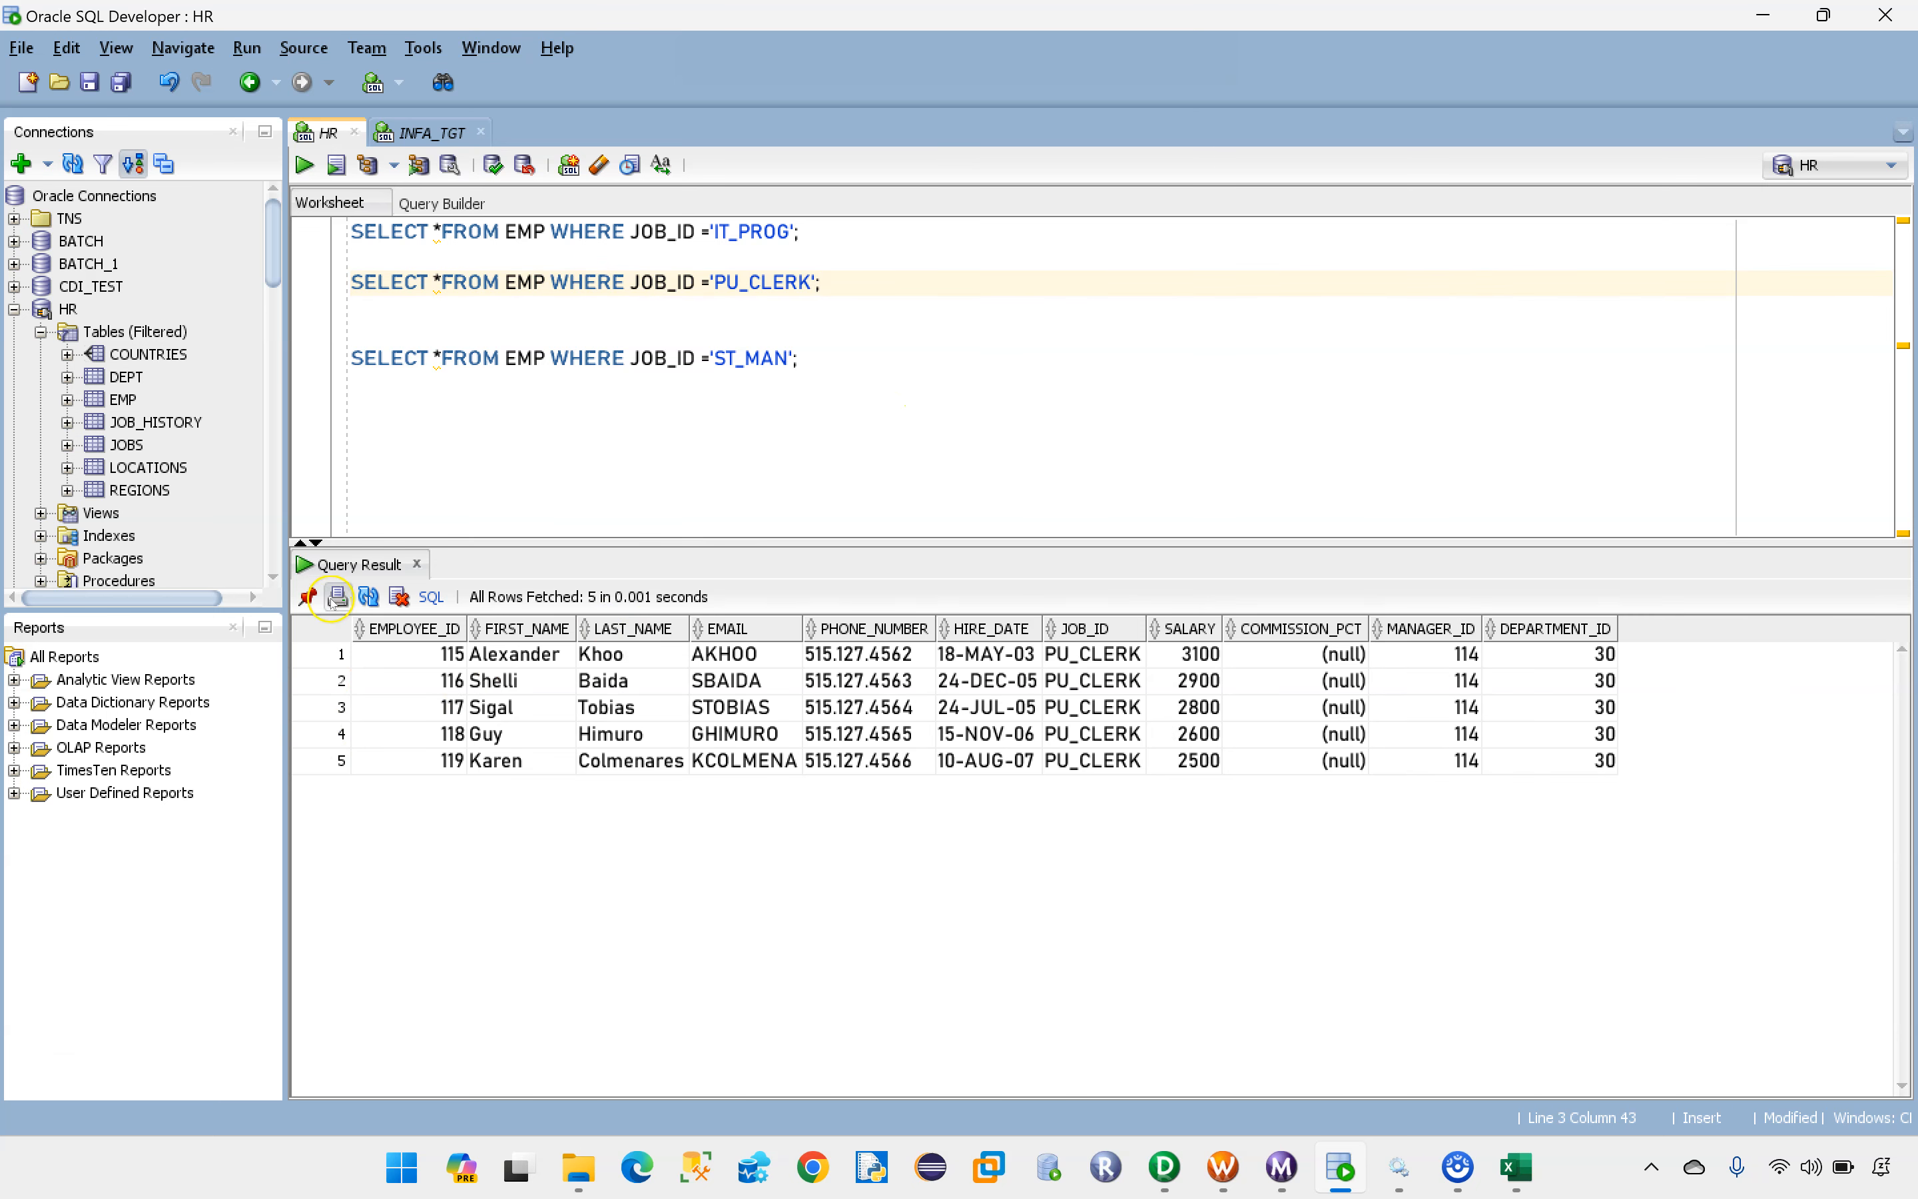
drag(714, 283, 797, 283)
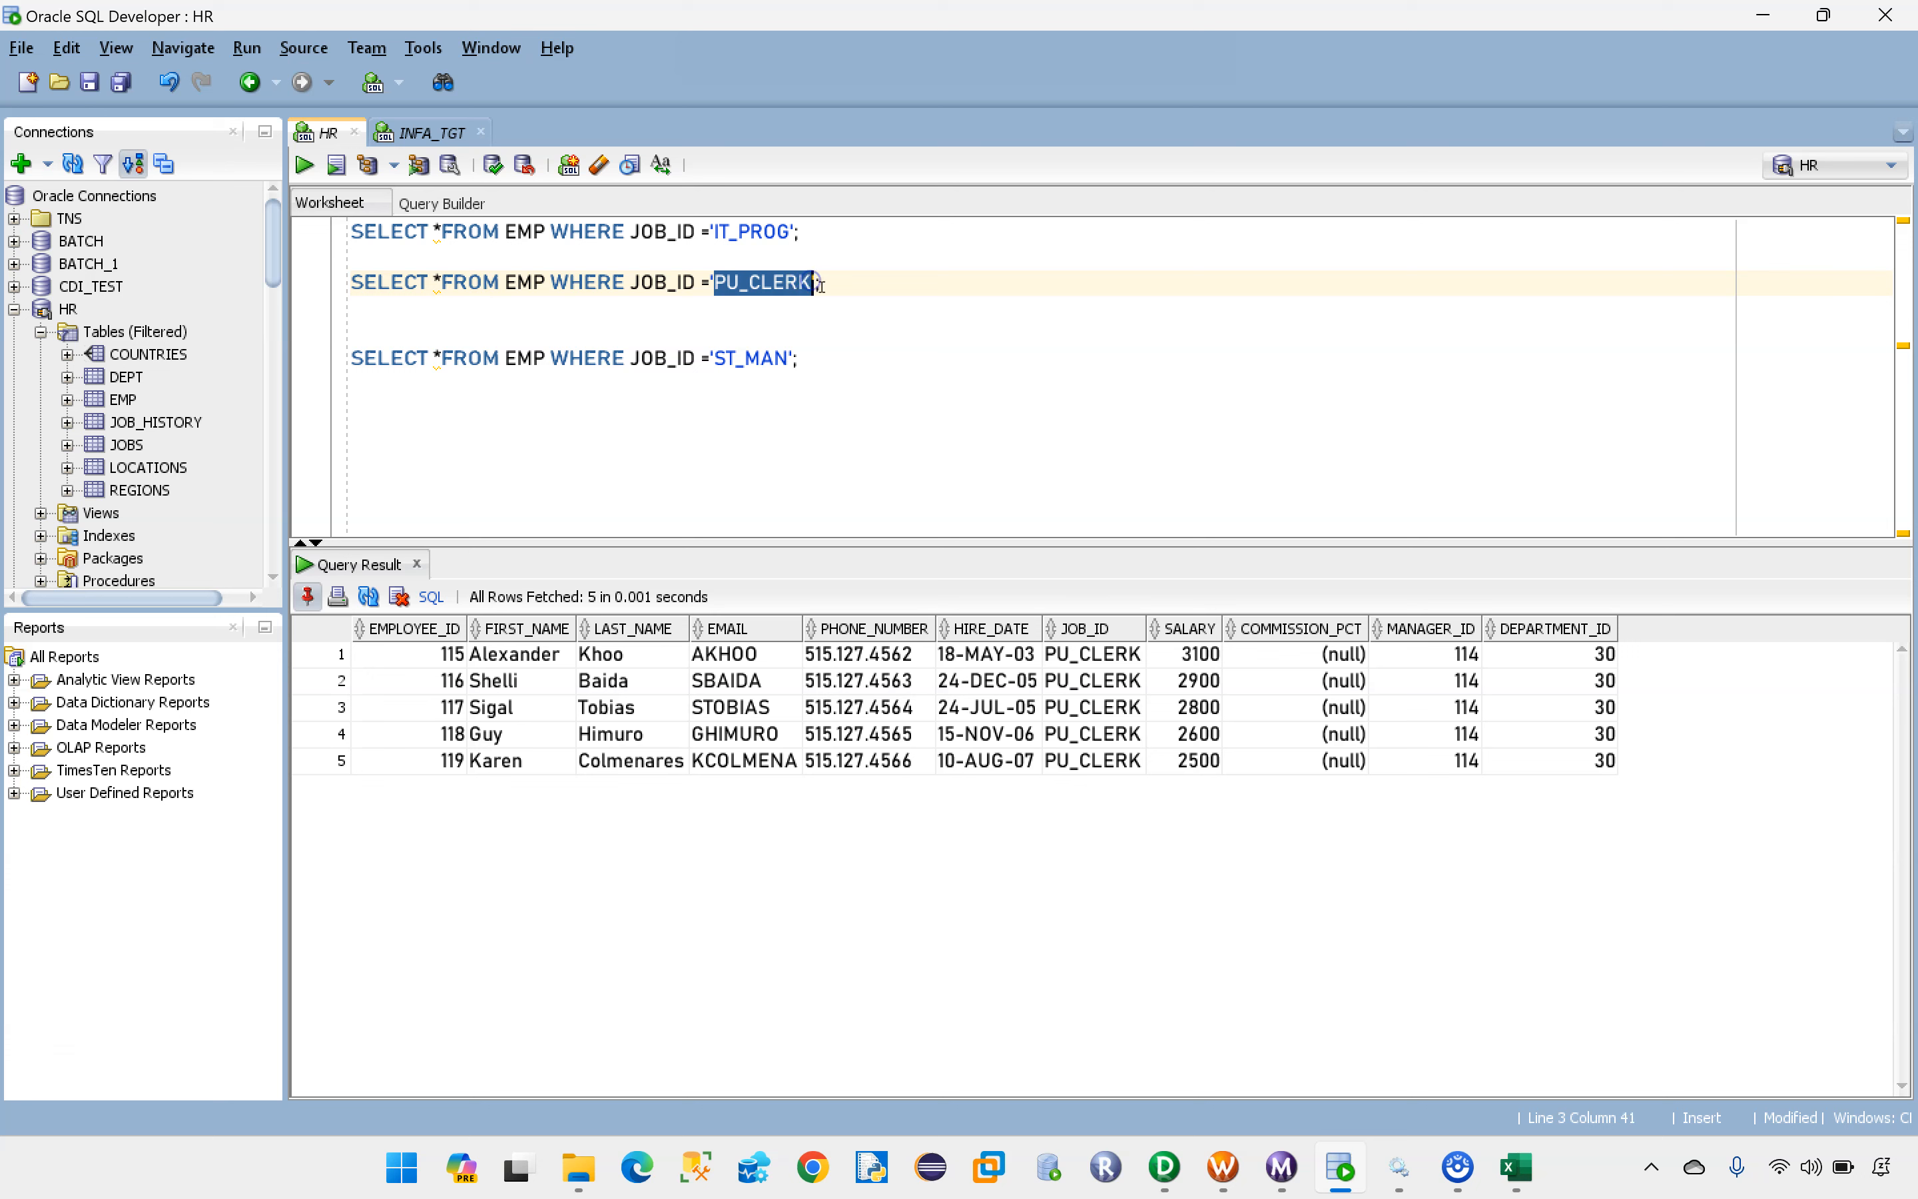
click(713, 384)
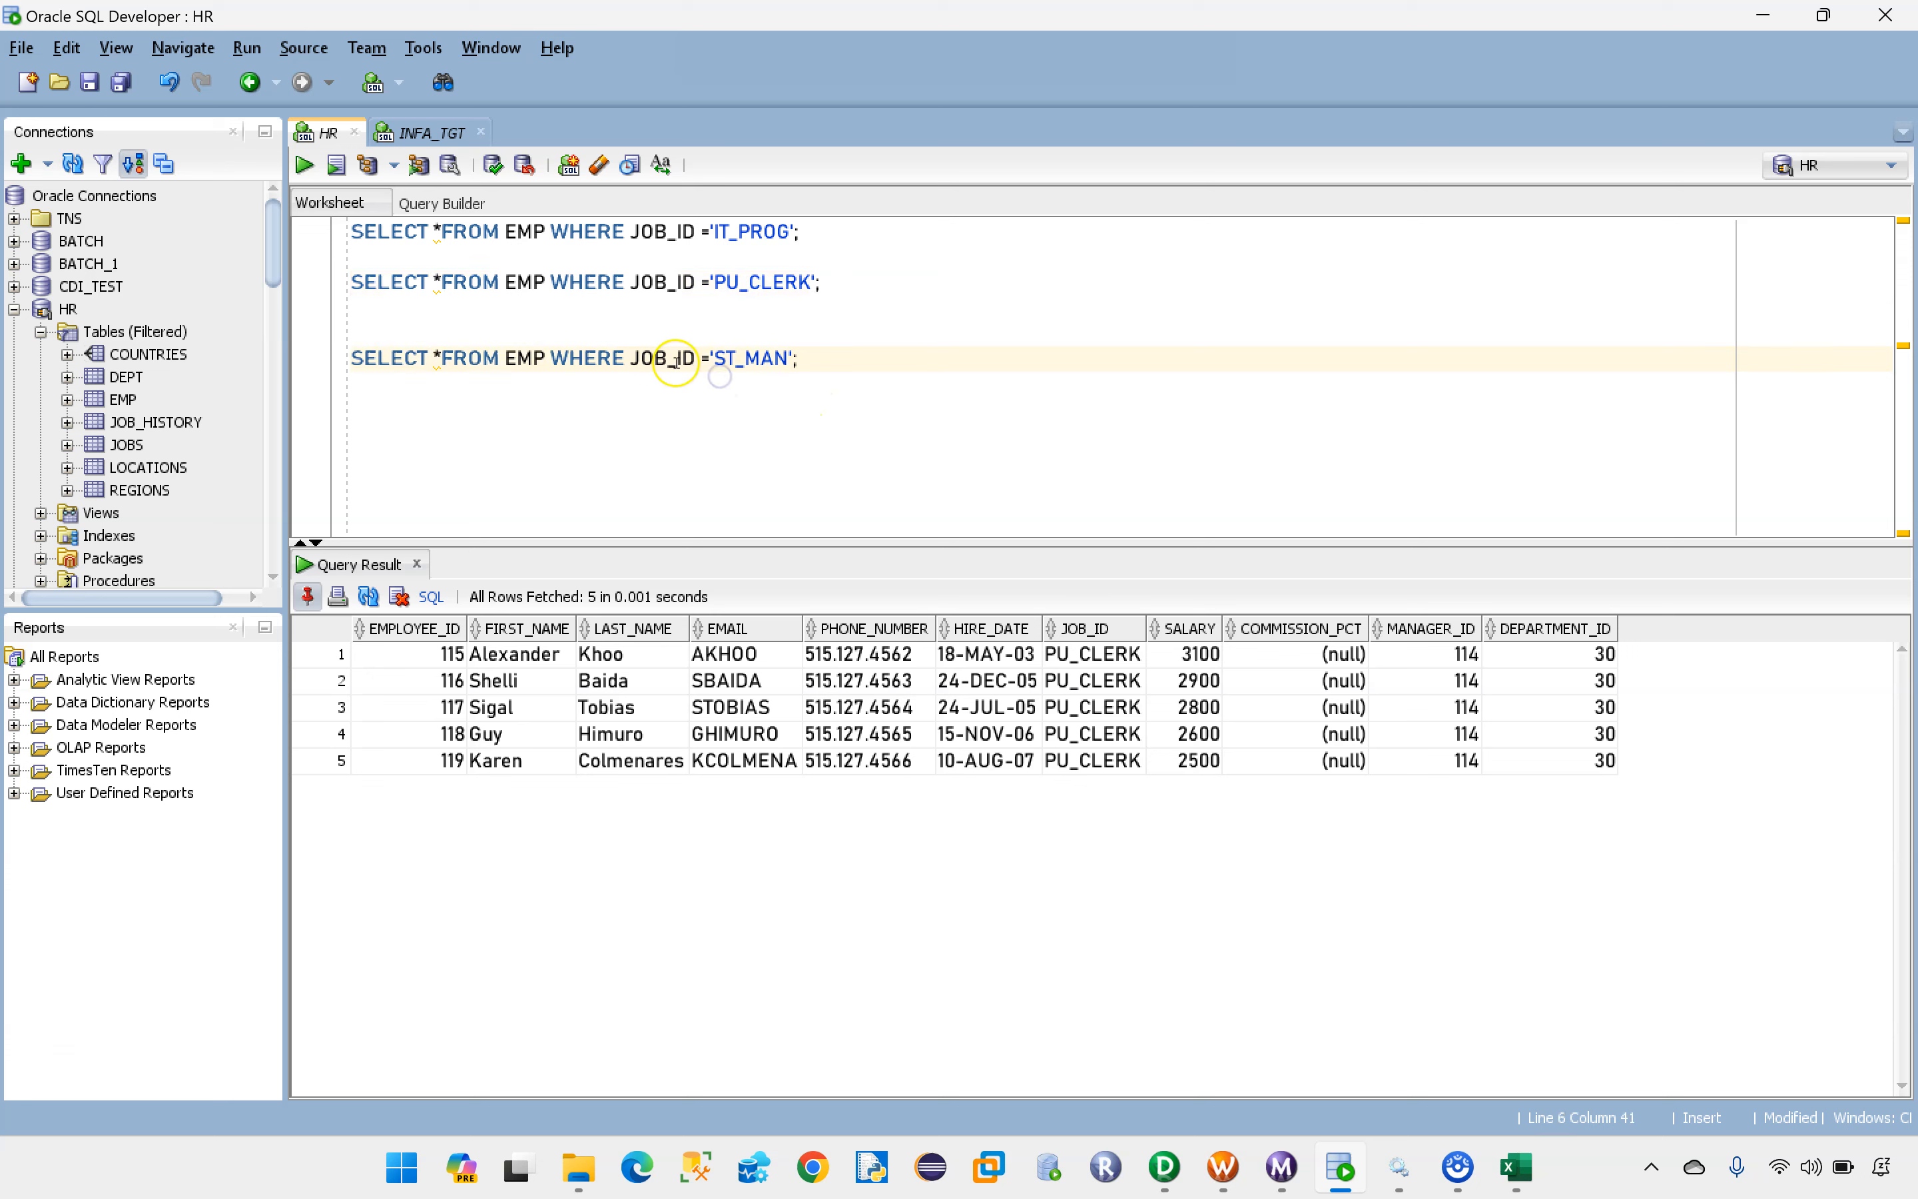
key(ctrl+Return)
drag(412, 654, 1535, 765)
click(764, 378)
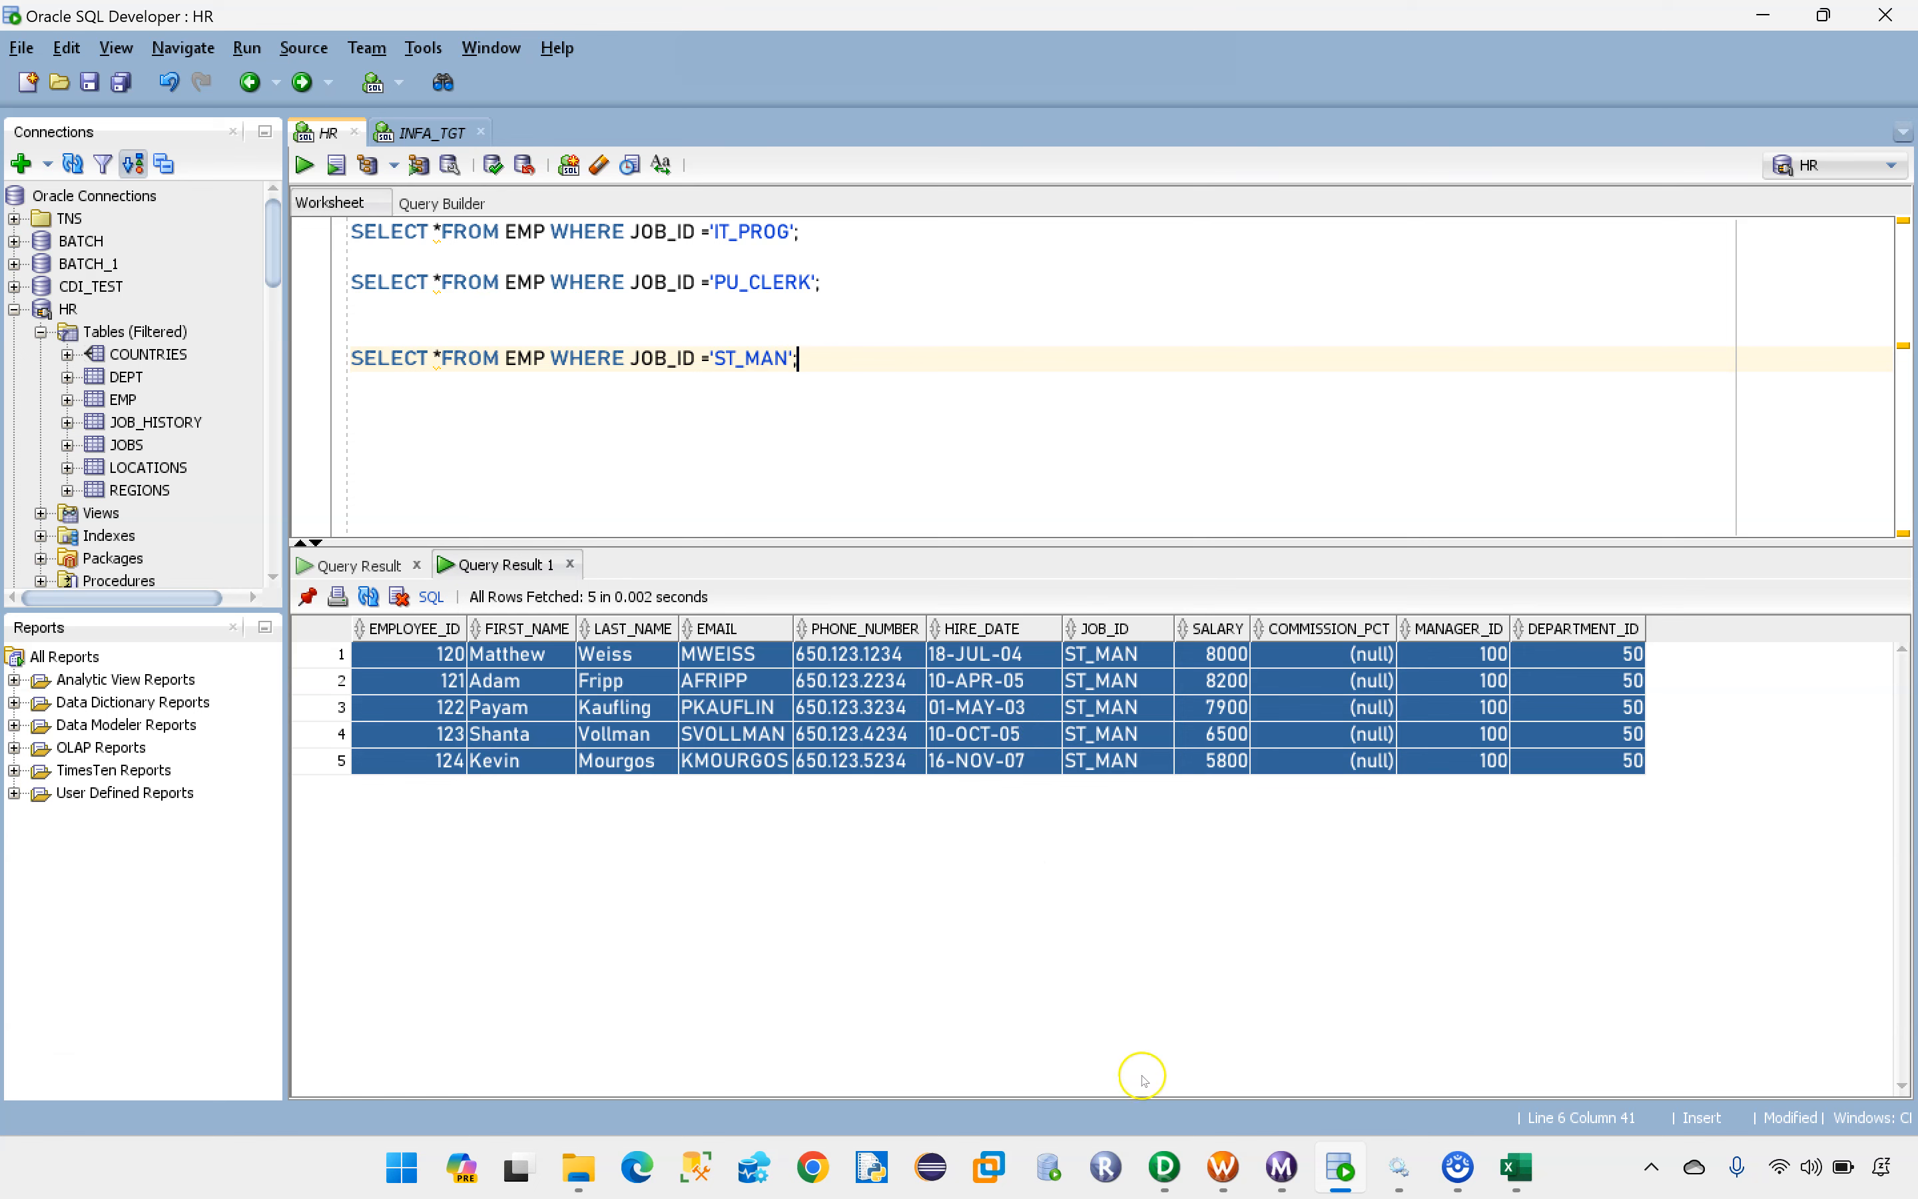
Step: Switch to Informatica PowerCenter Designer and expand the HR sources of INFA_BASICS, checking the target file list in Excel
click(1163, 1171)
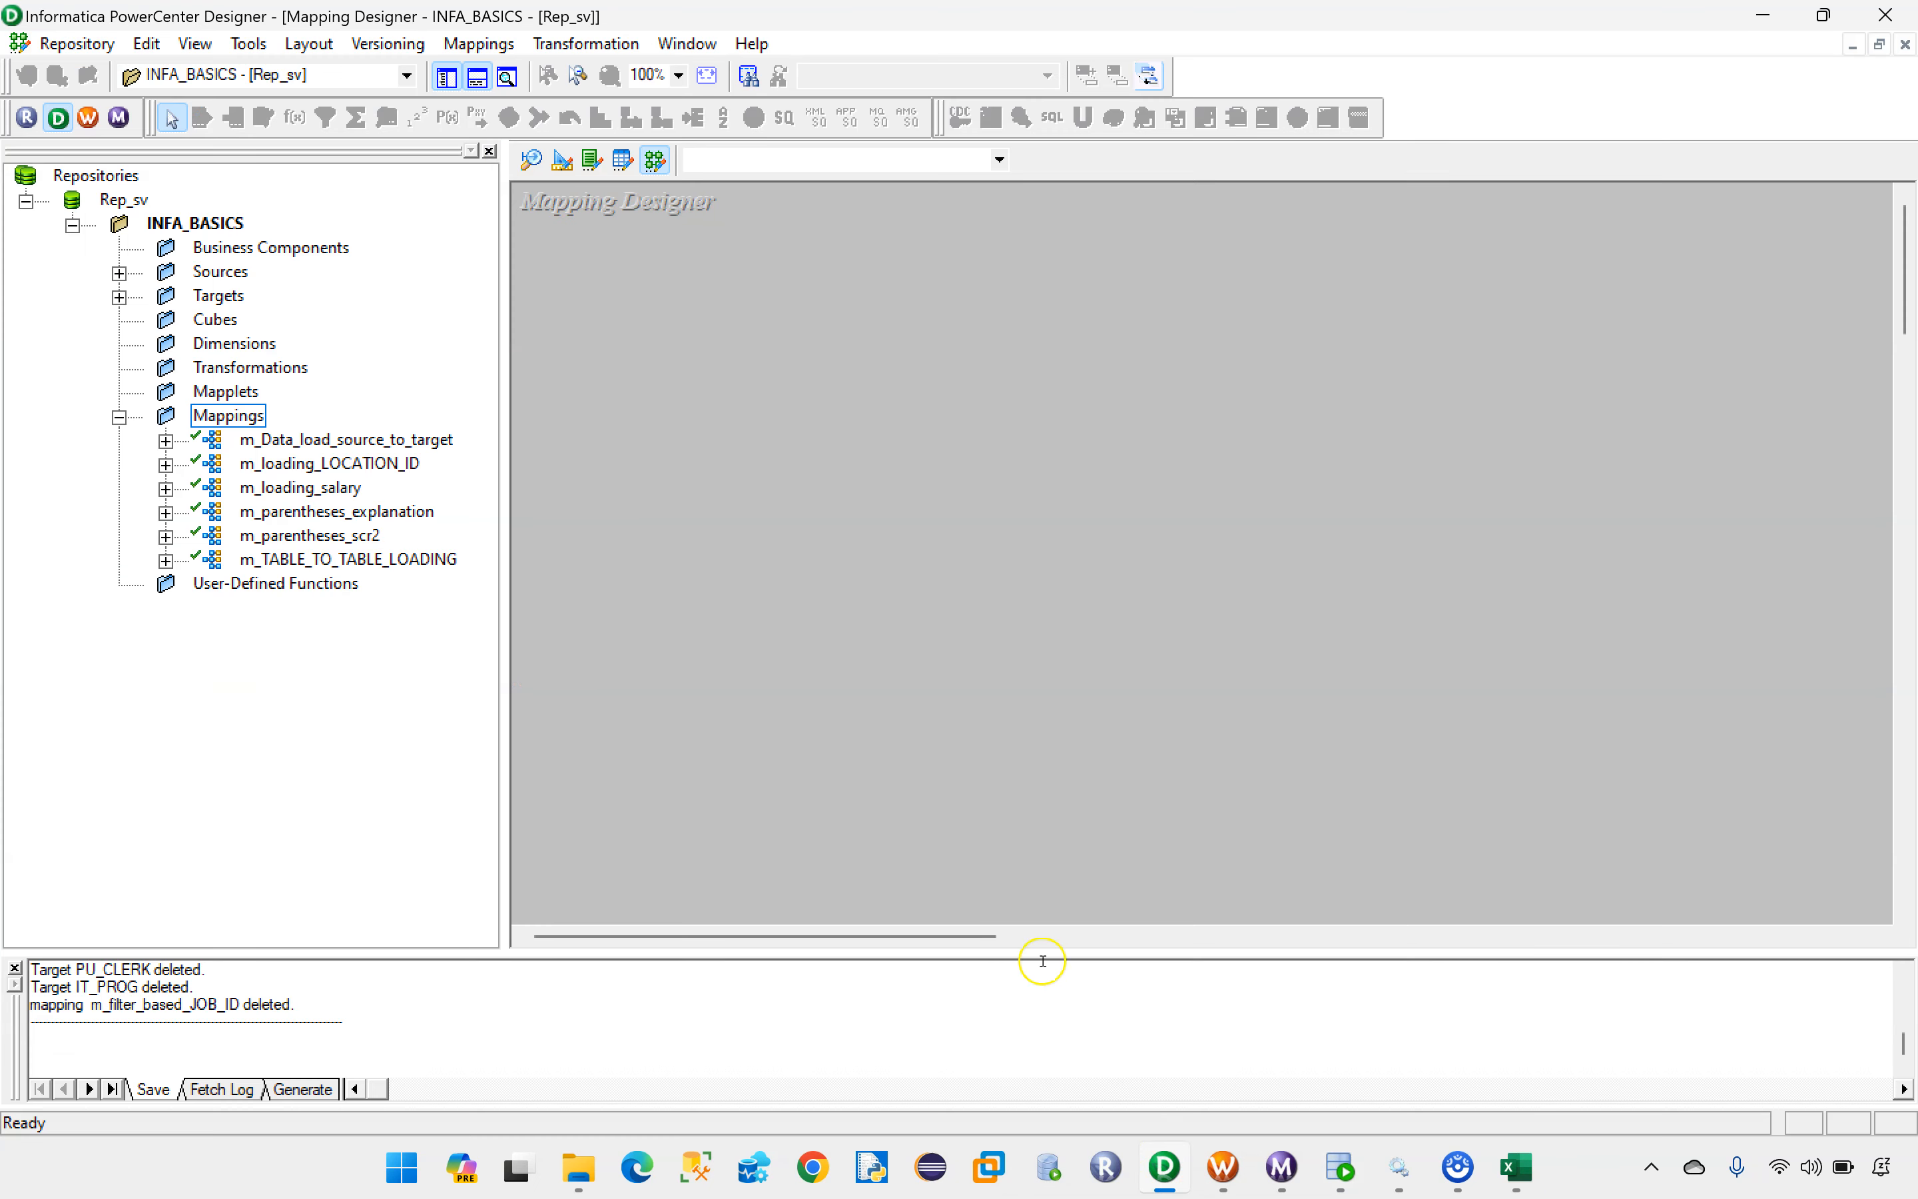
click(119, 273)
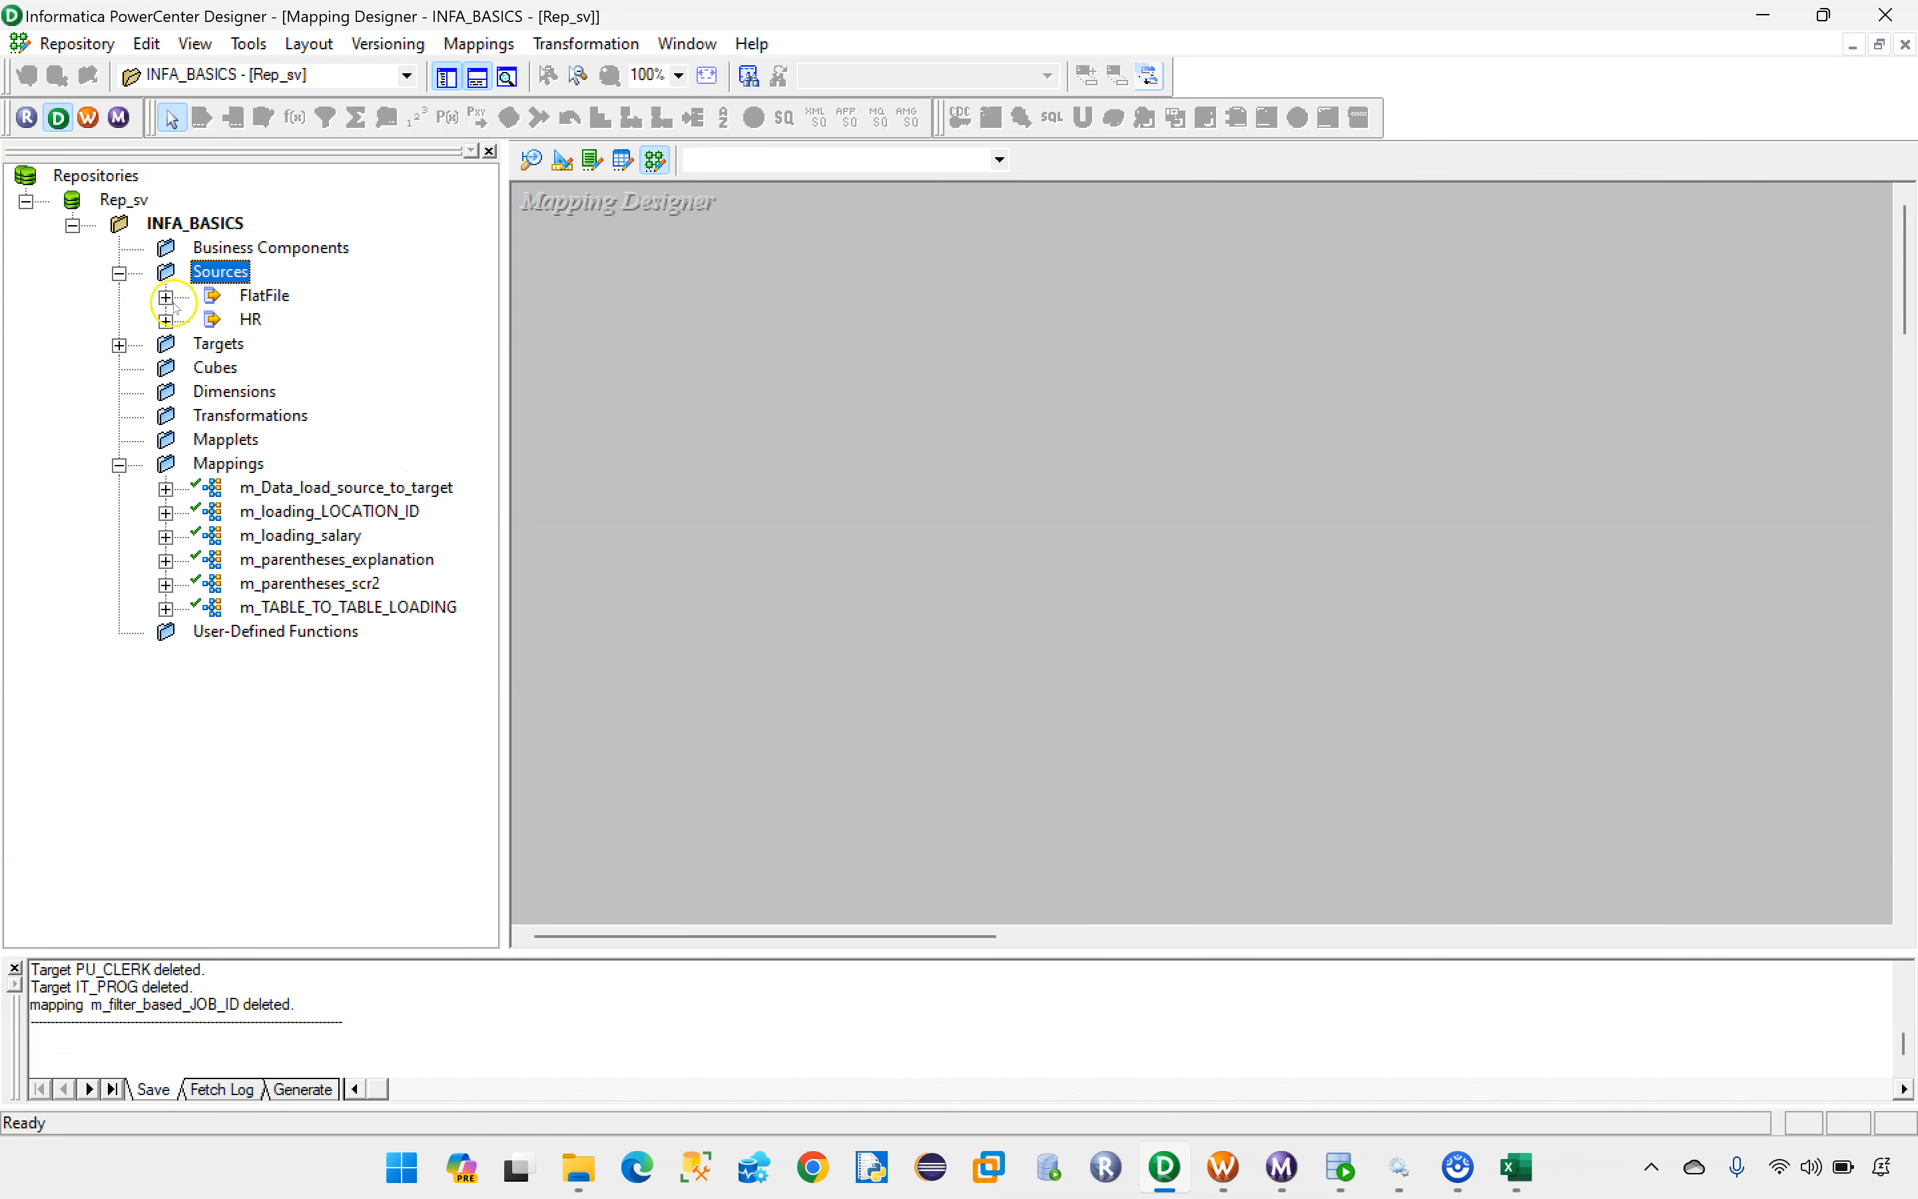
click(165, 321)
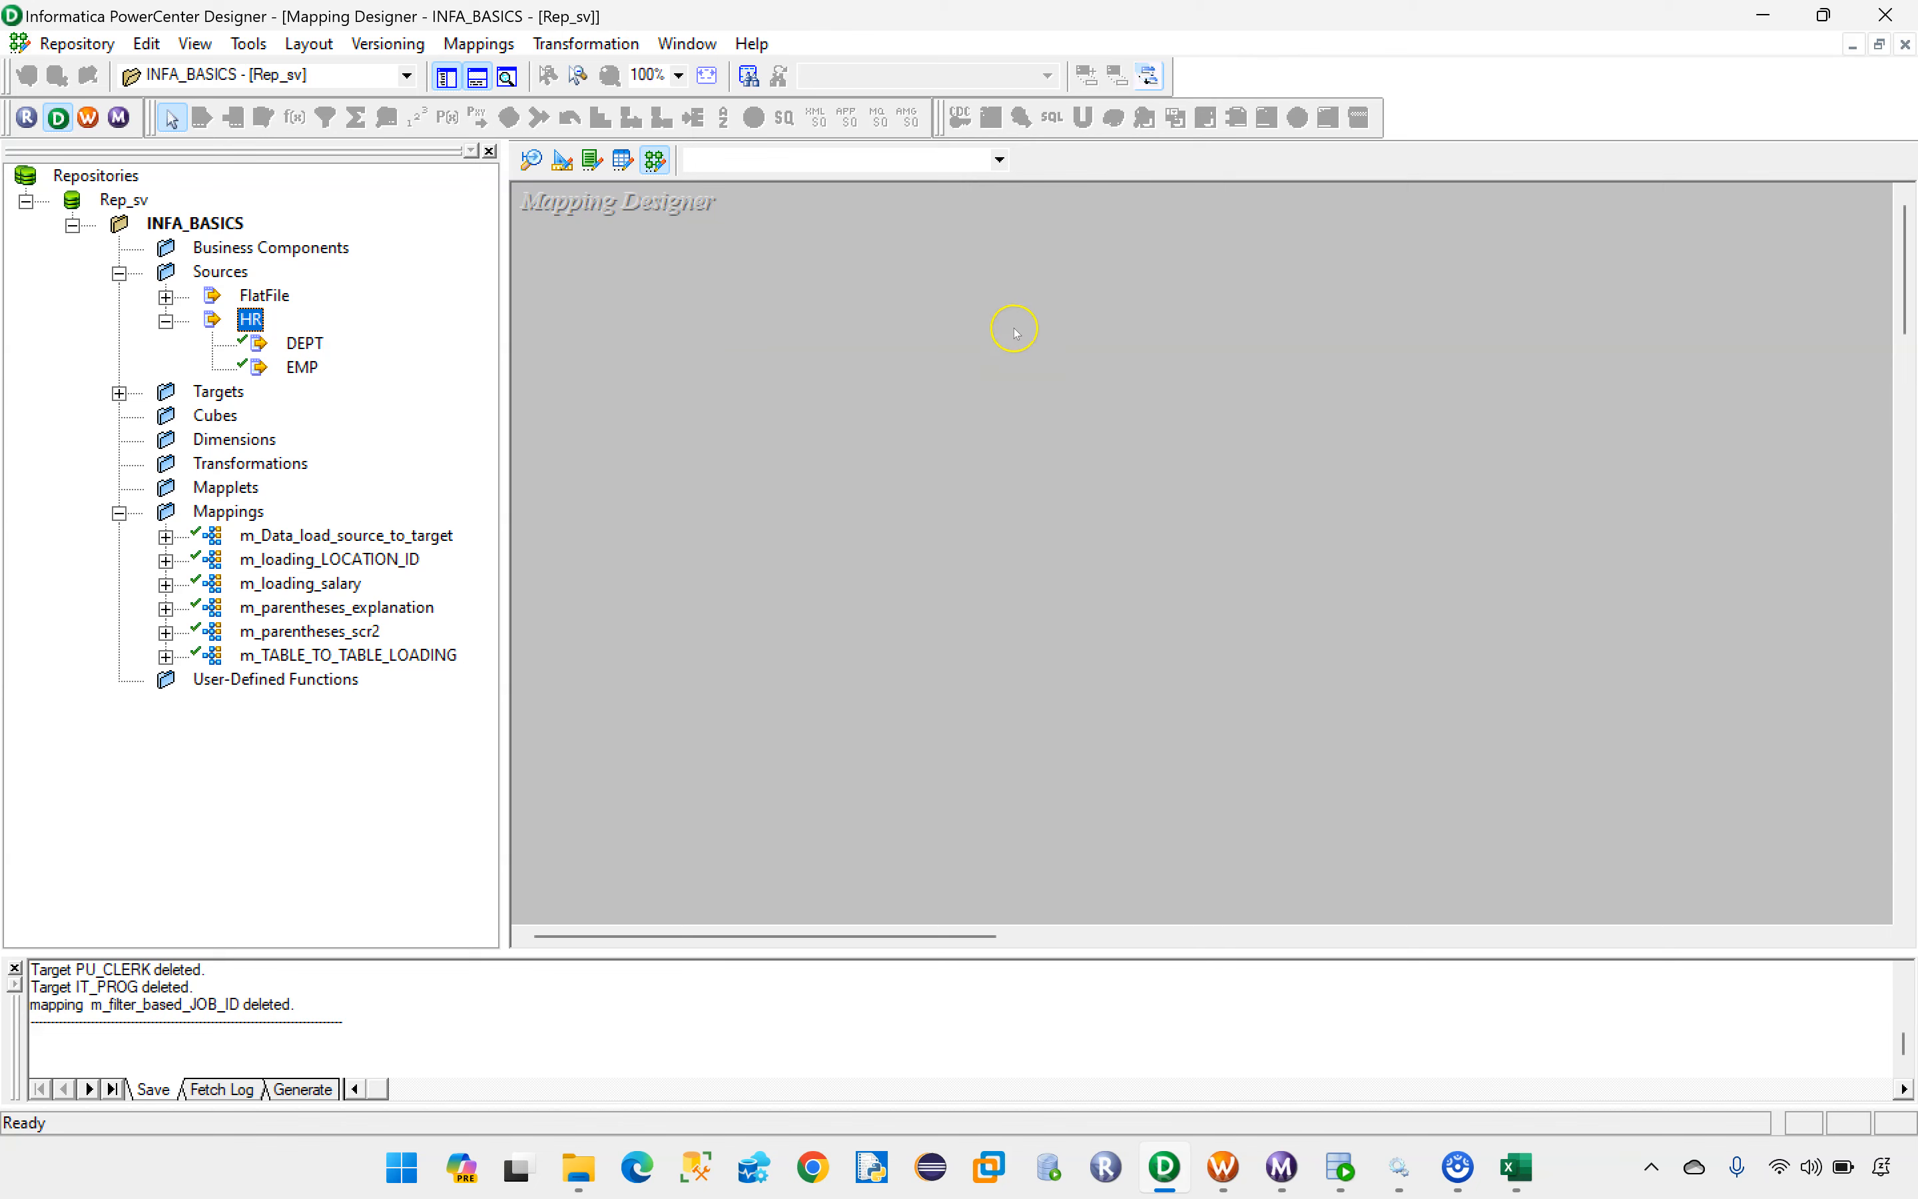
click(1534, 1172)
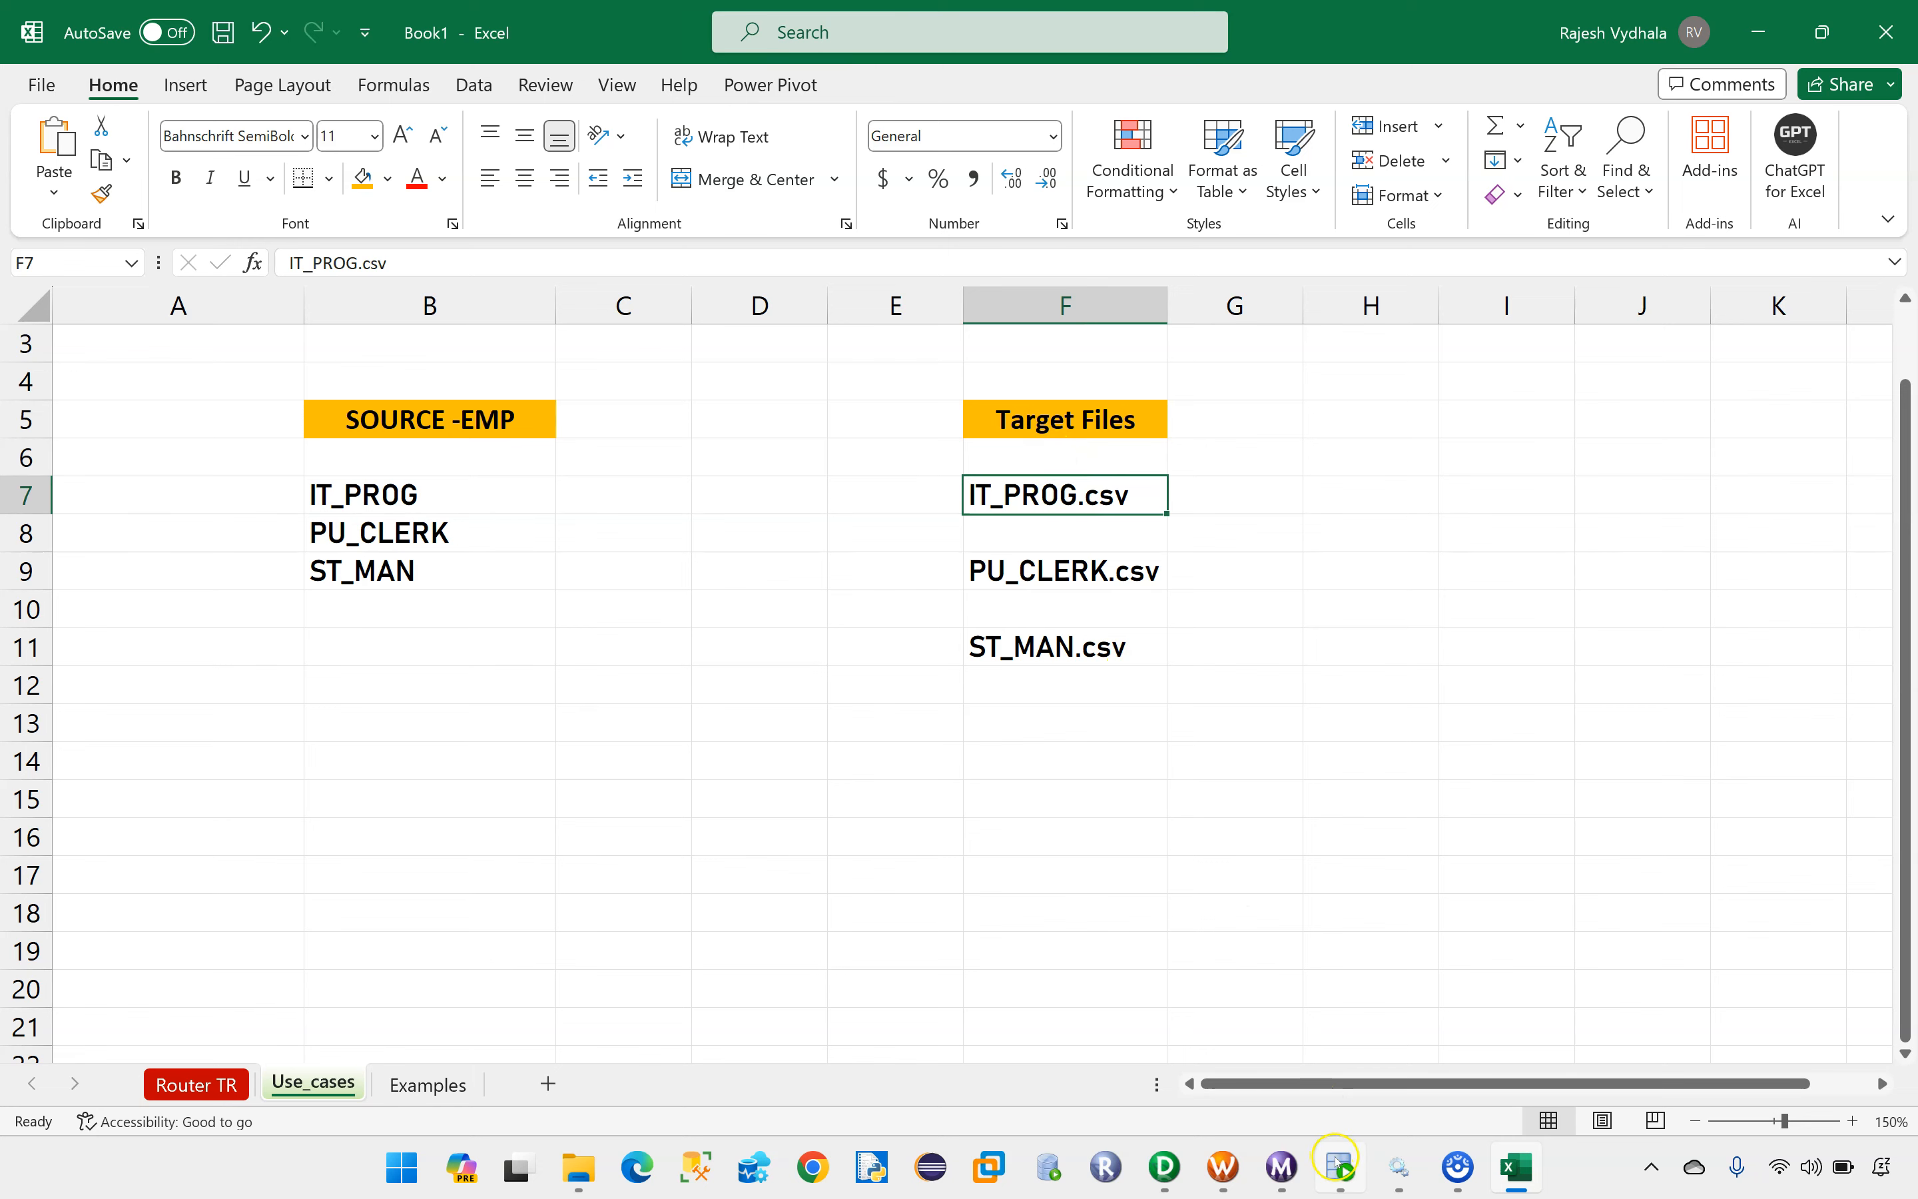
click(1164, 1166)
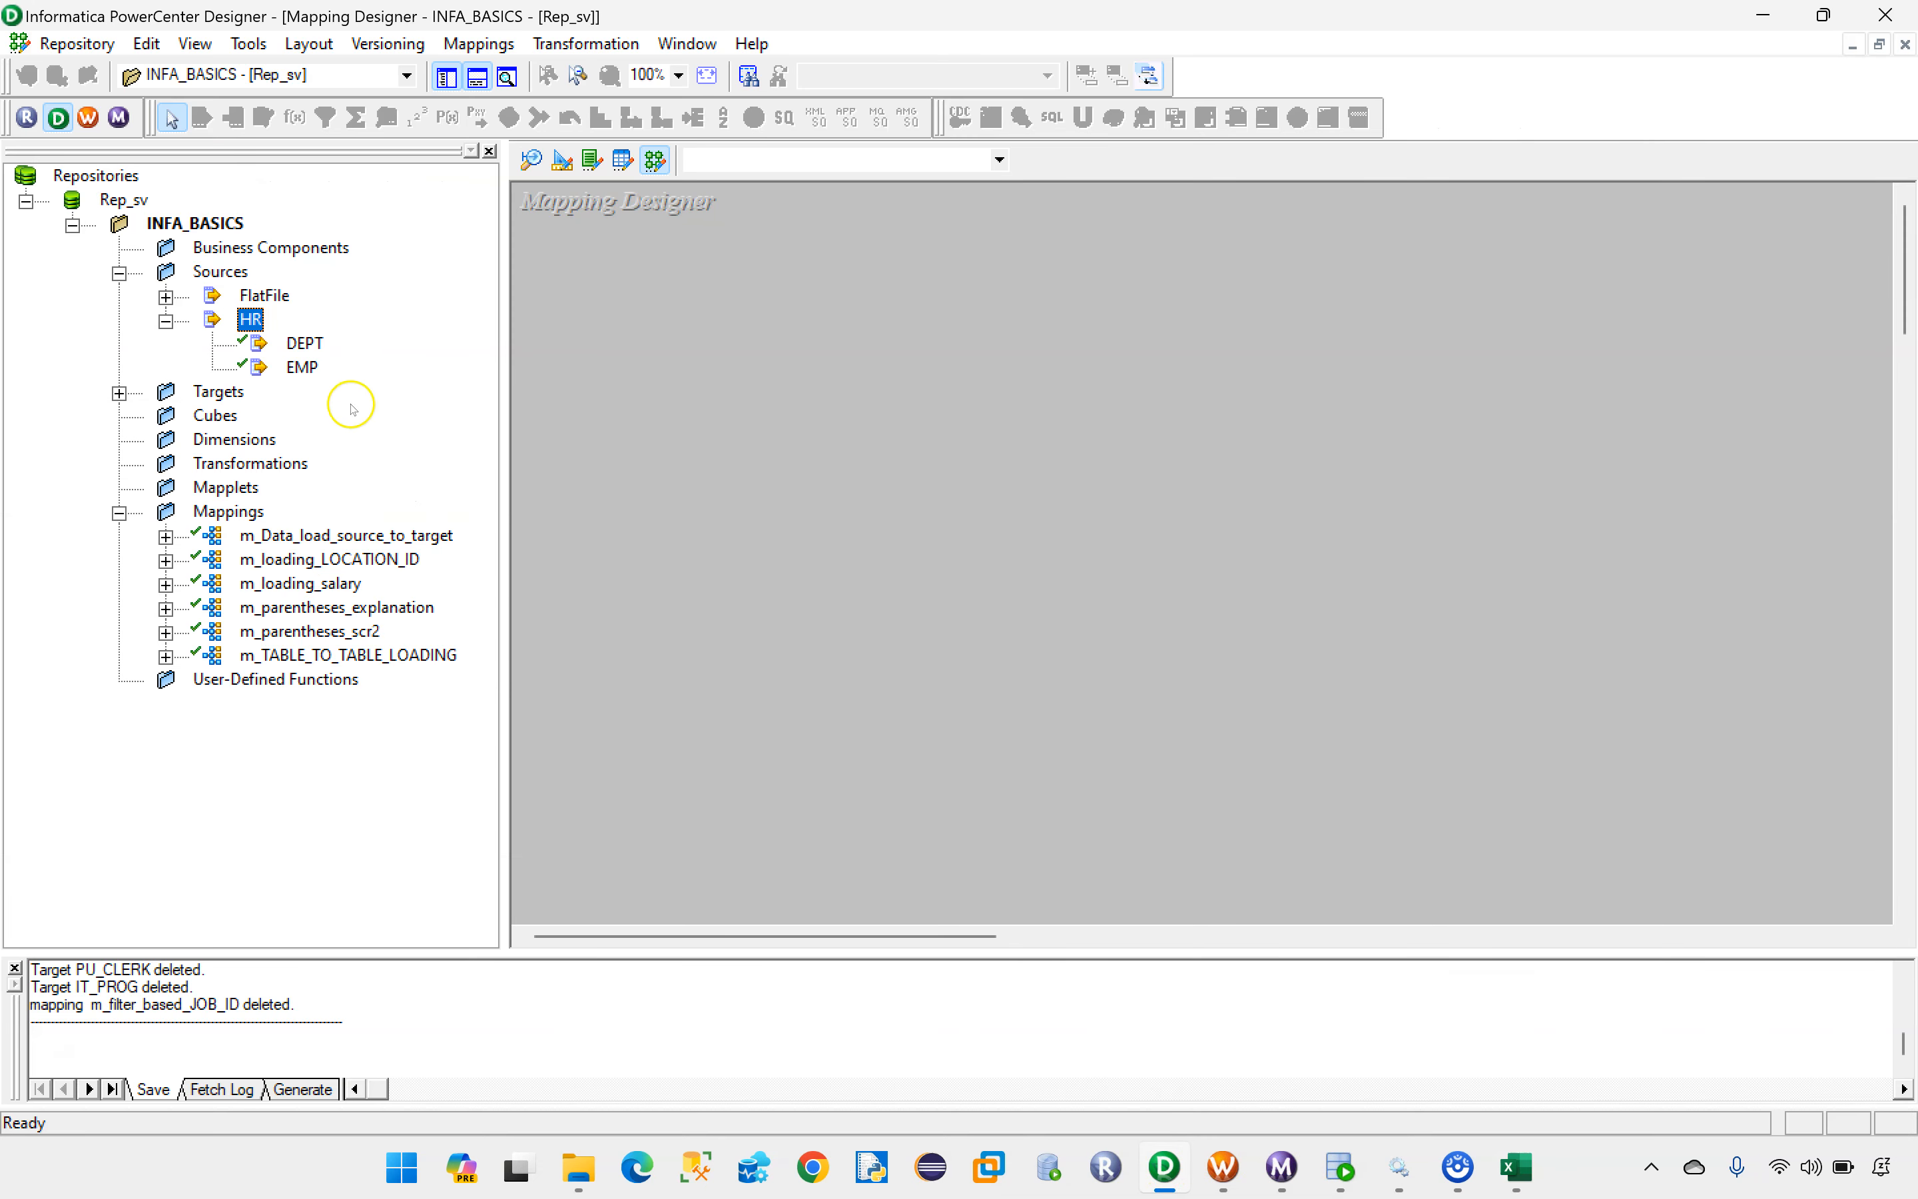
Step: Add the HR source EMP to the Target Designer as a new target and choose to rename the duplicate table
click(562, 162)
drag(297, 366, 709, 353)
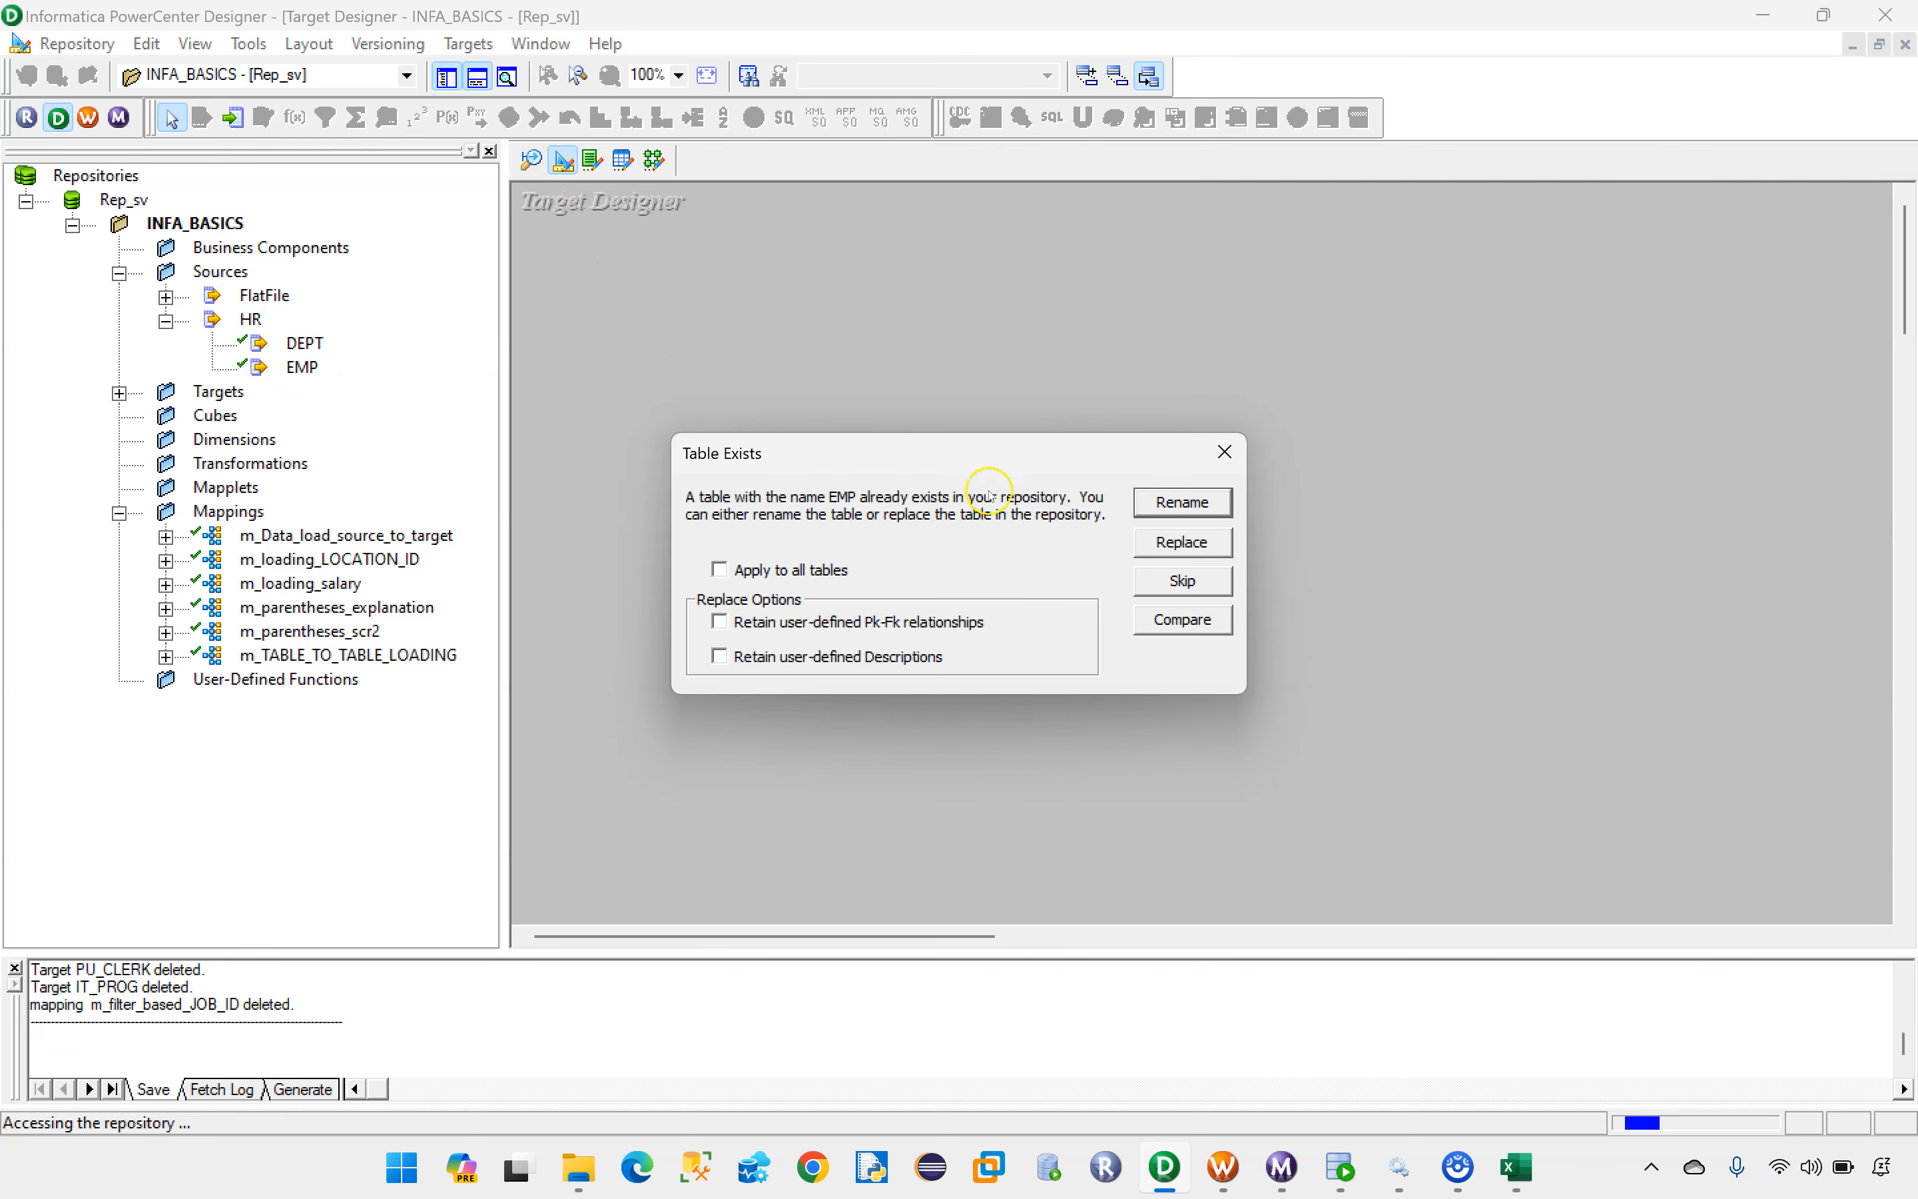
click(1197, 504)
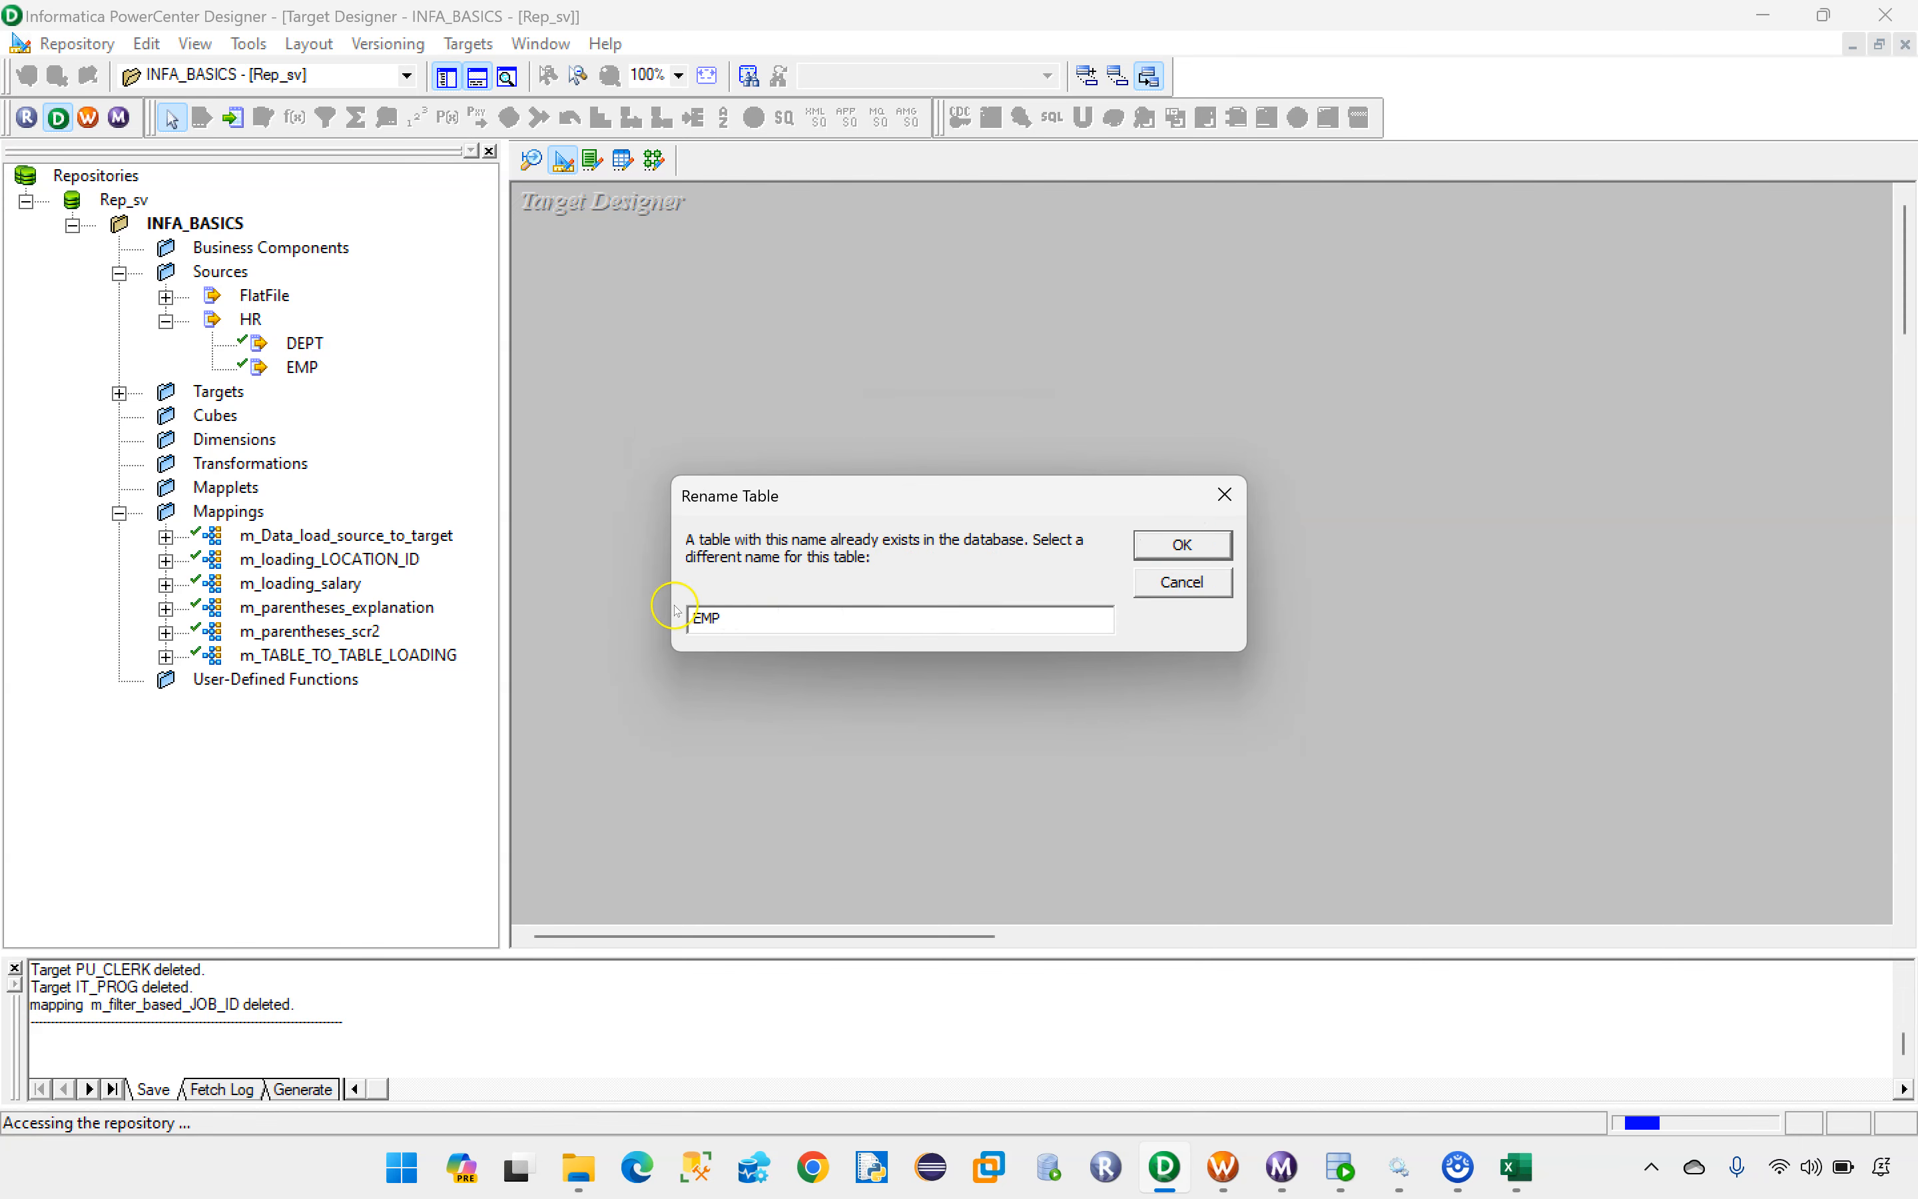
click(757, 616)
Step: Copy IT_PROG from cell F7 in Excel and try it as the new target table's name in Designer
click(1513, 1165)
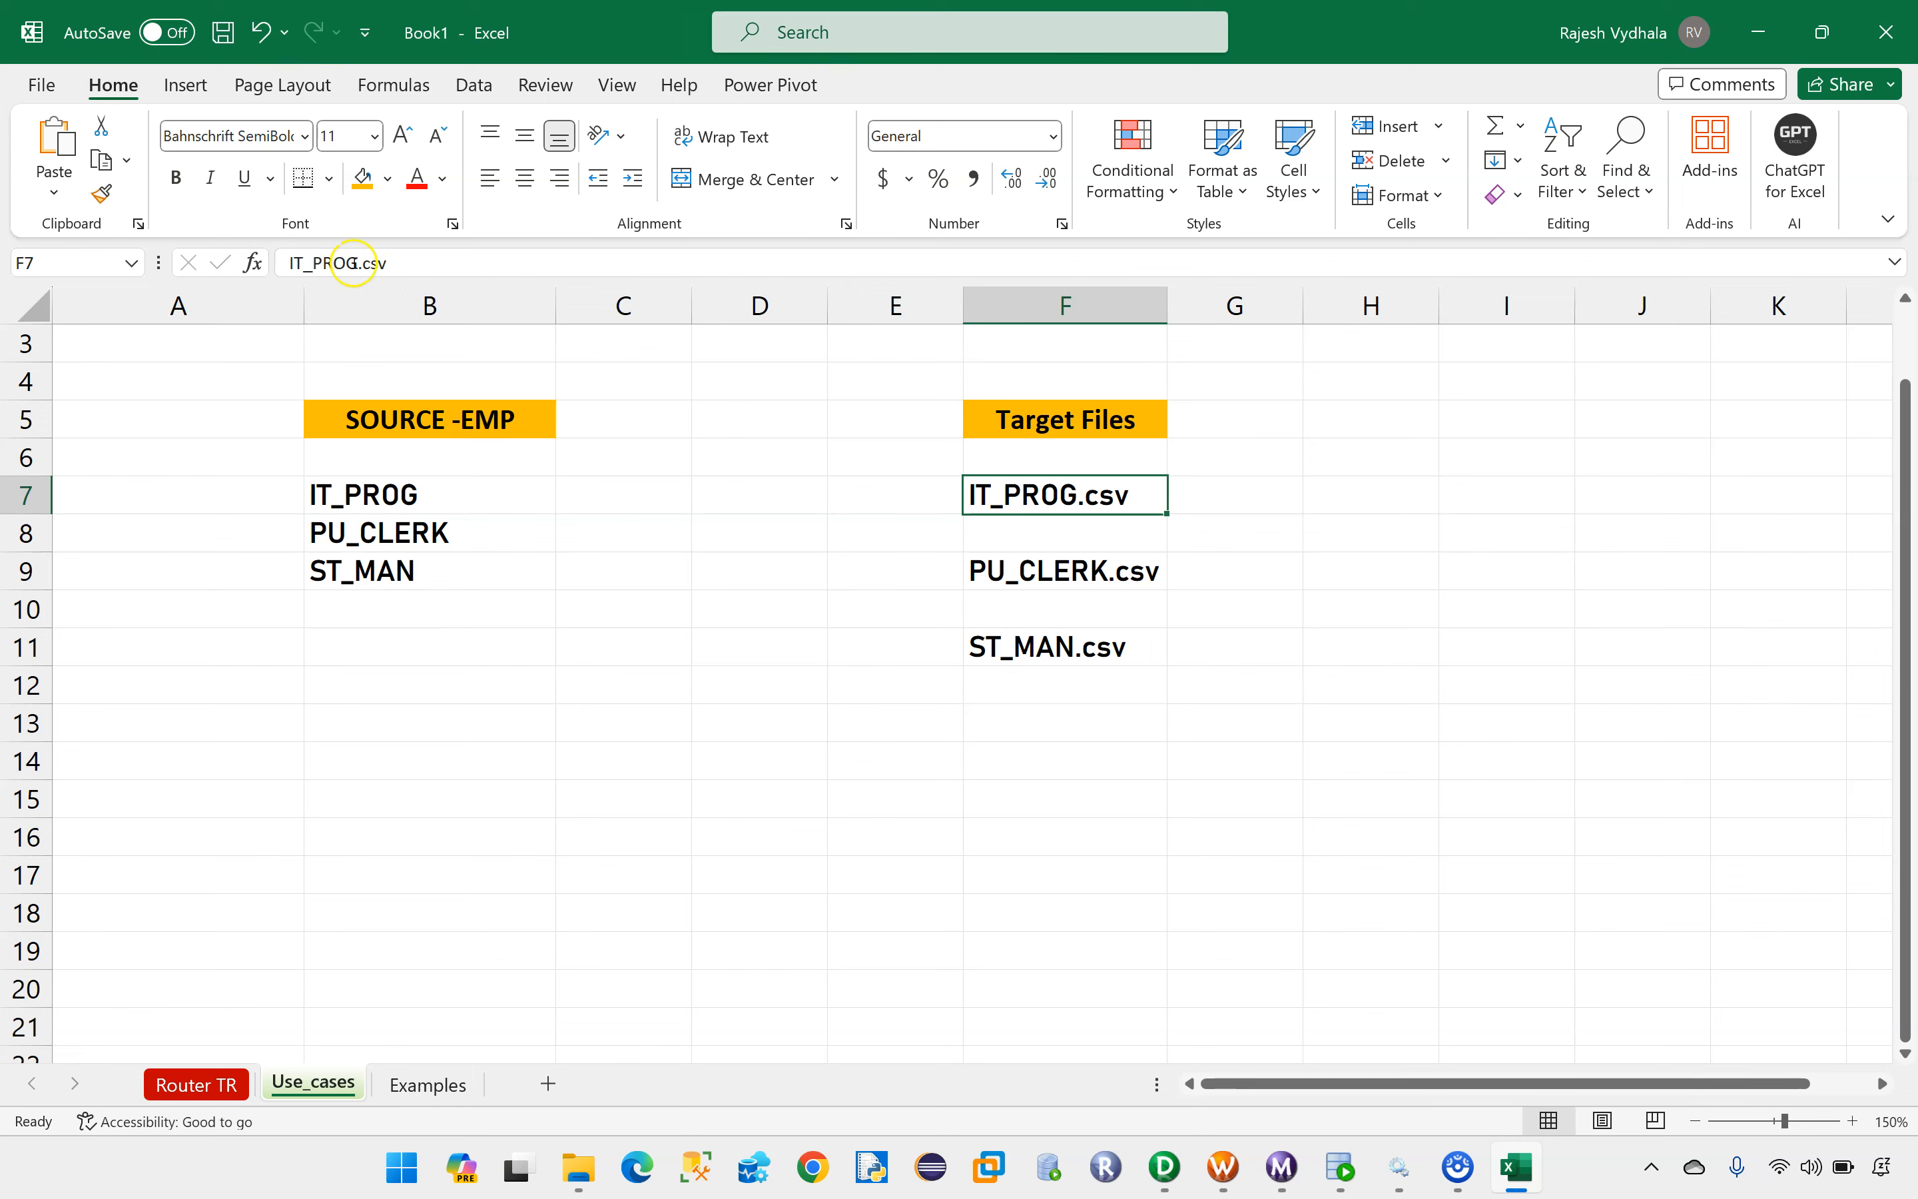
click(354, 262)
drag(352, 262, 287, 263)
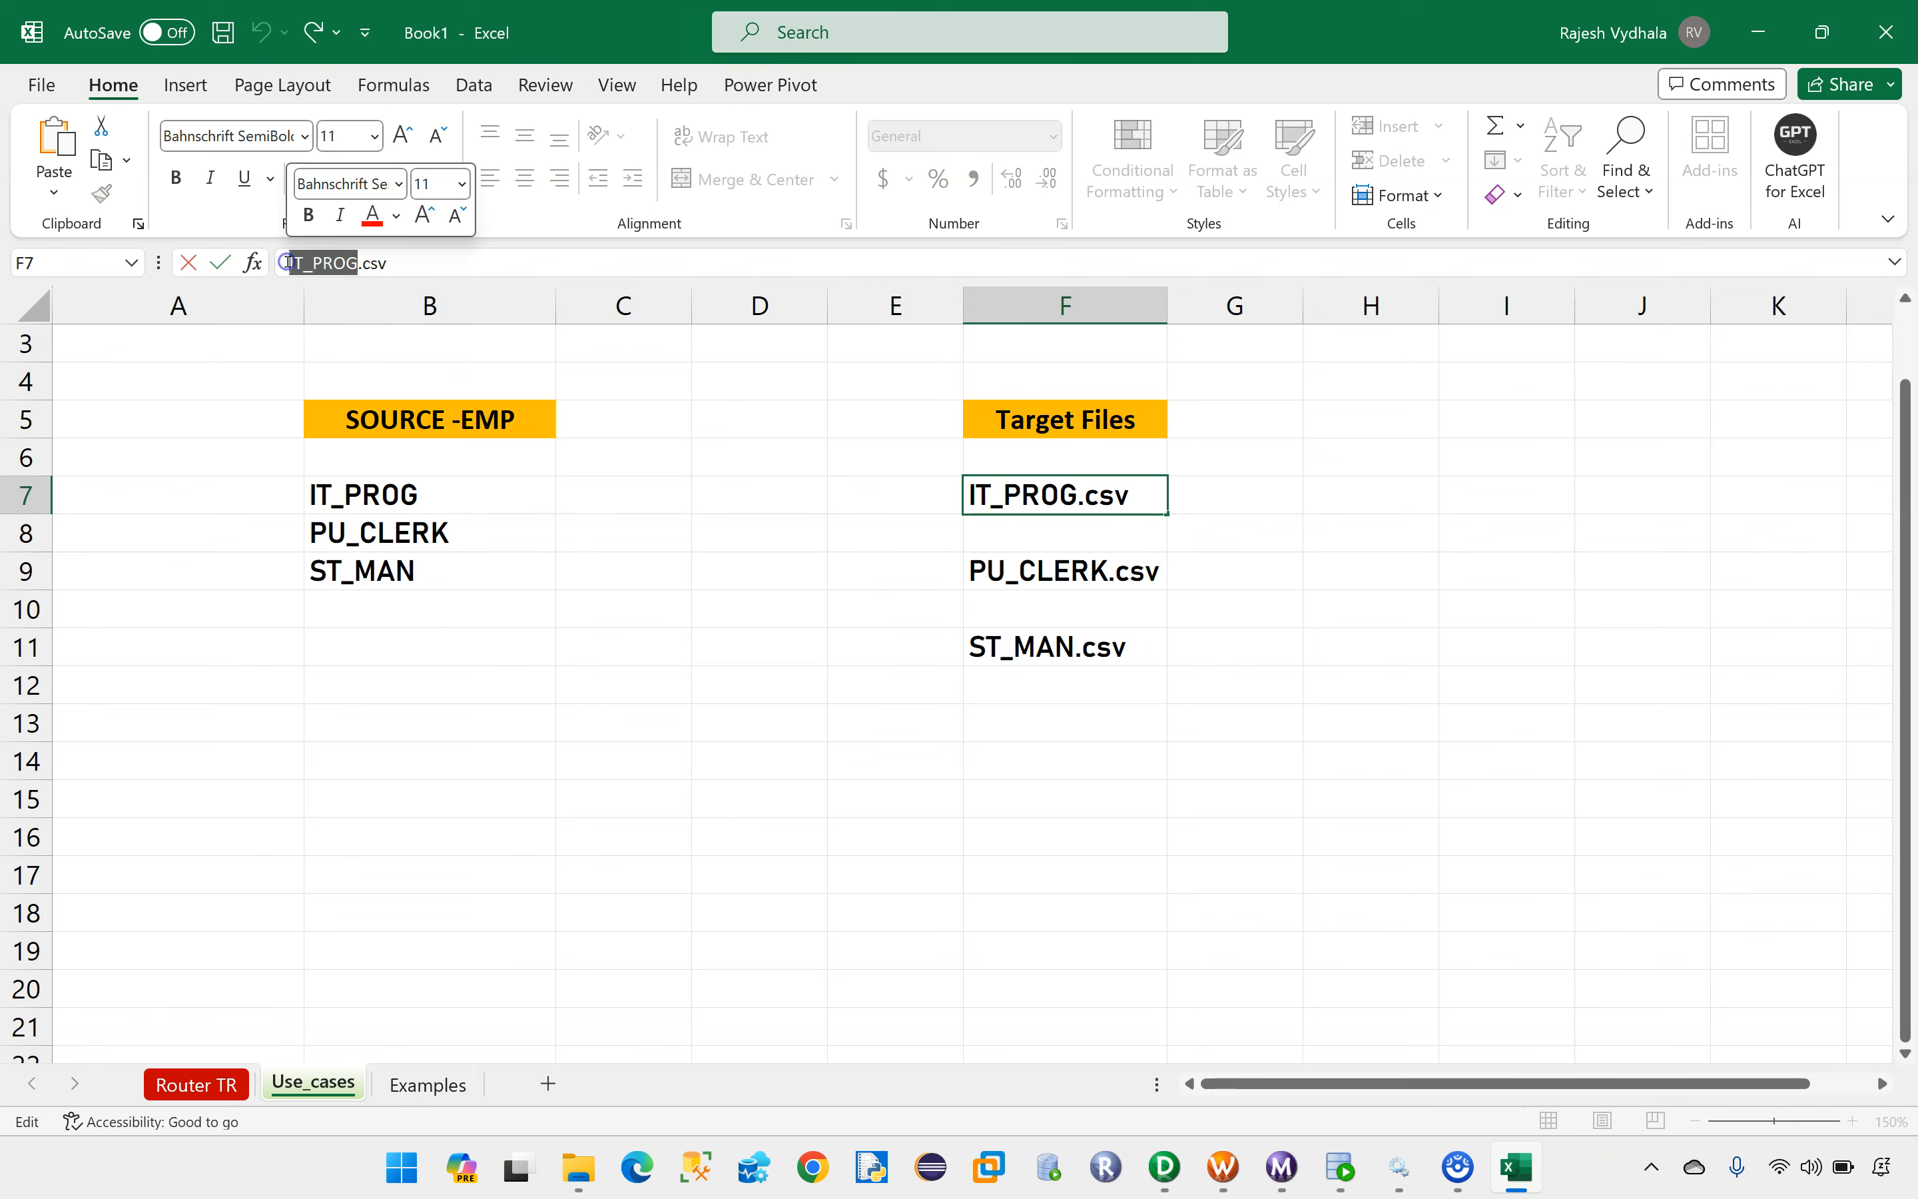
click(1164, 1165)
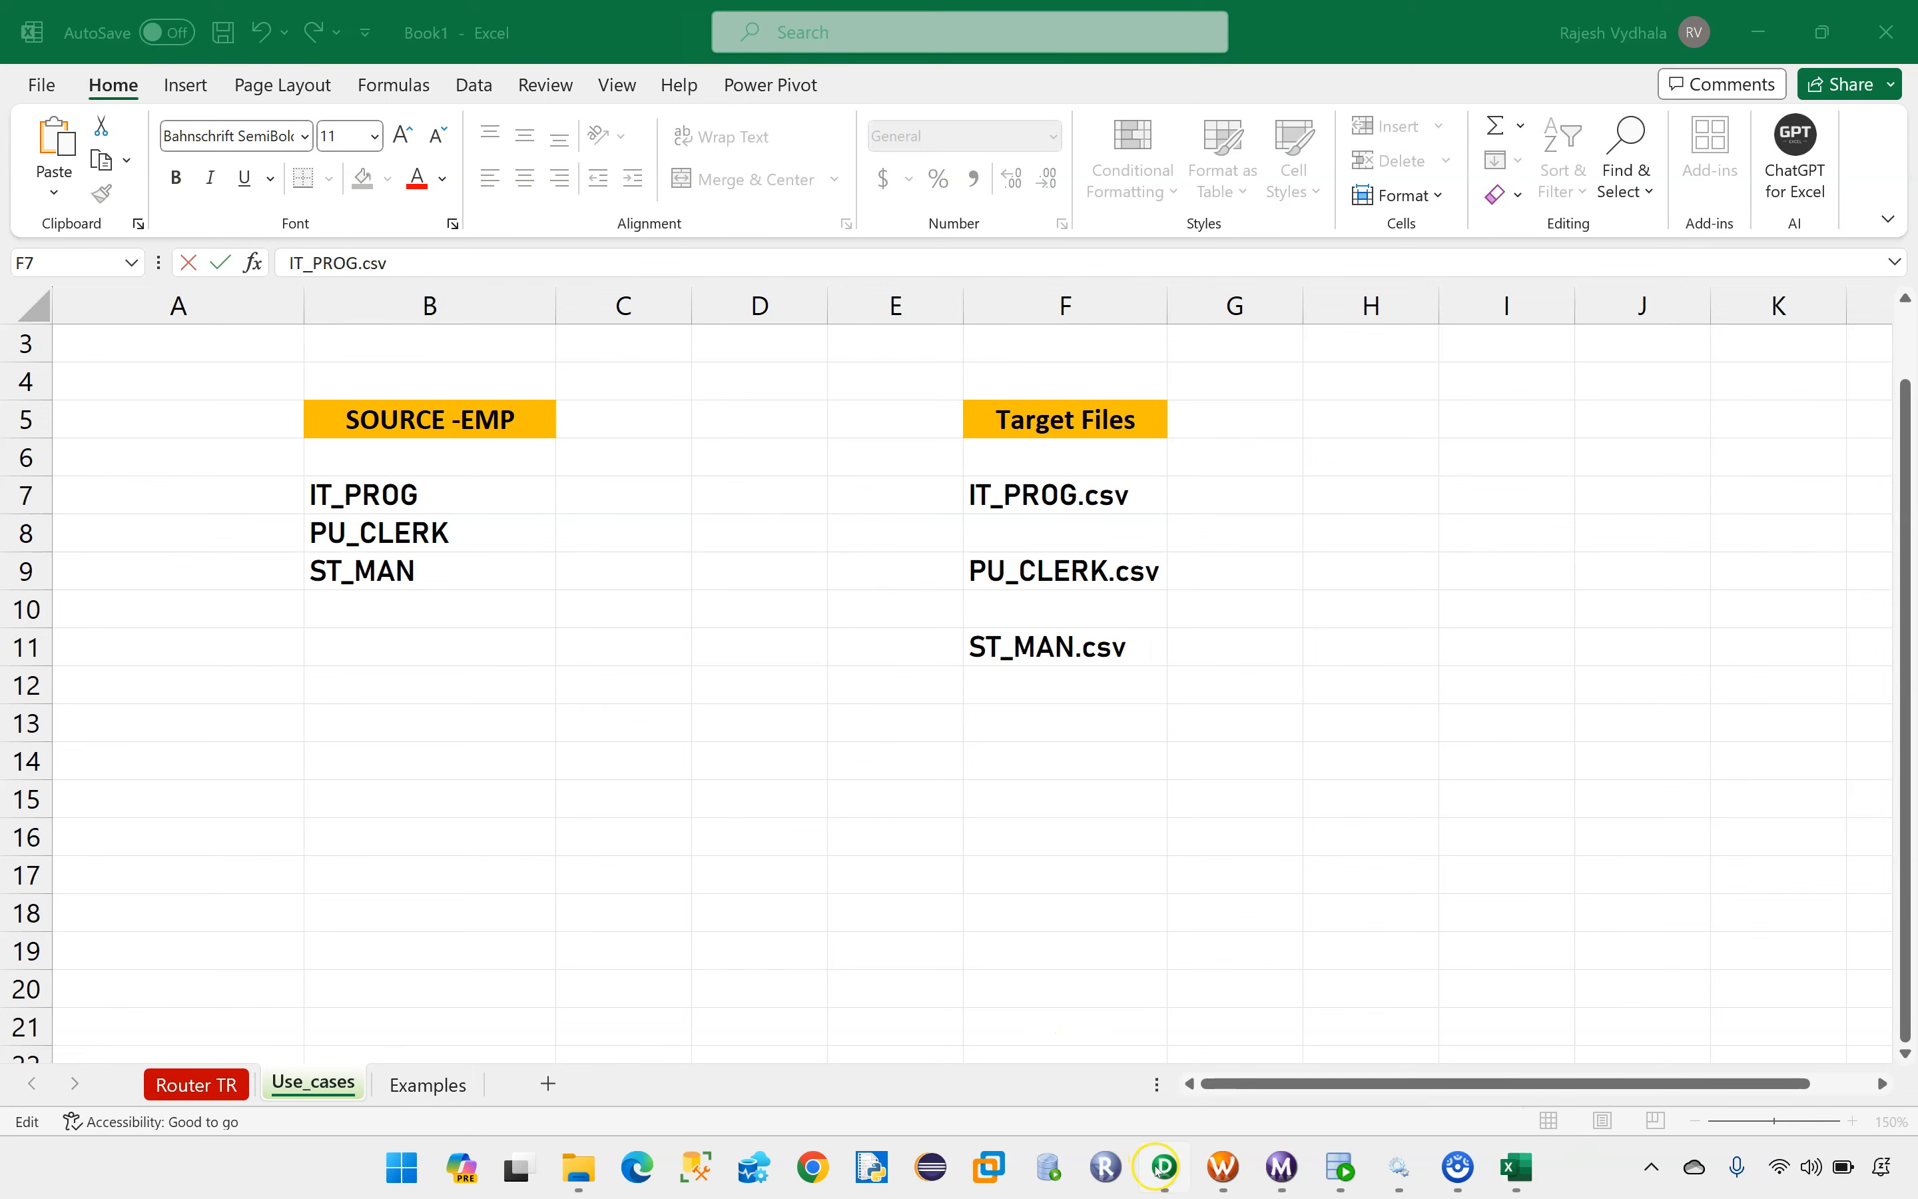
drag(723, 617, 691, 615)
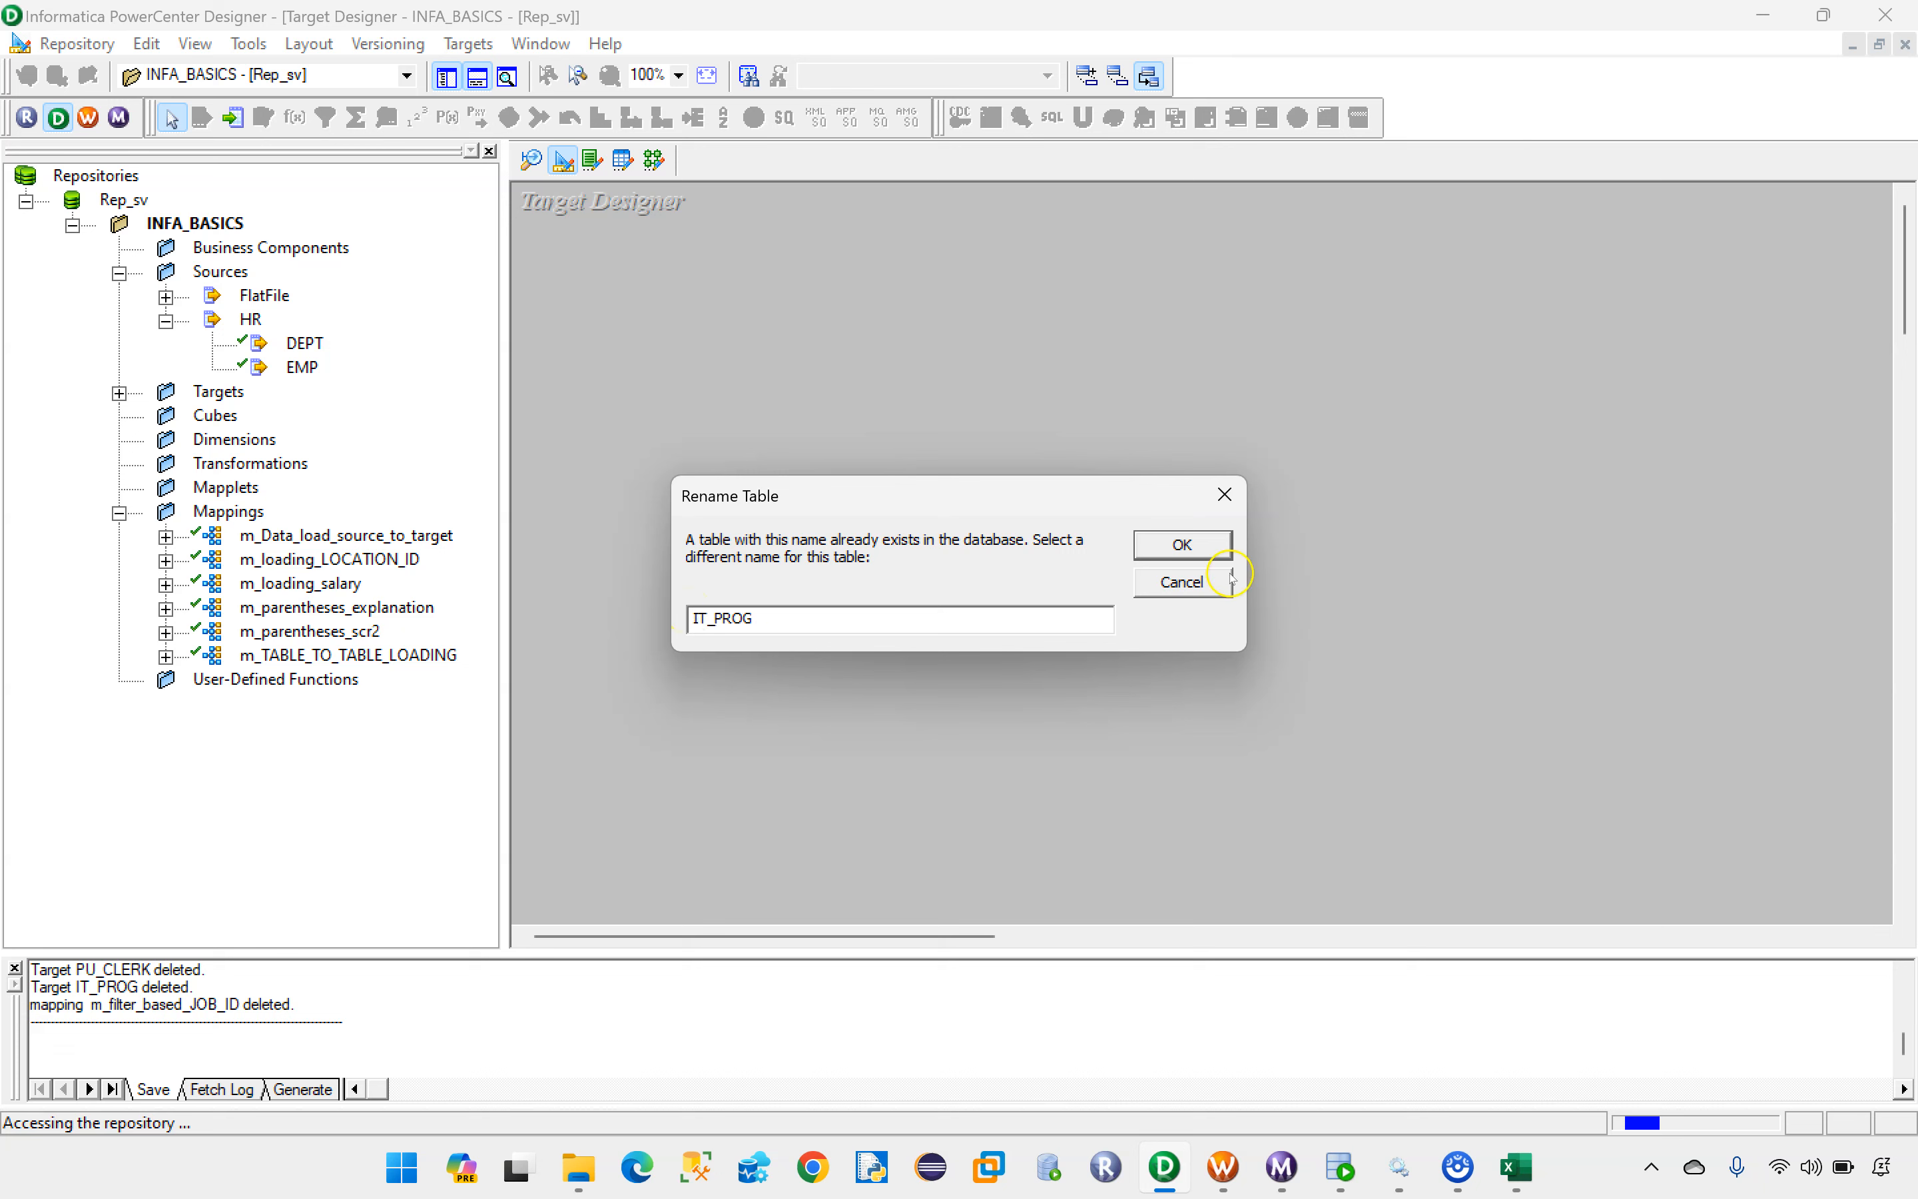
click(1204, 546)
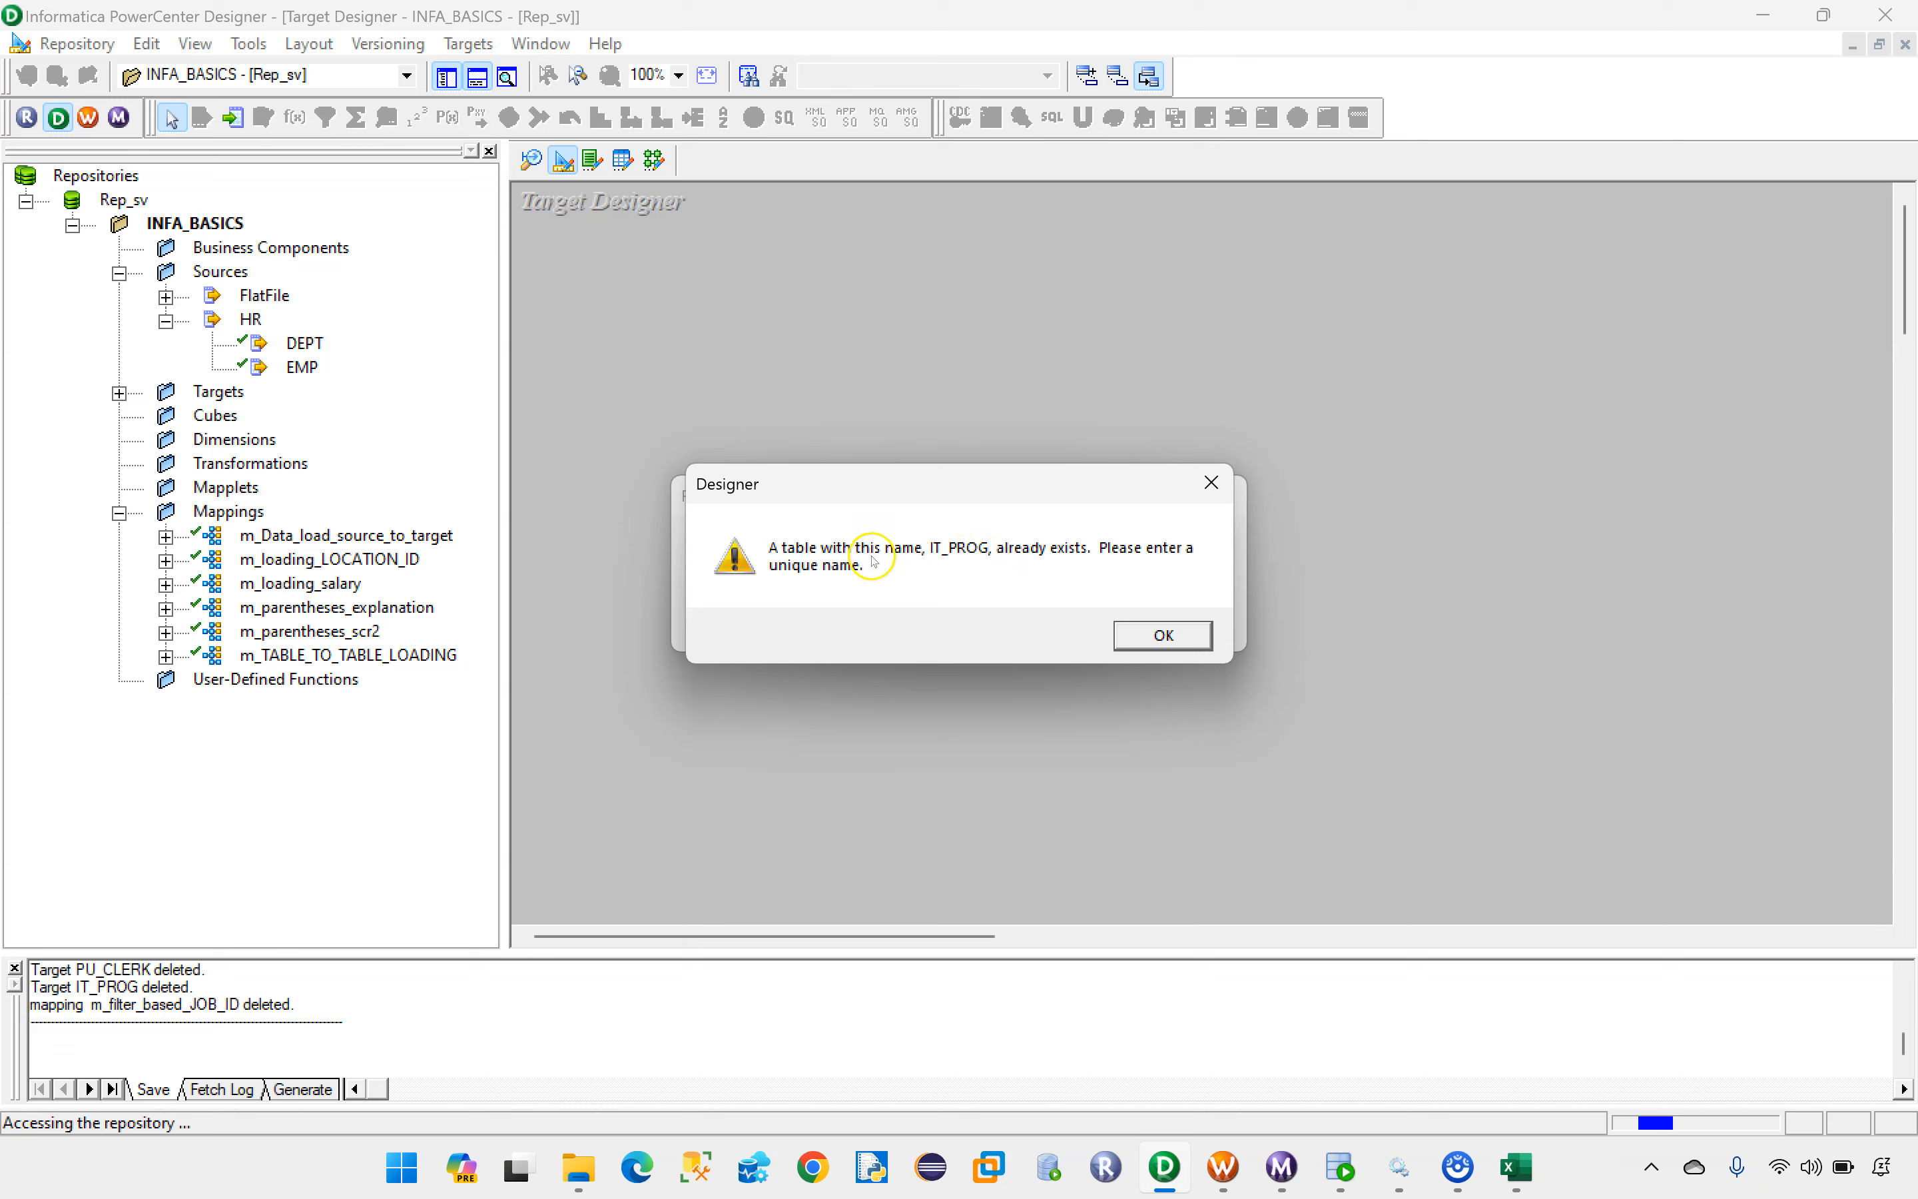
click(1176, 644)
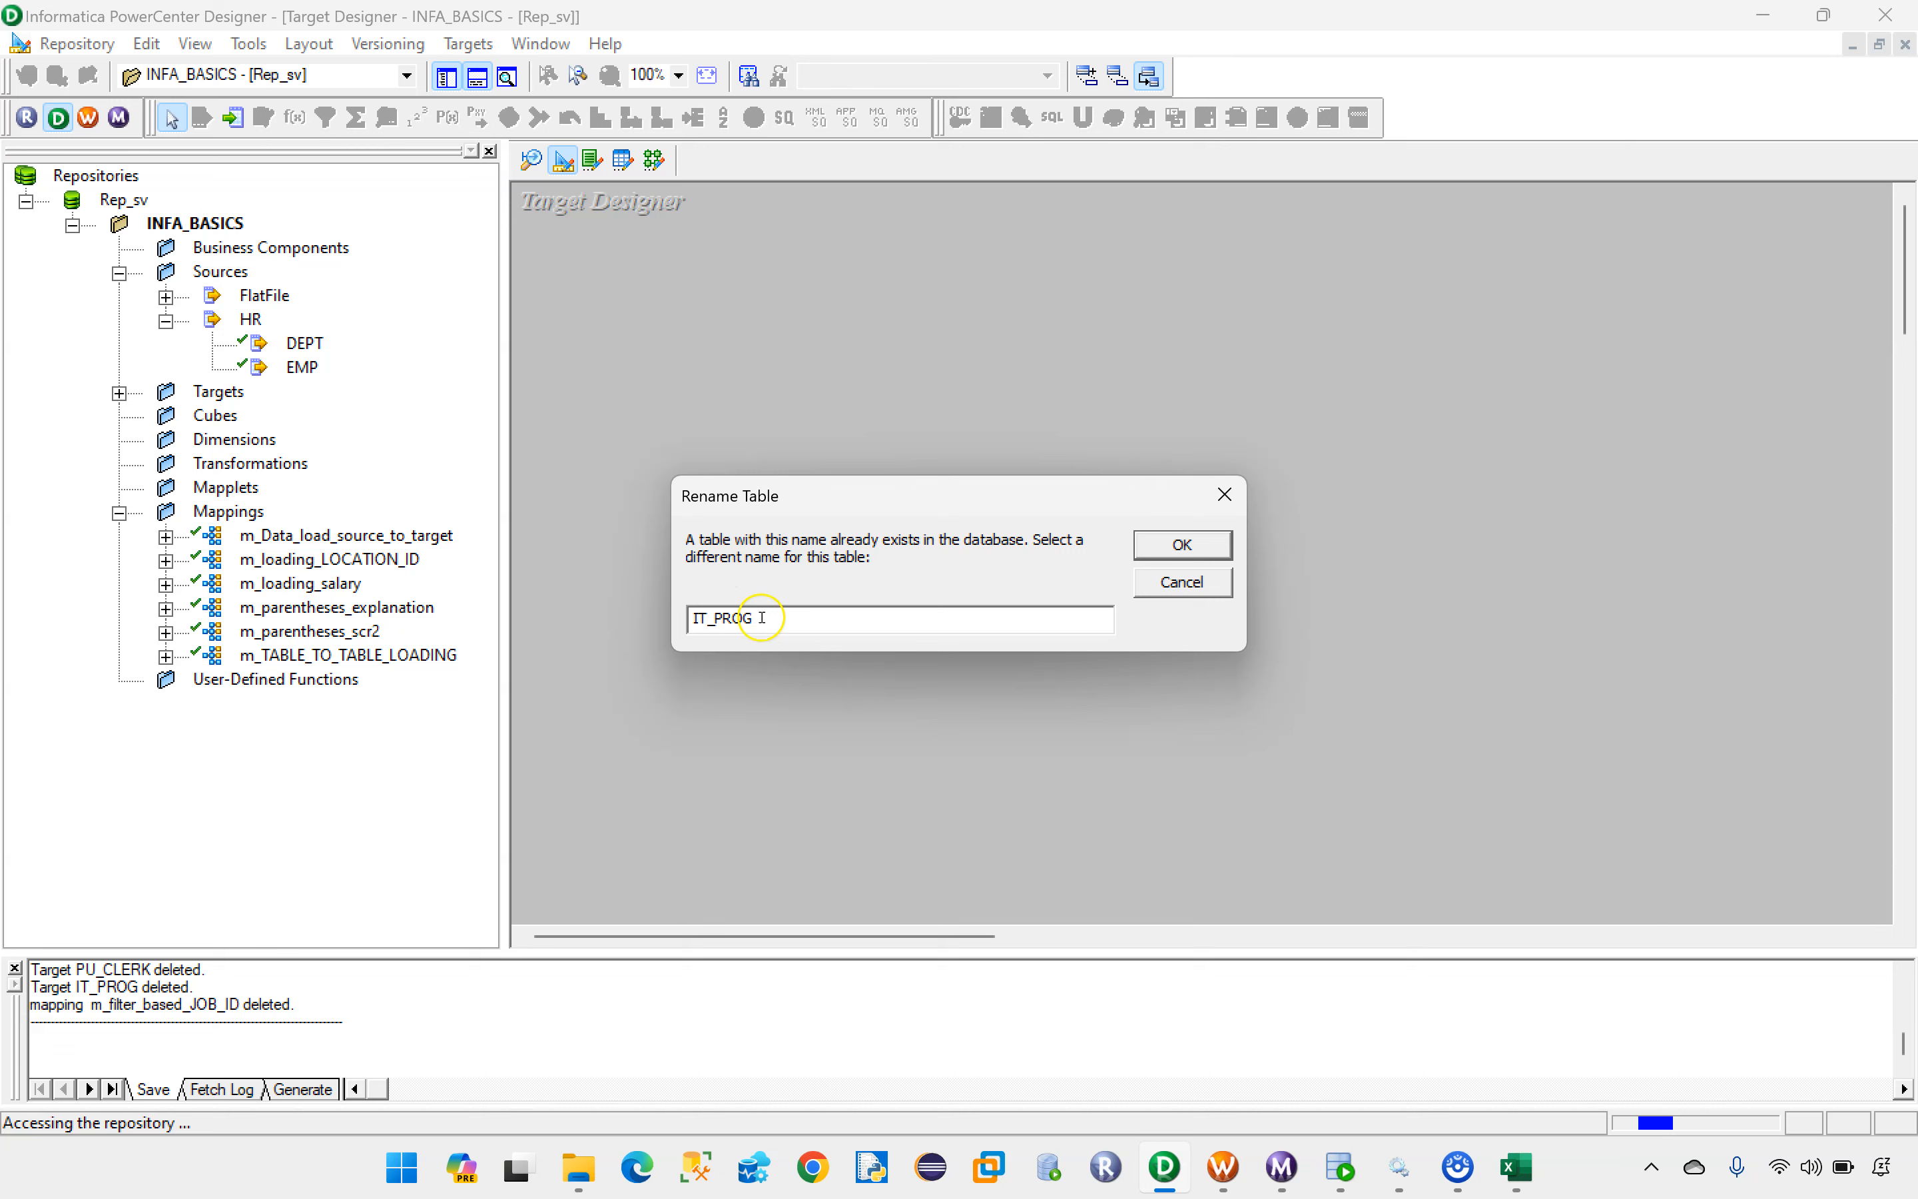
Step: Name the new target table IT_PROGG and enlarge it in the workspace to show all its columns
key(Caps_Lock)
text(G)
key(Caps_Lock)
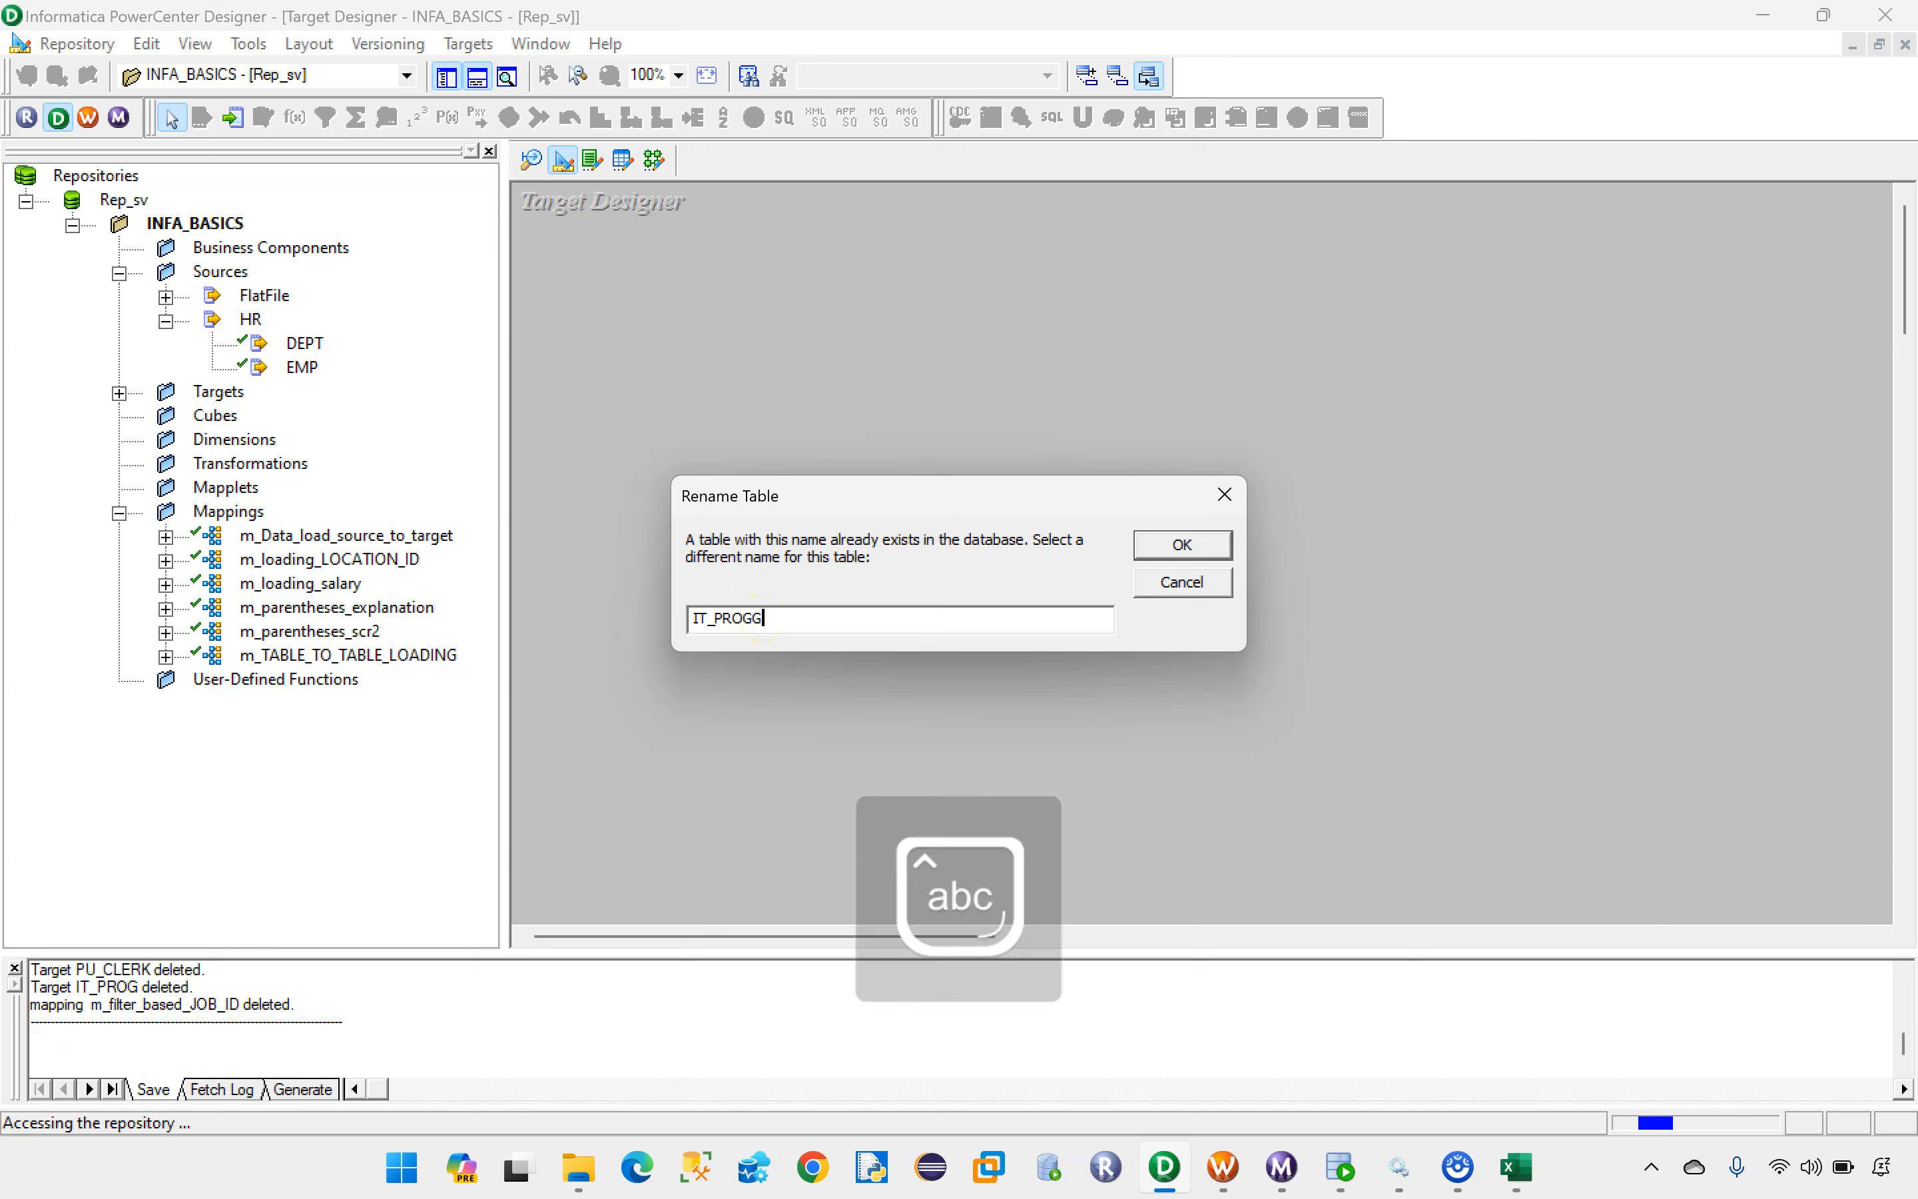
click(1181, 544)
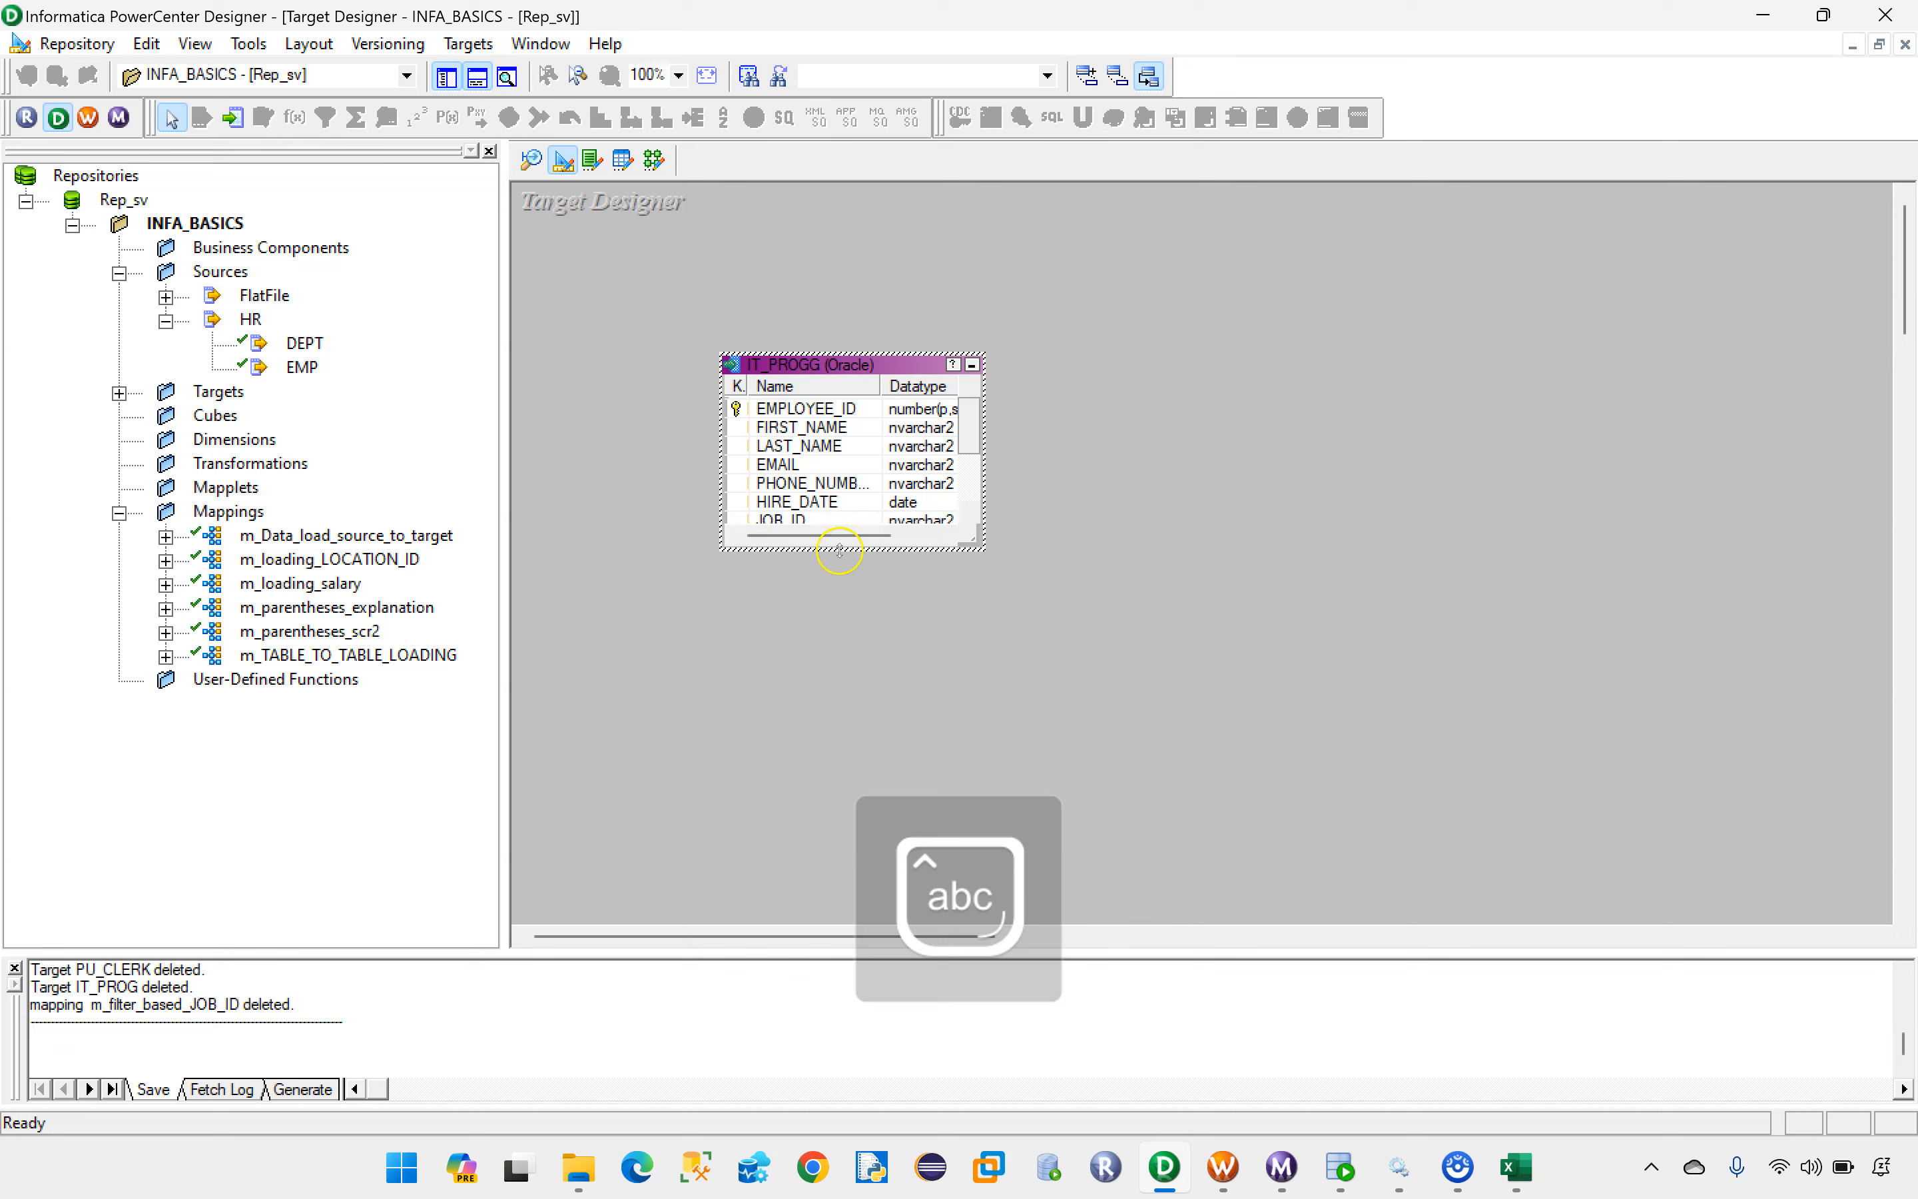
drag(846, 549, 829, 737)
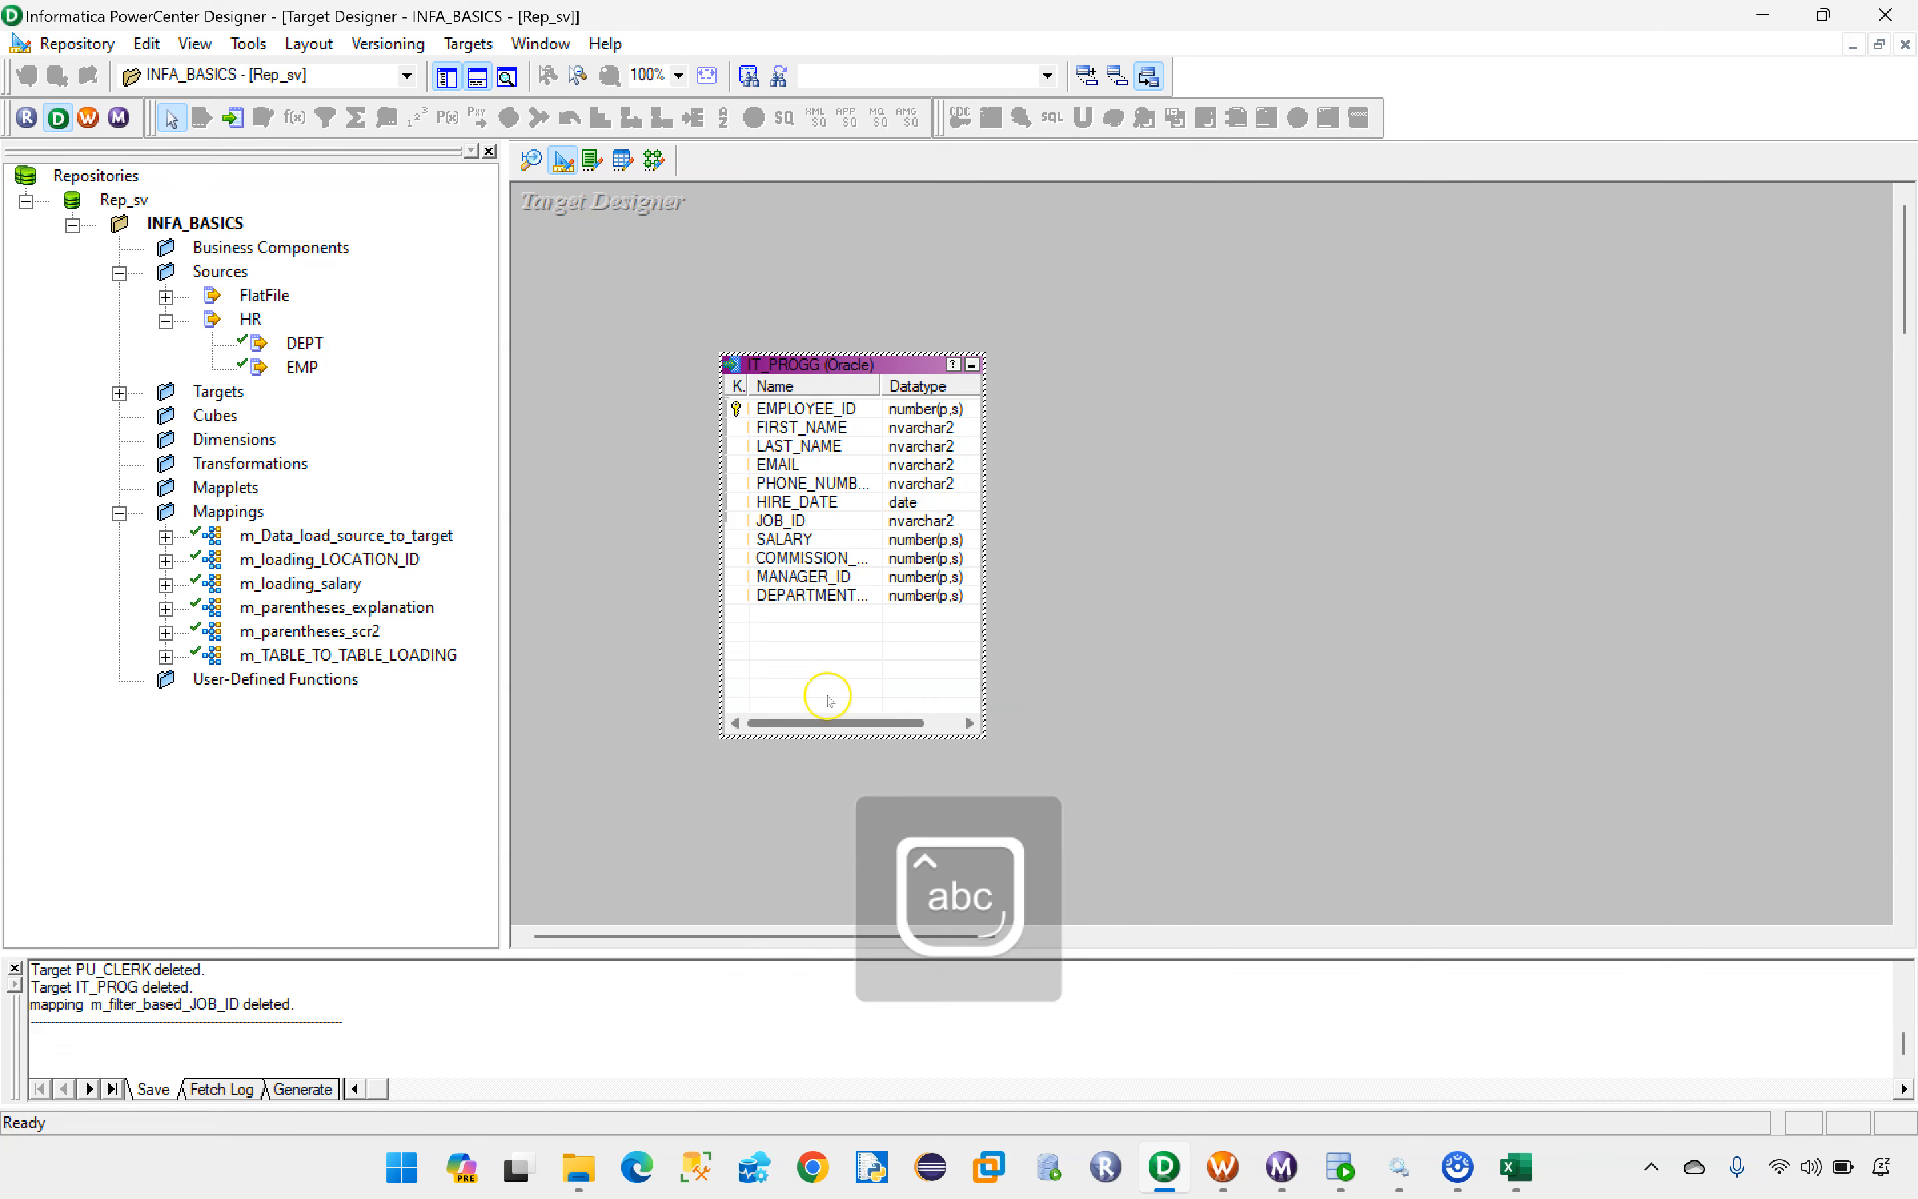
Step: Change the IT_PROGG target's database type to Flat File
double_click(817, 366)
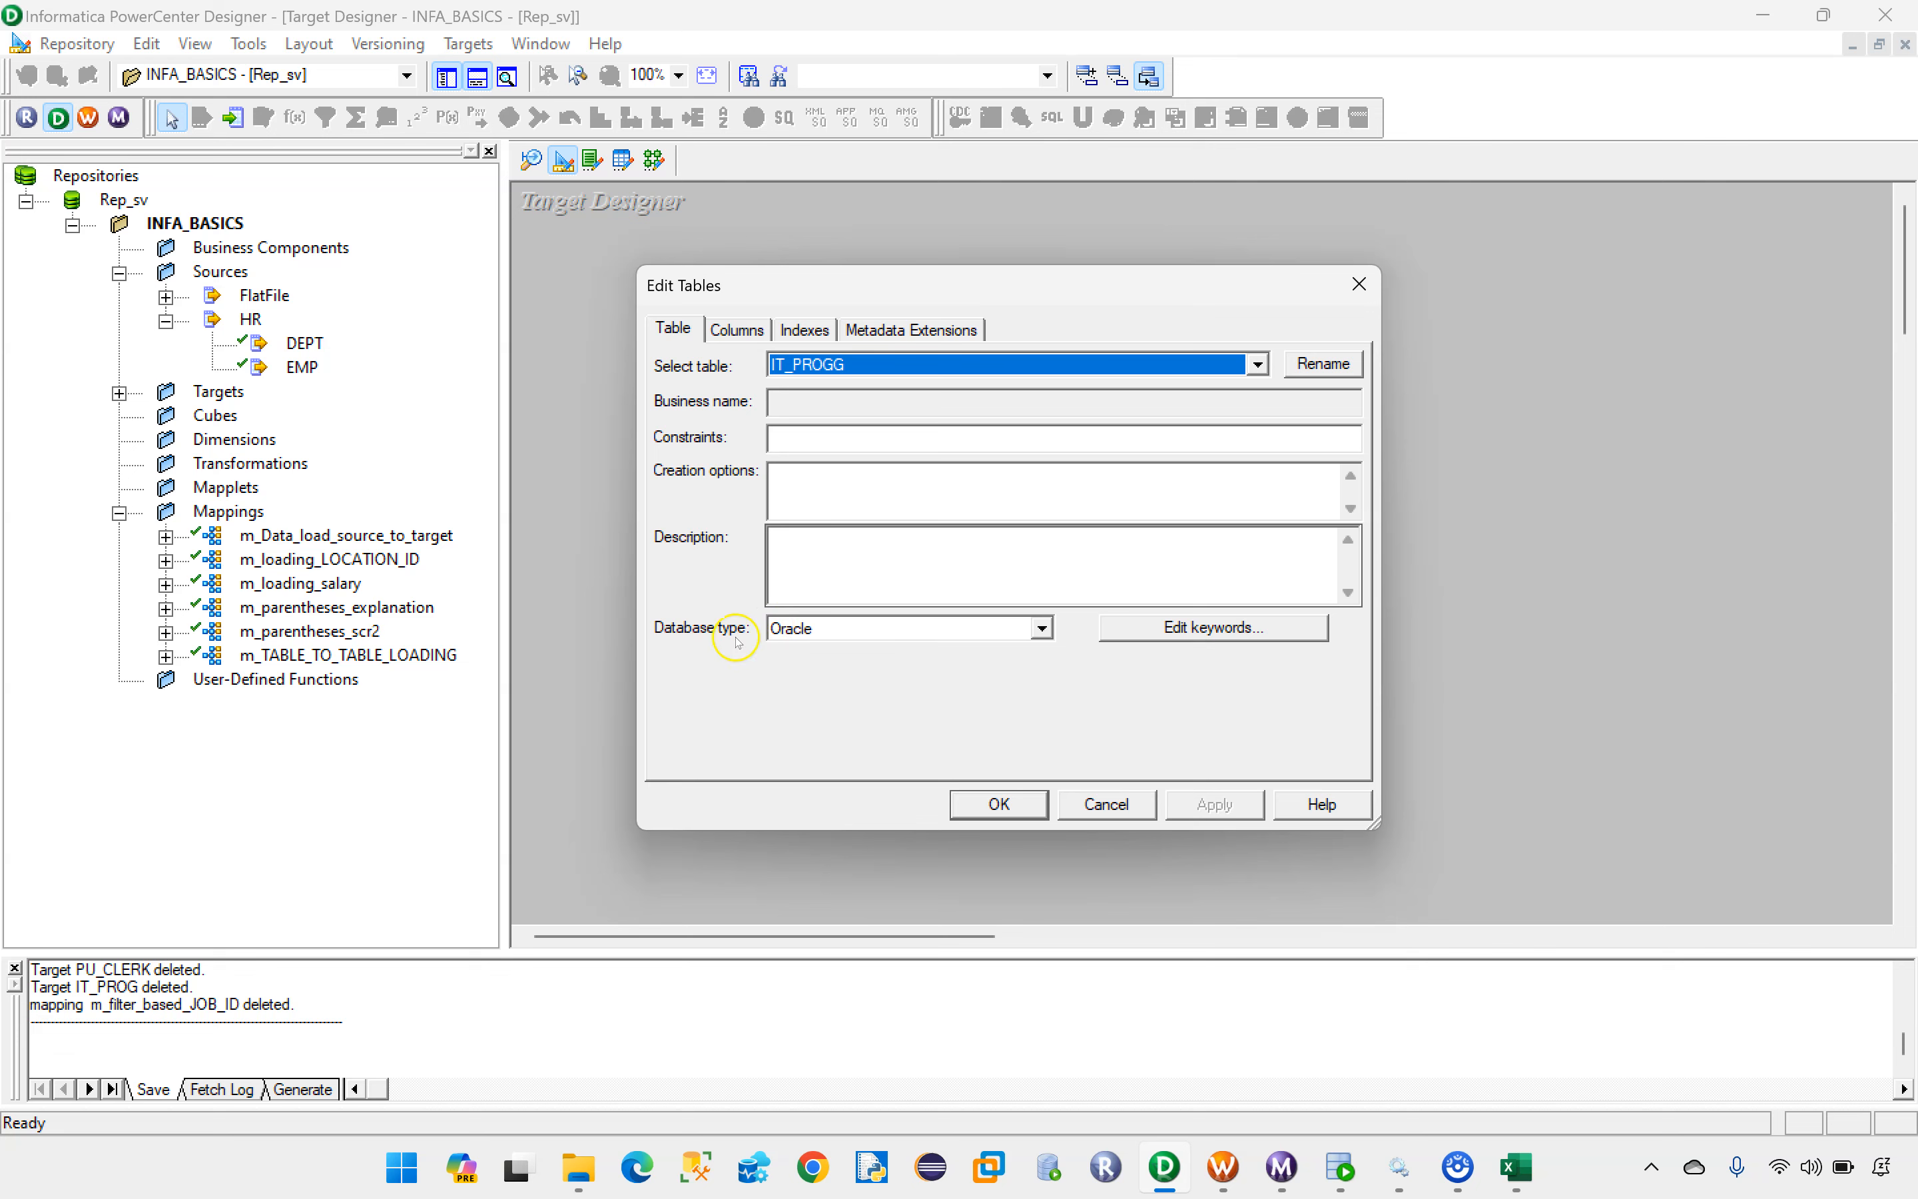
click(1360, 284)
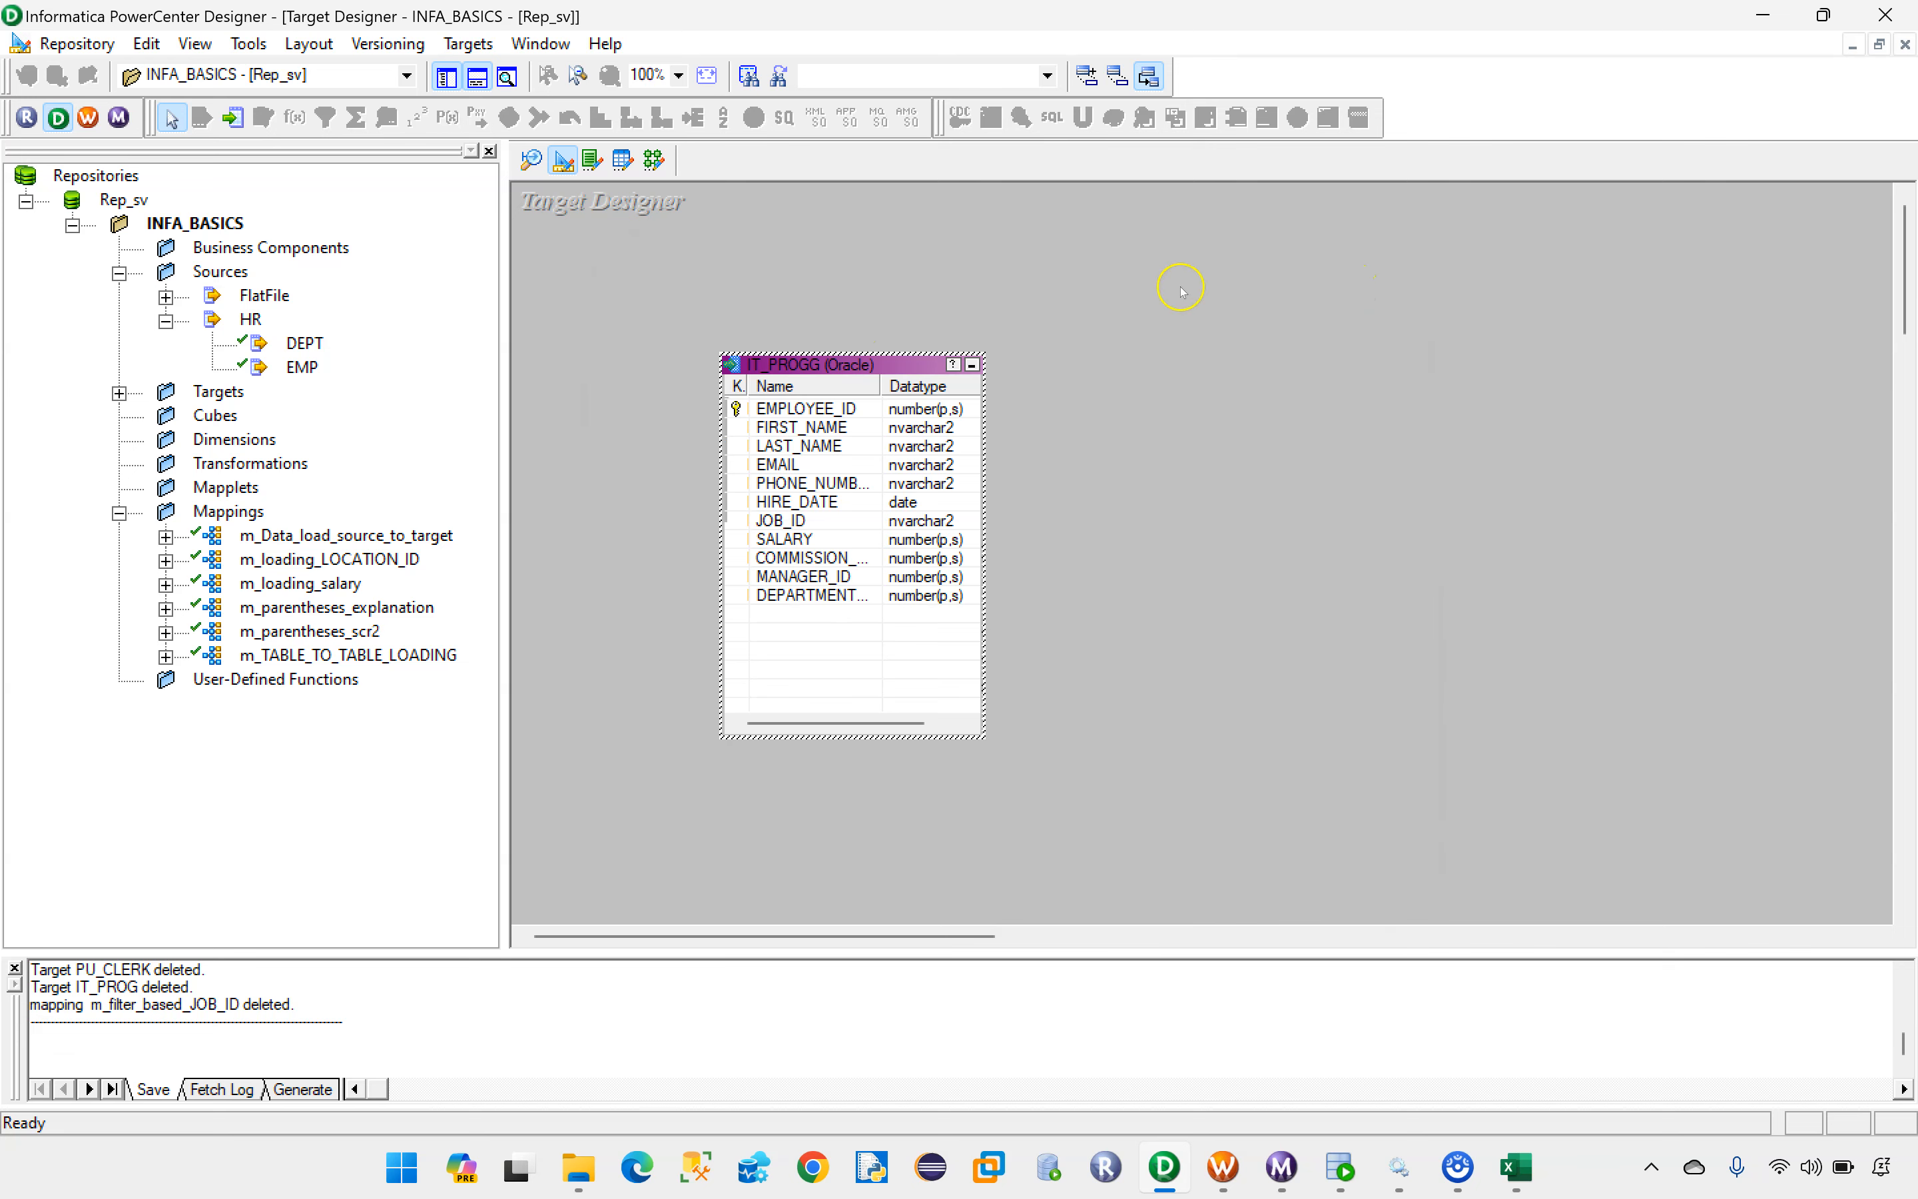
double_click(814, 367)
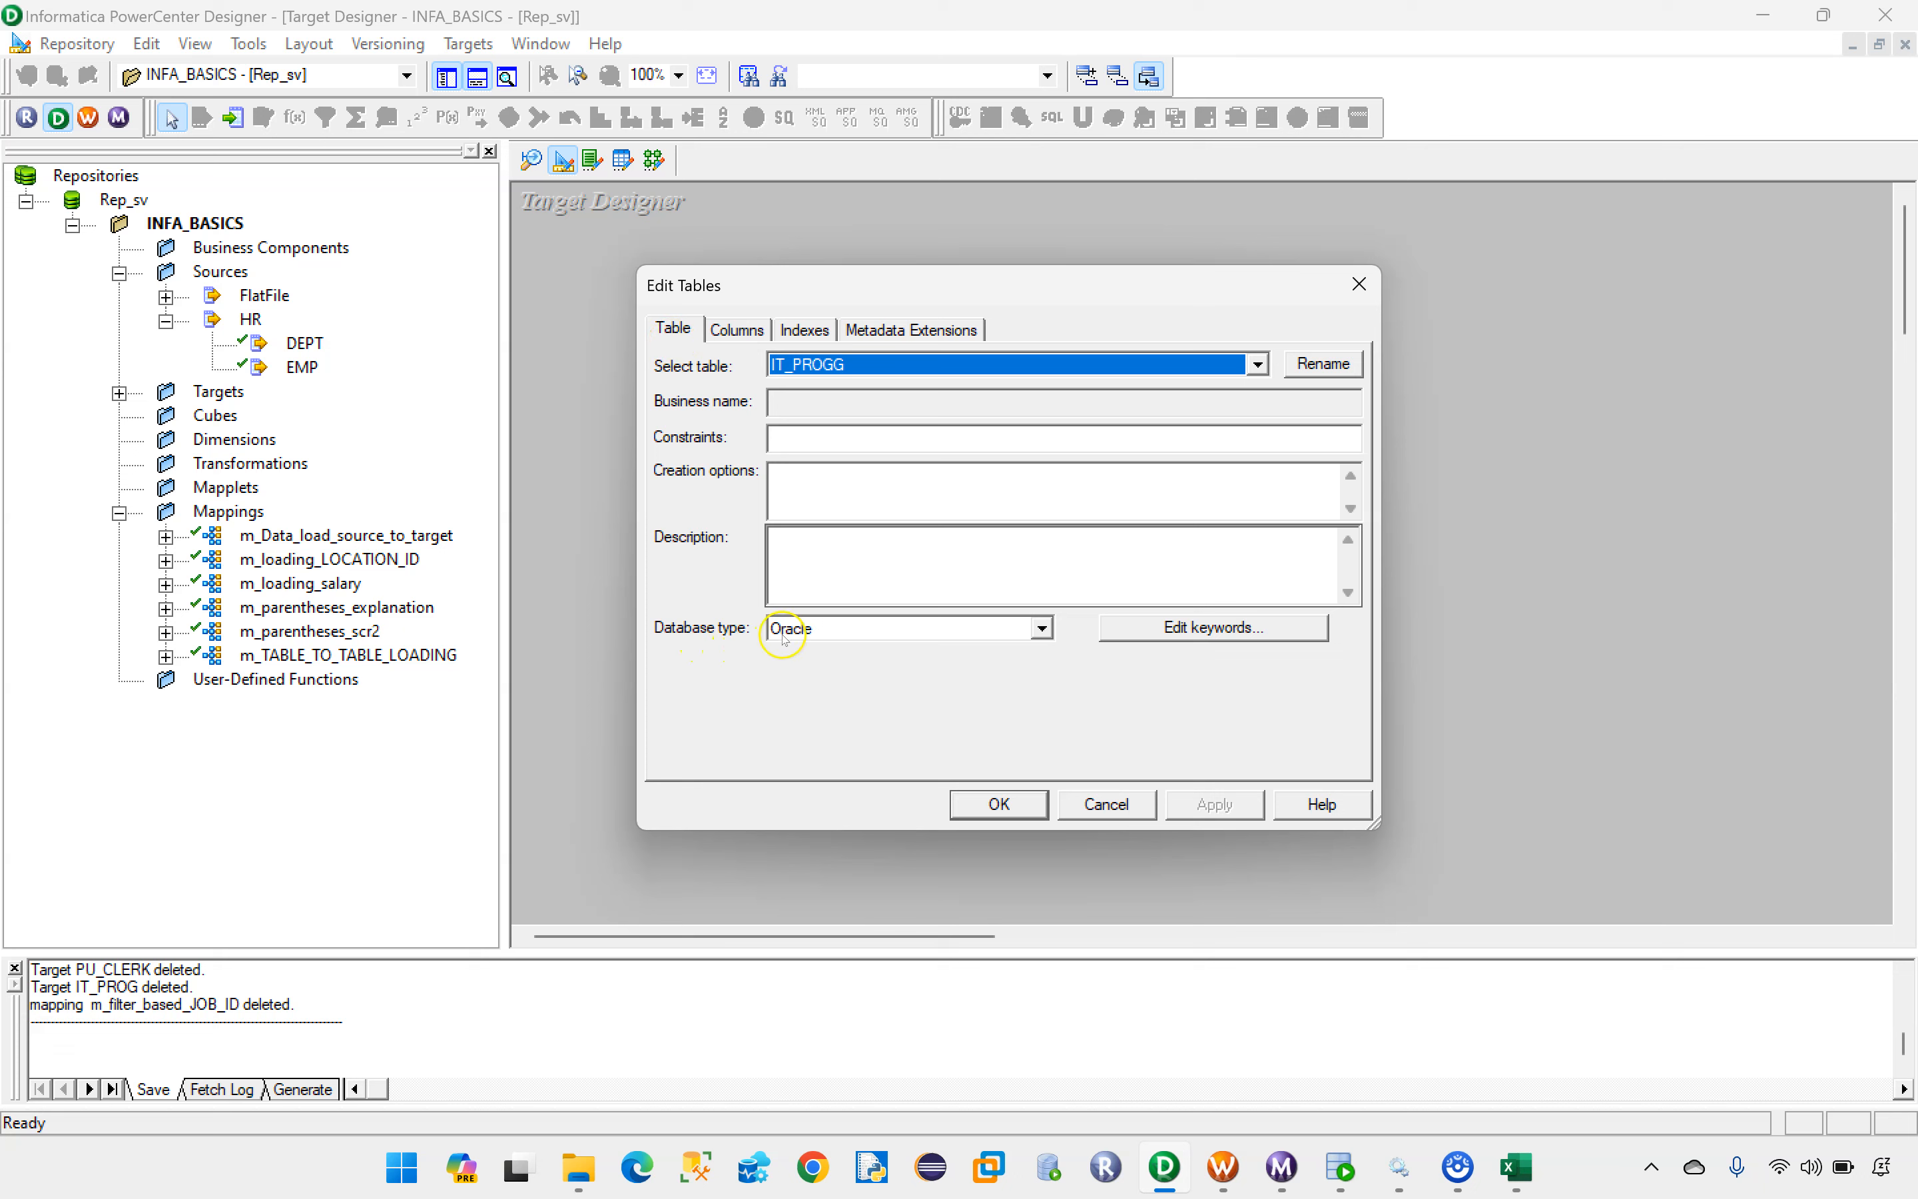
click(1041, 628)
scroll(925, 686, up, 2)
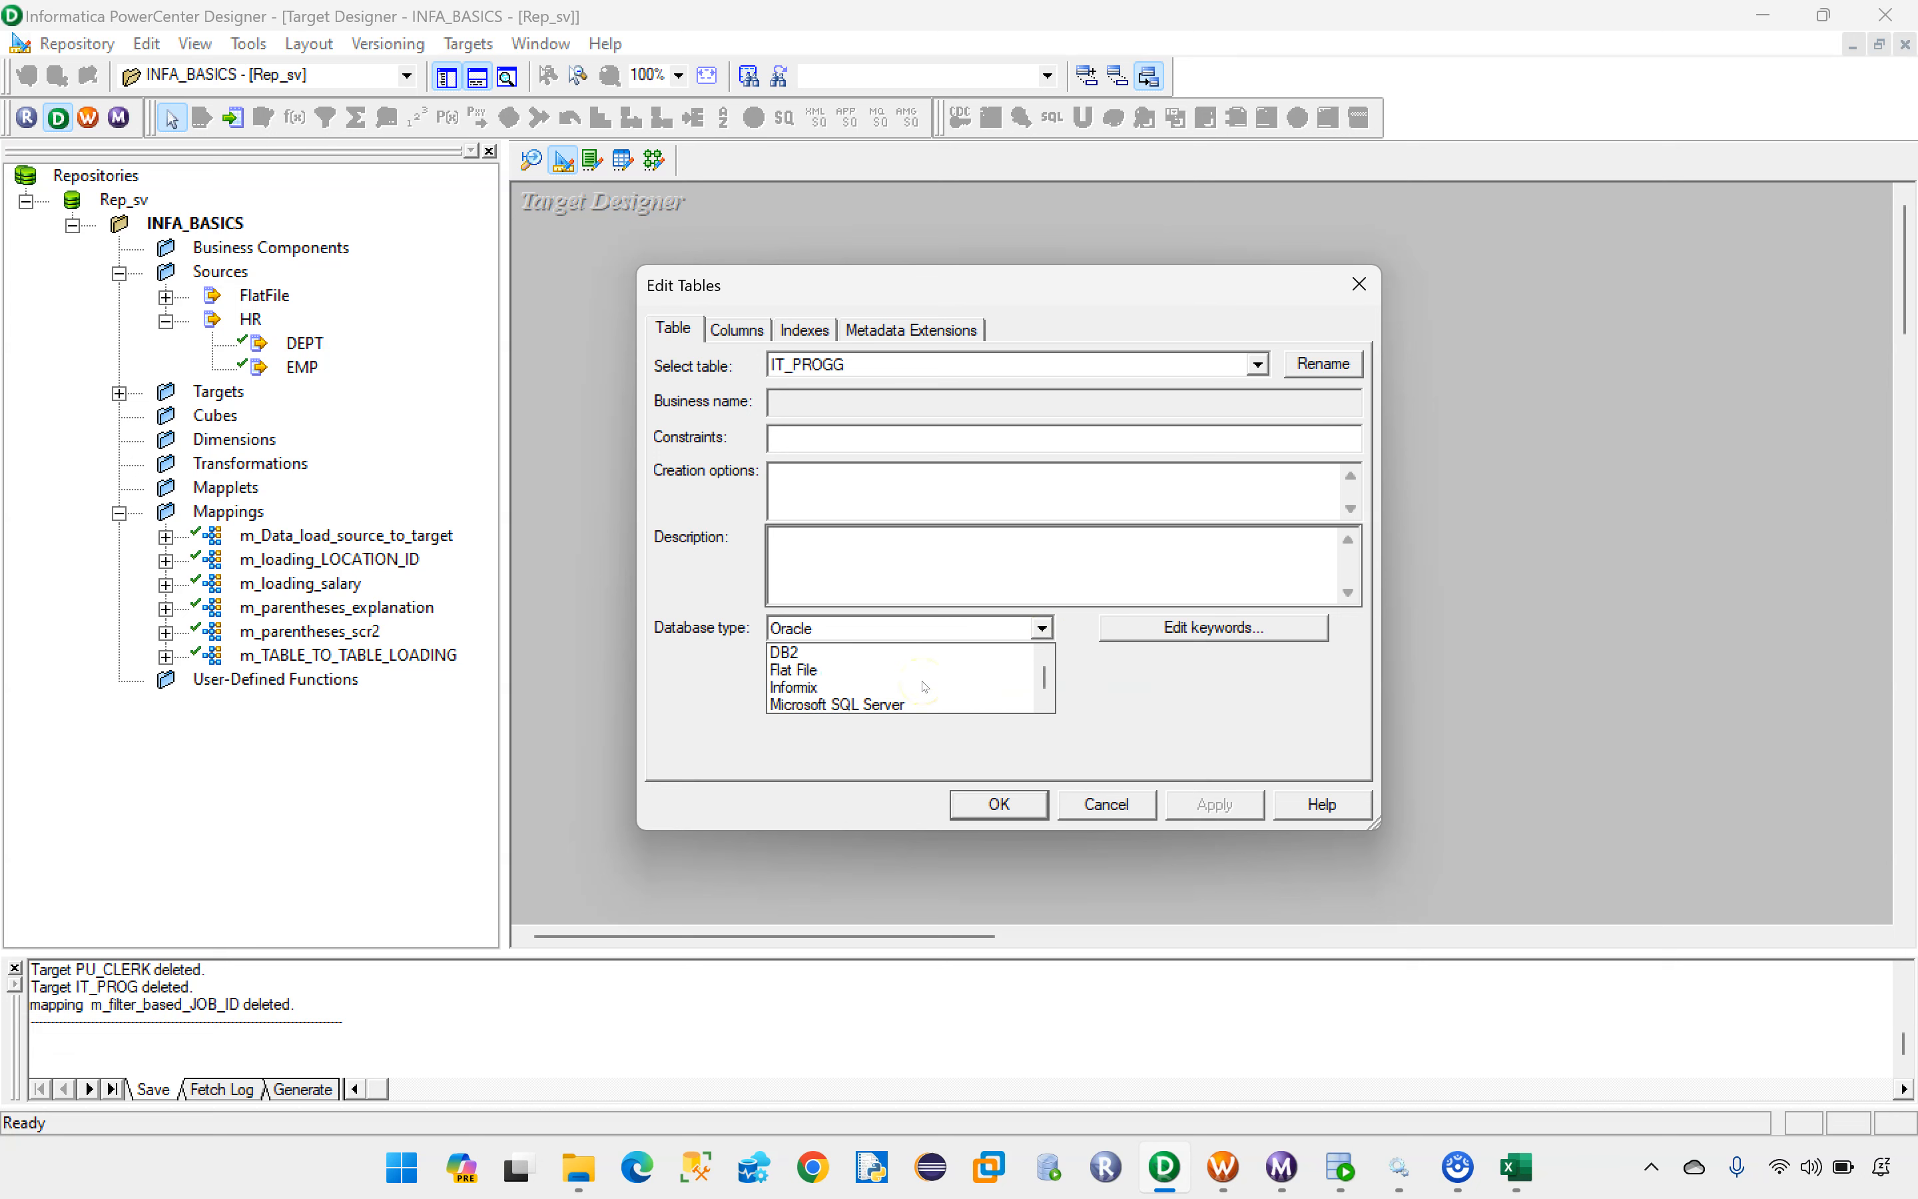
click(809, 670)
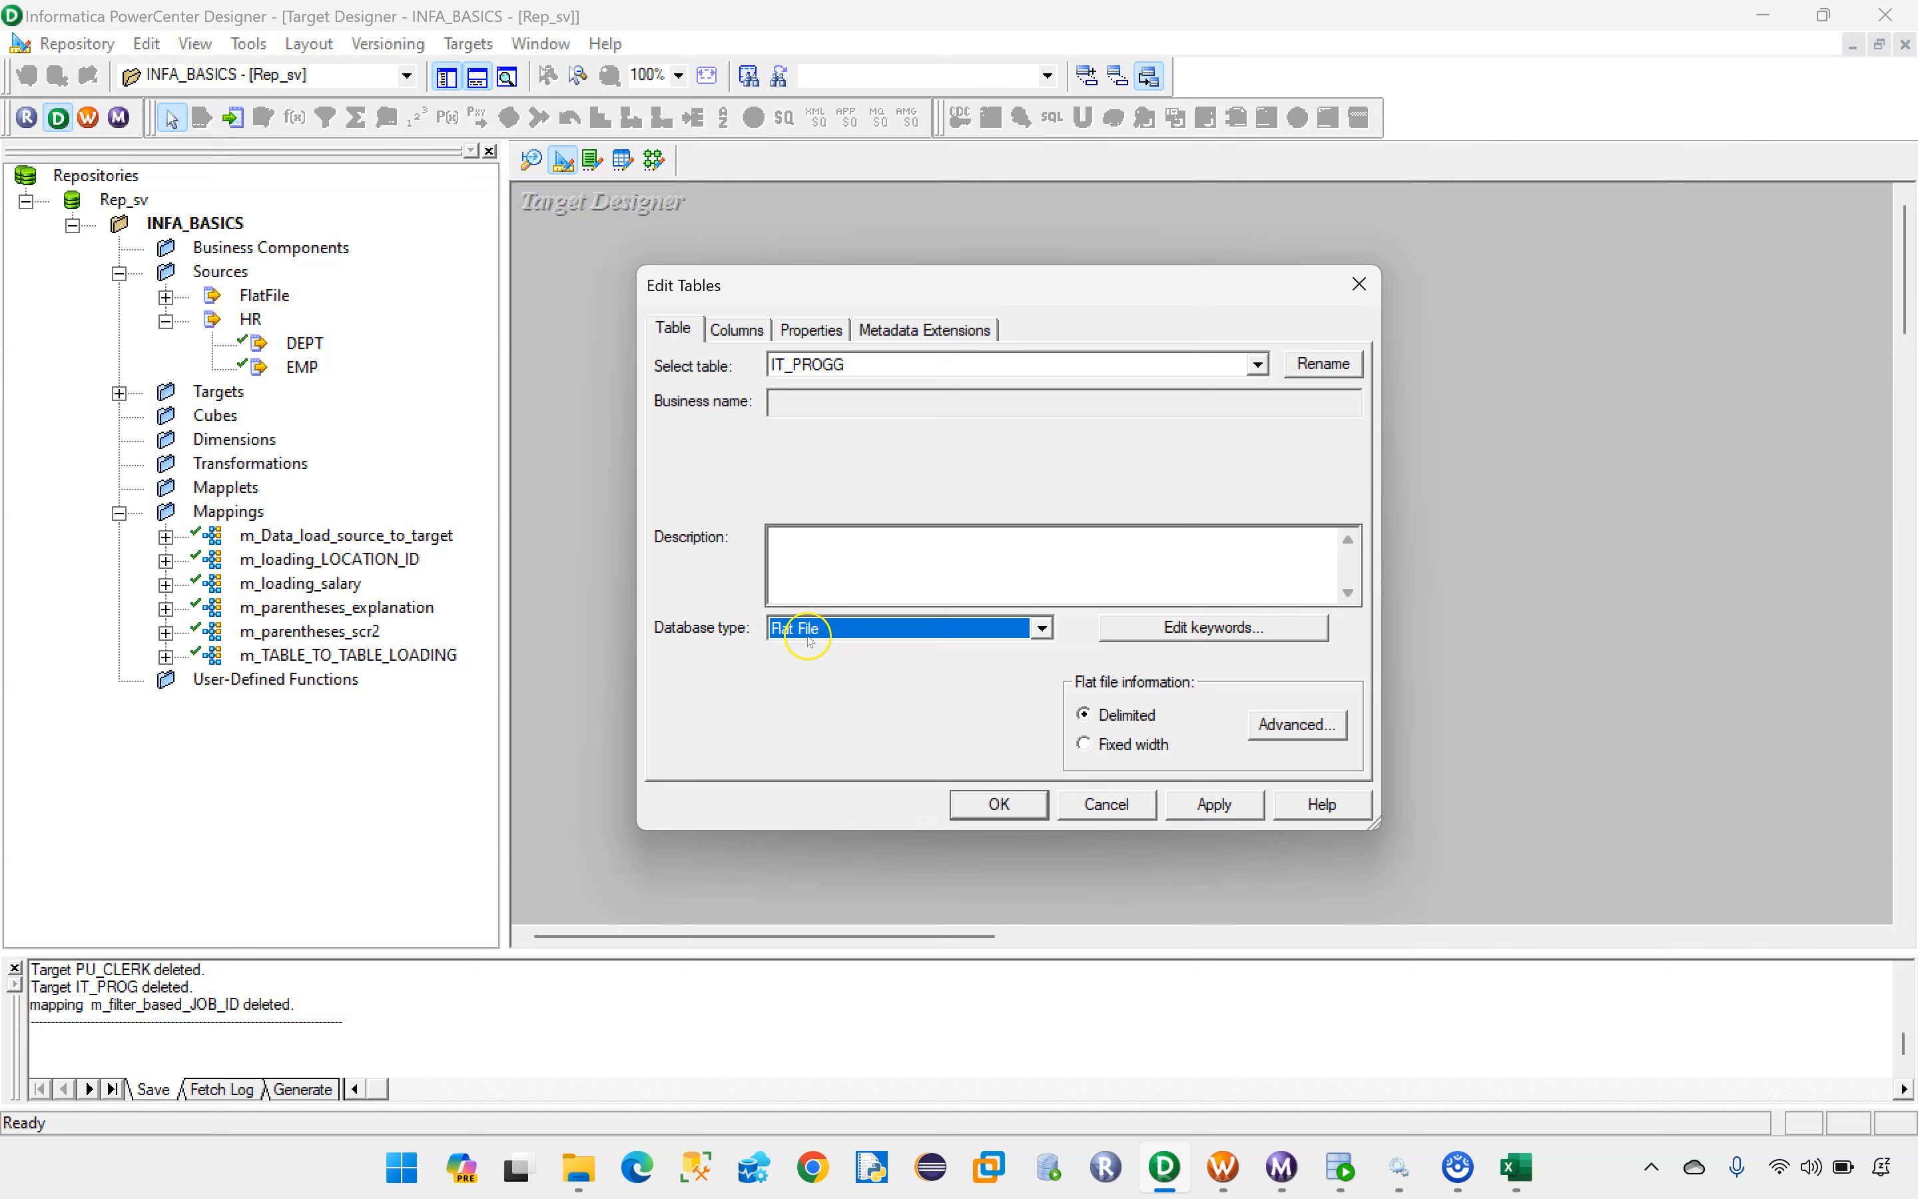
Step: Set the EMPLOYEE_ID column of IT_PROGG to NOT A KEY, clear its Not Null option and apply the table edits
click(739, 330)
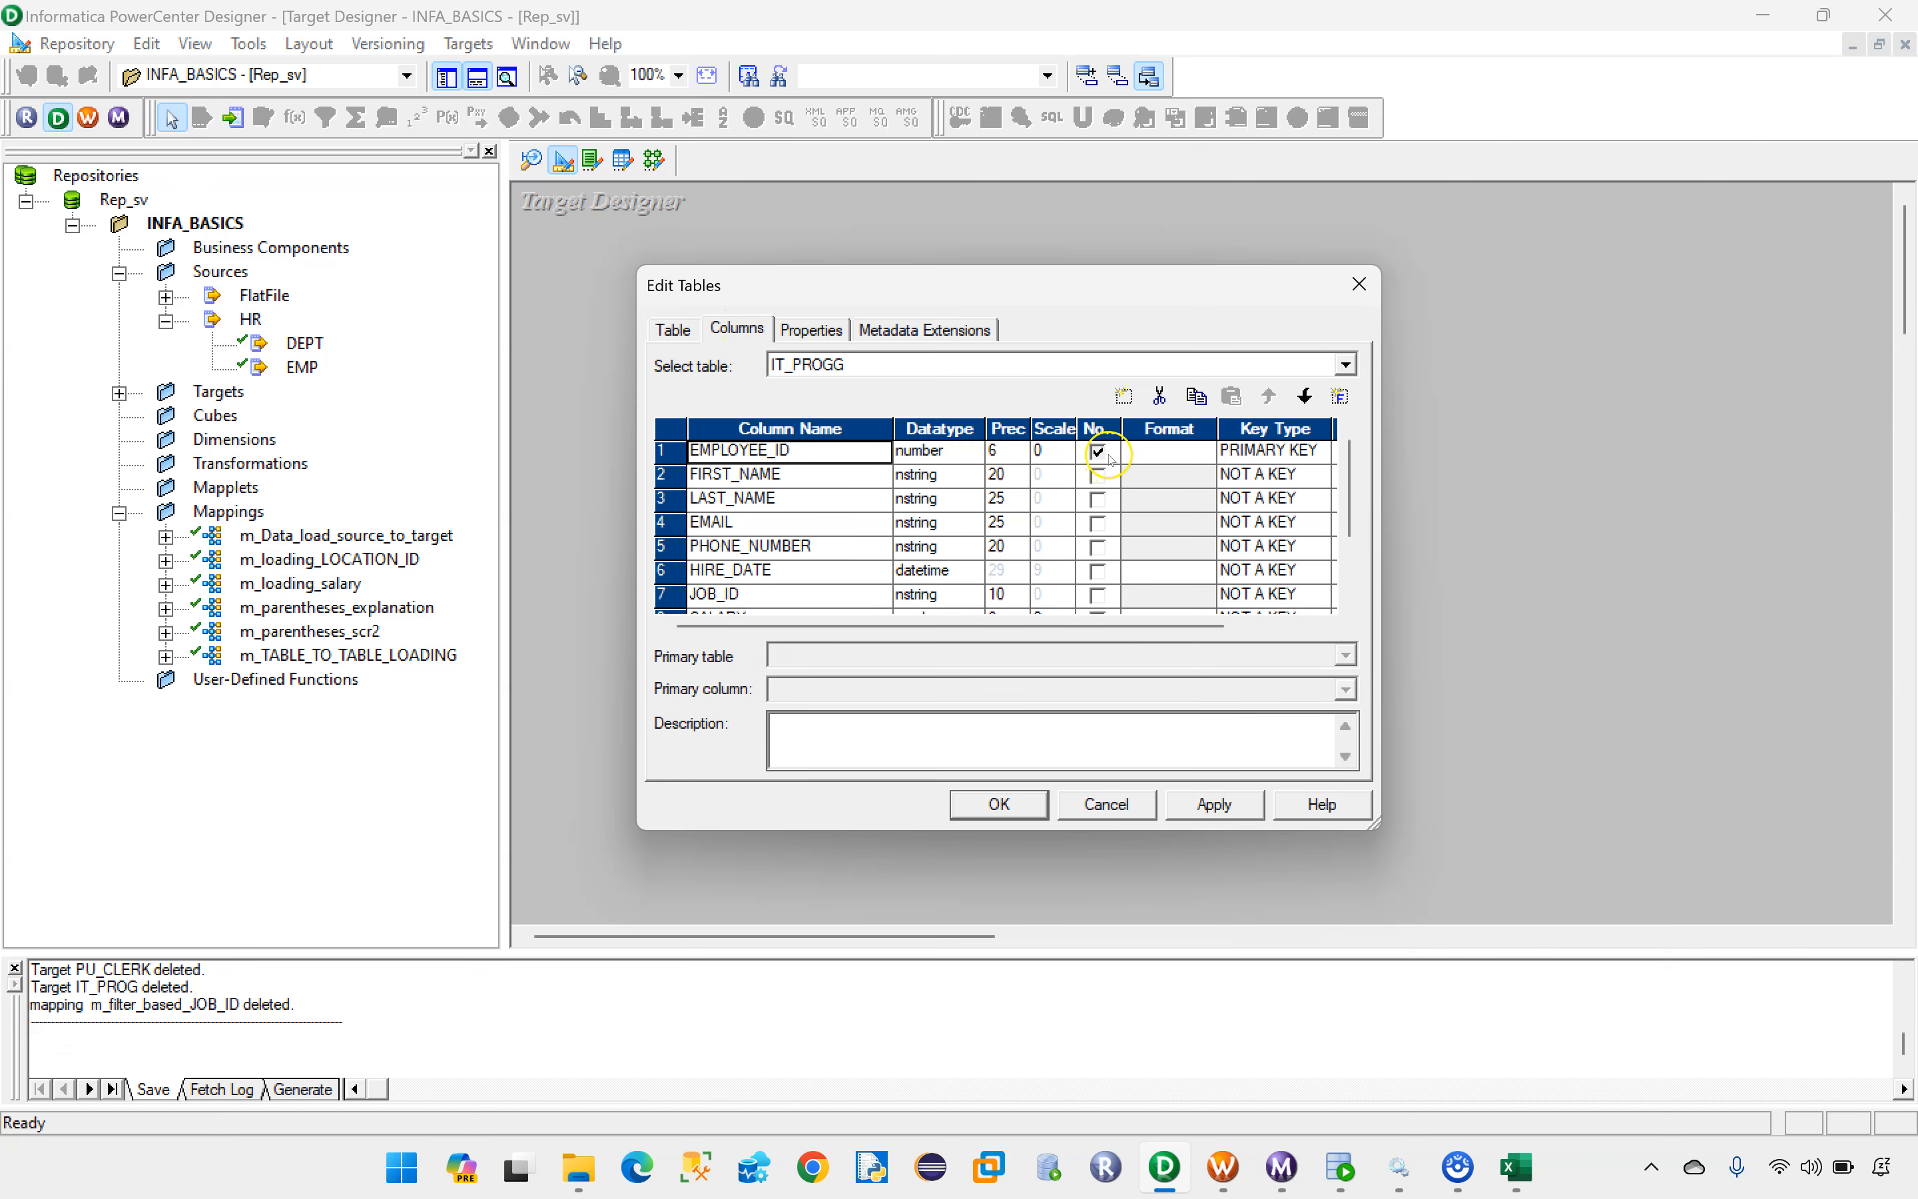
click(1272, 450)
click(1279, 478)
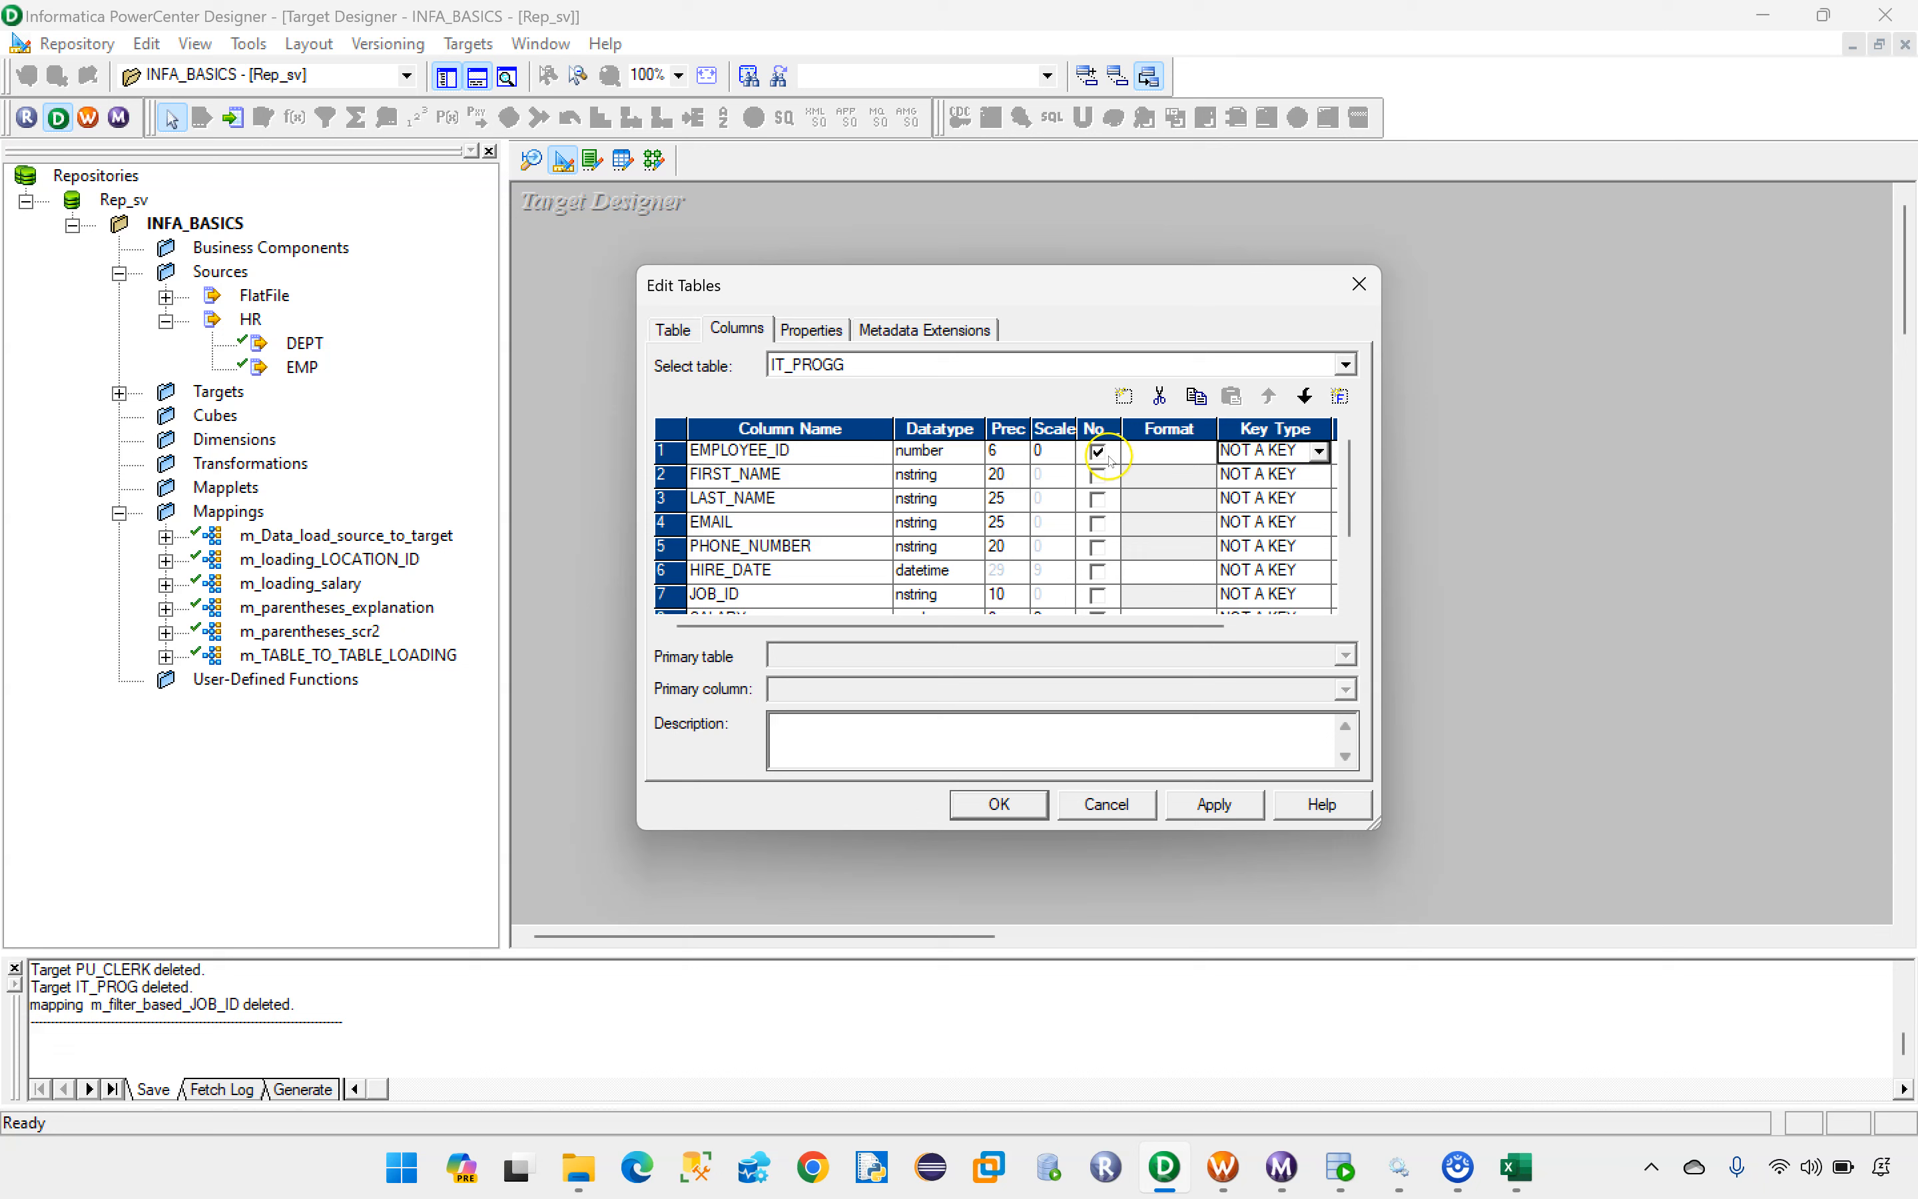
click(1098, 452)
click(997, 803)
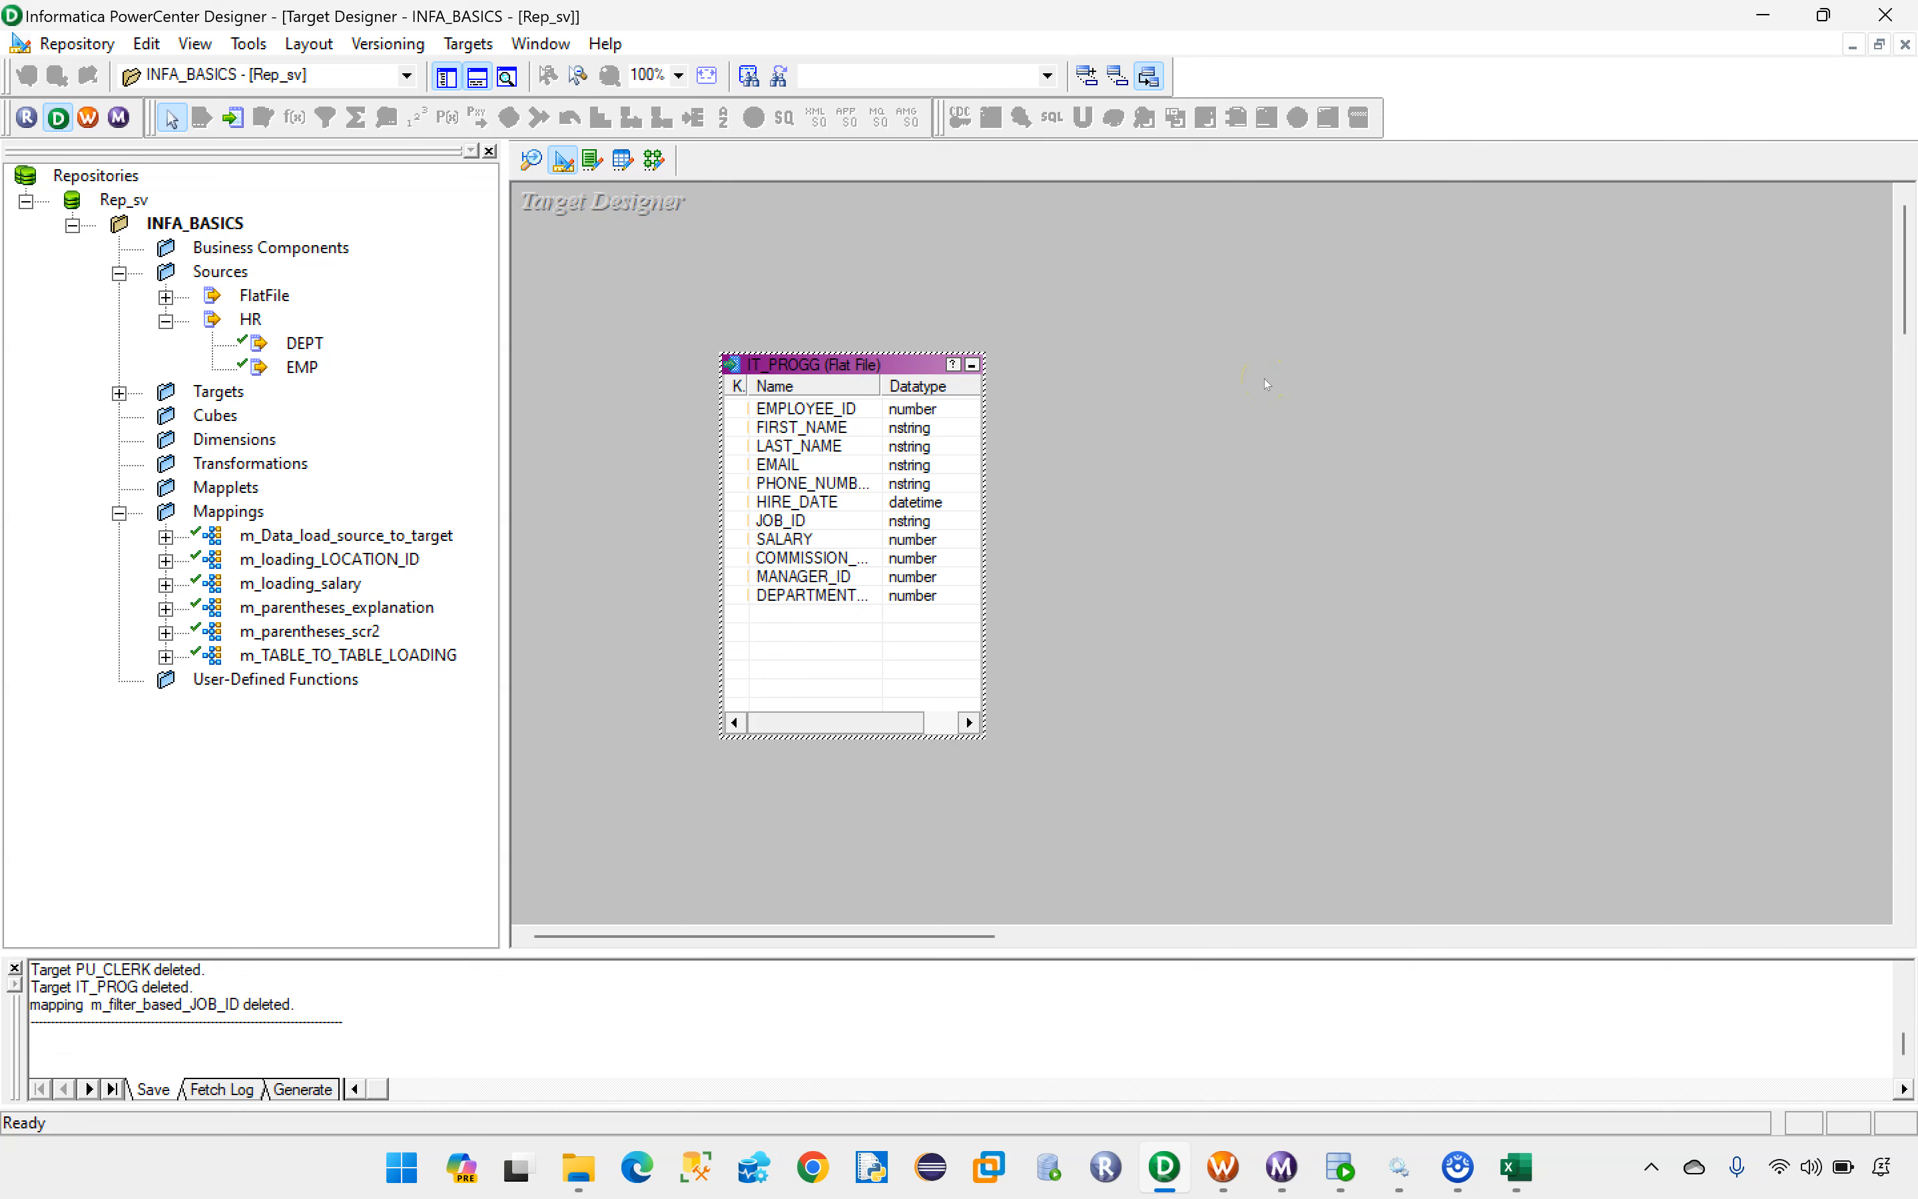
Step: Save the IT_PROGG target and clear the Target Designer workspace, rechecking the target file list in Excel
right_click(1170, 341)
click(1208, 380)
click(1515, 1166)
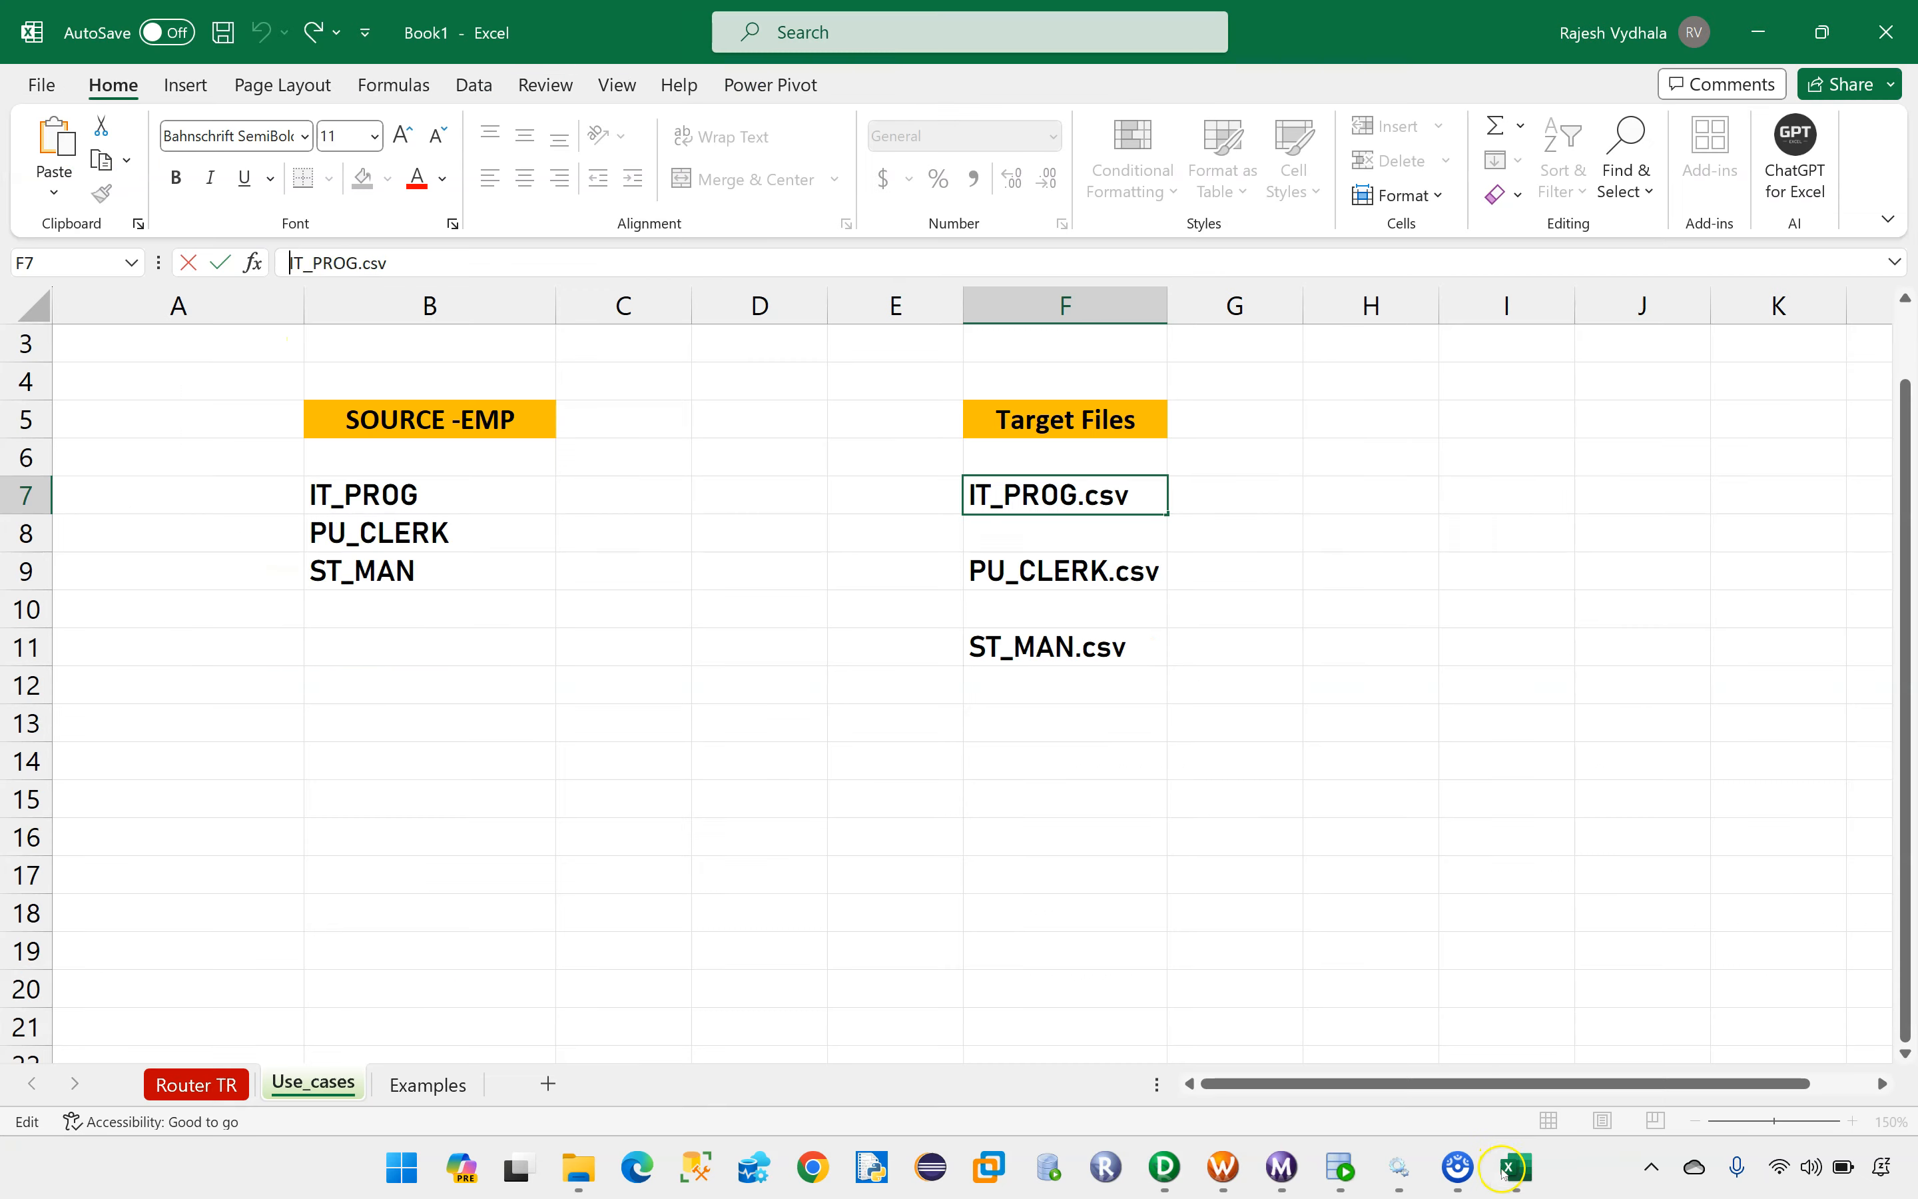
click(1164, 1166)
Step: Add the EMP source to the Target Designer again, choose to rename the table and empty its name
drag(302, 367, 751, 365)
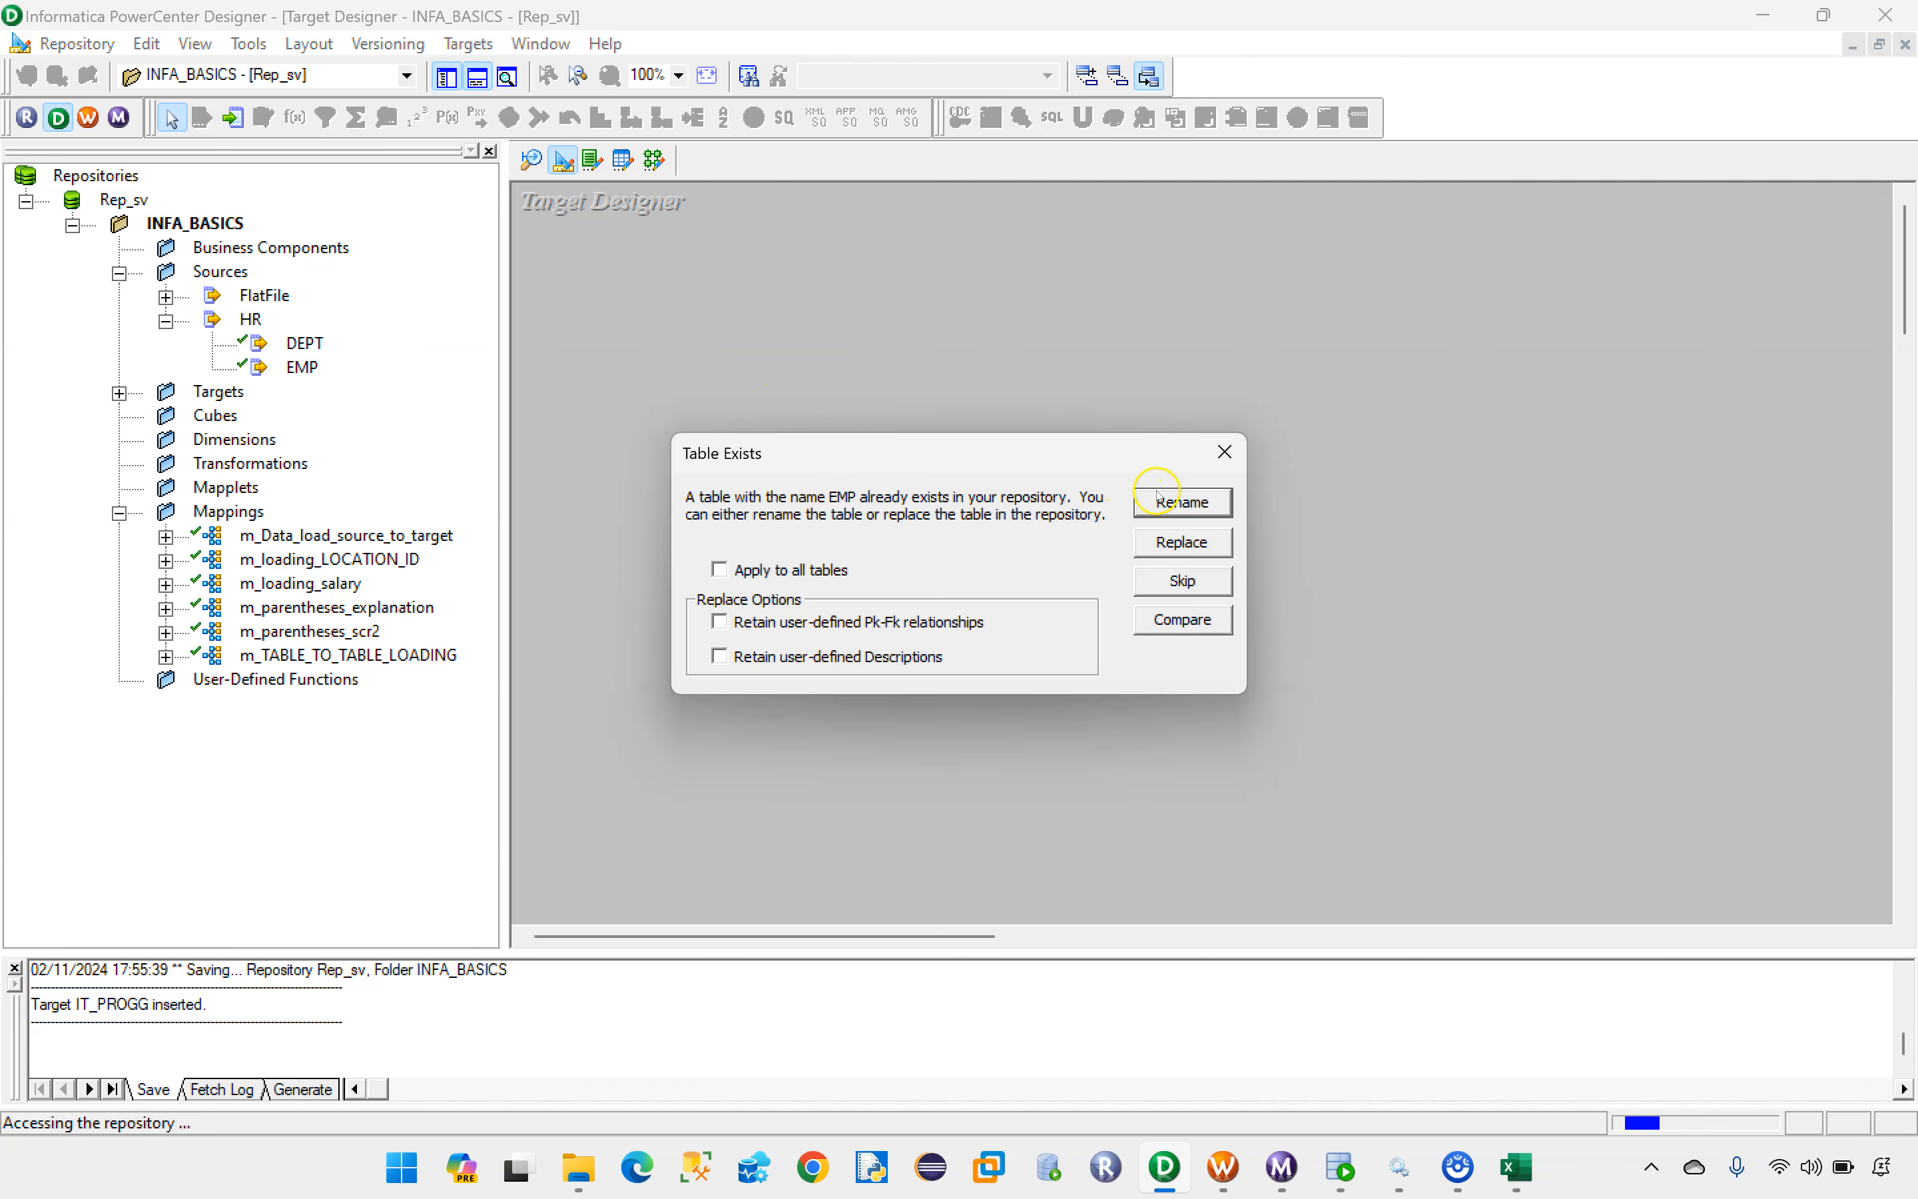
click(1181, 503)
drag(698, 617, 633, 621)
key(BackSpace)
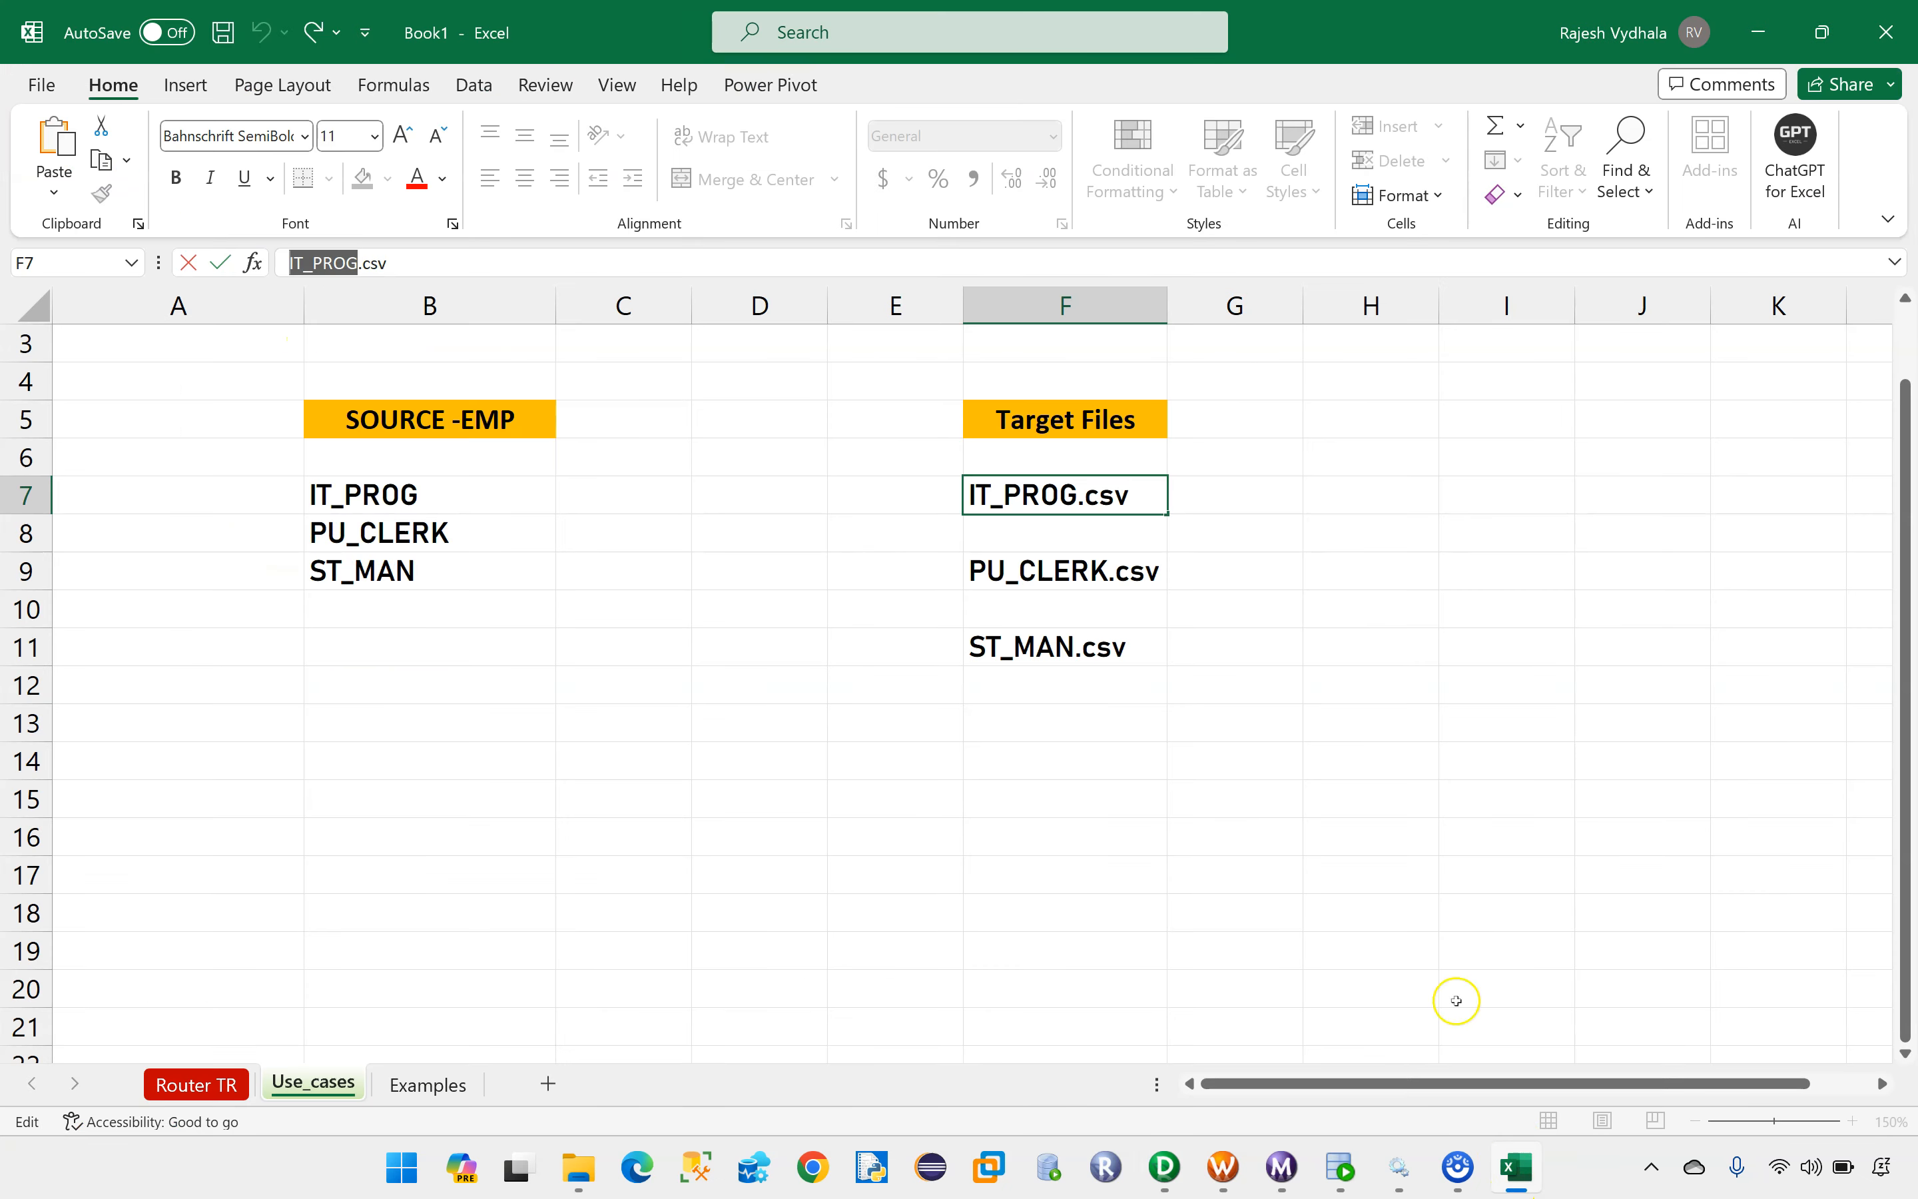
Step: Copy the PU_CLERK name from the target file list in Excel and name the new Informatica target table PU_CLERKk
click(1515, 1167)
click(1018, 567)
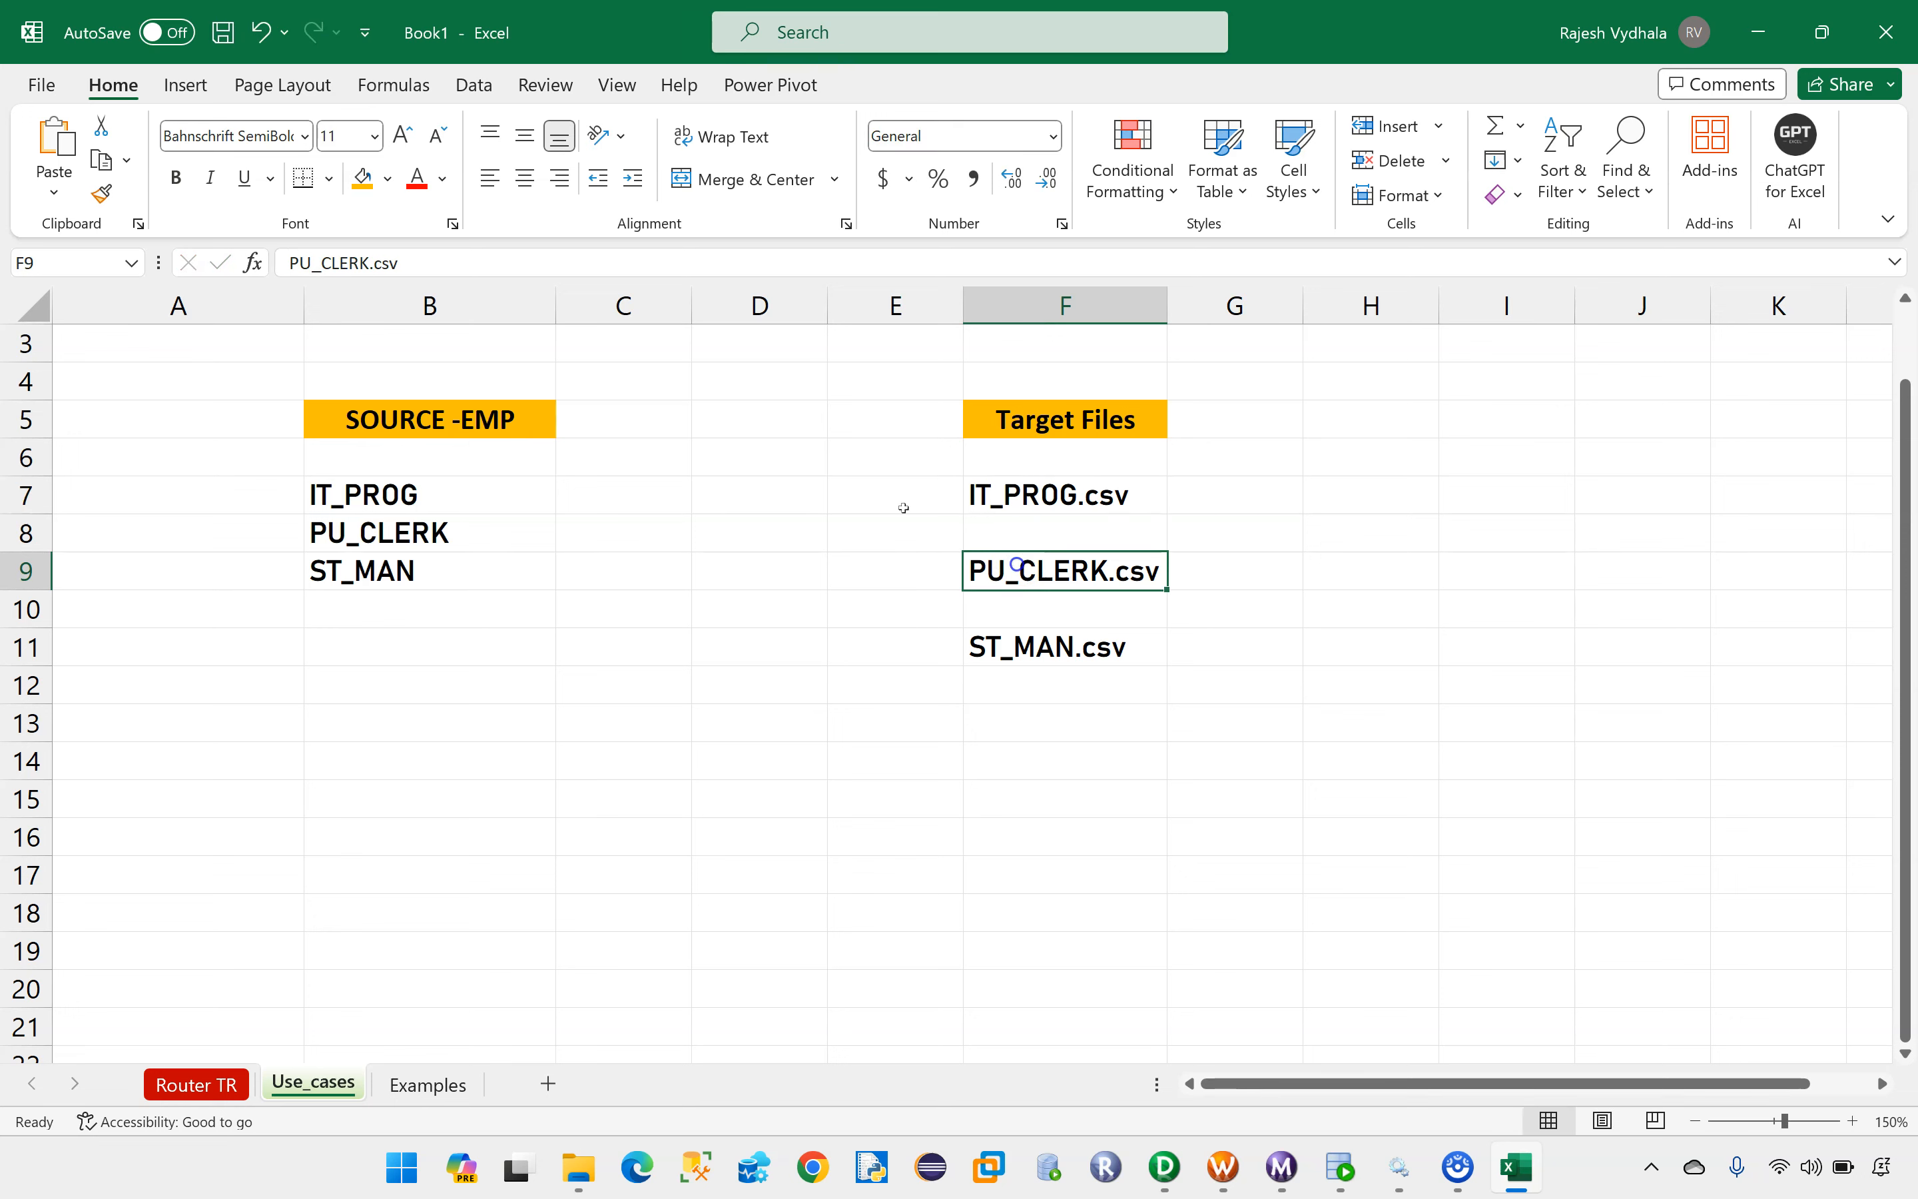
drag(412, 262, 287, 263)
key(ctrl+c)
key(alt+Tab)
key(ctrl+v)
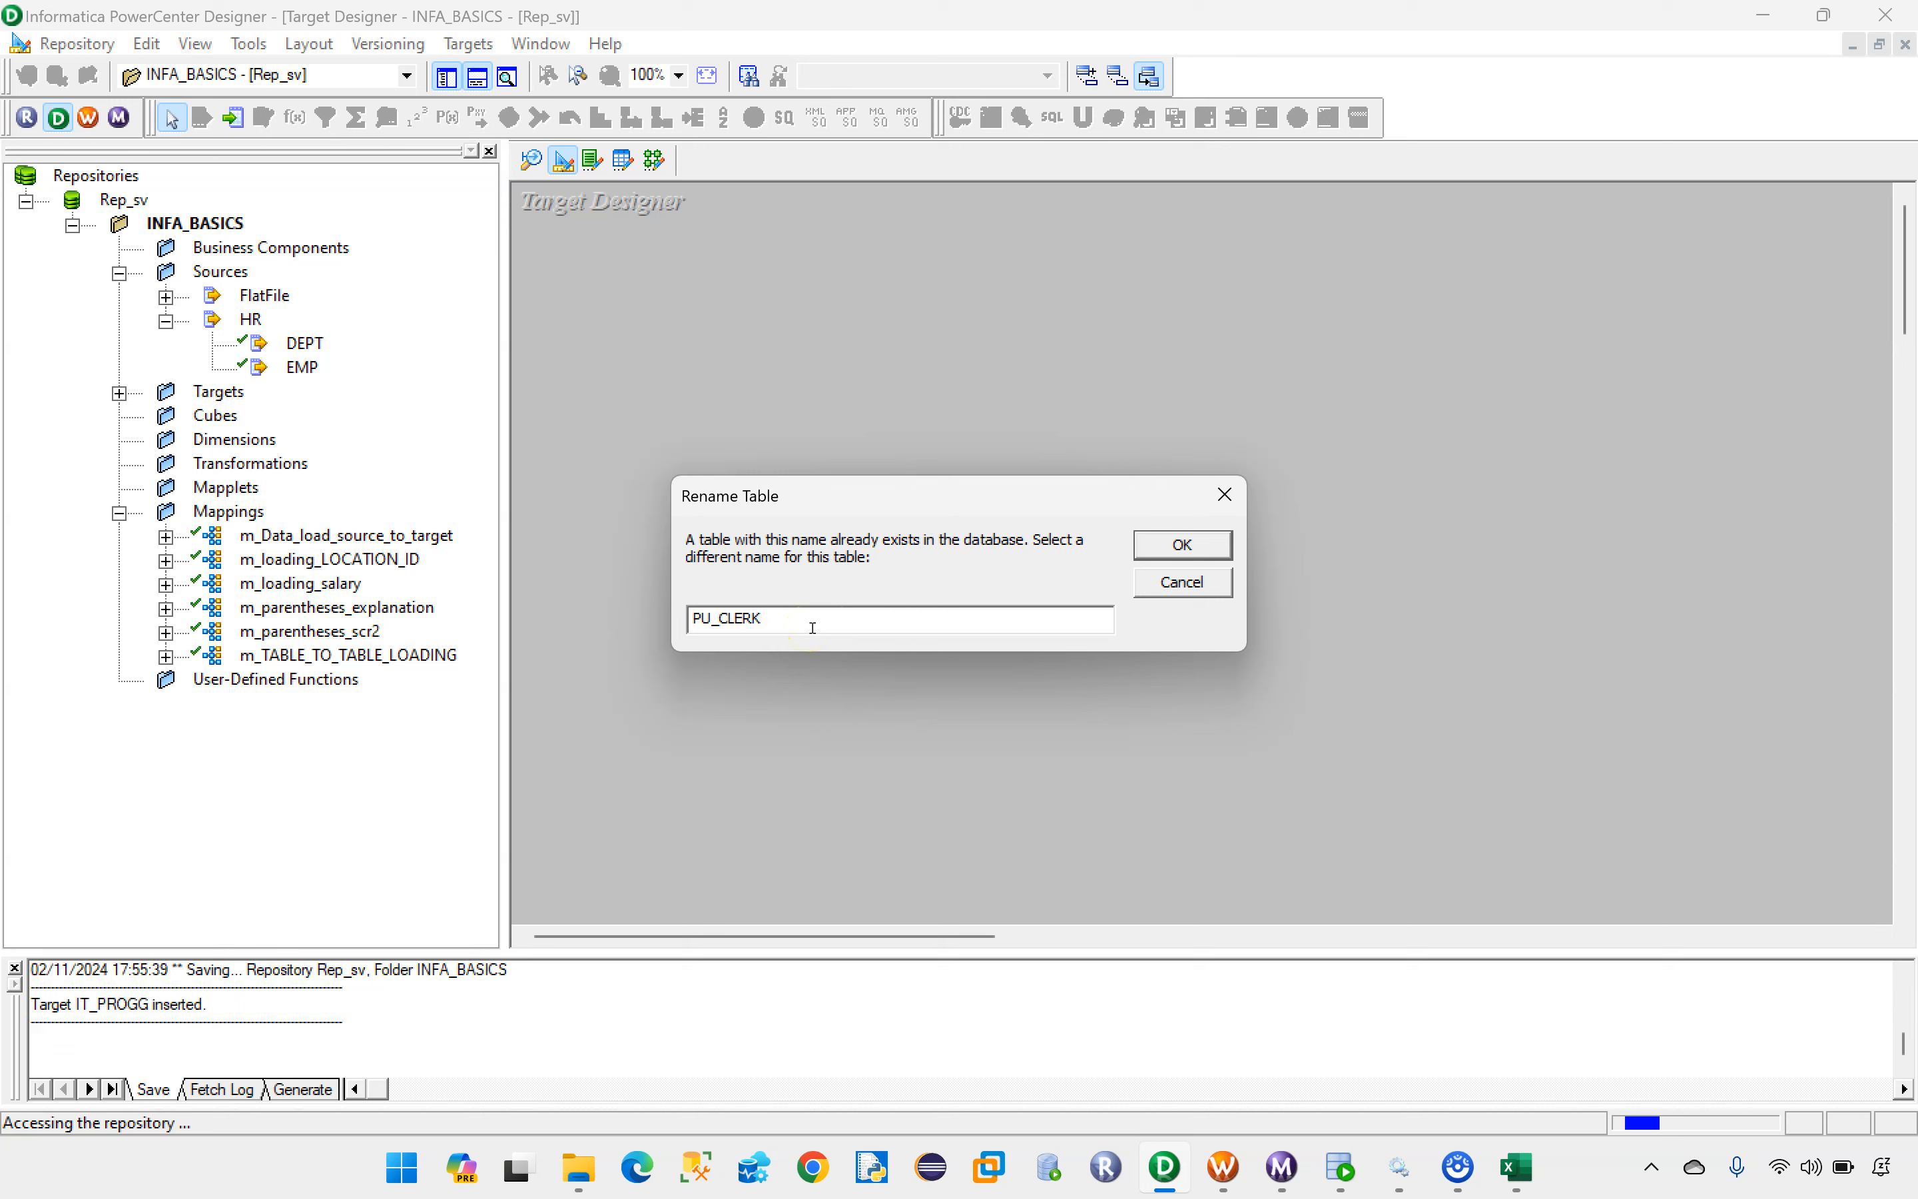
click(1138, 538)
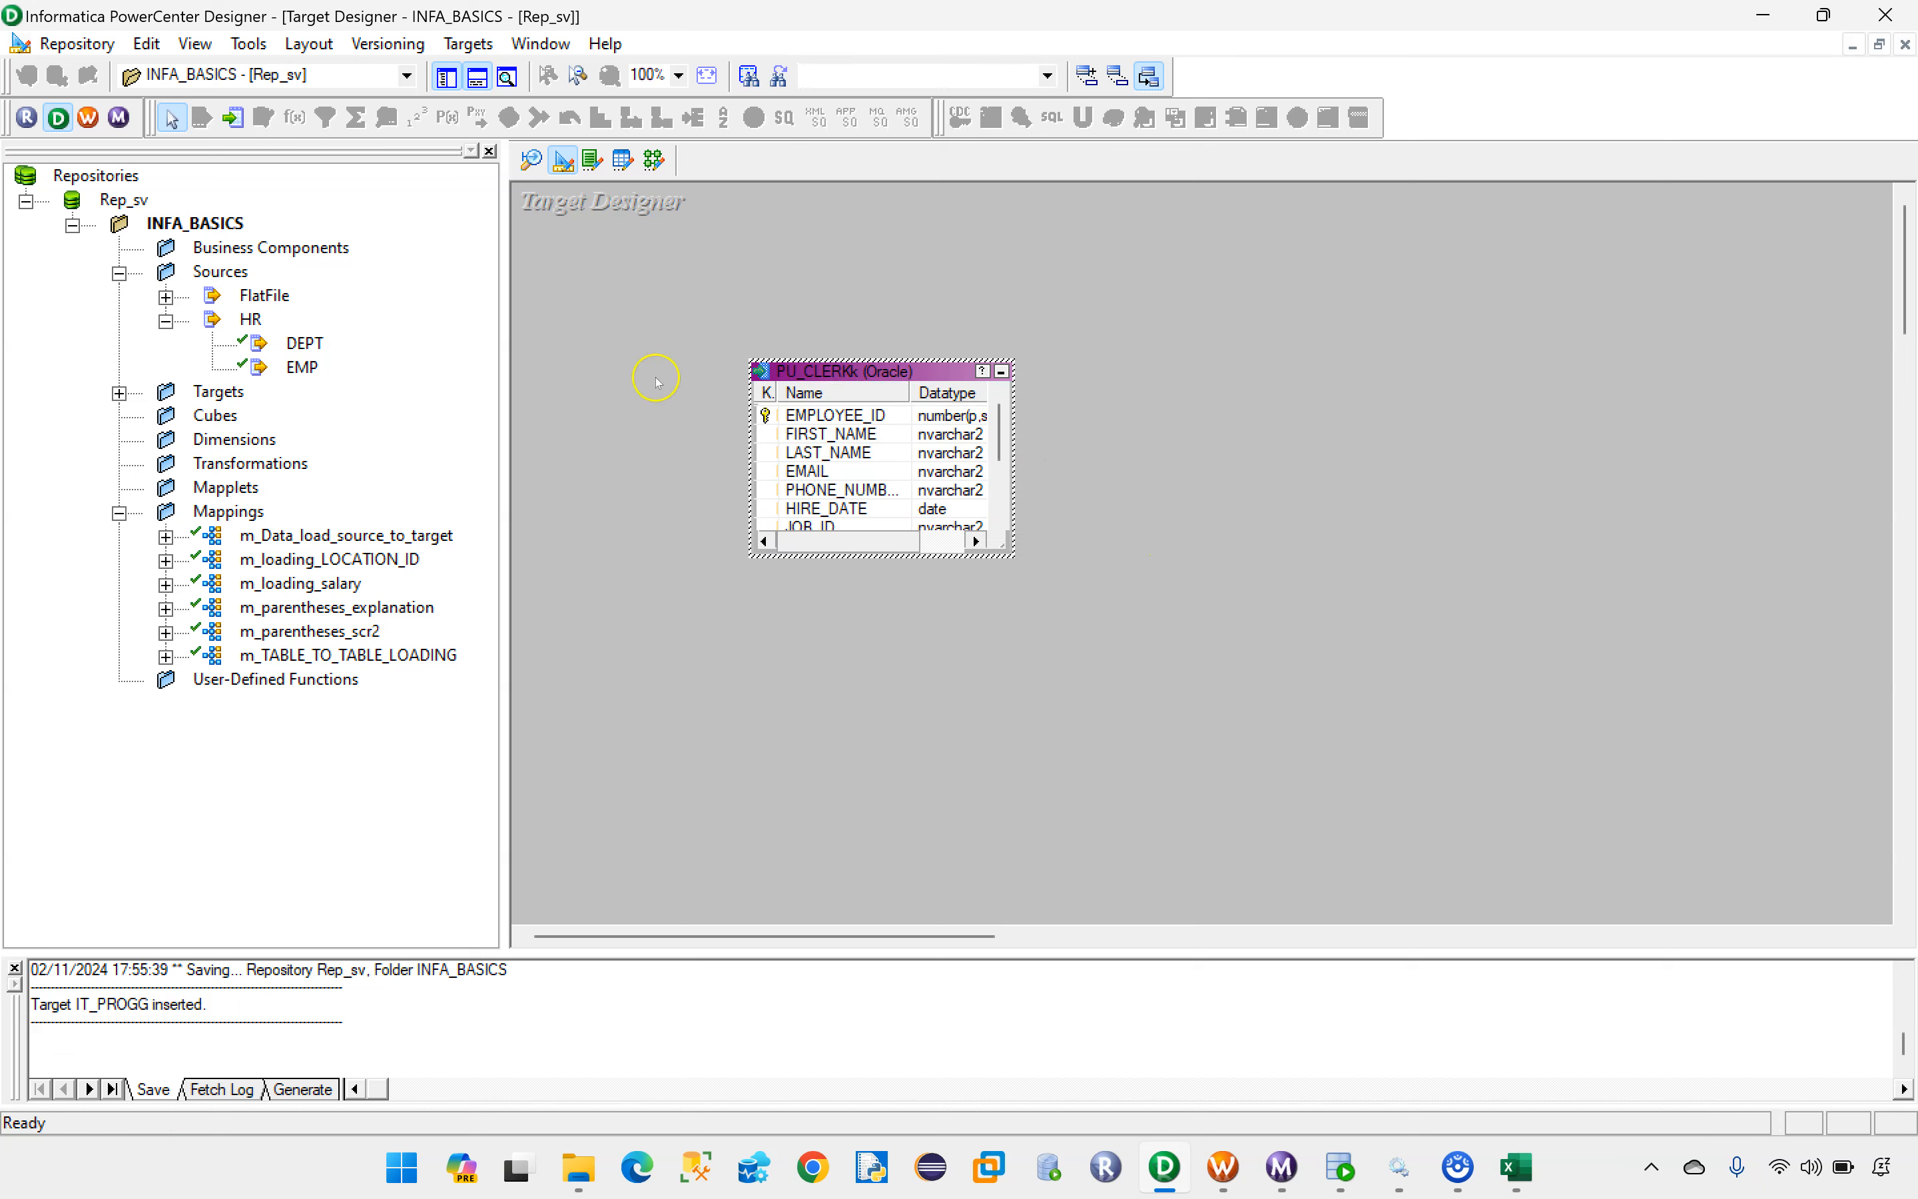
Step: Change the PU_CLERKk target's database type to Flat File
double_click(839, 373)
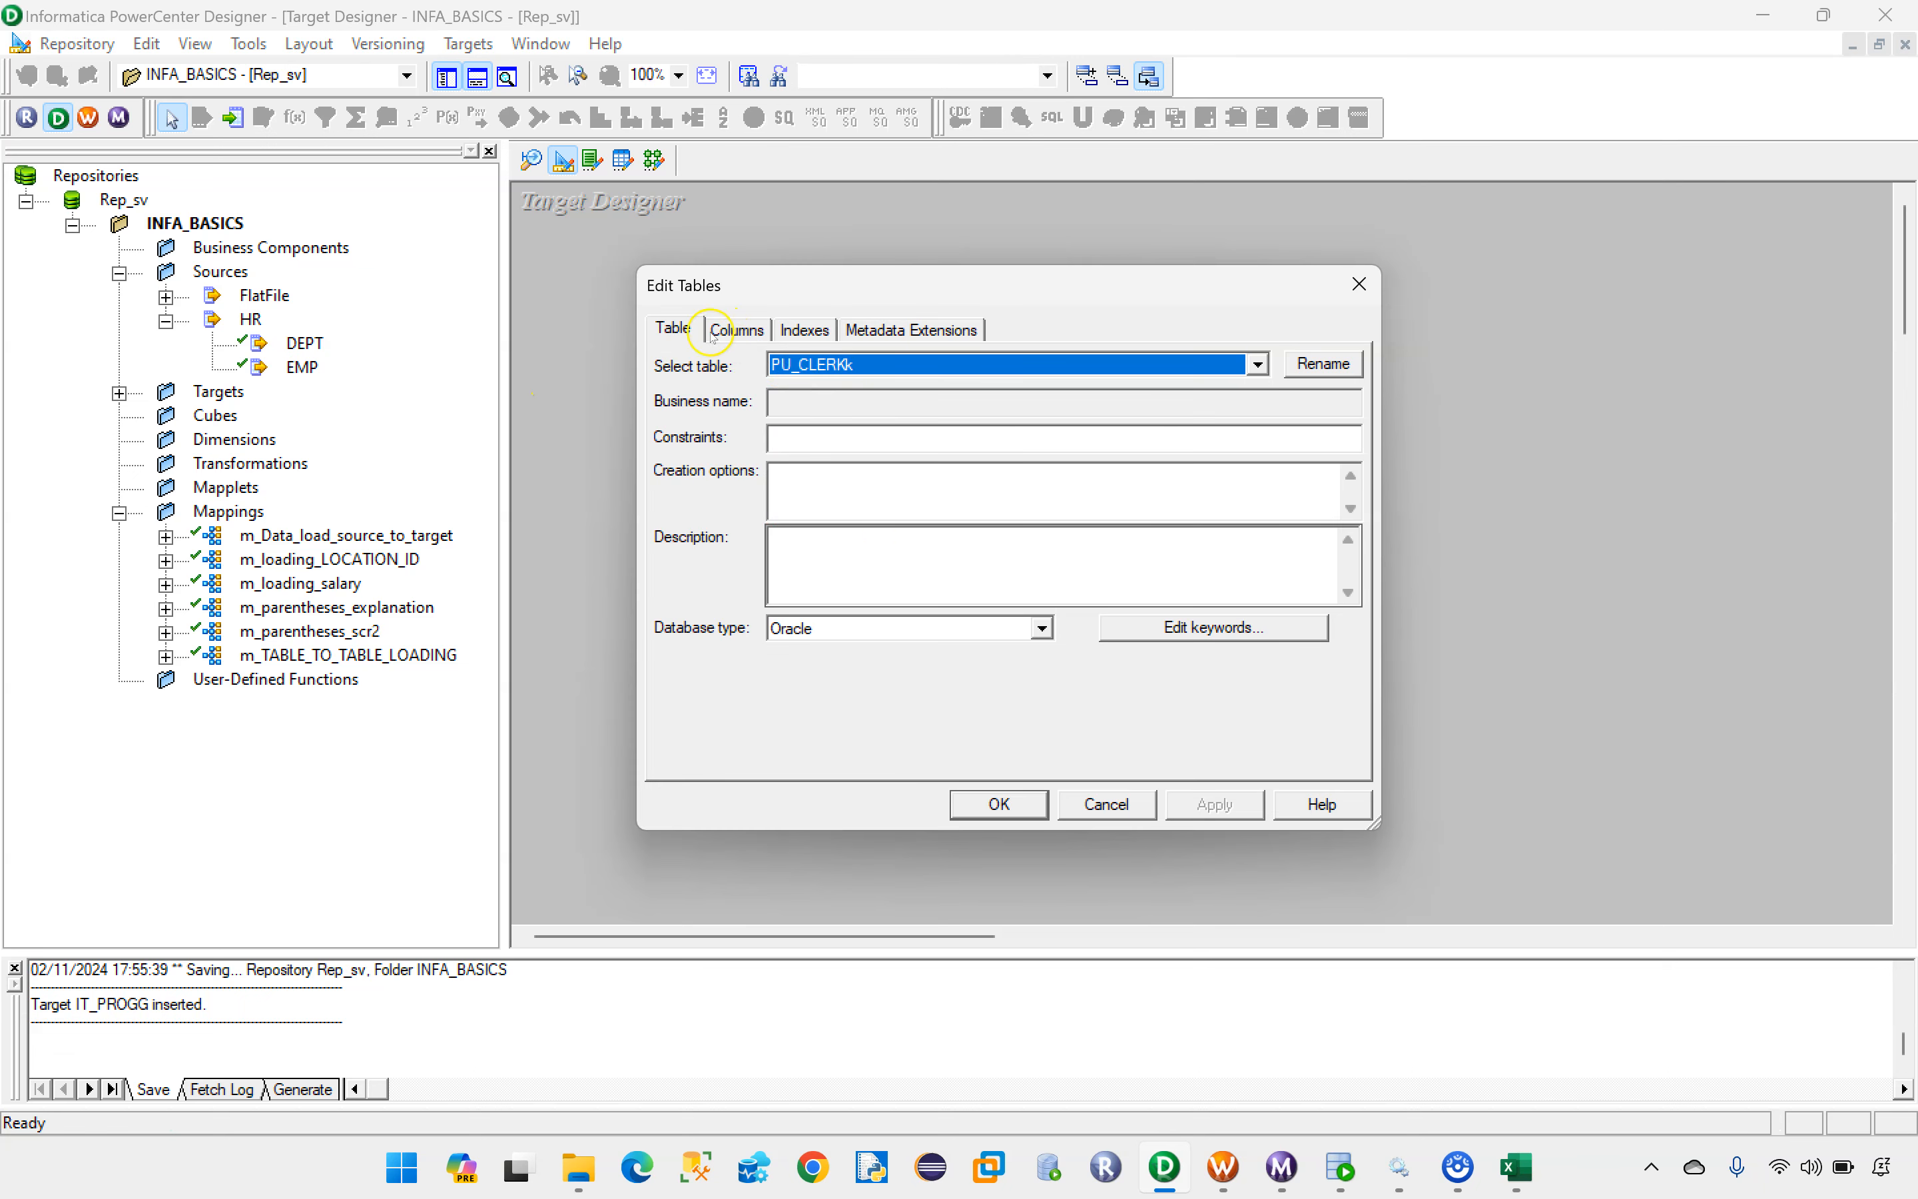
click(912, 629)
scroll(864, 682, up, 2)
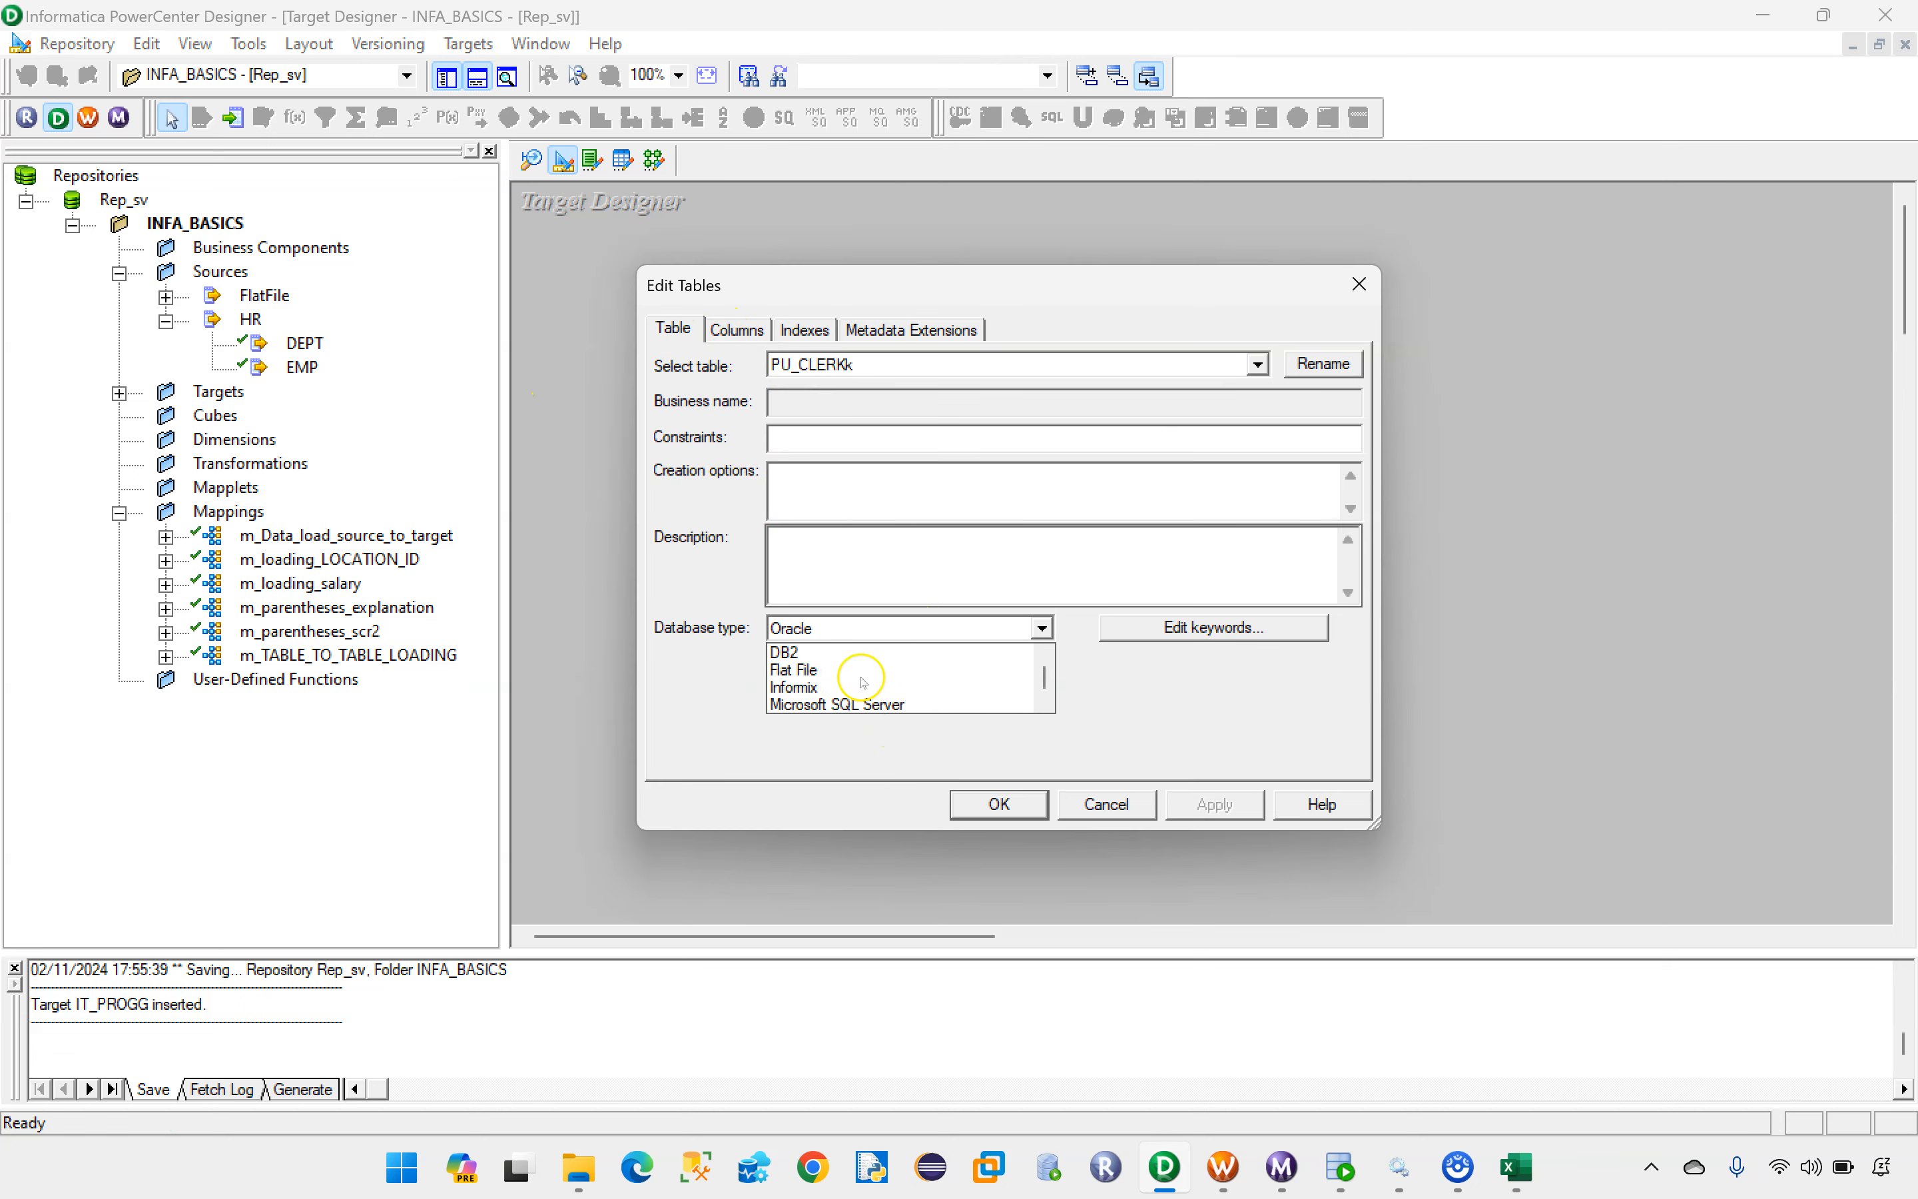
click(821, 670)
Step: Set the EMPLOYEE_ID column of PU_CLERKk to NOT A KEY, clear its Not Null option and apply the table edits
click(736, 329)
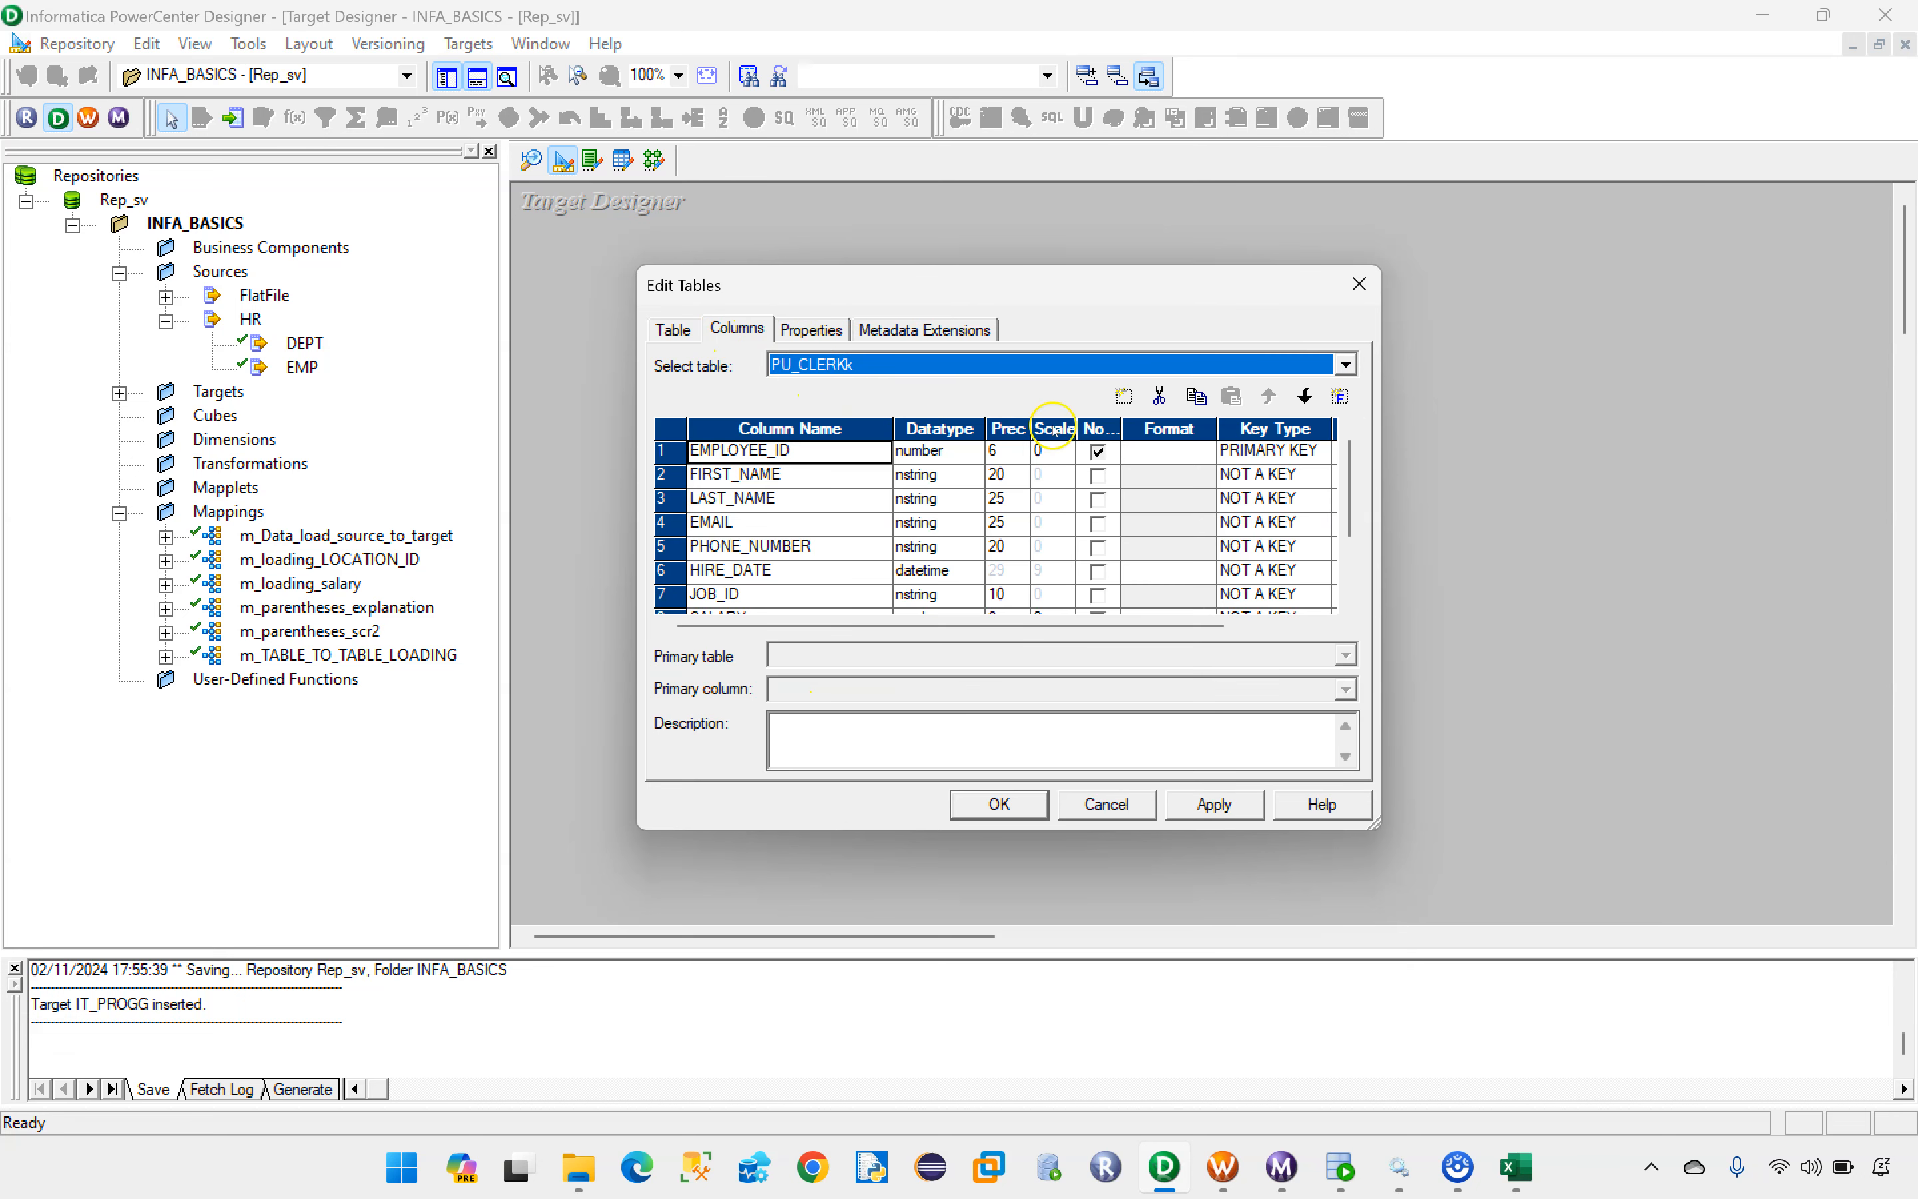
click(1261, 450)
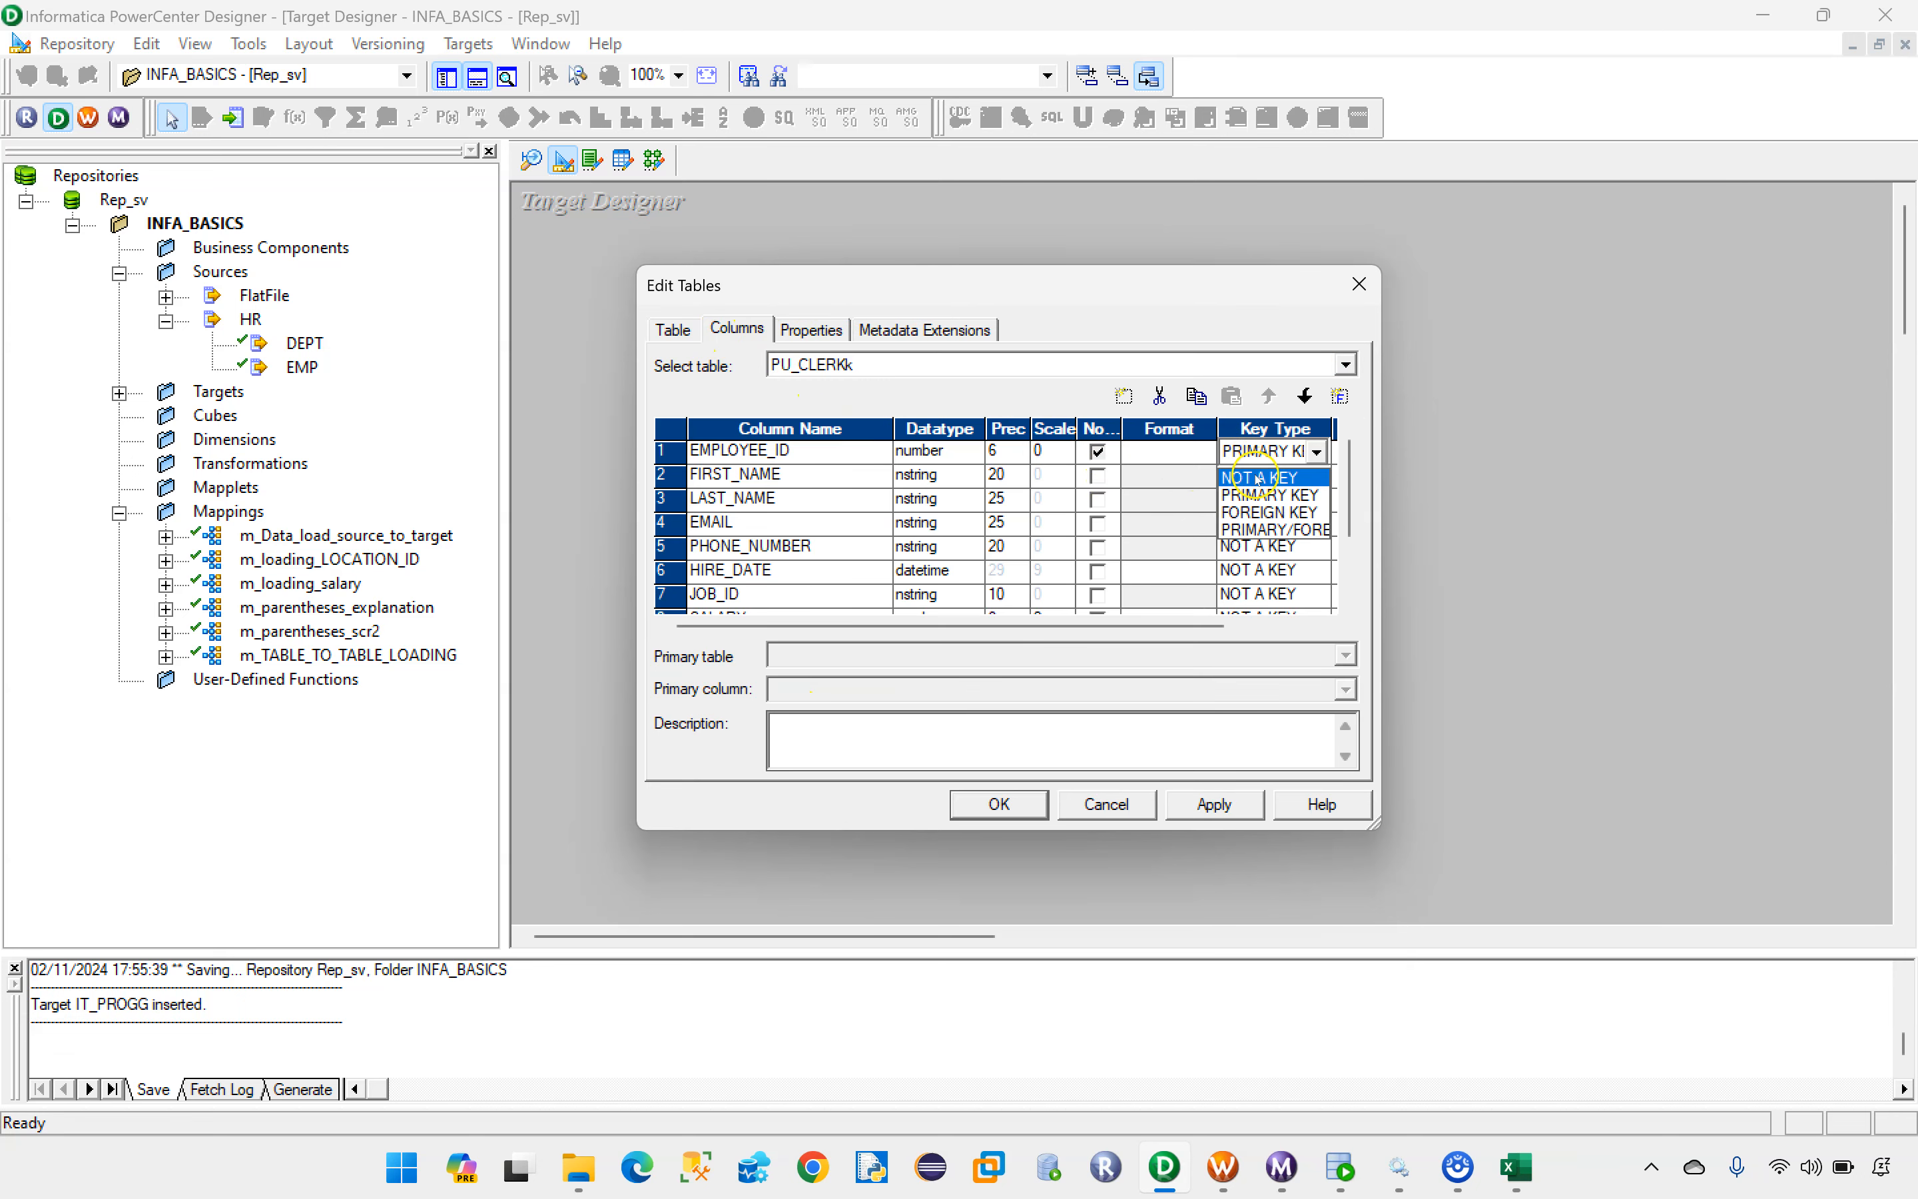
click(1258, 478)
click(1097, 450)
click(1215, 804)
click(1022, 805)
Step: Save the PU_CLERKk target and clear the Target Designer workspace
key(ctrl+s)
right_click(1147, 333)
click(1175, 373)
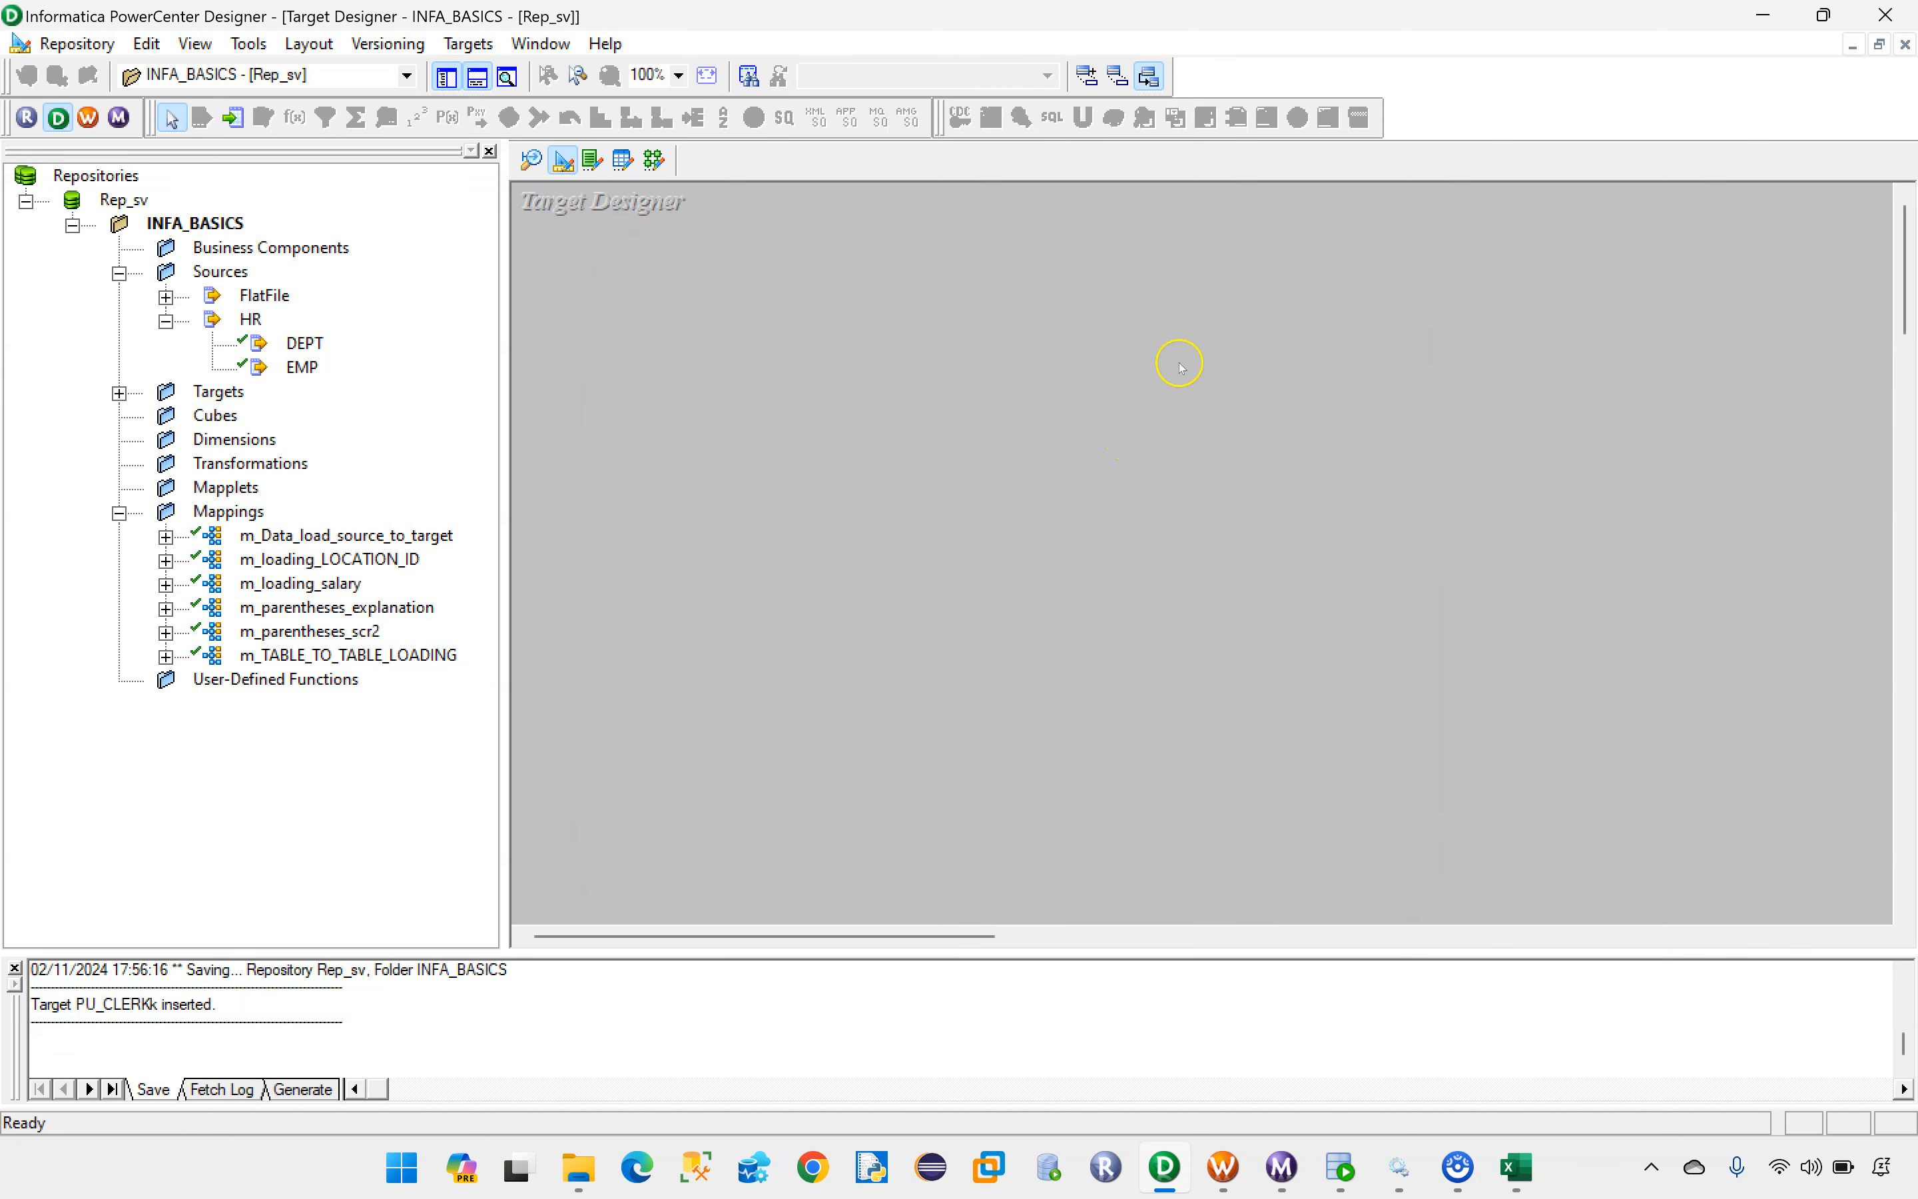
Step: Add the EMP source to the Target Designer again and look up the ST_MAN file name in the Excel target list
click(301, 369)
drag(301, 369, 852, 394)
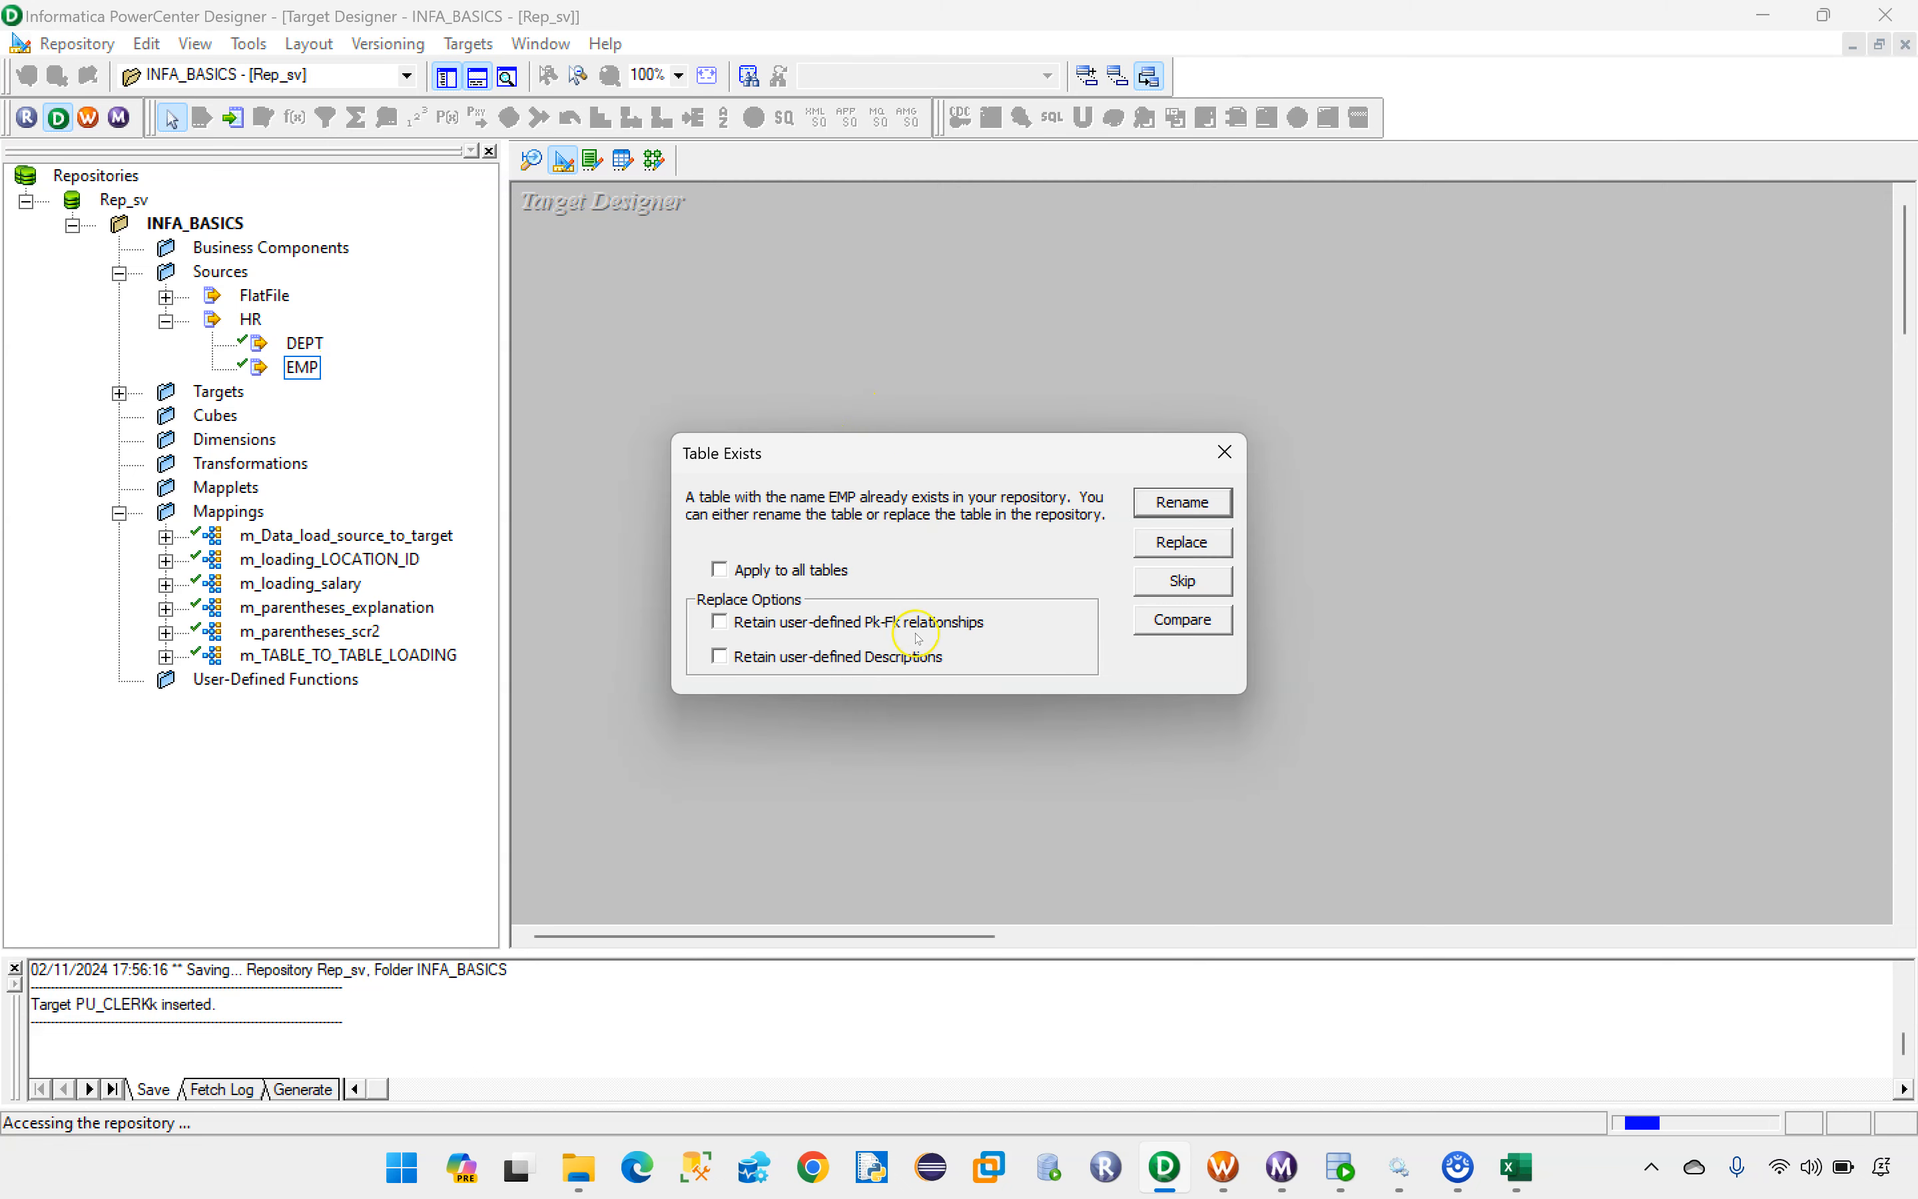
click(1509, 1166)
click(1027, 658)
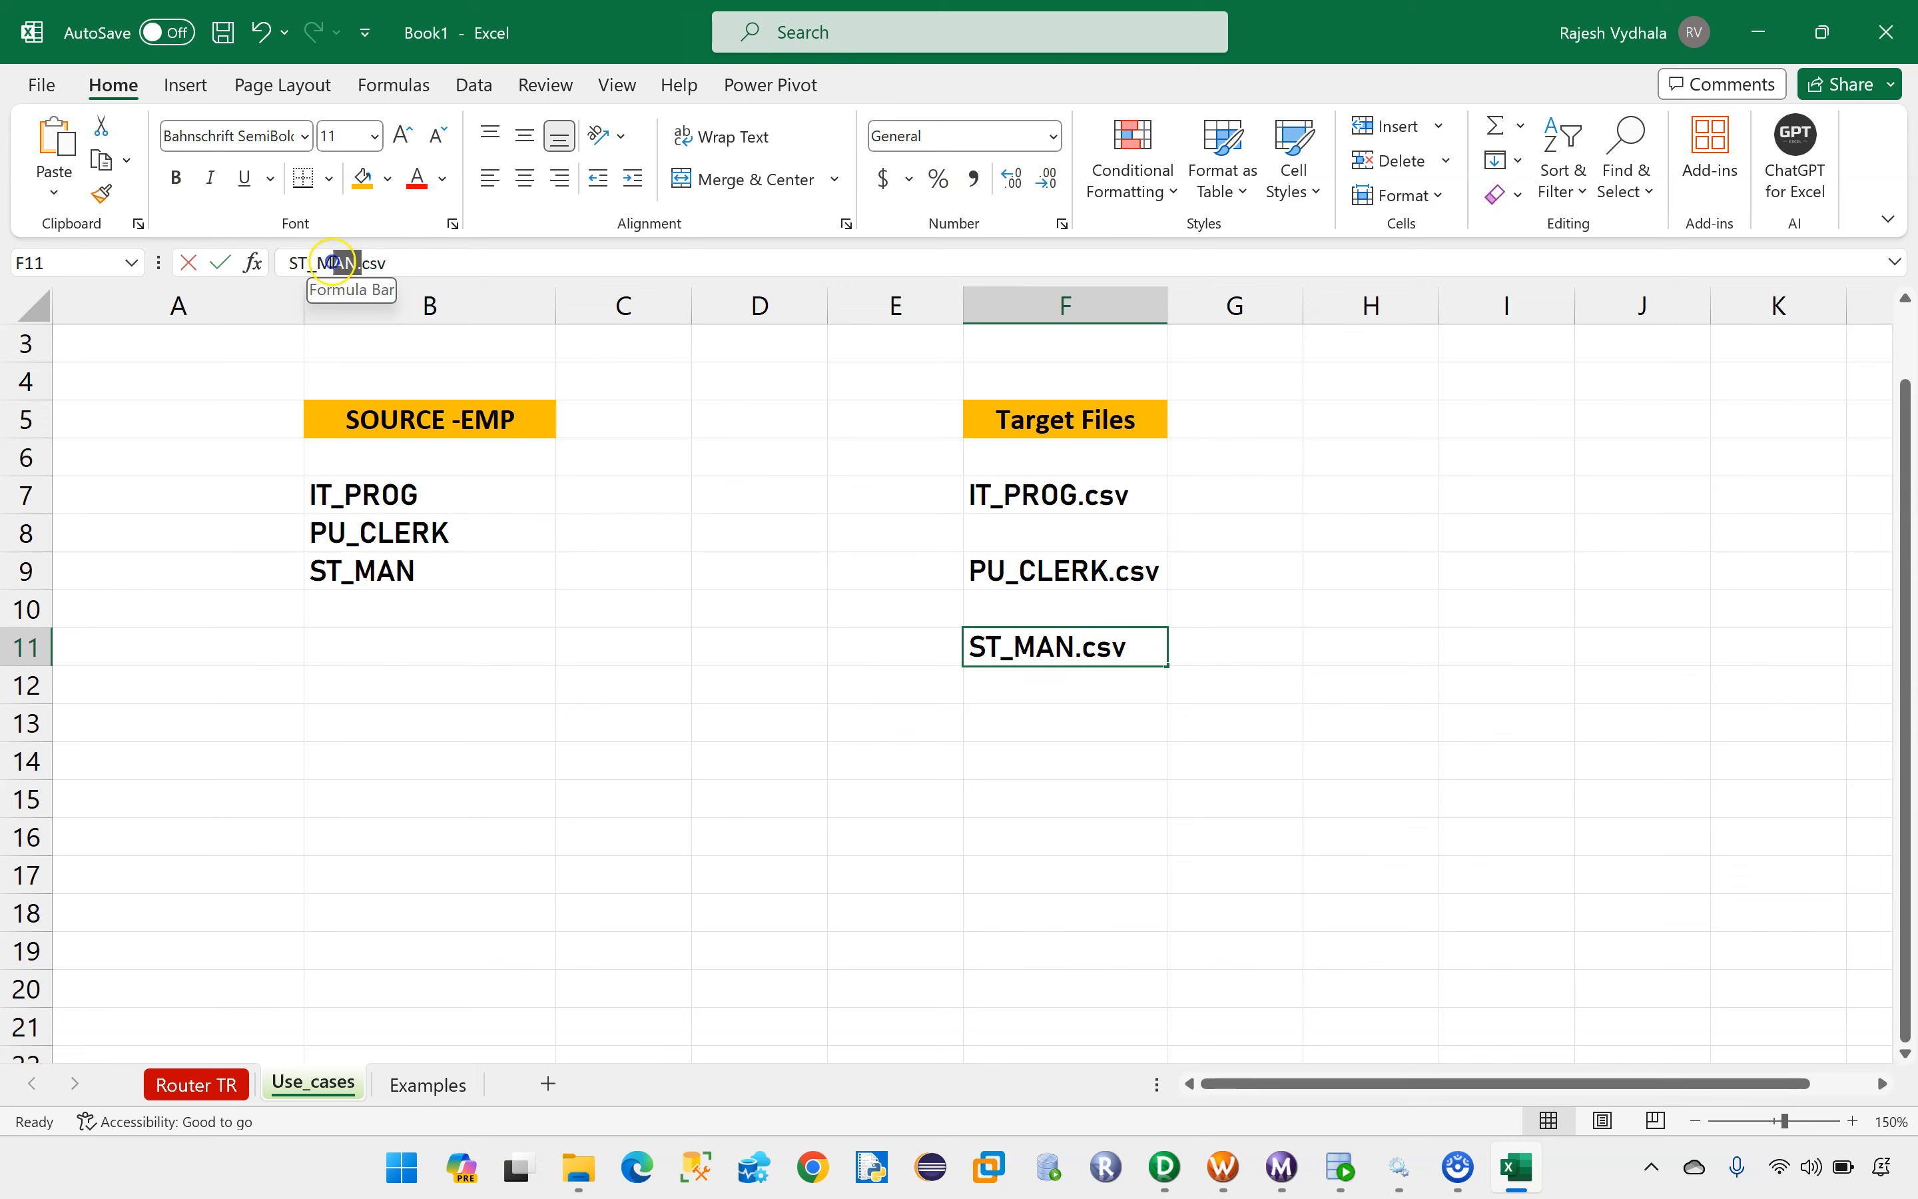
double_click(287, 262)
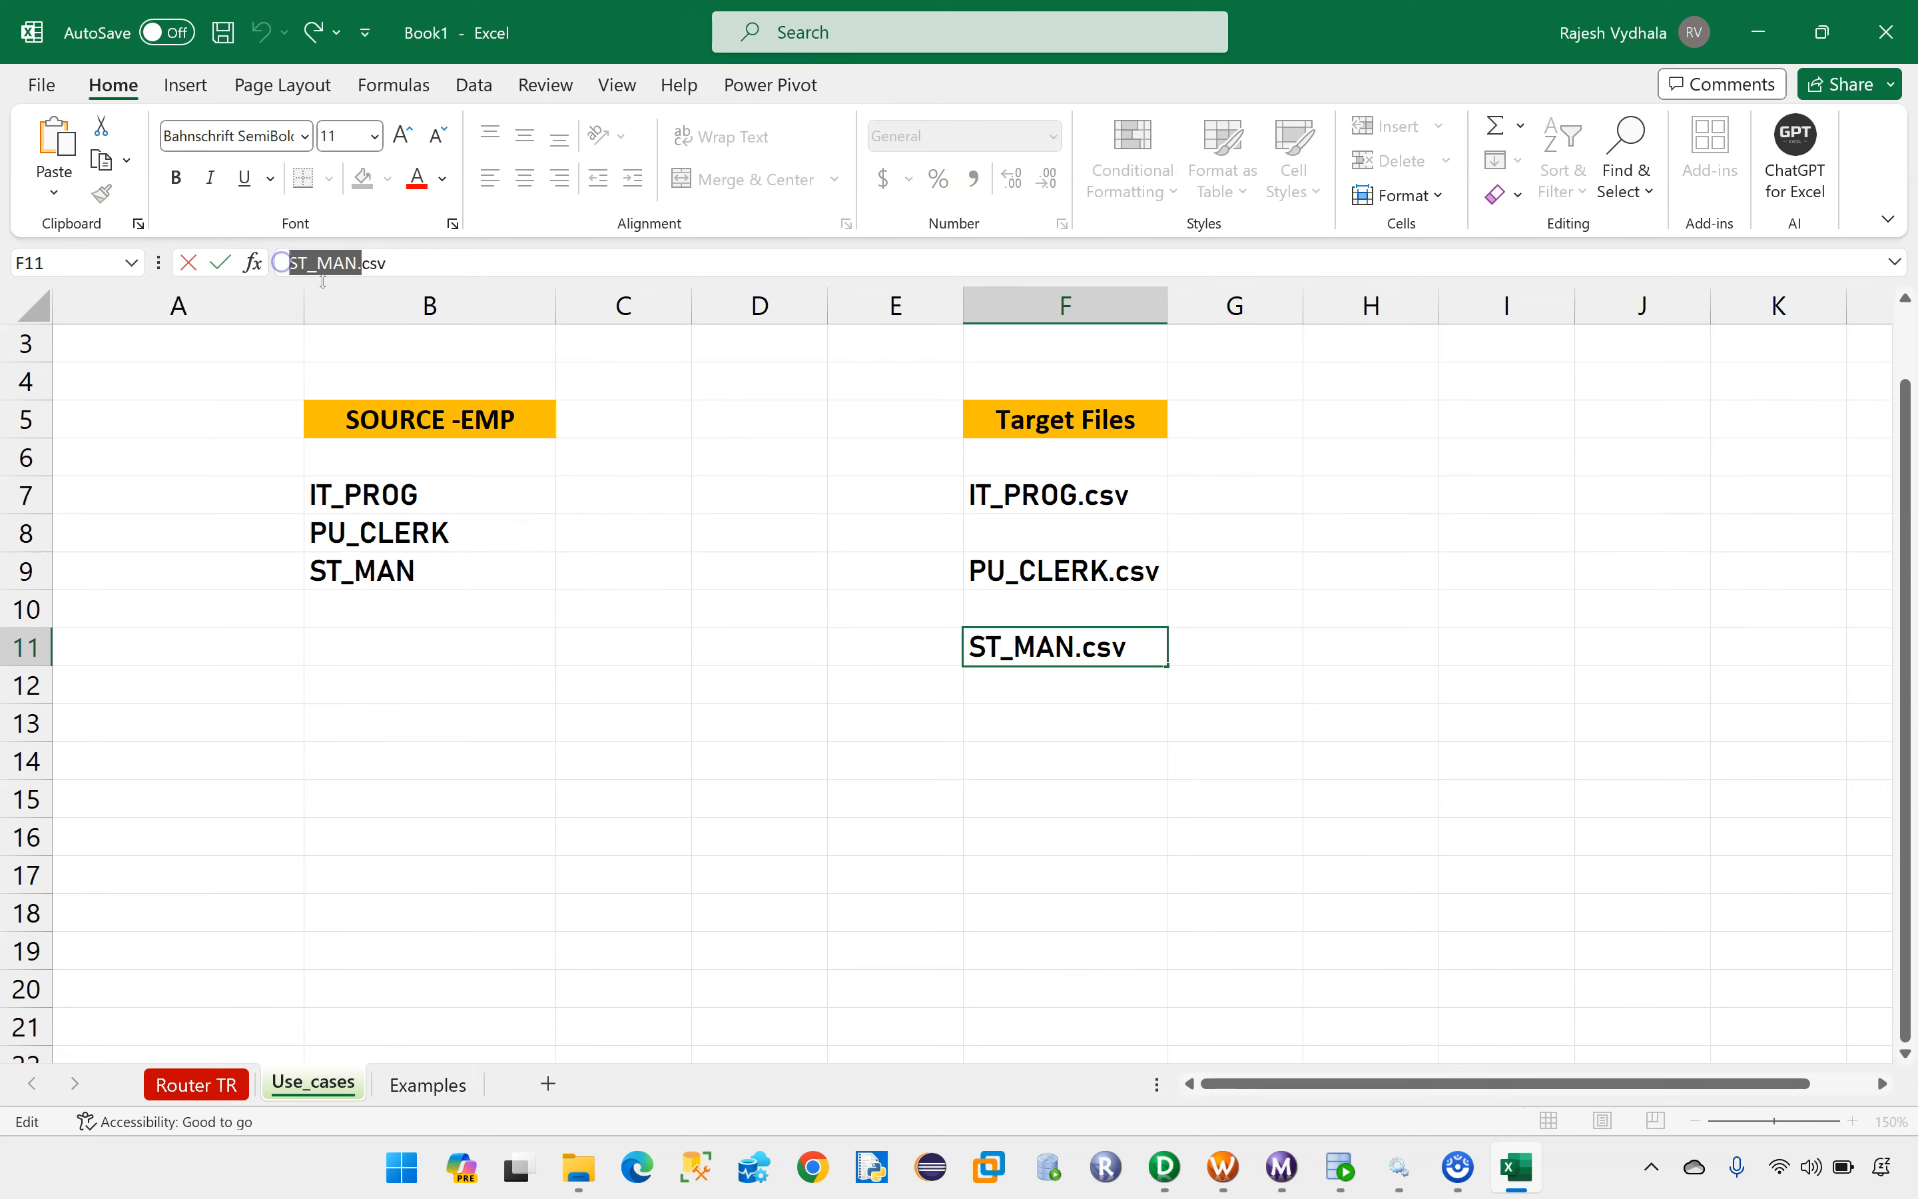
click(1171, 1154)
Step: Choose to rename the duplicate EMP table and name it ST_MANN
click(1135, 513)
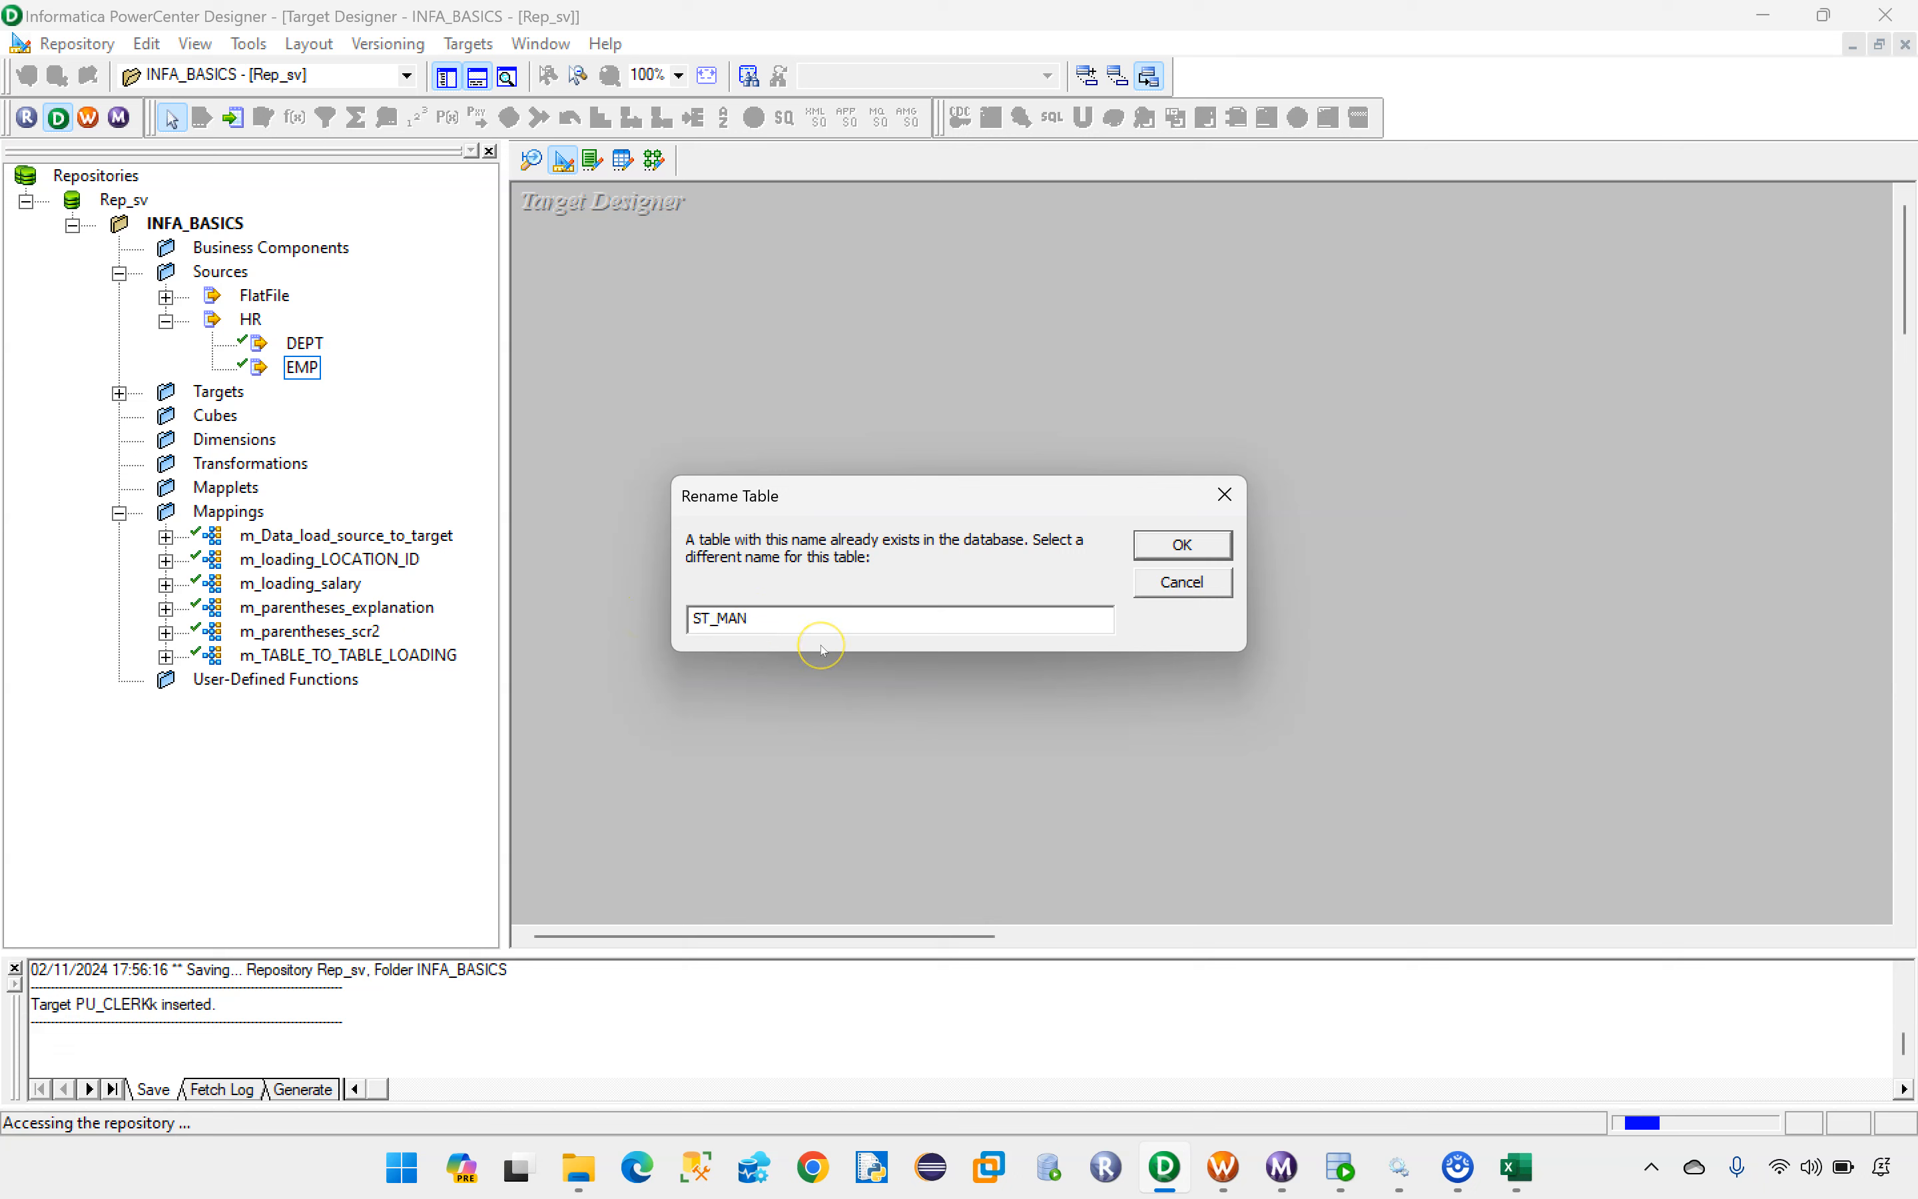
text(ST_MAN)
key(Caps_Lock)
text(N)
key(Caps_Lock)
click(1172, 544)
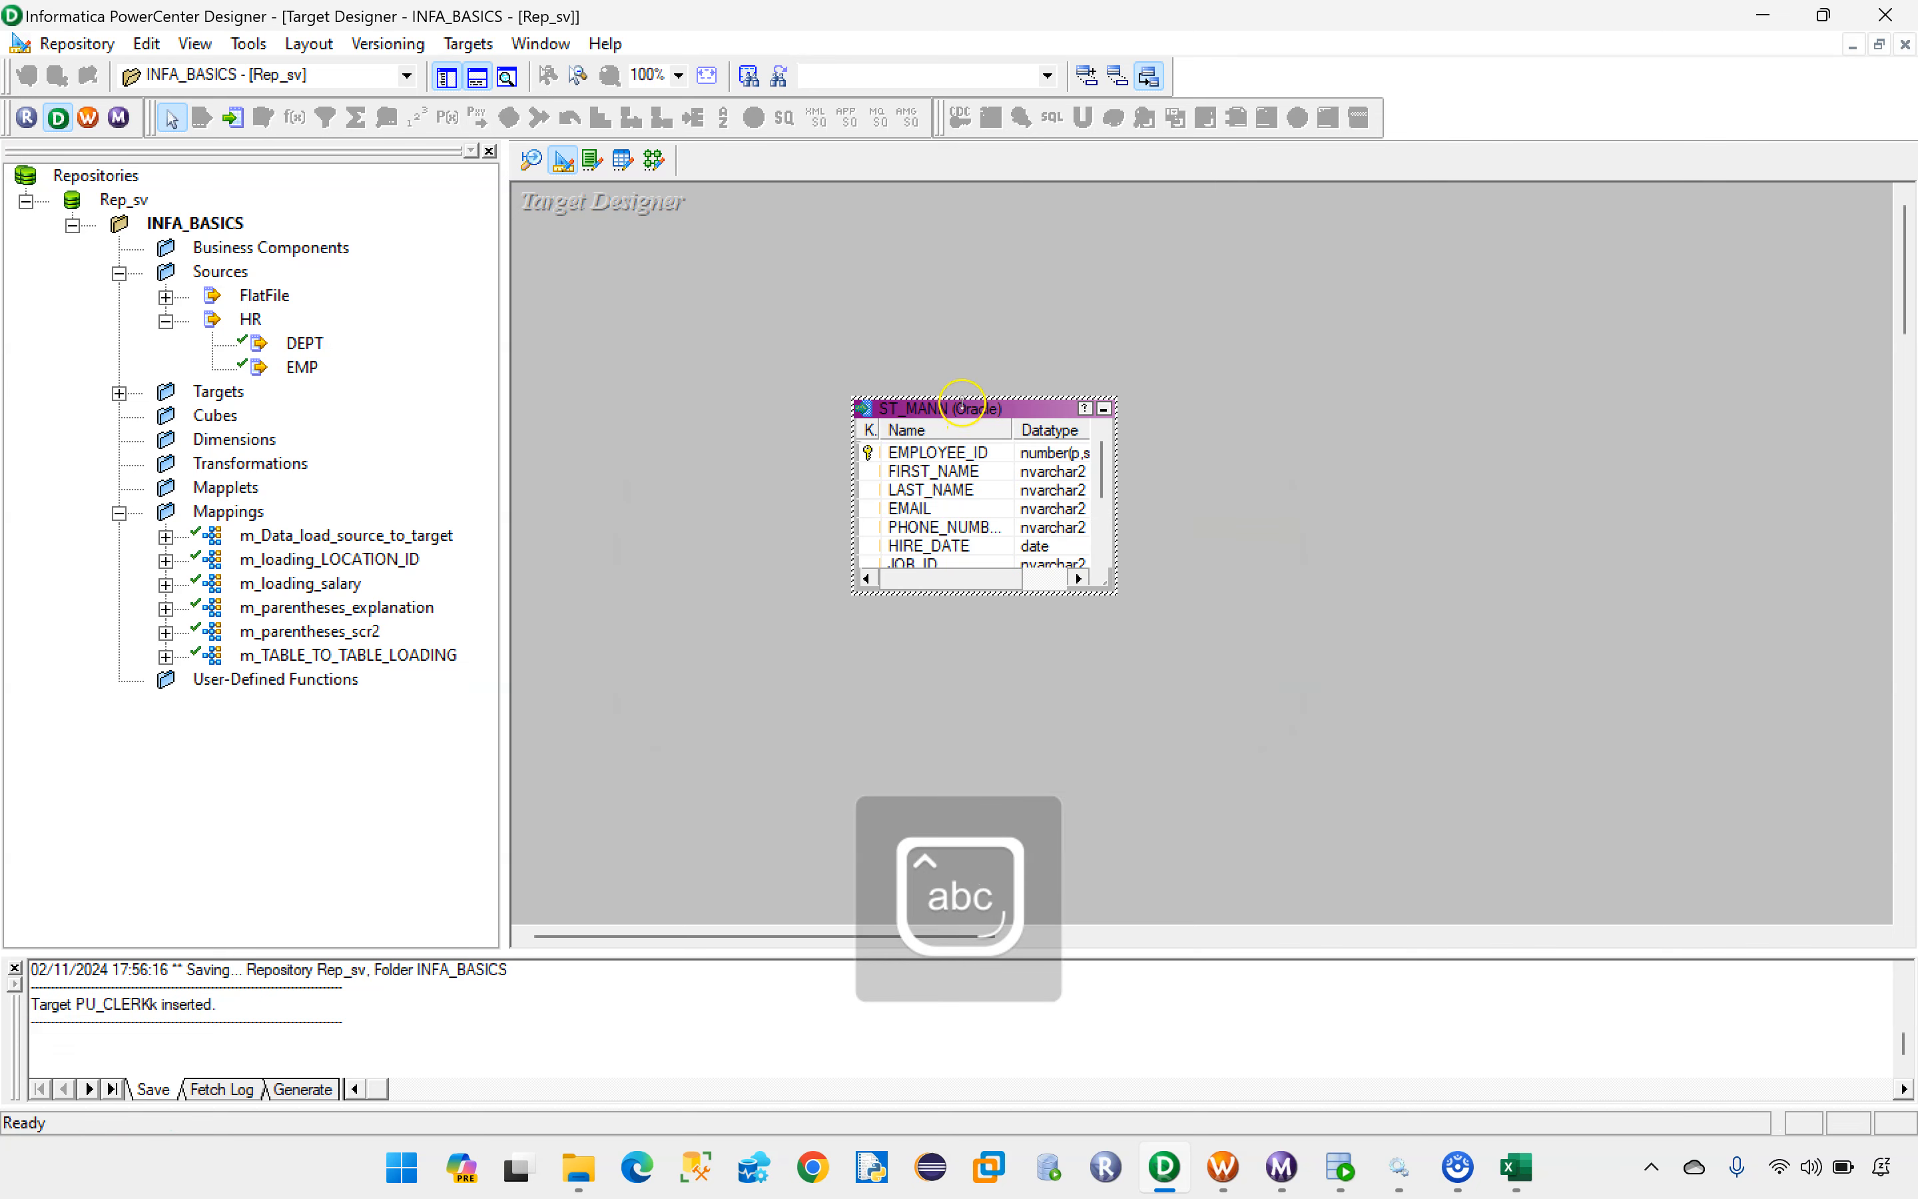
Step: Change the ST_MANN target's database type to Flat File
double_click(957, 414)
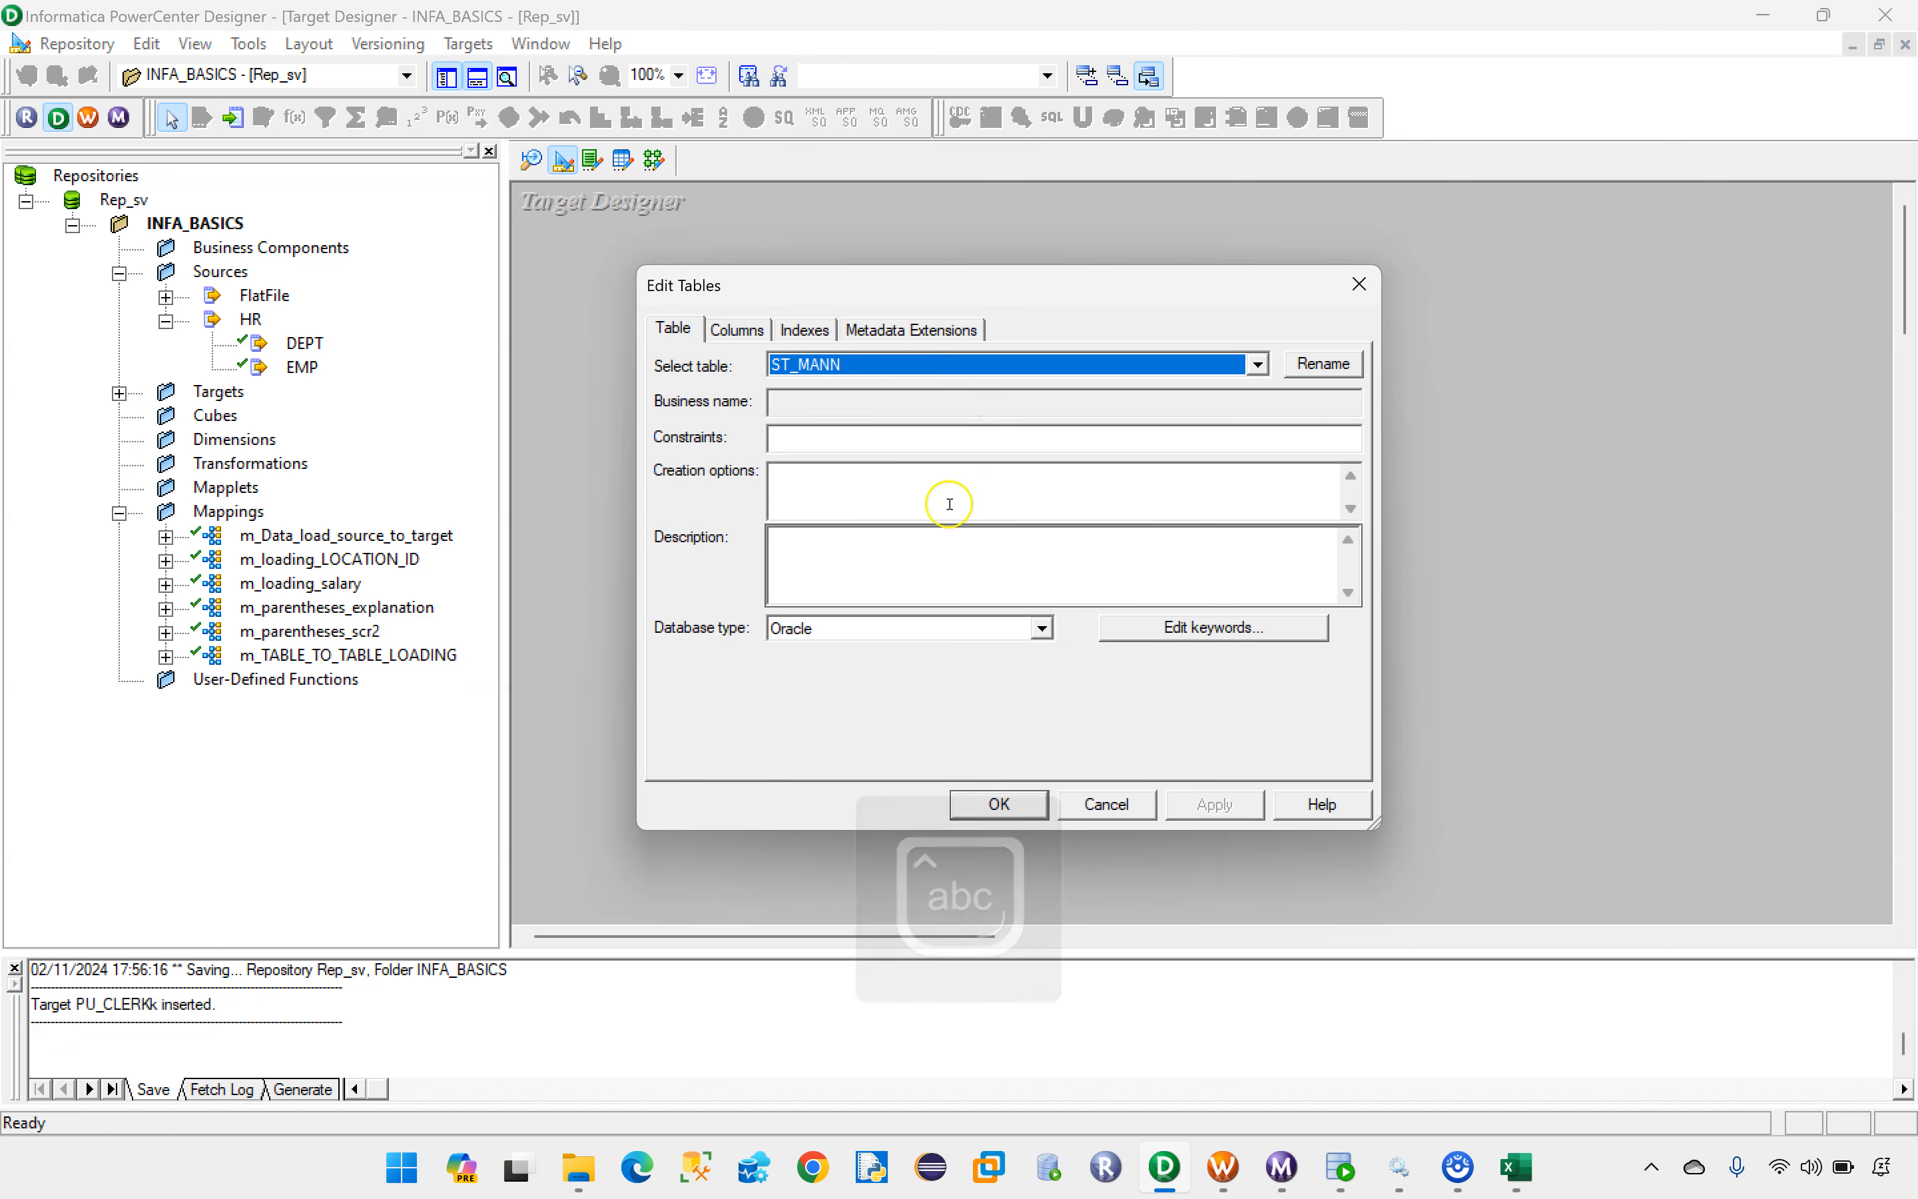
click(856, 629)
scroll(850, 698, up, 1)
click(804, 669)
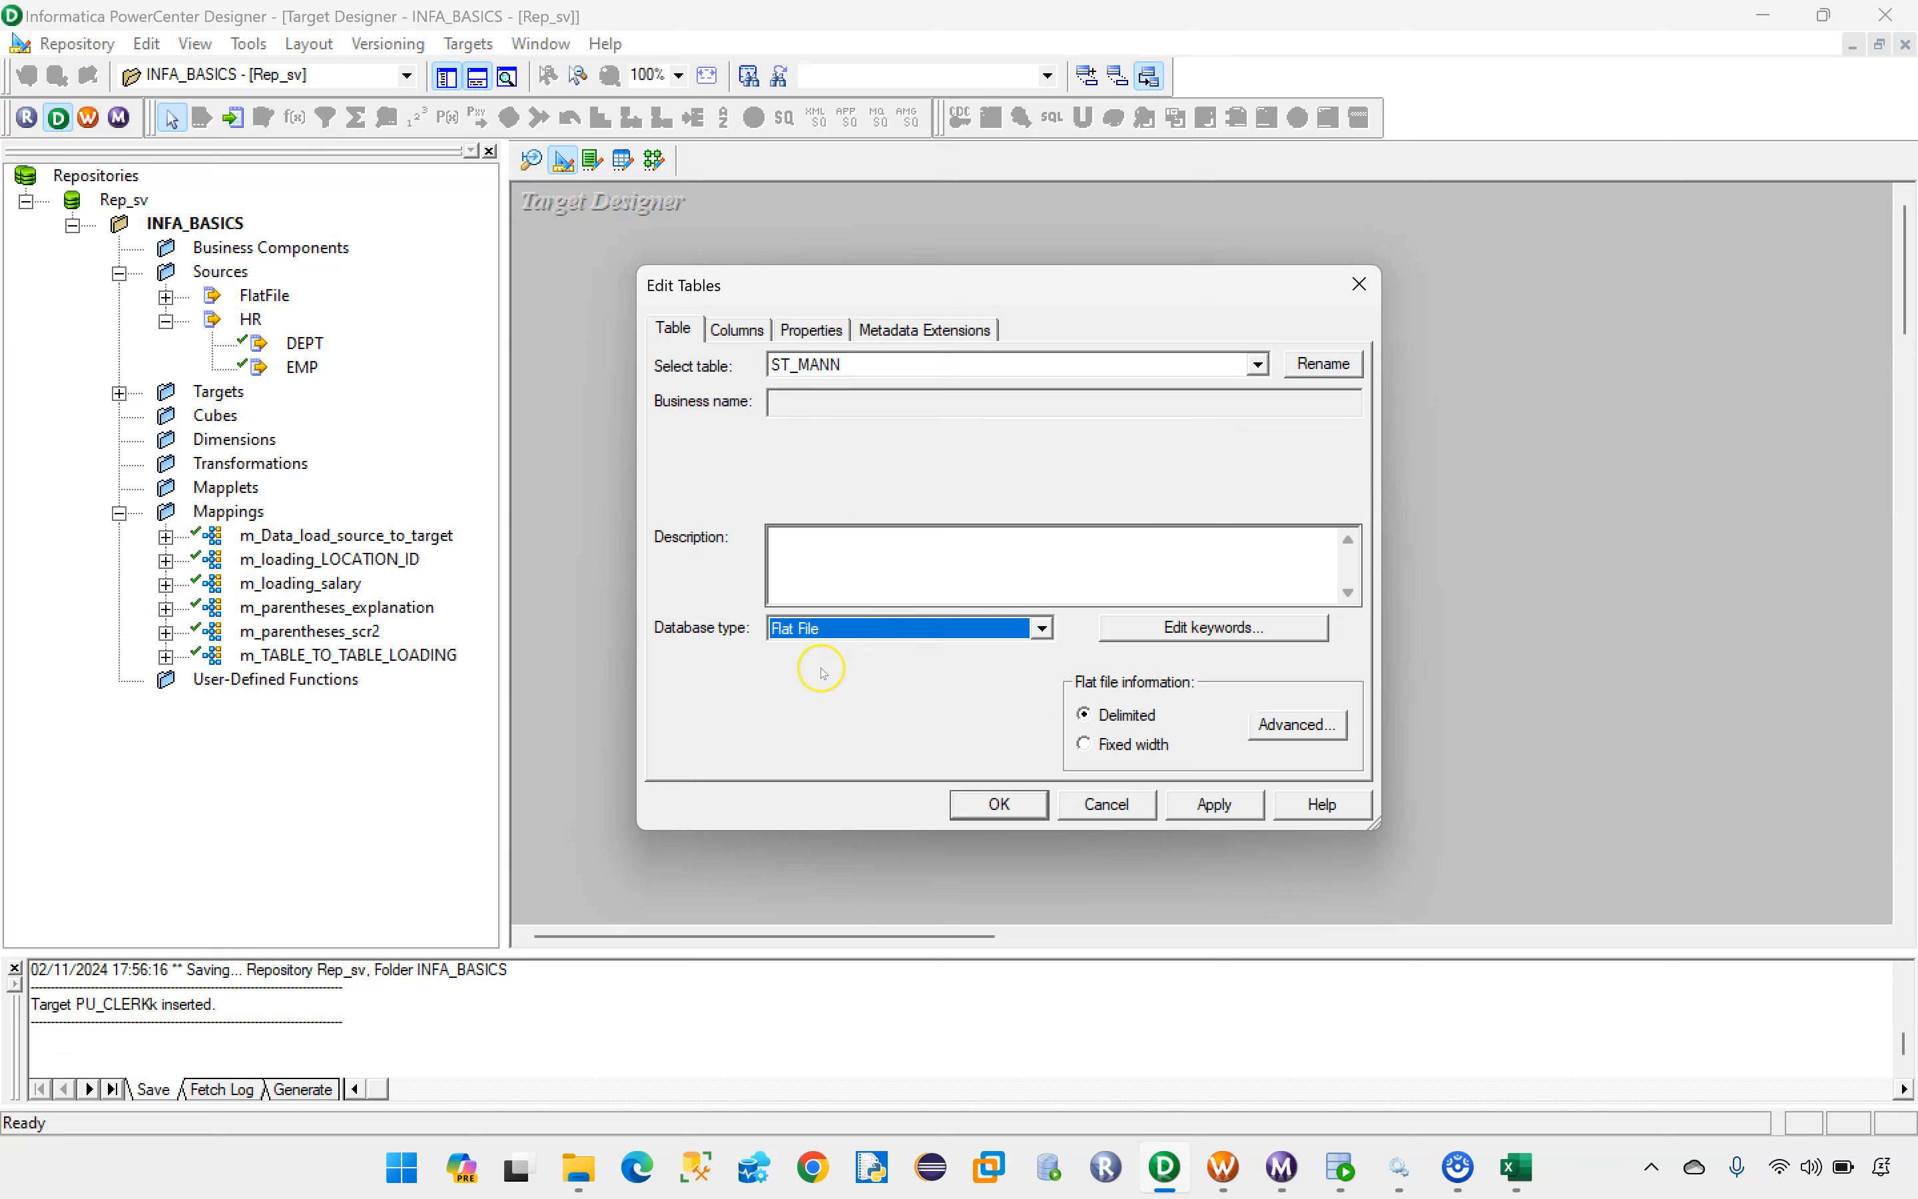
Step: Set the EMPLOYEE_ID column of ST_MANN to NOT A KEY and apply the table edits
click(736, 330)
click(1240, 452)
click(1268, 485)
click(1225, 825)
click(1000, 805)
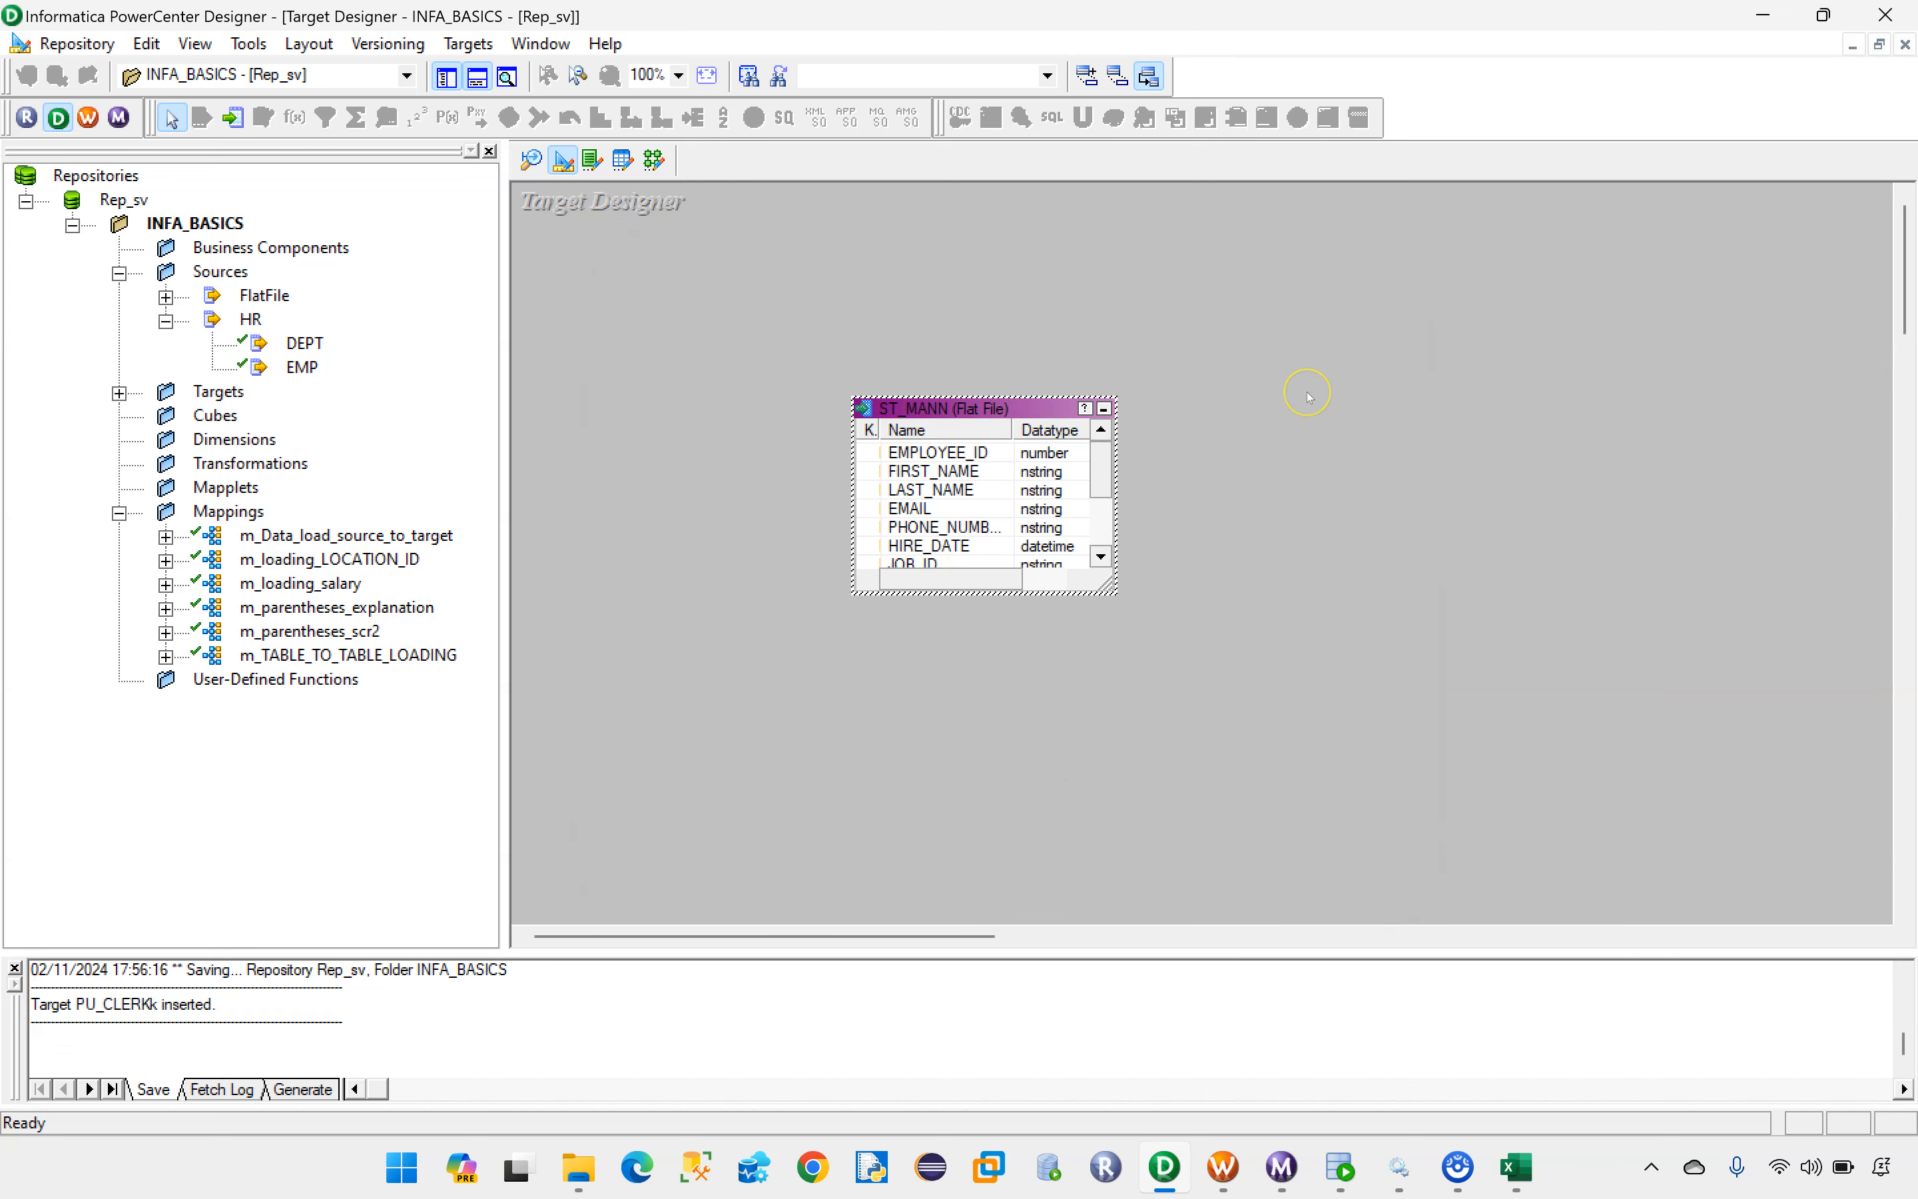
Step: Save the ST_MANN target and clear the Target Designer workspace
key(ctrl+s)
click(1172, 423)
drag(968, 404, 678, 287)
right_click(991, 271)
click(1023, 312)
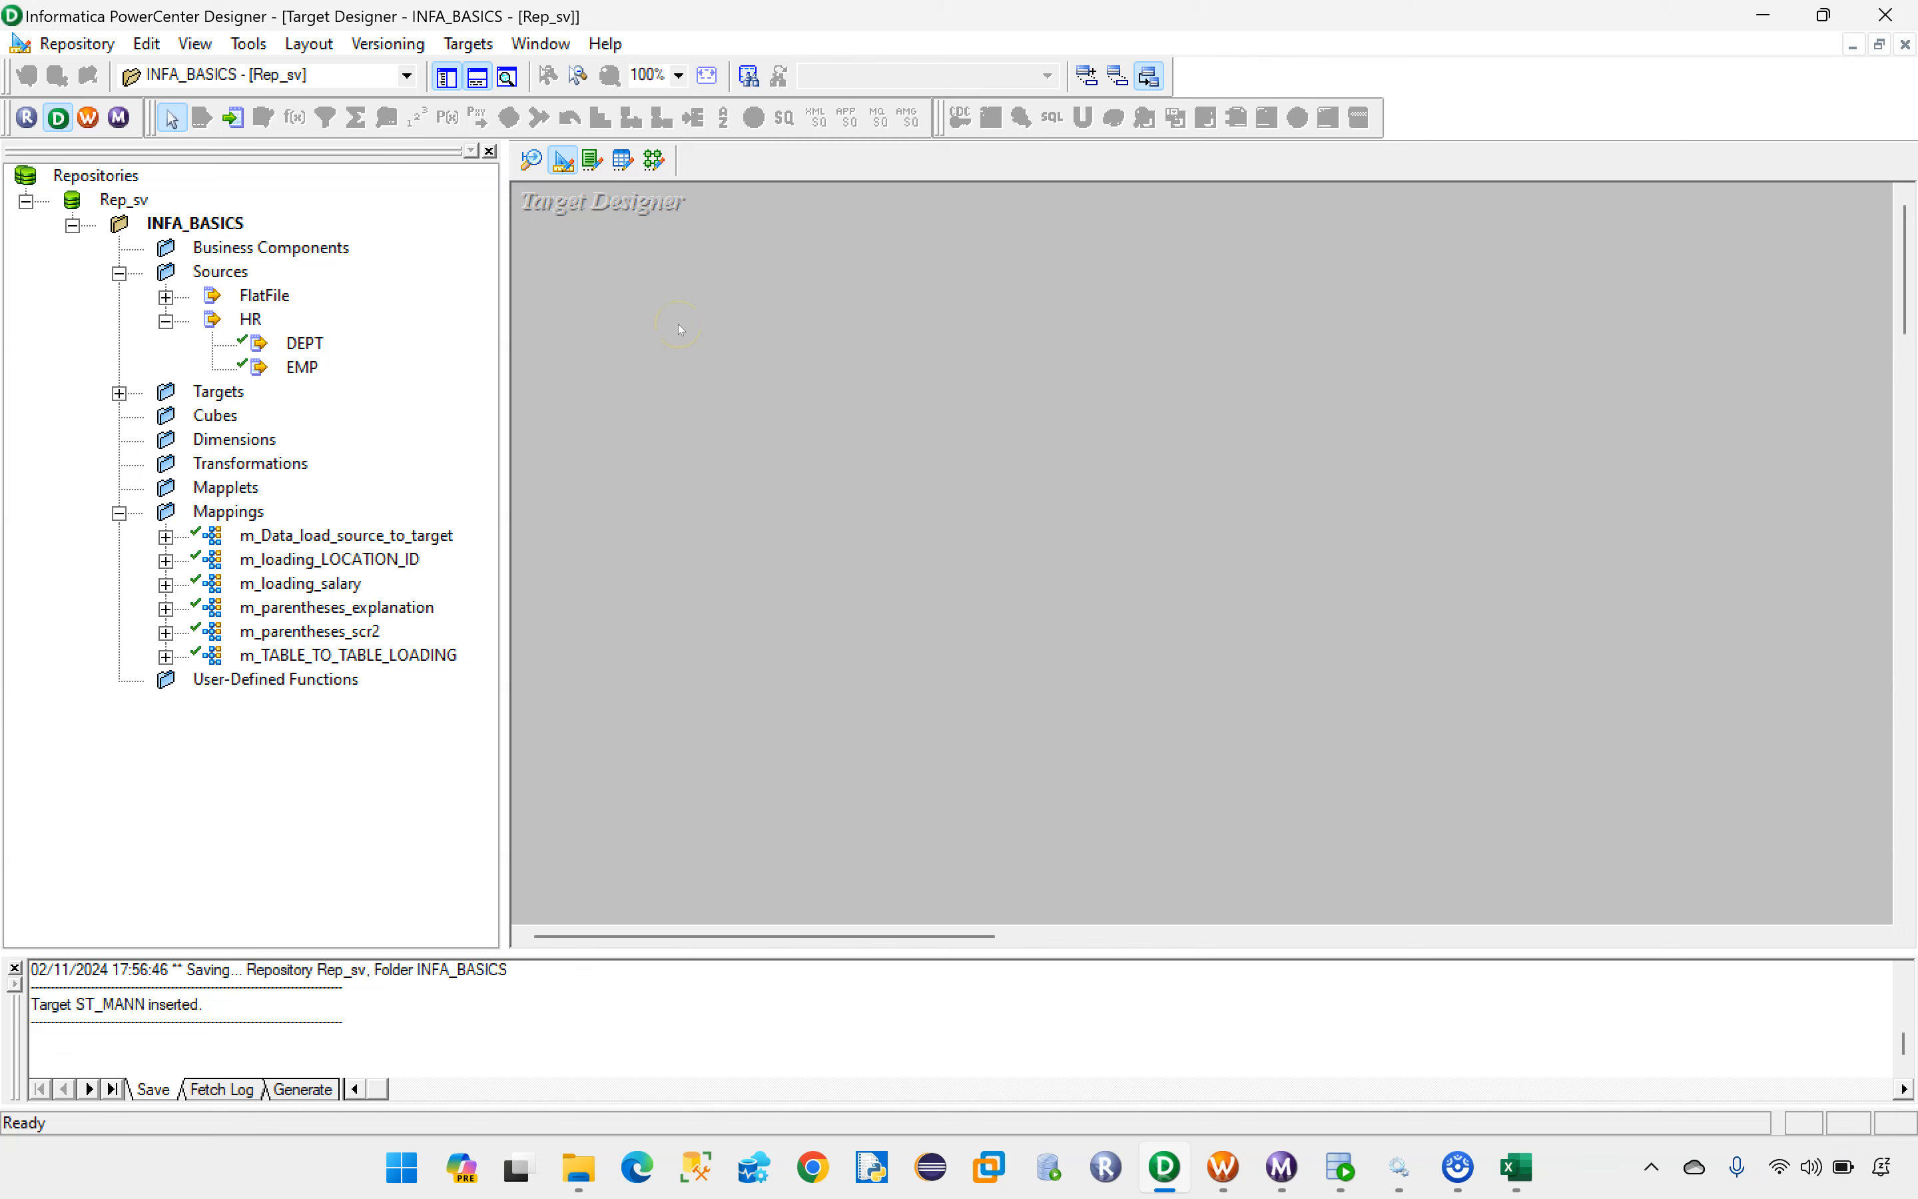
Step: Review the source job IDs against the target files in the Excel sheet, then return to Informatica Designer
click(1515, 1166)
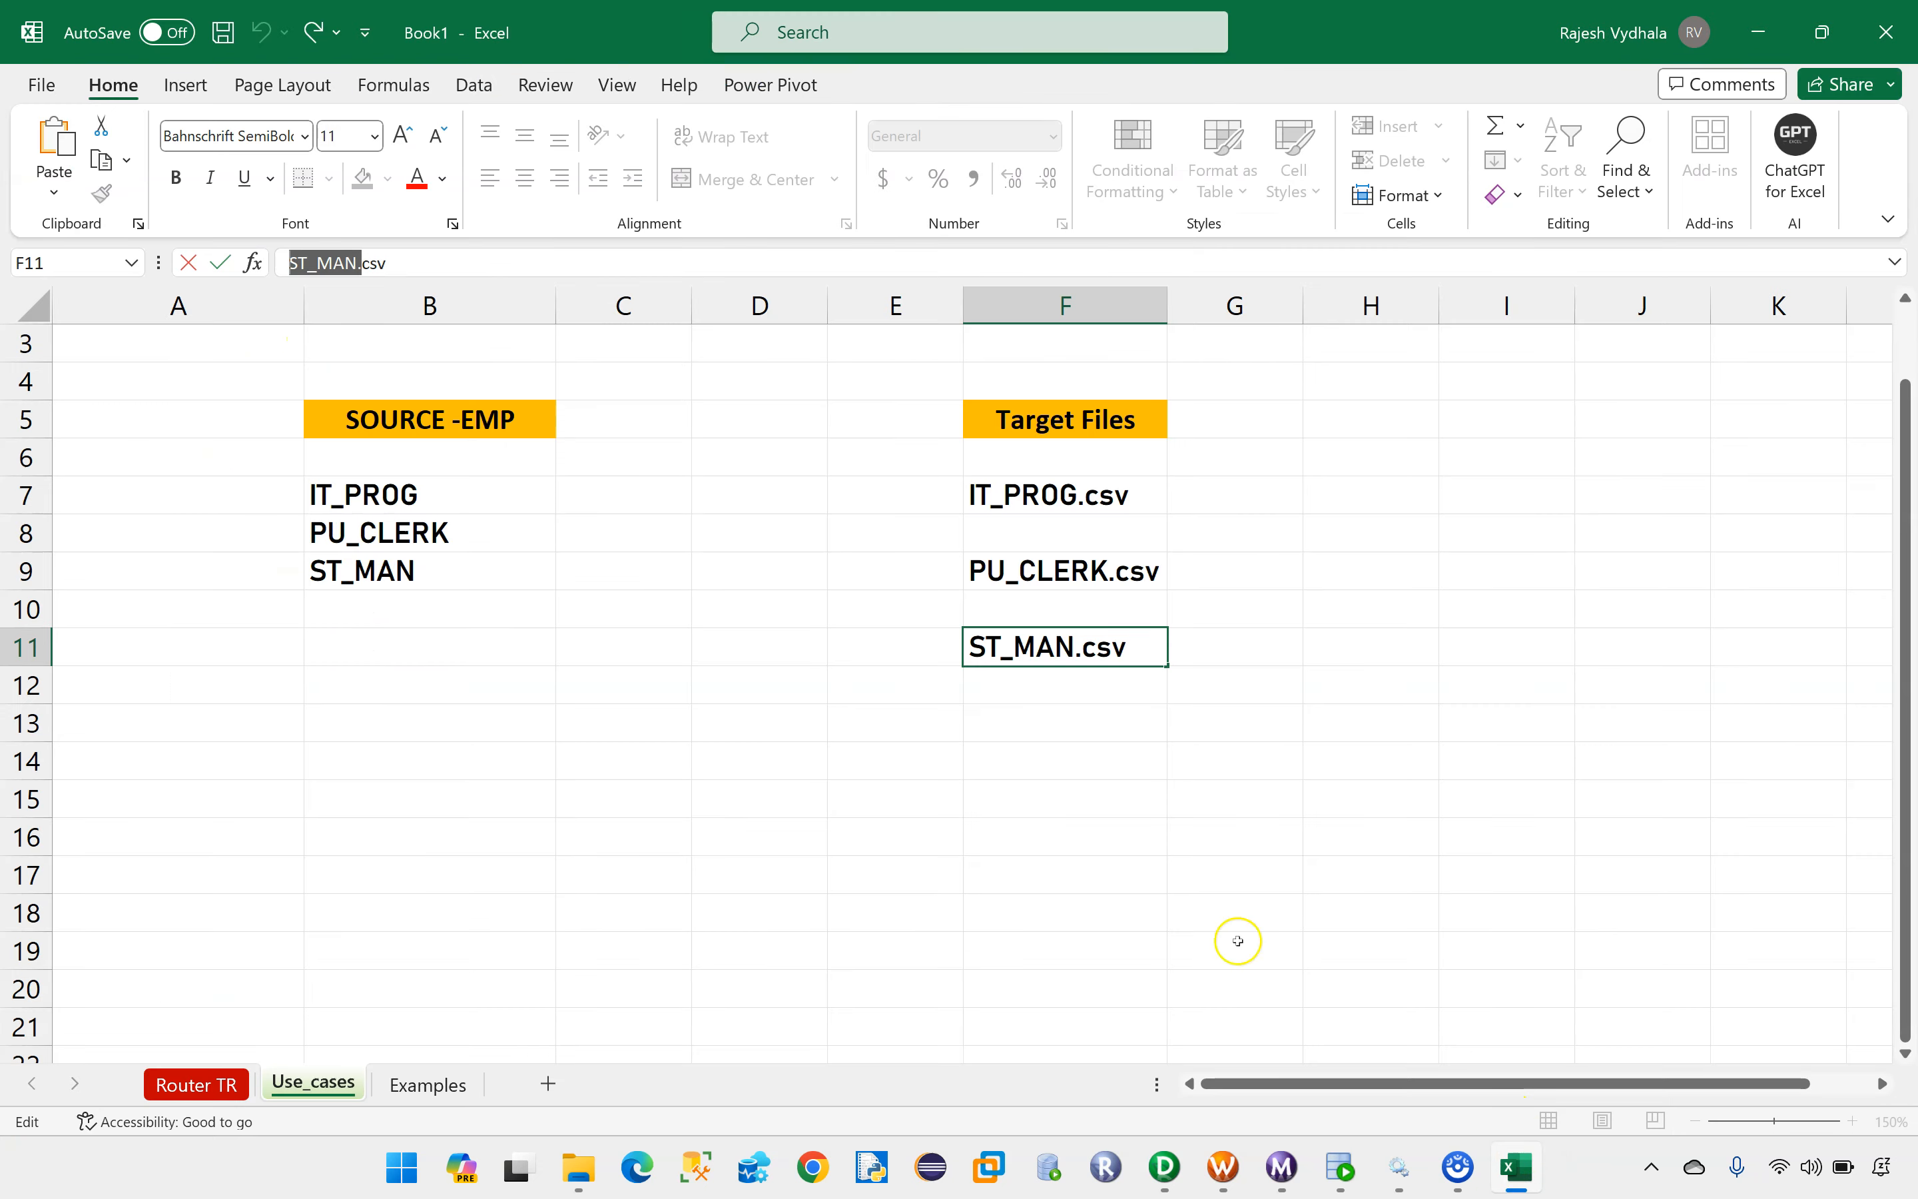
drag(349, 496, 363, 572)
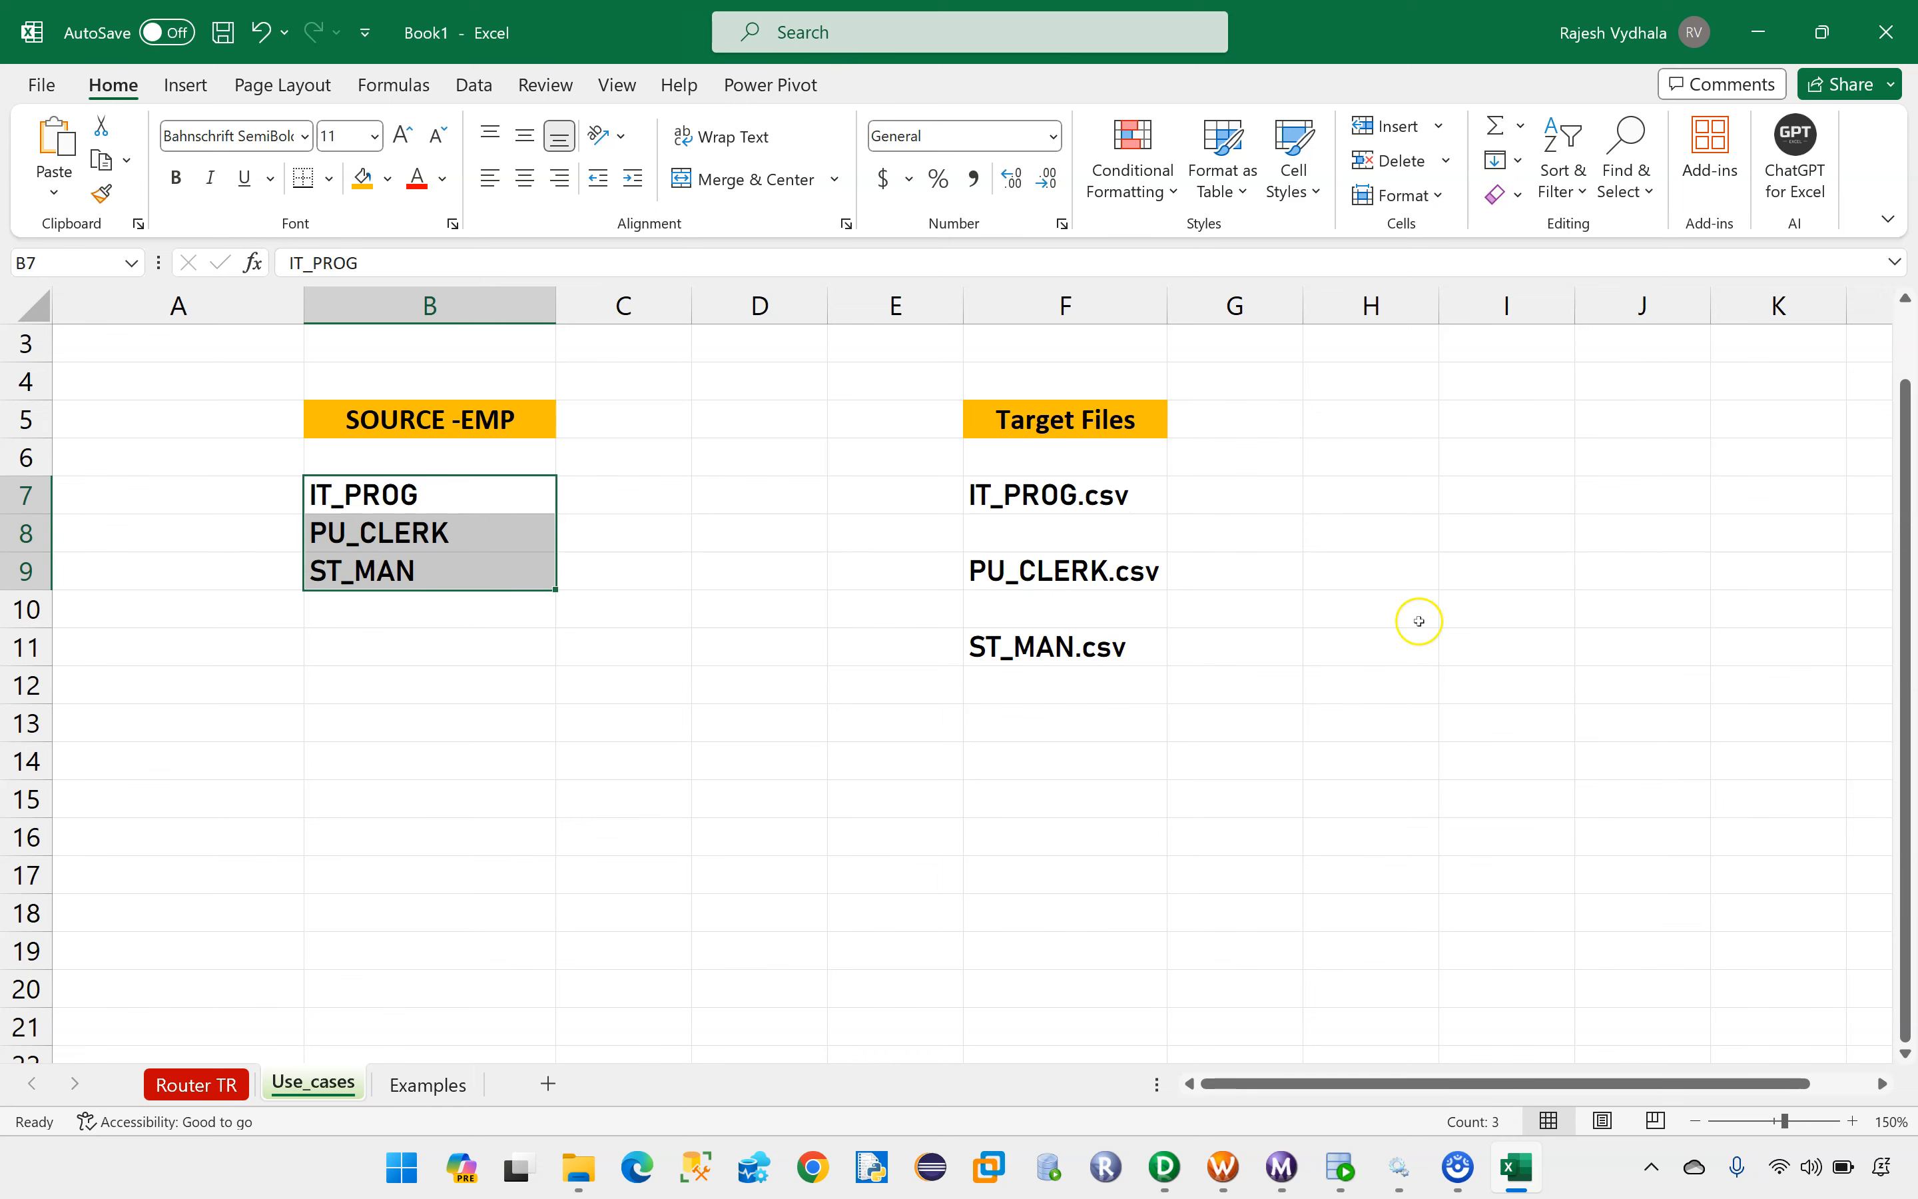
click(1164, 1167)
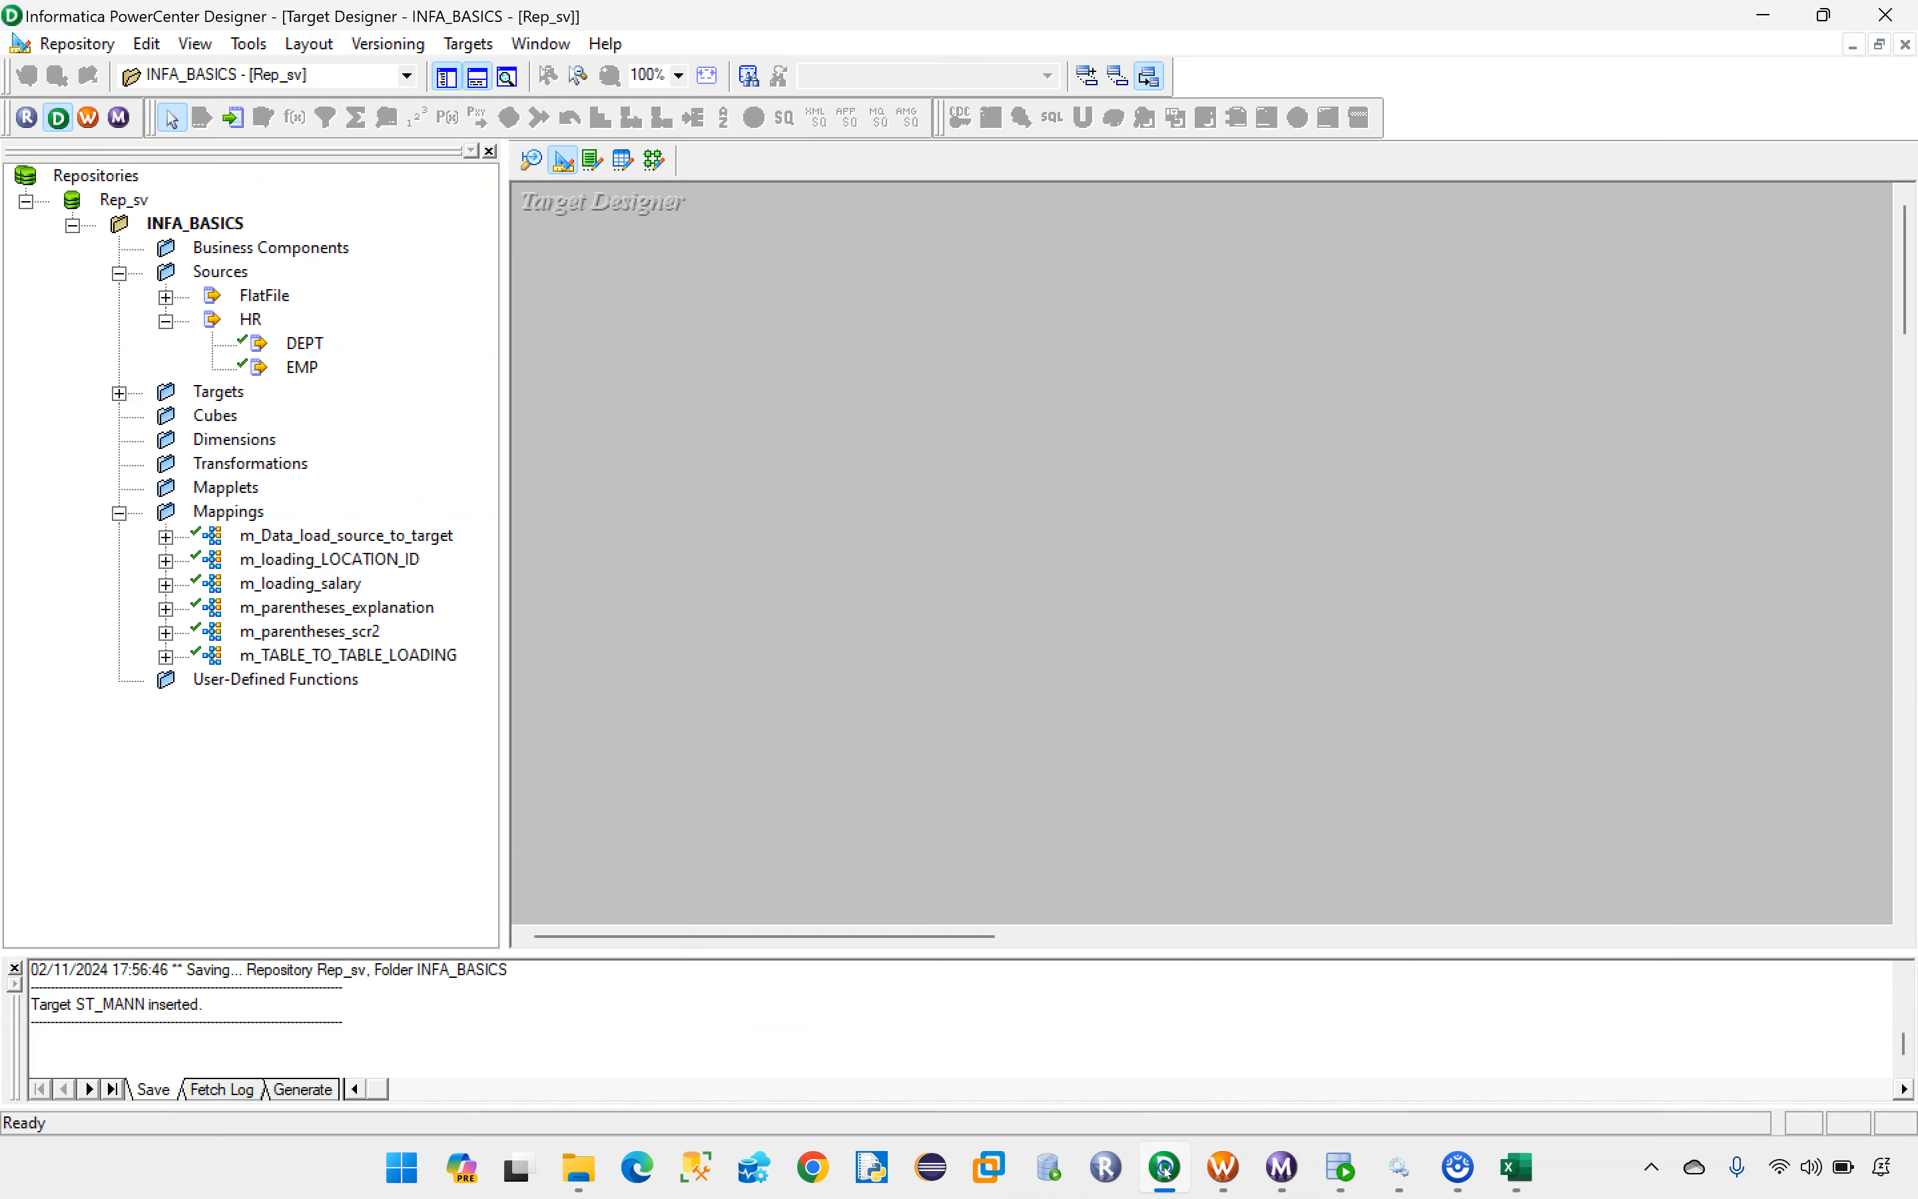
Step: Add the EMP source to the Target Designer once more and try to rename the table Other_Records
drag(302, 366, 849, 424)
click(1154, 511)
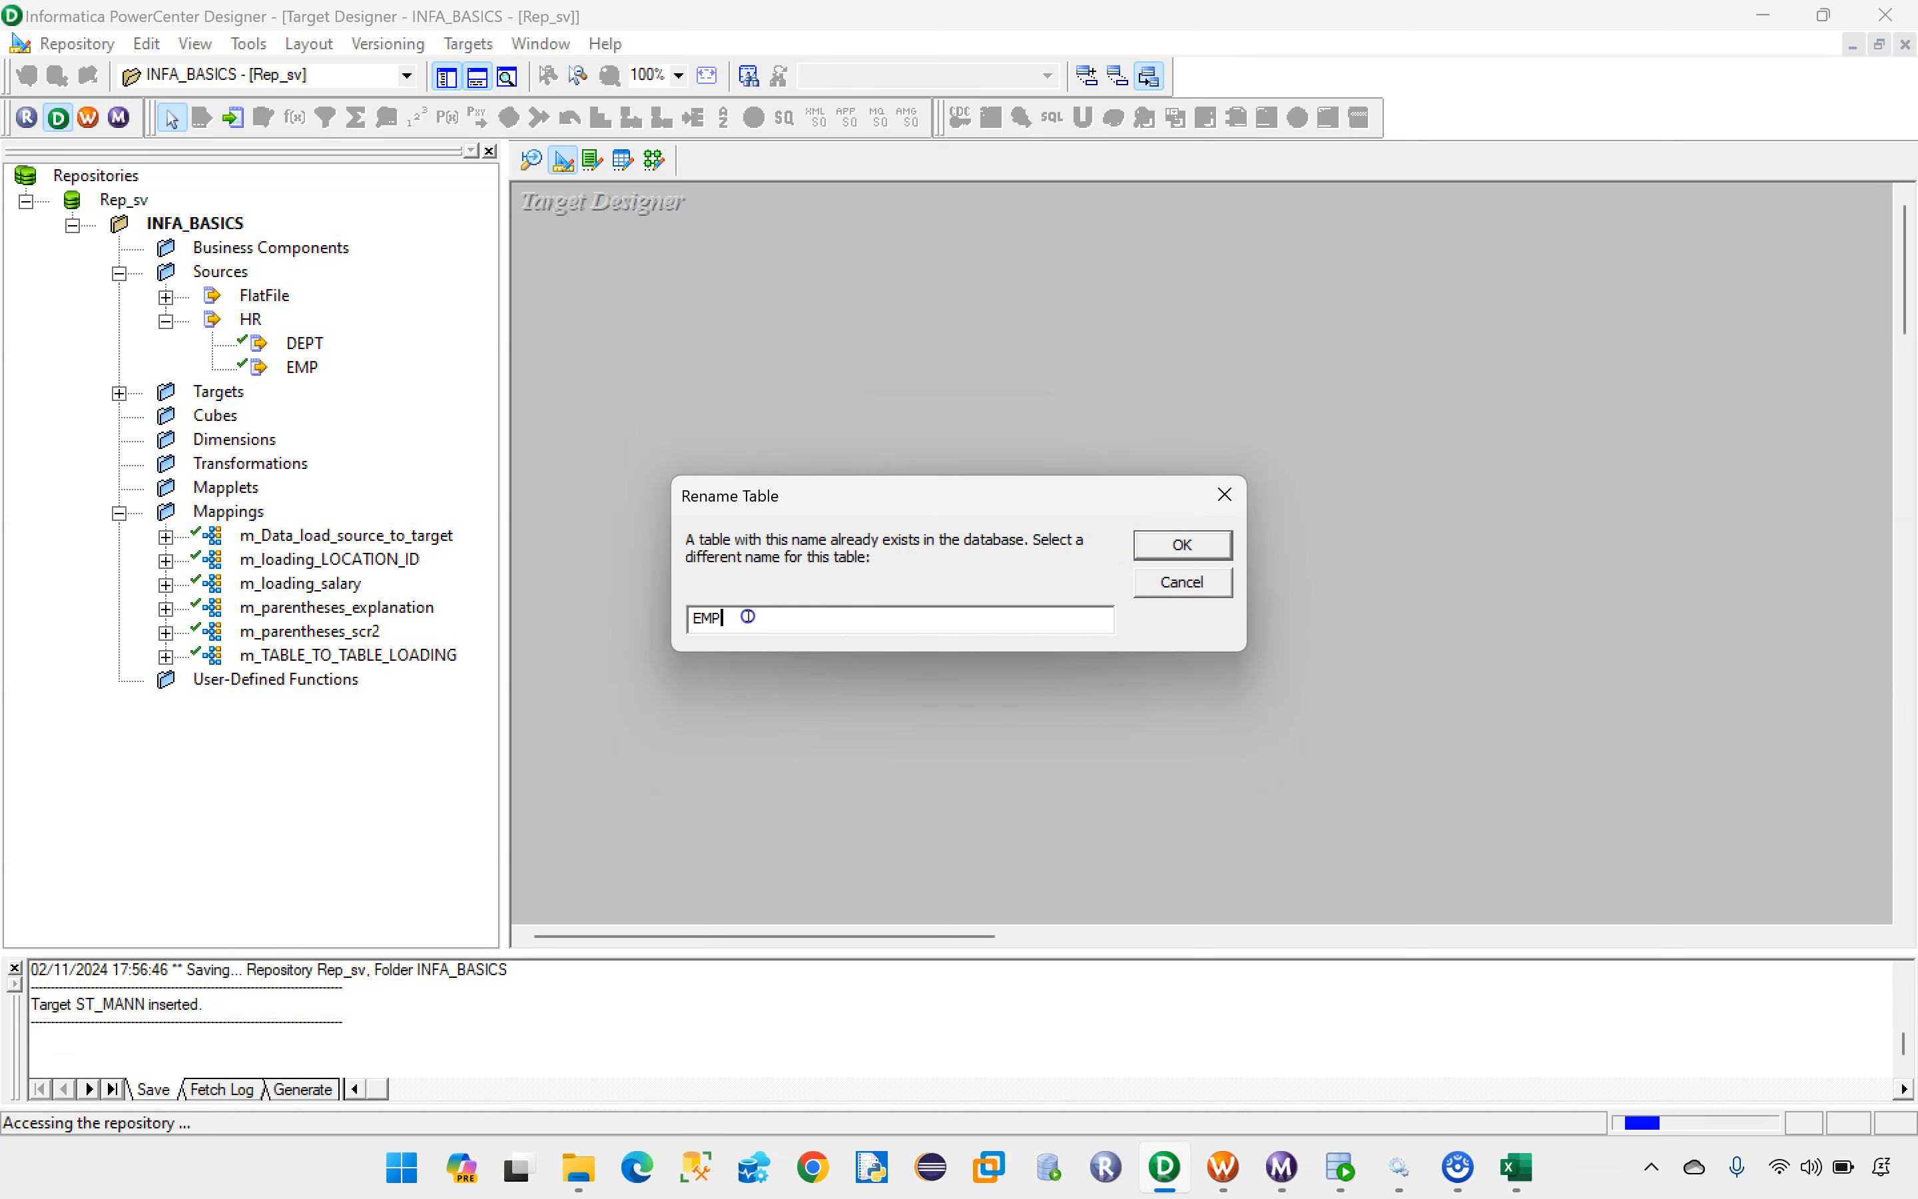
key(BackSpace)
key(Caps_Lock)
text(O)
key(Caps_Lock)
text(ther_)
key(Caps_Lock)
text(R)
key(Caps_Lock)
text(ecords)
key(Caps_Lock)
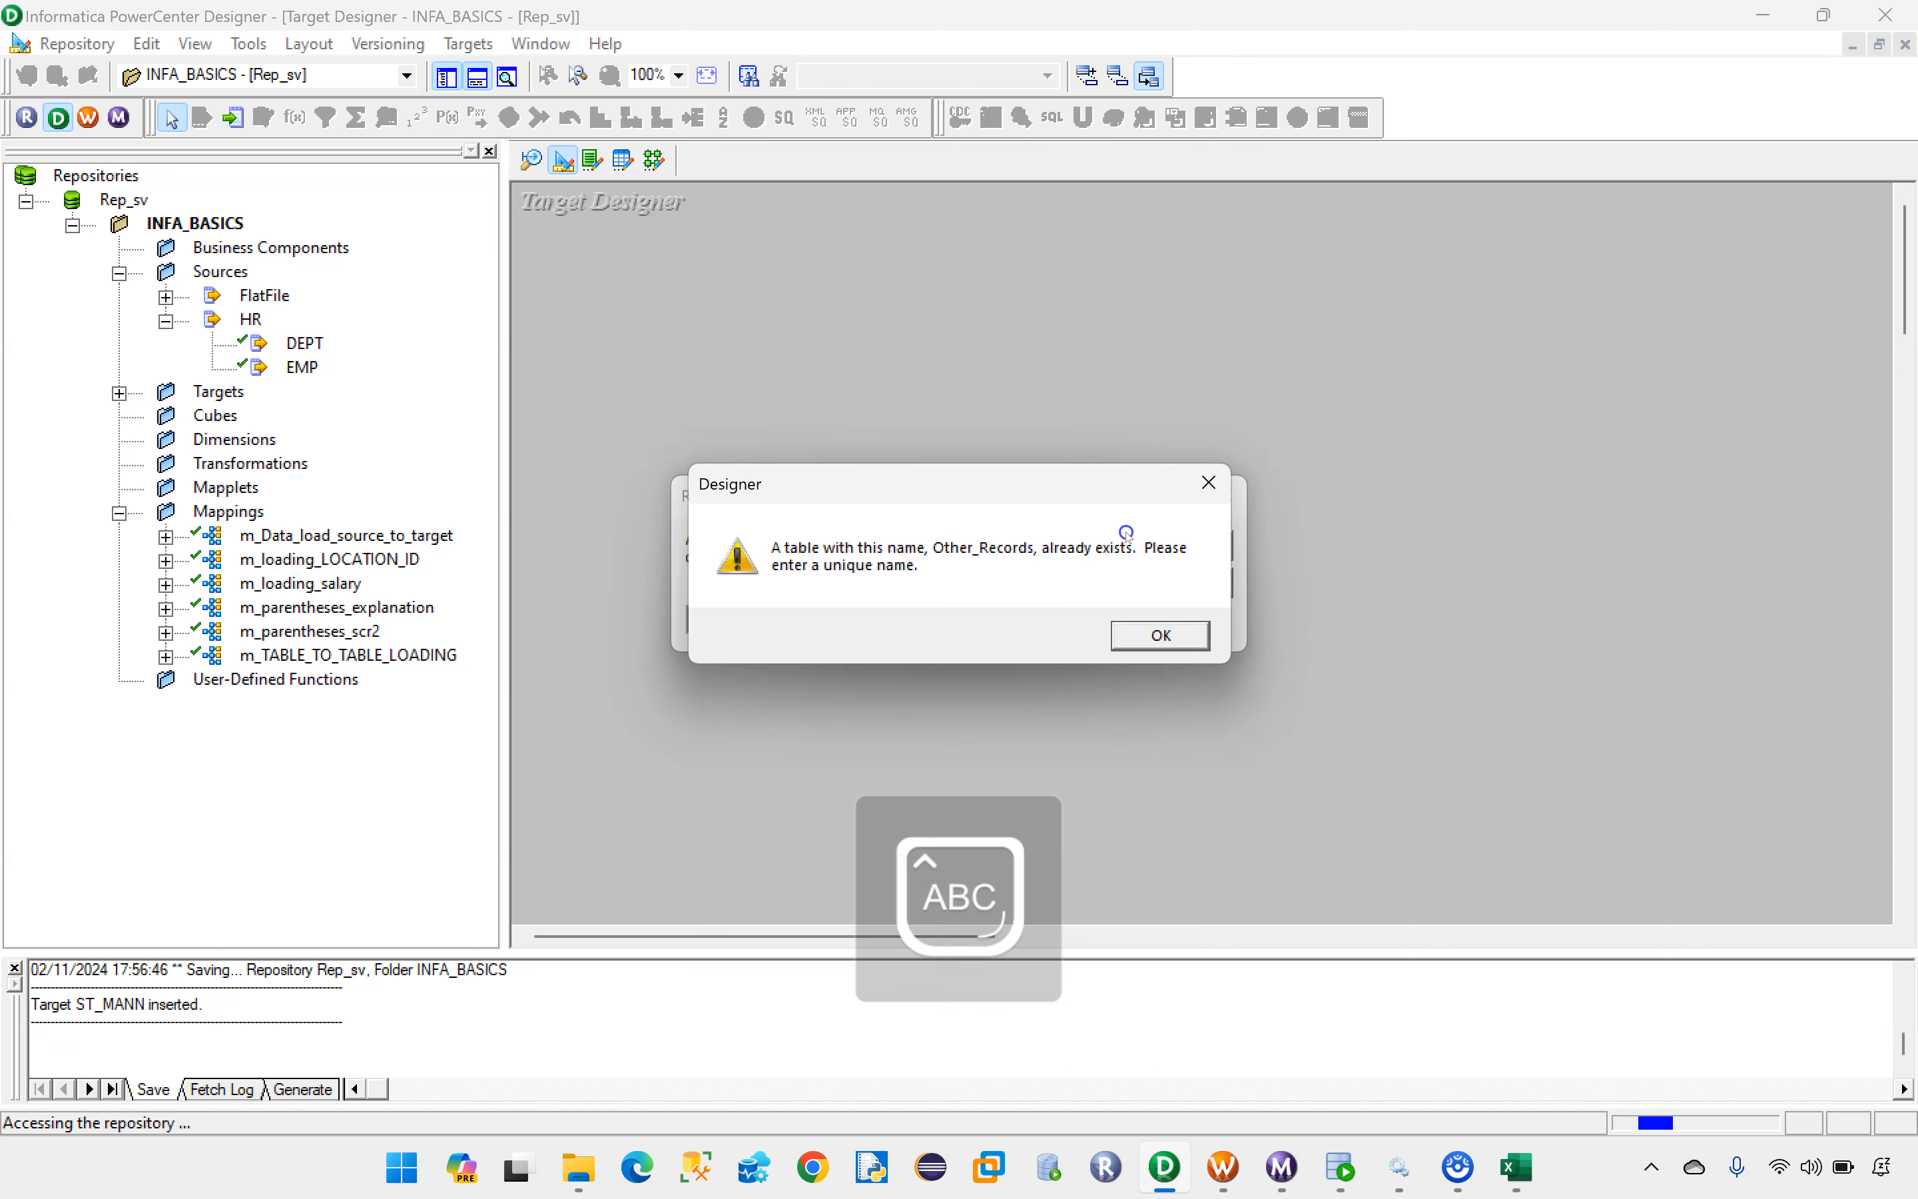
Step: Dismiss the duplicate-name warning and name the new target table Other_RecordsS
click(1120, 626)
text(S)
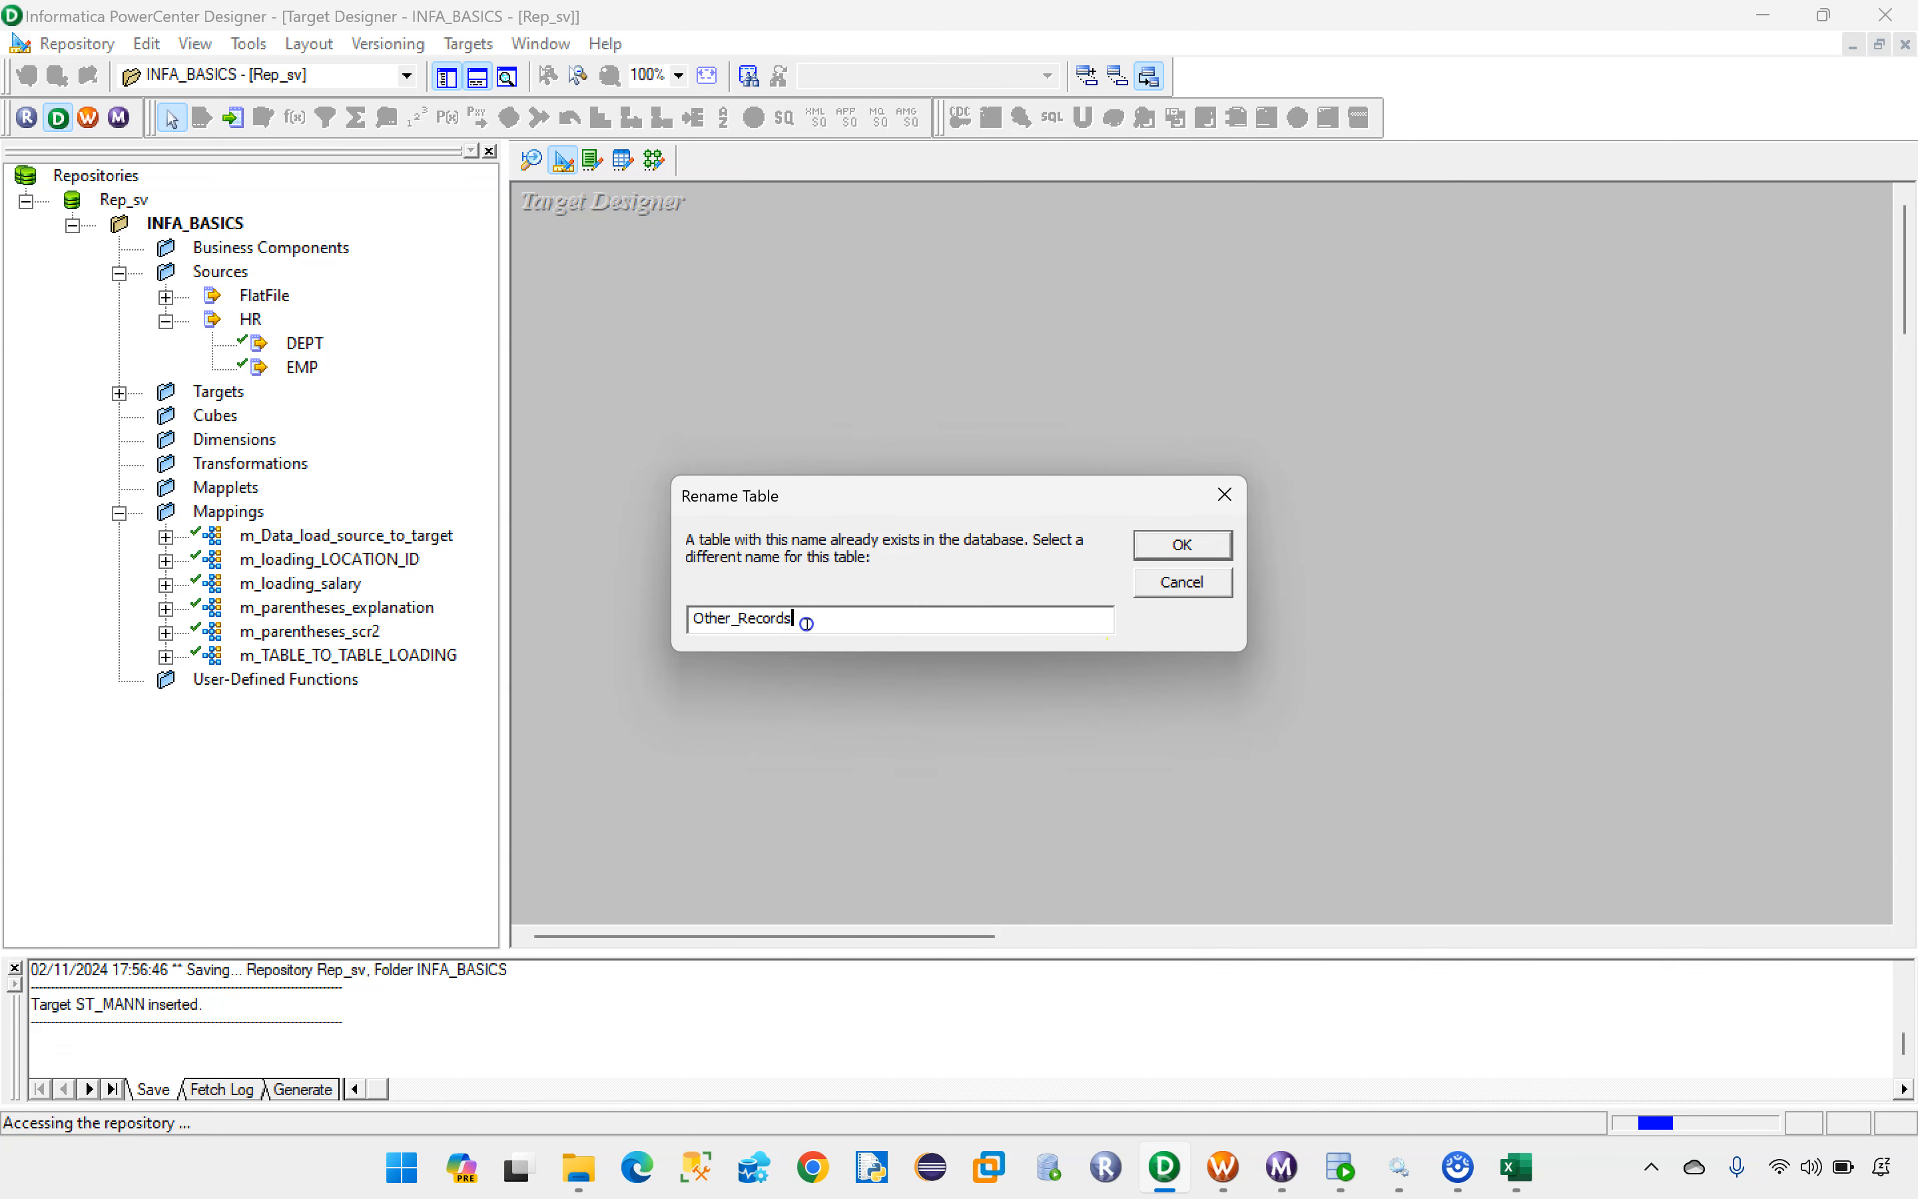
click(1172, 553)
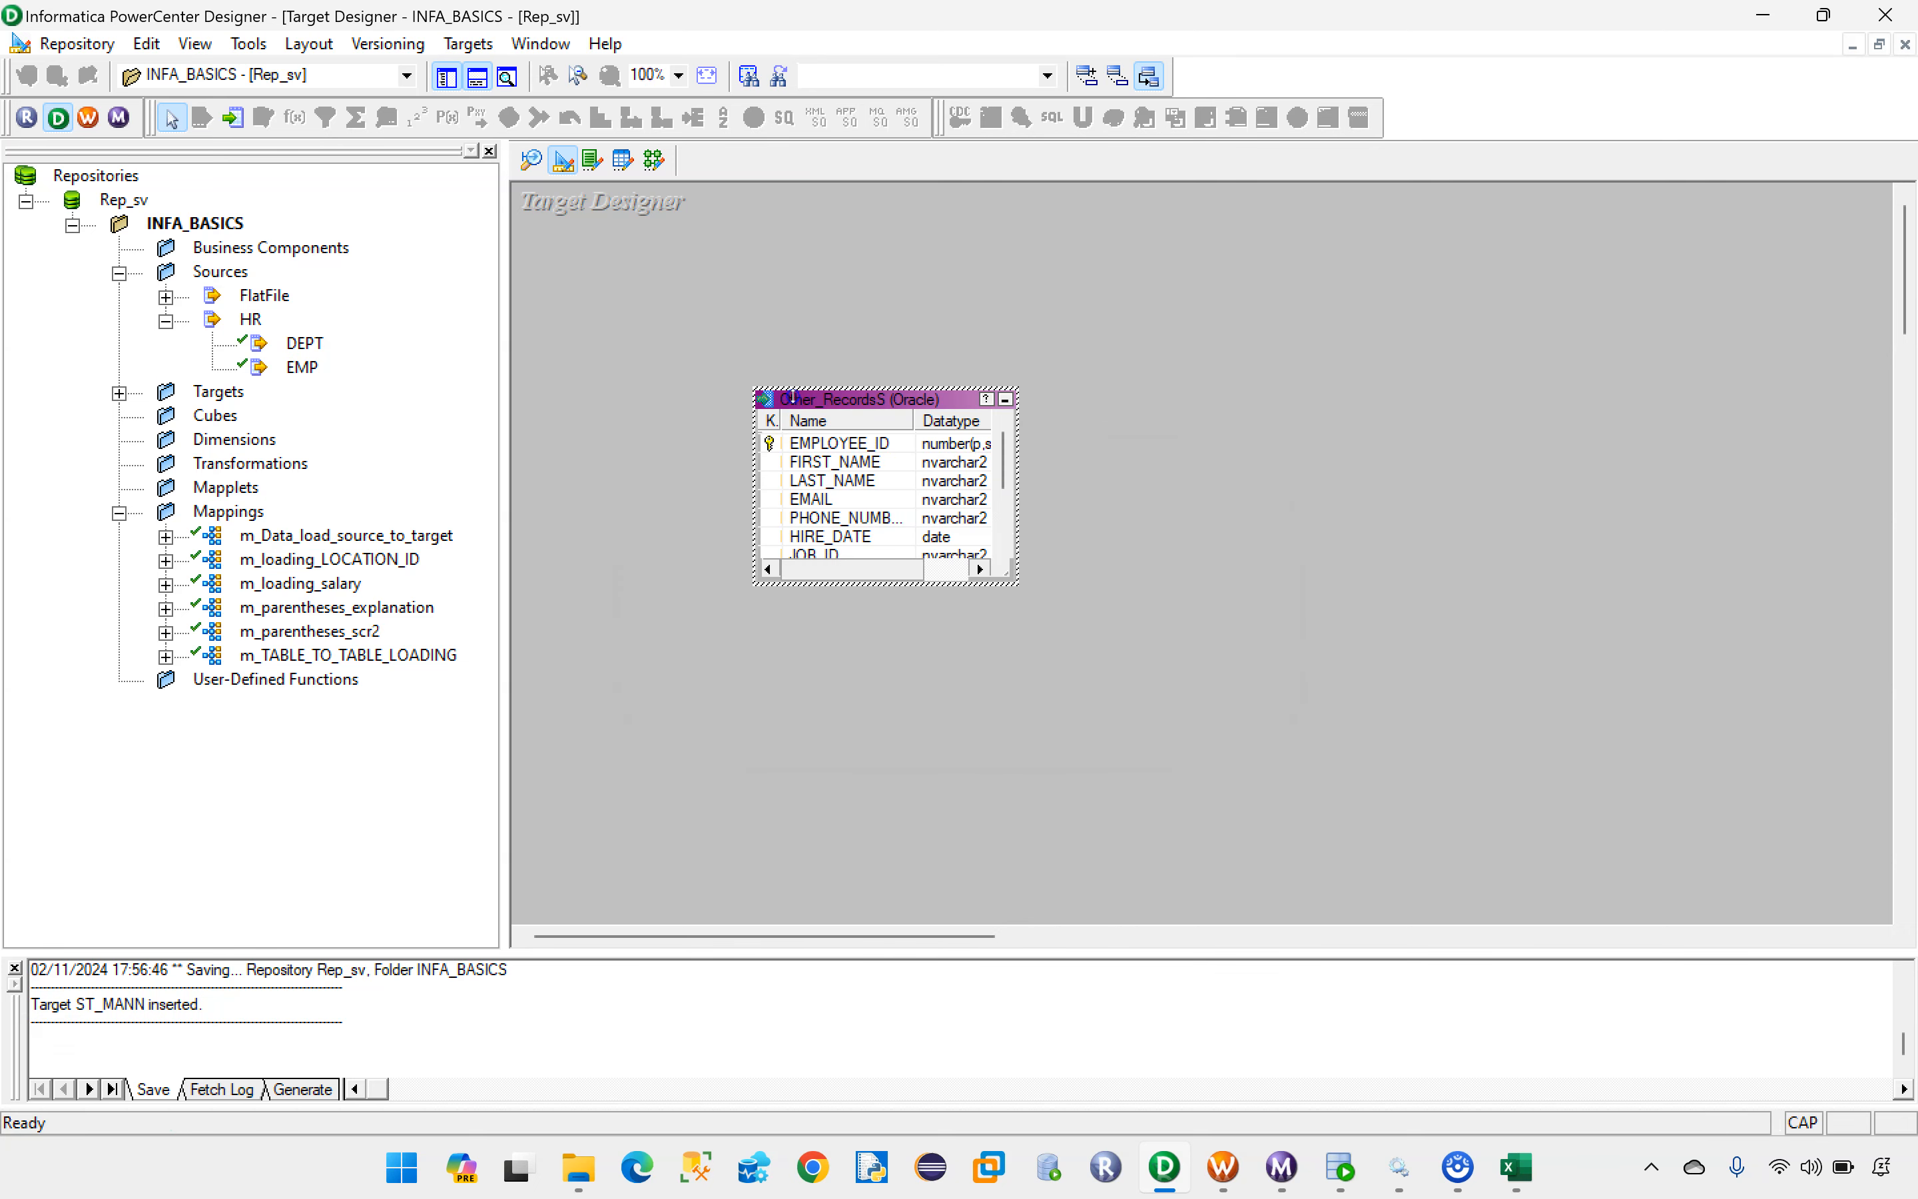
Step: Change the Other_RecordsS target's database type to Flat File
double_click(844, 400)
click(847, 627)
scroll(847, 698, up, 2)
click(806, 673)
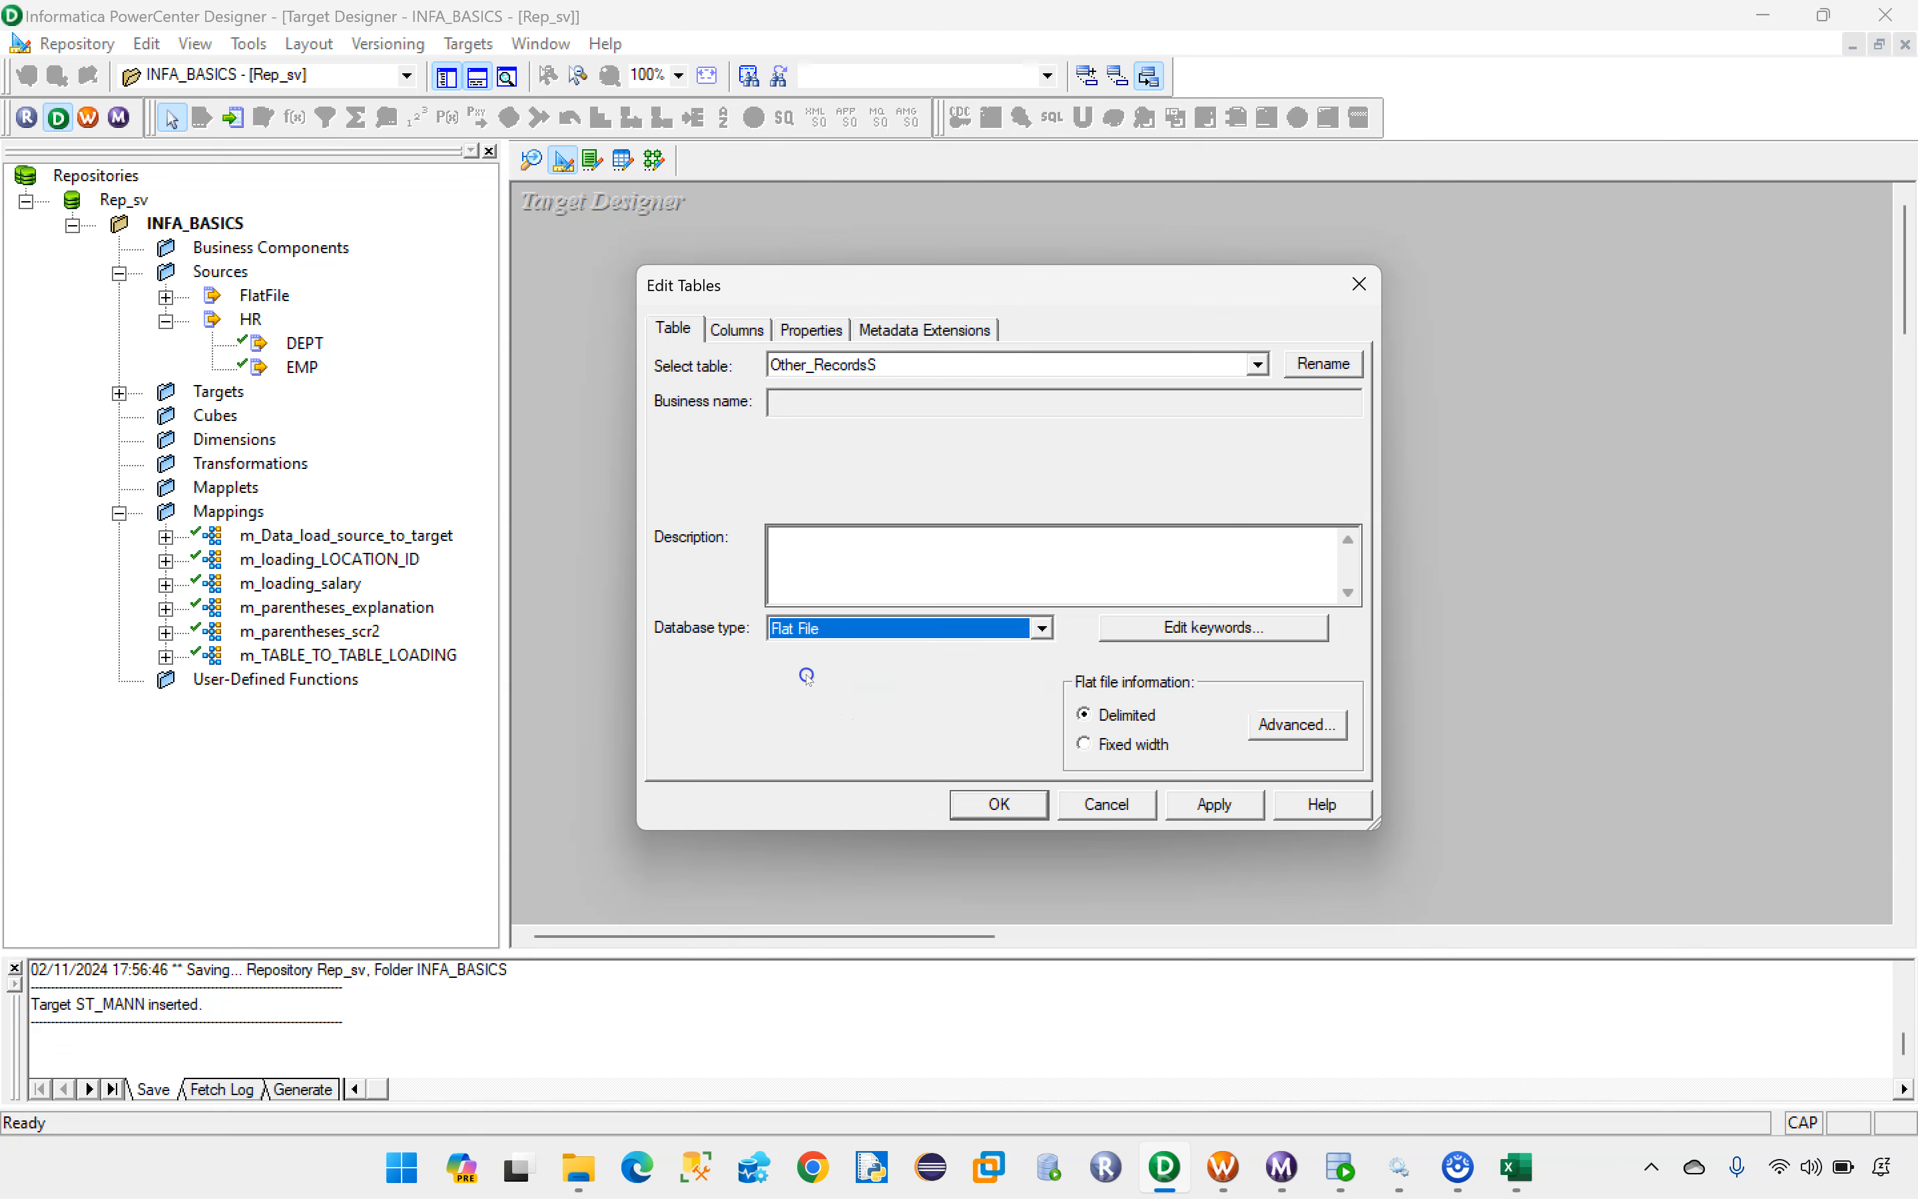
Step: Set the EMPLOYEE_ID column of Other_RecordsS to NOT A KEY, clear its Not Null option and save the target
click(766, 317)
click(1258, 452)
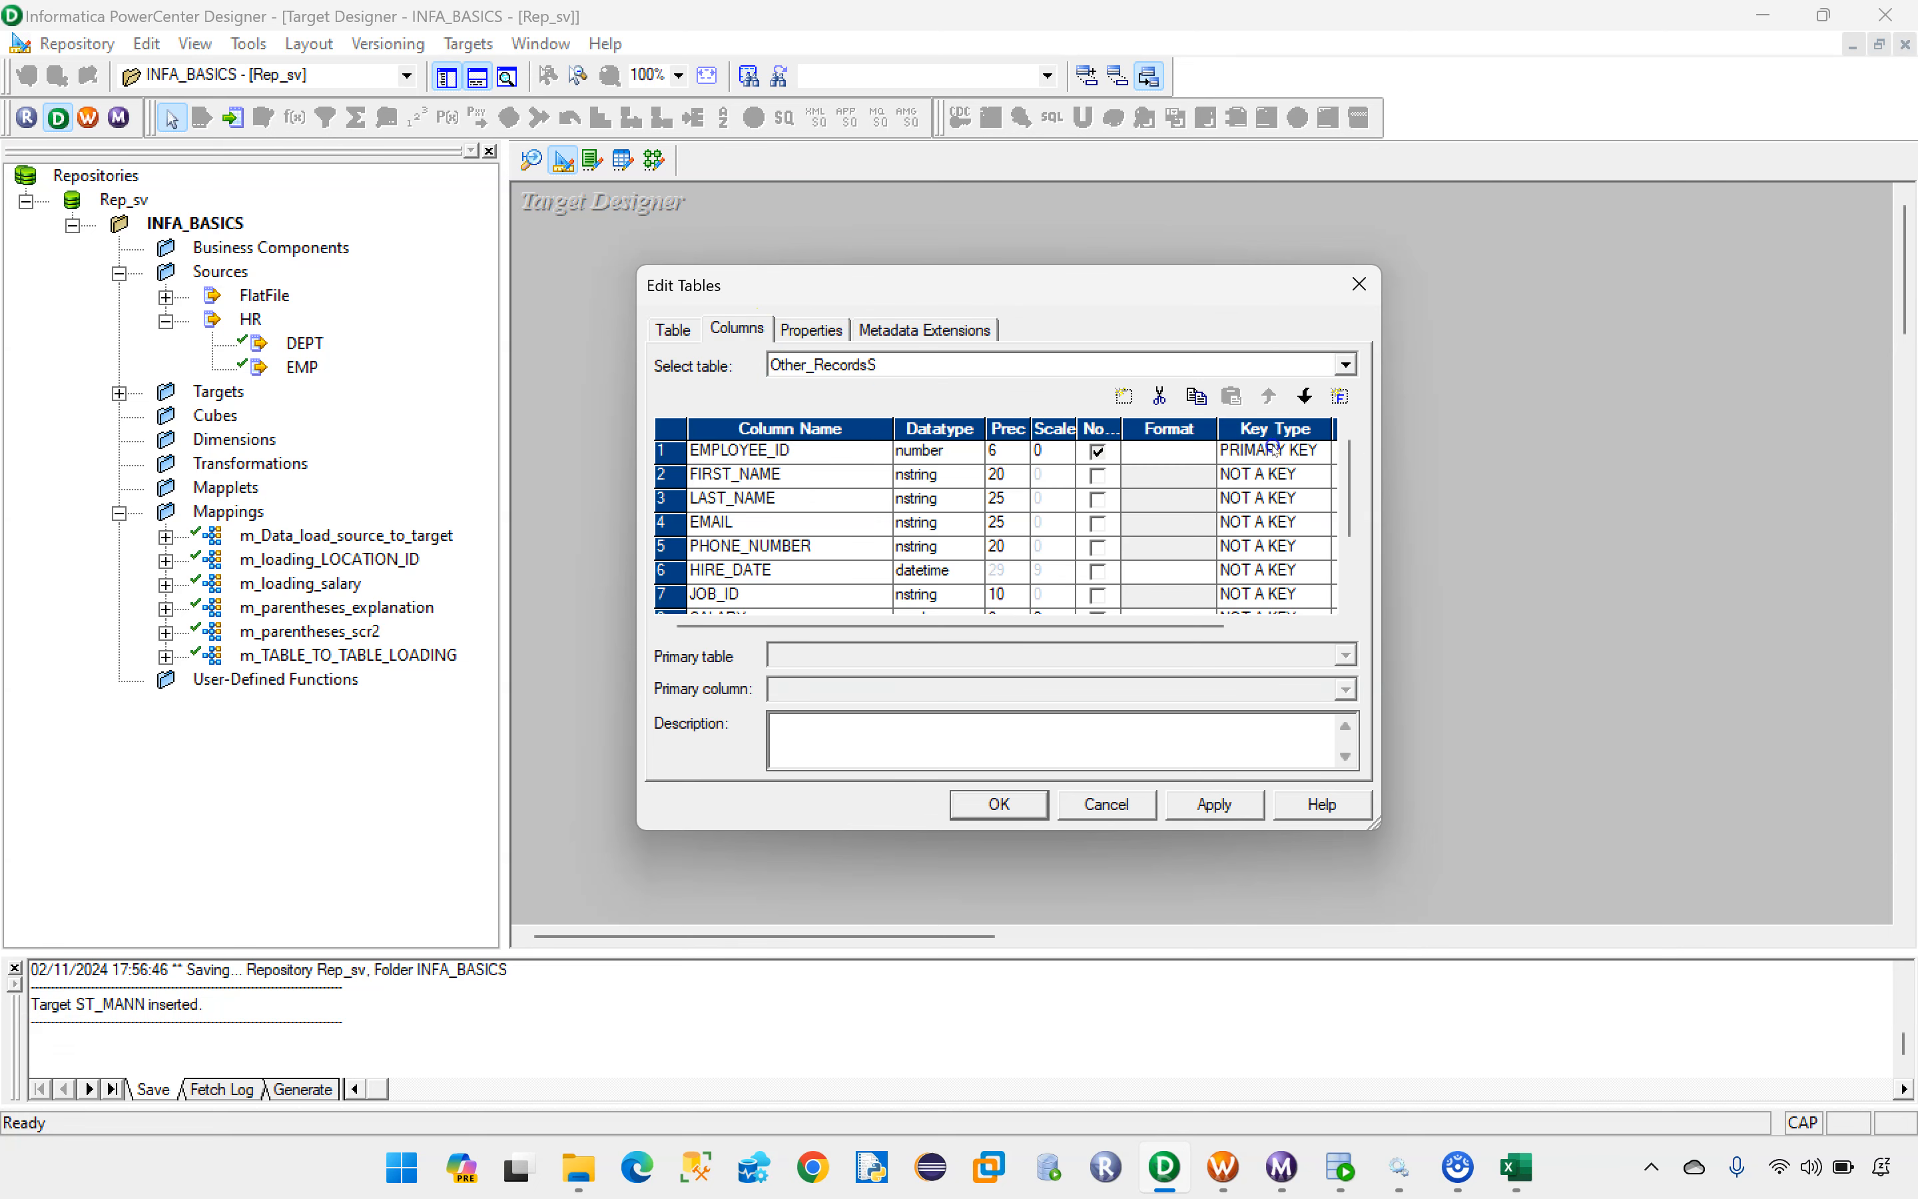
click(1231, 473)
click(1098, 453)
click(1174, 681)
click(1018, 807)
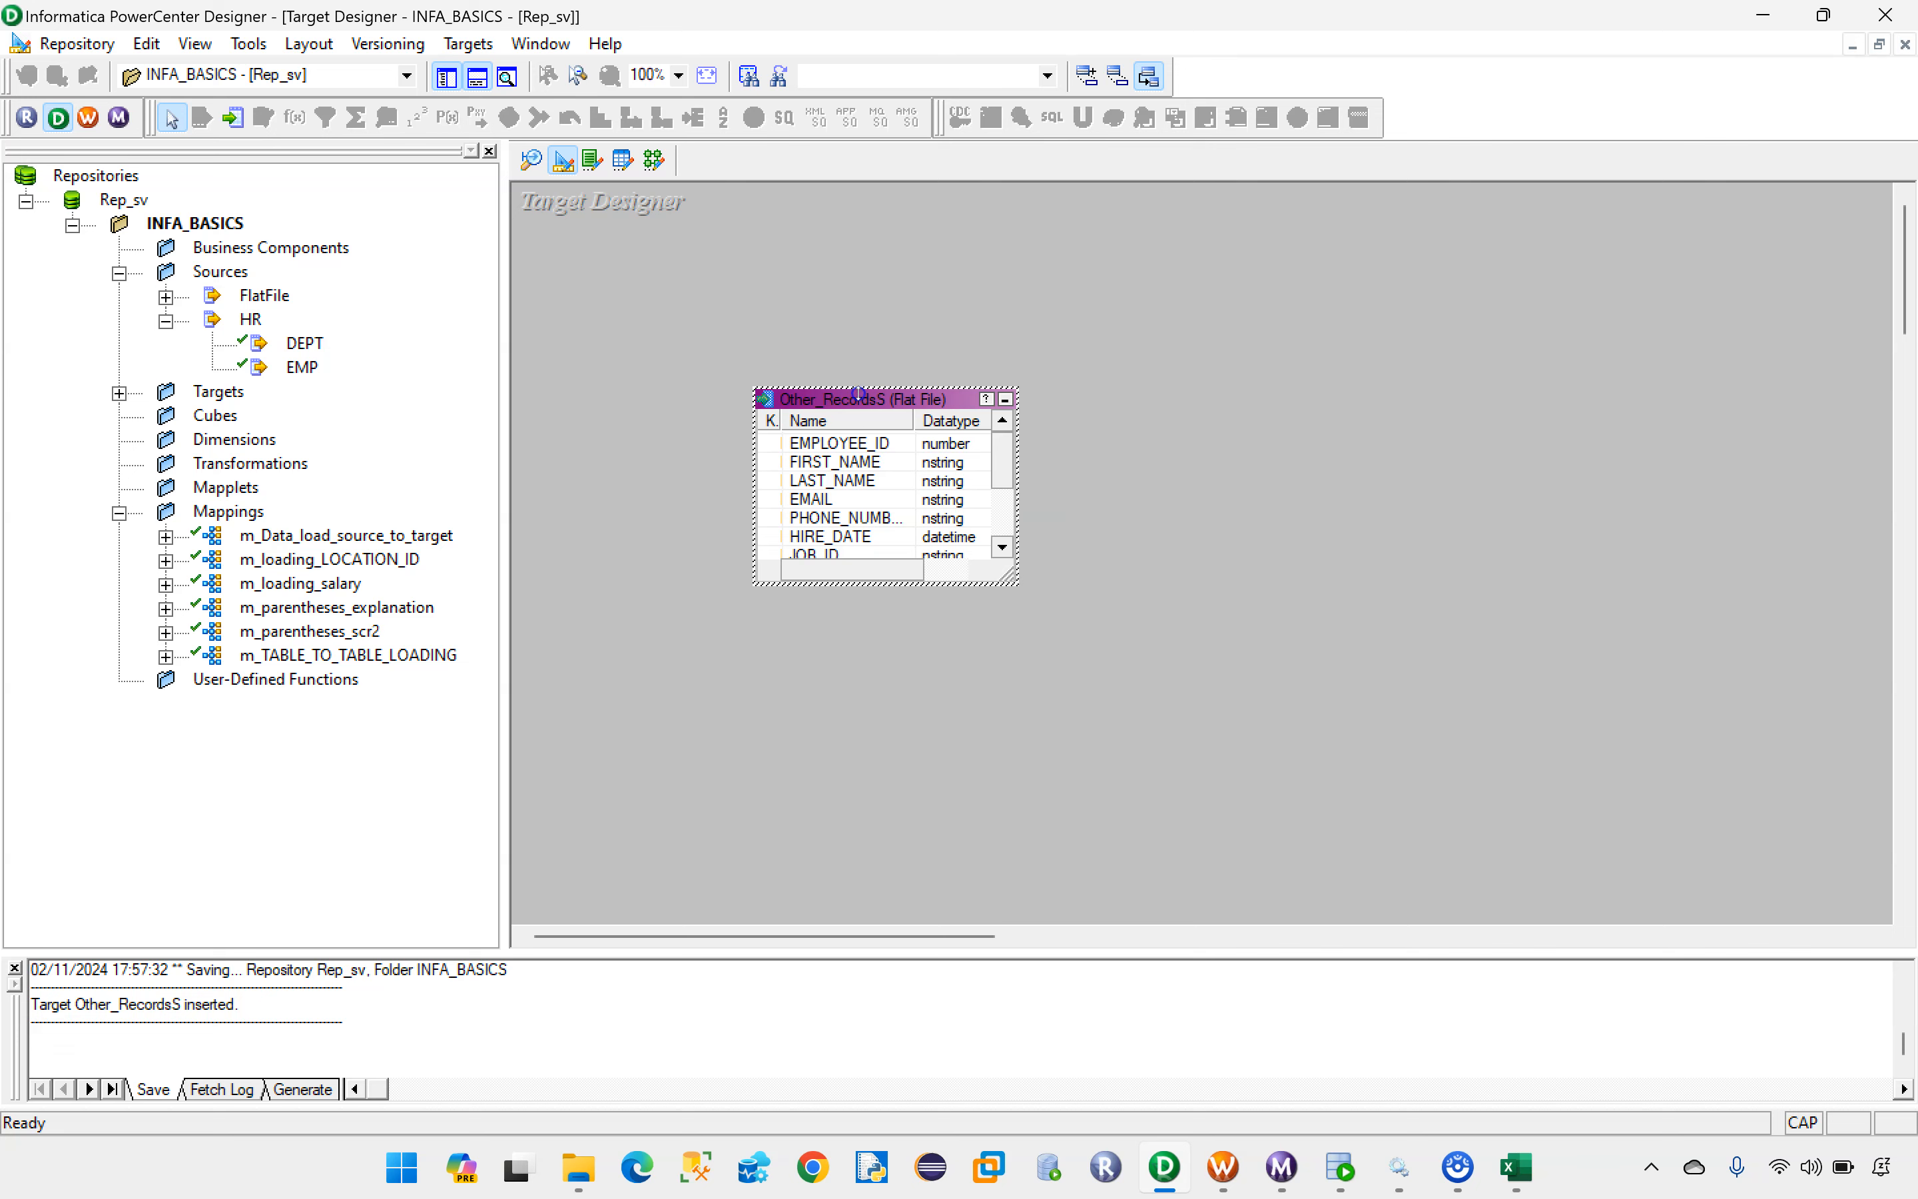
Step: Clear the Target Designer workspace and switch to the Mapping Designer
right_click(1211, 334)
click(1248, 386)
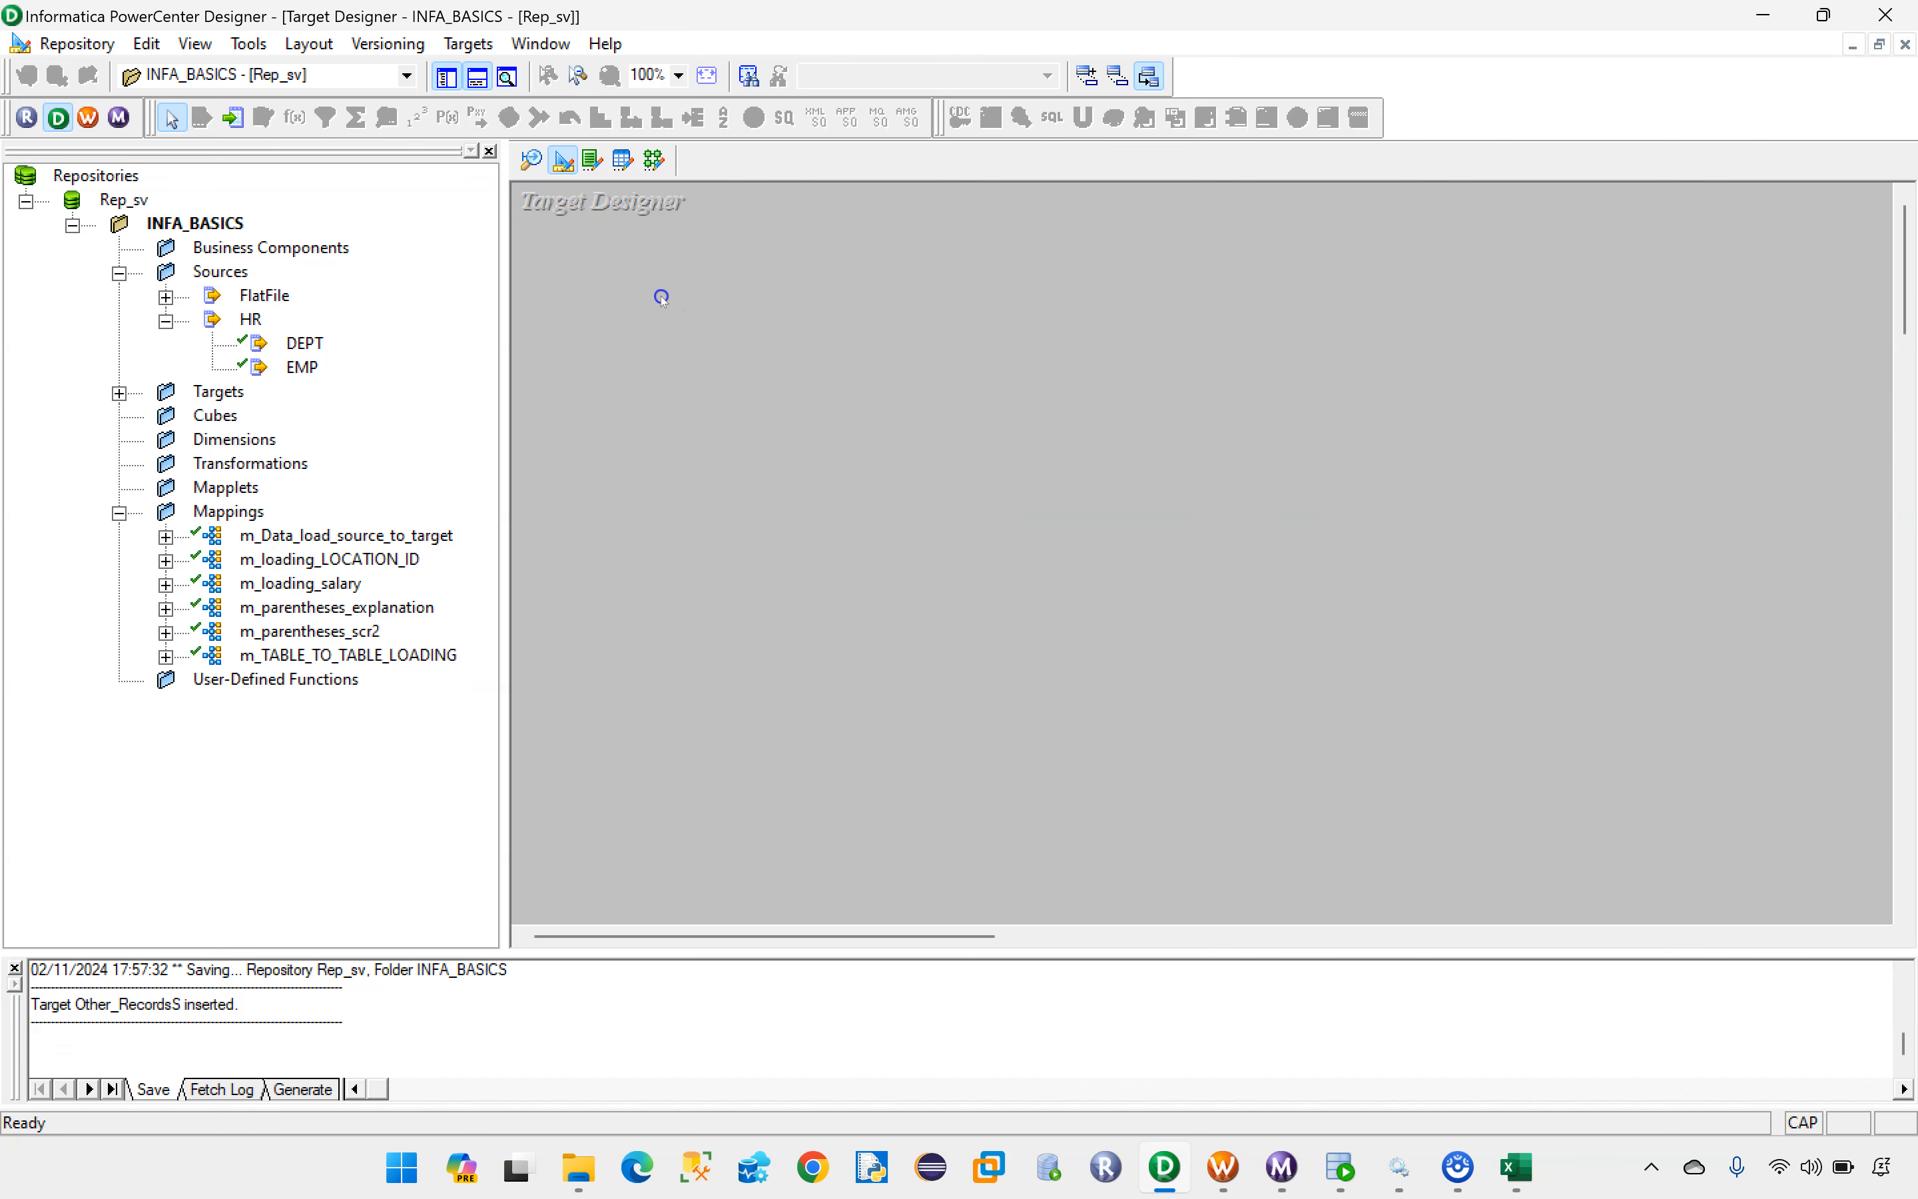
click(654, 159)
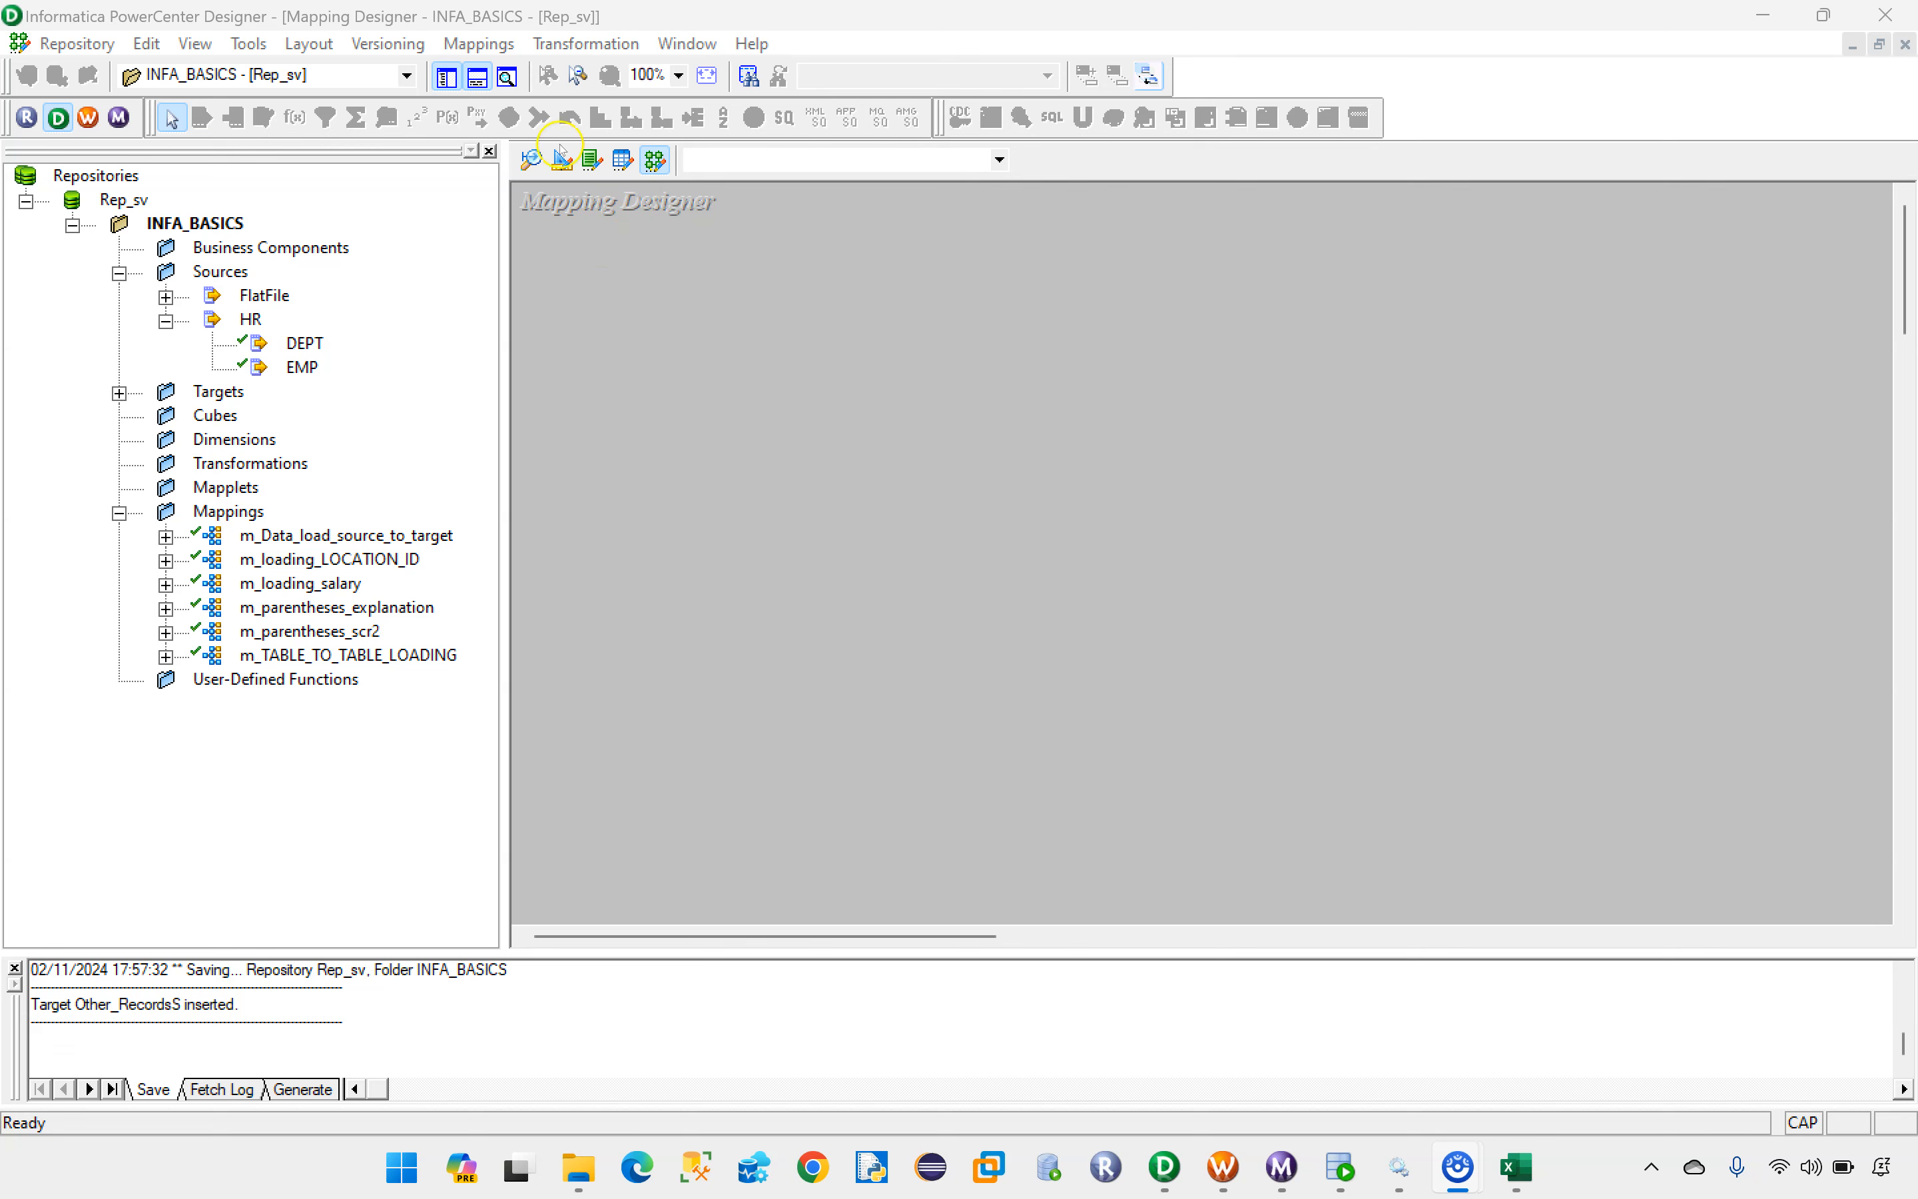
Step: Create a new mapping named m_load_Based_job_id
click(471, 46)
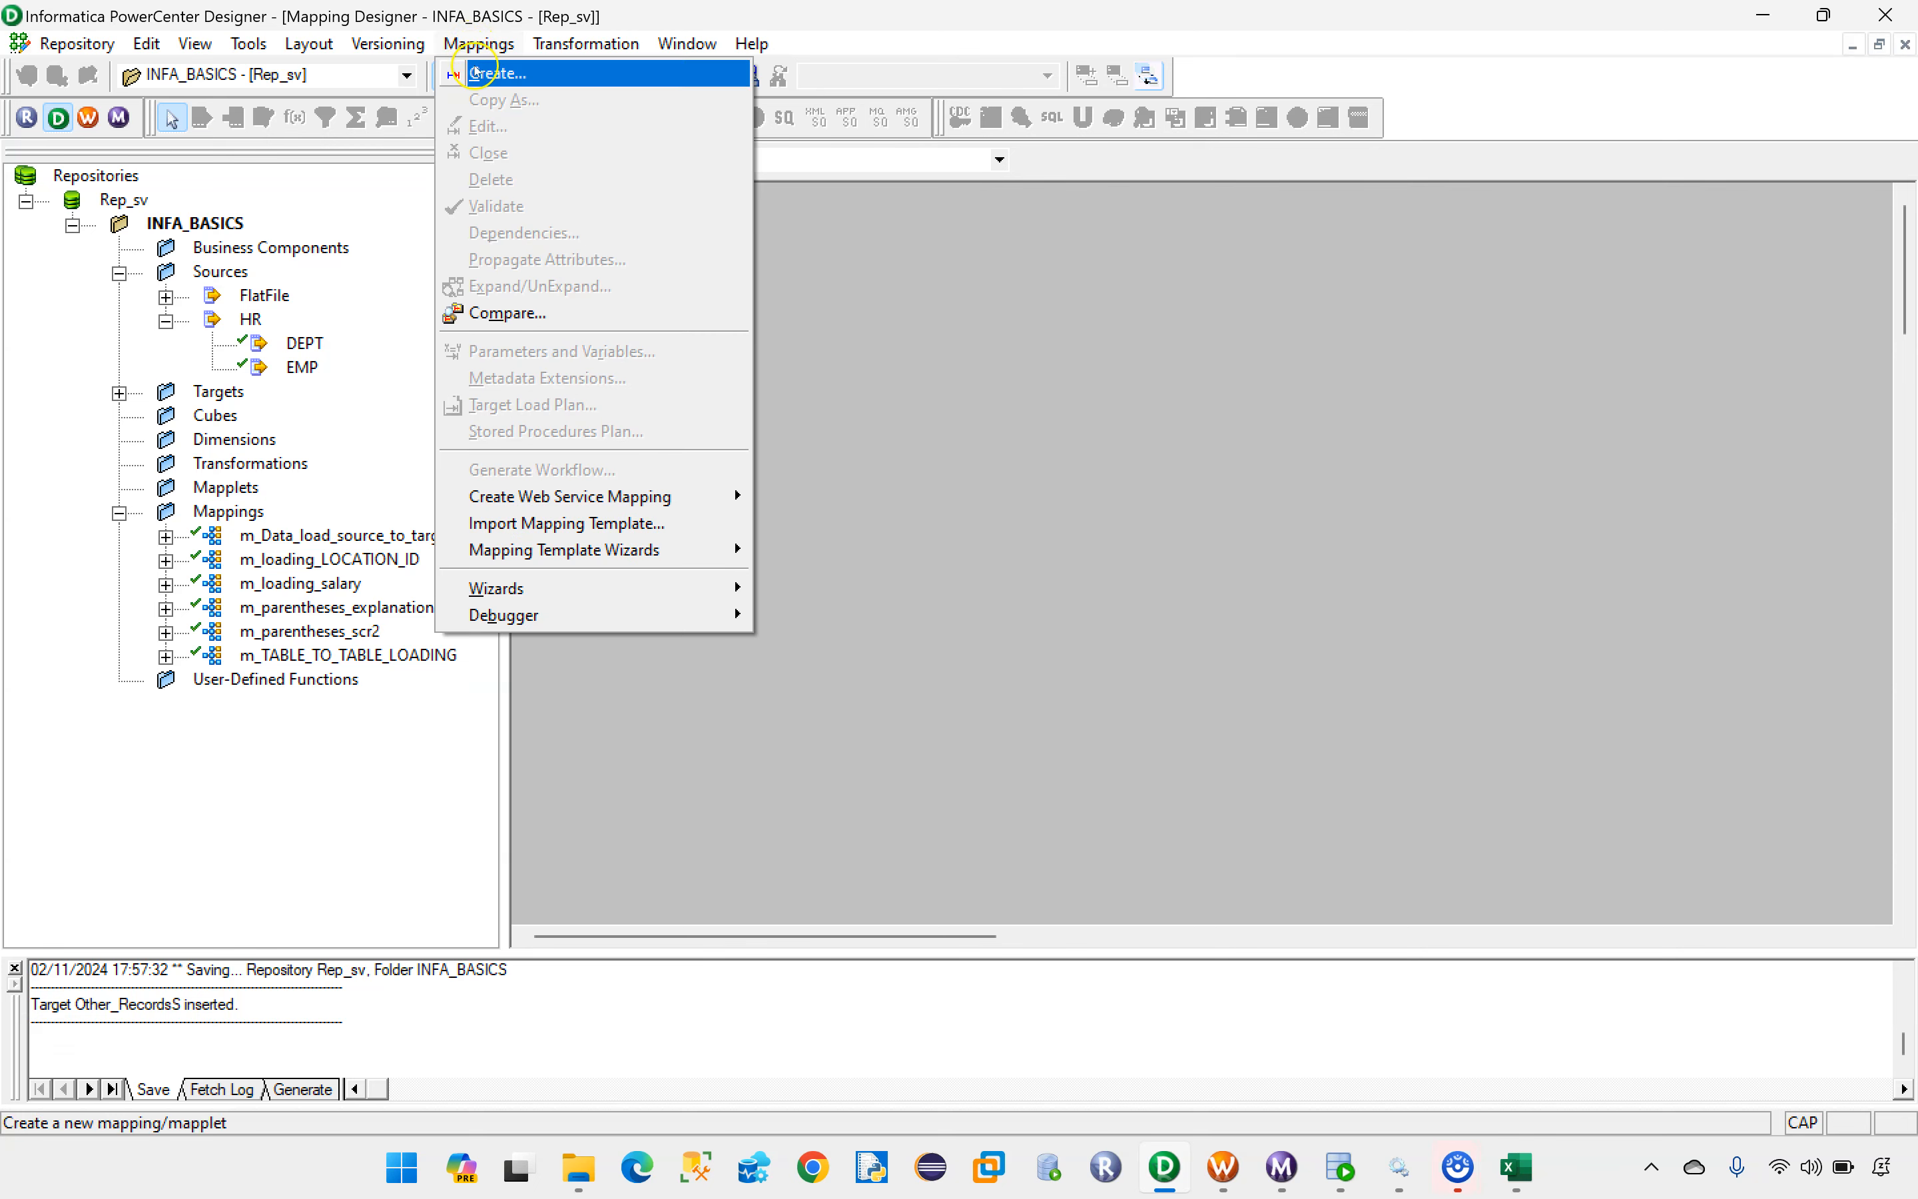
click(479, 75)
key(BackSpace)
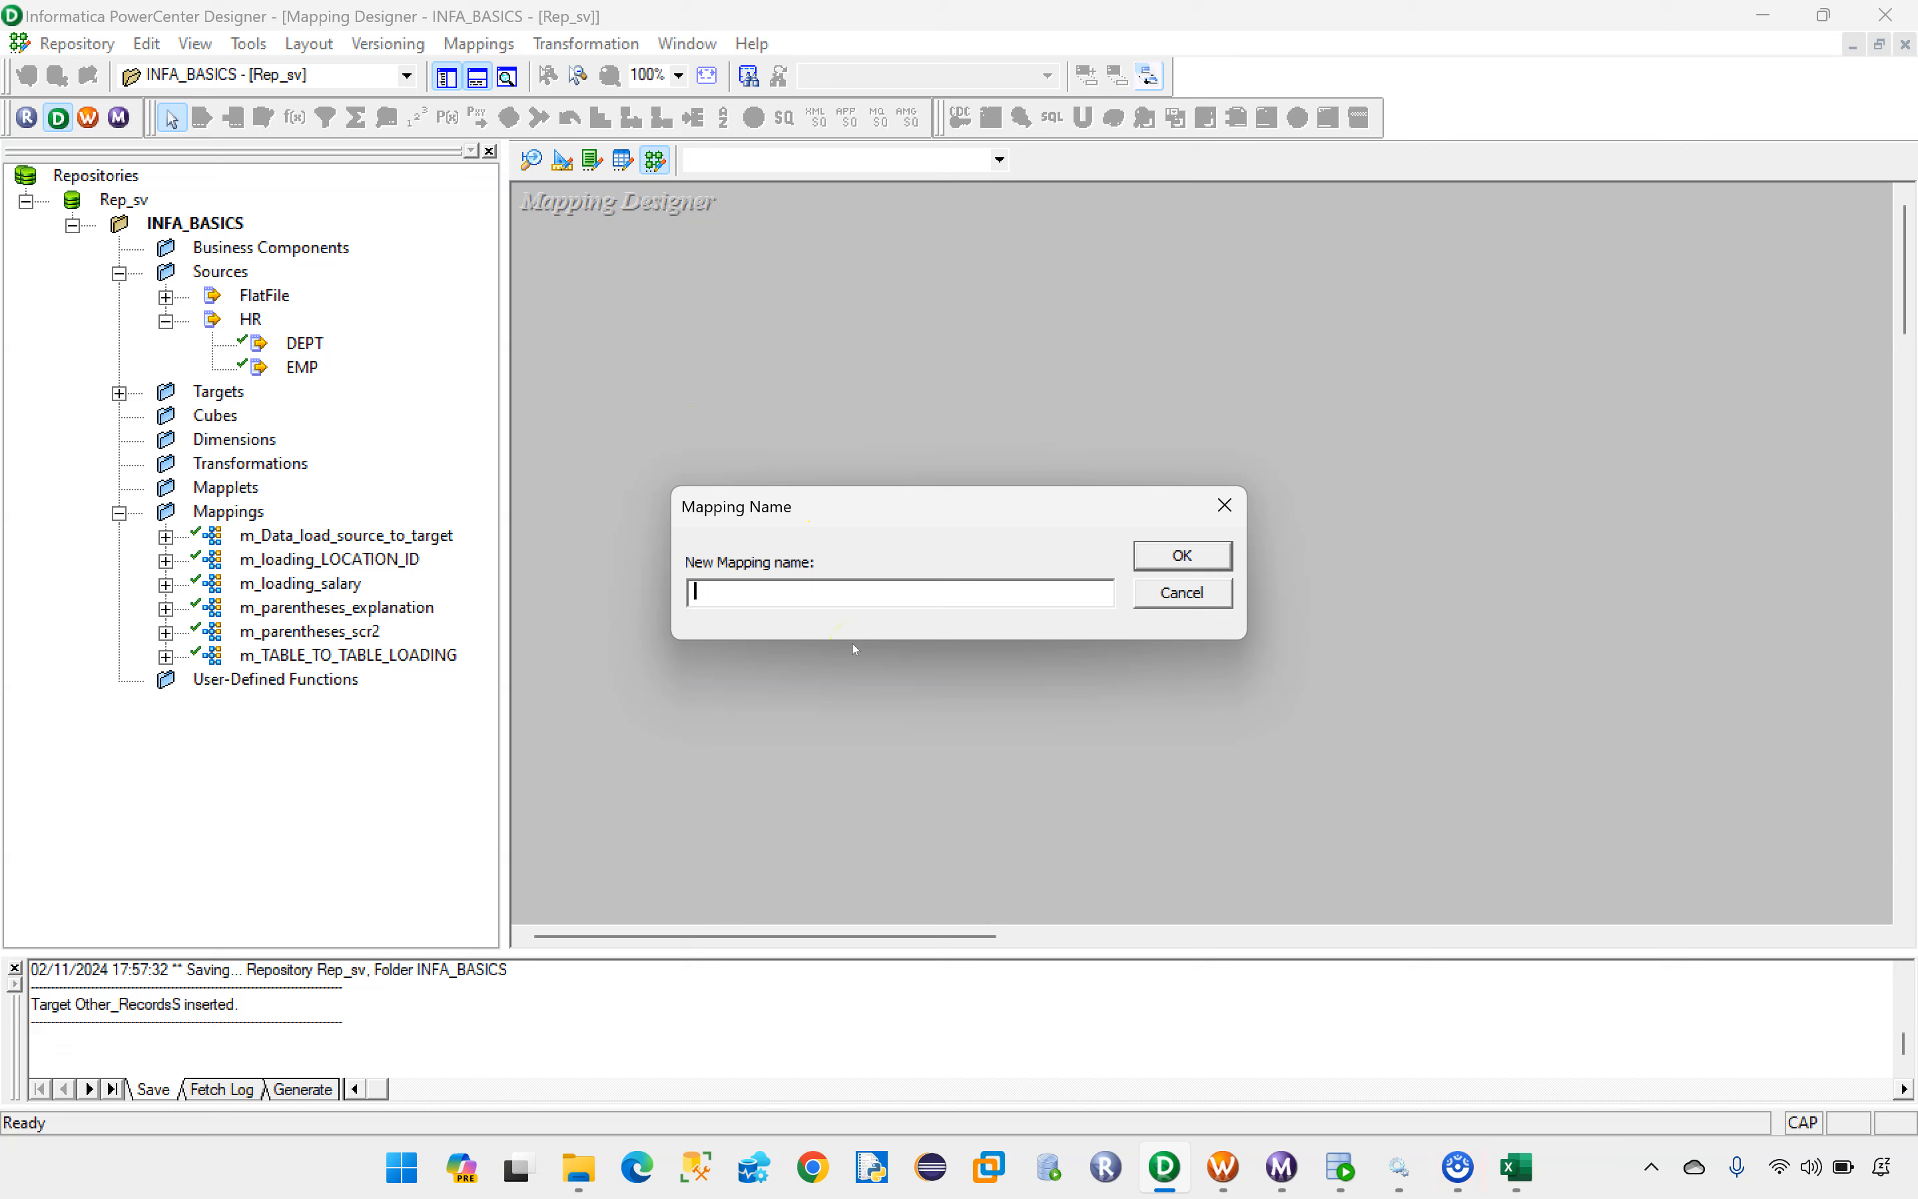
key(Caps_Lock)
text(m_loa)
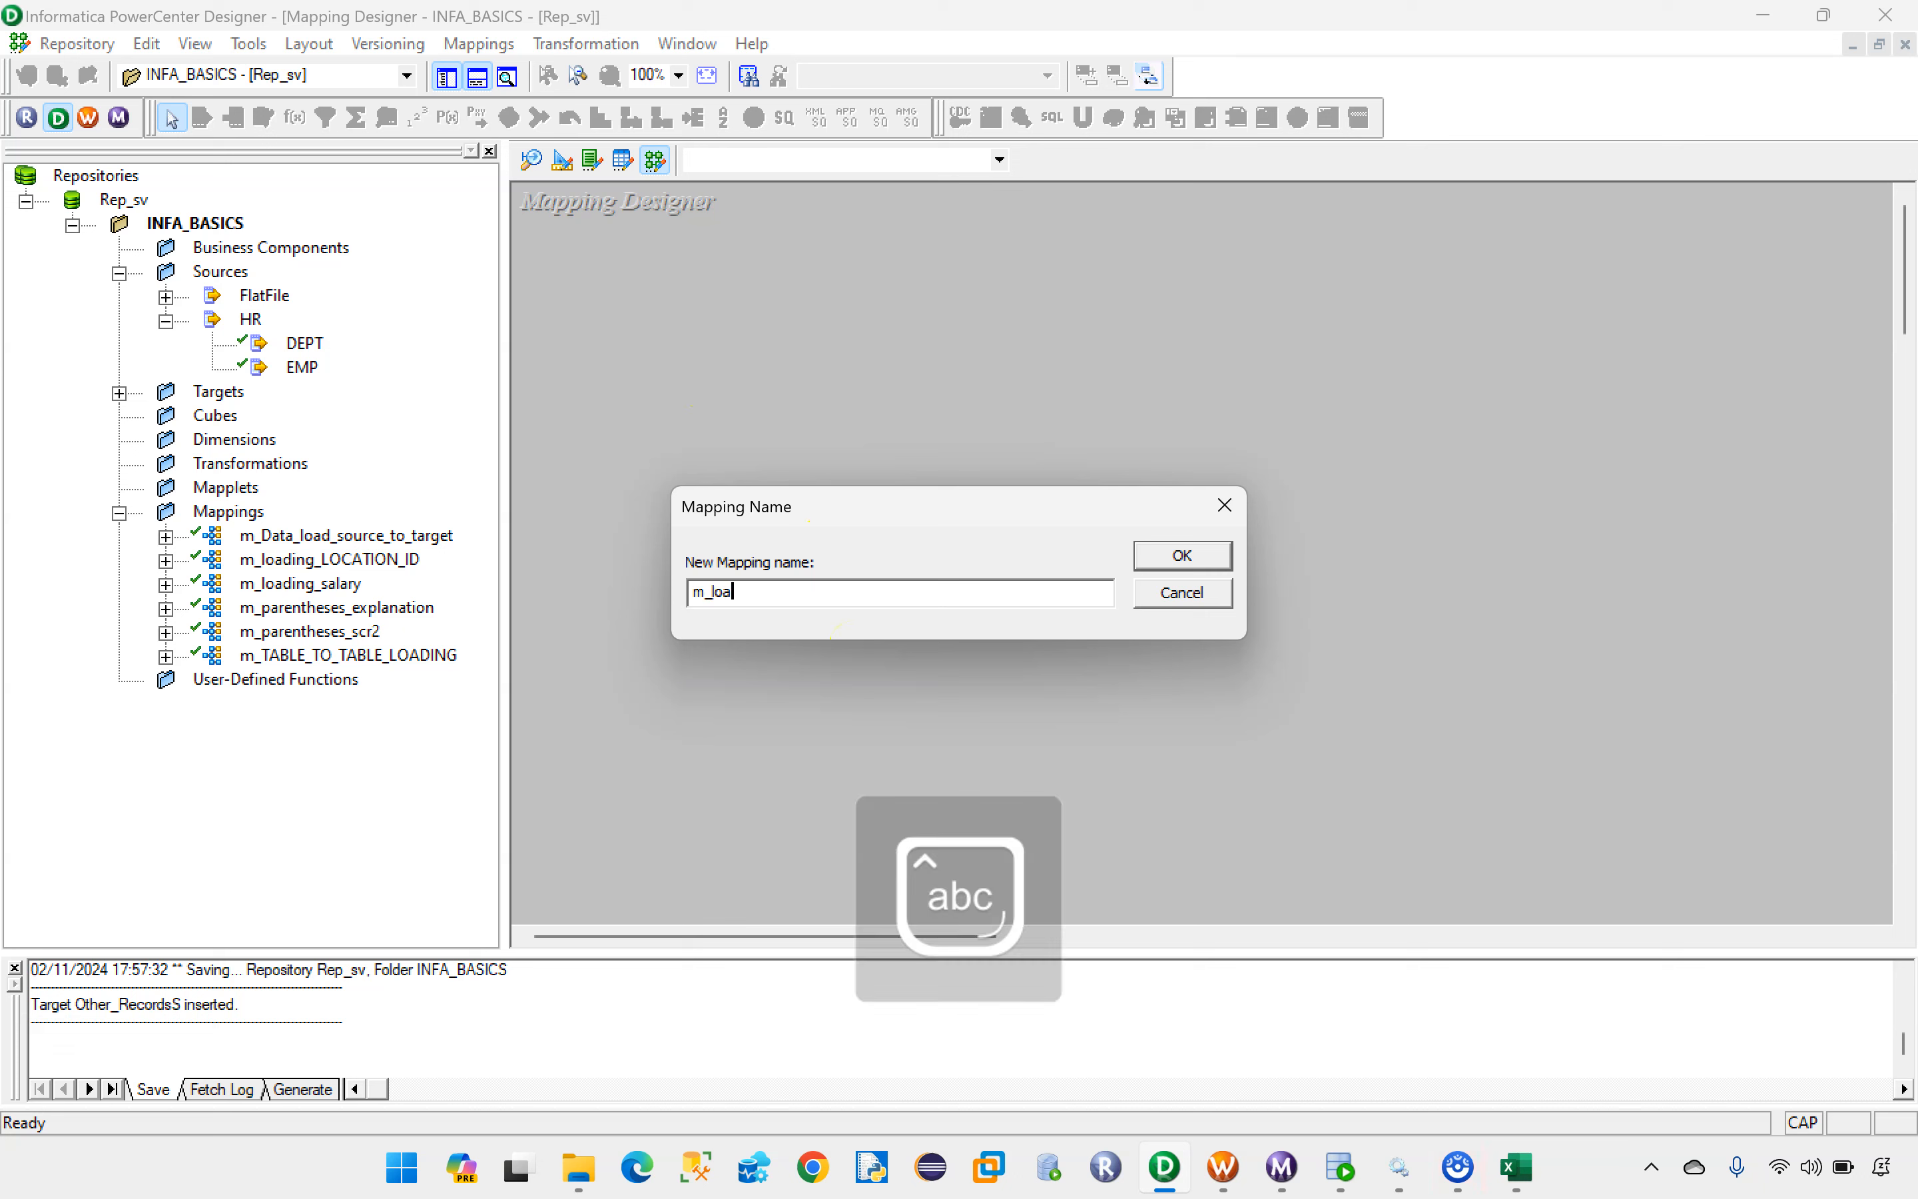
text(di)
key(BackSpace)
text(_)
key(Caps_Lock)
text(B)
key(Caps_Lock)
text(ased_job_id)
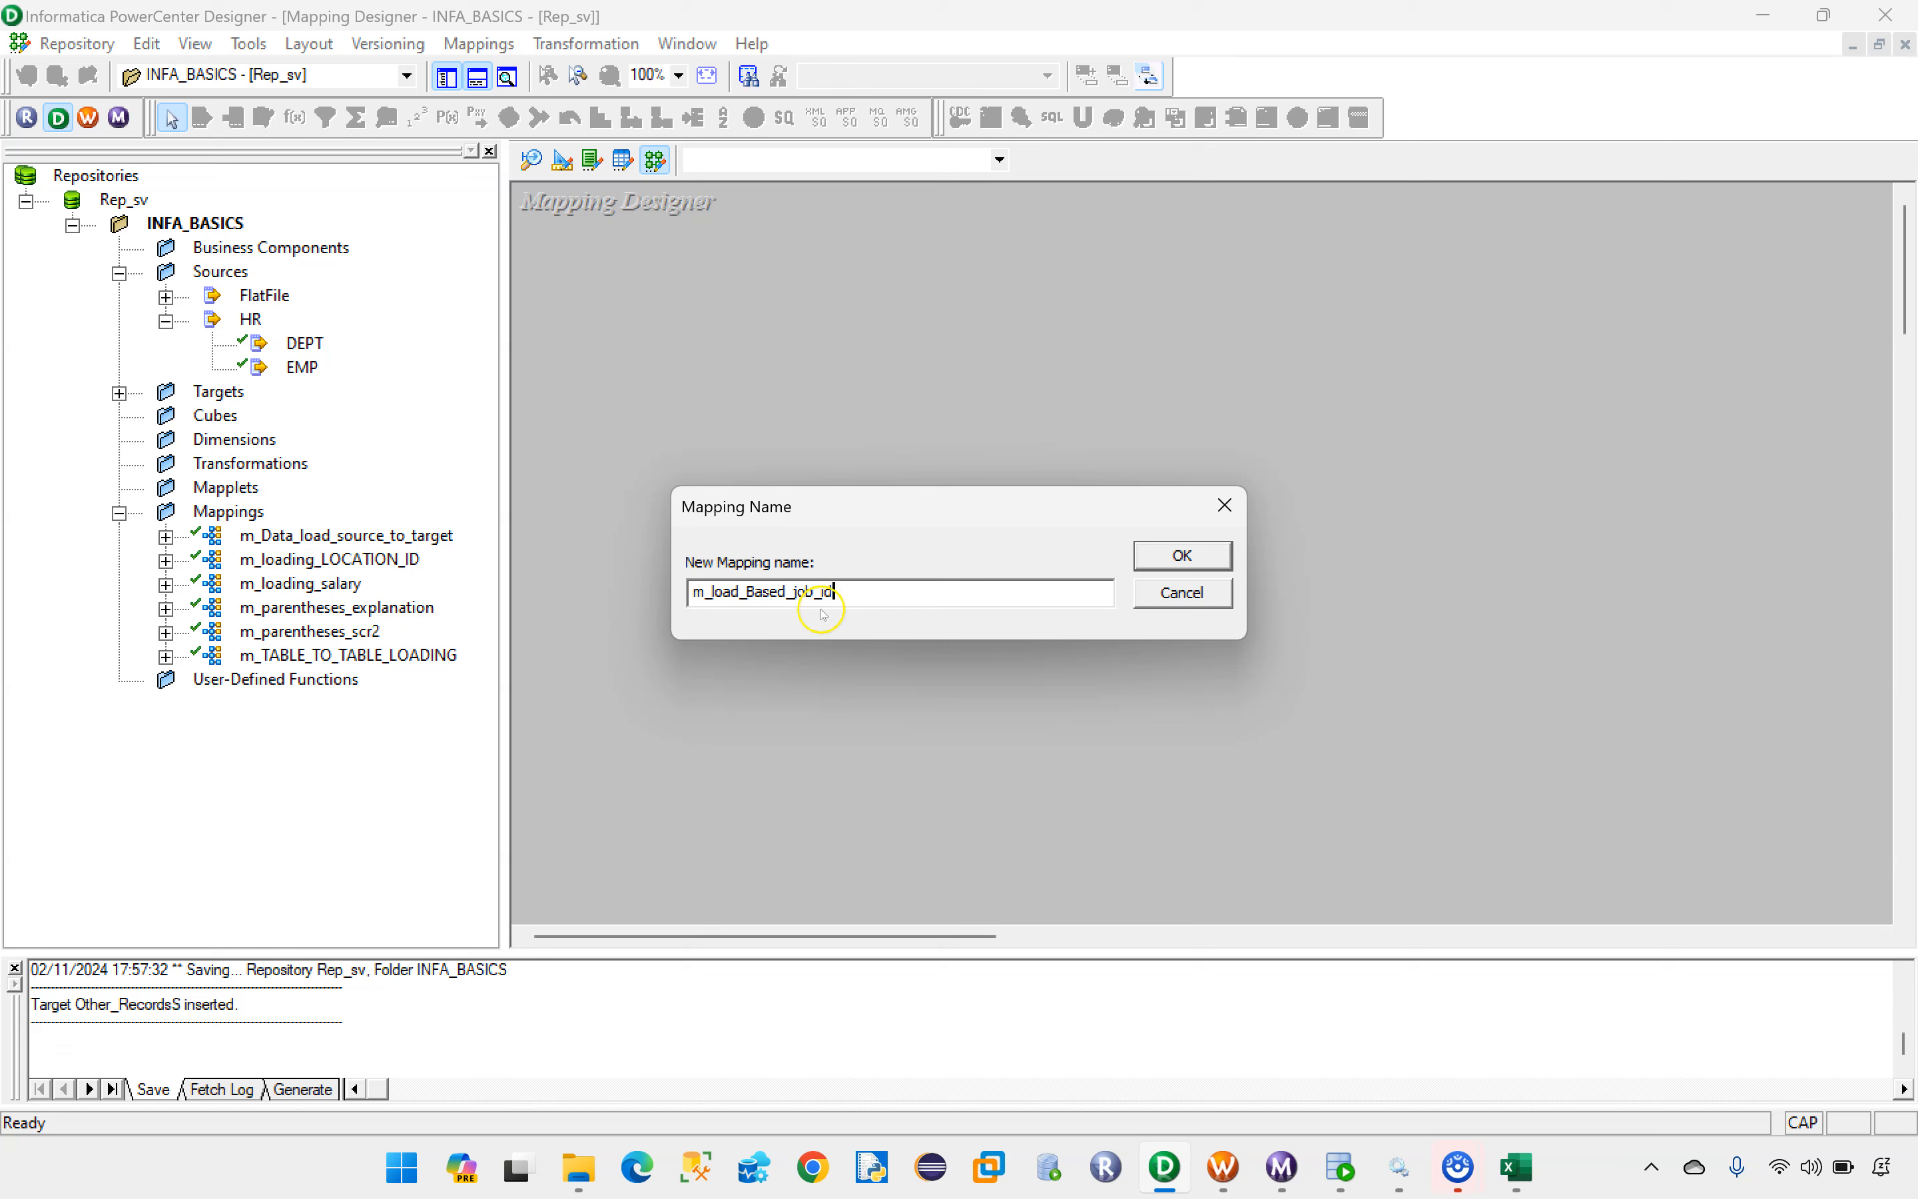
click(1180, 556)
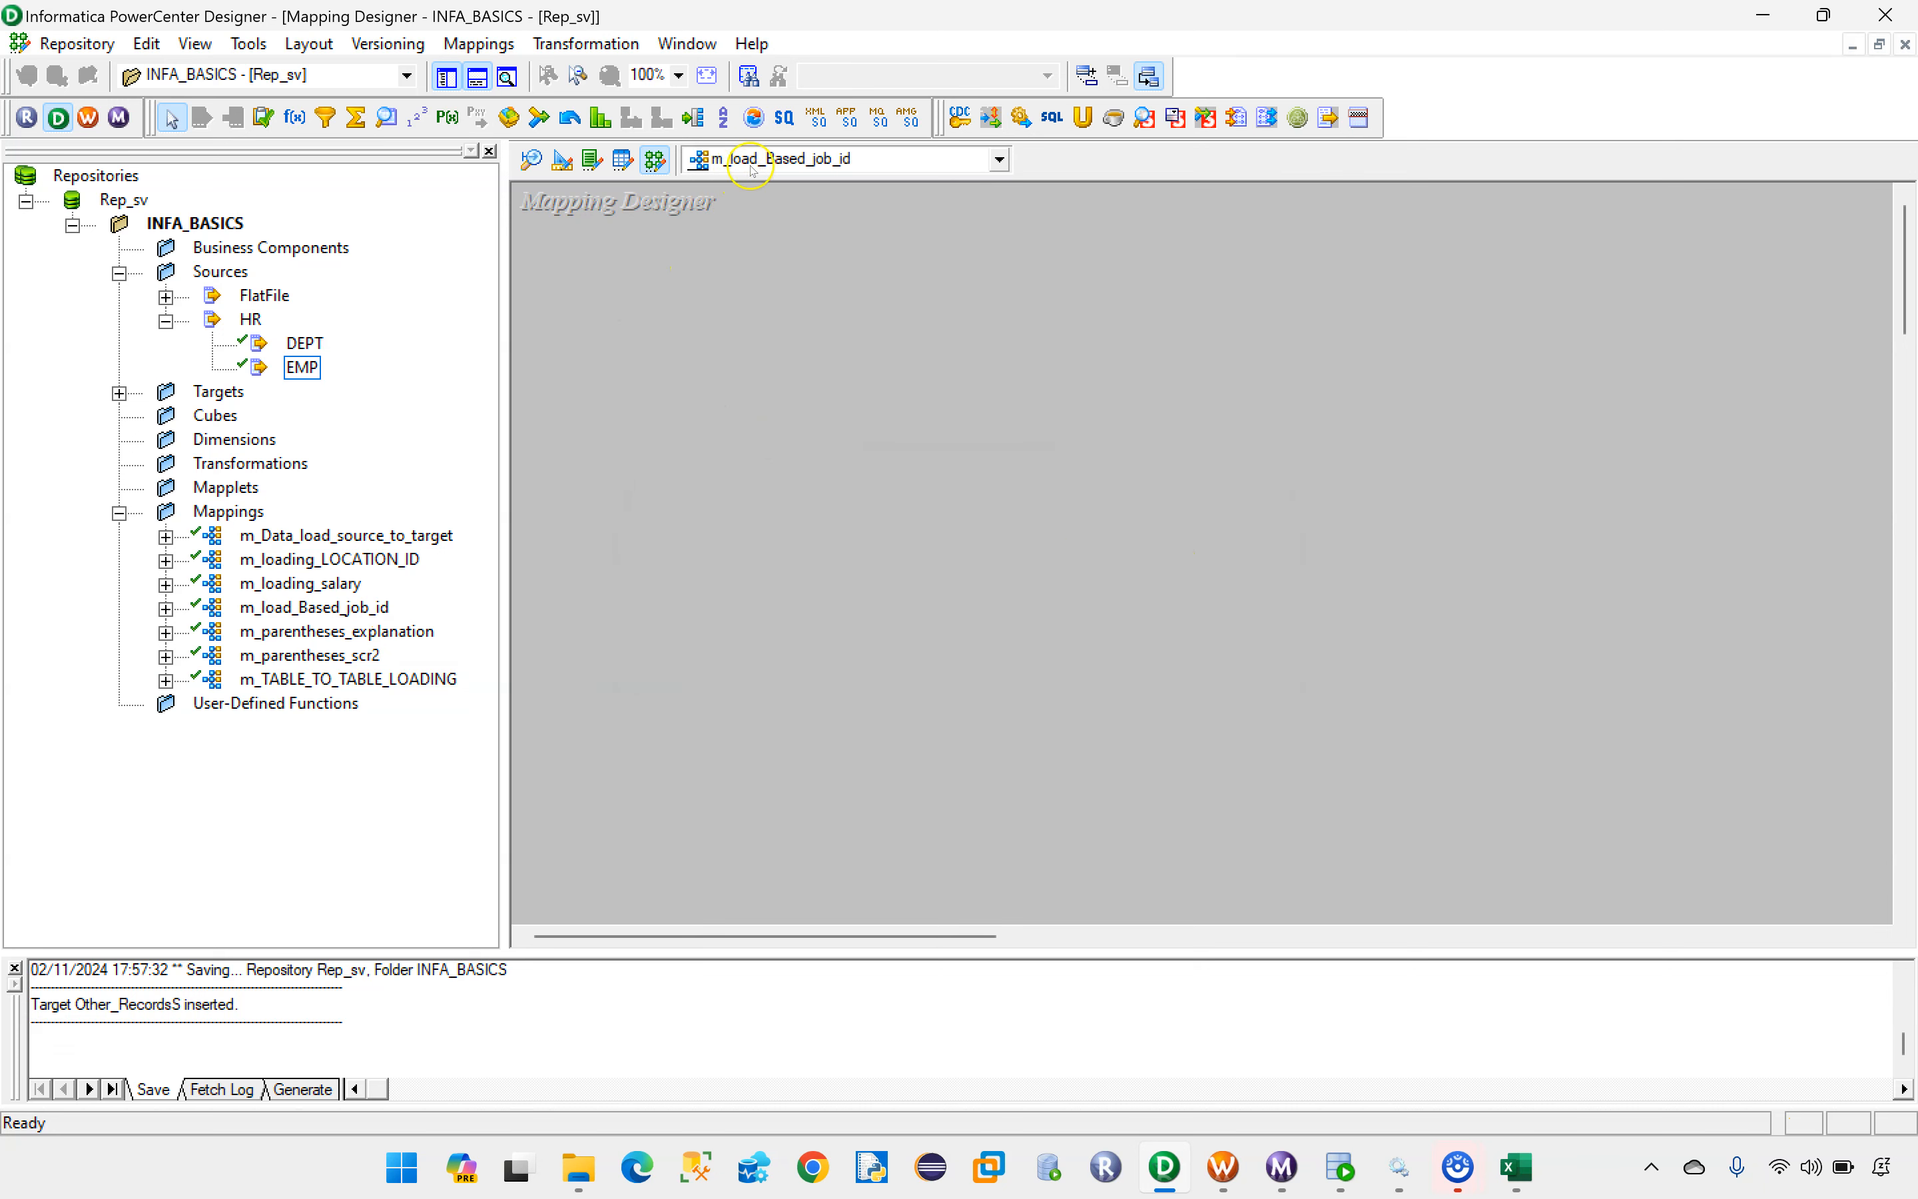
Step: Add the EMP source from the HR group to the m_load_Based_job_id mapping
click(305, 367)
drag(305, 367, 604, 367)
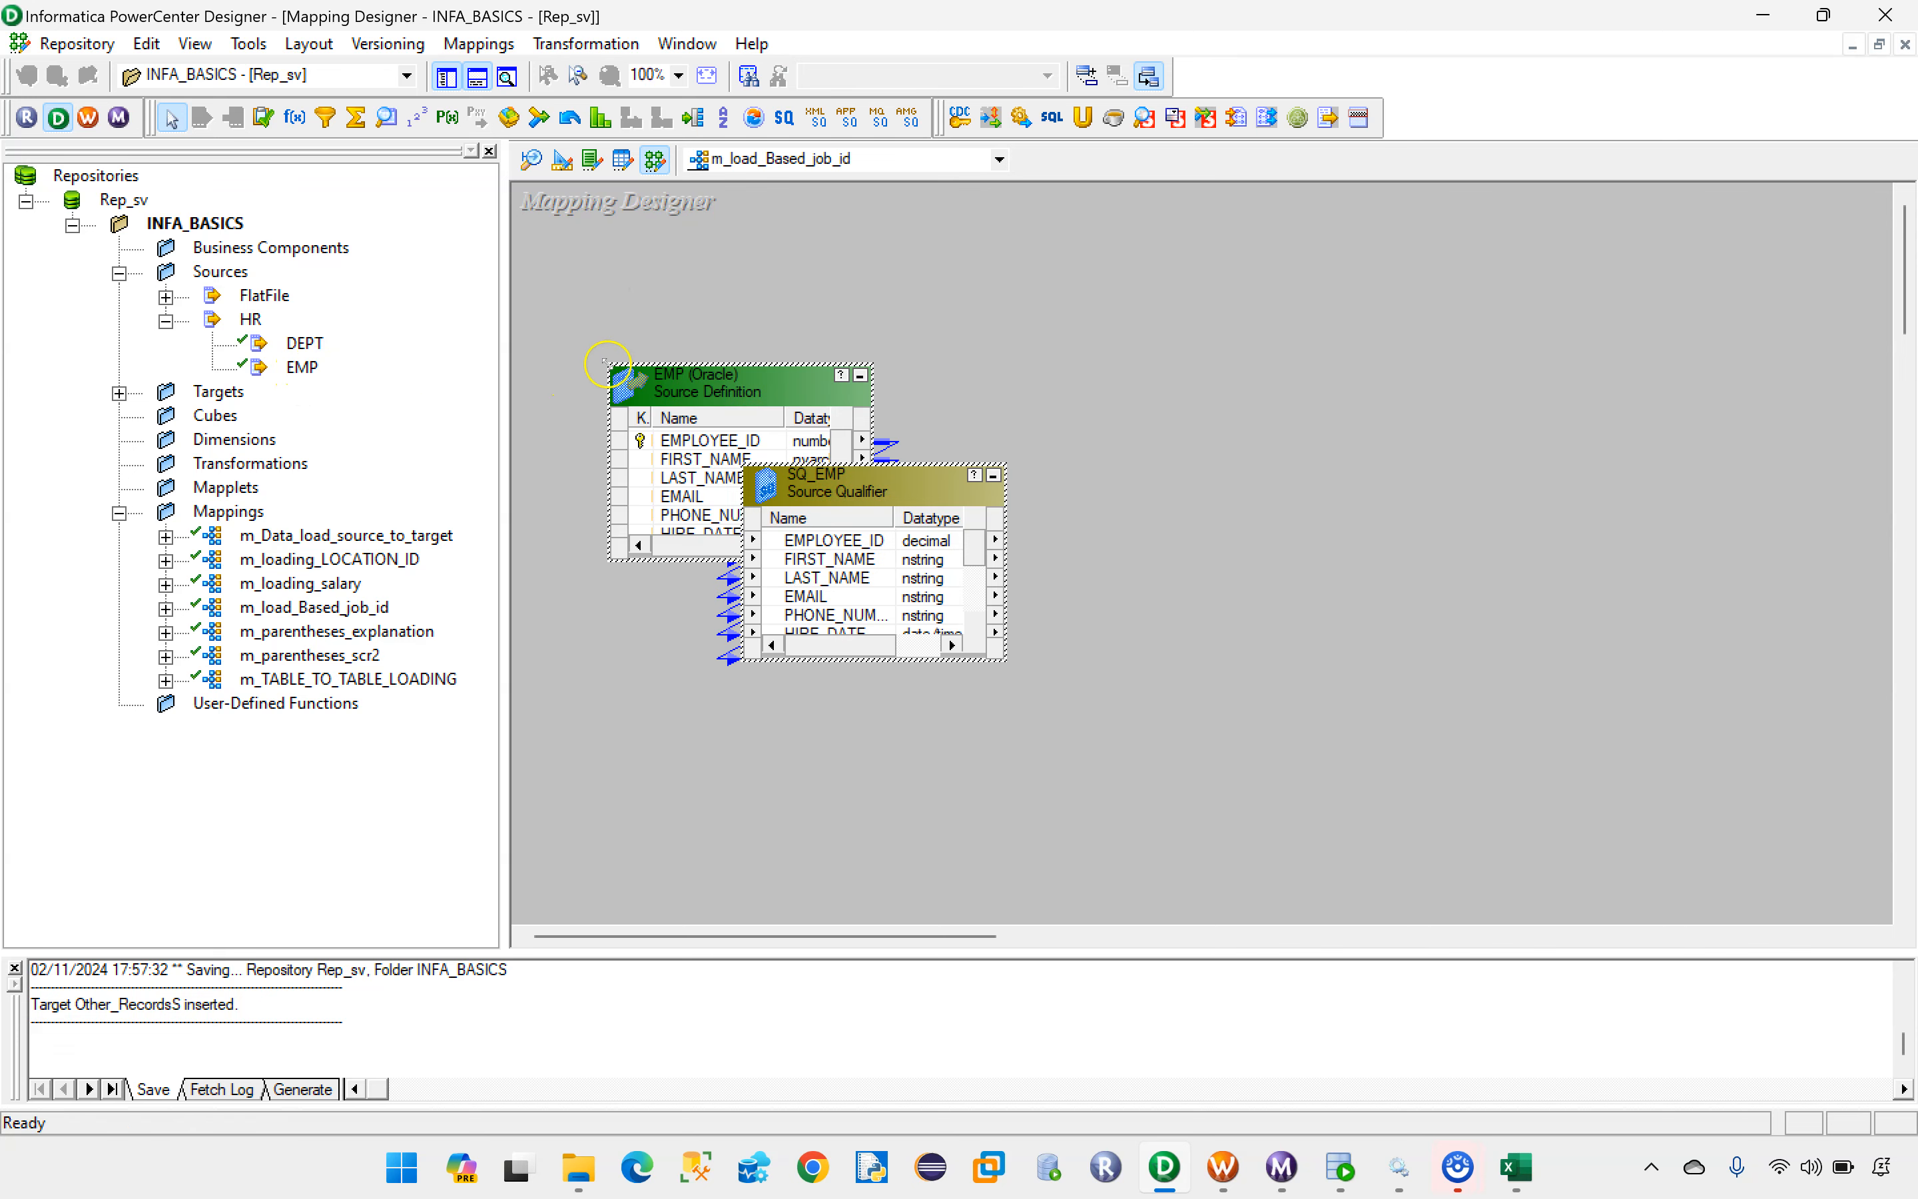
Step: Add the IT_PROGG, PU_CLERKk, ST_MANN and Other_RecordsS targets to the mapping, enlarging IT_PROGG and Other_RecordsS
click(118, 393)
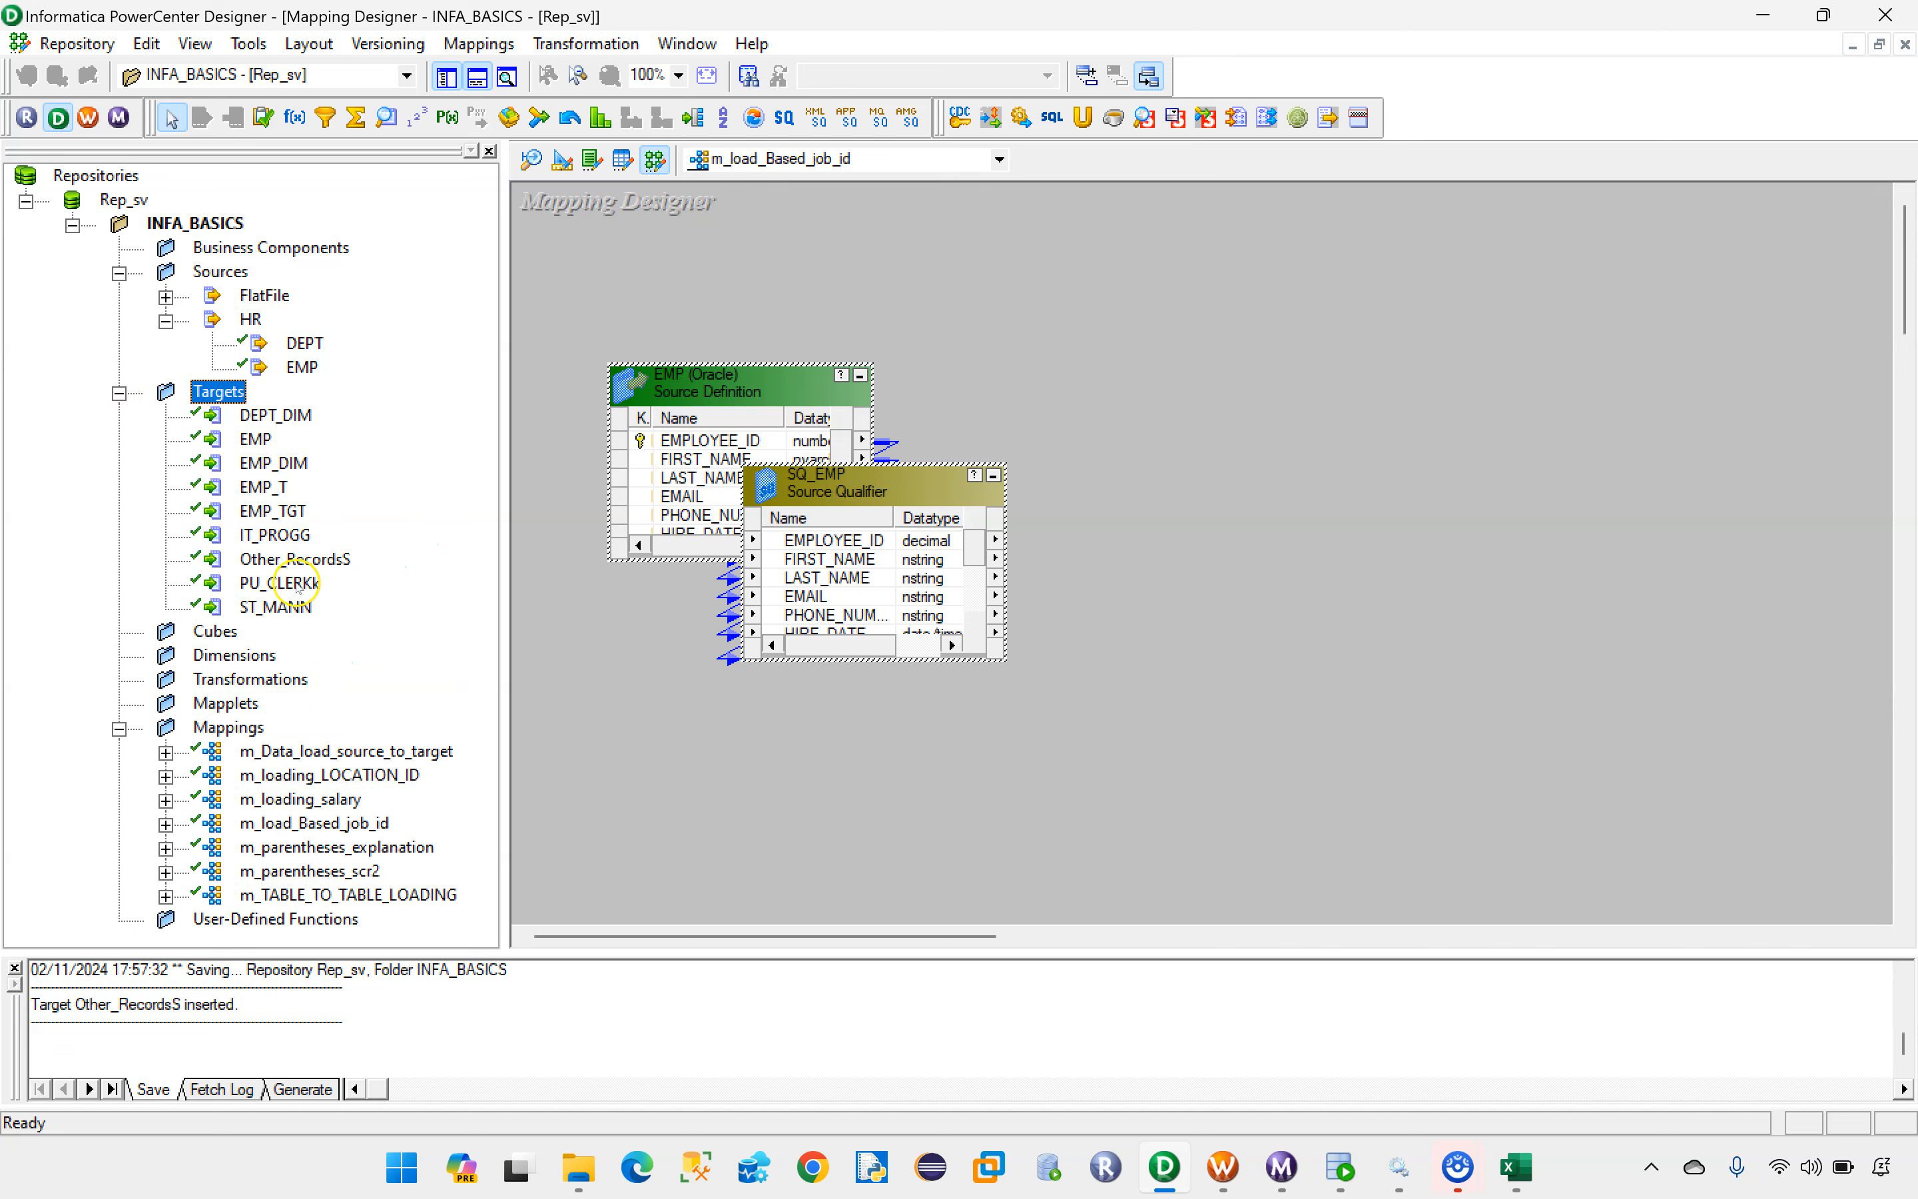
drag(272, 536, 1625, 345)
drag(279, 583, 1676, 594)
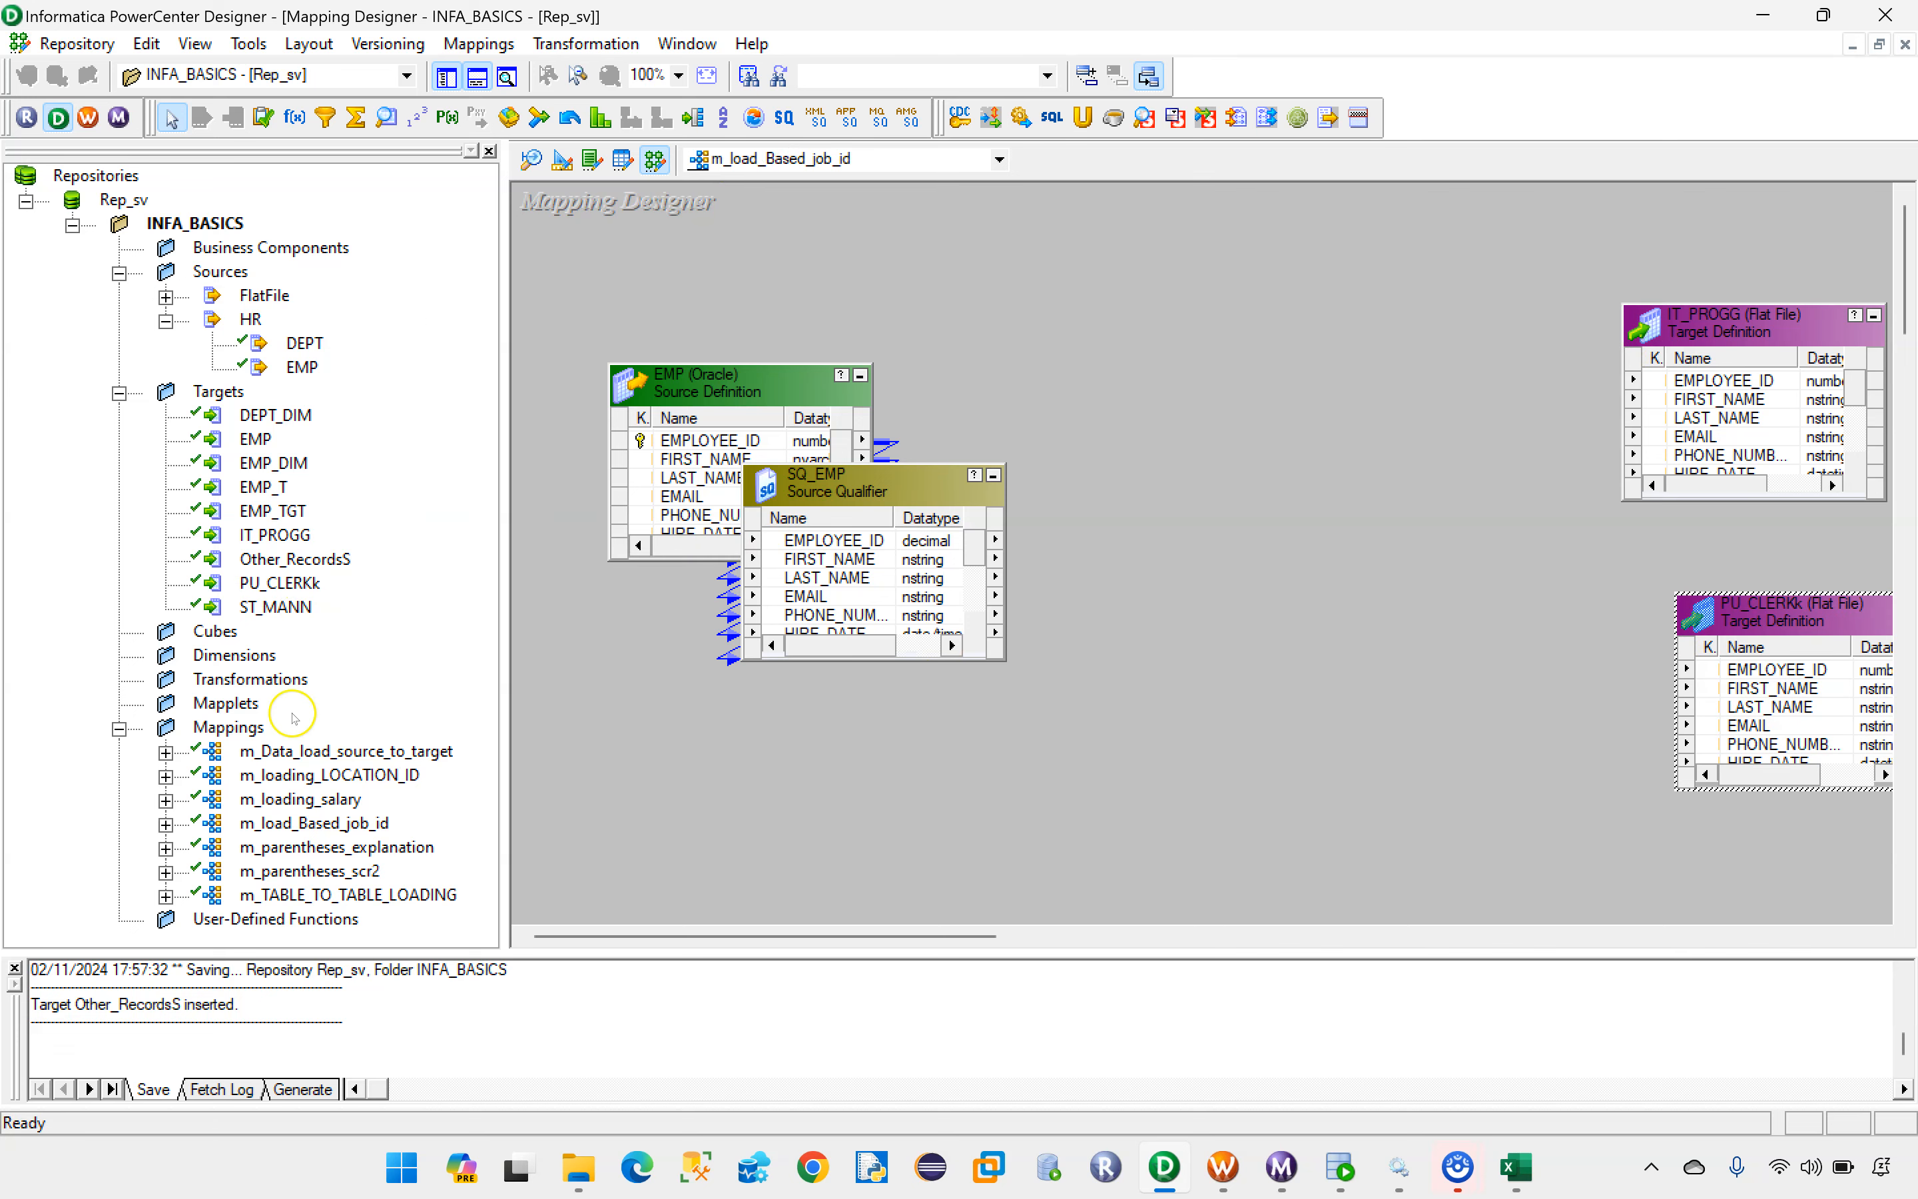
drag(257, 613, 1471, 723)
scroll(1376, 603, down, 3)
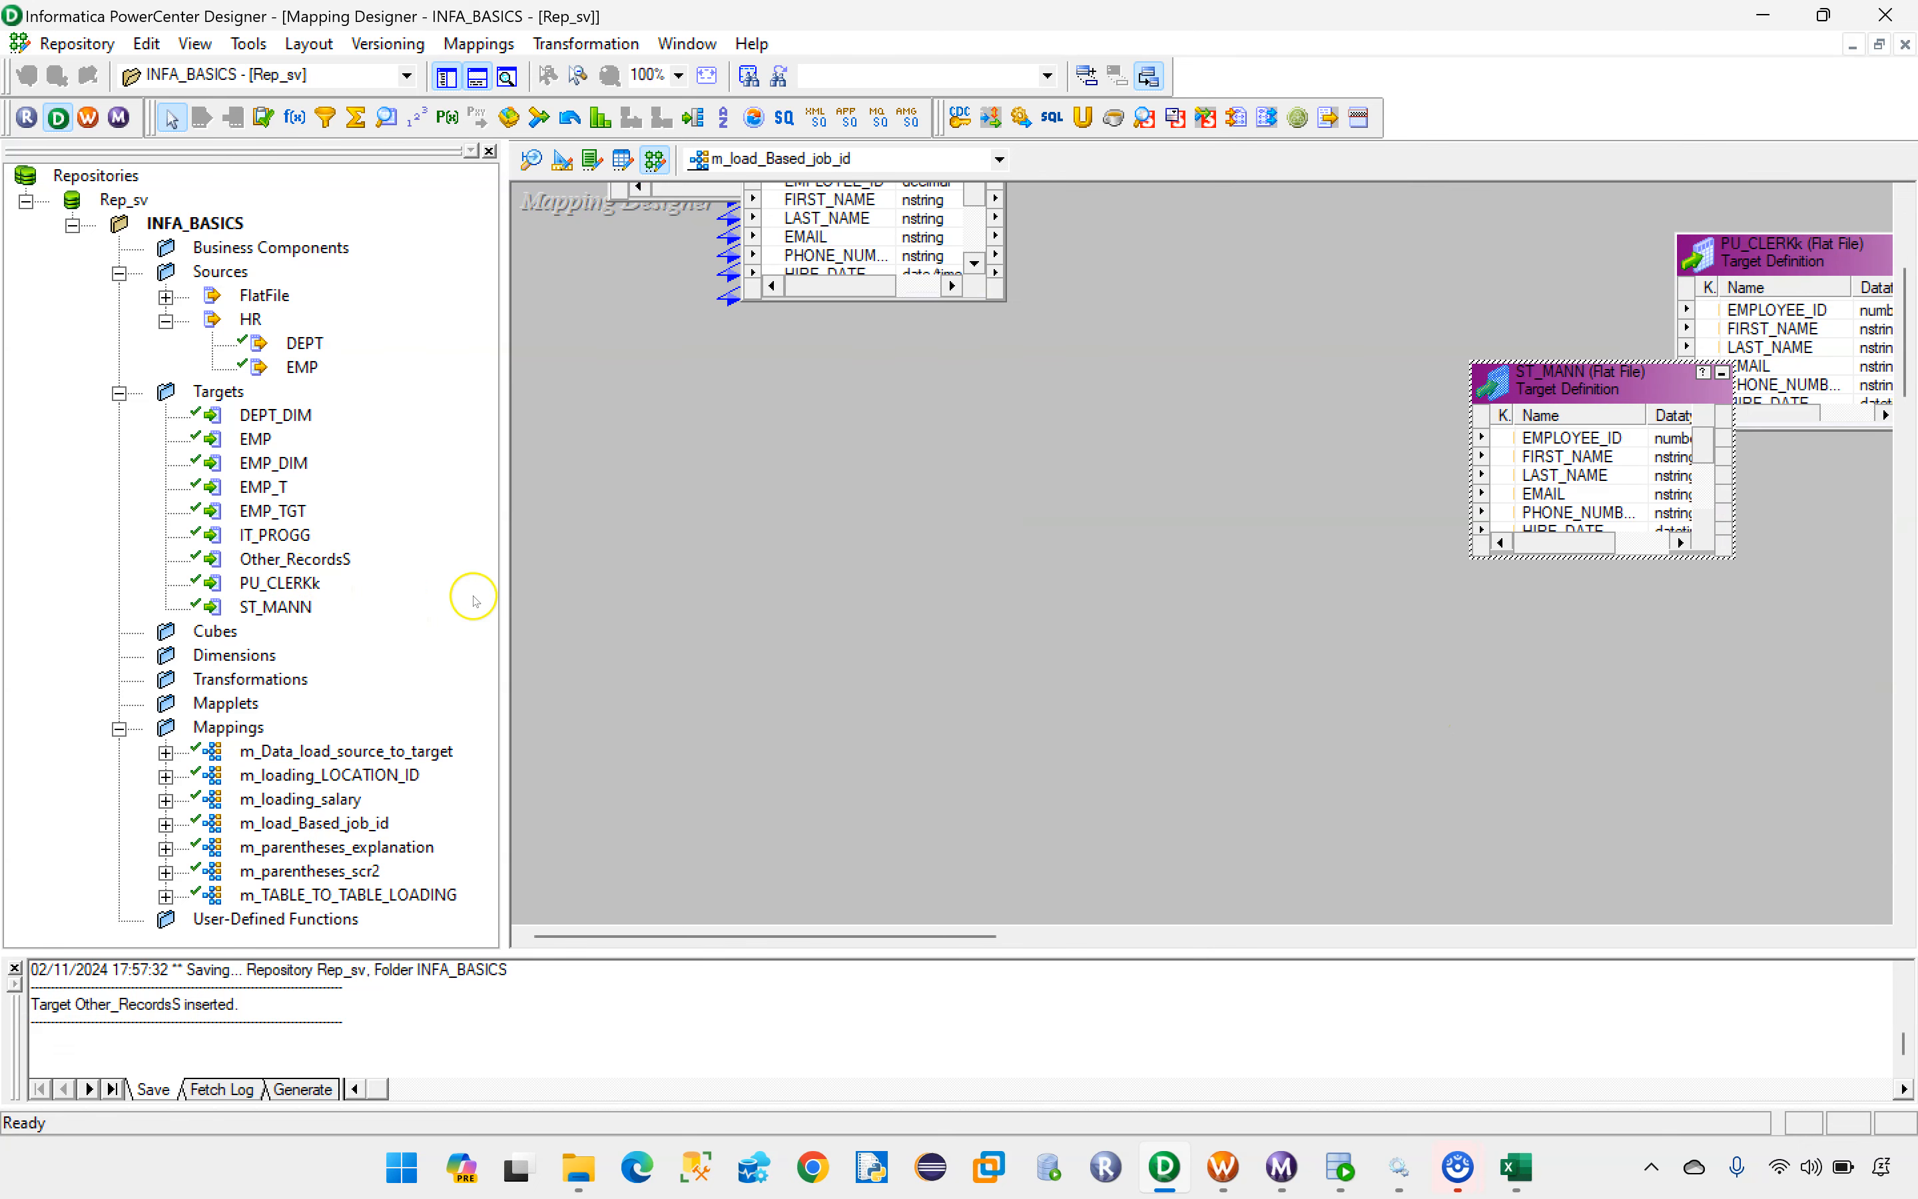
drag(289, 558, 1583, 698)
drag(1719, 702, 1738, 611)
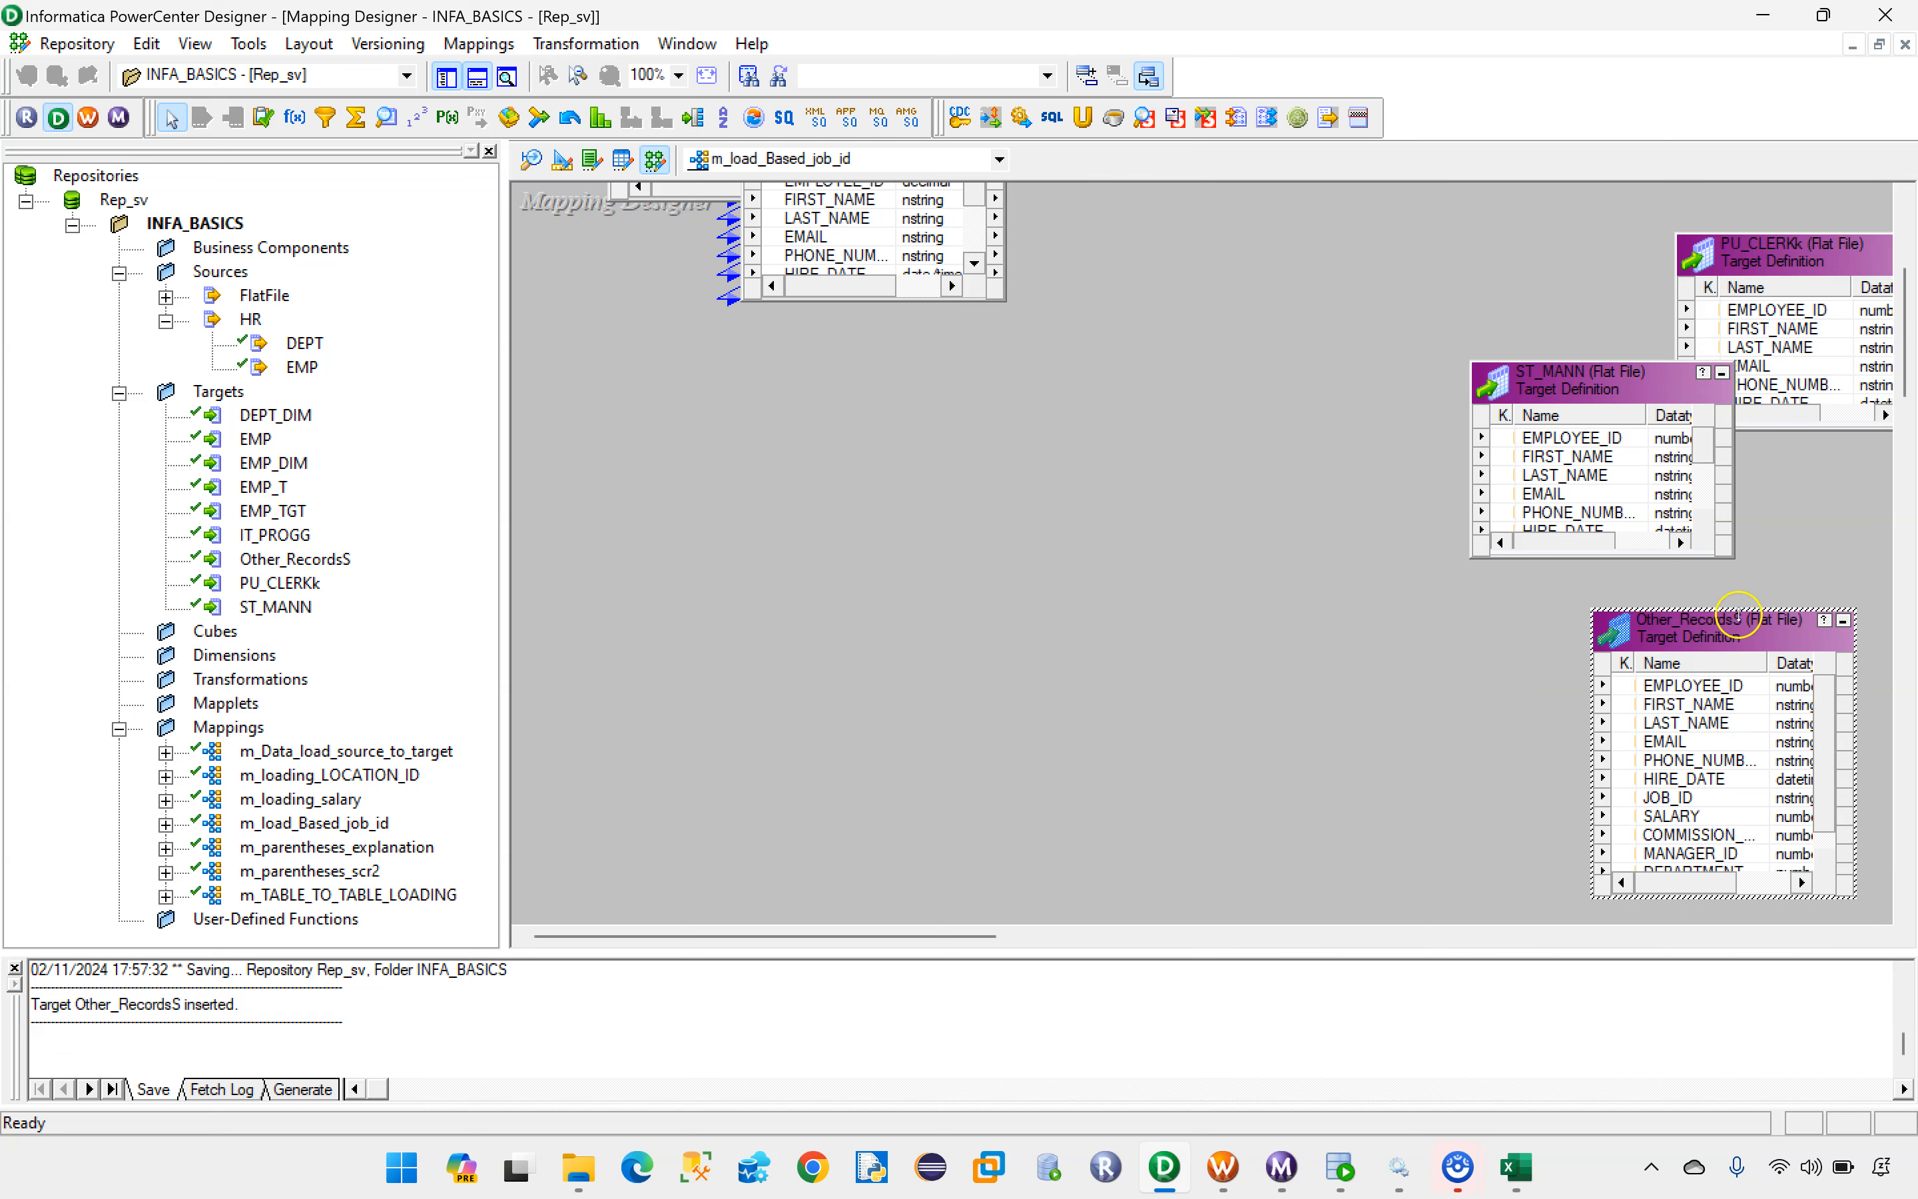
scroll(1814, 476, up, 3)
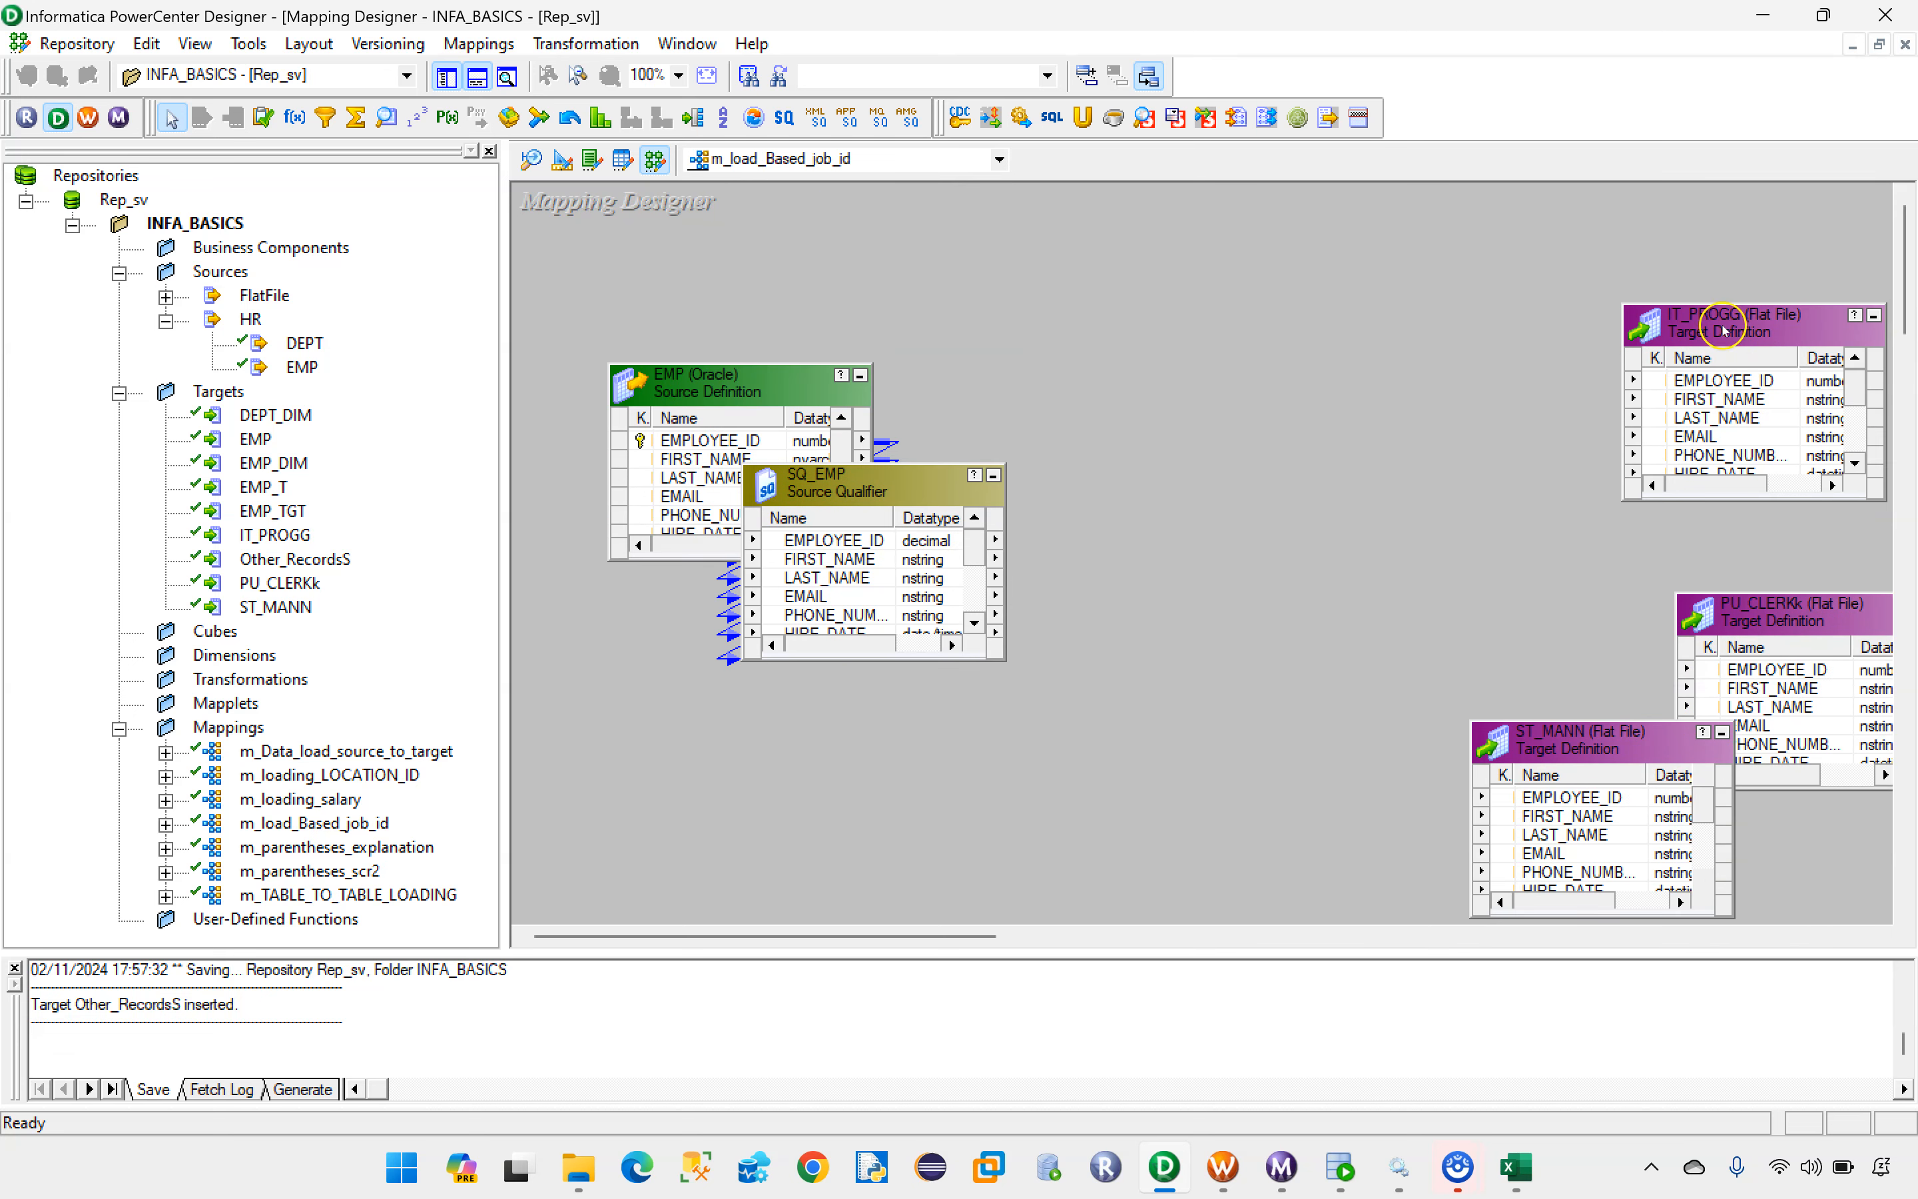
drag(1724, 314, 1726, 214)
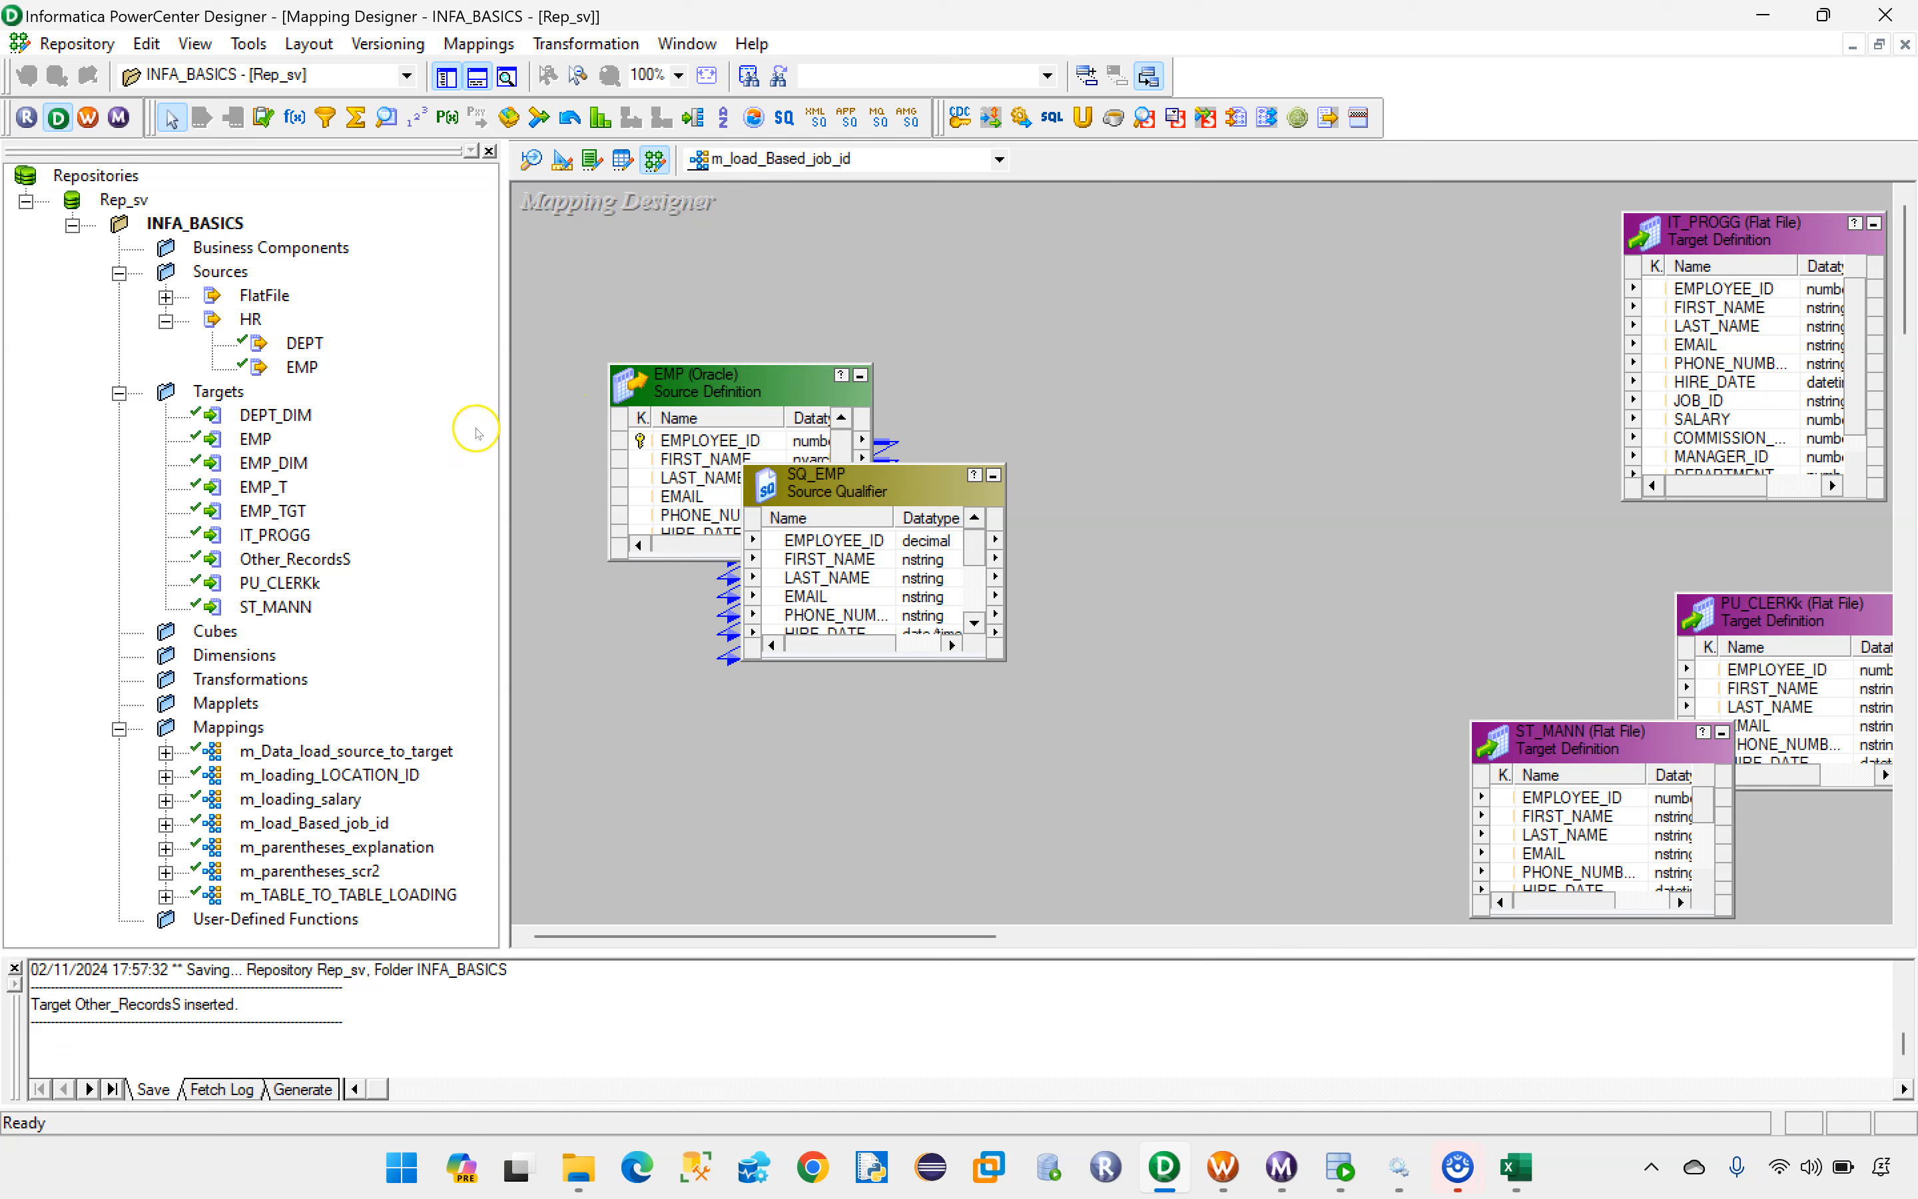
Step: Add an Expression transformation beside SQ_EMP and arrange the EMP source and SQ_EMP side by side with all their ports showing
drag(506, 421, 360, 408)
drag(528, 489, 586, 411)
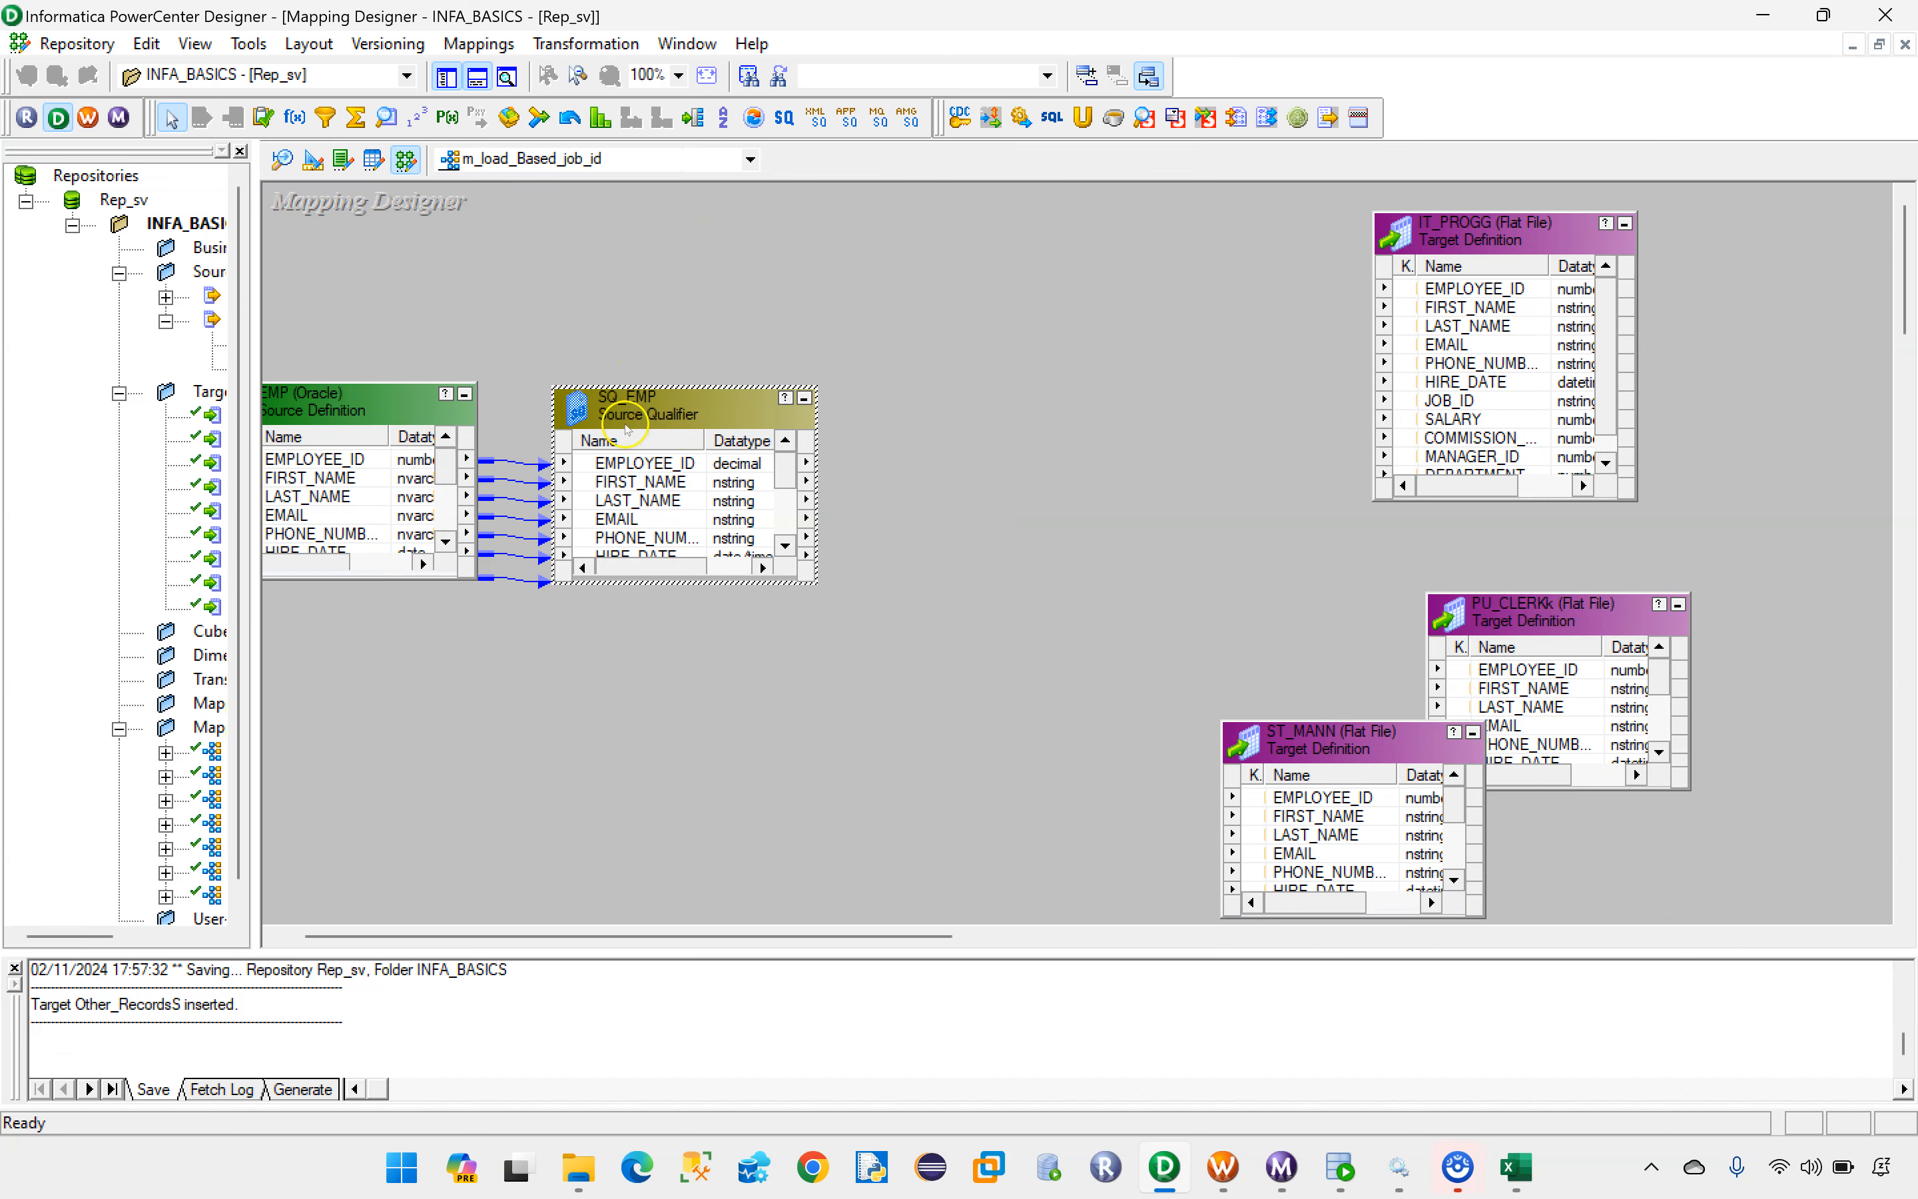
click(291, 124)
drag(849, 397, 1137, 646)
drag(679, 392, 664, 258)
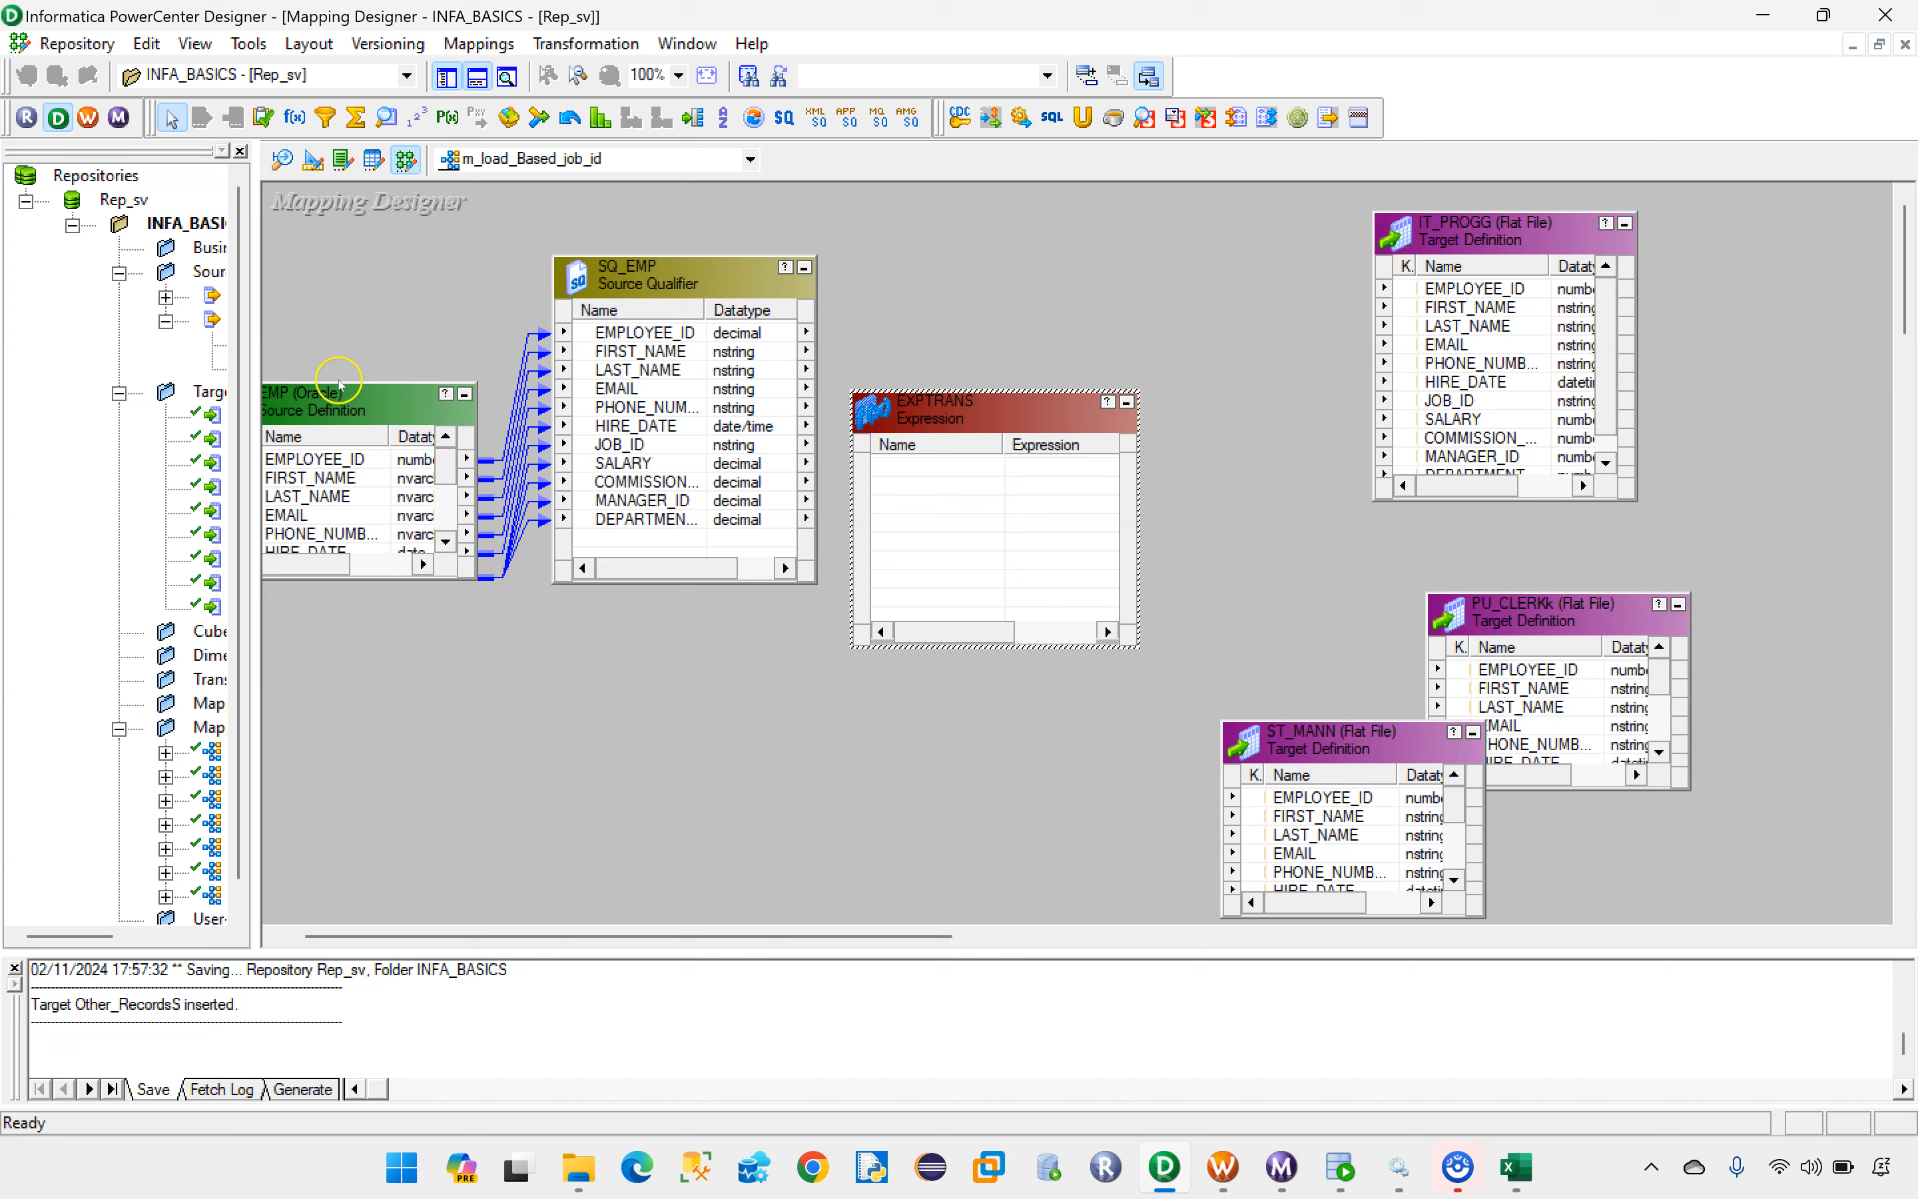
drag(338, 390, 341, 278)
Step: Link all SQ_EMP ports, EMPLOYEE_ID through DEPARTMENT_ID, into the Expression transformation and resize it beside SQ_EMP to show every port
click(619, 340)
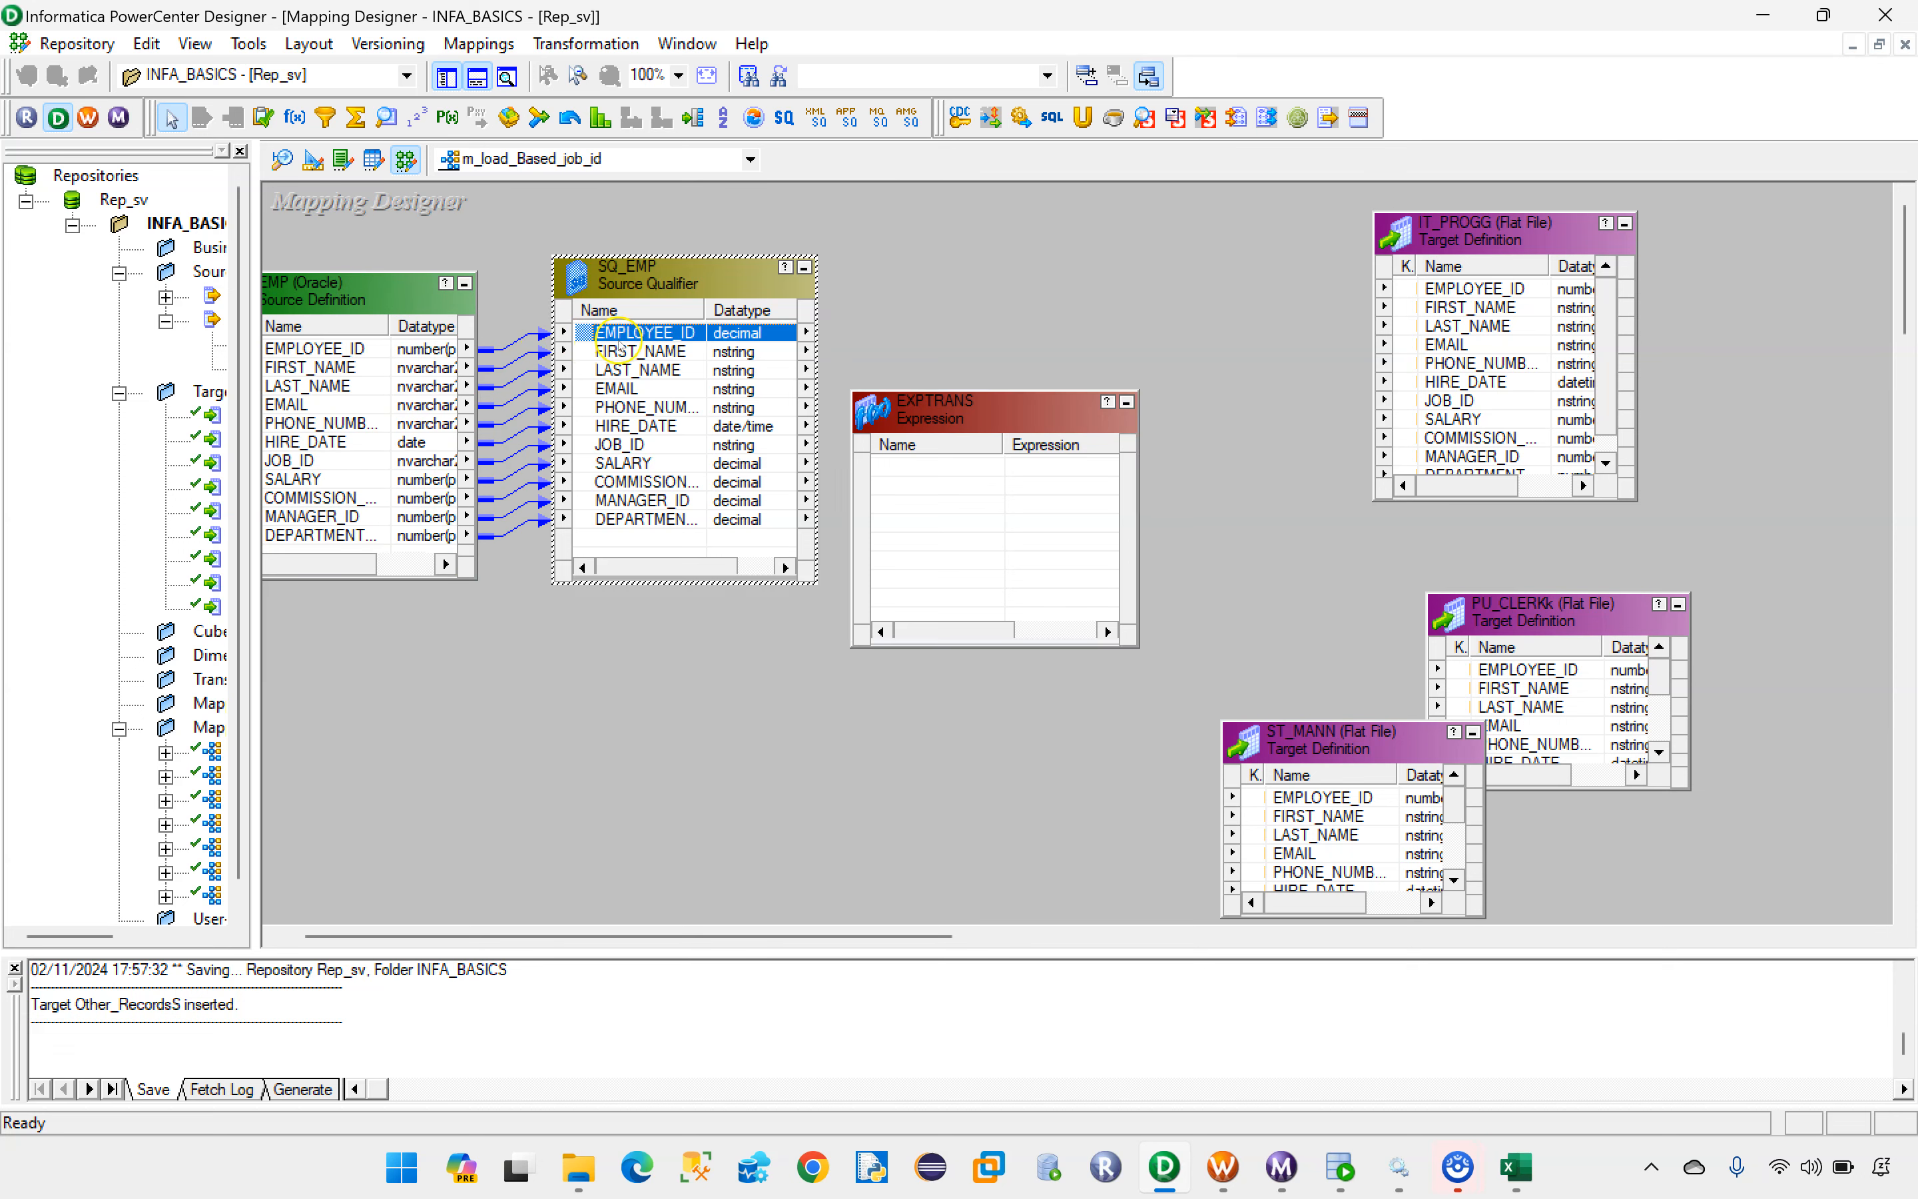
shift+click(643, 516)
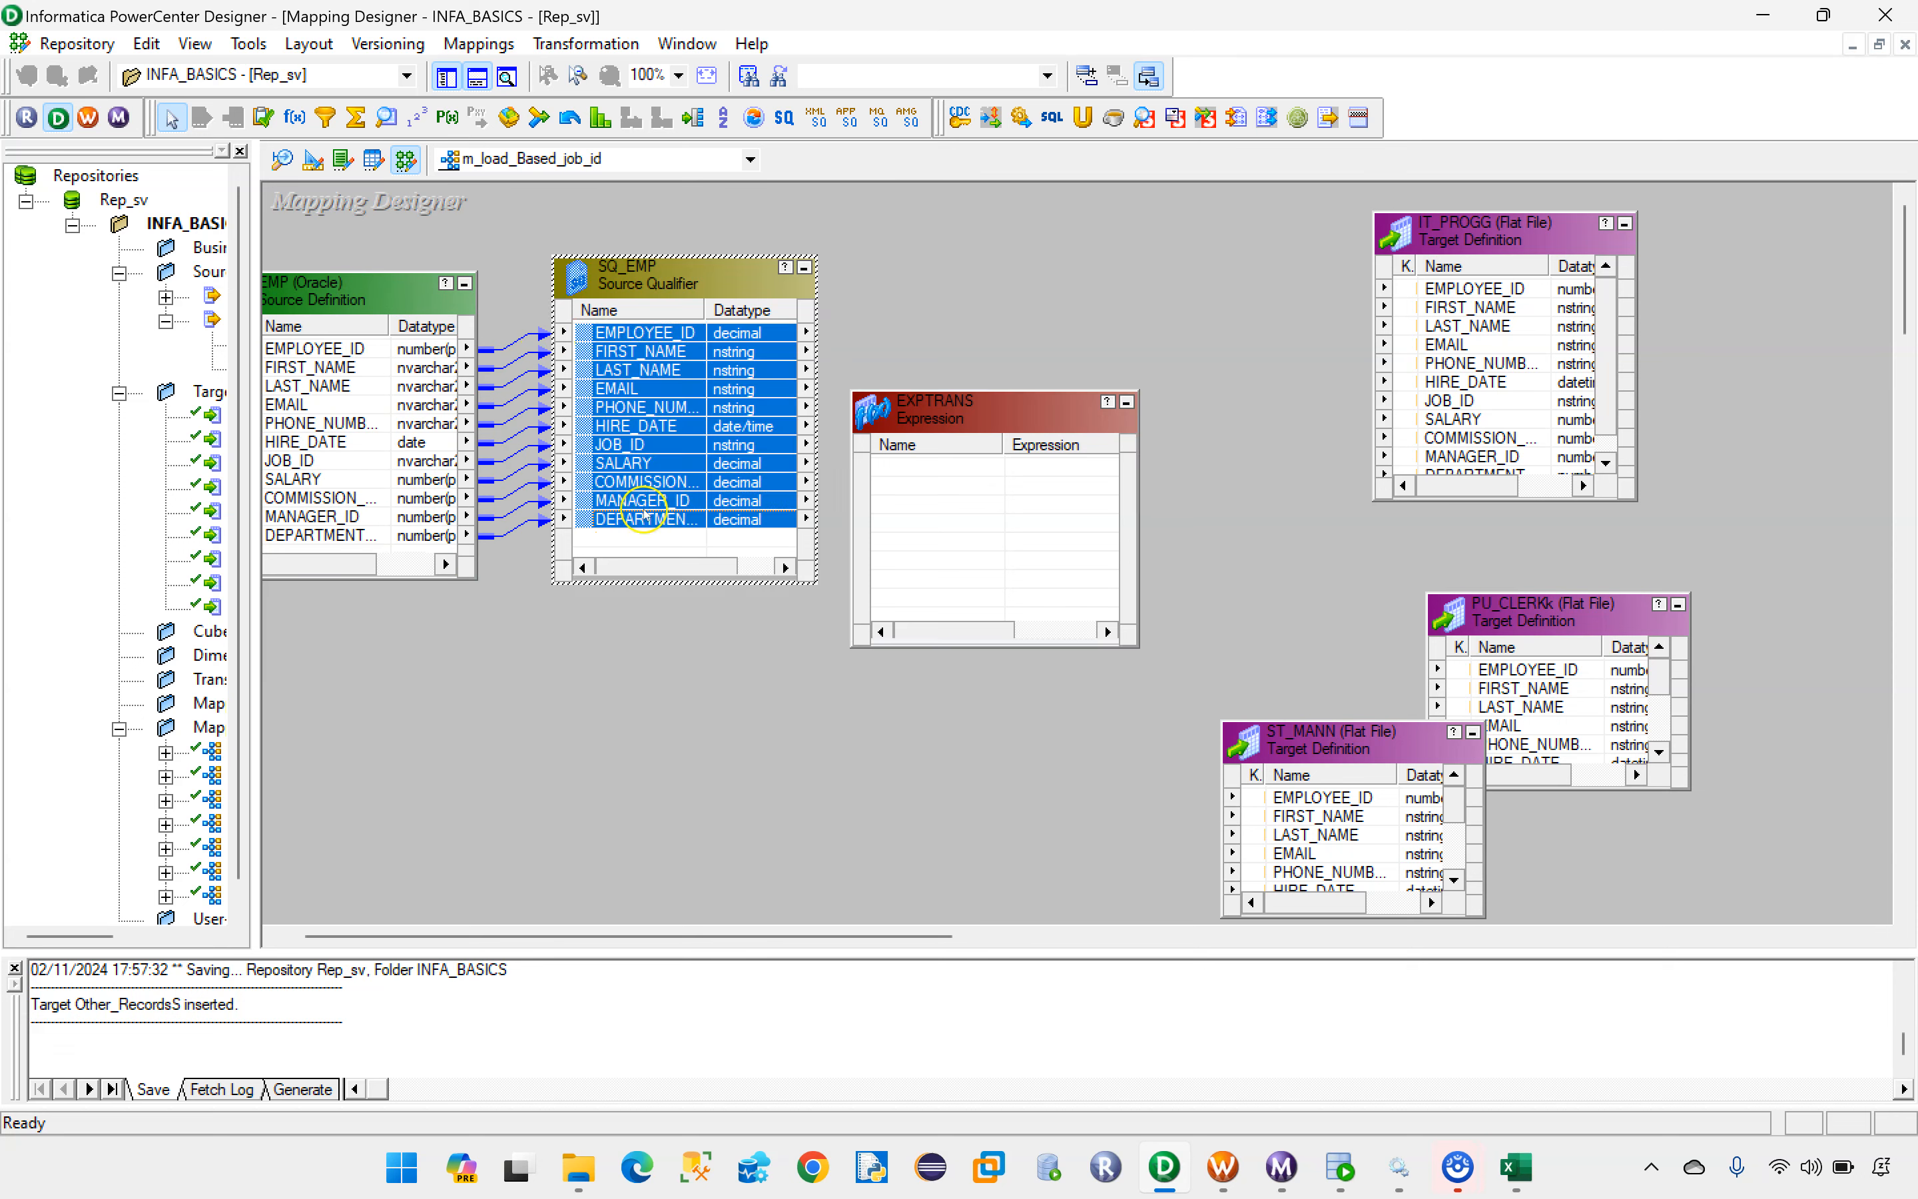
drag(610, 337, 897, 470)
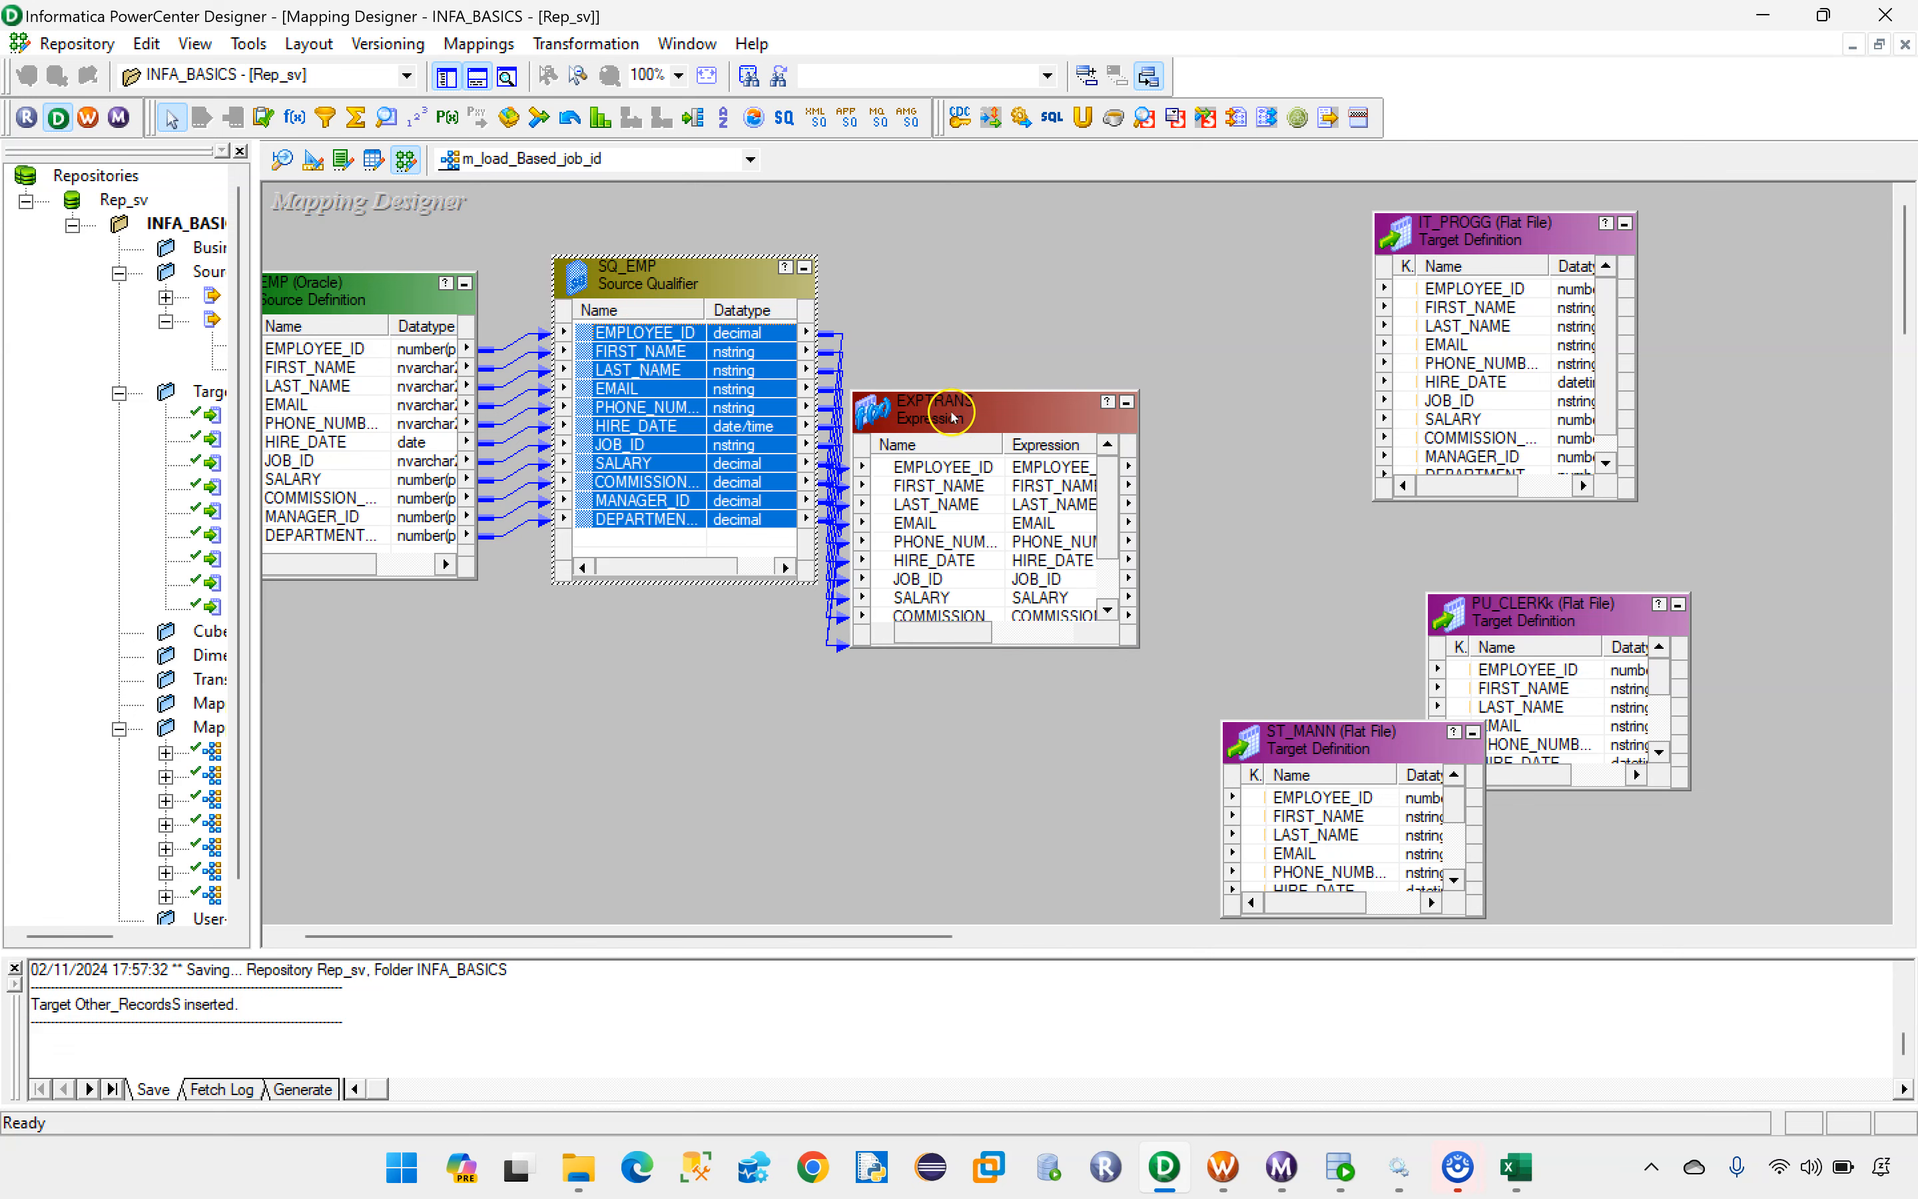
drag(985, 391, 949, 282)
mouse_move(1048, 620)
mouse_down()
mouse_move(1054, 580)
mouse_move(1040, 605)
mouse_up()
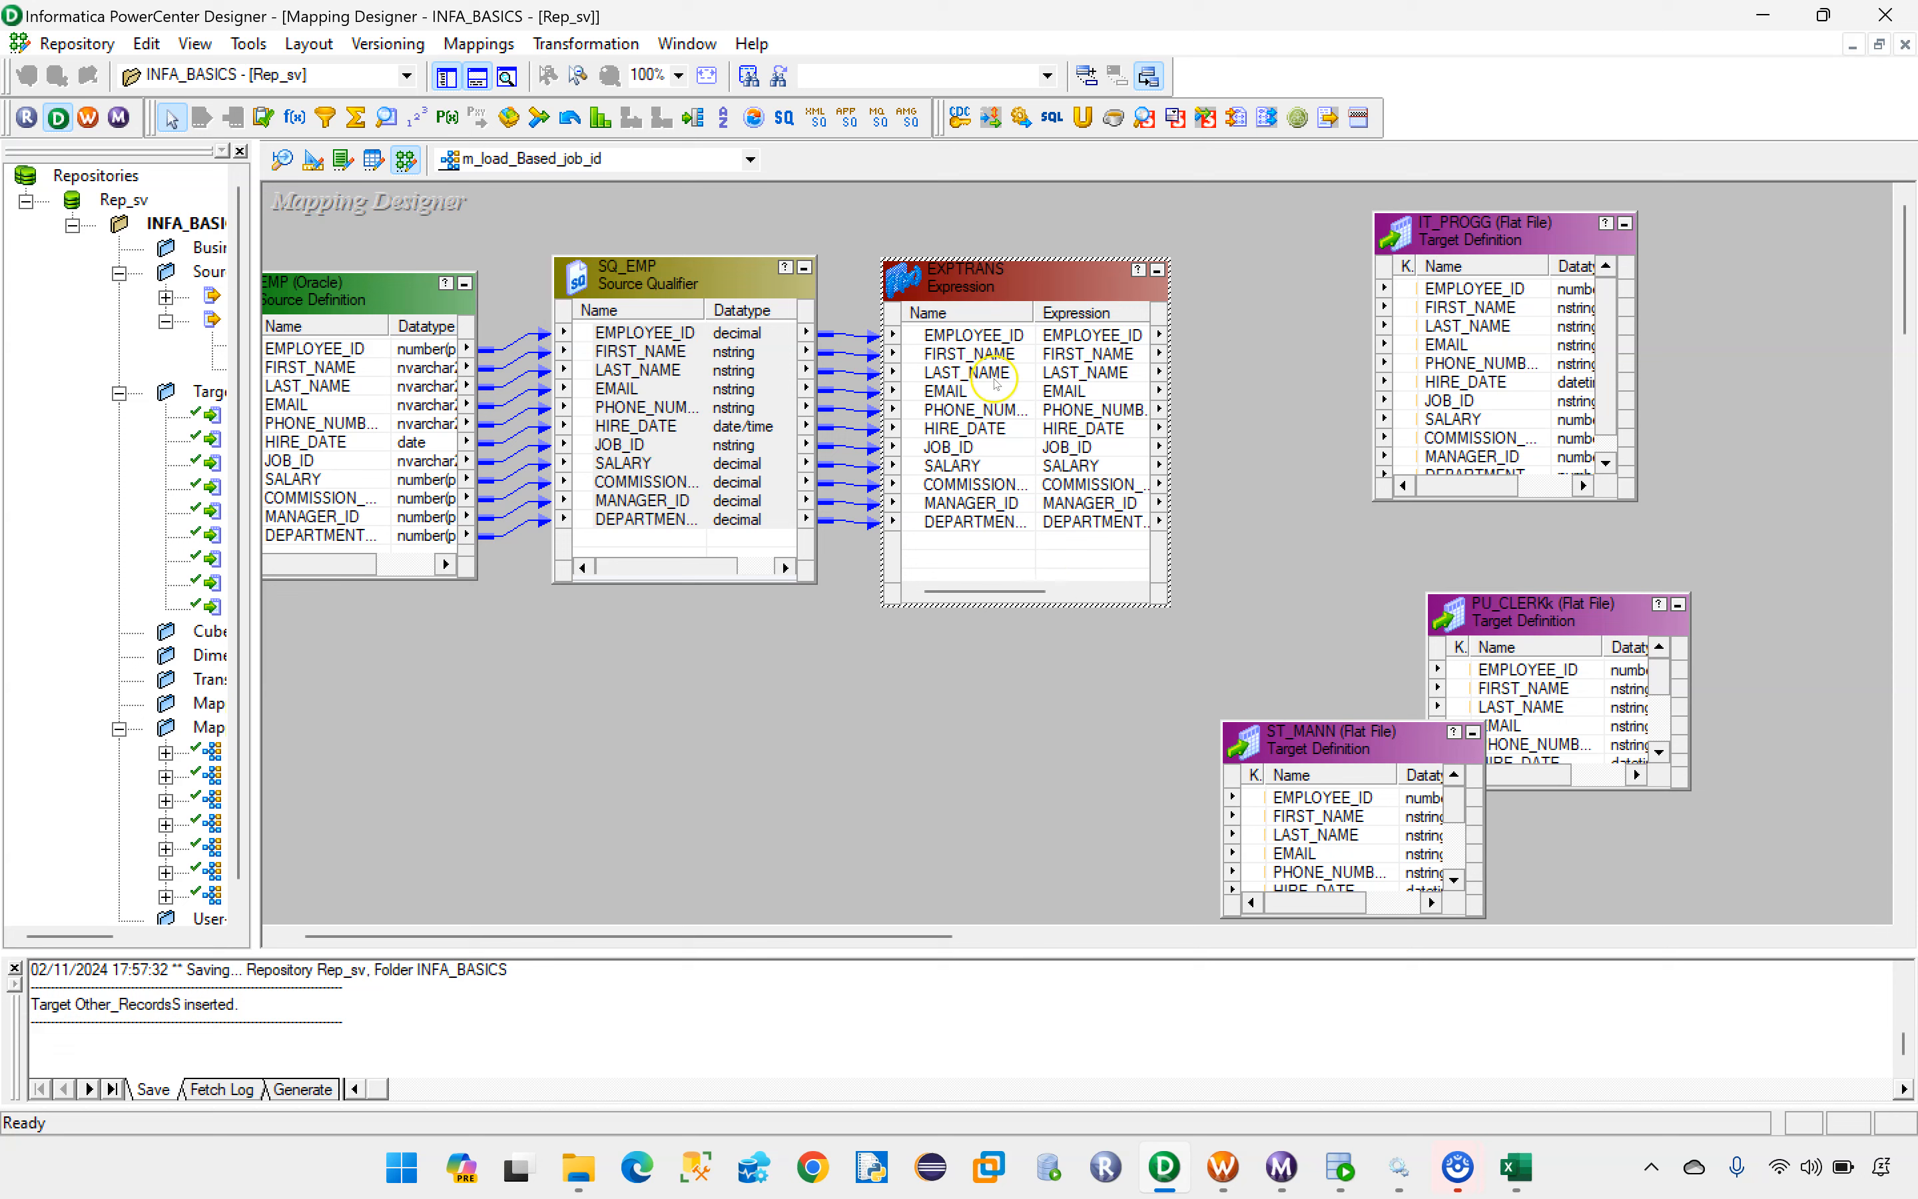
Step: Move the IT_PROGG, PU_CLERKk, ST_MANN and Other_RecordsS targets into one column away from the Expression transformation
drag(1451, 229, 1694, 208)
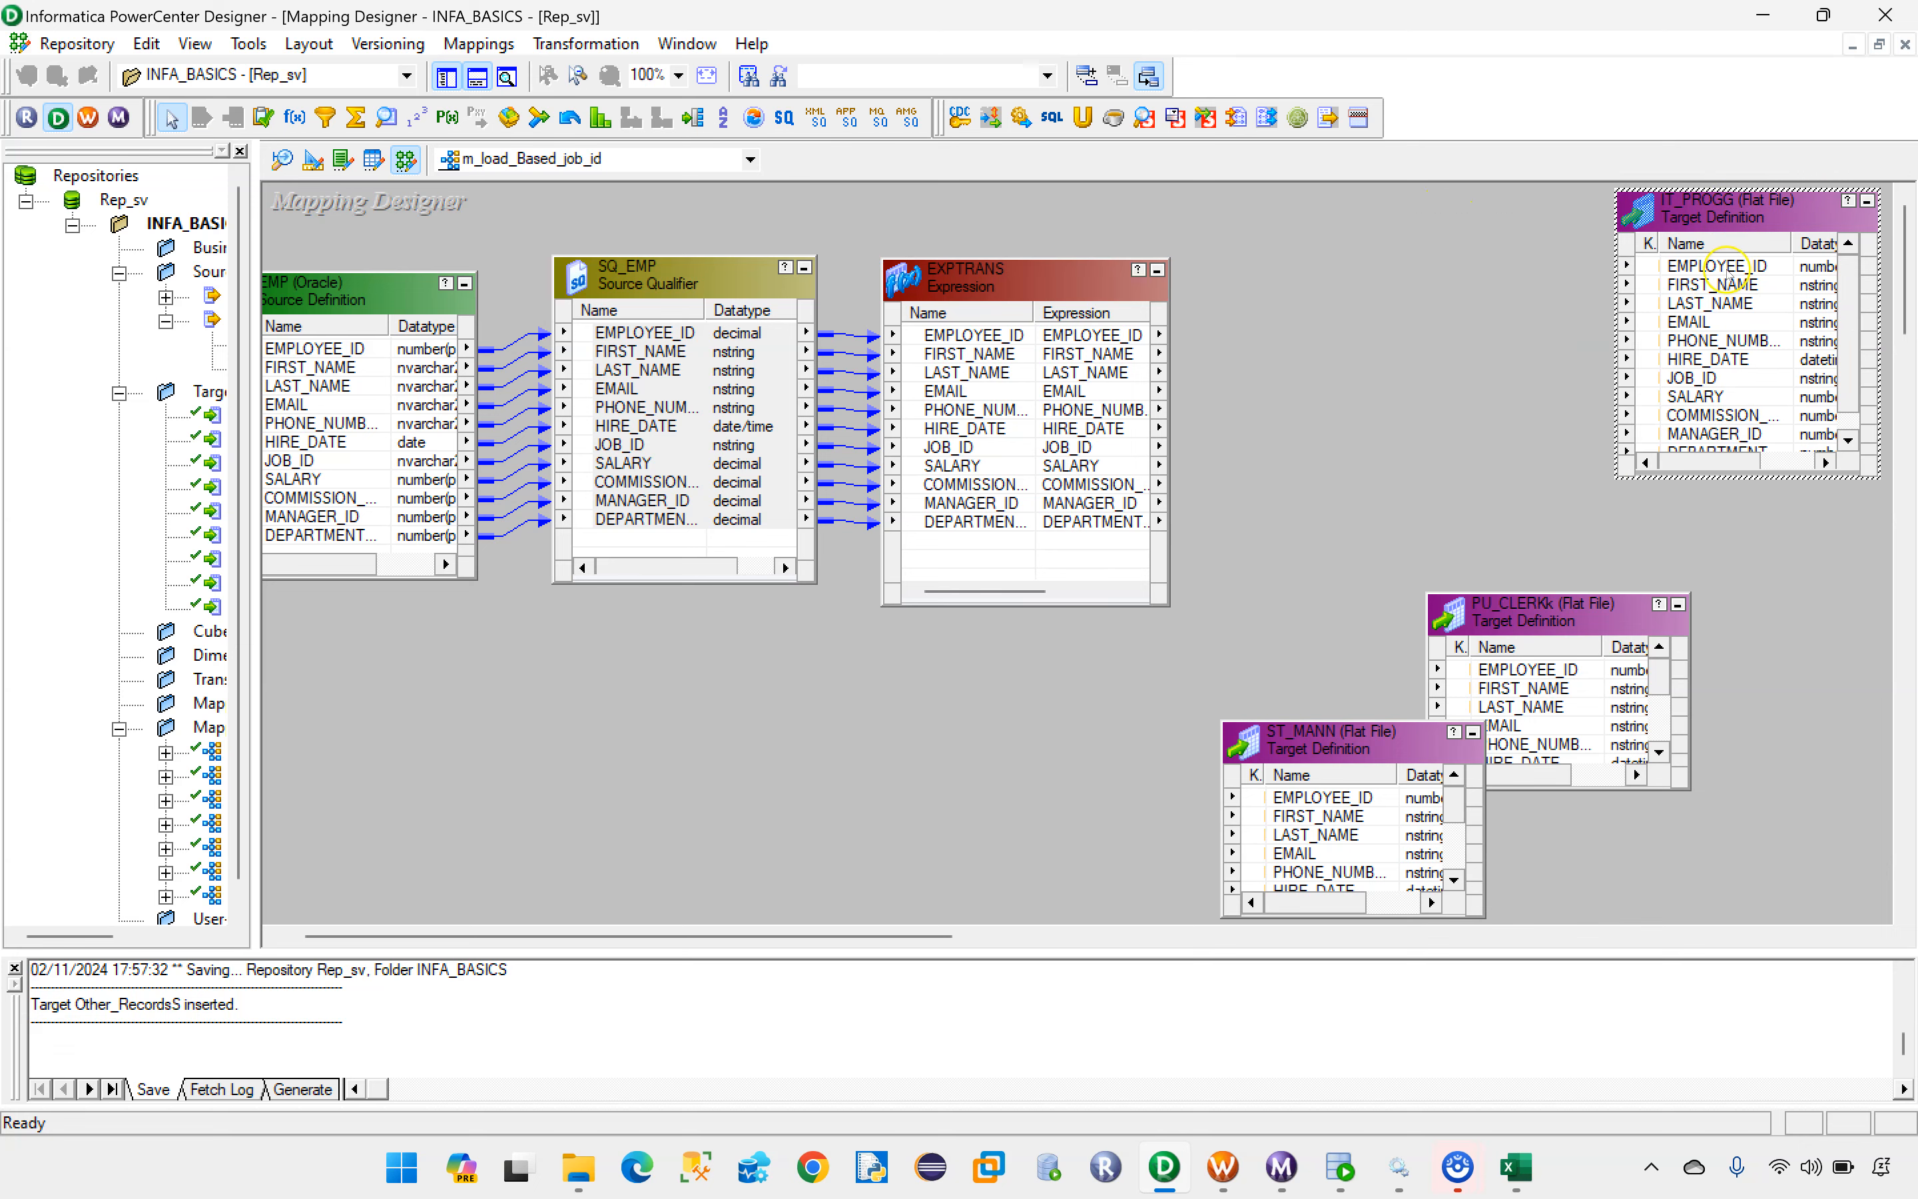
drag(1517, 594, 1742, 554)
scroll(1885, 407, down, 3)
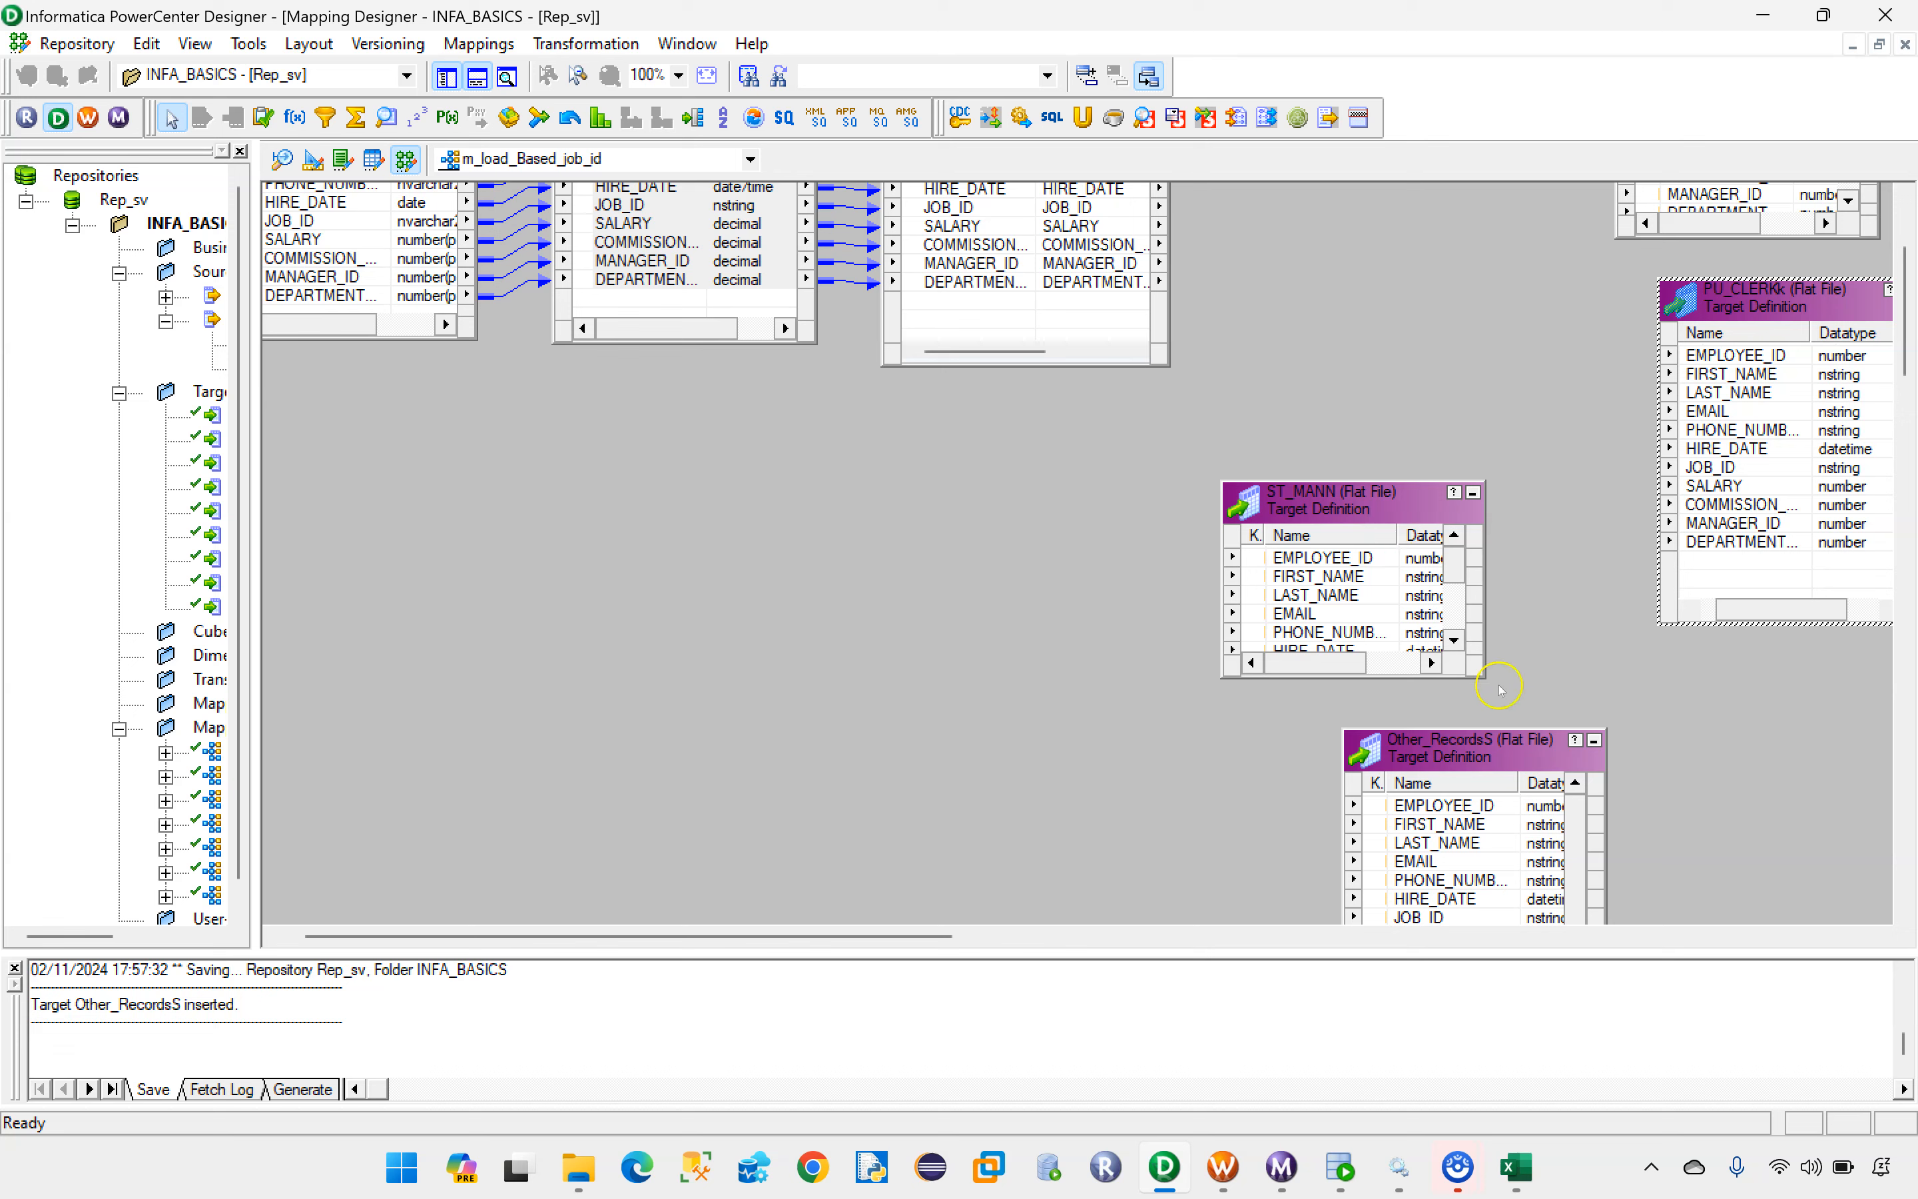
drag(1339, 500, 1735, 558)
drag(1905, 301, 1905, 384)
drag(1367, 246, 1731, 575)
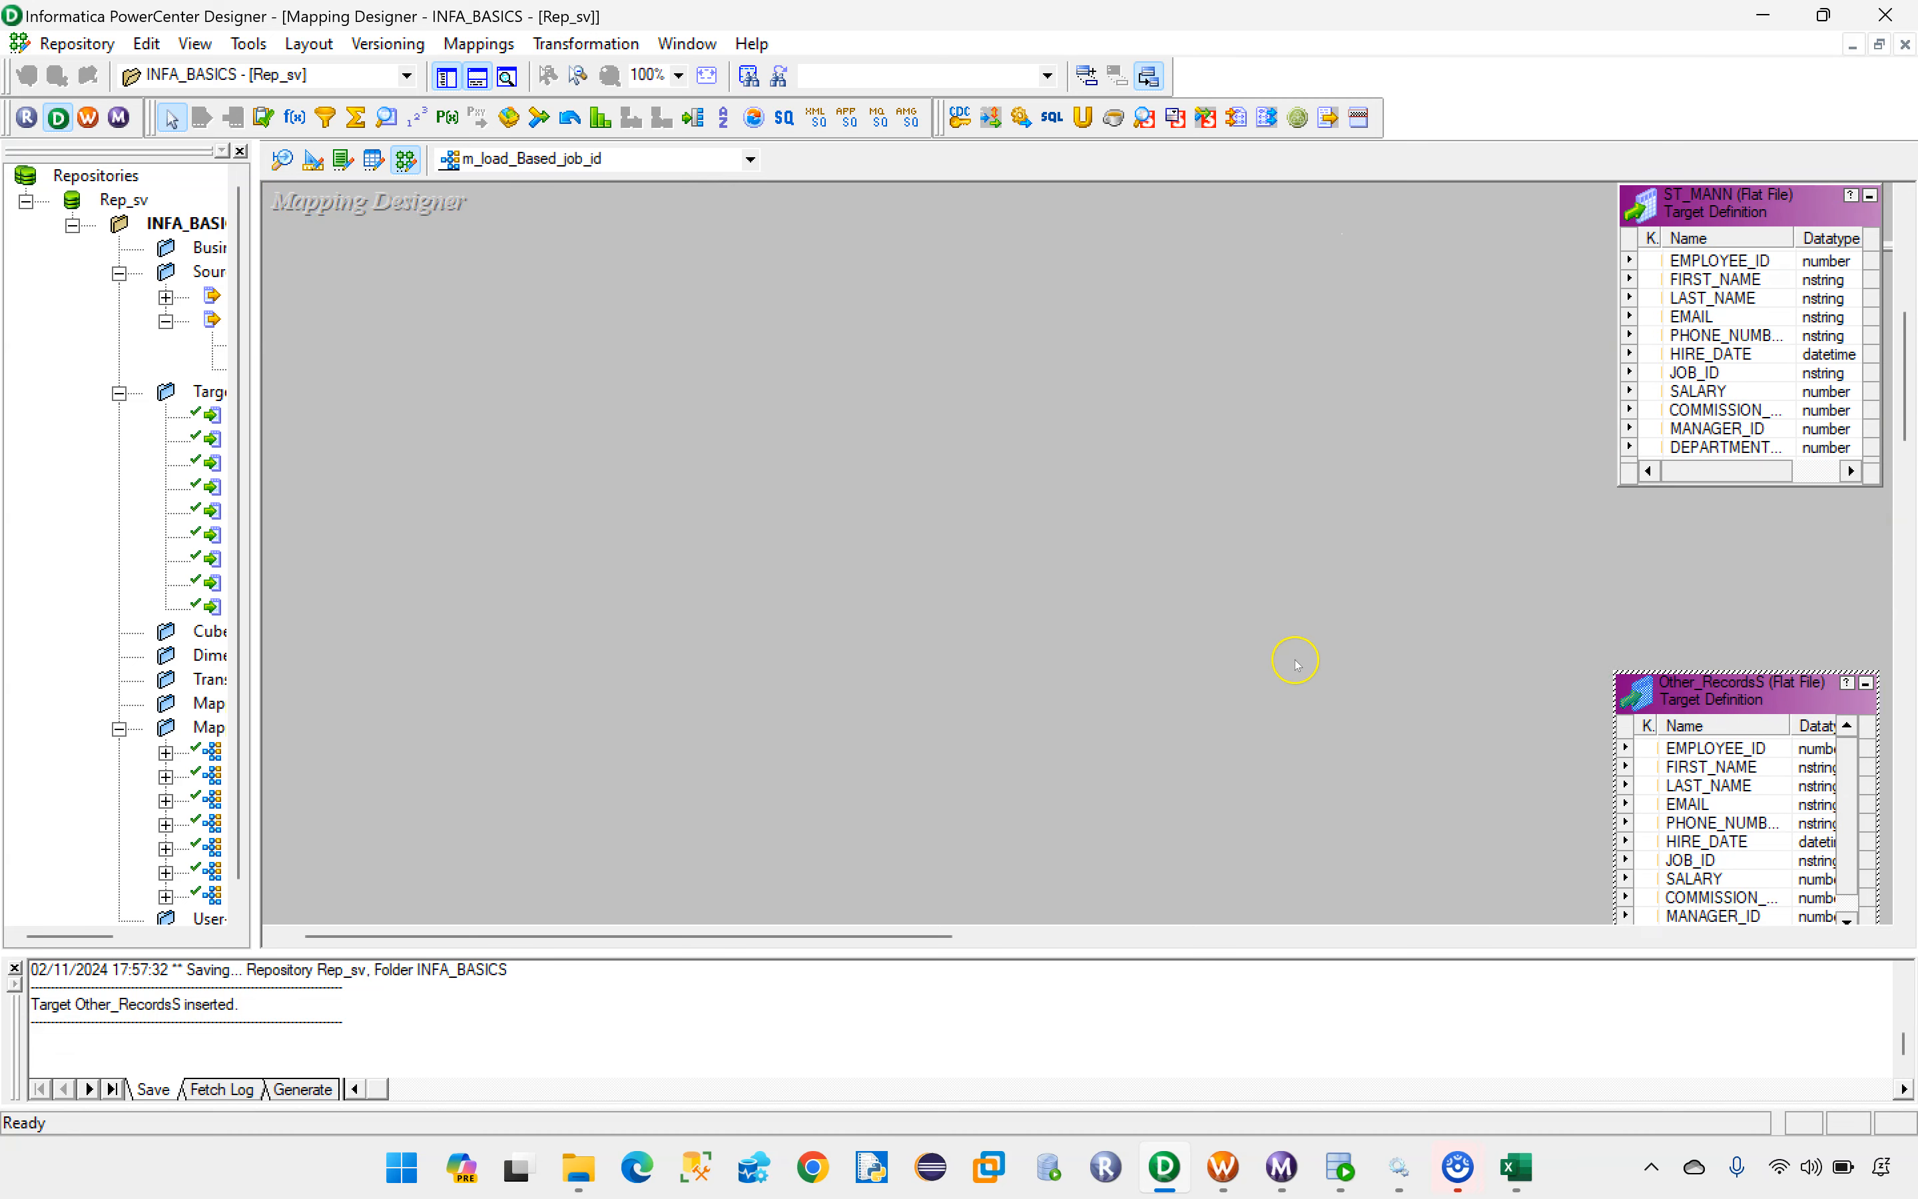
Step: Add a Filter transformation between EXPTRANS and the targets and link all EXPTRANS ports into it
scroll(1296, 664, up, 8)
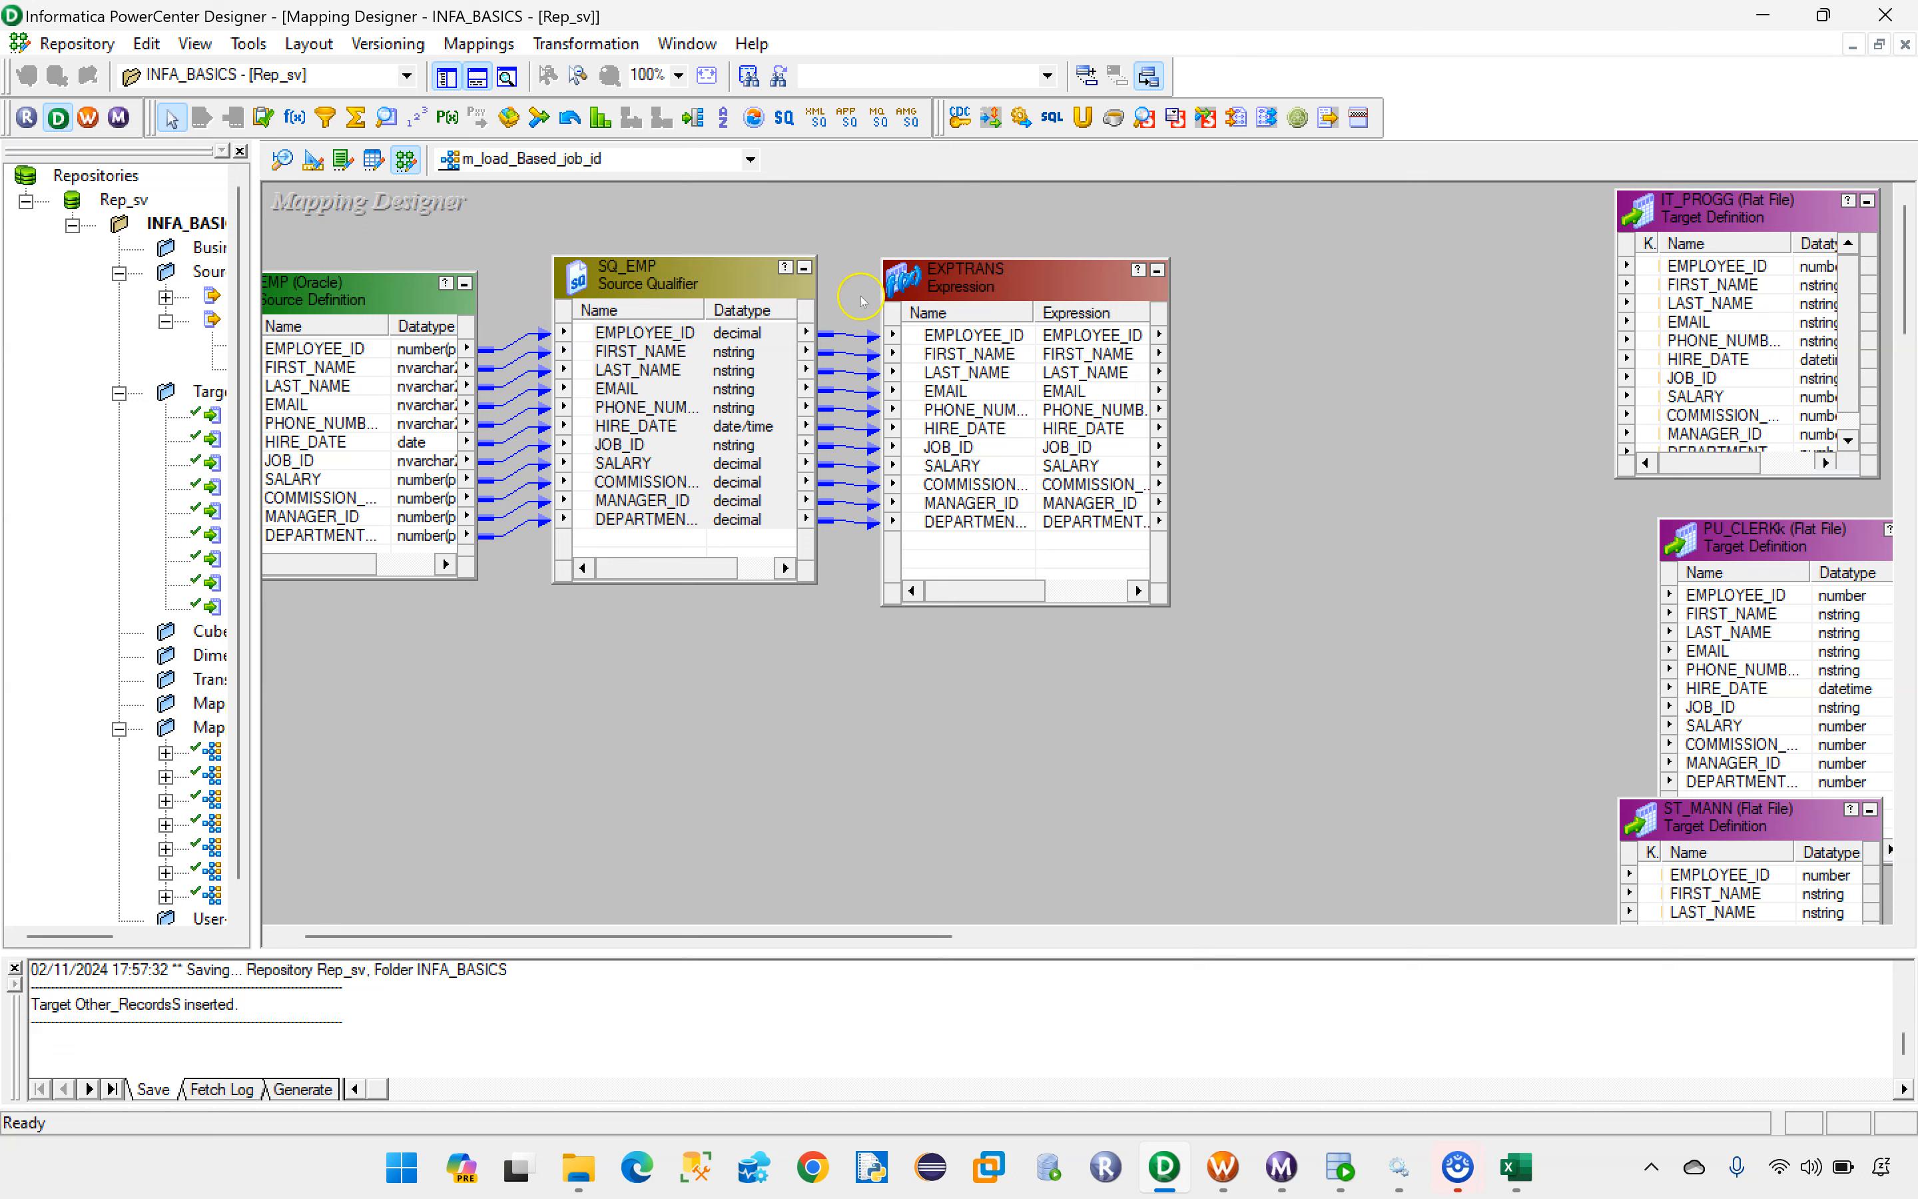
click(326, 118)
mouse_move(1234, 303)
mouse_down()
mouse_move(1430, 676)
mouse_move(1569, 718)
mouse_up()
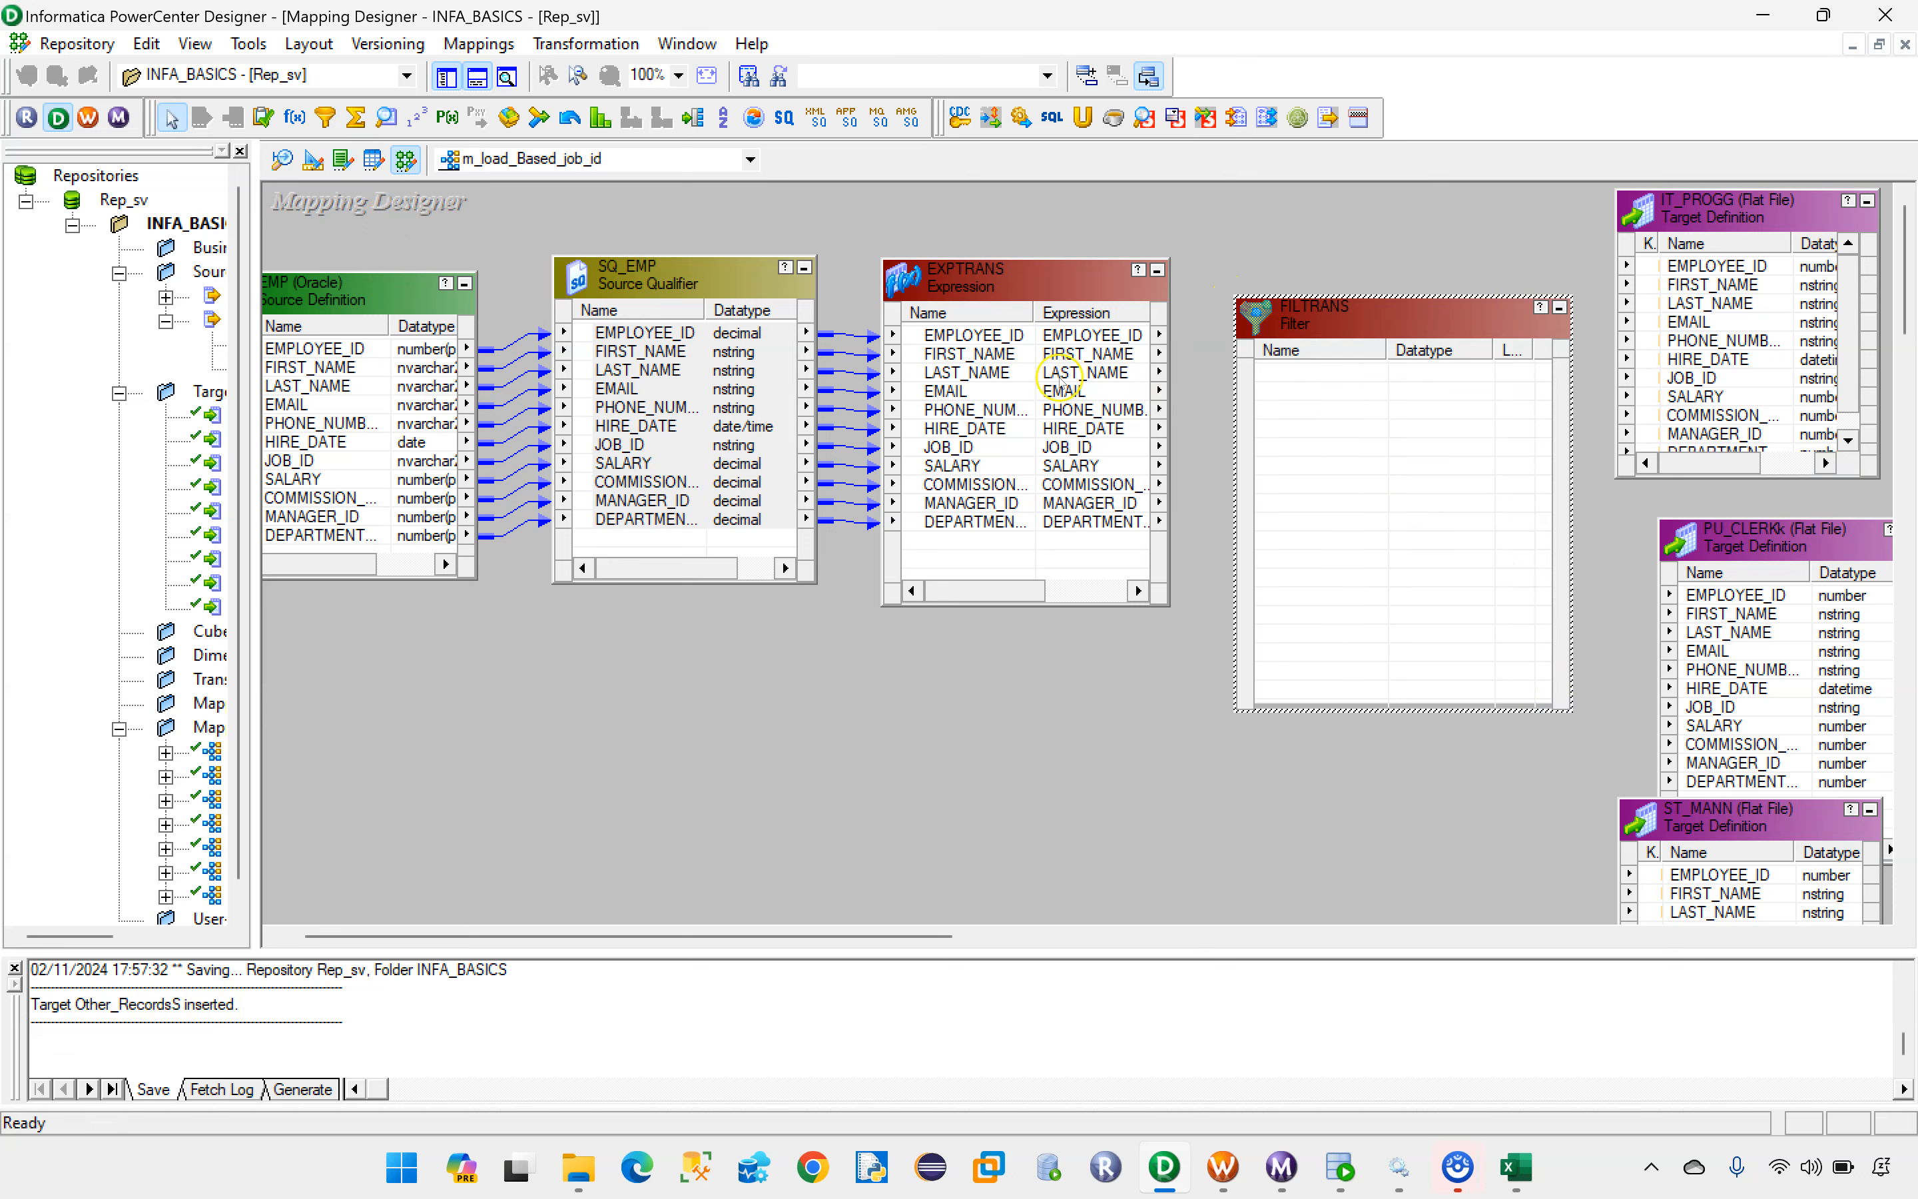
click(989, 337)
shift+click(974, 521)
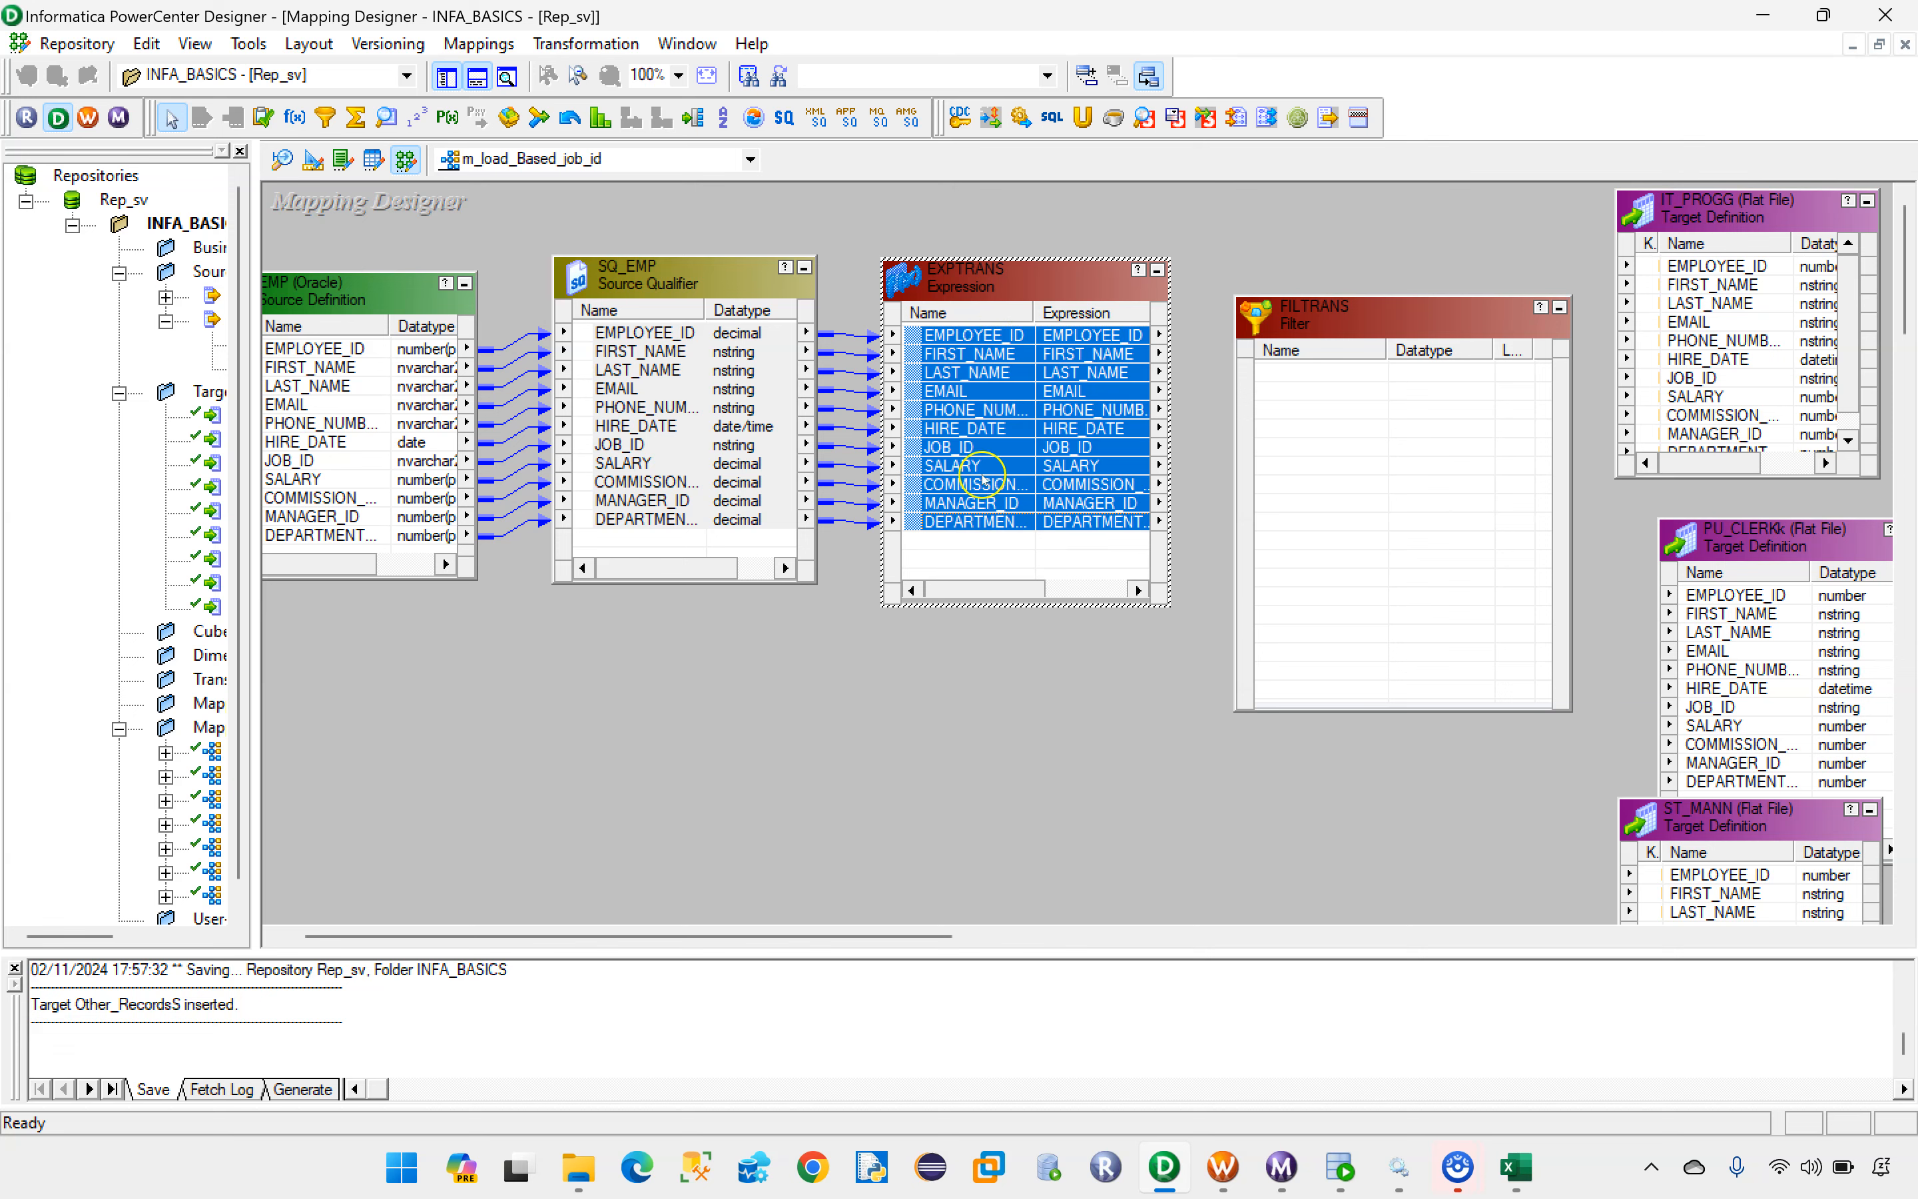
drag(963, 337, 1408, 321)
Step: Open the Filter Condition of the FILTRANS transformation in the Expression Editor
double_click(1408, 321)
click(850, 329)
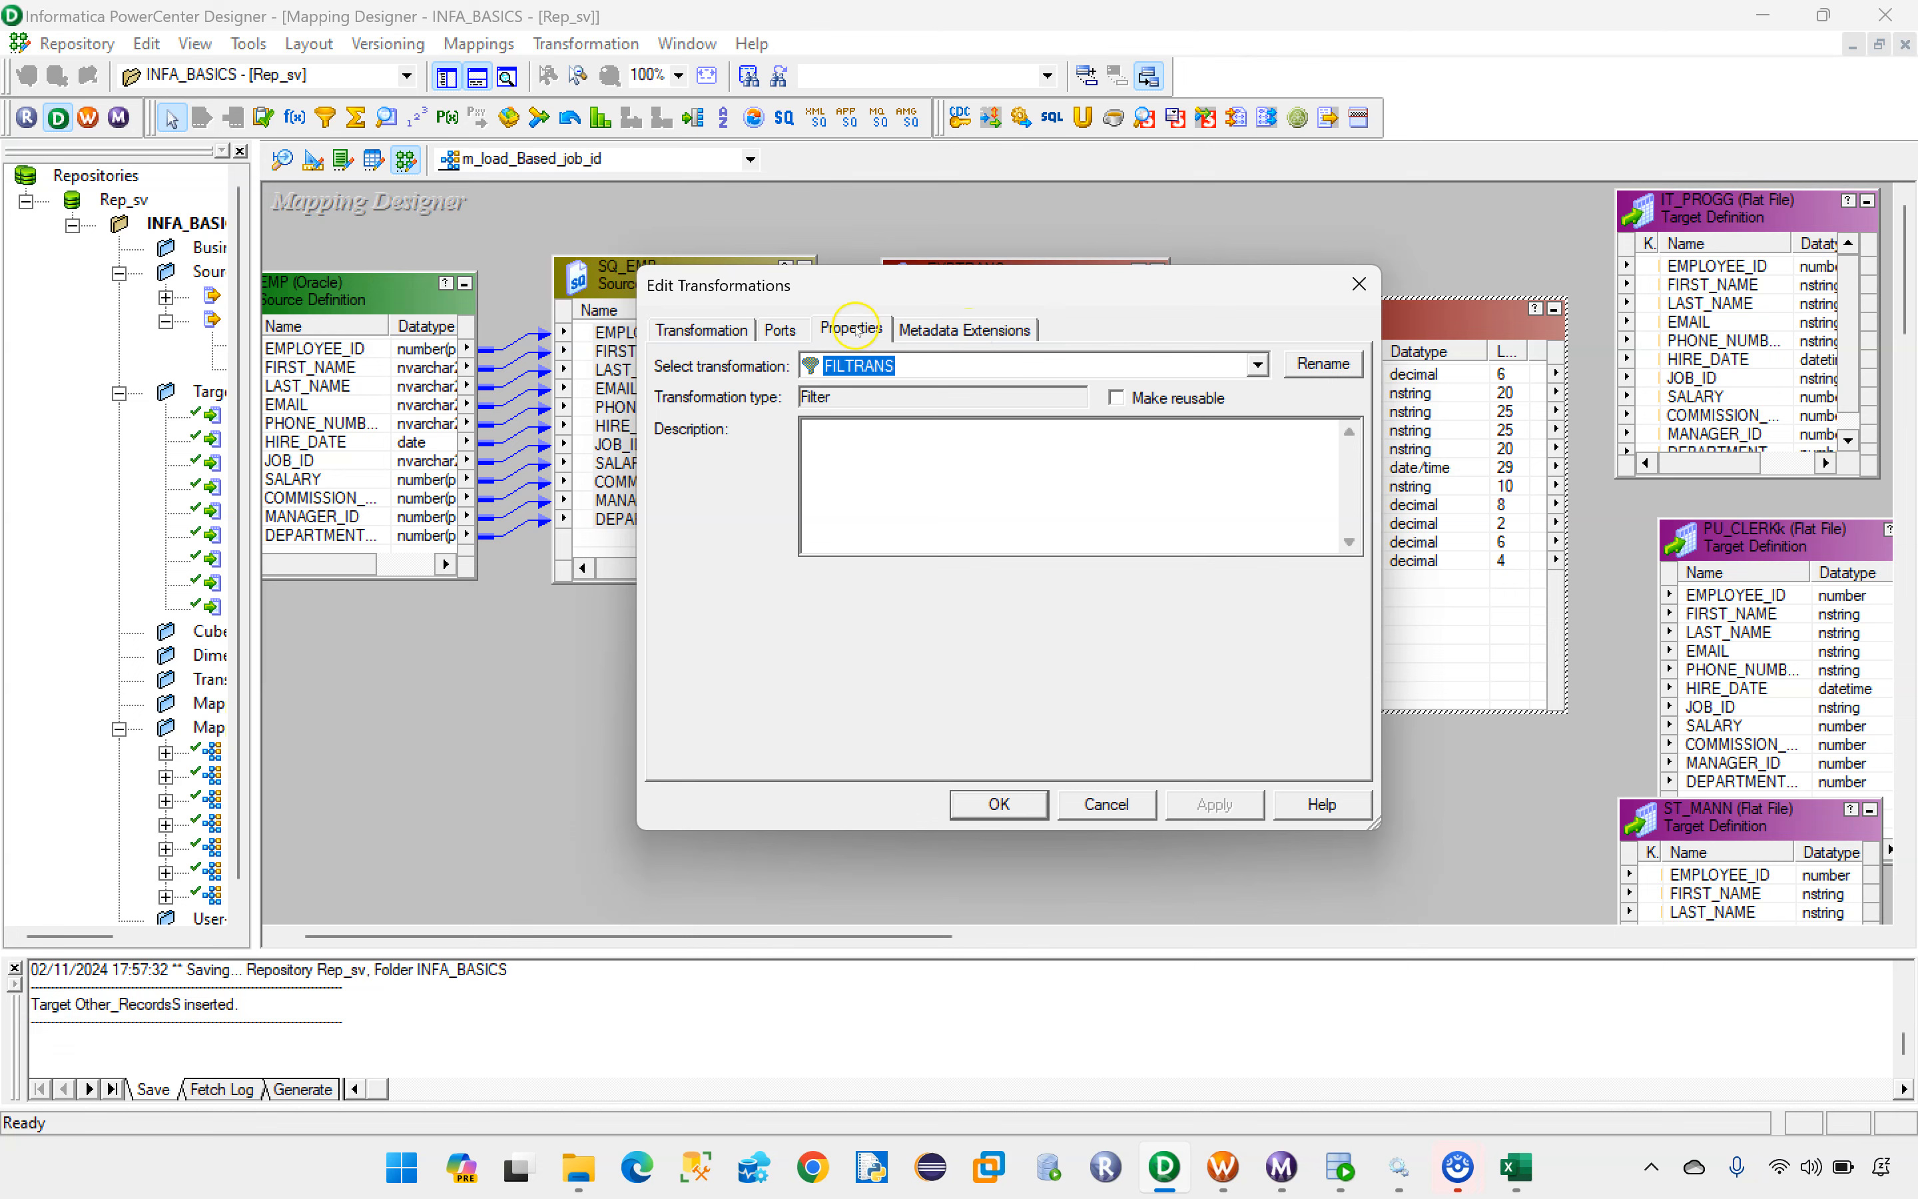
click(1330, 446)
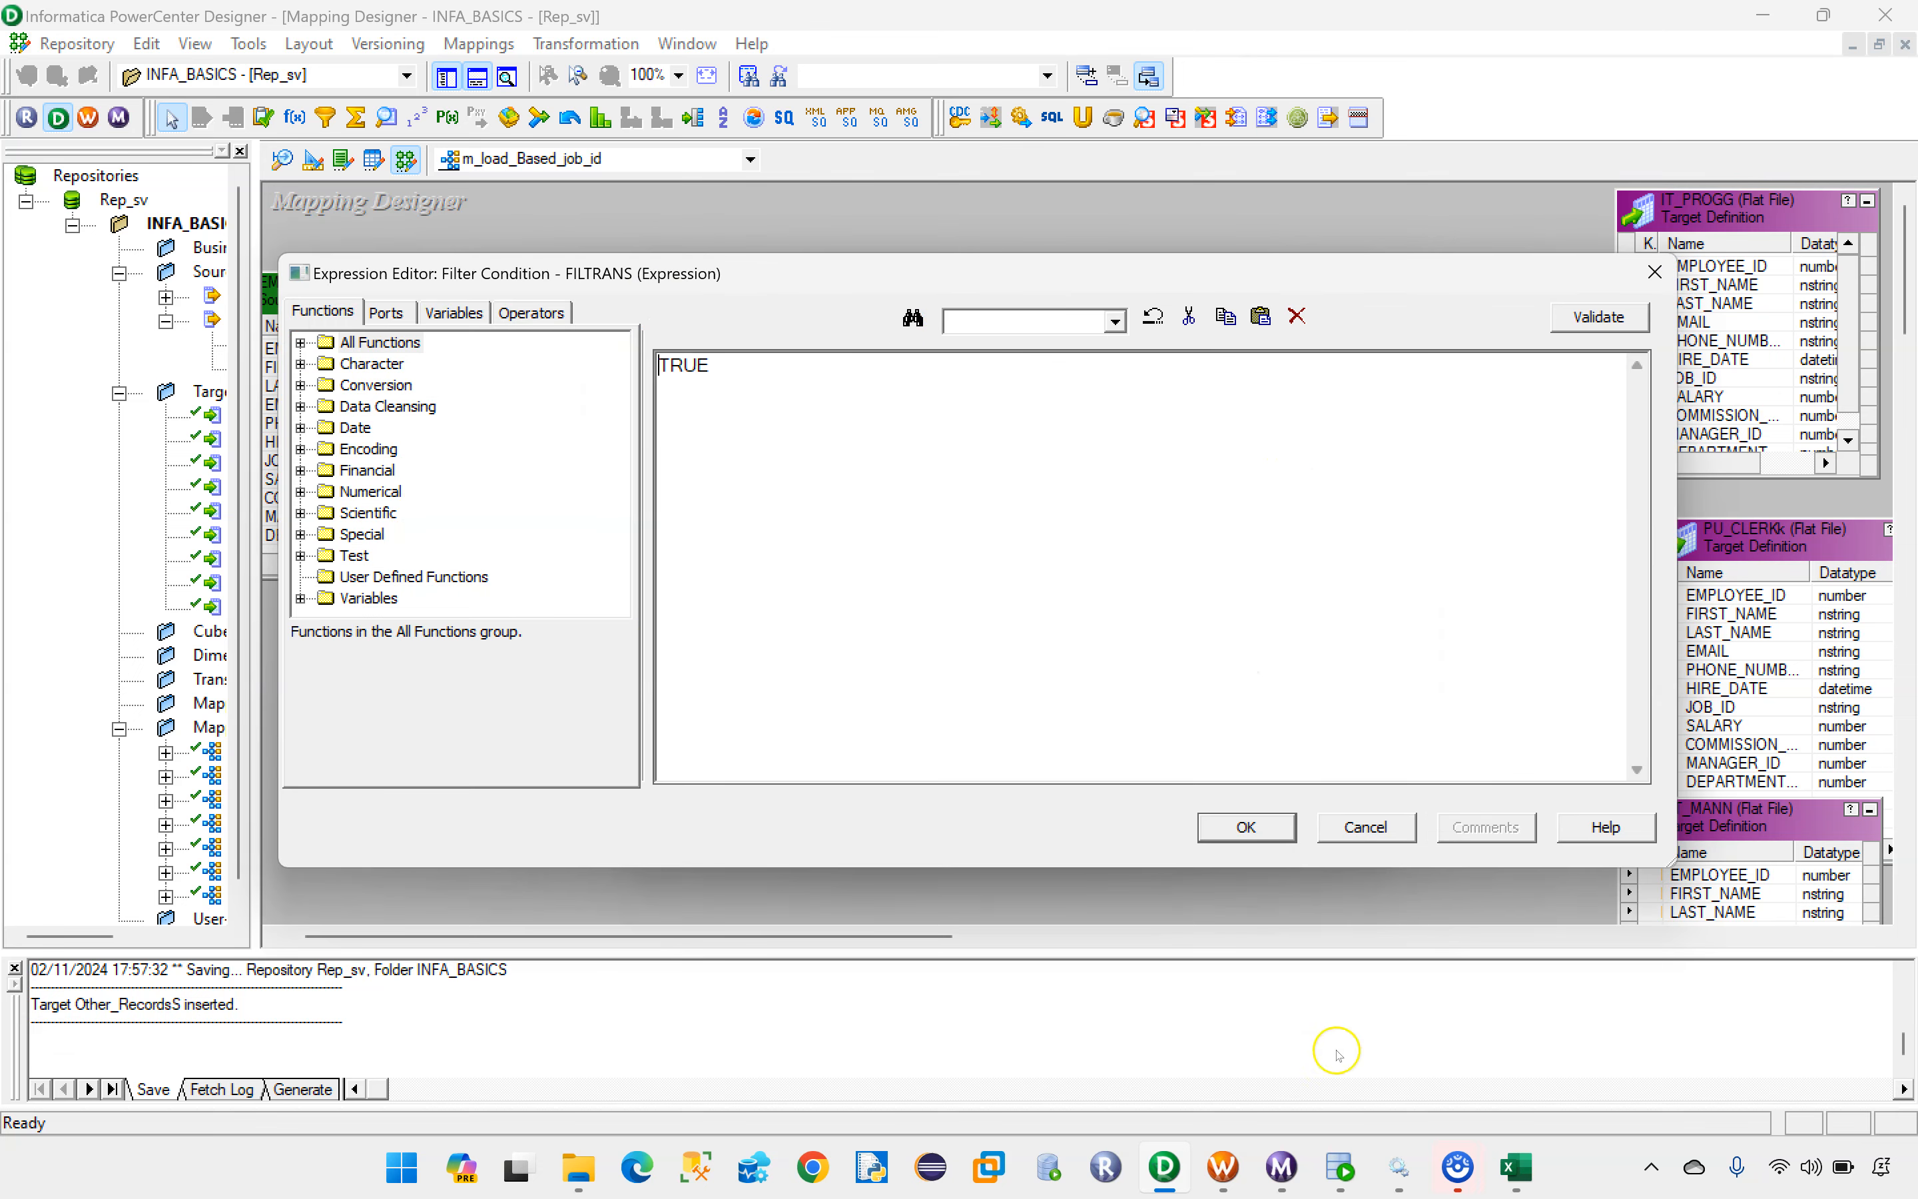
Step: Copy the JOB_ID ='IT_PROG condition from the first query in Oracle SQL Developer and paste it in Informatica Designer as the filter condition
click(1340, 1167)
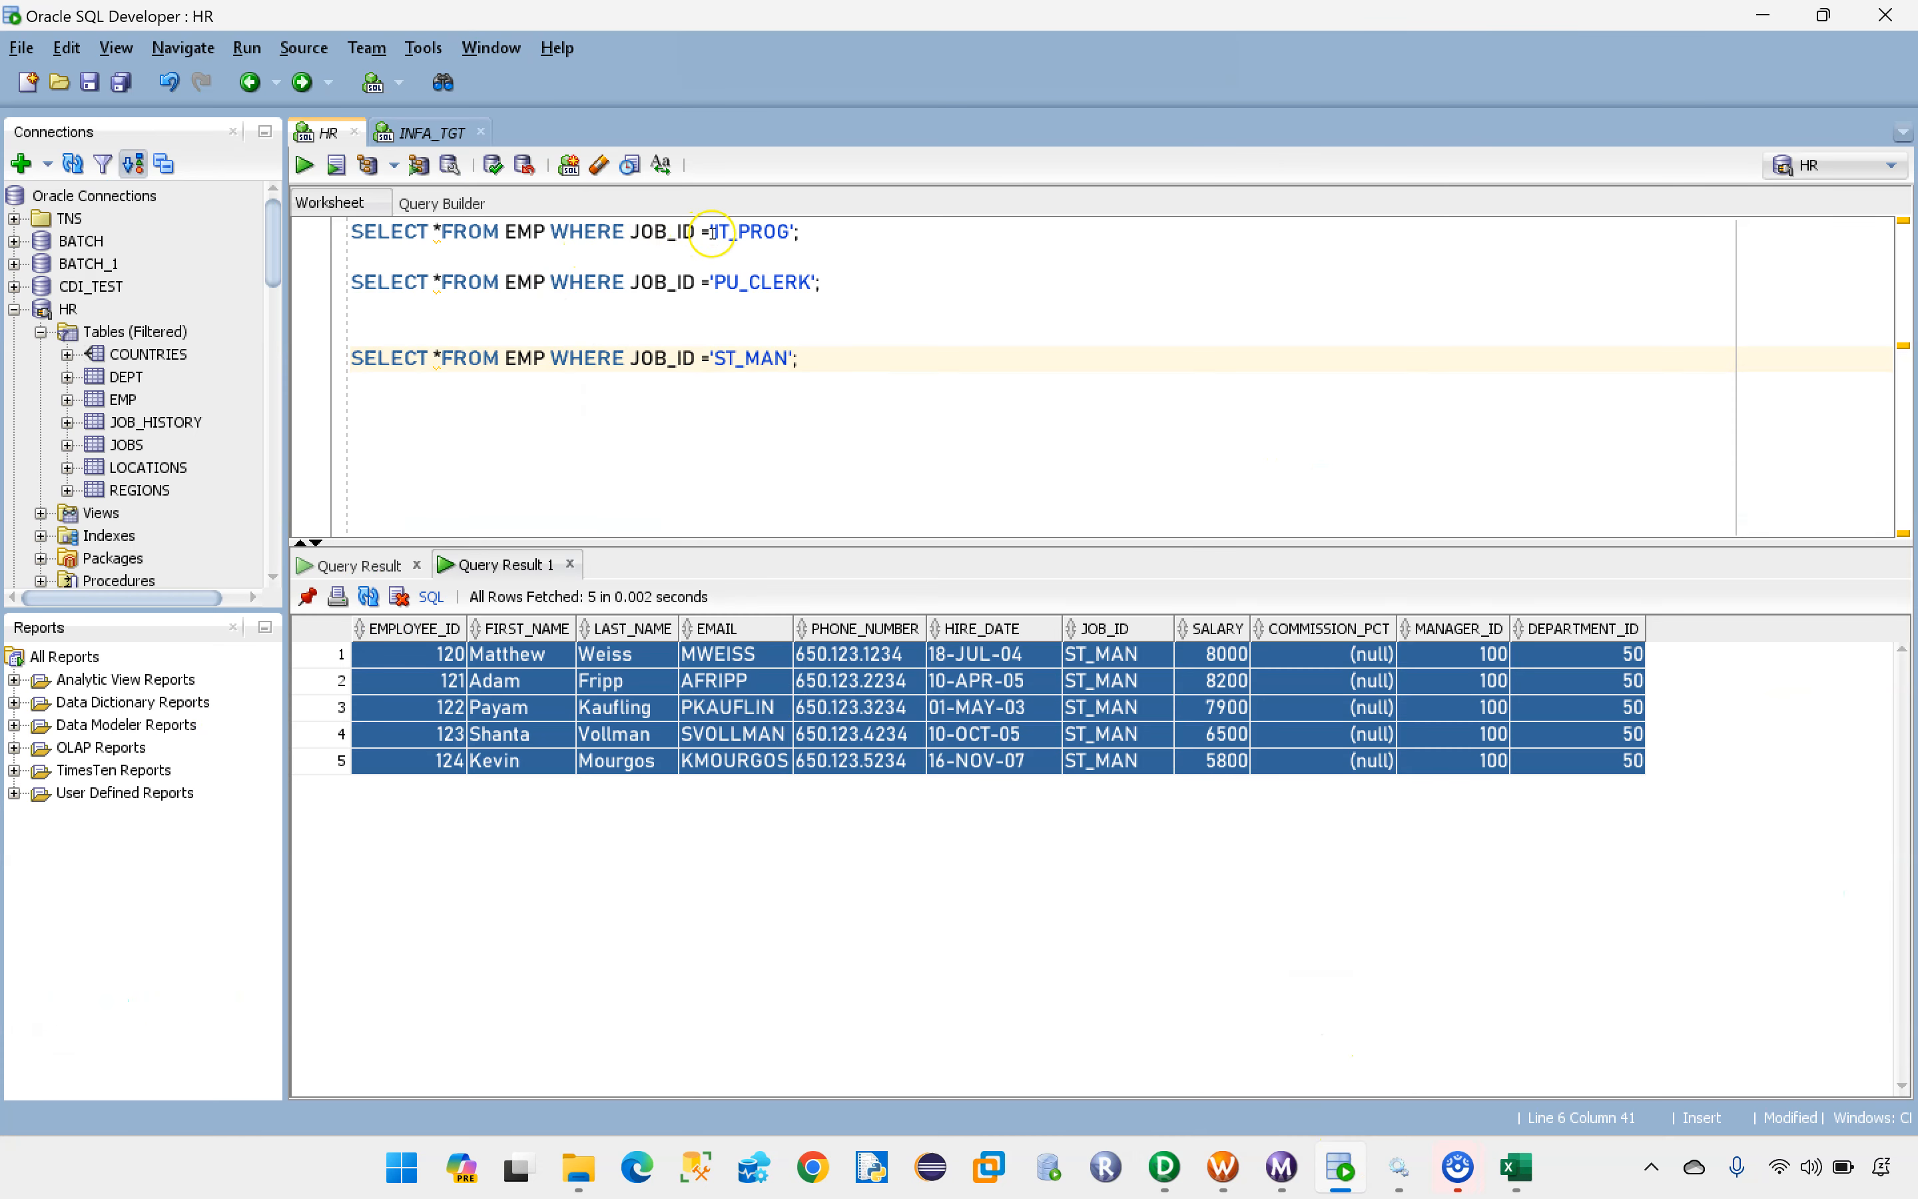
drag(632, 232, 791, 231)
key(ctrl+c)
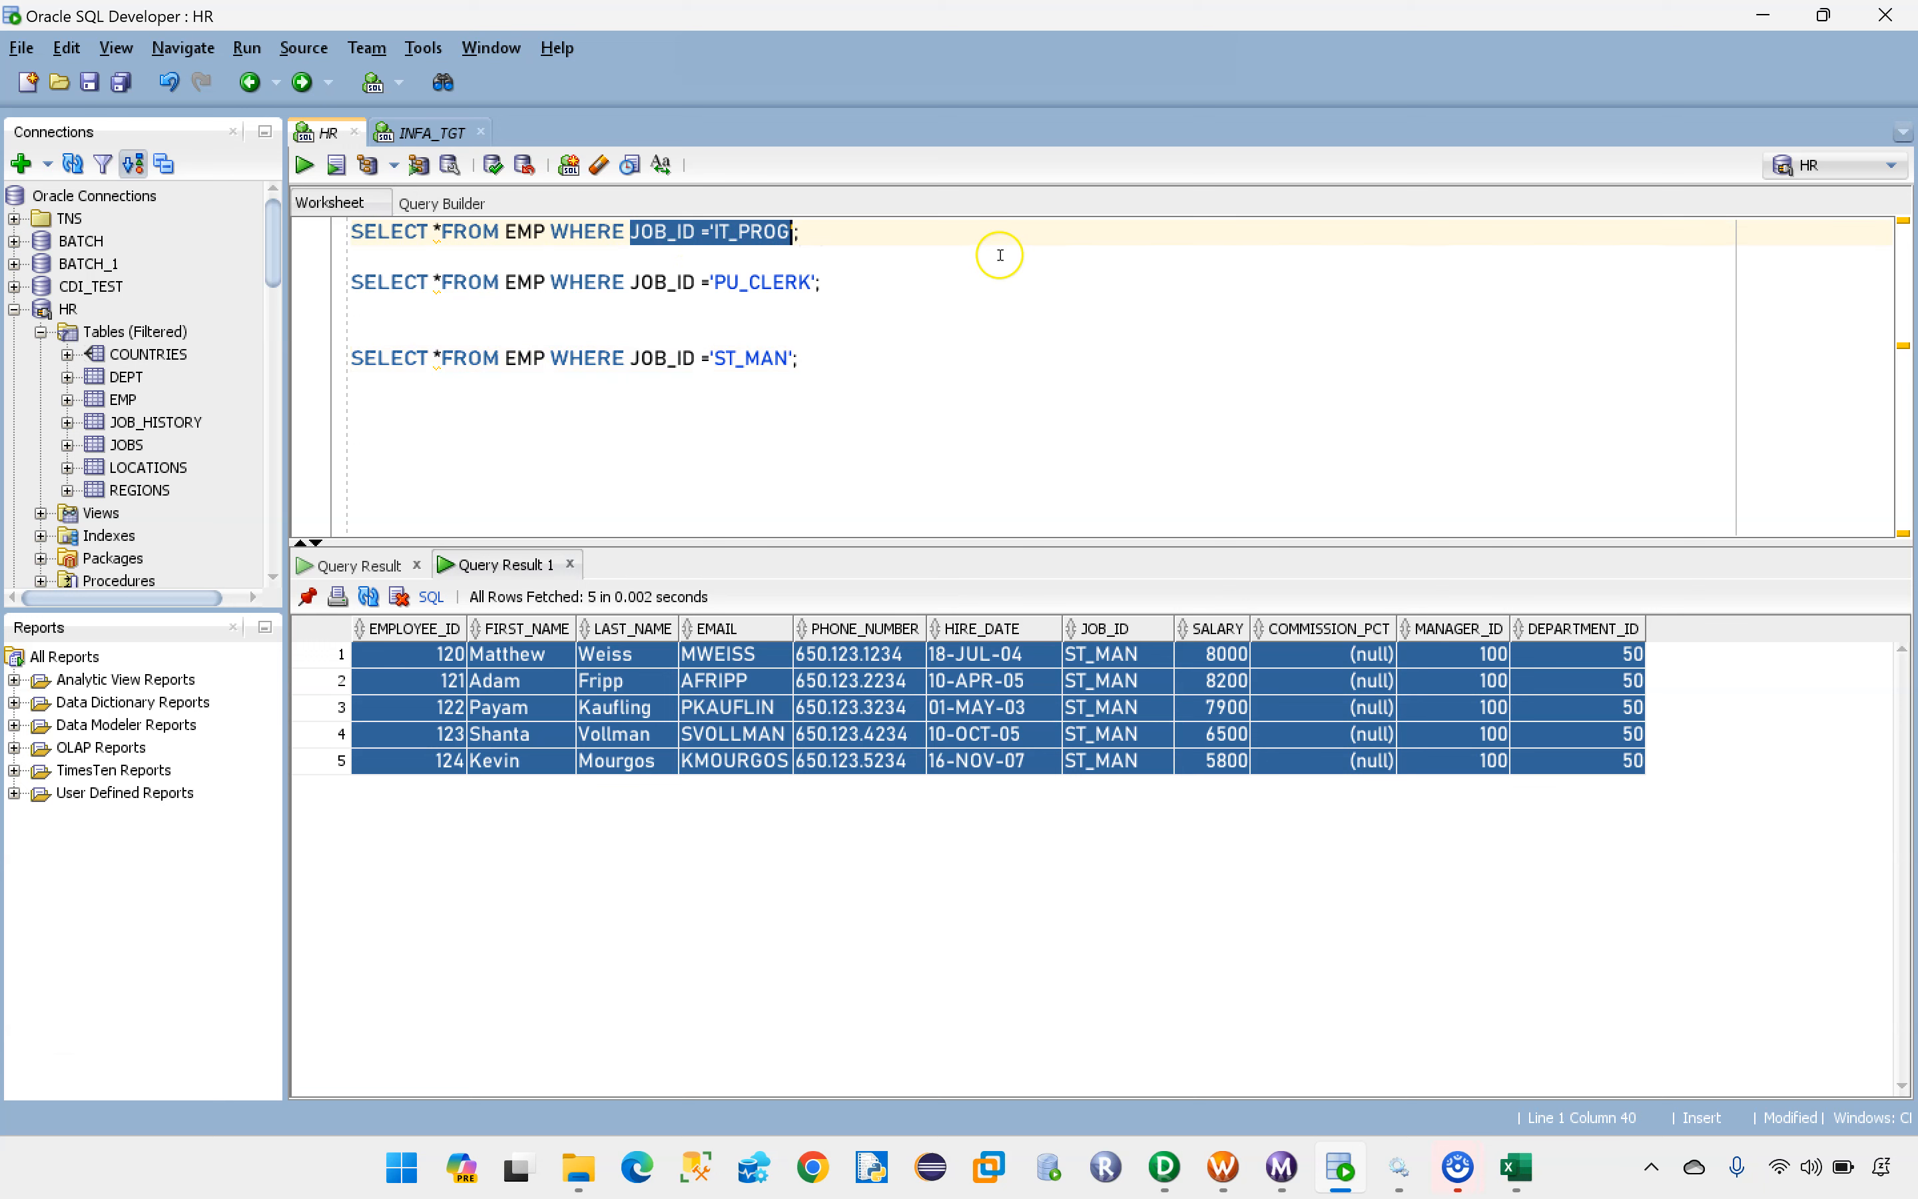
click(1165, 1167)
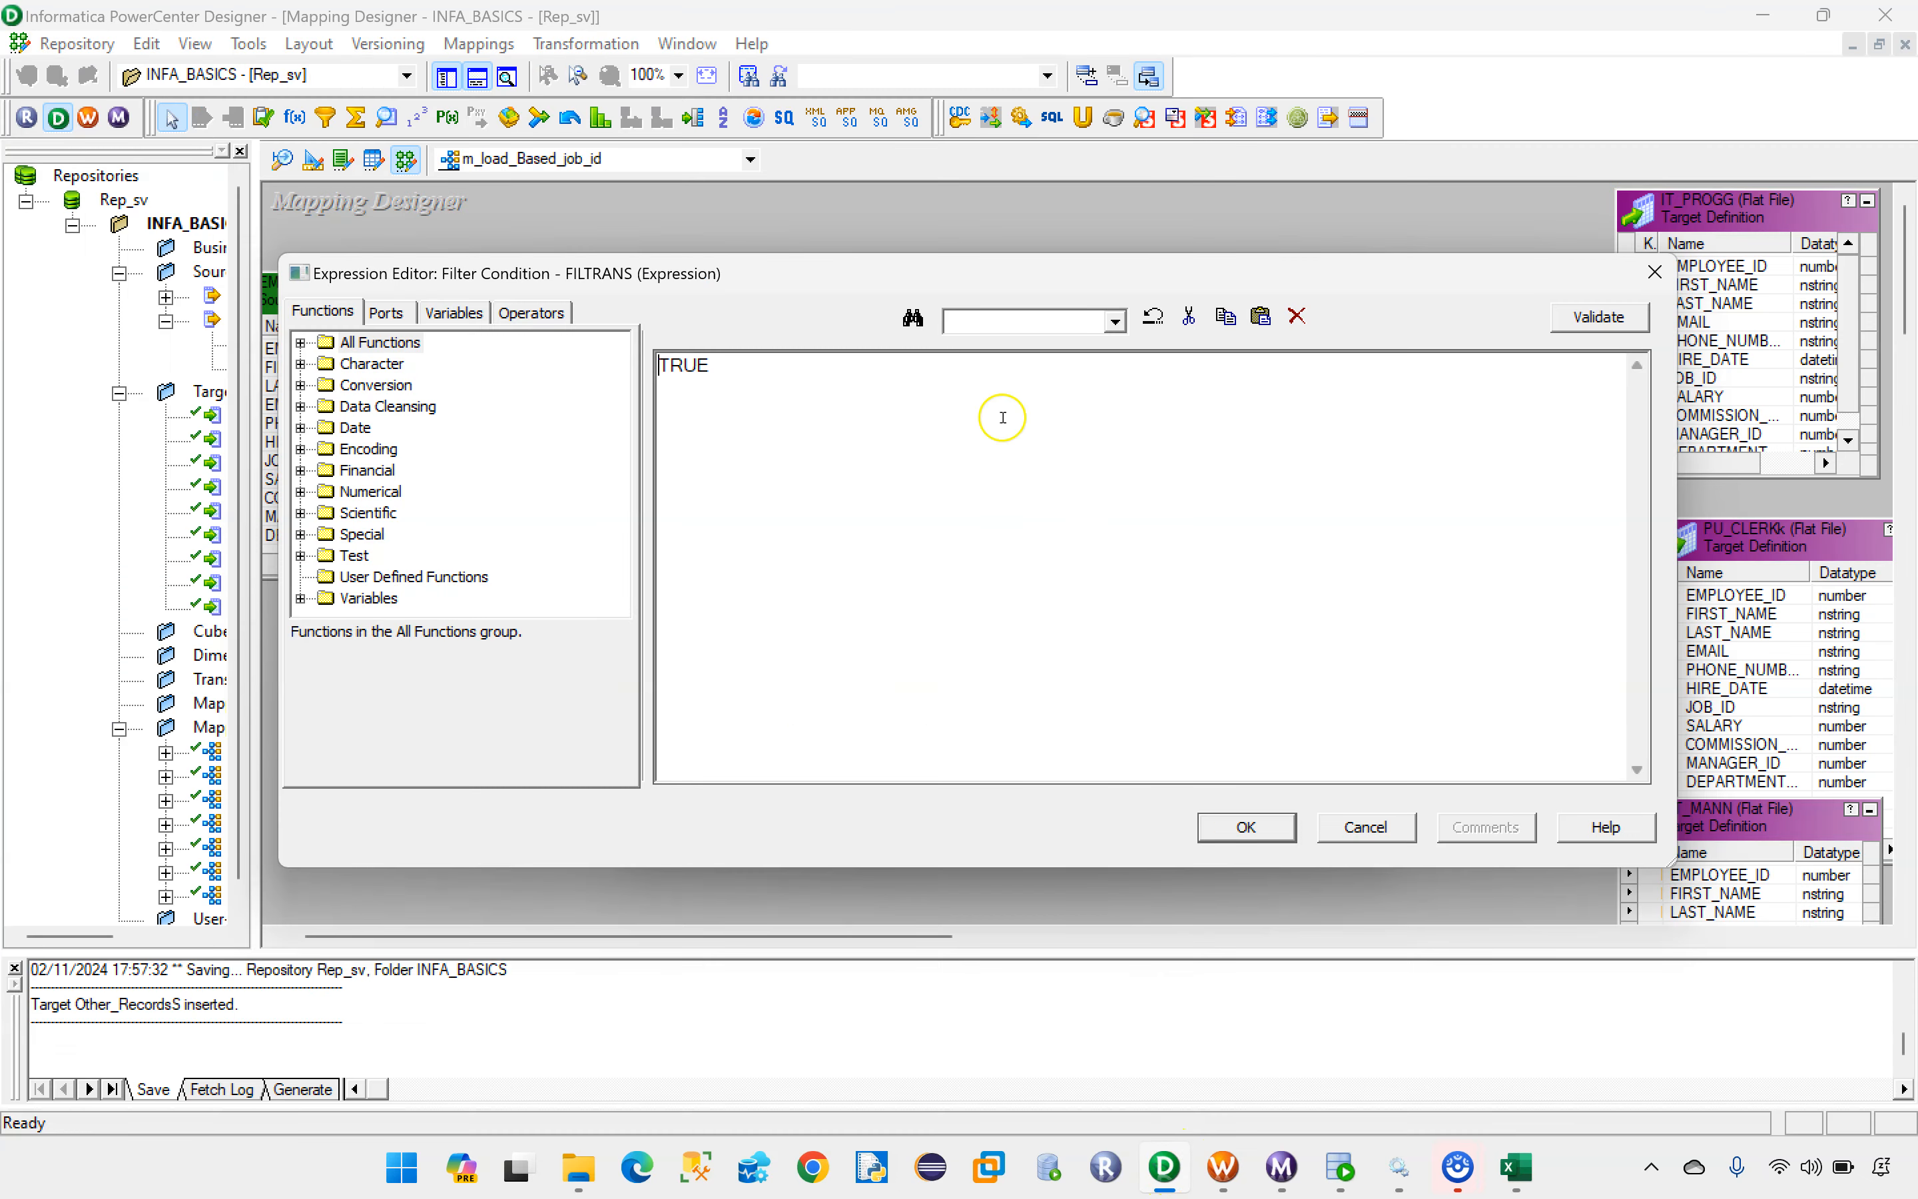
drag(753, 366, 650, 363)
key(Delete)
key(ctrl+v)
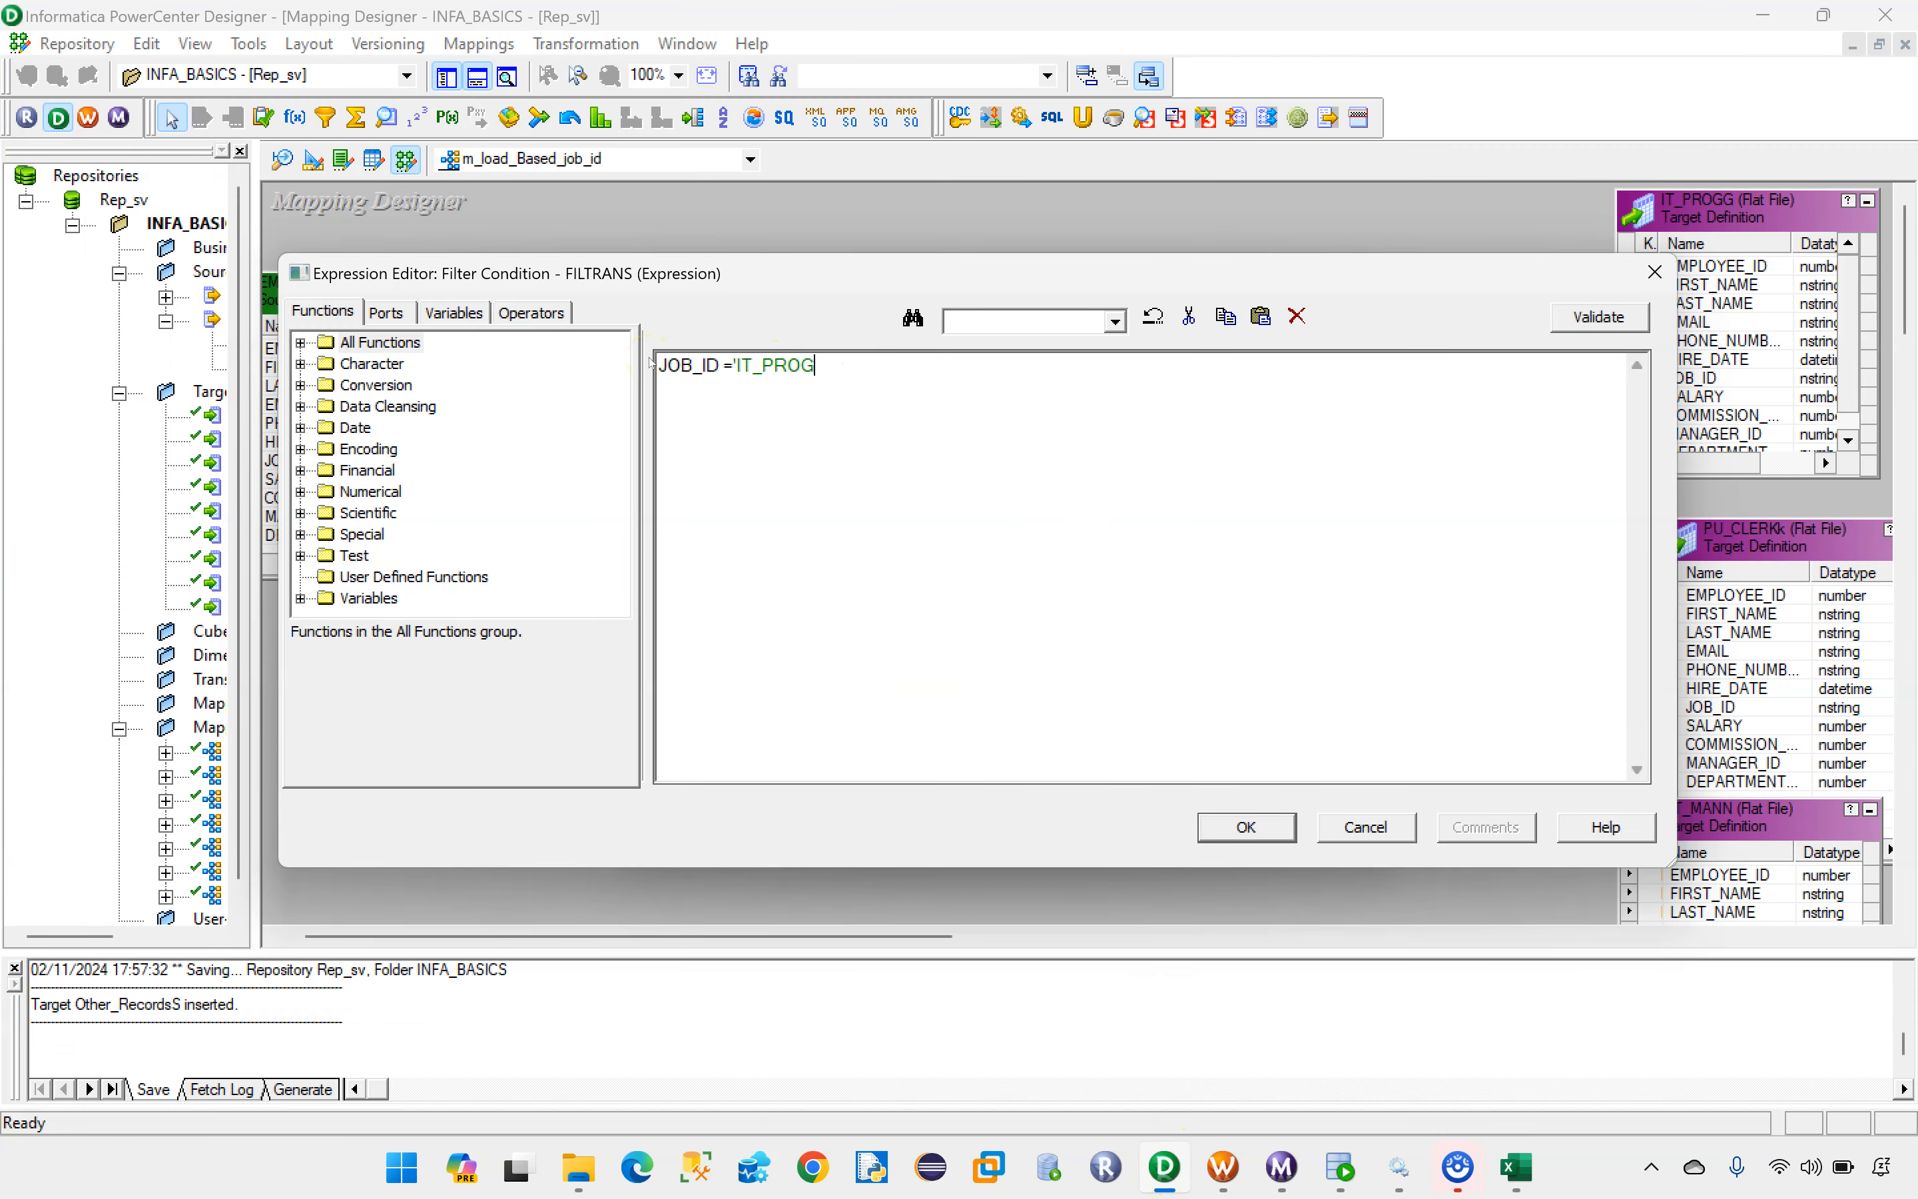
Step: Replace the filter condition with JOB_ID ='IT_PROG', using the JOB_ID port of FILTRANS
drag(830, 359, 523, 377)
key(Delete)
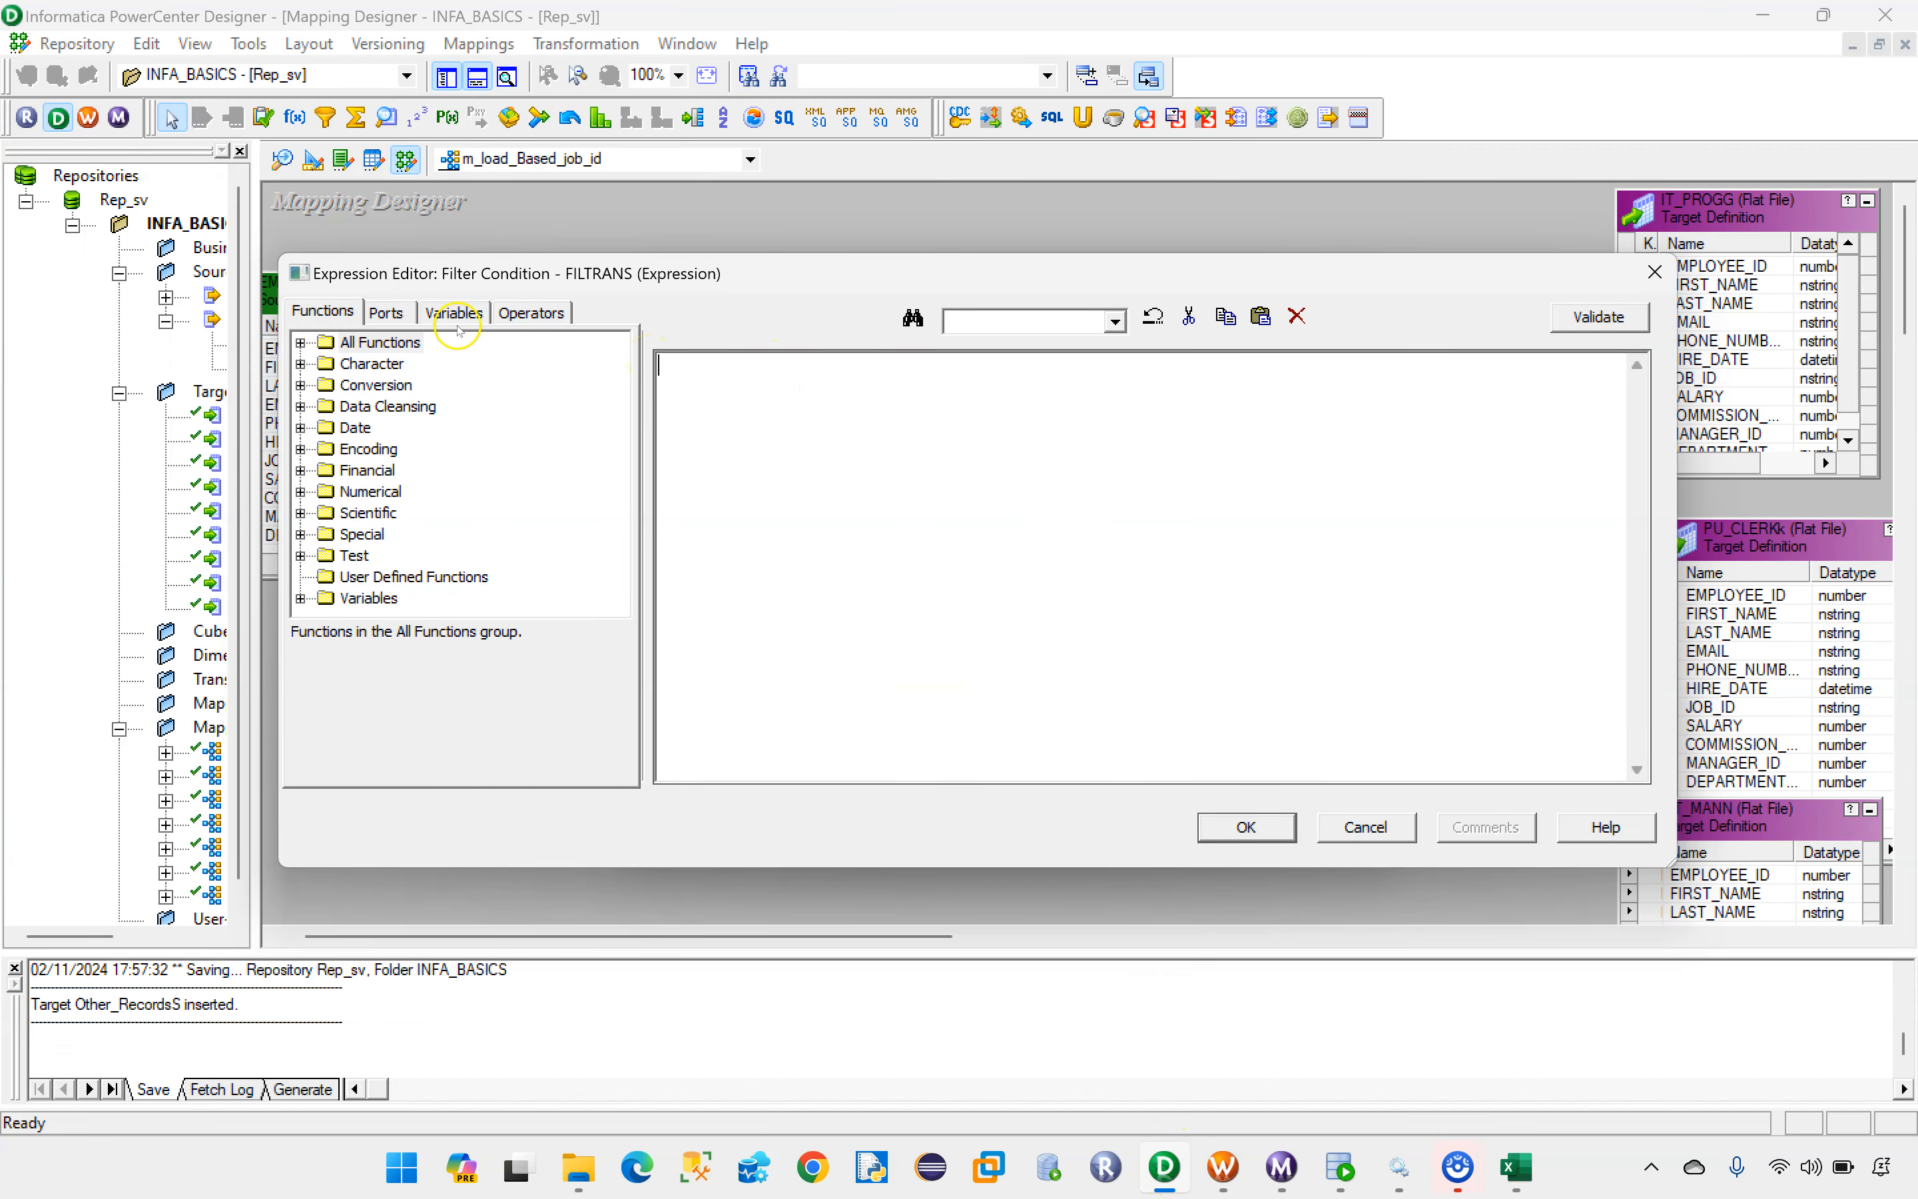
click(392, 312)
double_click(389, 512)
key(Caps_Lock)
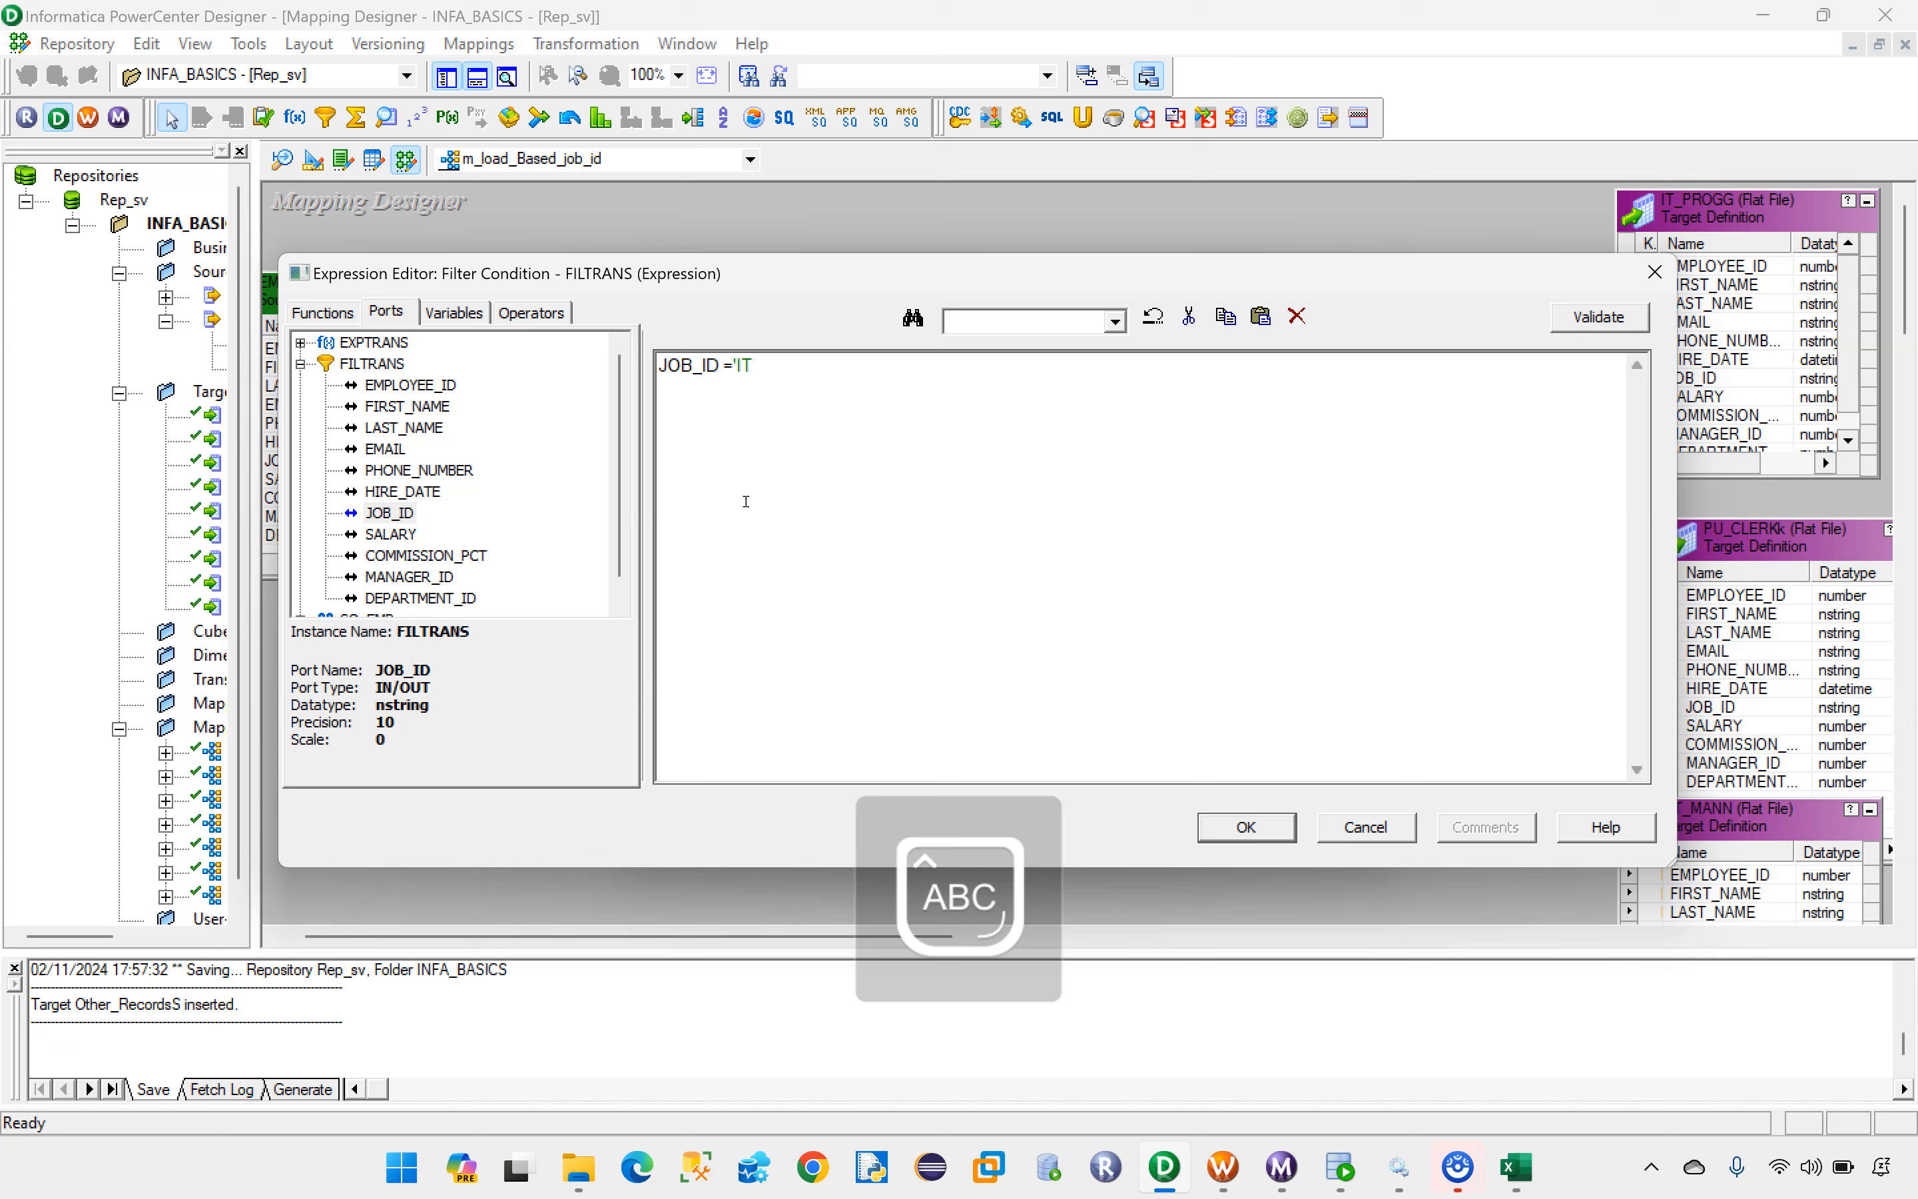
text(='IT_PROG')
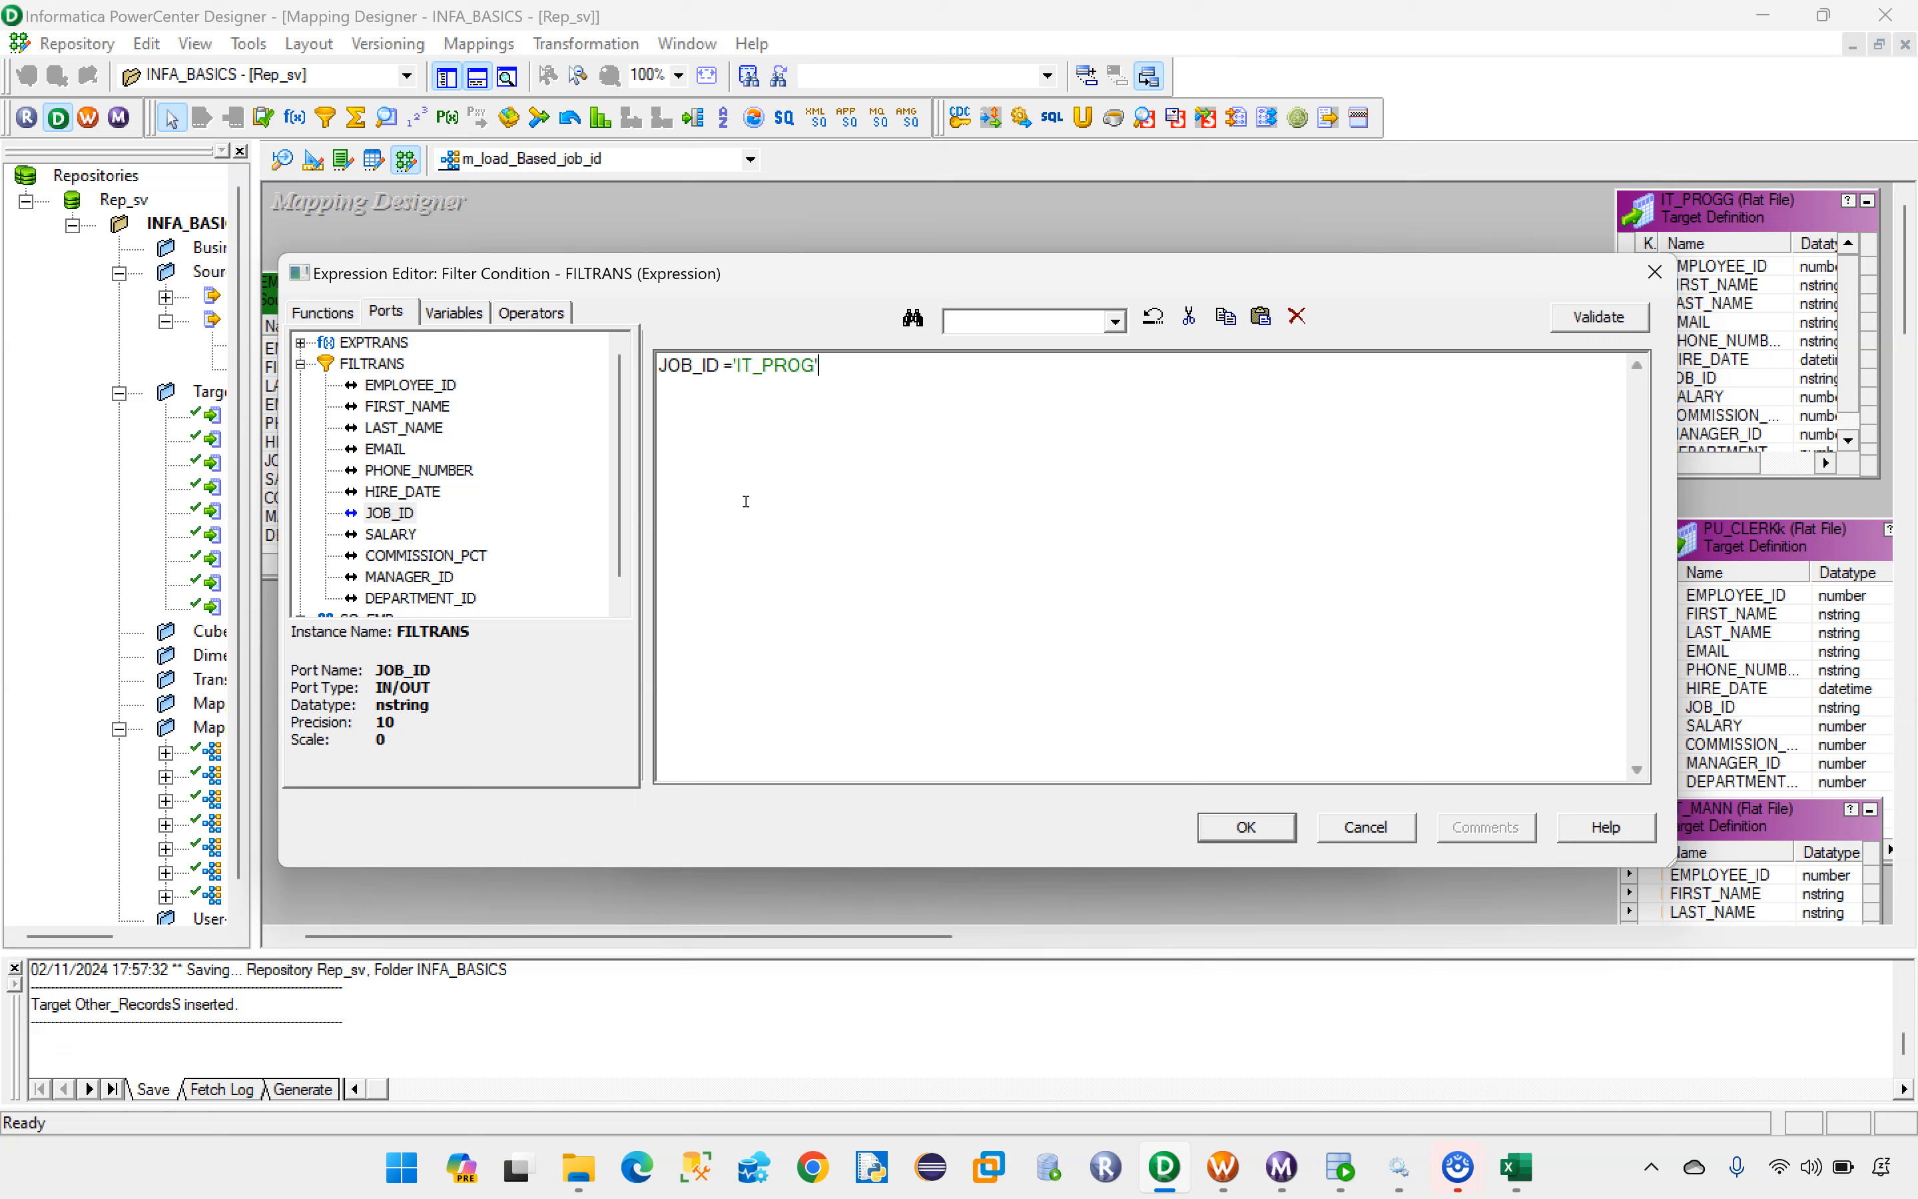
Step: Validate the JOB_ID ='IT_PROG' expression and apply it to the FILTRANS transformation
drag(824, 367, 662, 369)
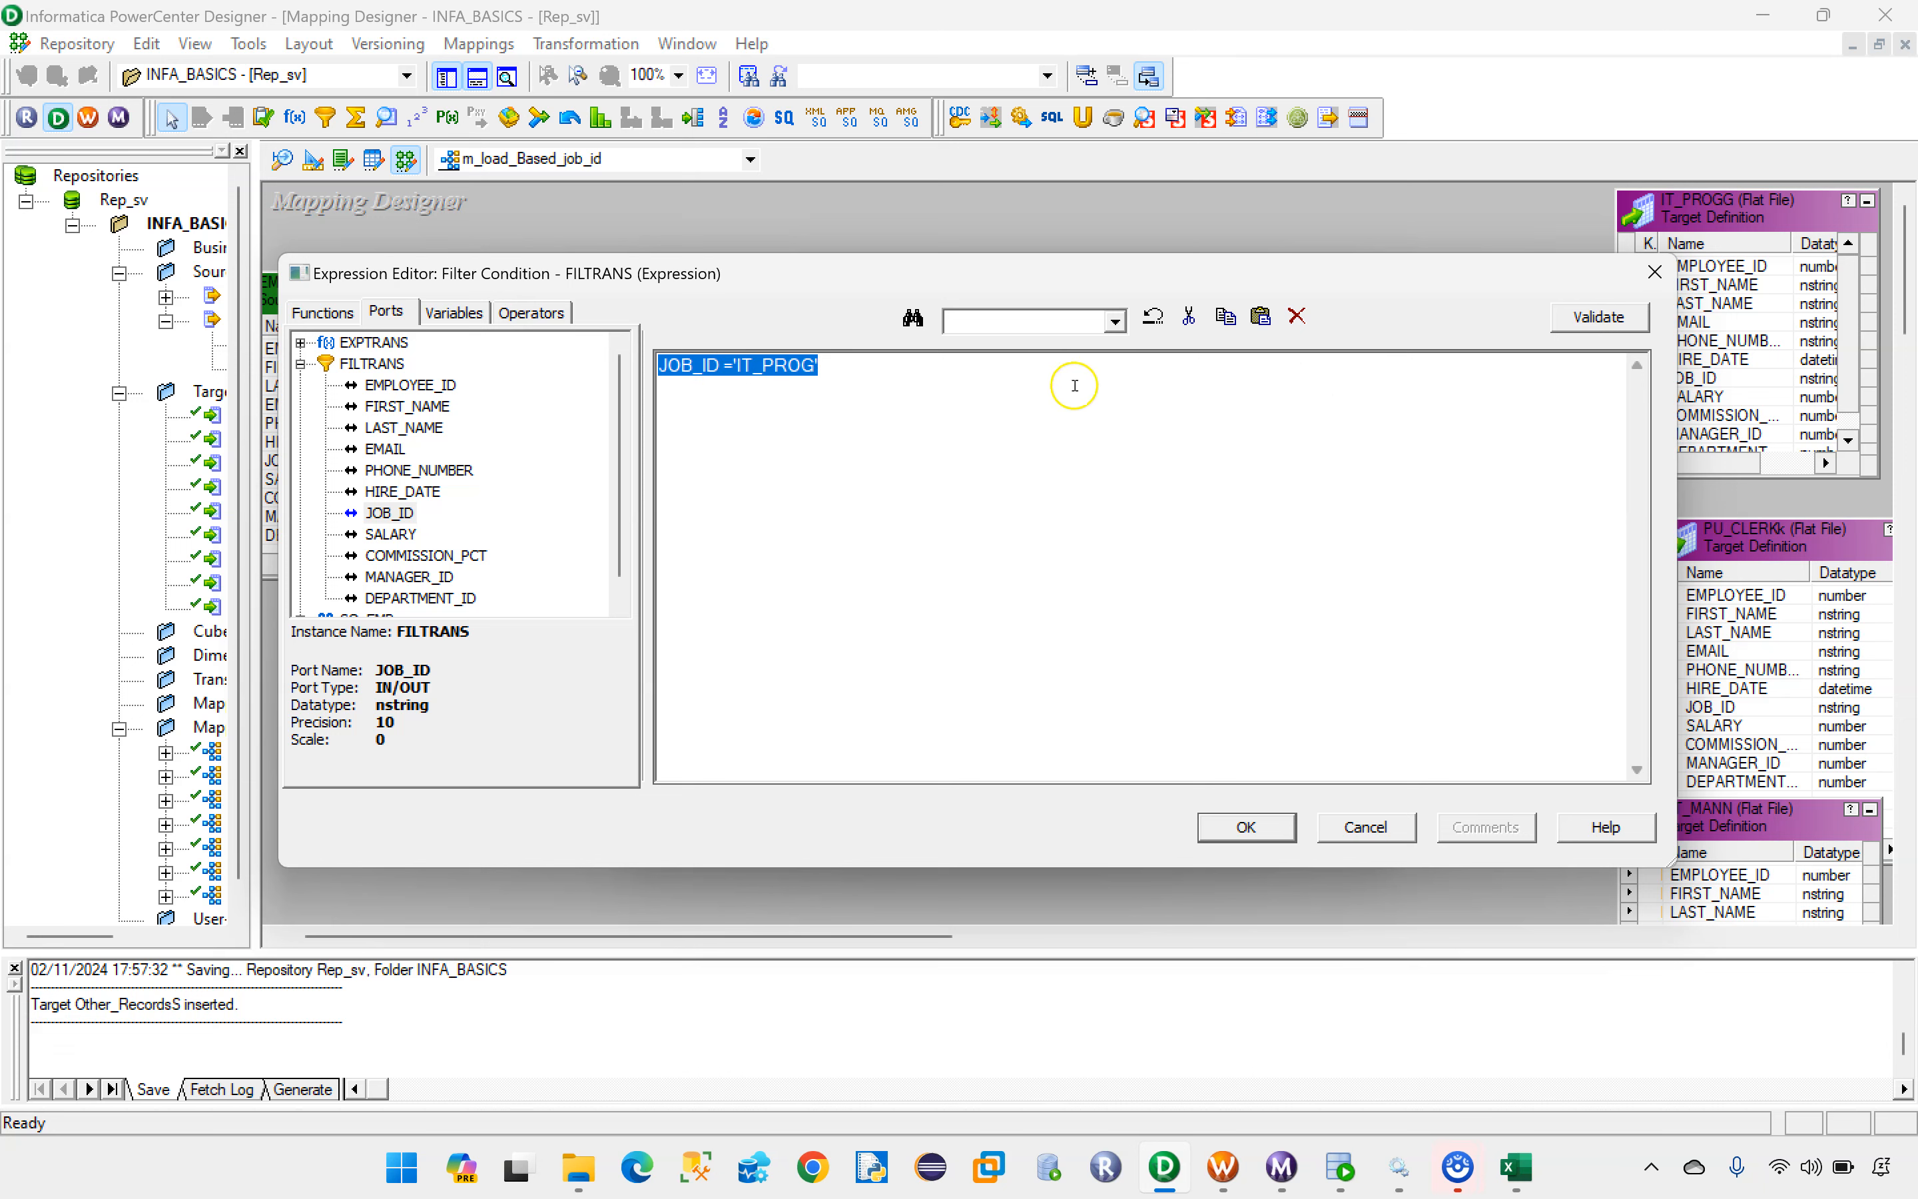
click(1601, 319)
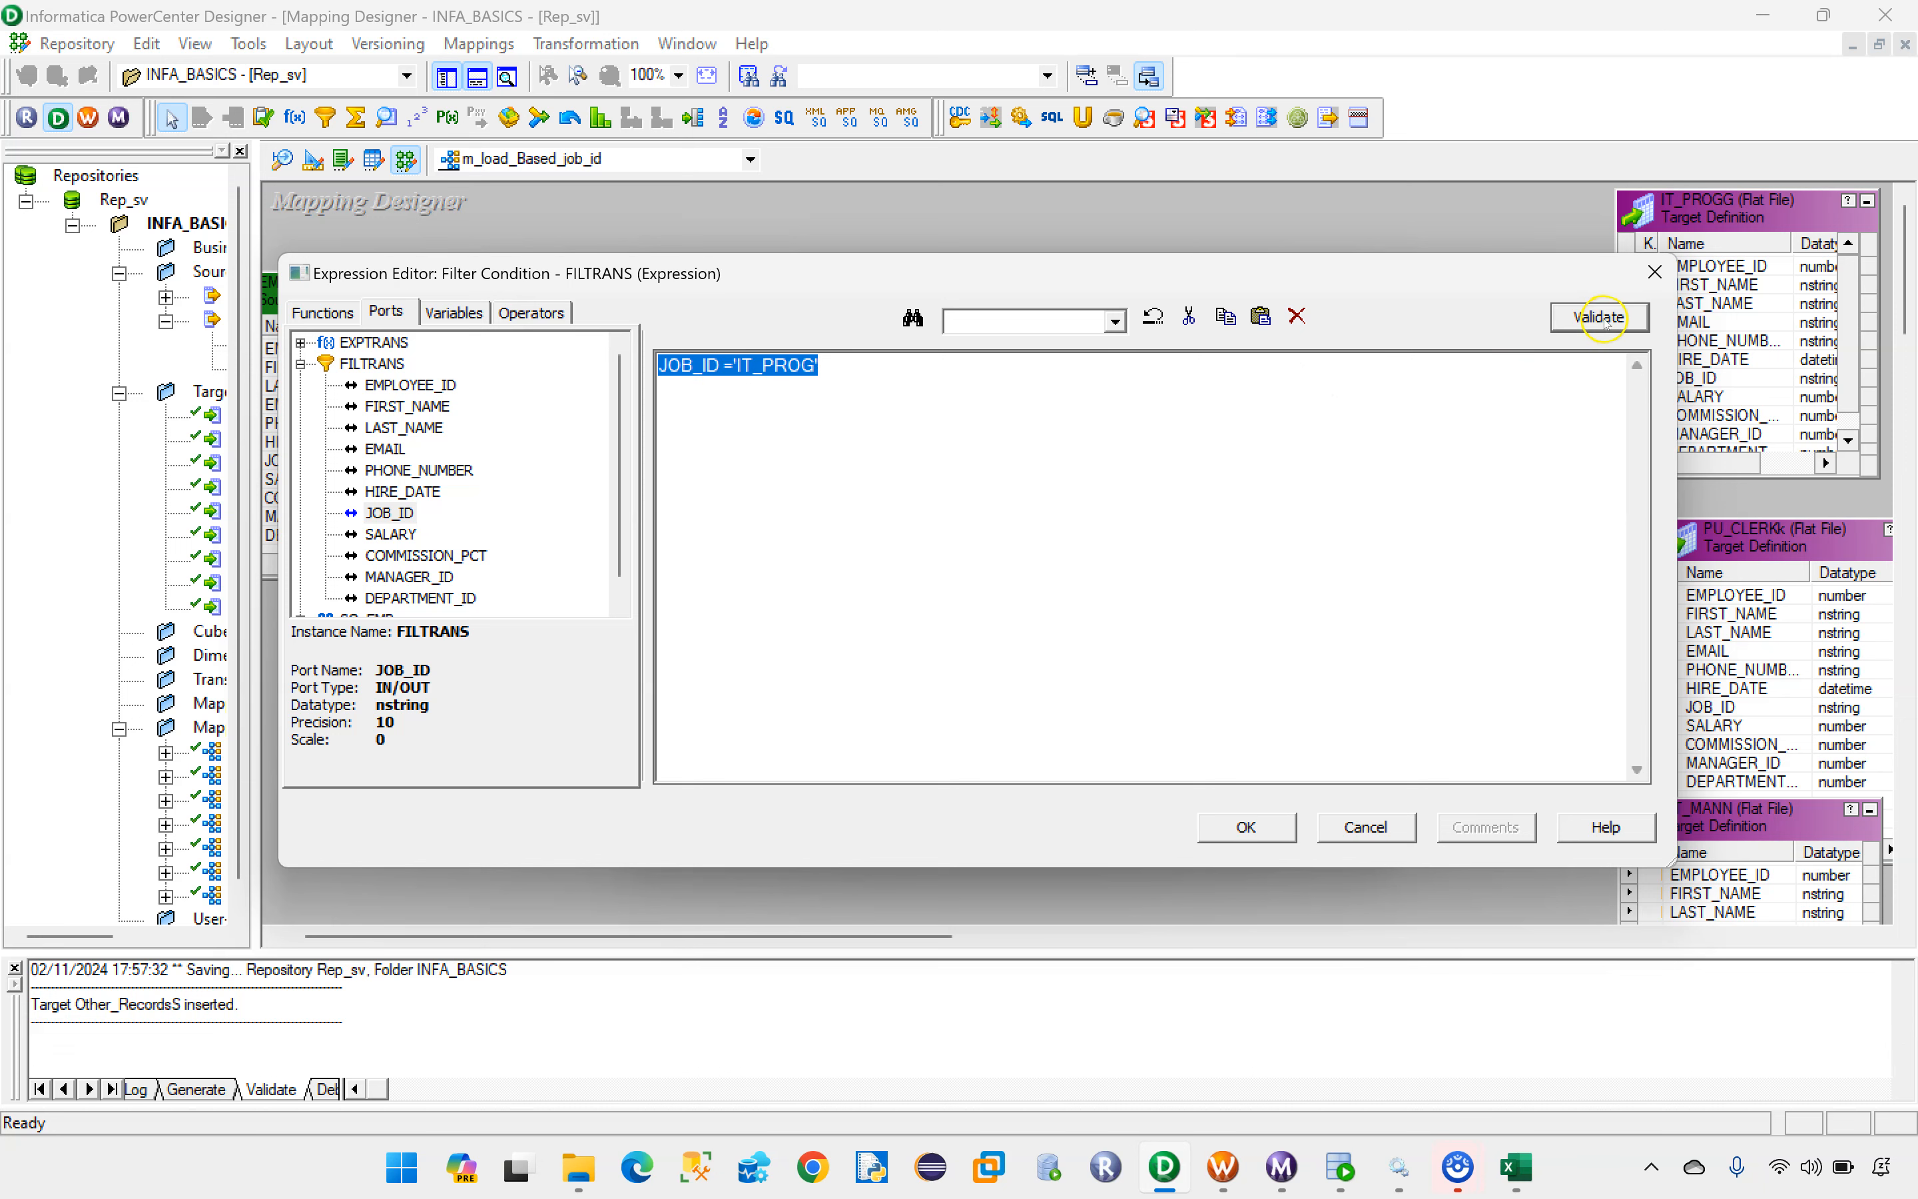
click(1033, 633)
click(1251, 831)
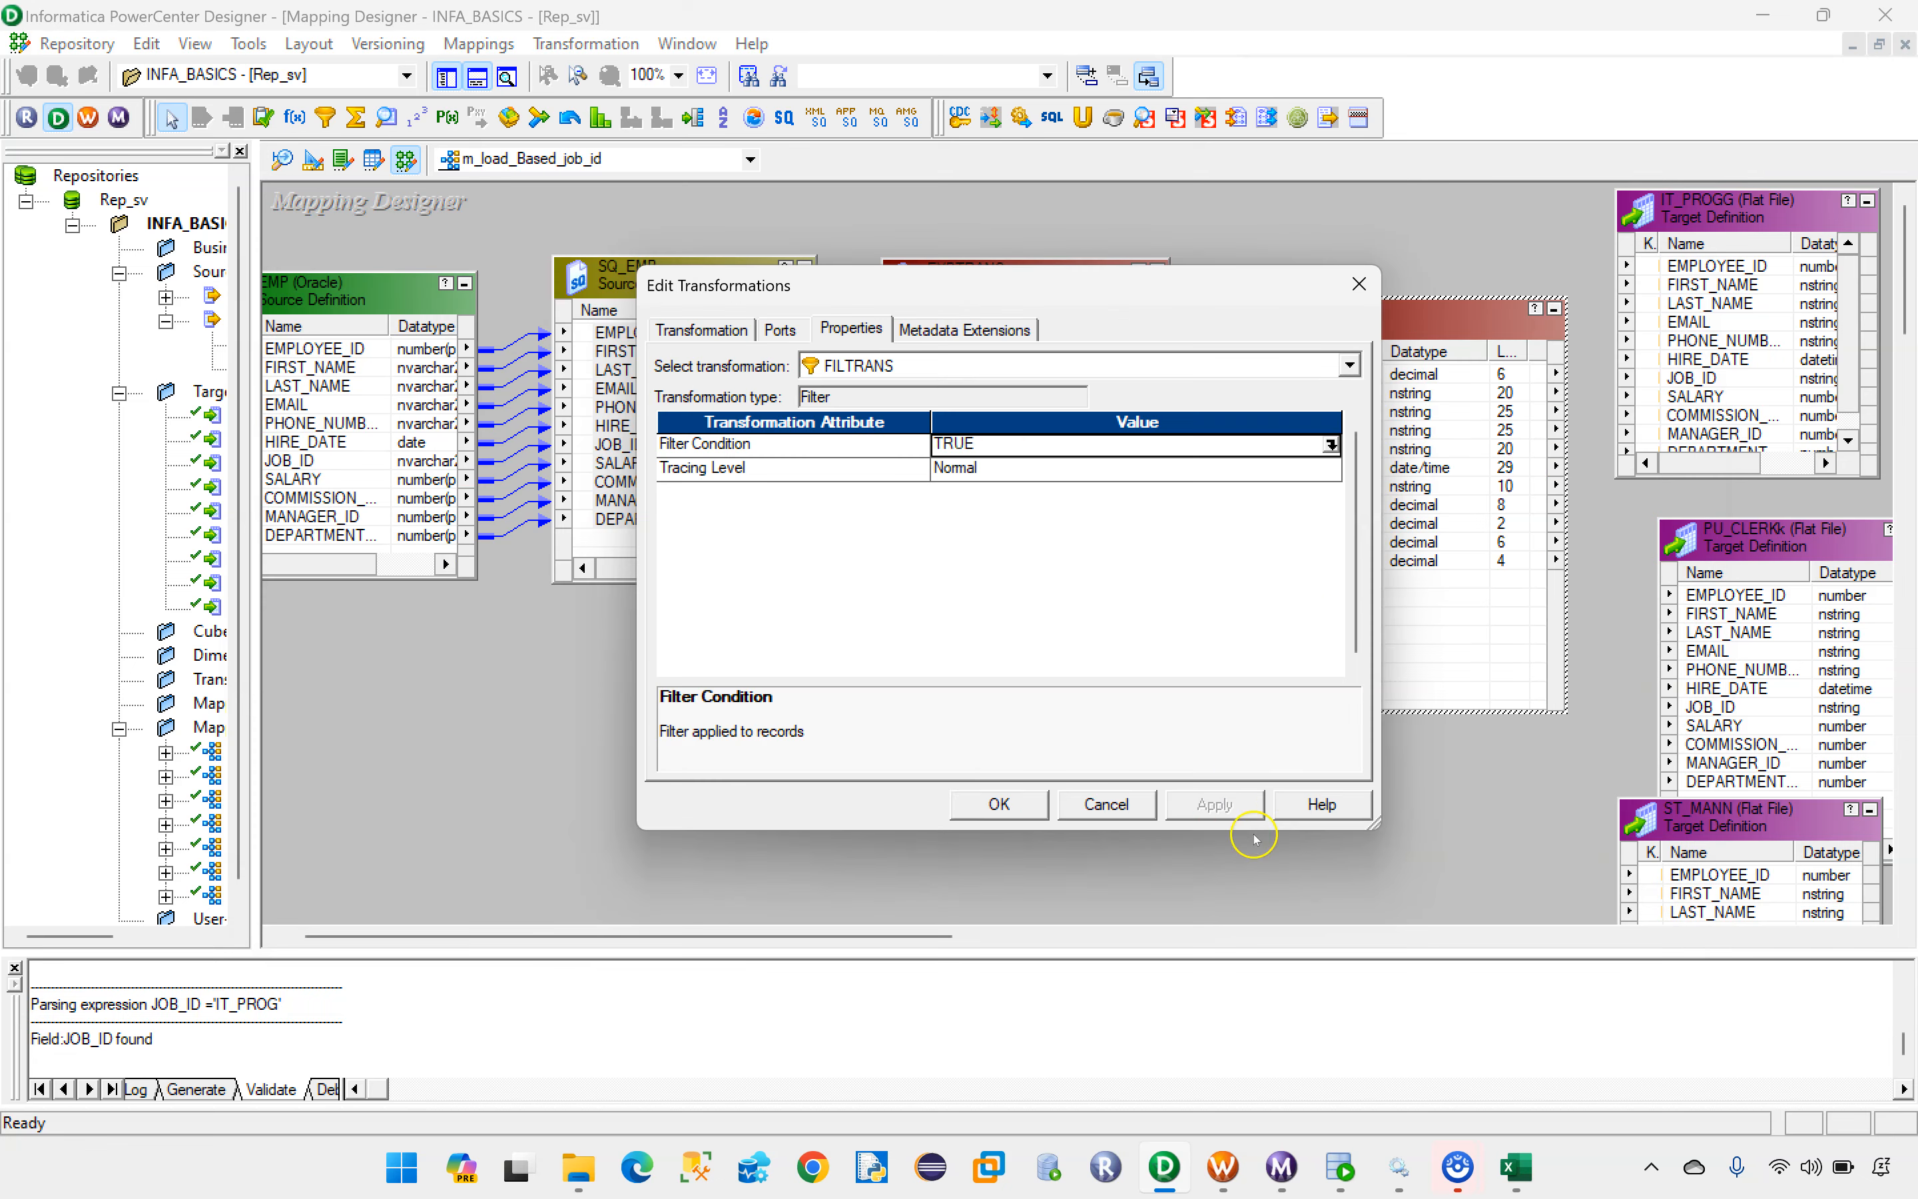
click(1203, 809)
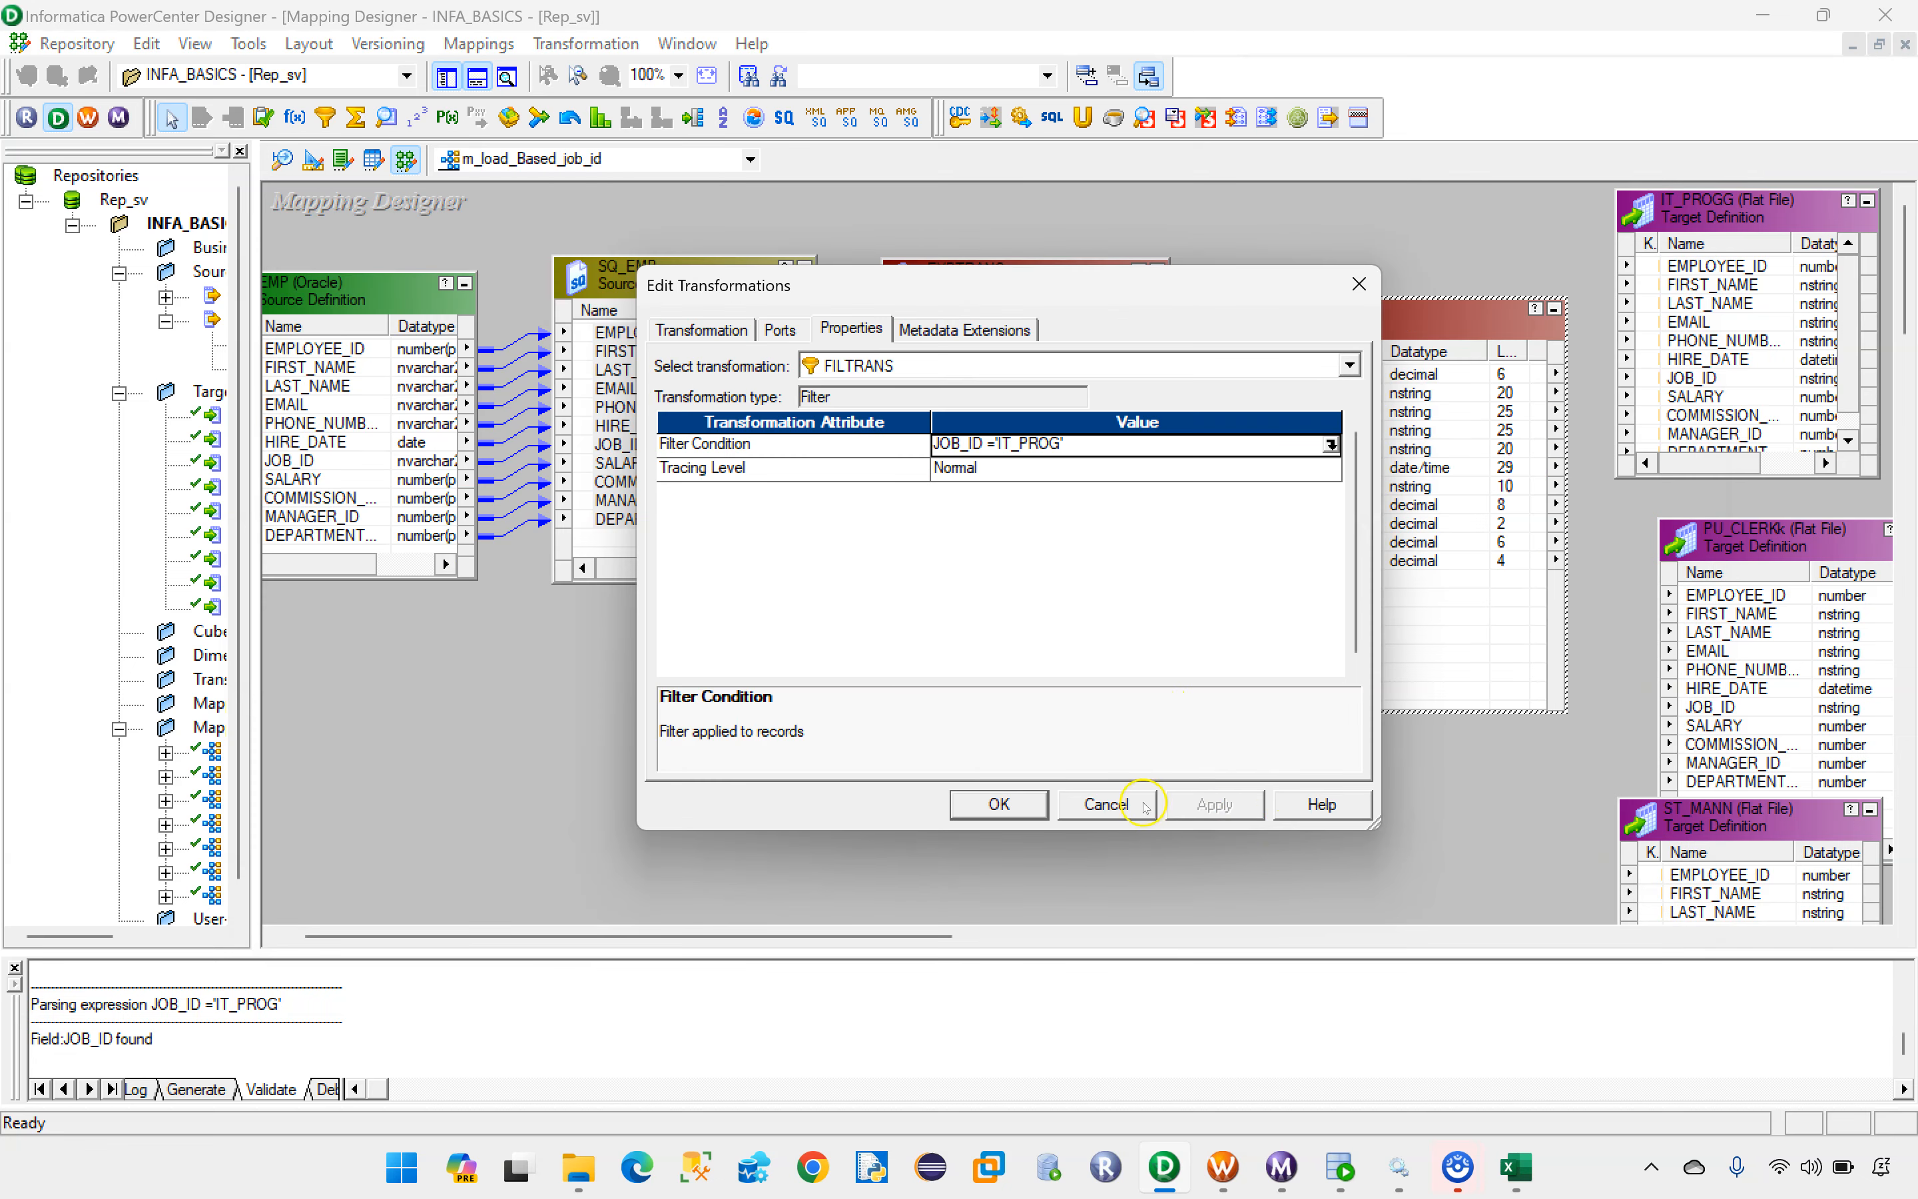
click(999, 804)
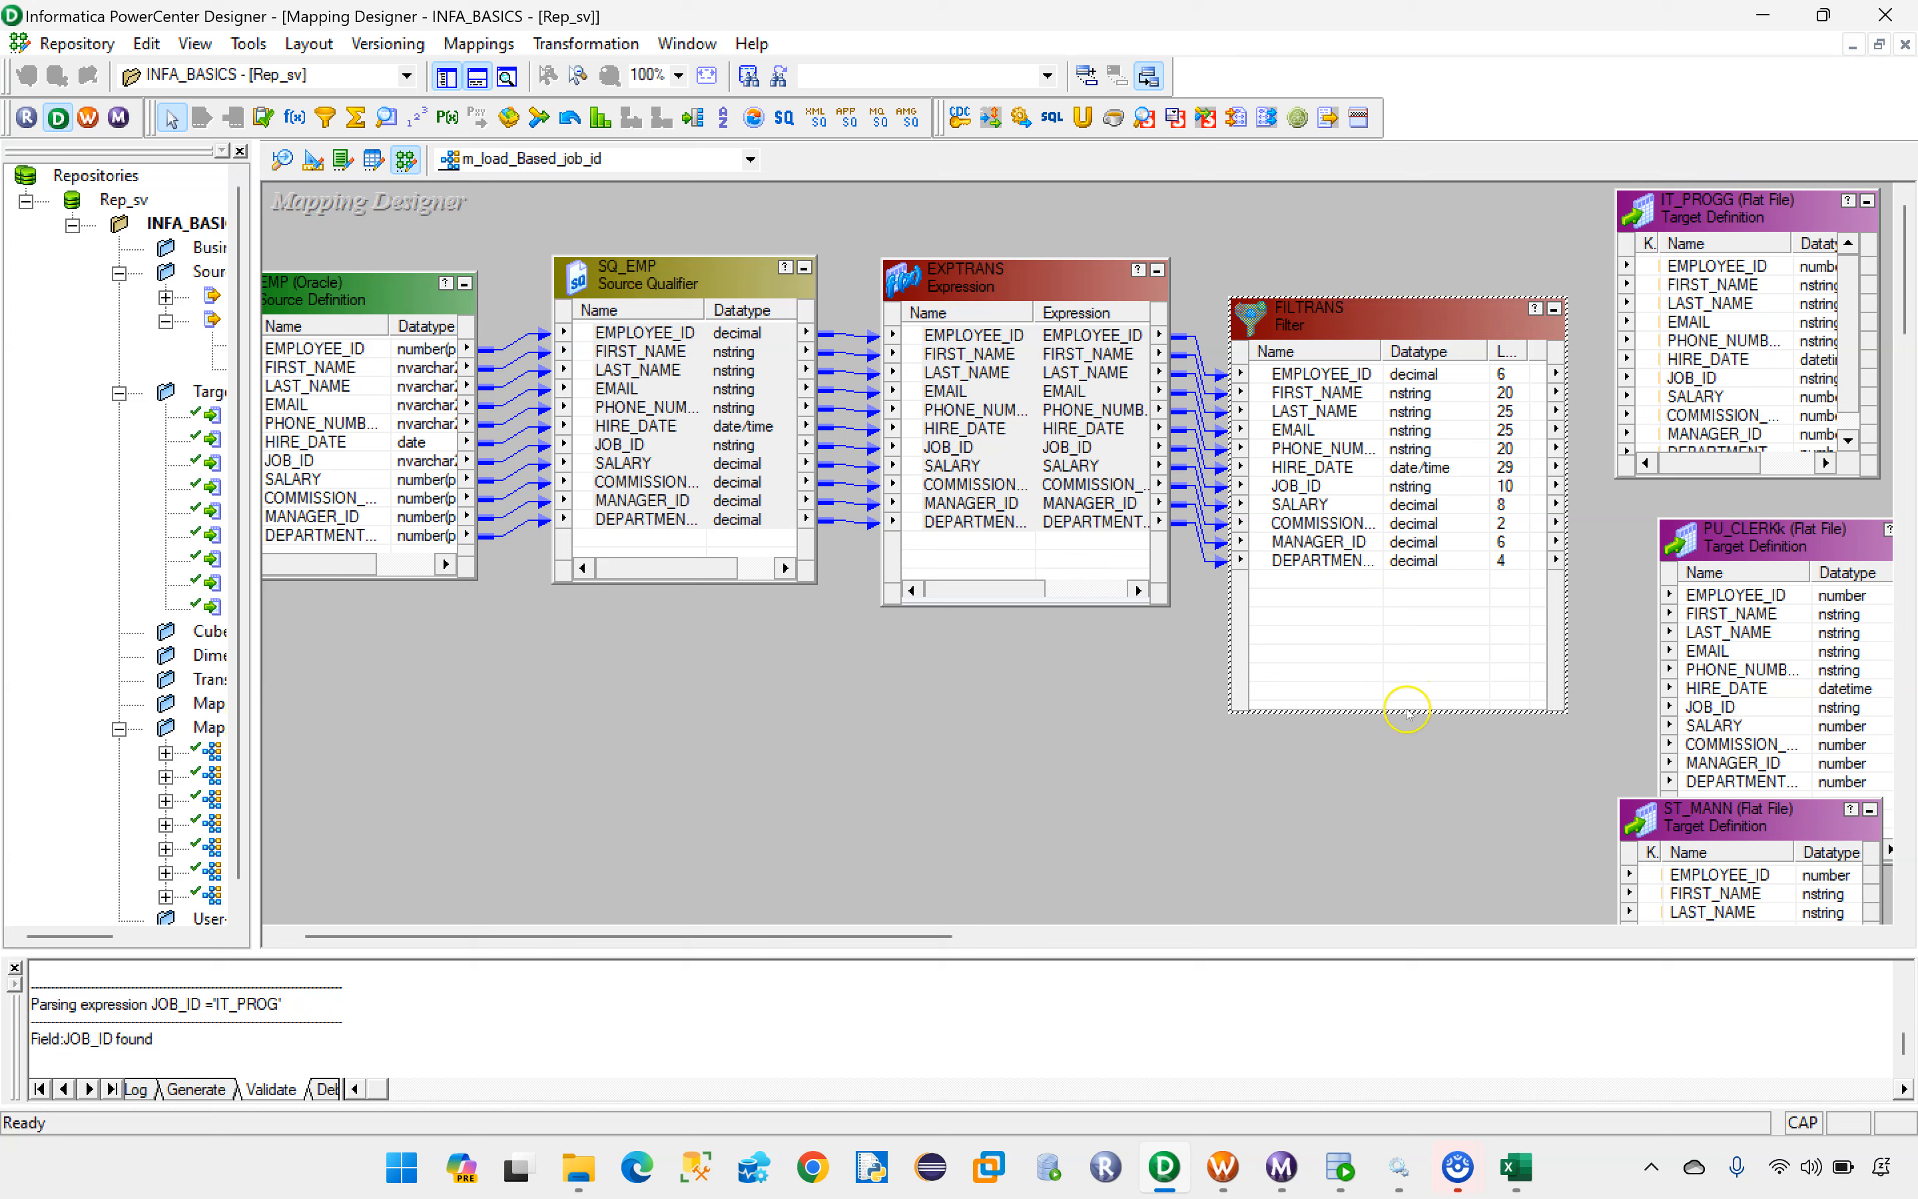
Step: Link all ports of the compacted FILTRANS filter to the IT_PROGG target and collapse that target to an icon
drag(1402, 710, 1400, 590)
drag(1371, 330, 1360, 293)
click(1339, 287)
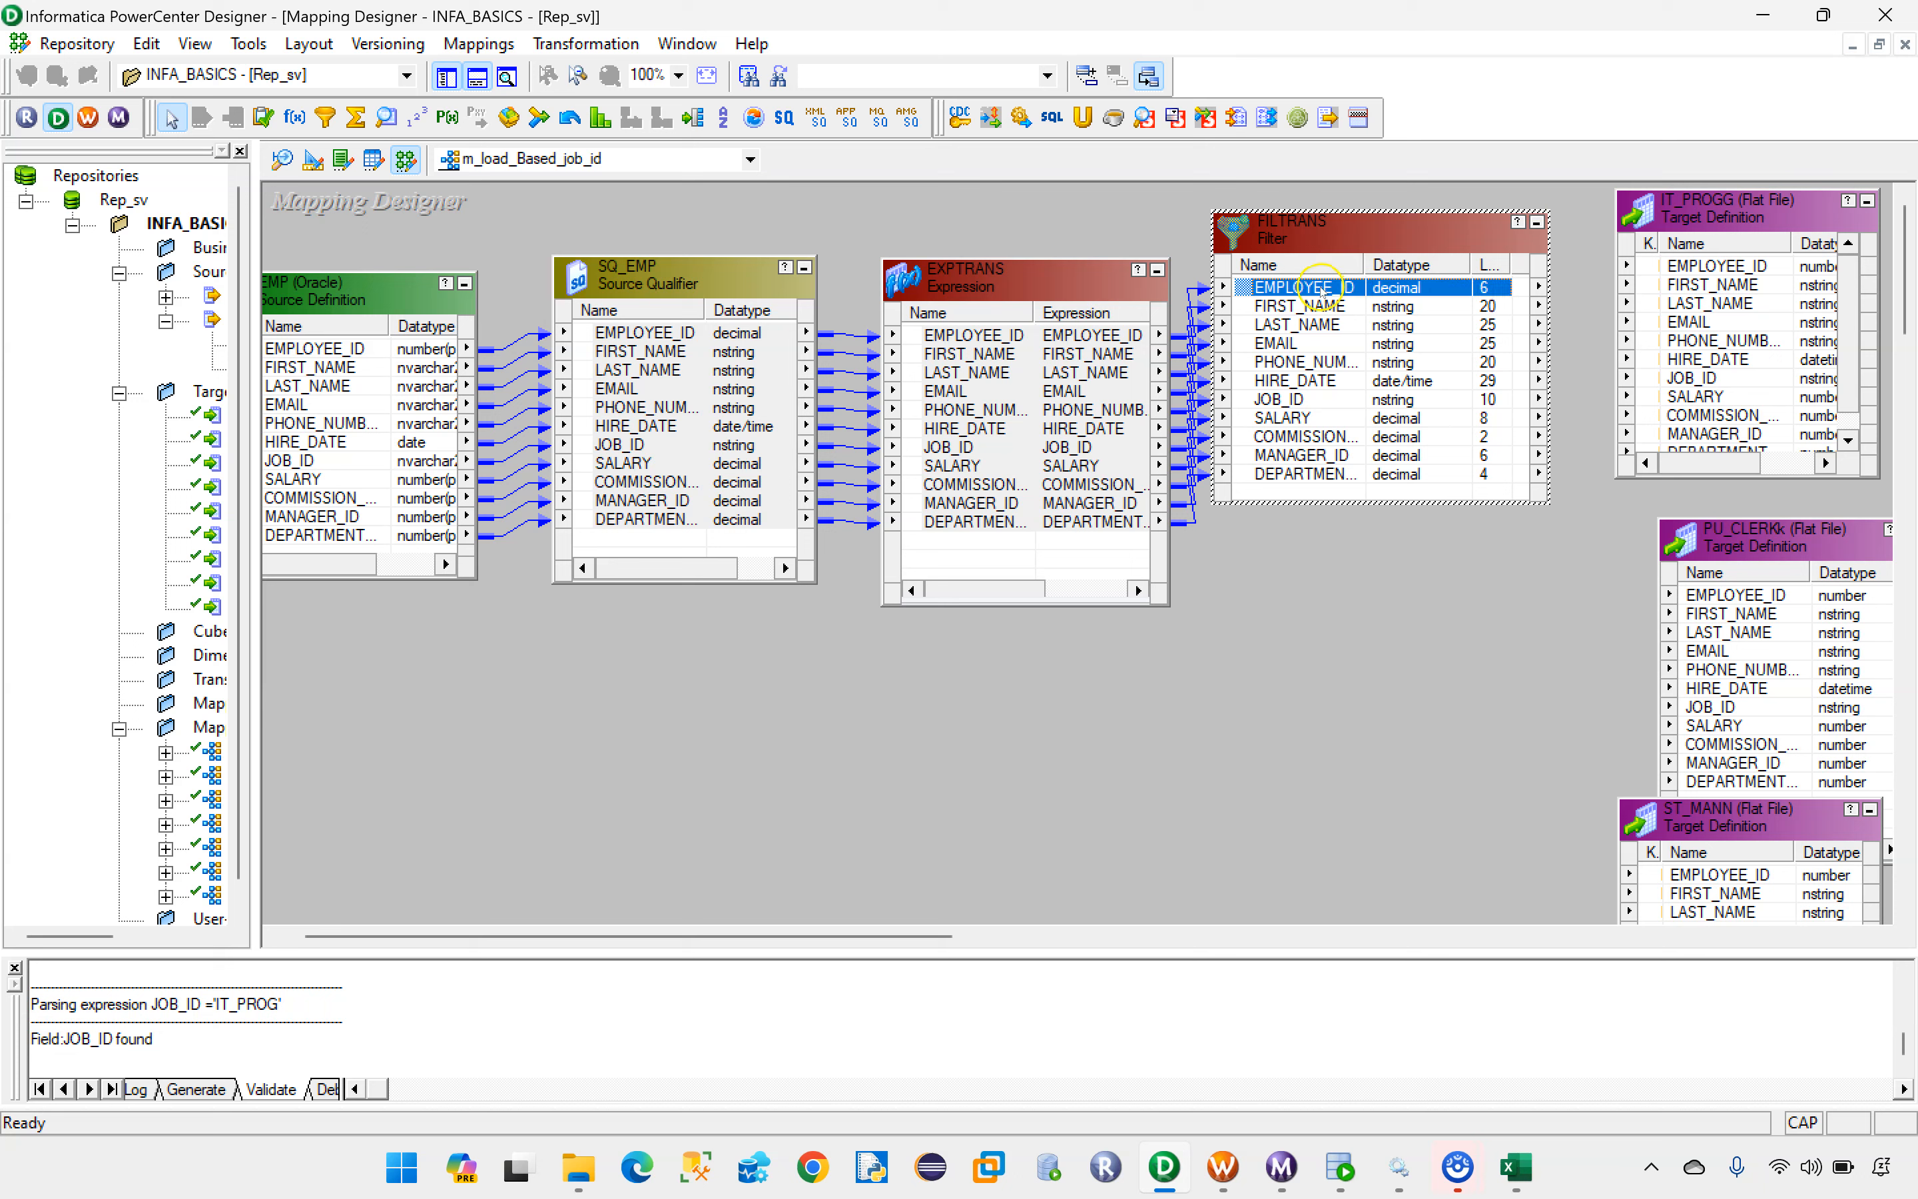
shift+click(1300, 474)
drag(1301, 474, 1712, 267)
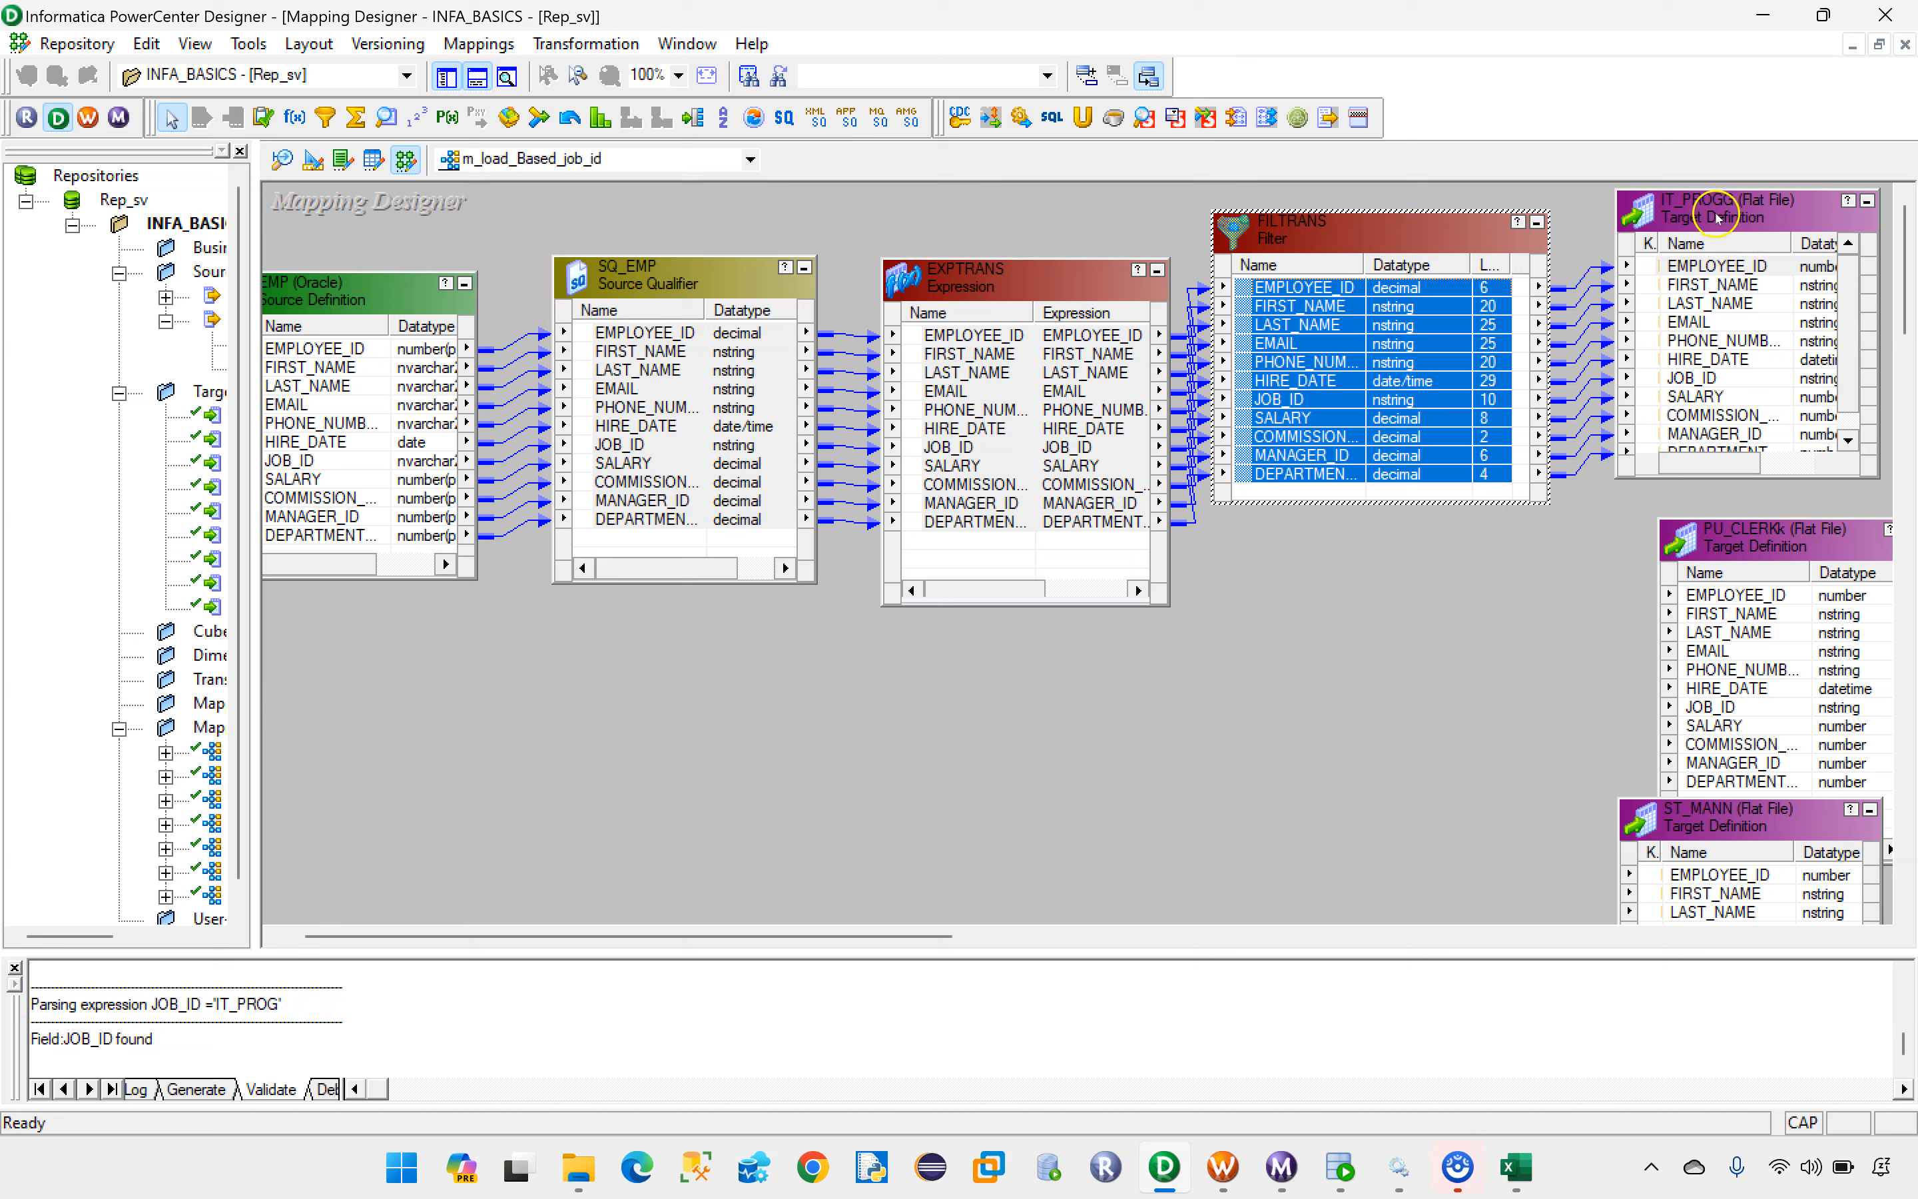
click(1868, 201)
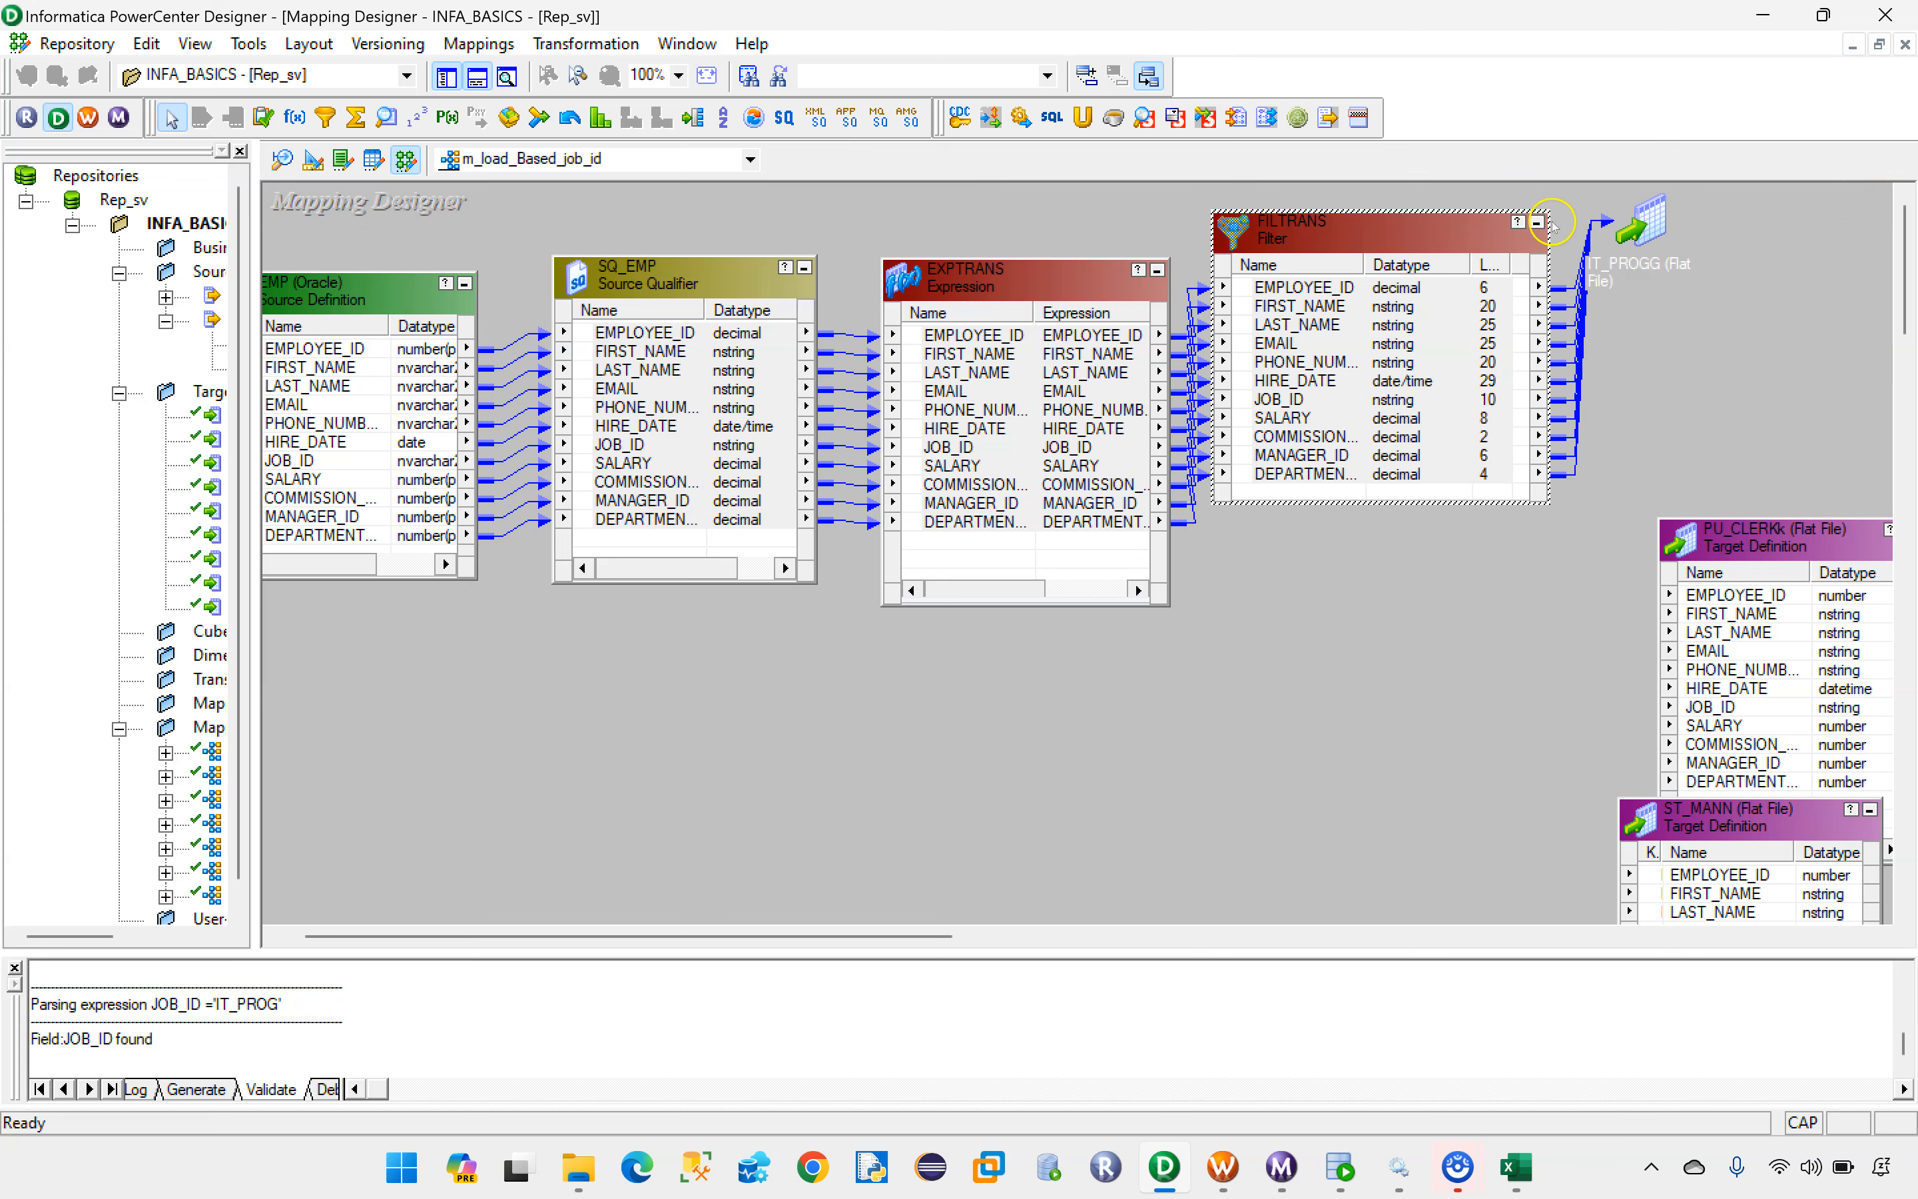
Step: Collapse the FILTRANS filter to an icon and move the PU_CLERKk target directly below the IT_PROGG target
click(1537, 223)
drag(1268, 233, 1275, 228)
drag(1763, 559, 1596, 337)
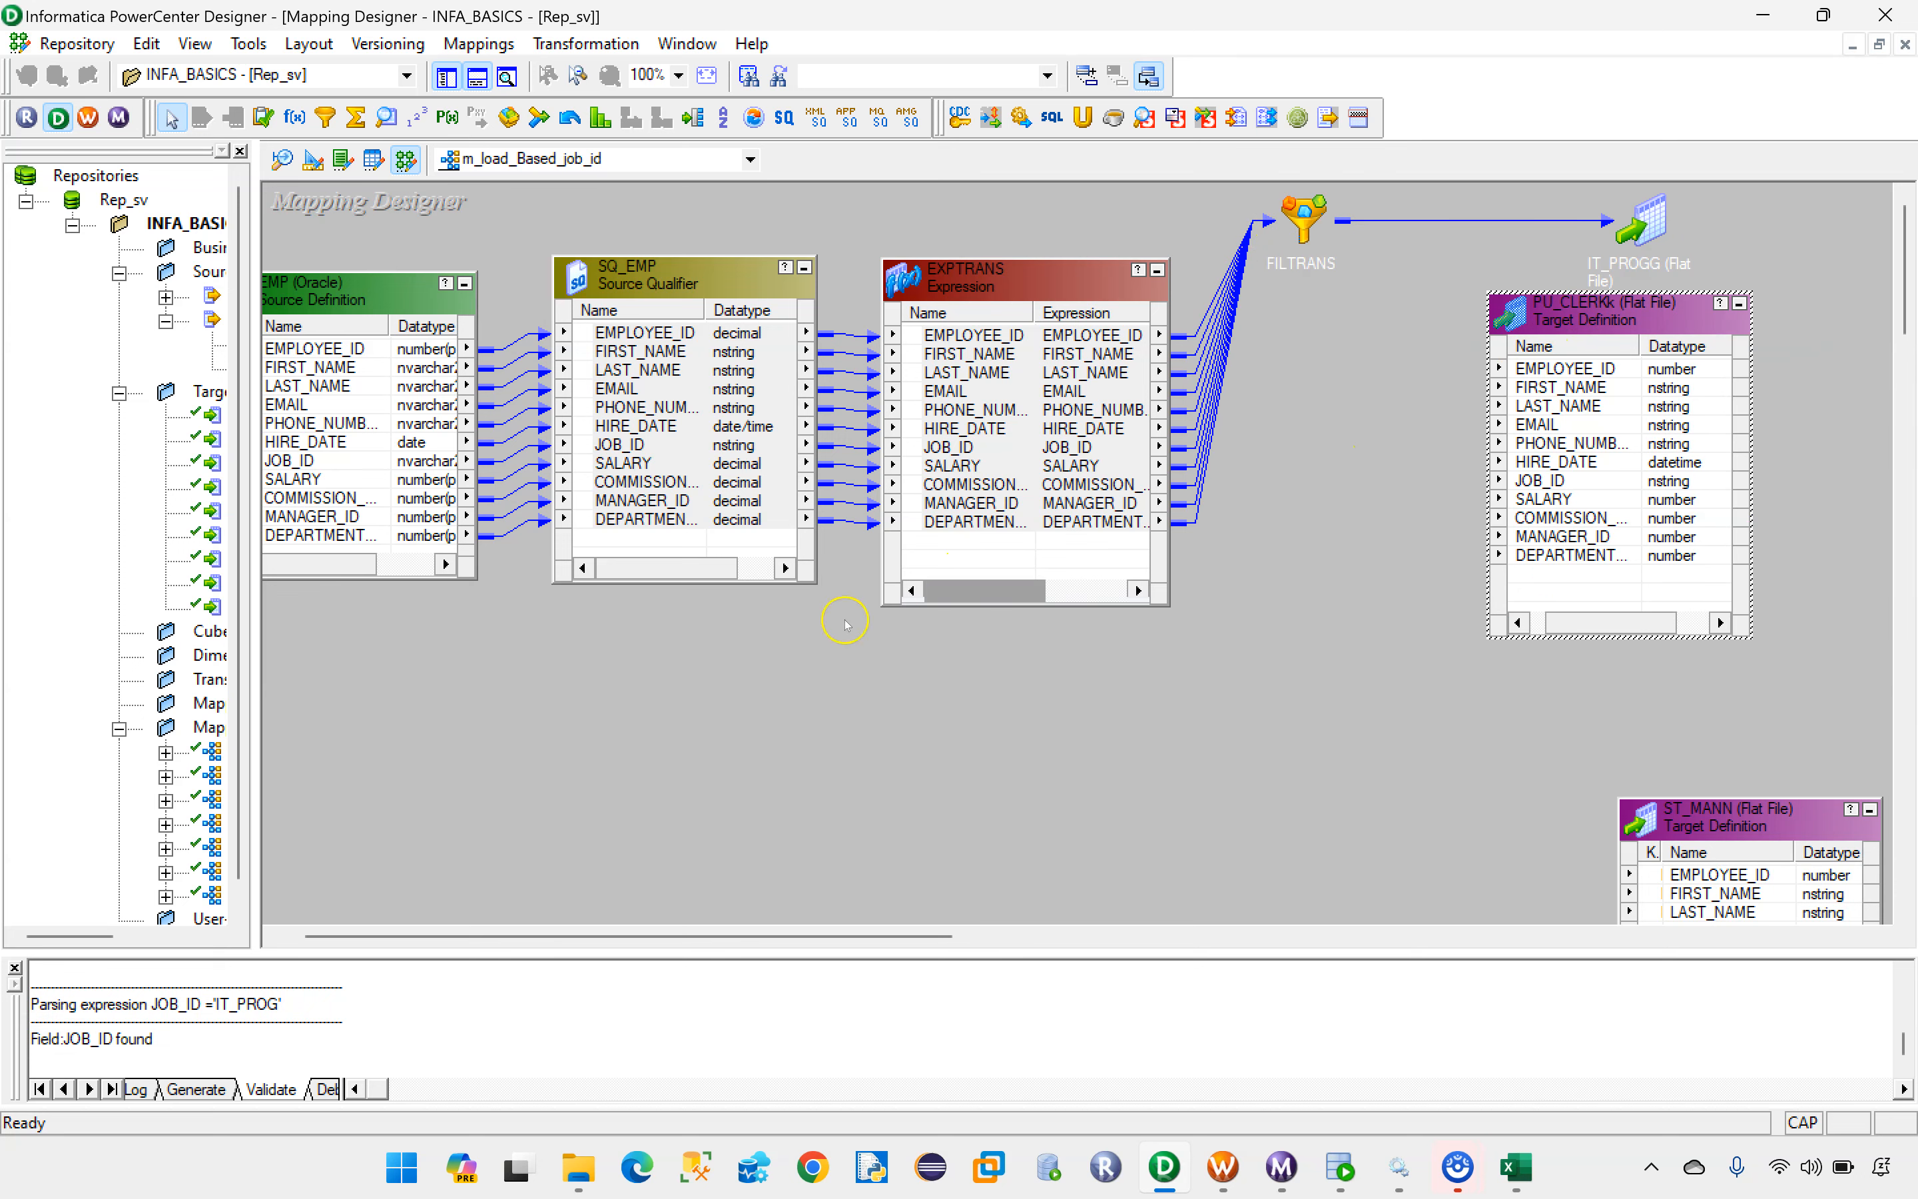
Step: Add a second Filter transformation in front of the PU_CLERKk target and link all EXPTRANS ports to it
click(325, 117)
drag(1285, 378, 1479, 678)
drag(1355, 445, 1305, 443)
click(945, 325)
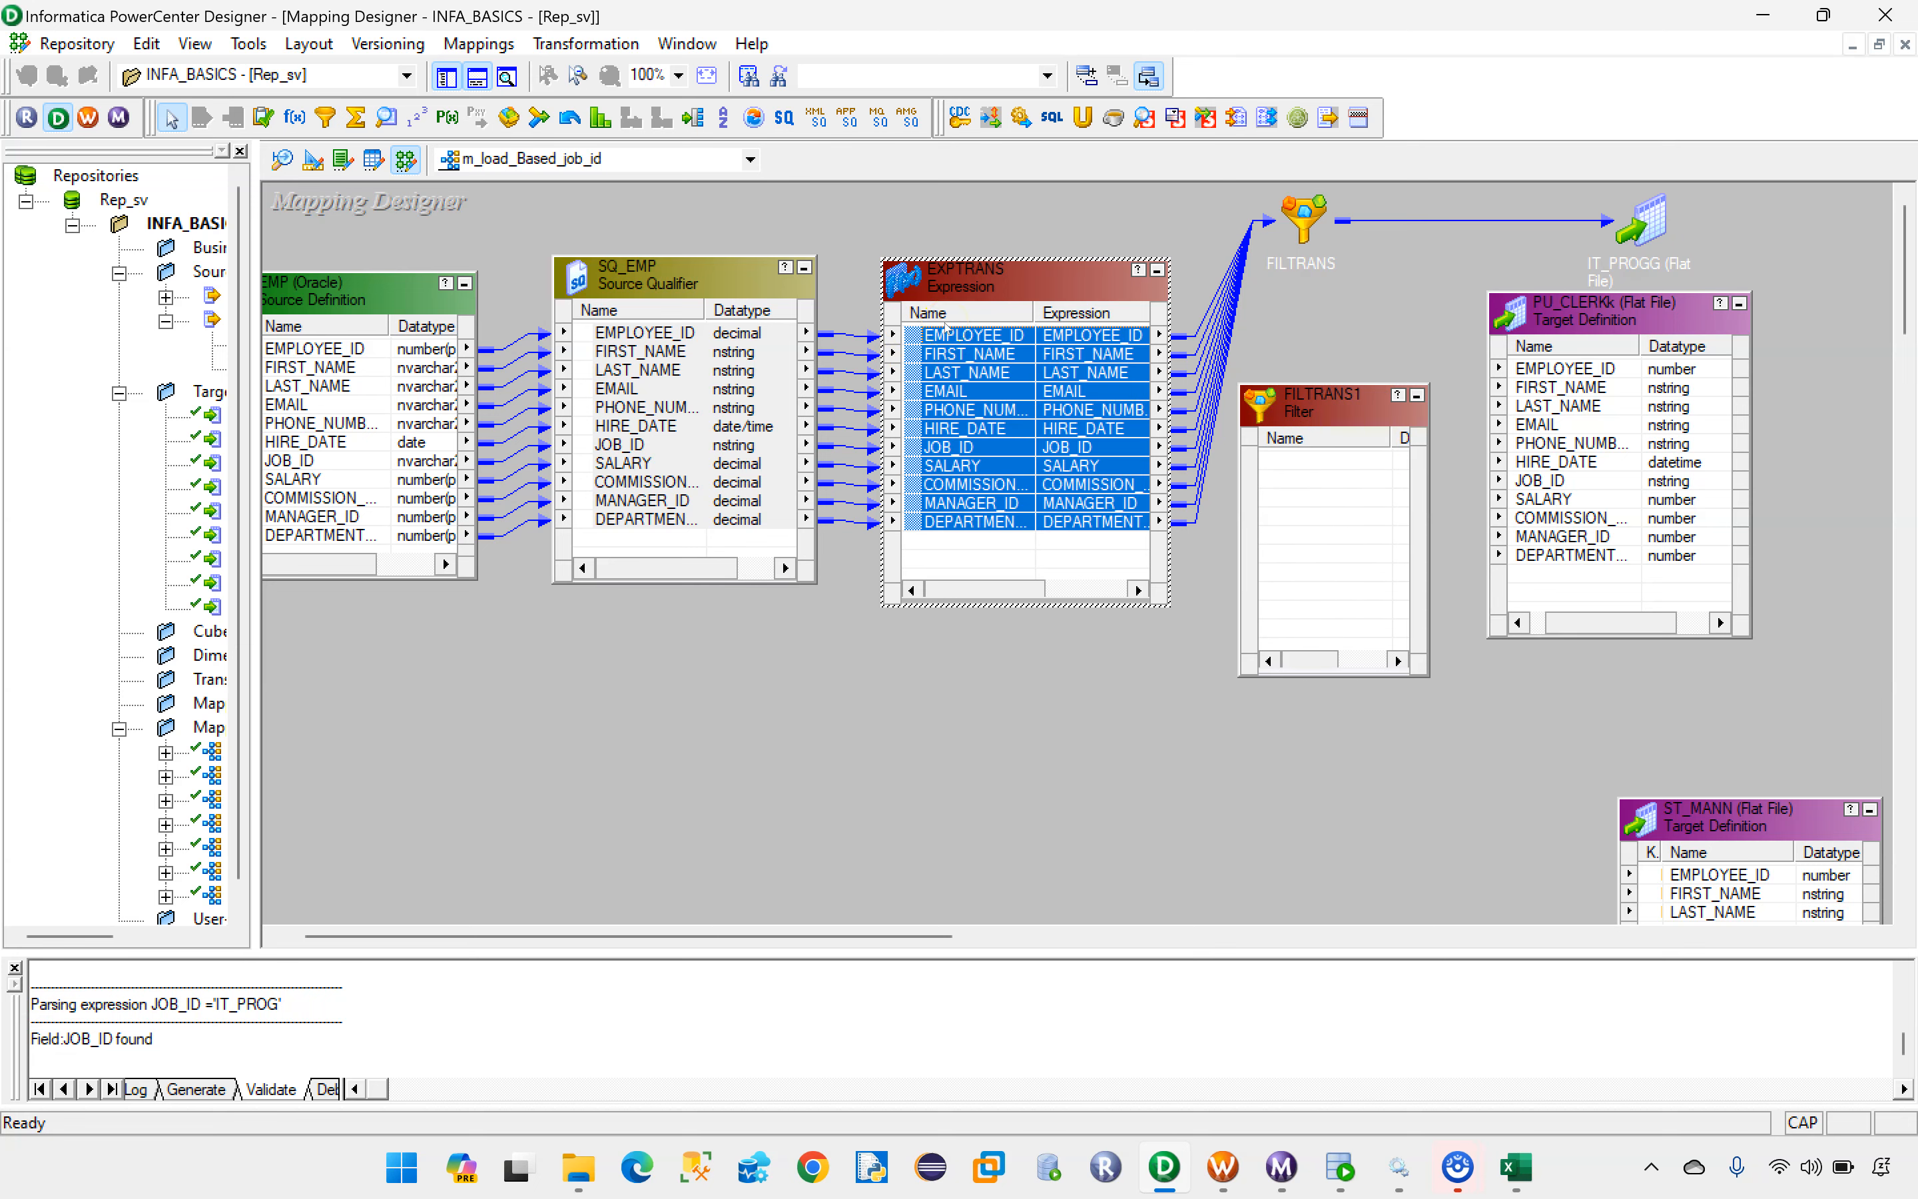
drag(945, 334, 1312, 472)
click(943, 353)
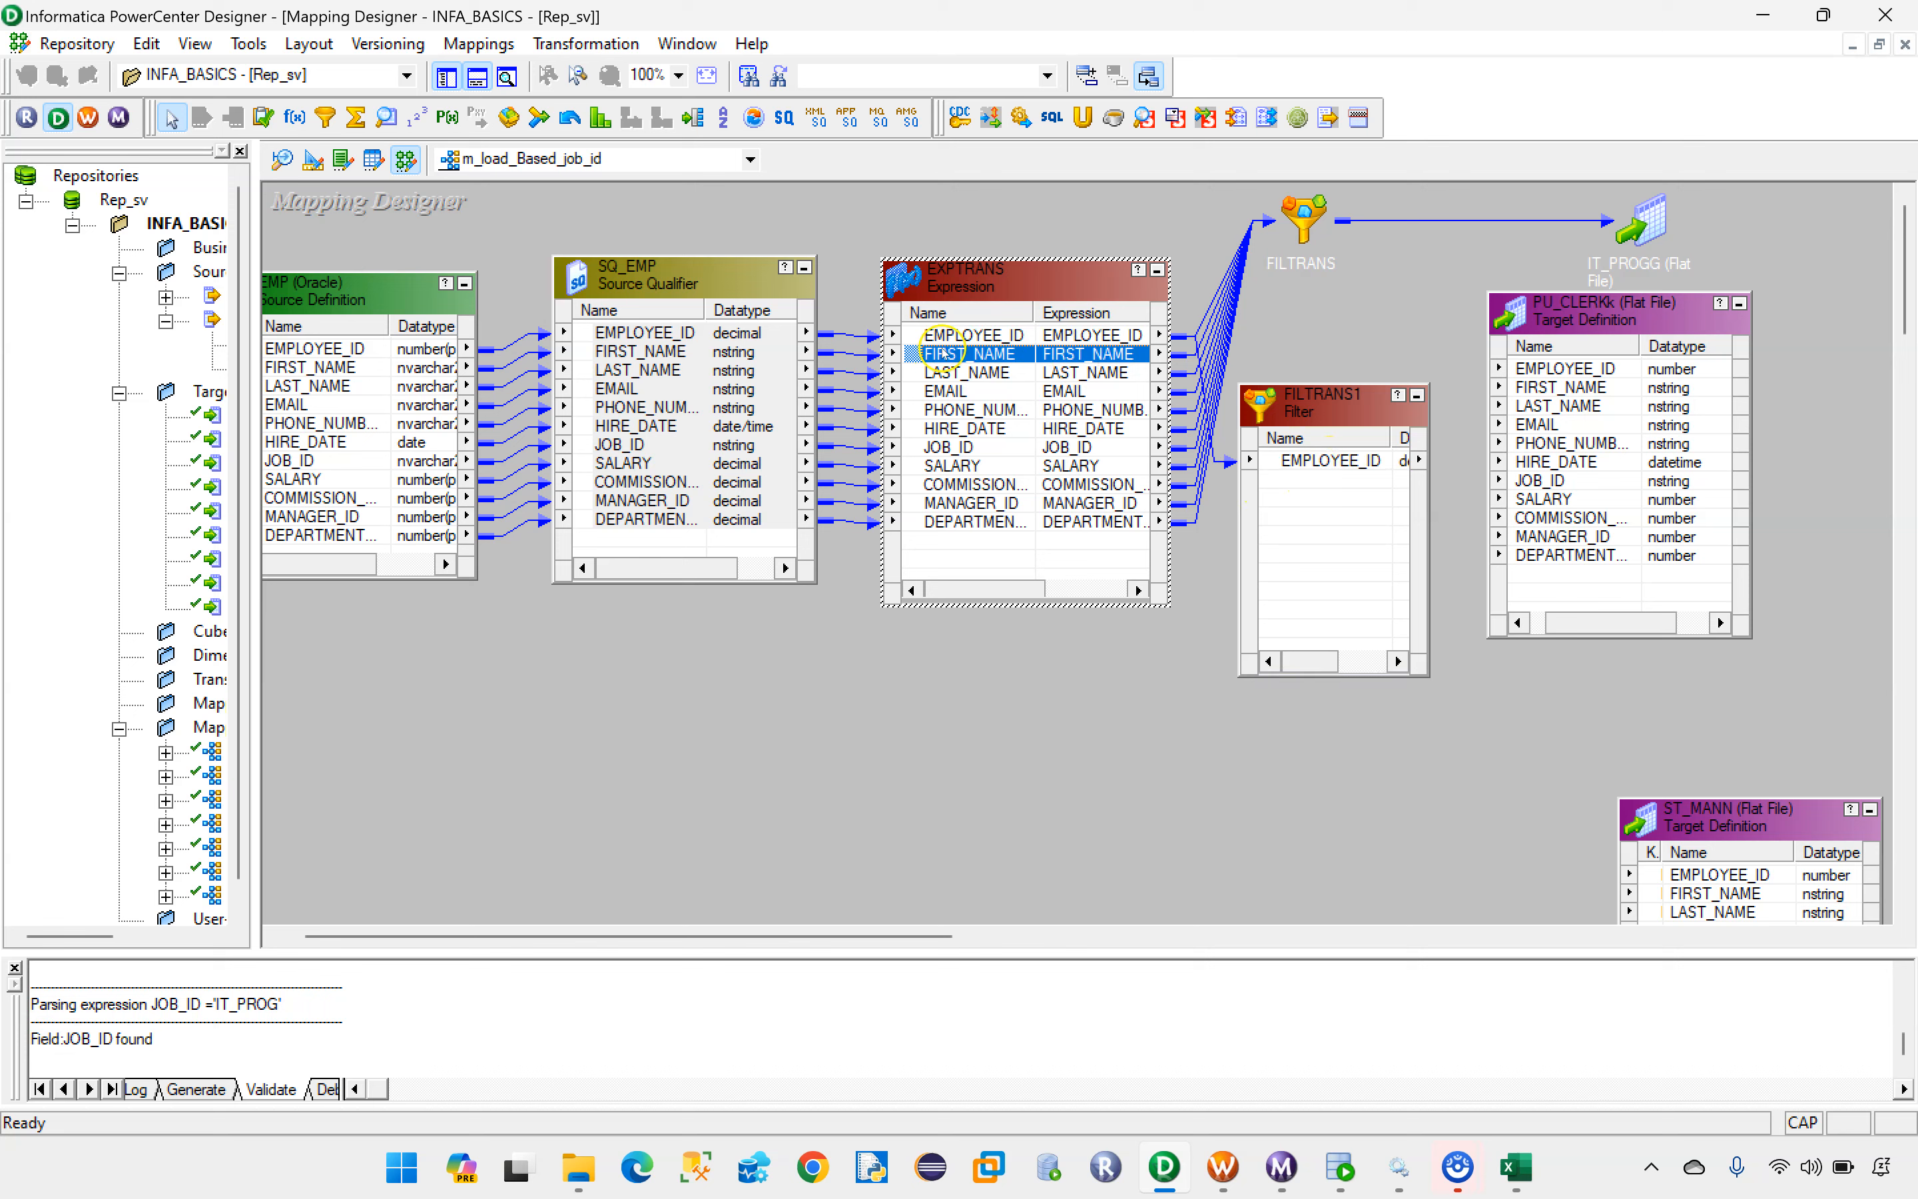
shift+click(935, 521)
drag(947, 357, 1331, 480)
Step: Replace the filter condition of FILTRANS1 with JOB_ID ='PU_CLERK', using its JOB_ID port and checking the job ID in Excel
double_click(1317, 396)
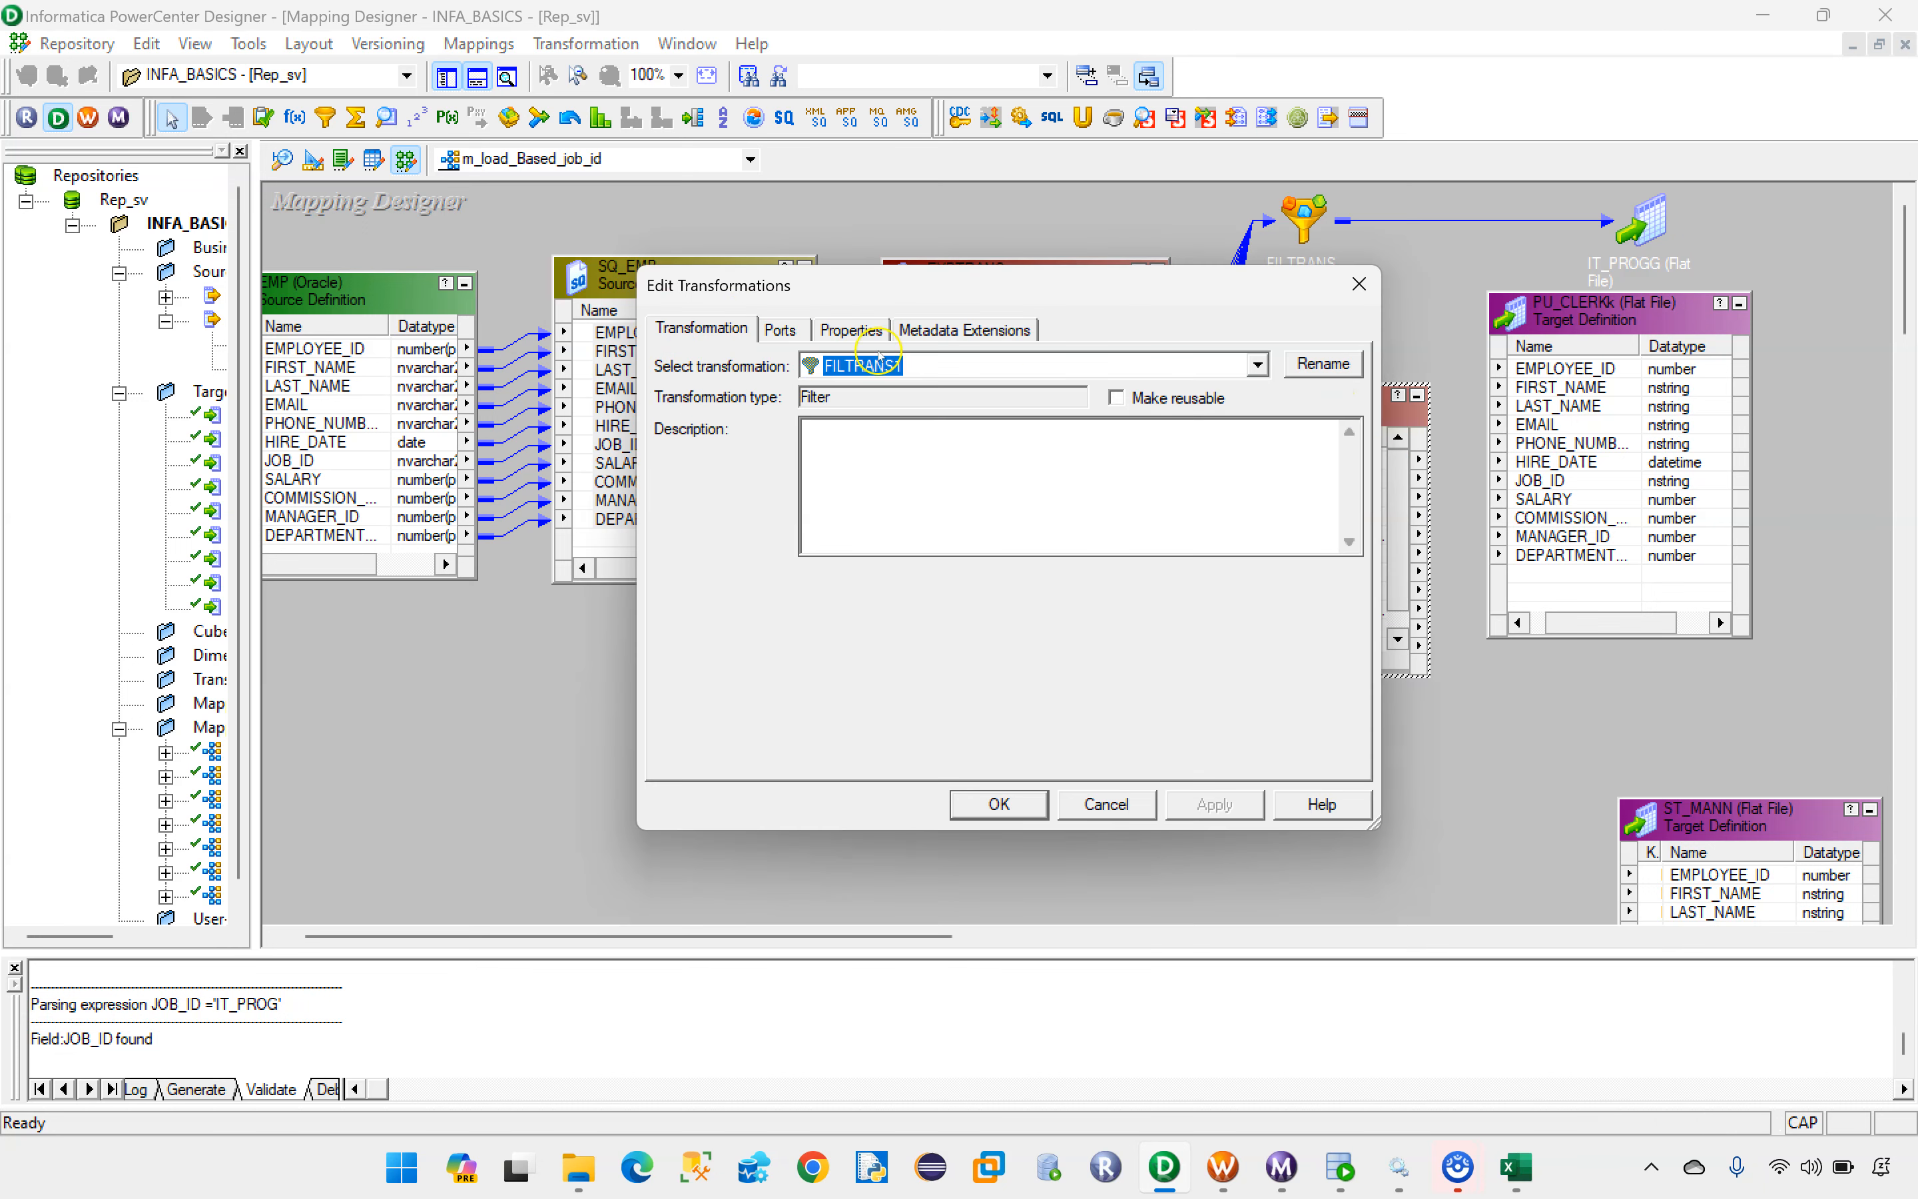
click(838, 330)
click(1332, 444)
click(1331, 445)
drag(775, 379, 642, 375)
key(Delete)
click(387, 312)
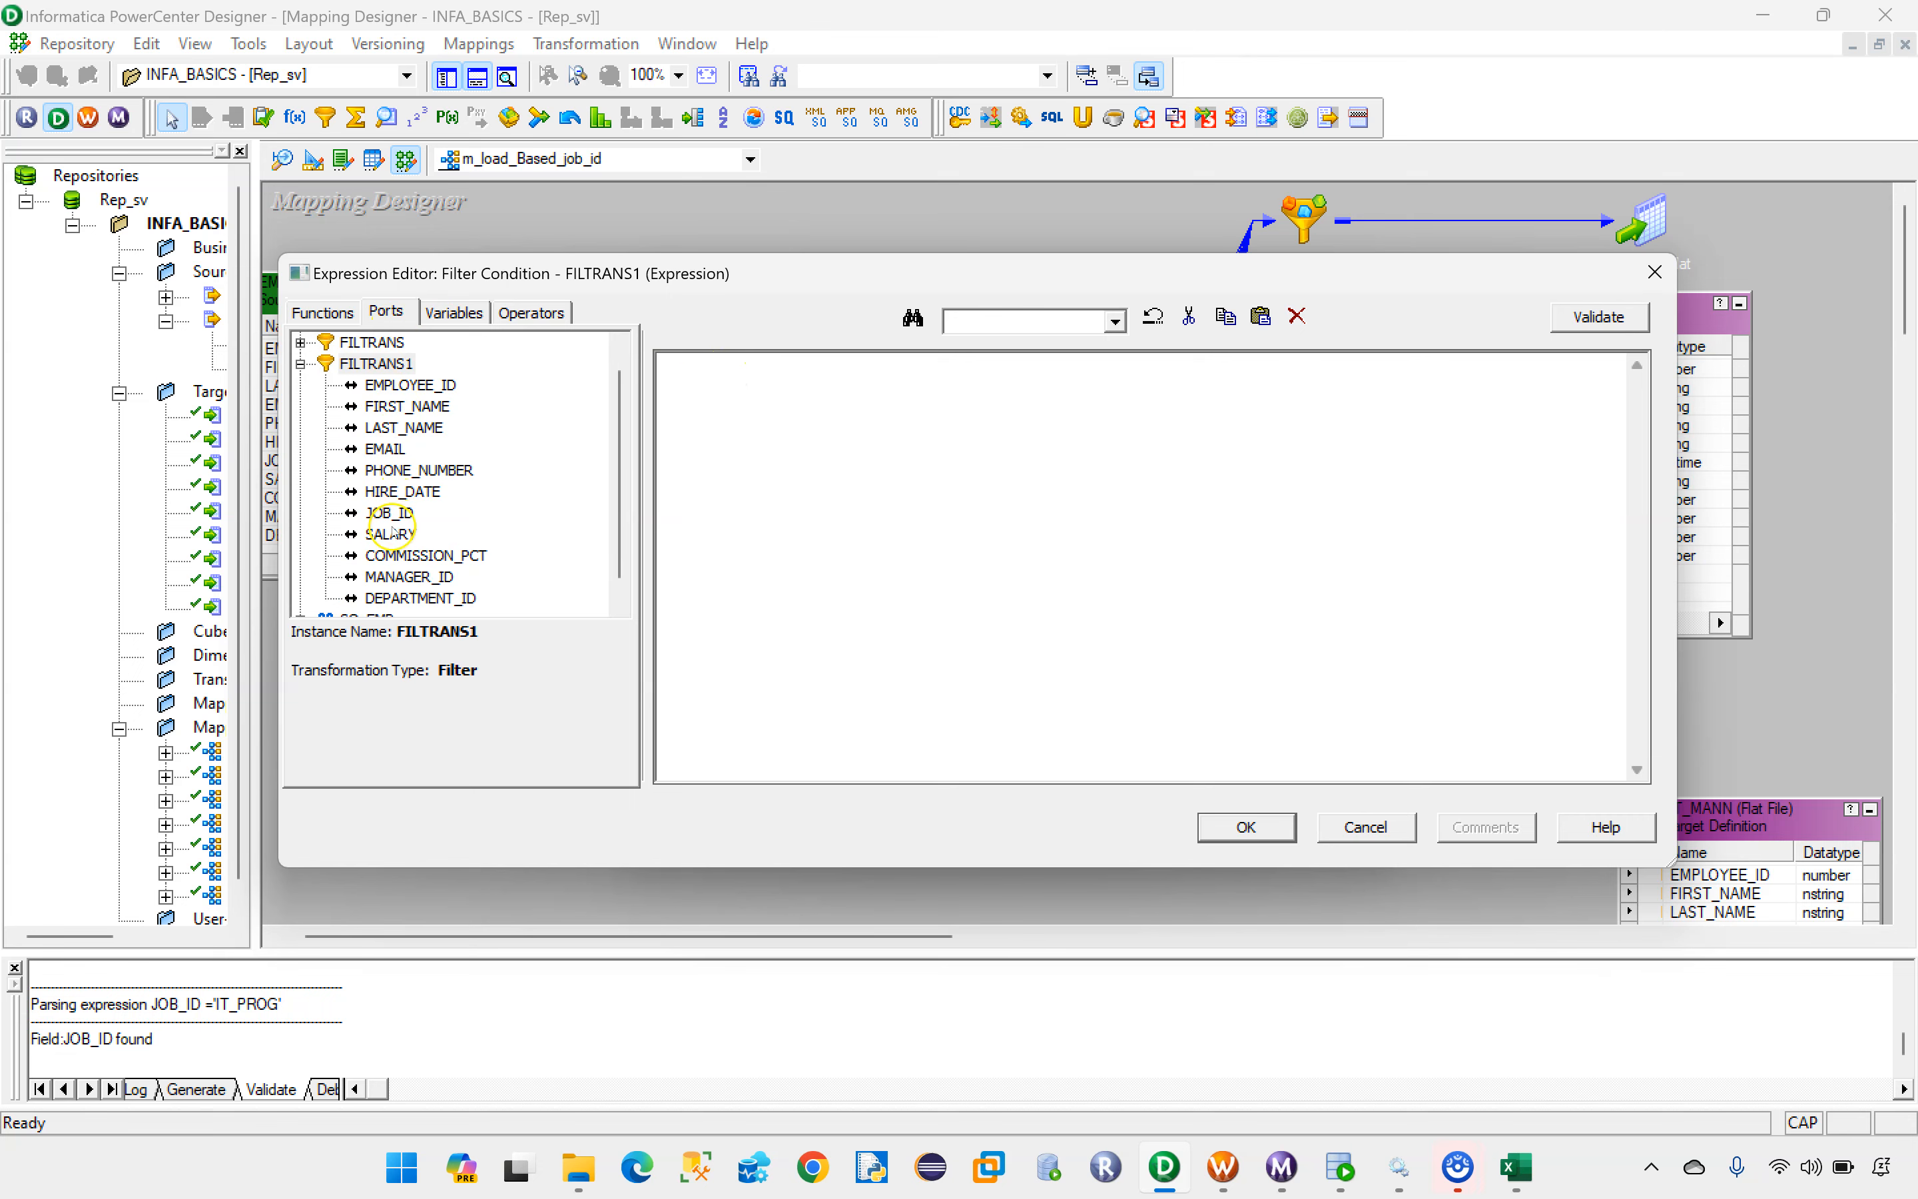
double_click(391, 513)
click(1517, 1167)
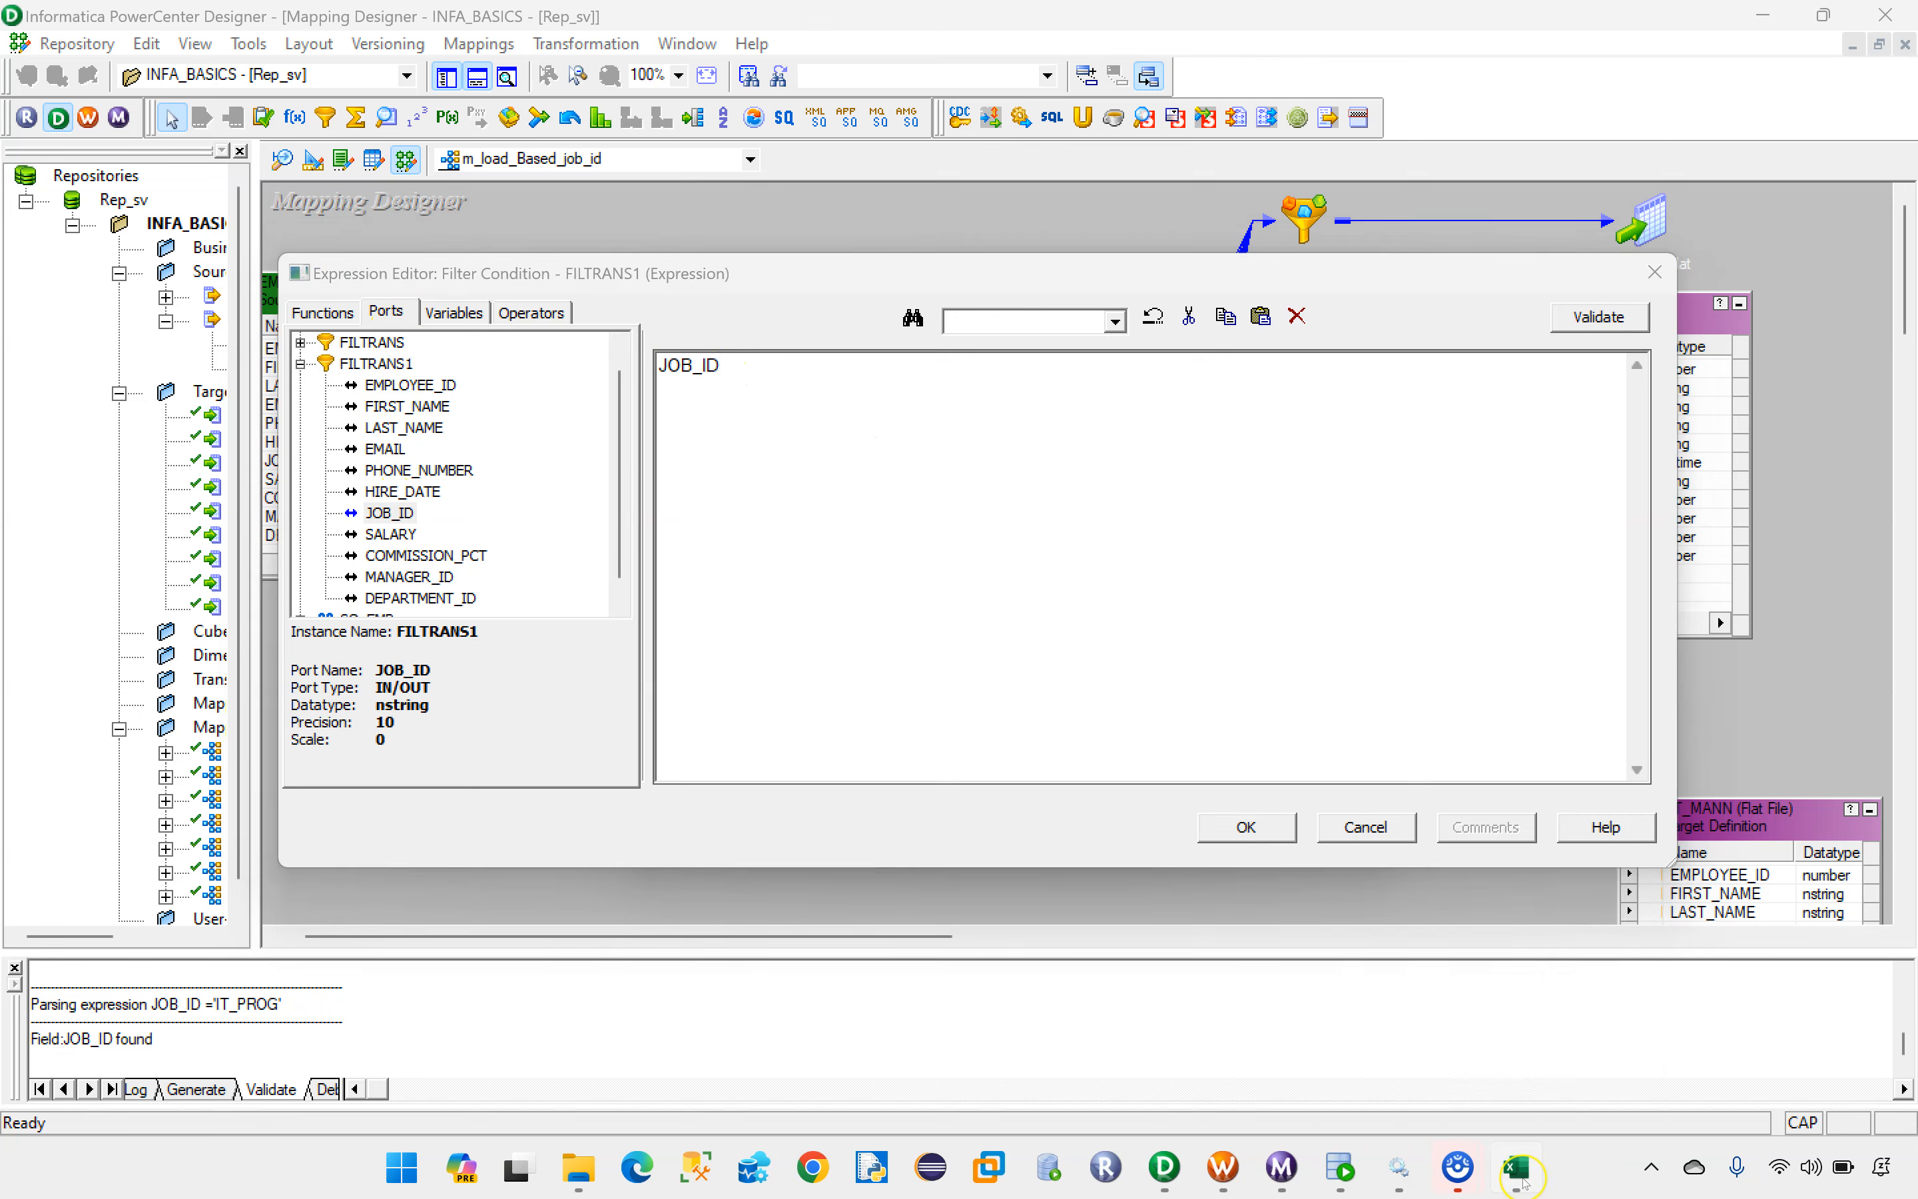
click(1522, 1182)
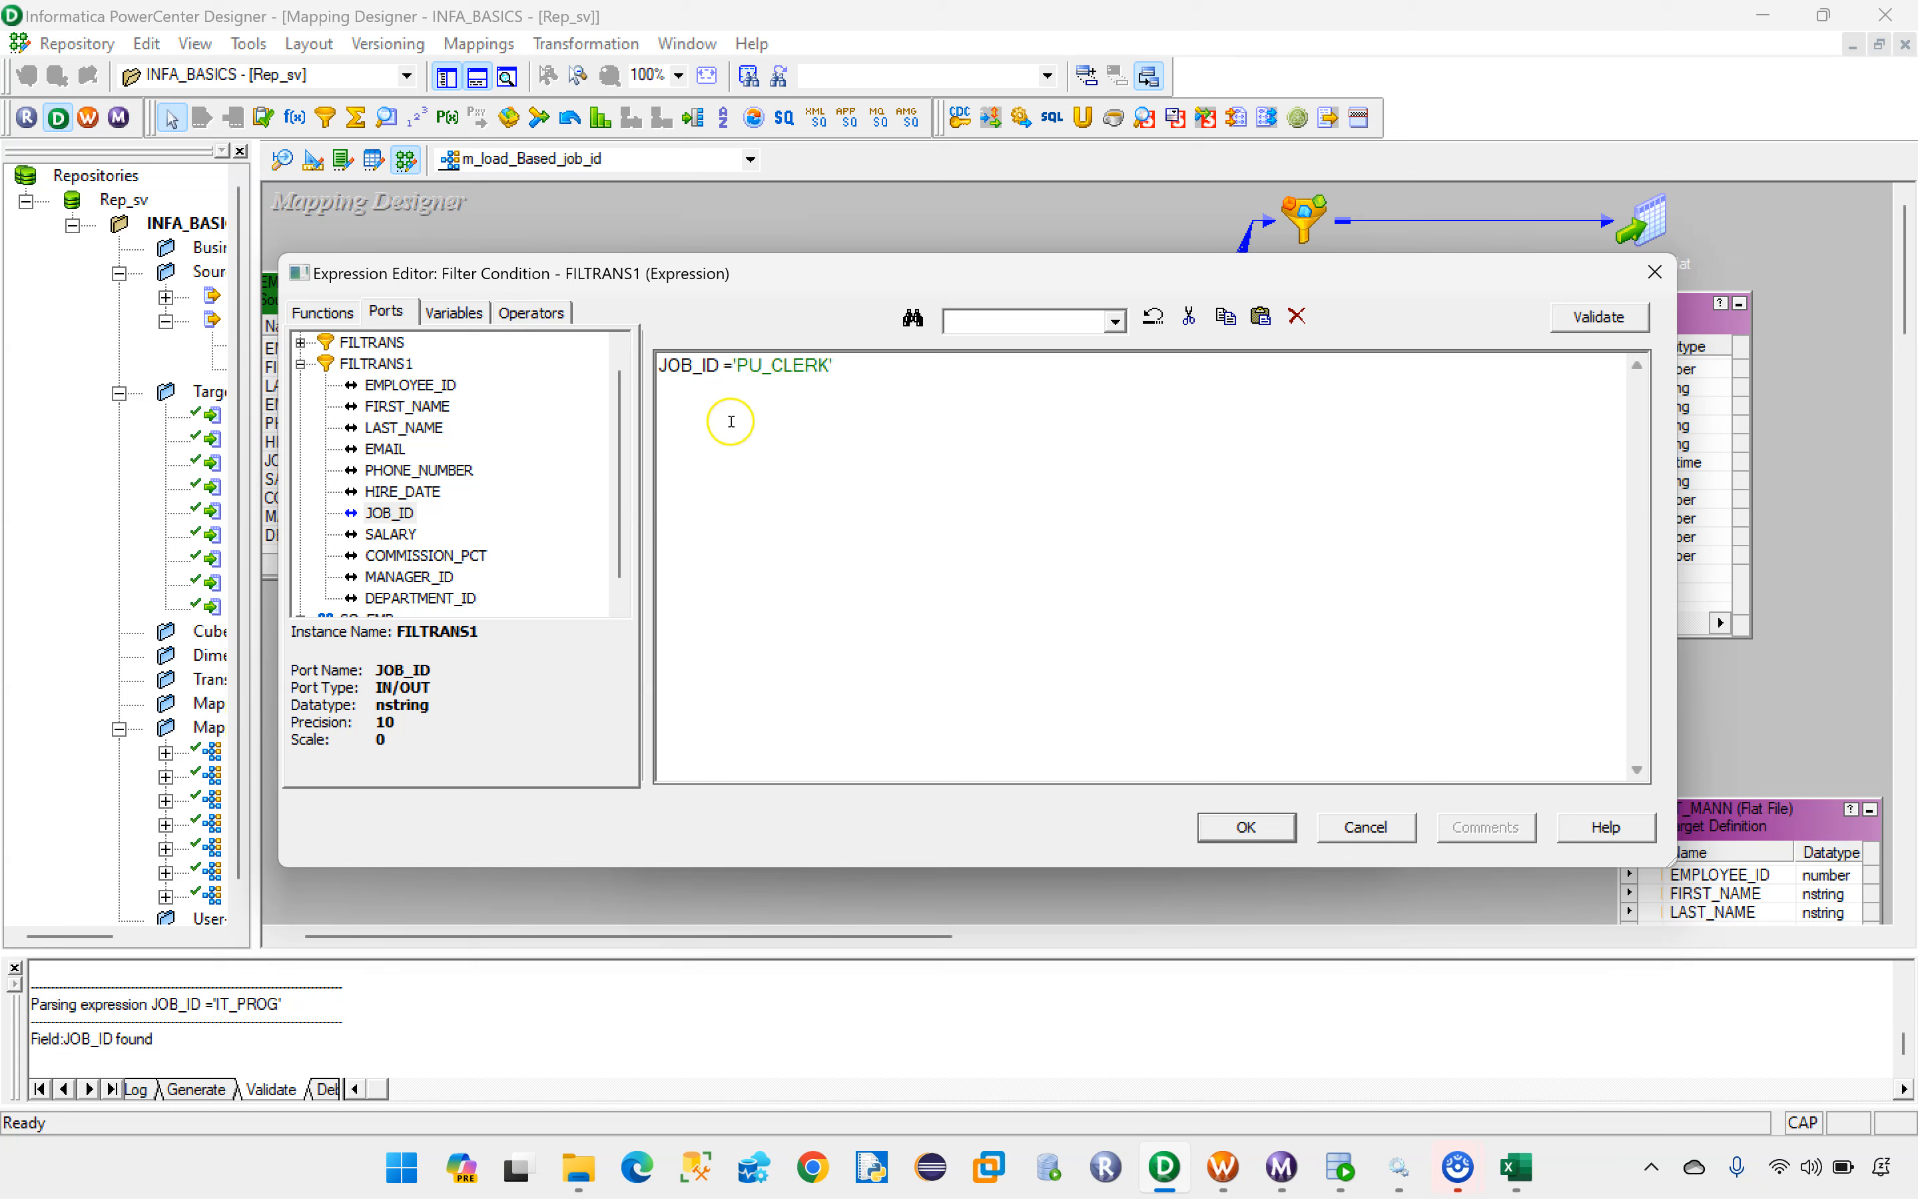
Step: Validate the JOB_ID ='PU_CLERK' expression and apply it to the FILTRANS1 transformation
drag(842, 367, 621, 373)
click(1585, 320)
click(1079, 632)
click(1246, 826)
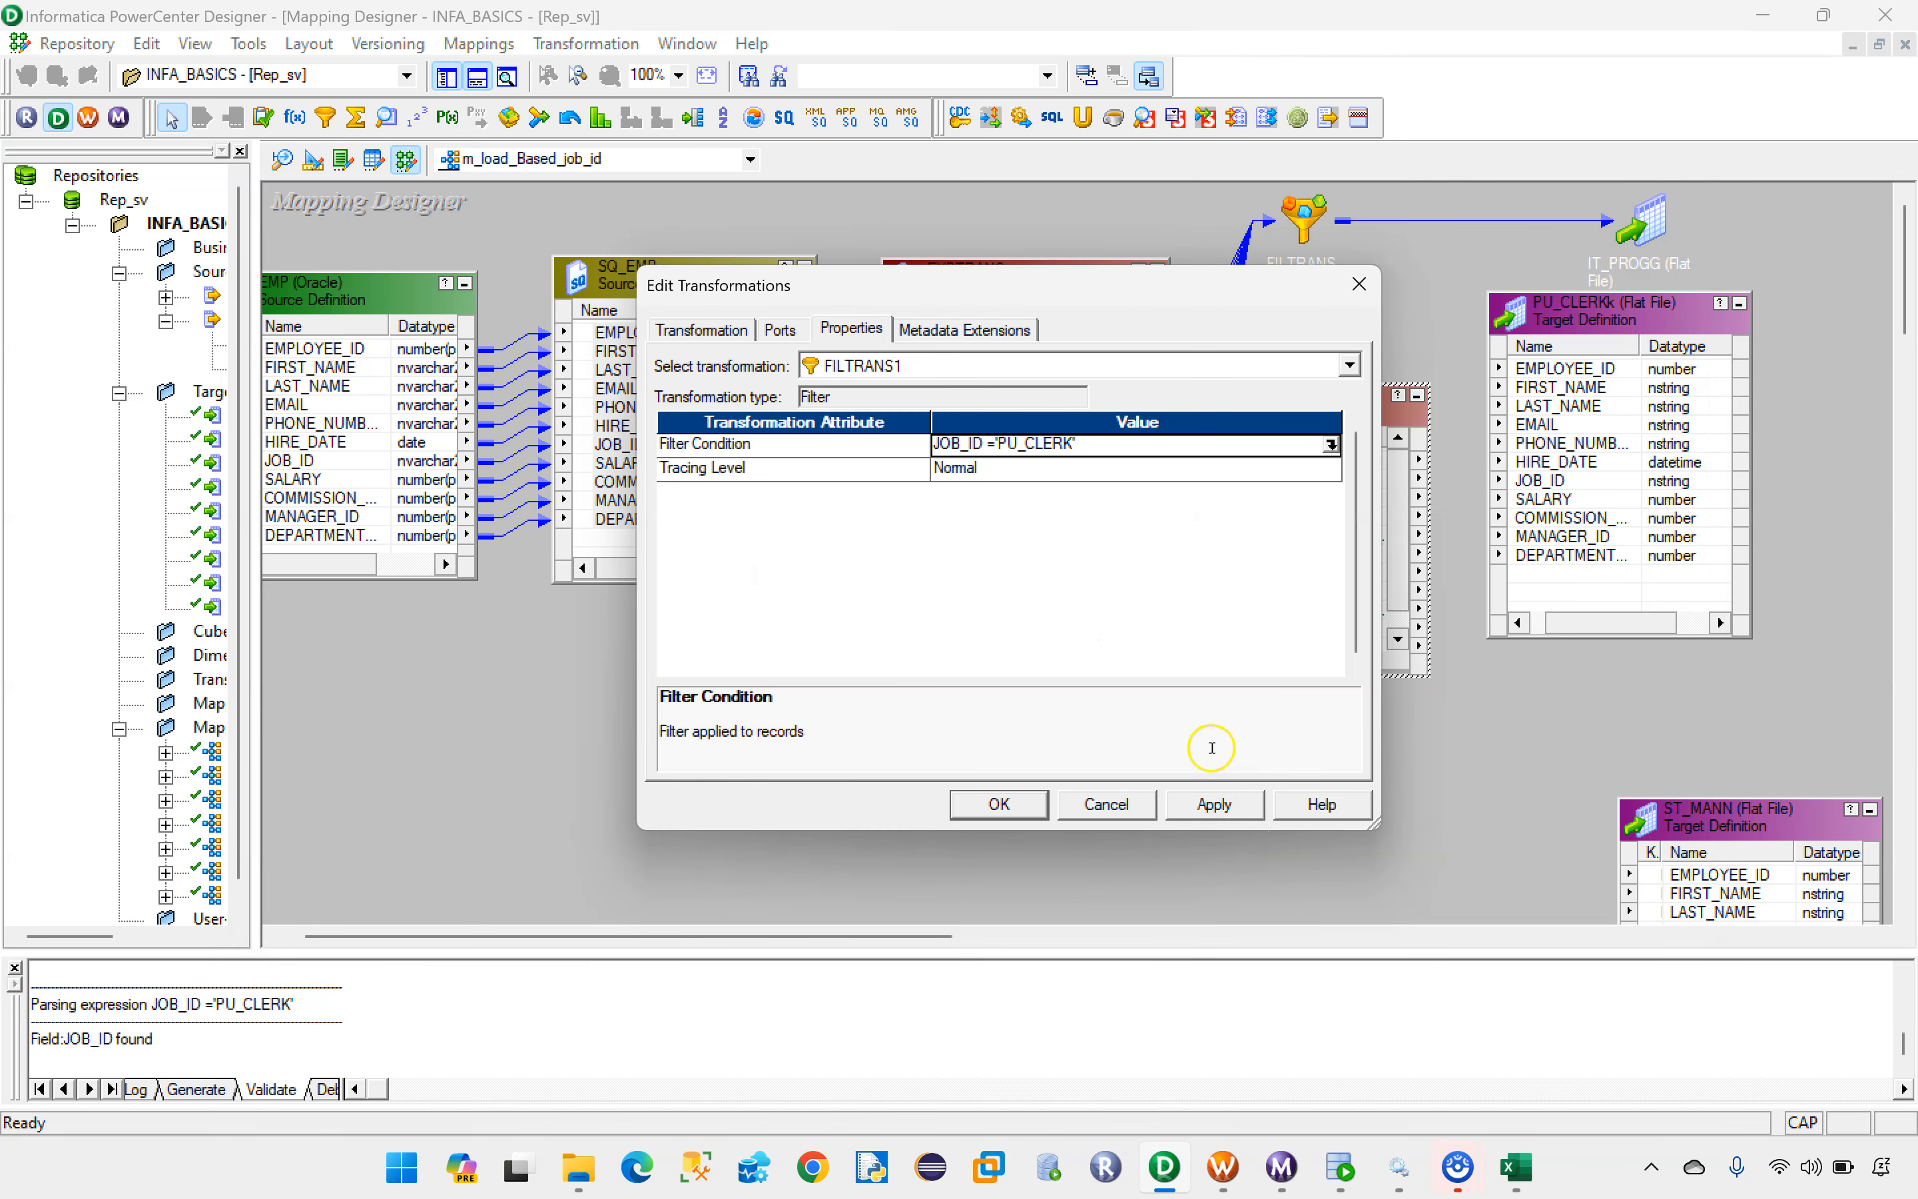
click(997, 804)
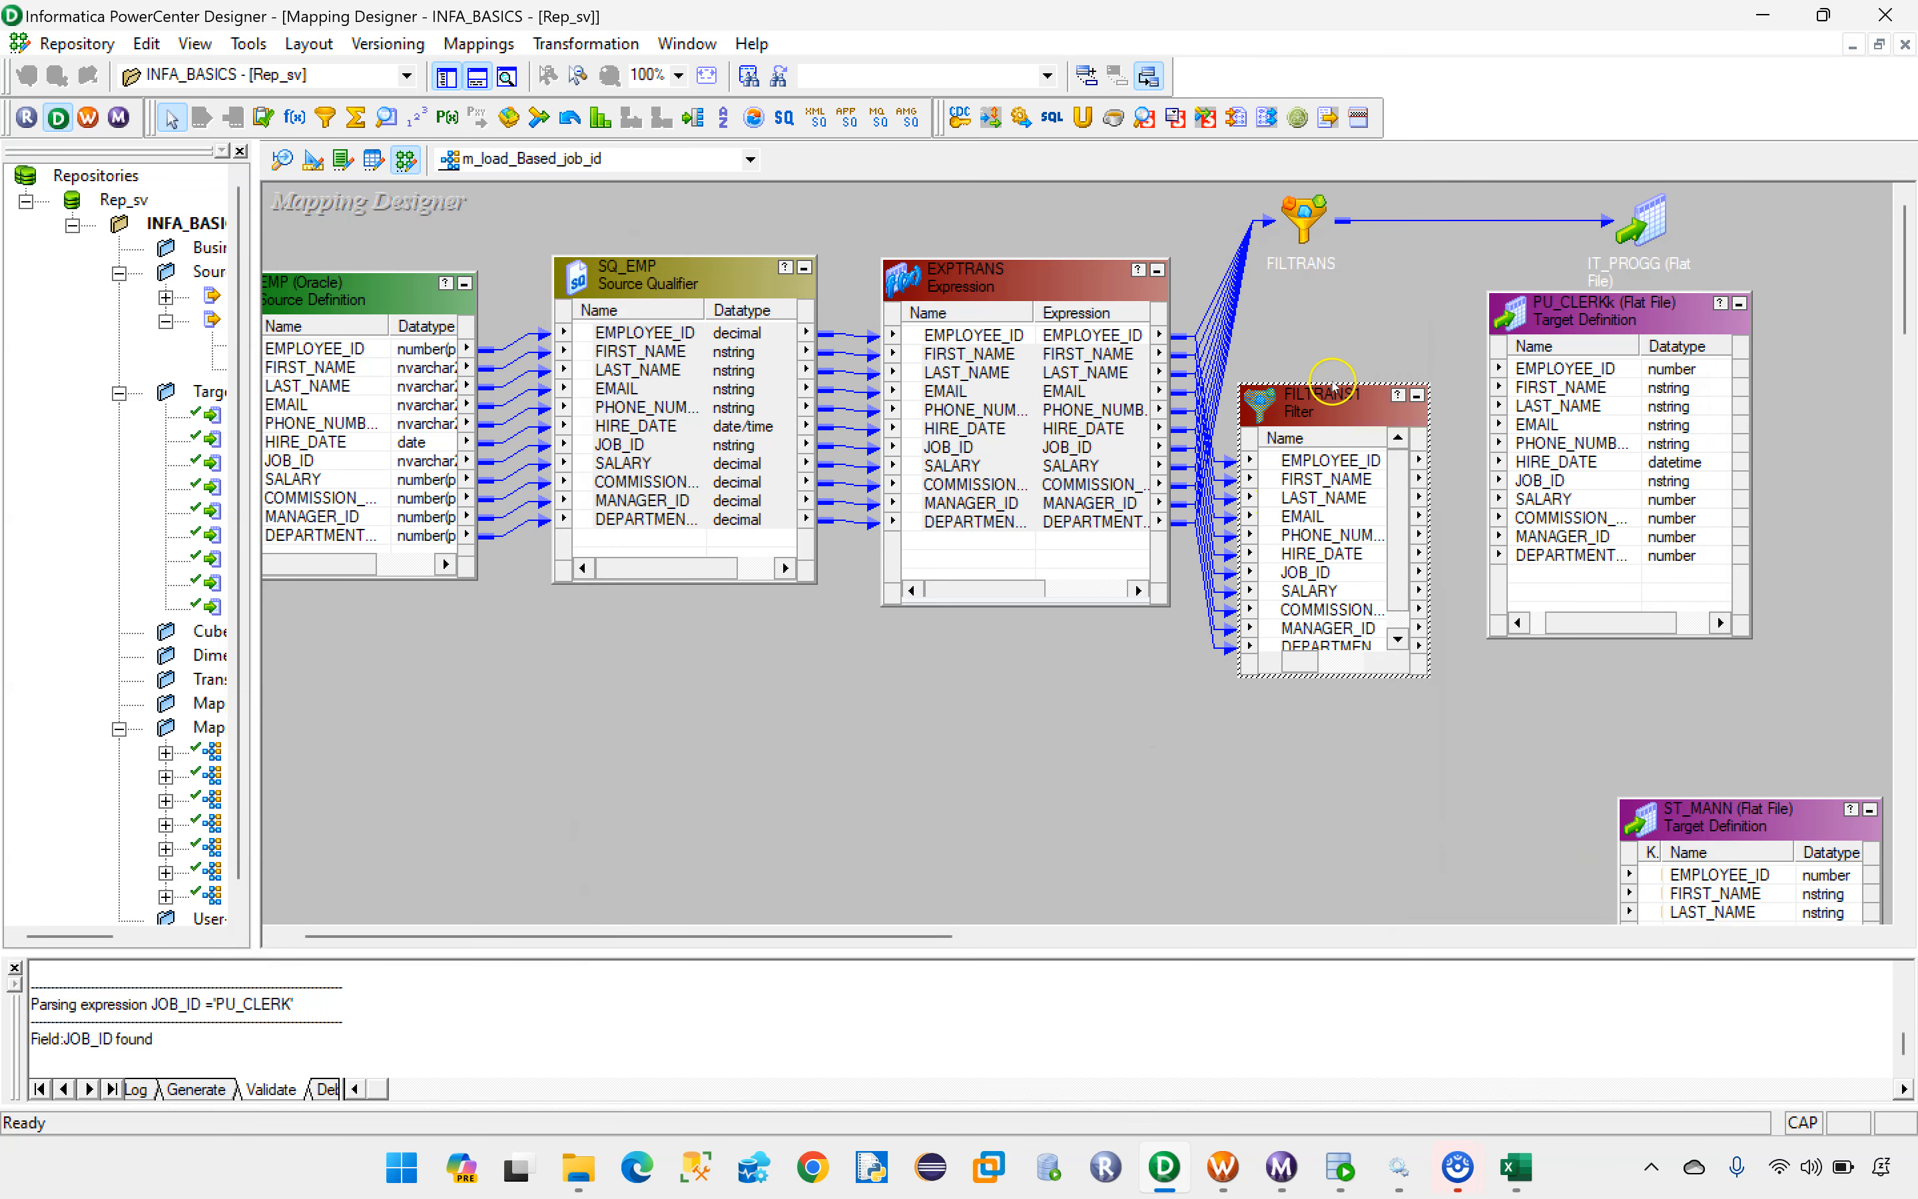
Step: Link all ports of FILTRANS1 to the PU_CLERKk target and collapse that filter to an icon
drag(1332, 384, 1333, 313)
click(1312, 387)
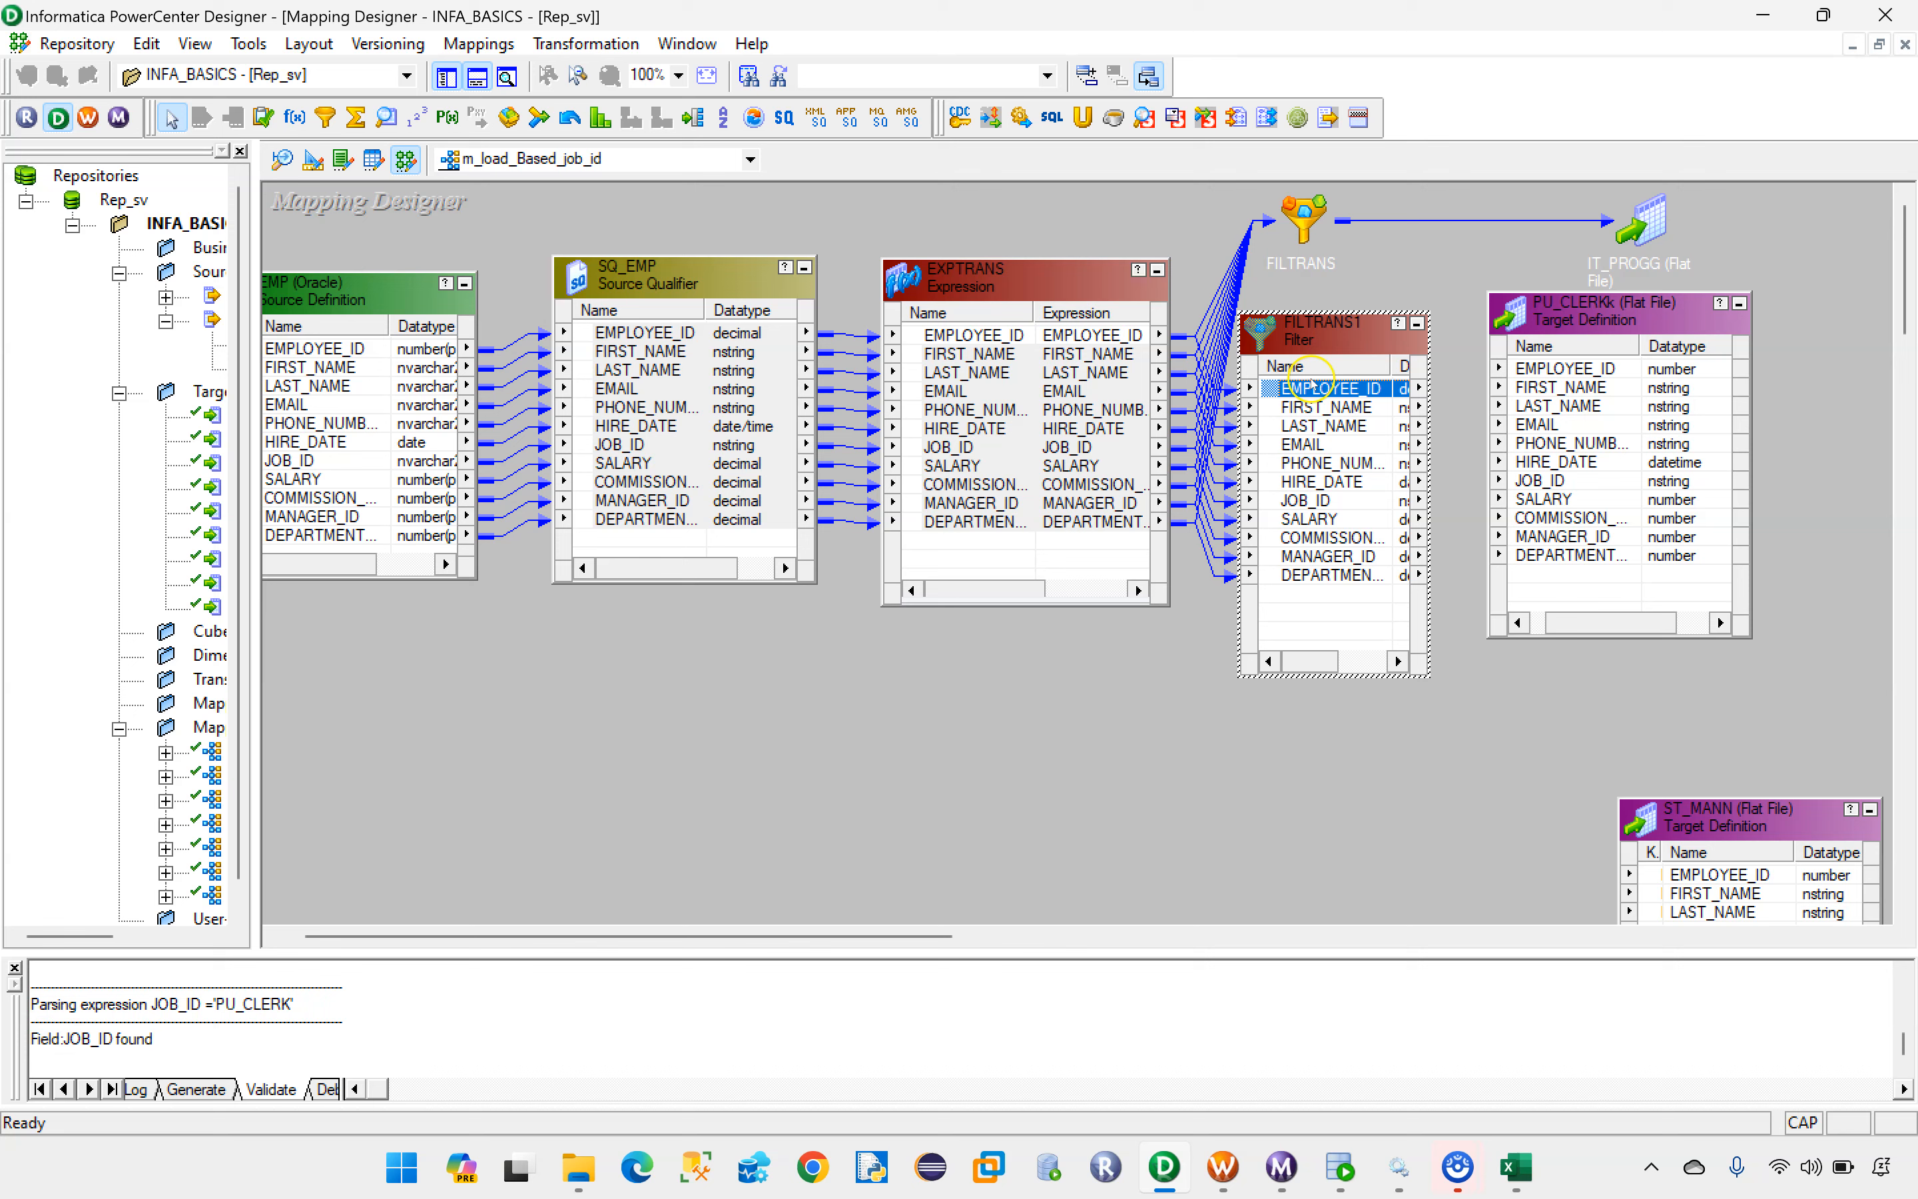
shift+click(1316, 574)
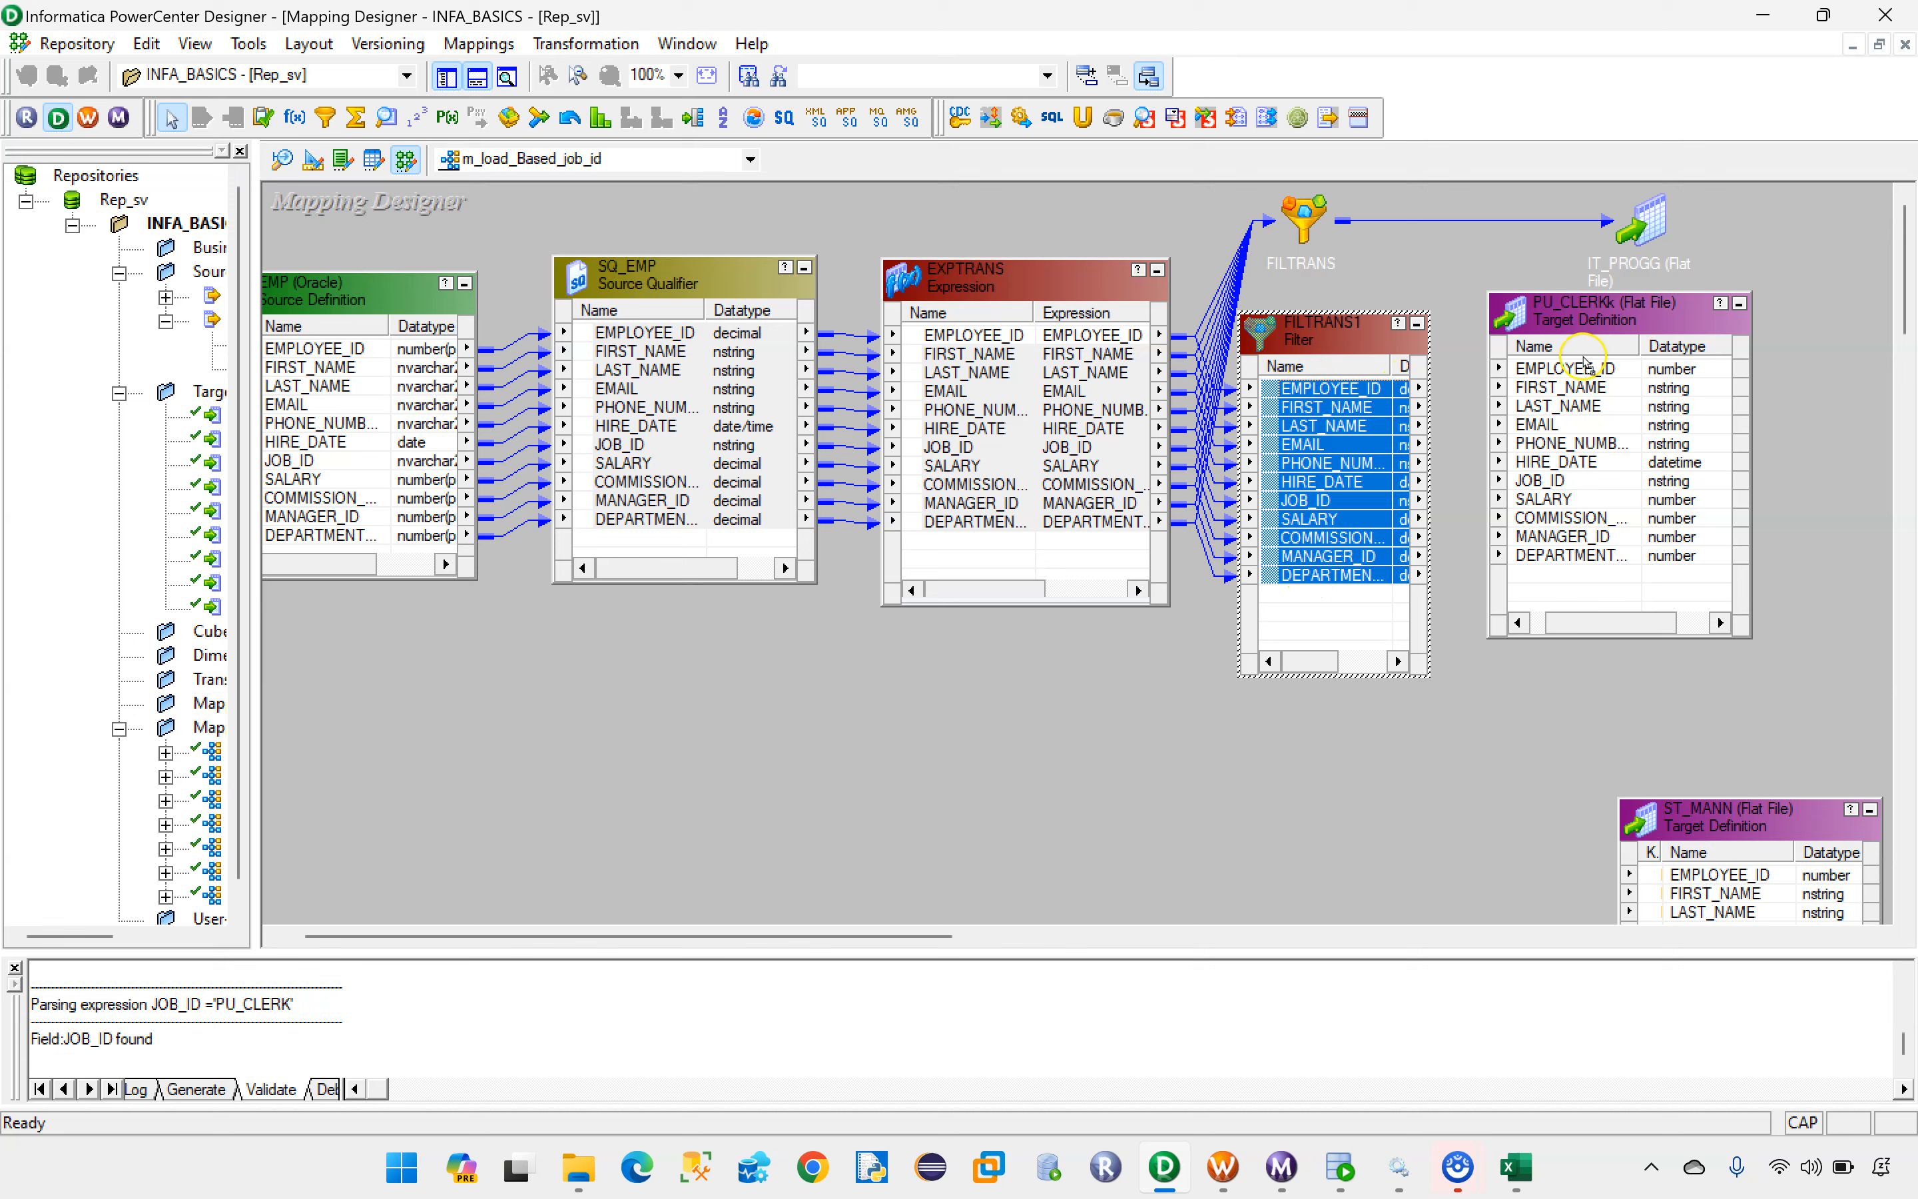
drag(1583, 365, 1584, 367)
click(1416, 324)
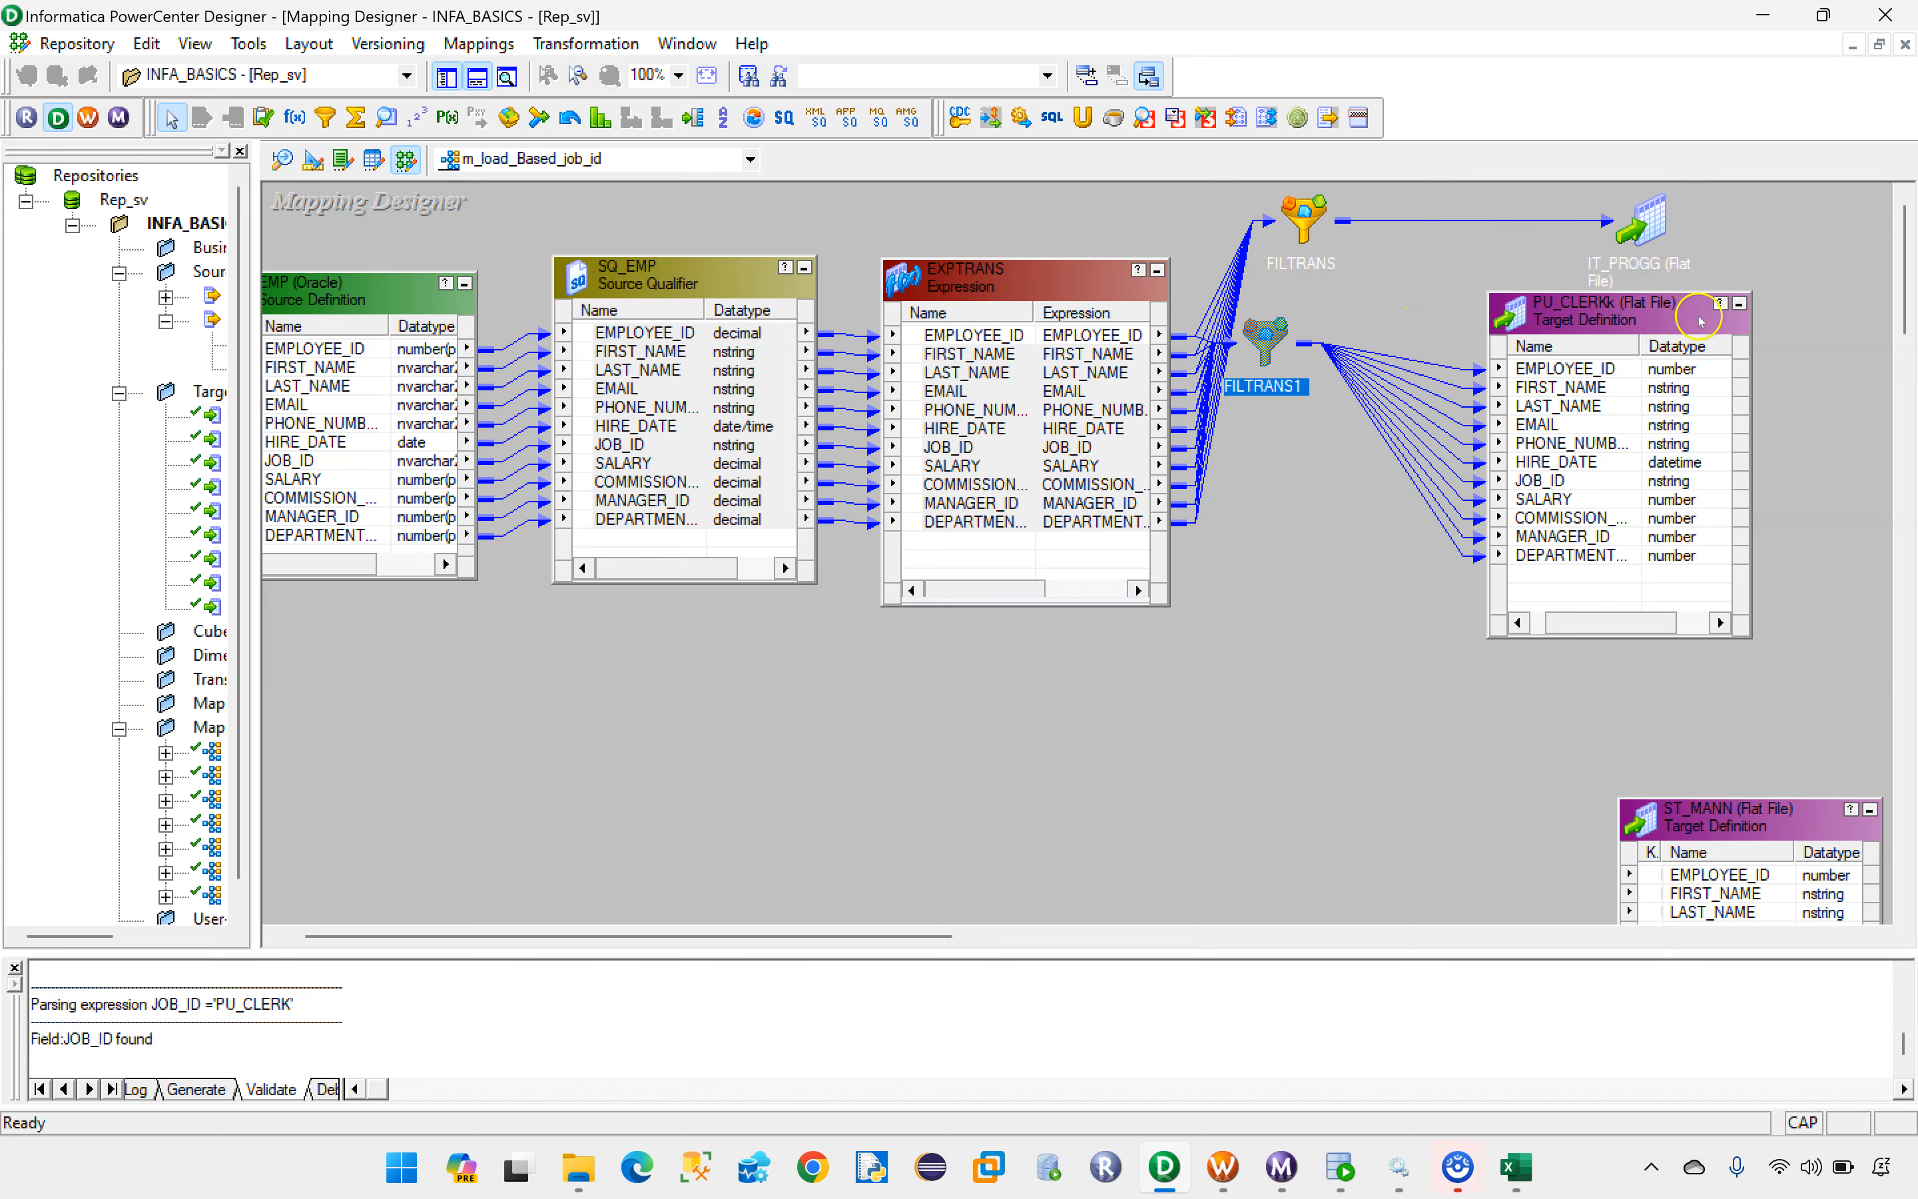
Step: Collapse the PU_CLERKk target to an icon and arrange it with FILTRANS1 in a row below the IT_PROGG branch
click(1732, 307)
drag(1266, 337, 1413, 385)
drag(1525, 329, 1682, 374)
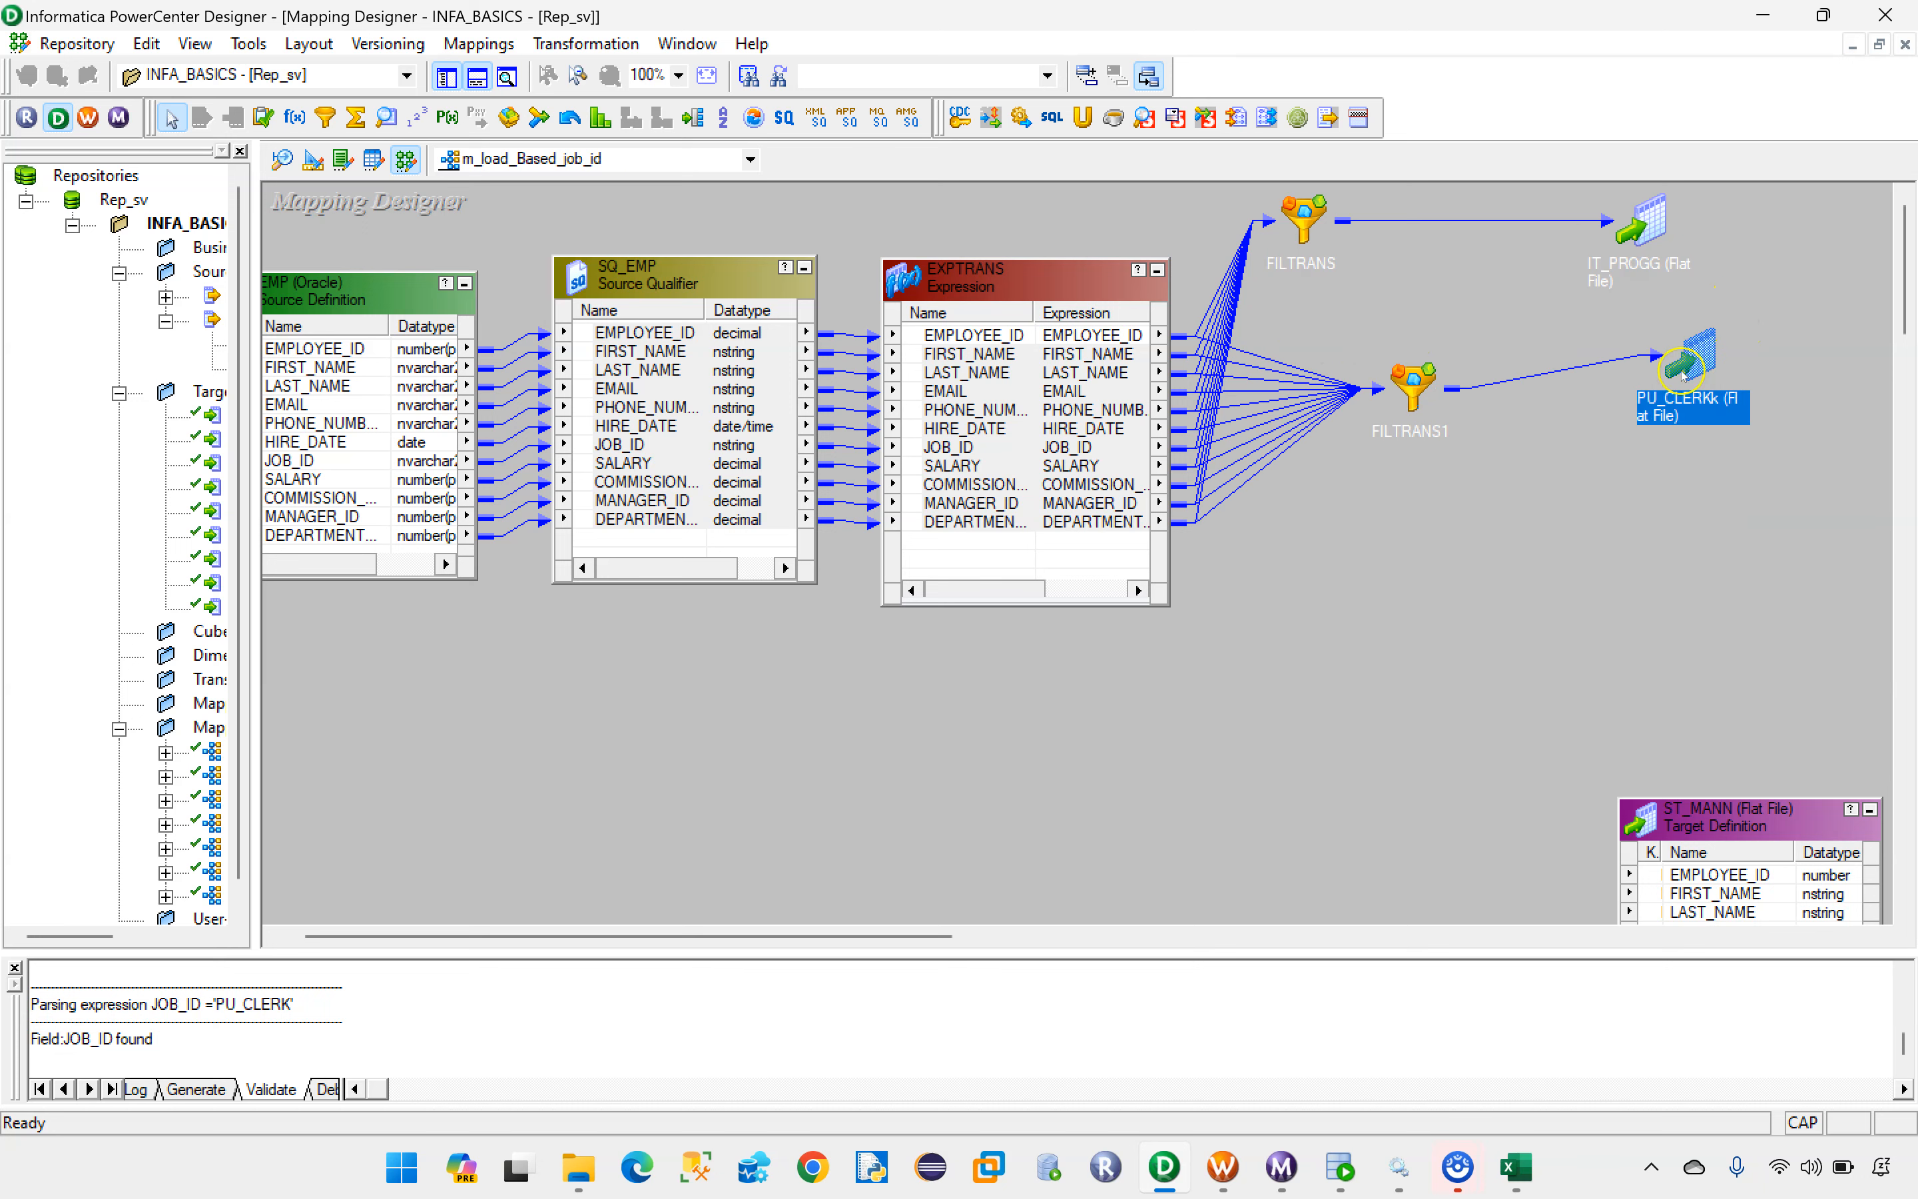
Step: Add a third Filter transformation beside the raised ST_MANN target and link all EXPTRANS ports to it
drag(1716, 817, 1660, 458)
click(328, 119)
drag(1266, 557, 1472, 792)
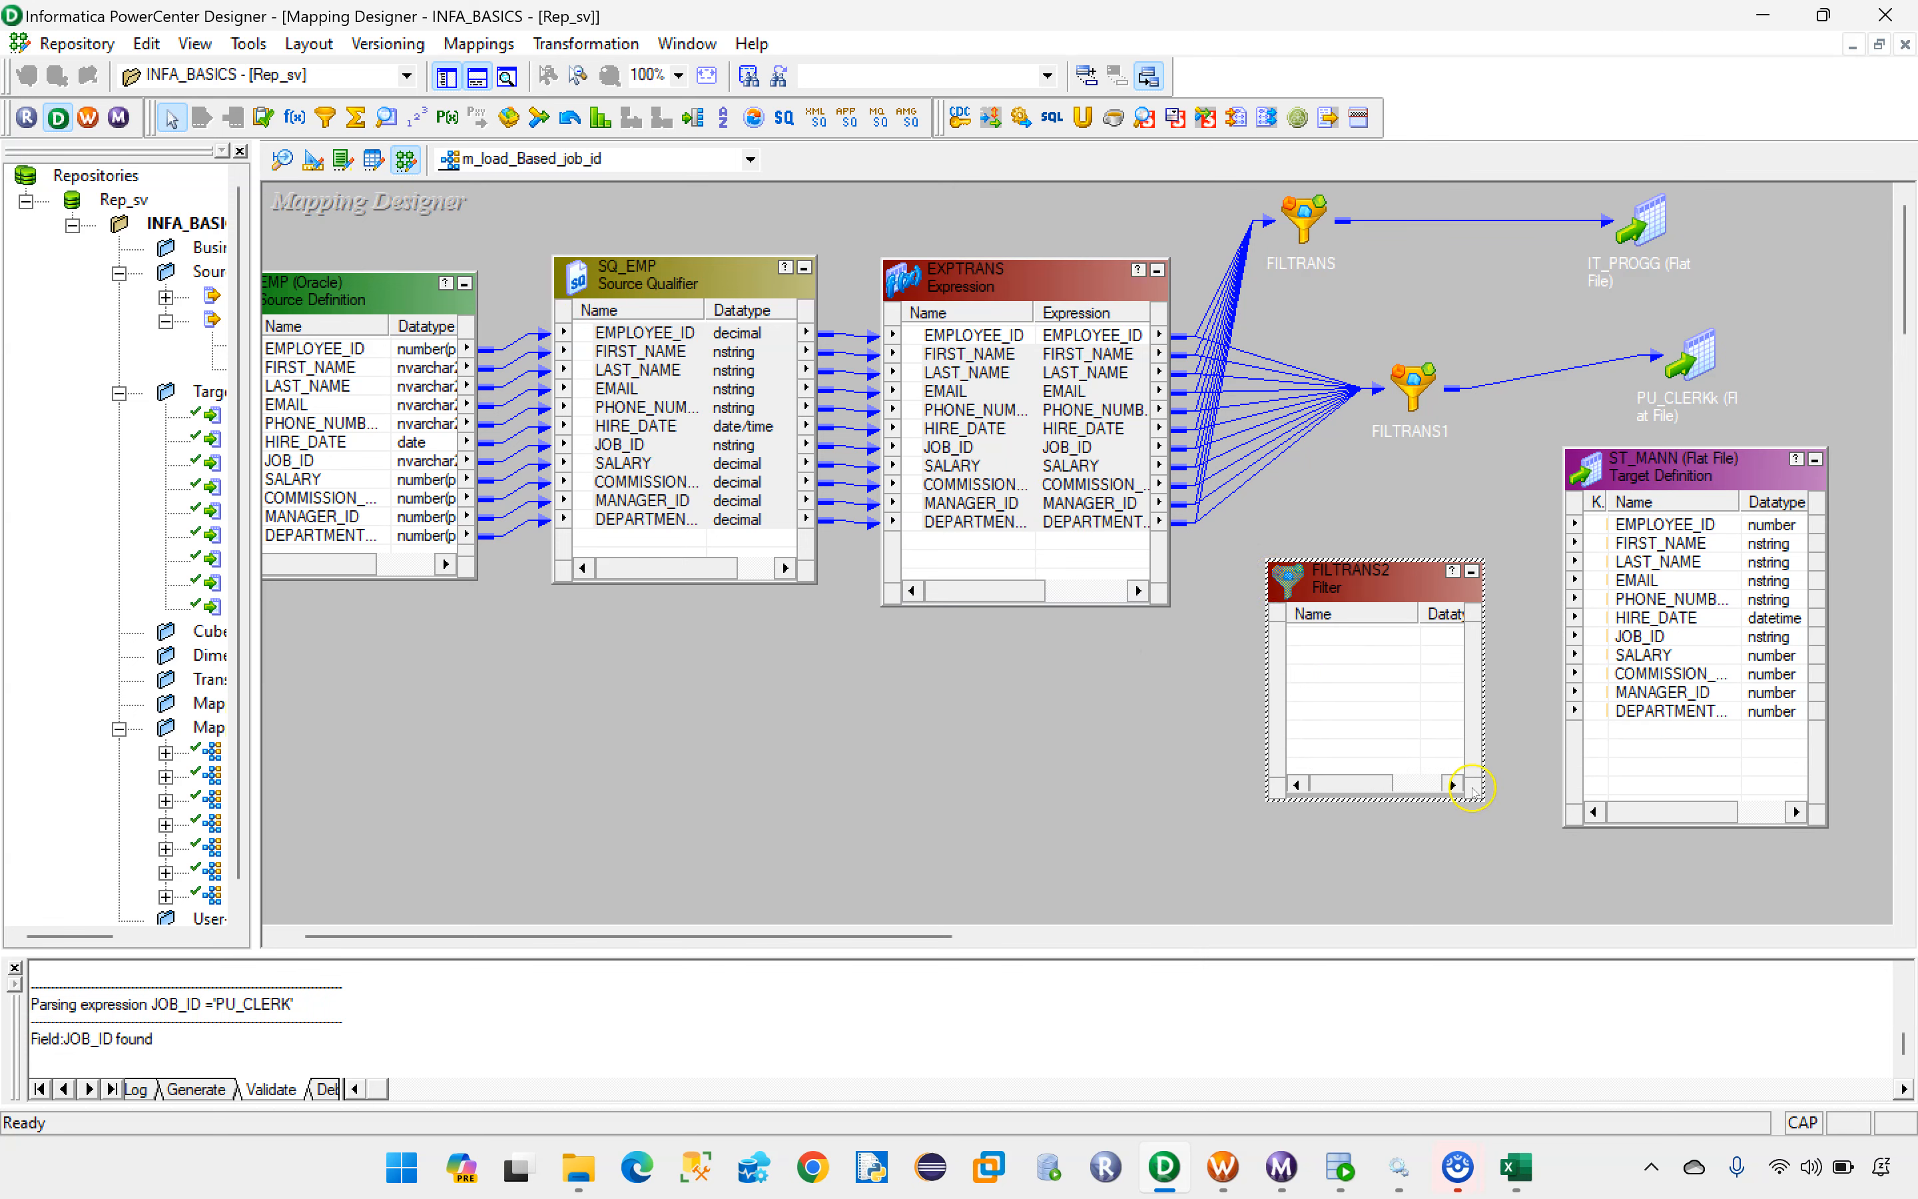
click(955, 334)
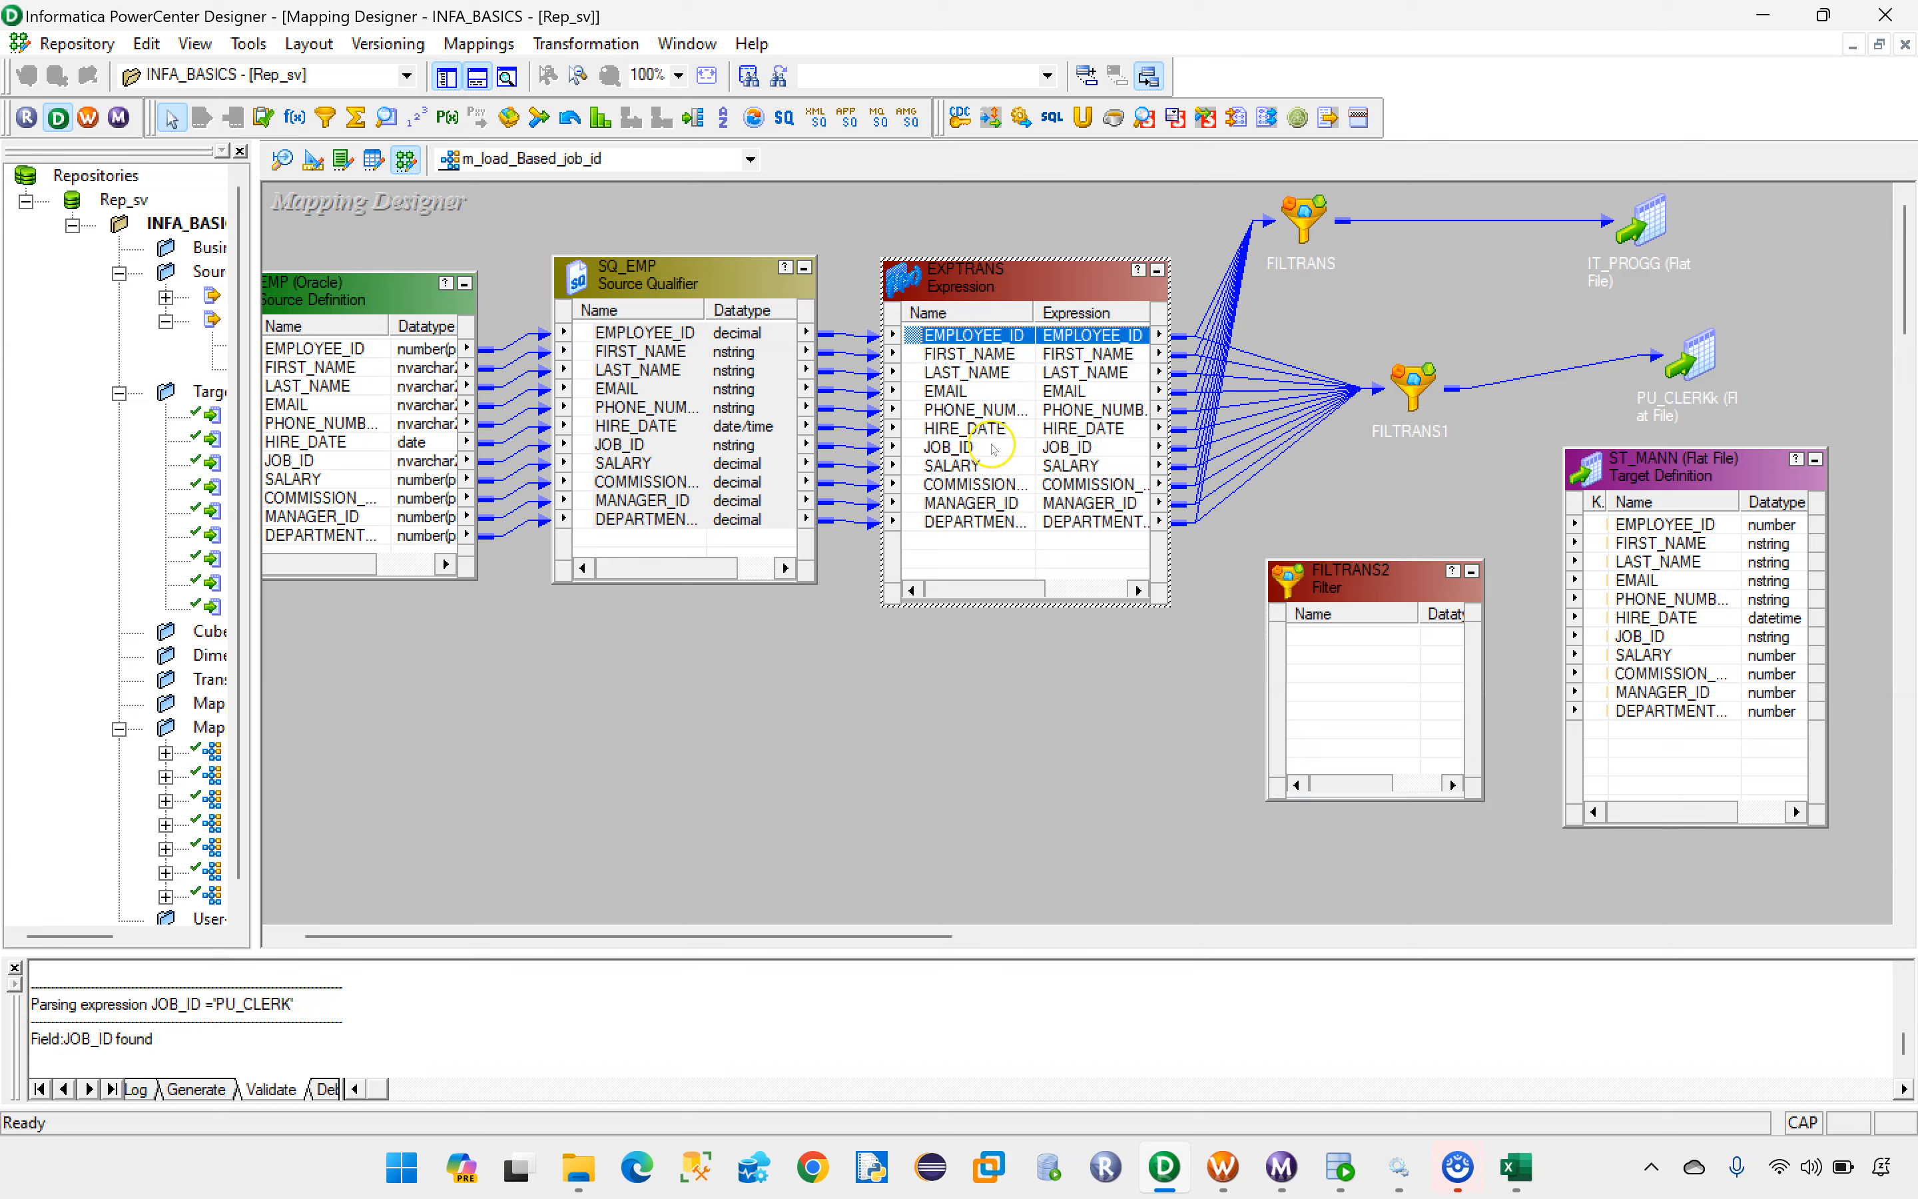
shift+click(983, 521)
drag(969, 359, 1363, 642)
drag(1360, 559, 1349, 468)
Step: Replace the filter condition of FILTRANS2 with JOB_ID ='ST_MAN', using its JOB_ID port and checking the job ID in Excel
click(1356, 543)
double_click(1357, 543)
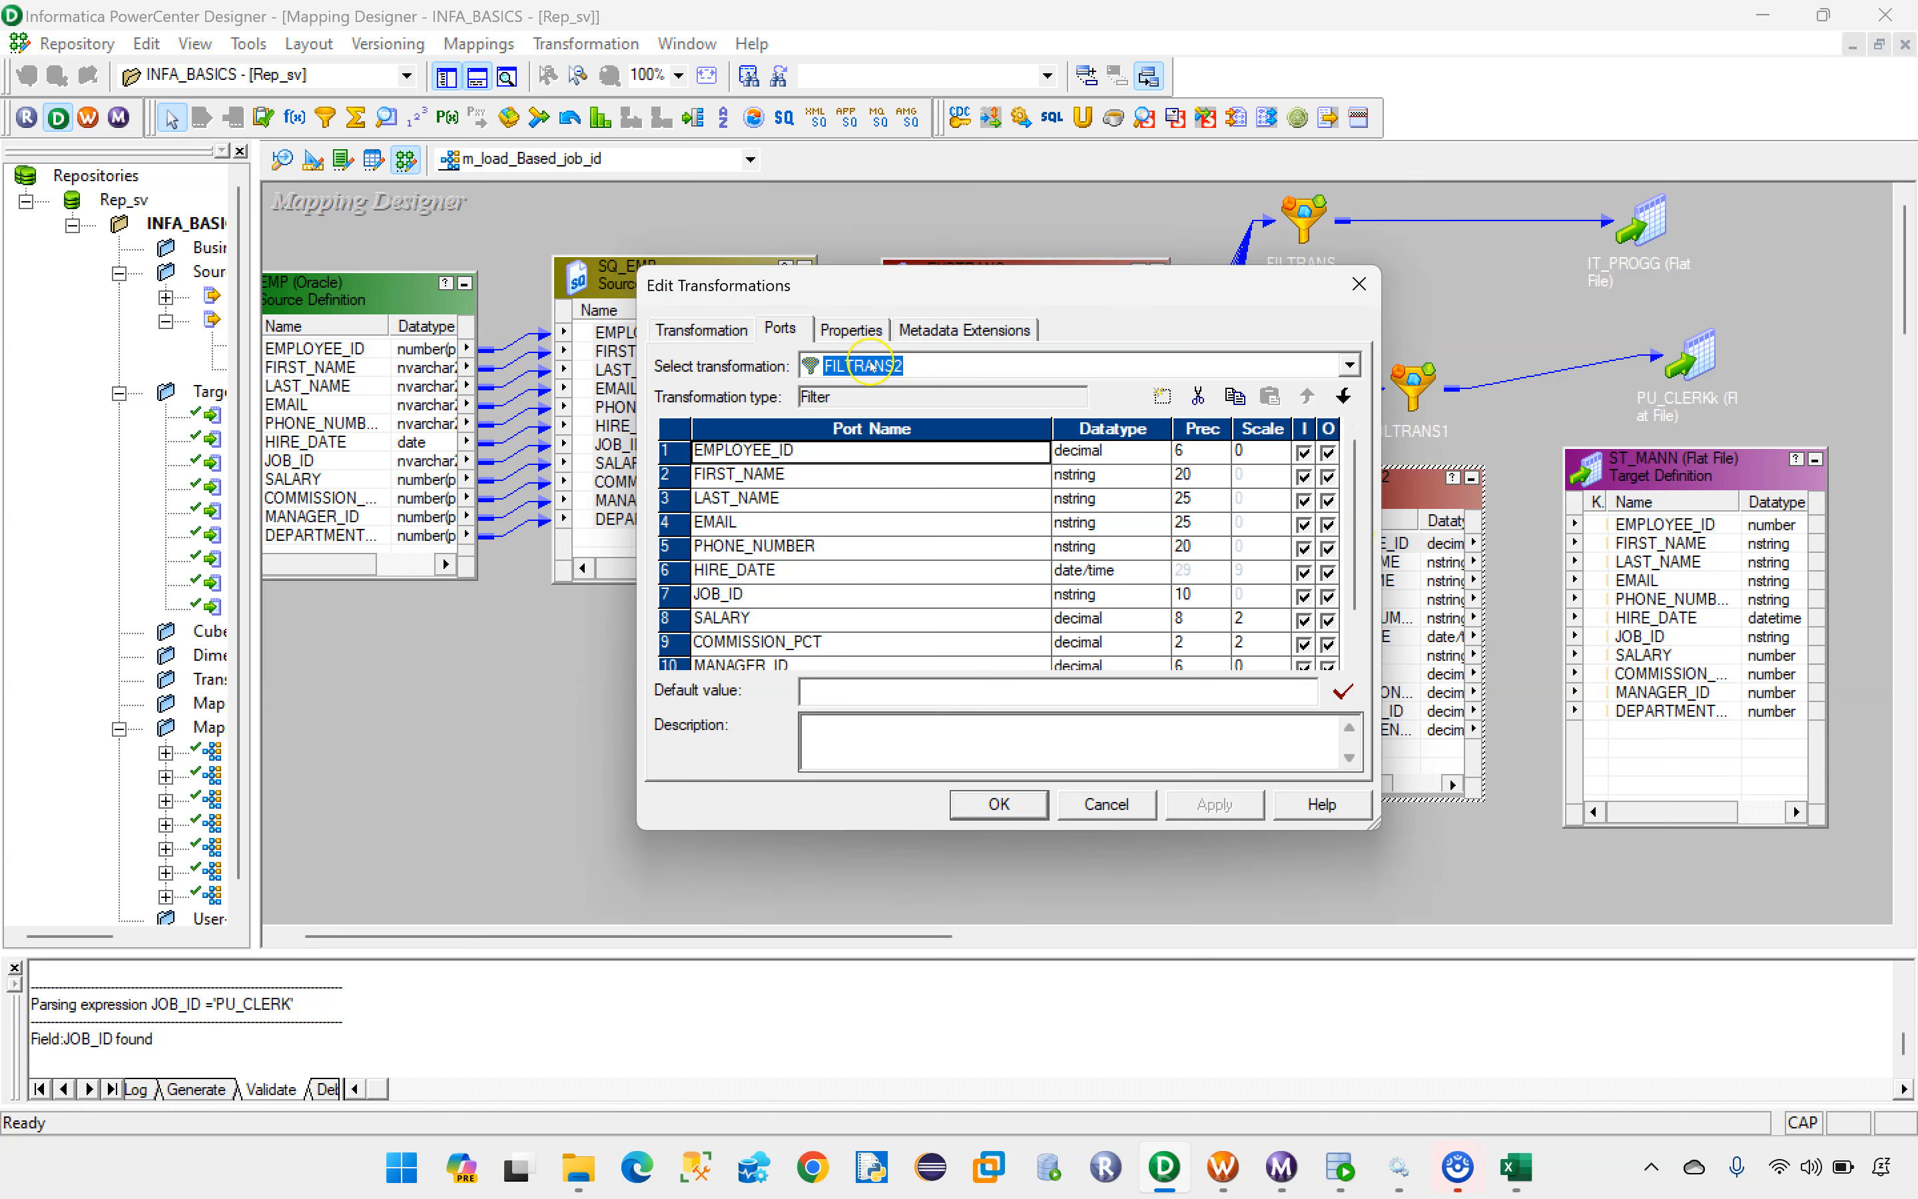
click(850, 329)
click(1330, 444)
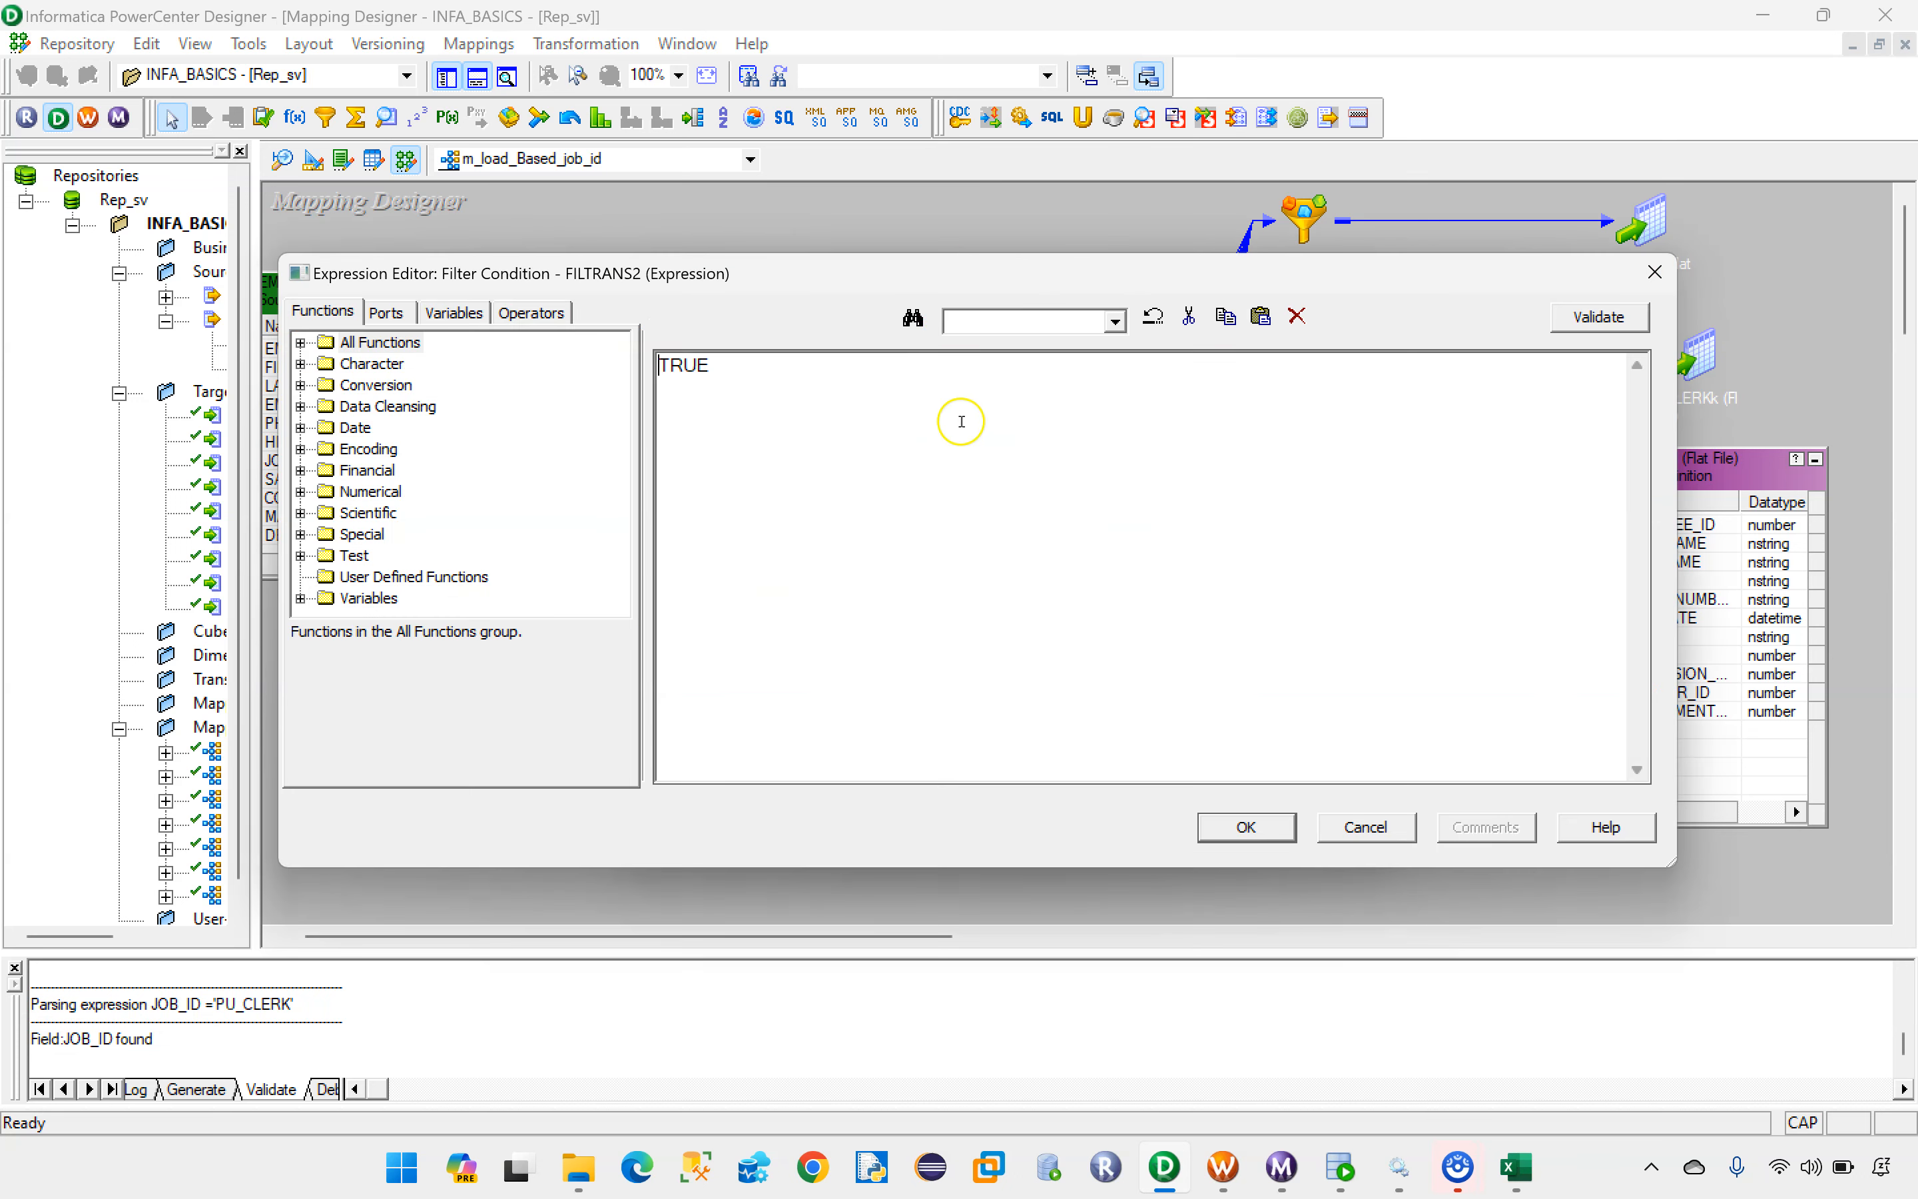
key(Delete)
click(386, 312)
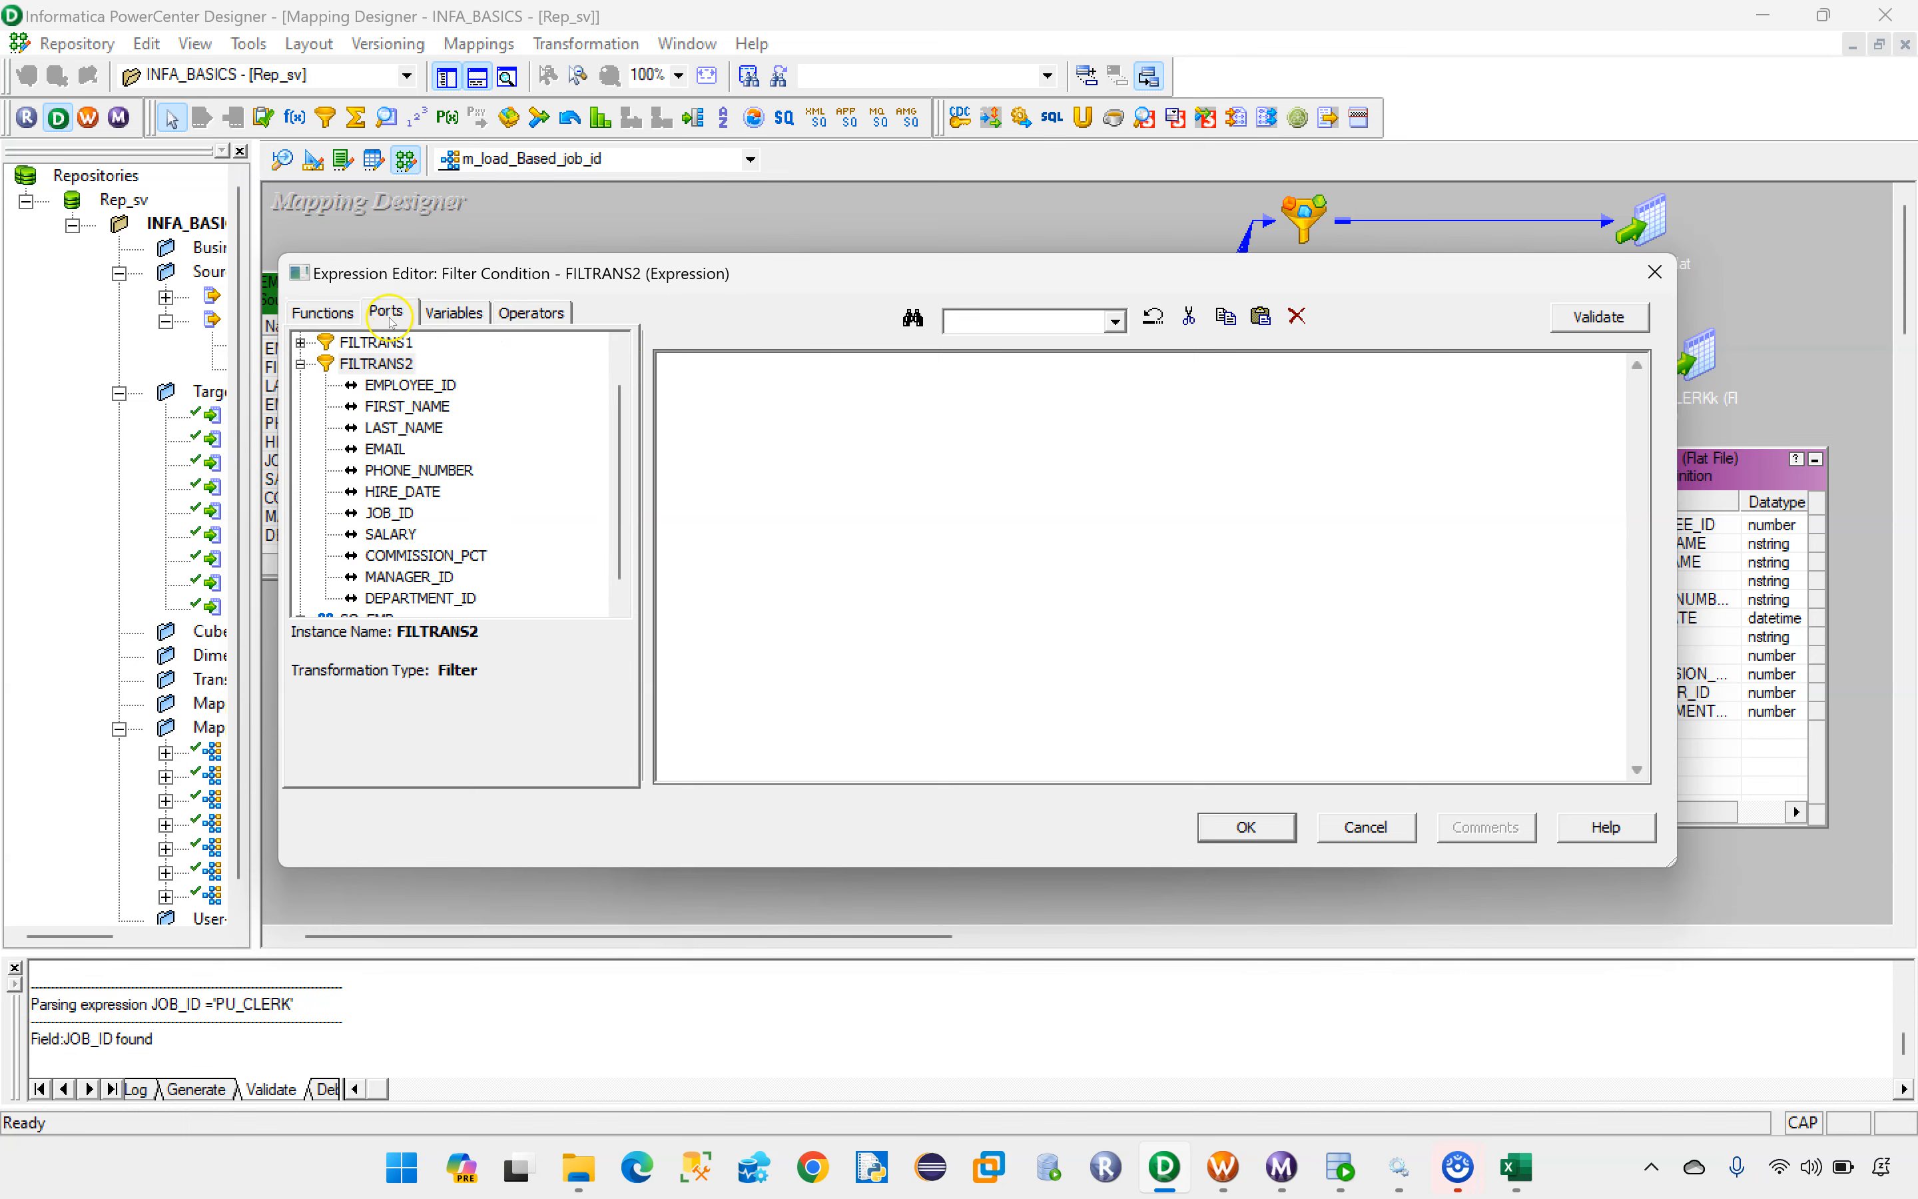
double_click(408, 513)
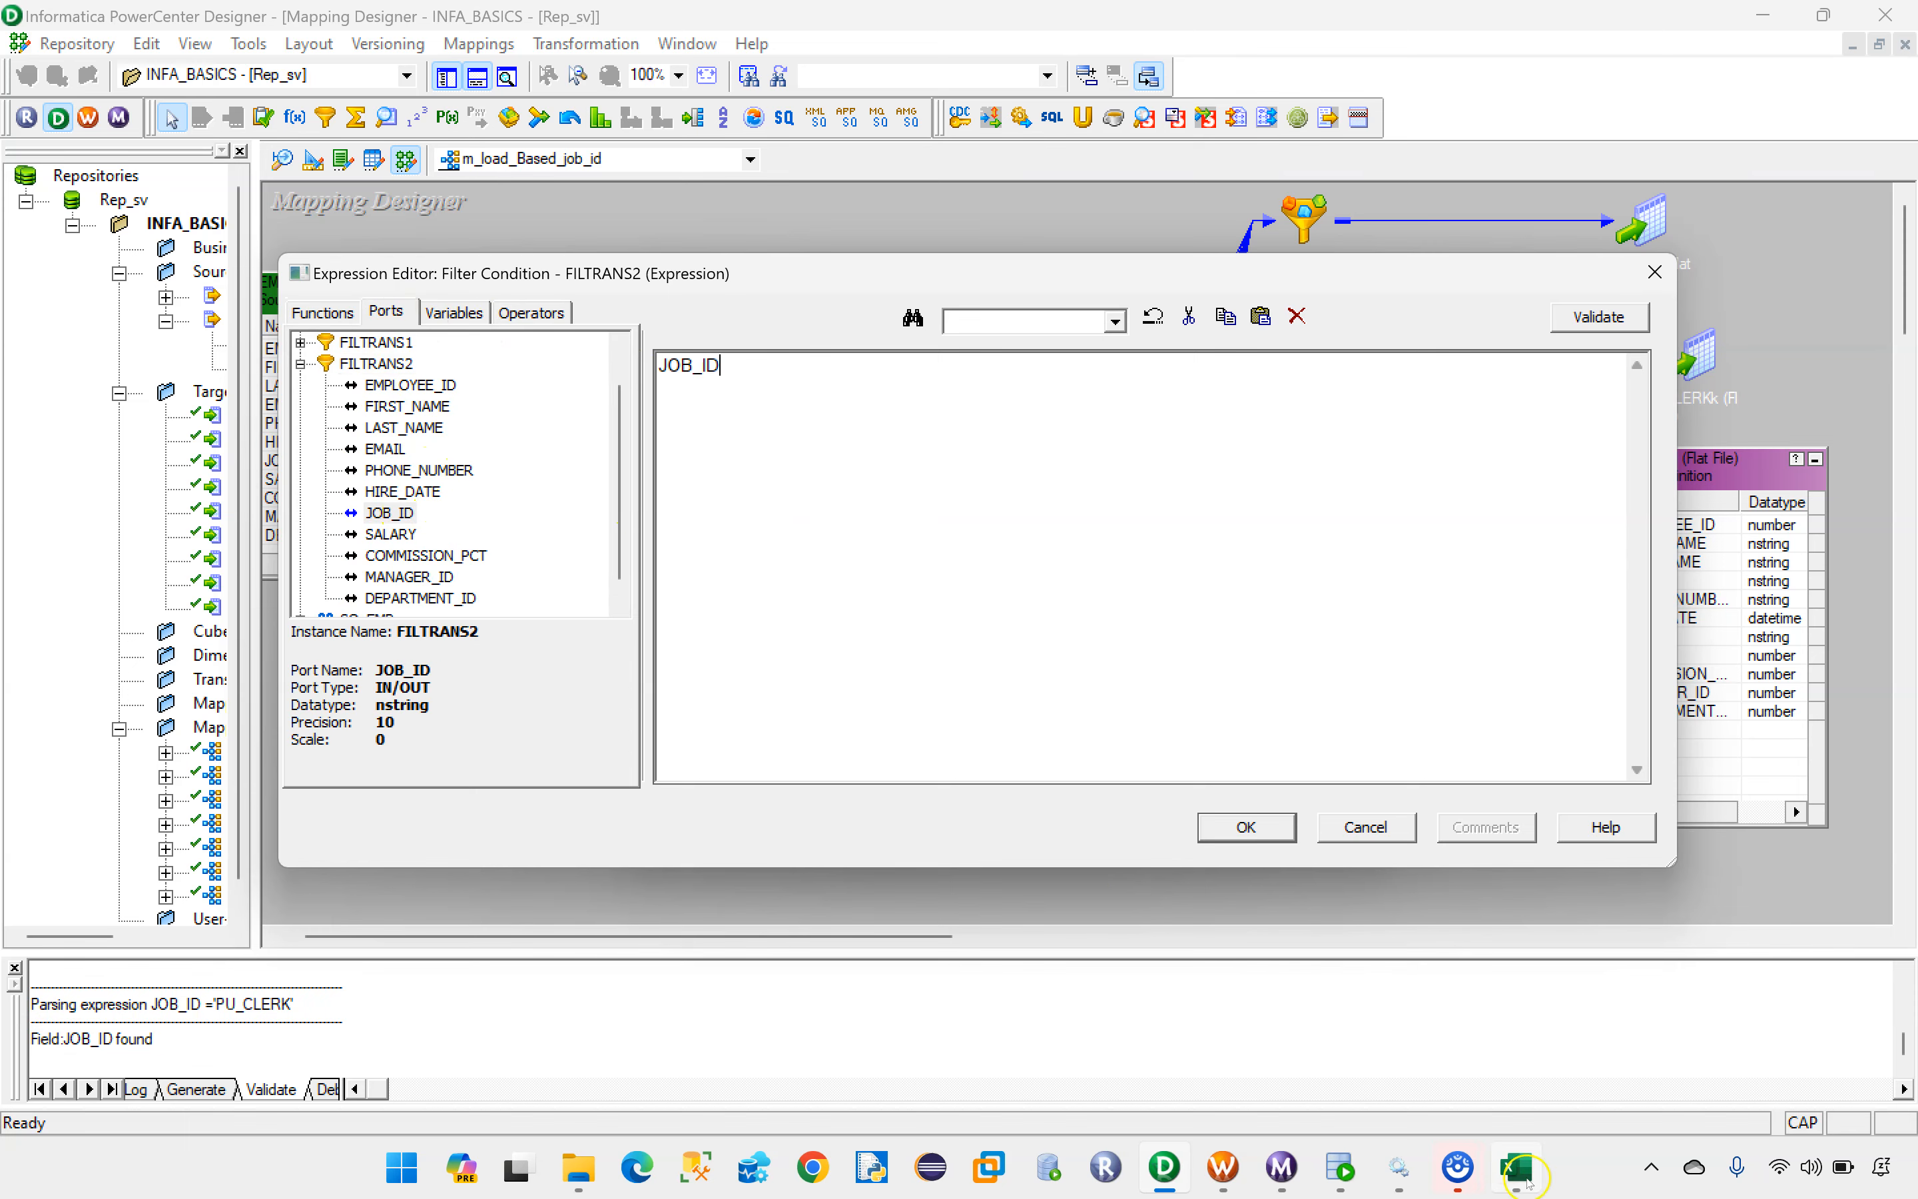
click(1518, 1169)
click(1517, 1169)
text('ST_MAN)
key(ctrl+a)
Step: Validate the JOB_ID ='ST_MAN' expression and apply it to the FILTRANS2 transformation
click(1598, 316)
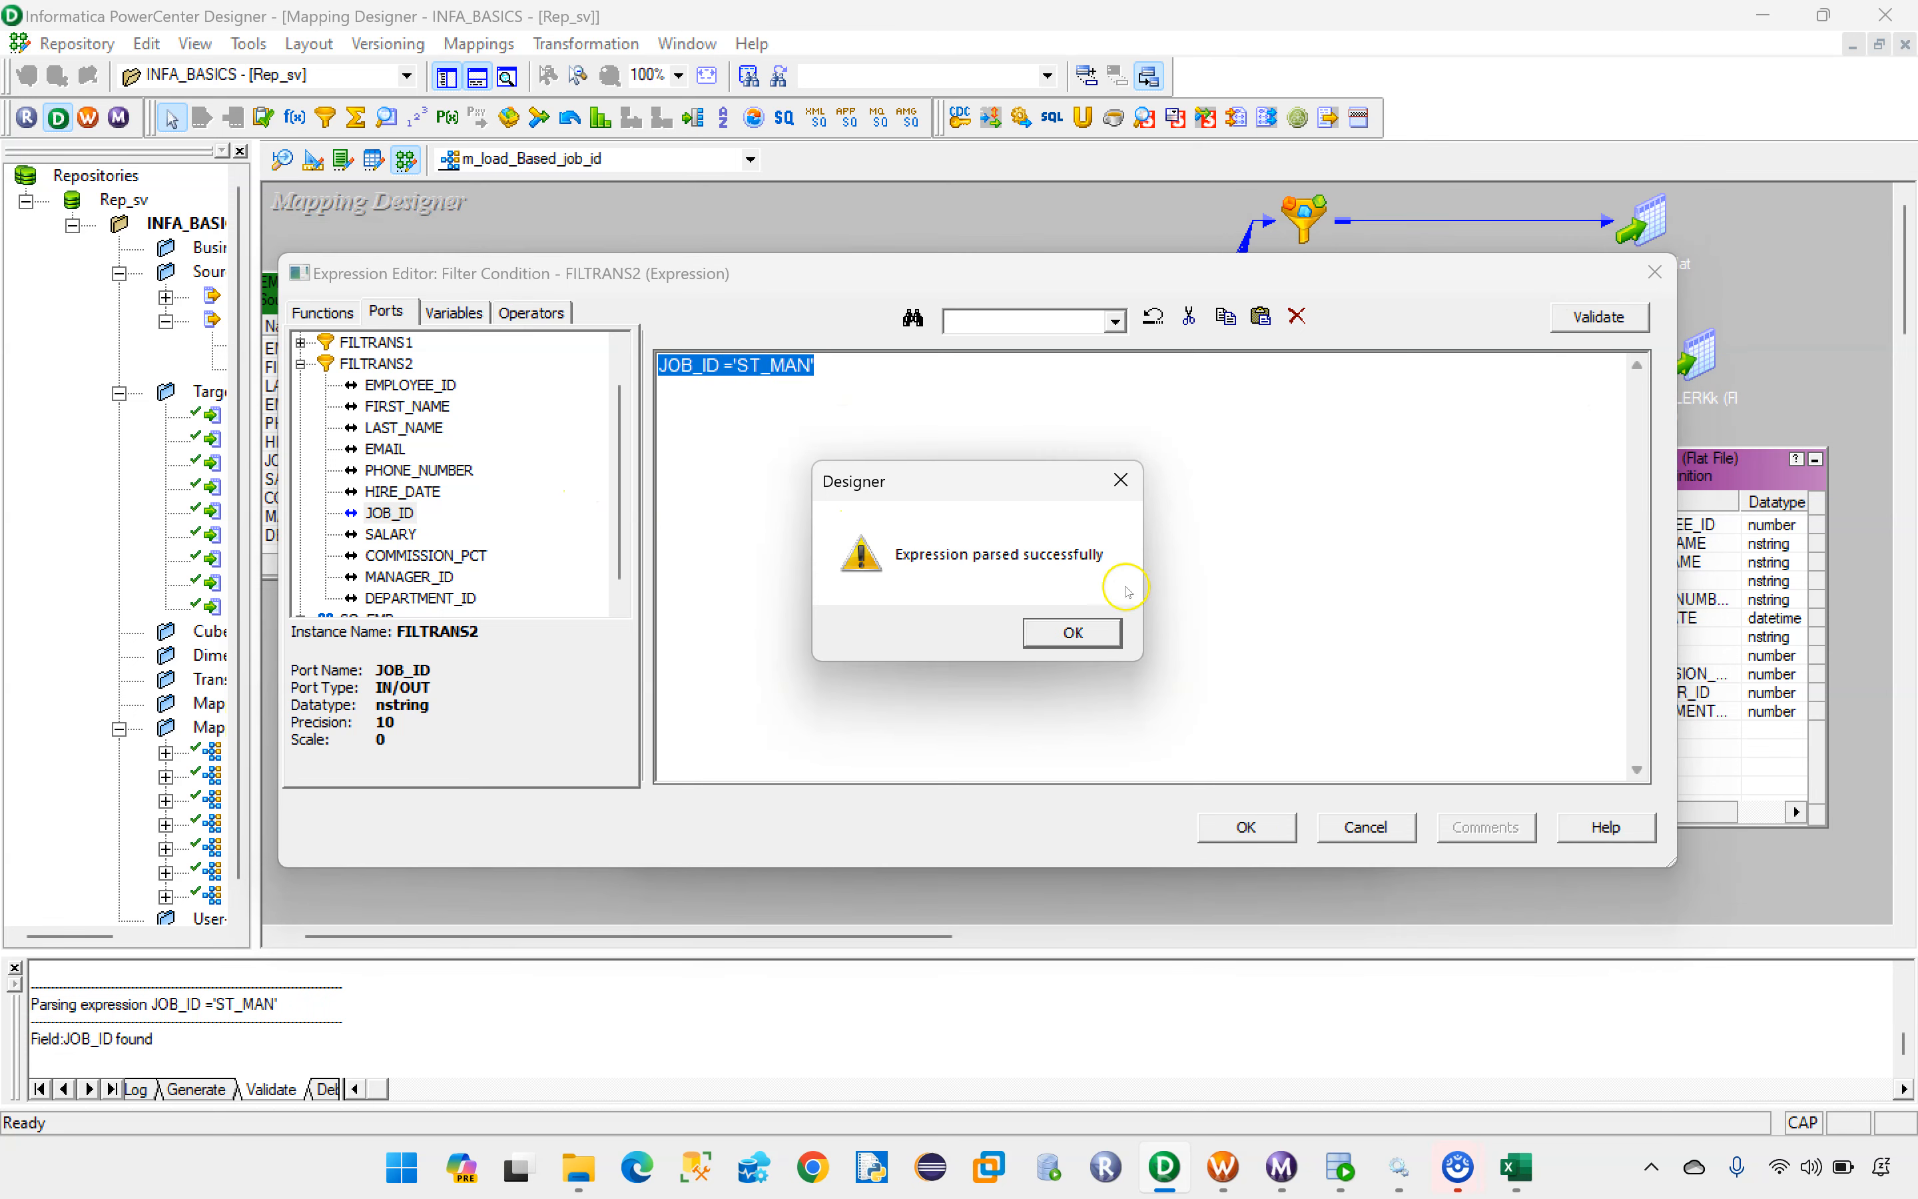
click(1095, 644)
click(1246, 827)
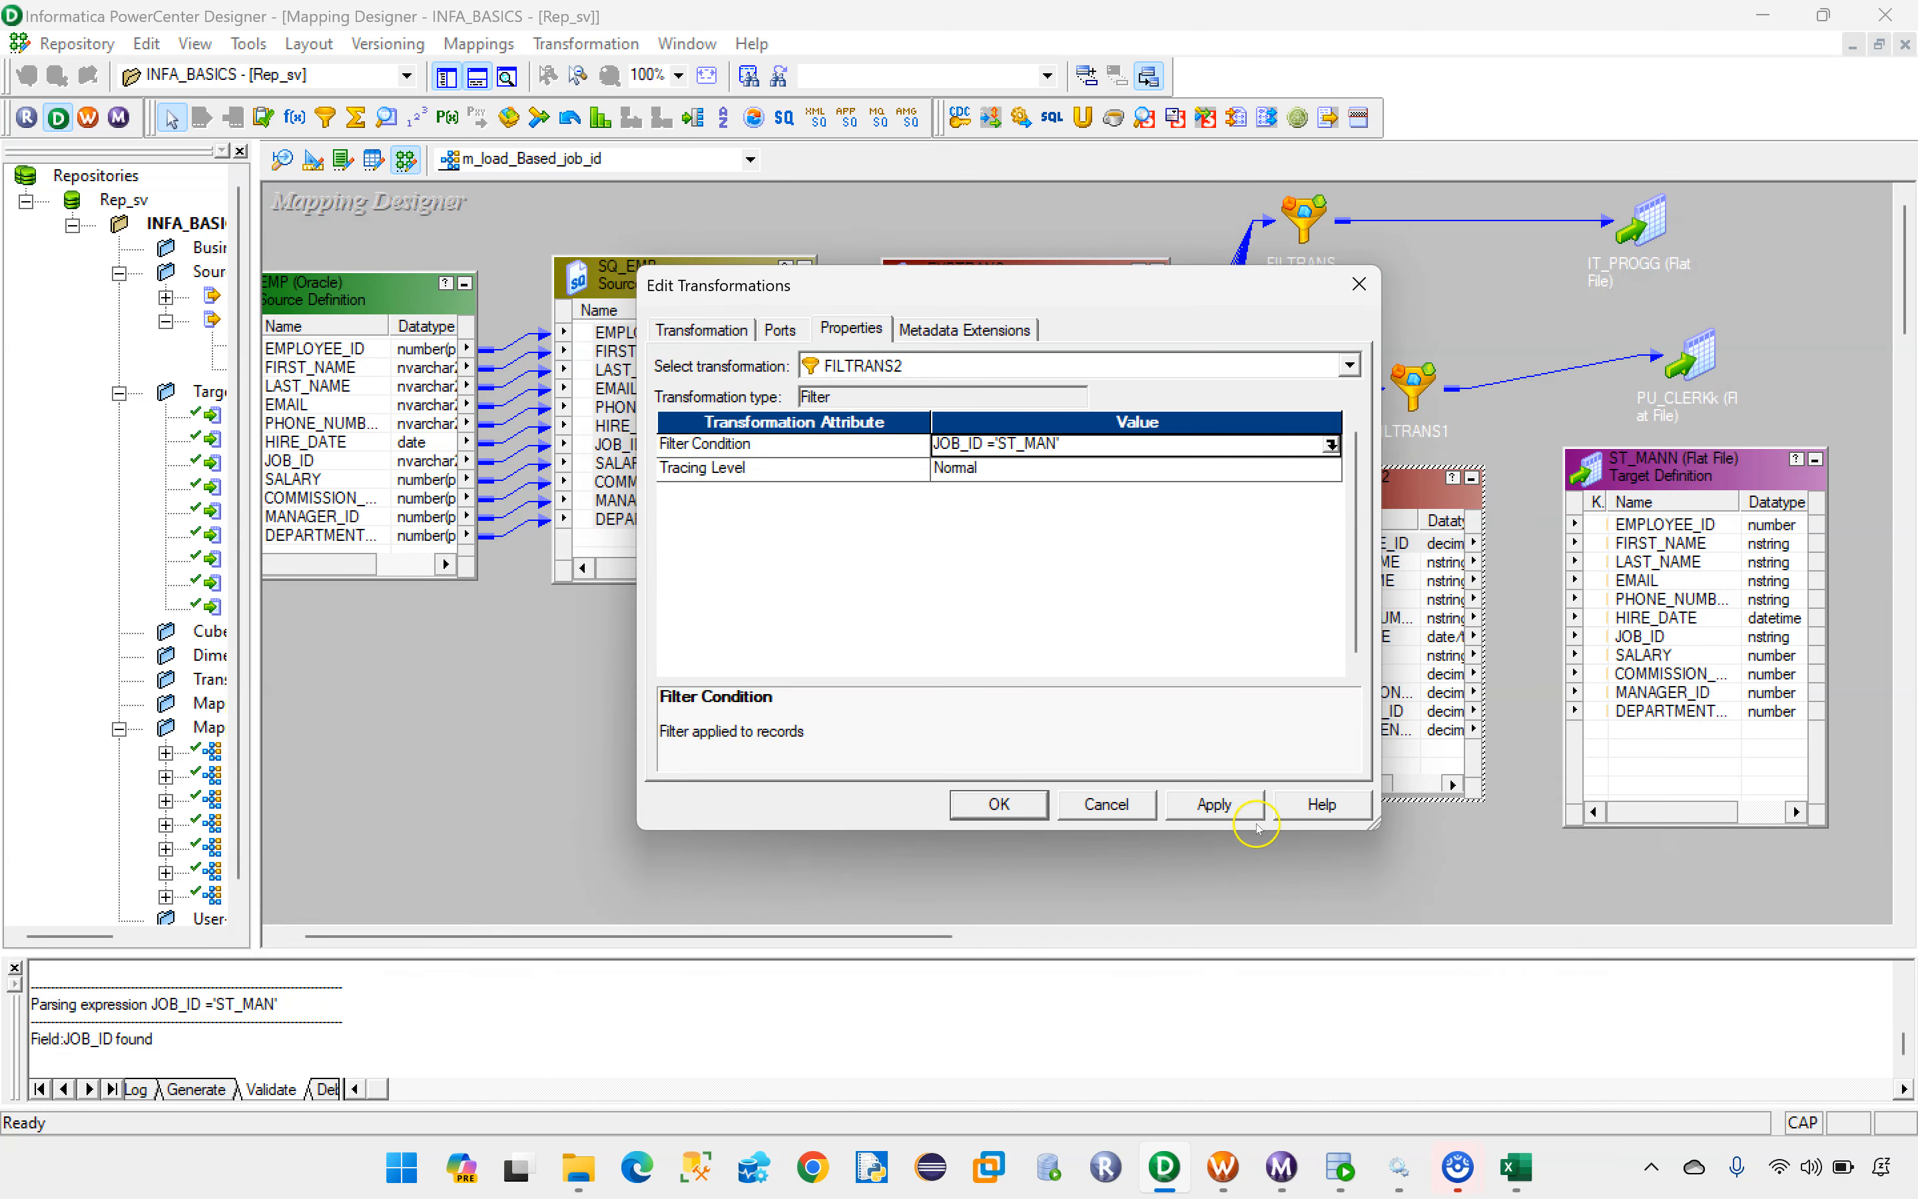
click(973, 806)
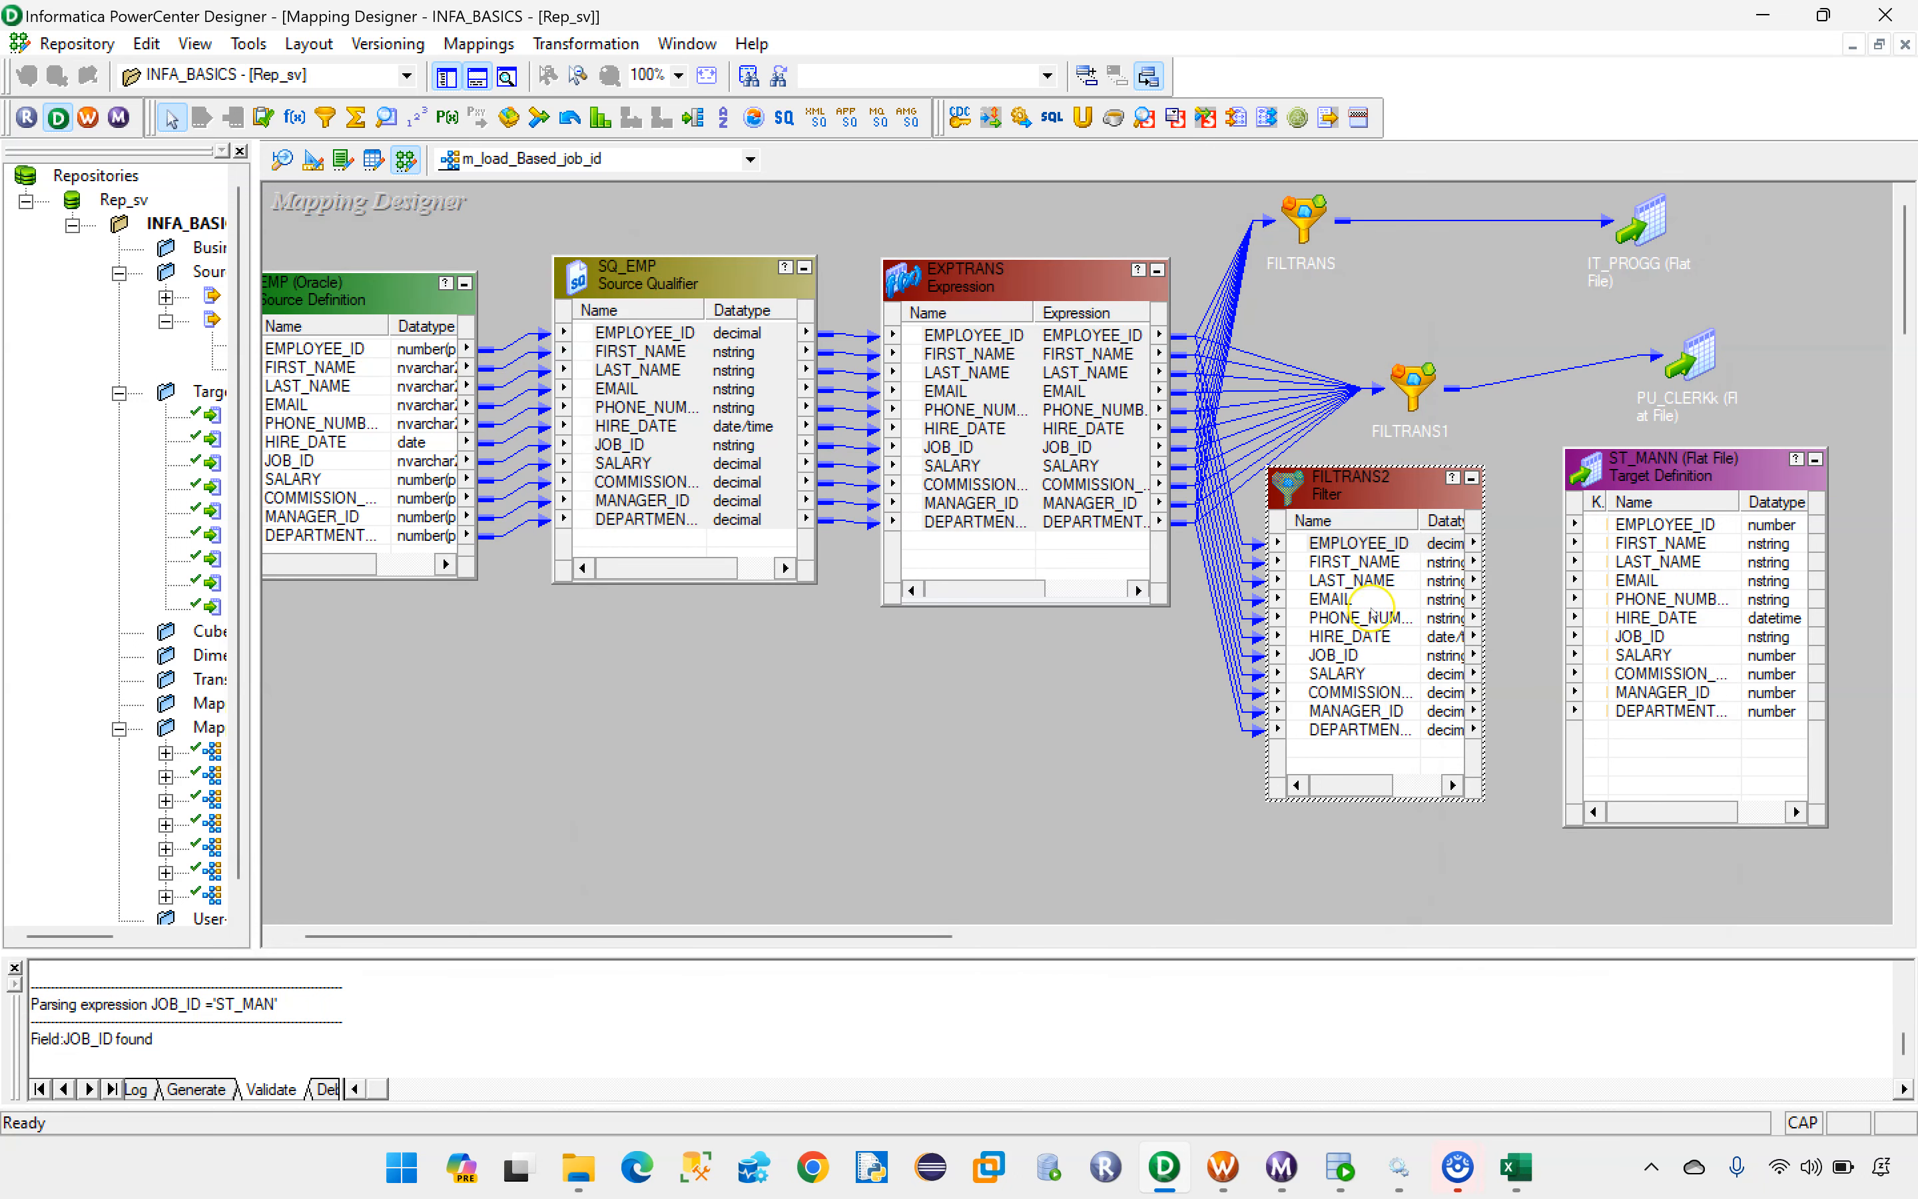
Step: Link all ports of FILTRANS2 to the matching ports of the ST_MANN target
click(1351, 542)
shift+click(1347, 727)
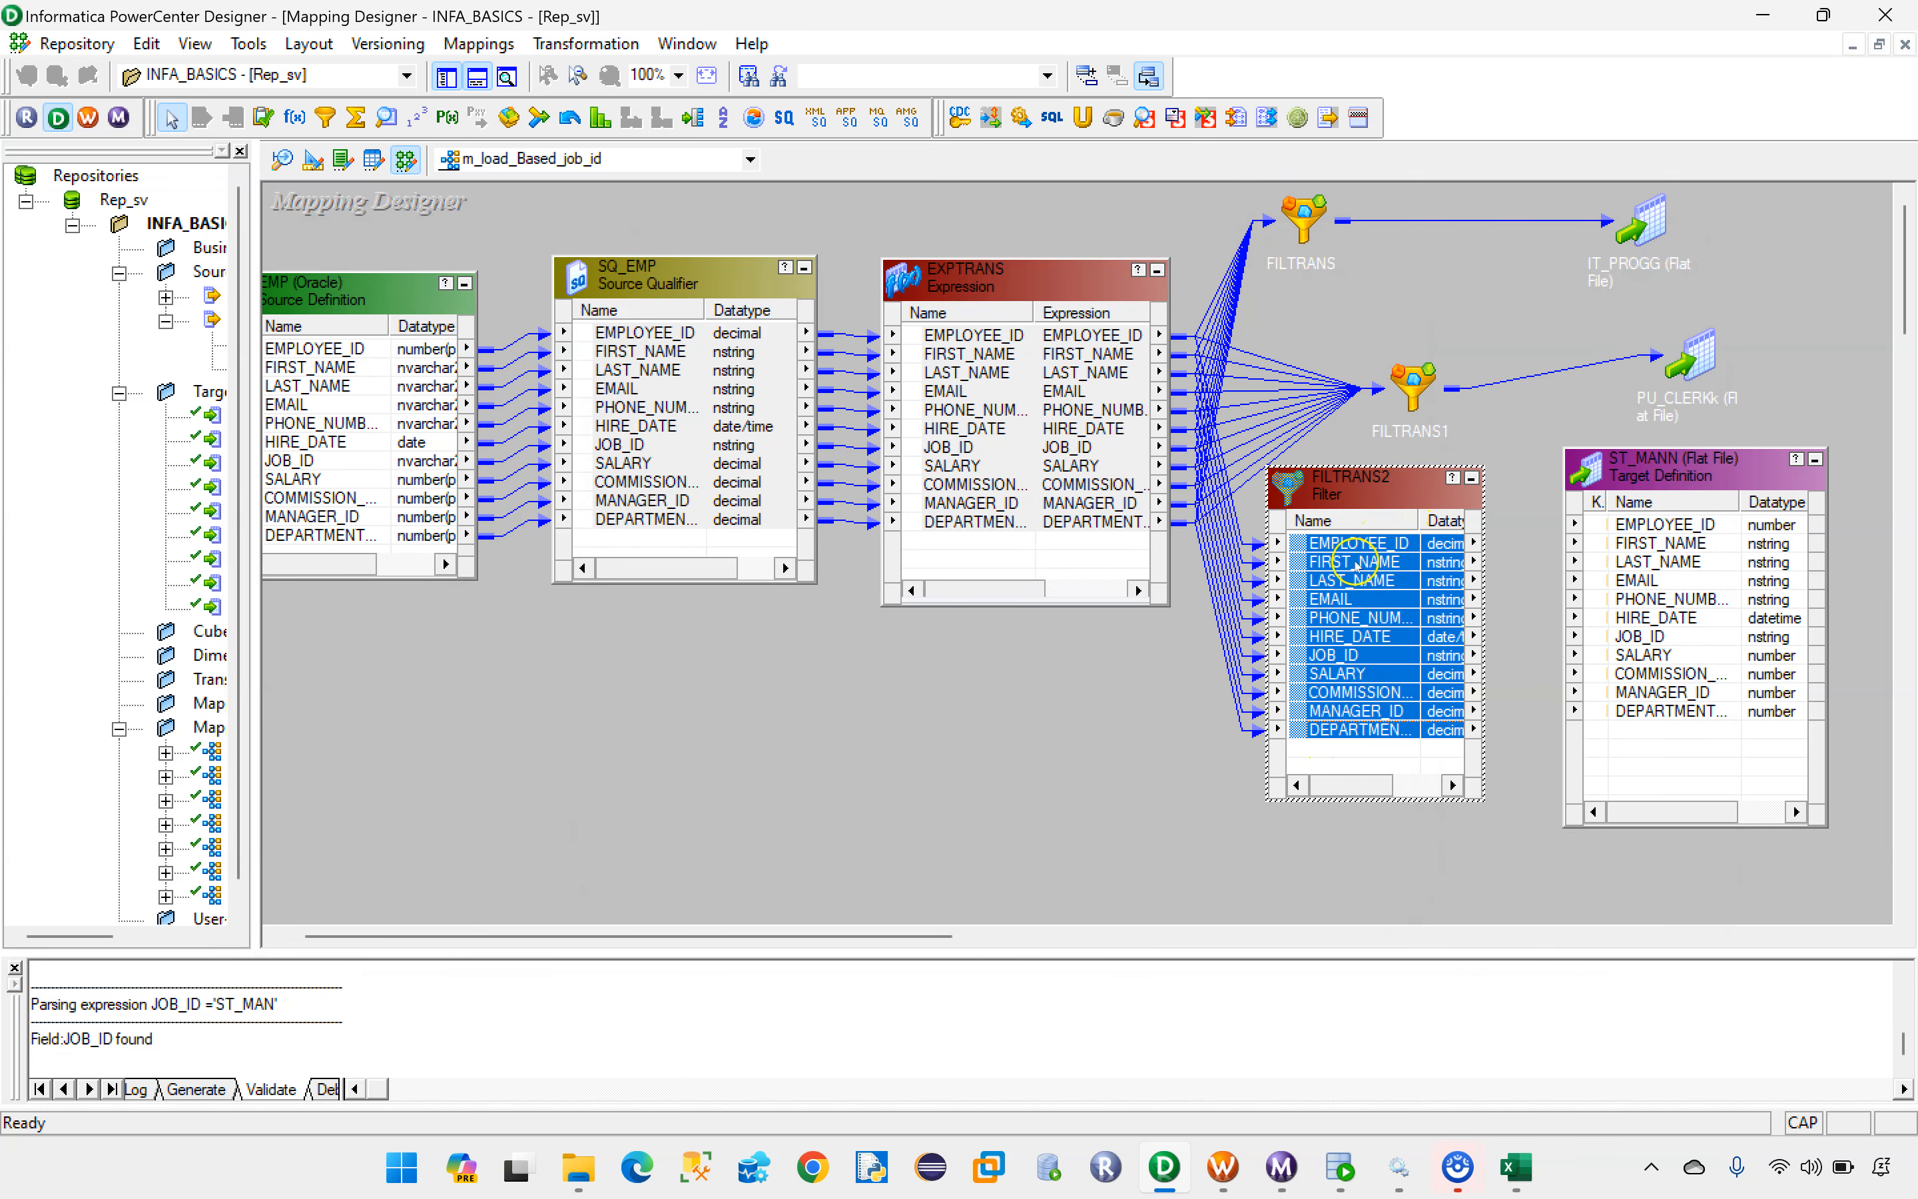
drag(1356, 555, 1625, 548)
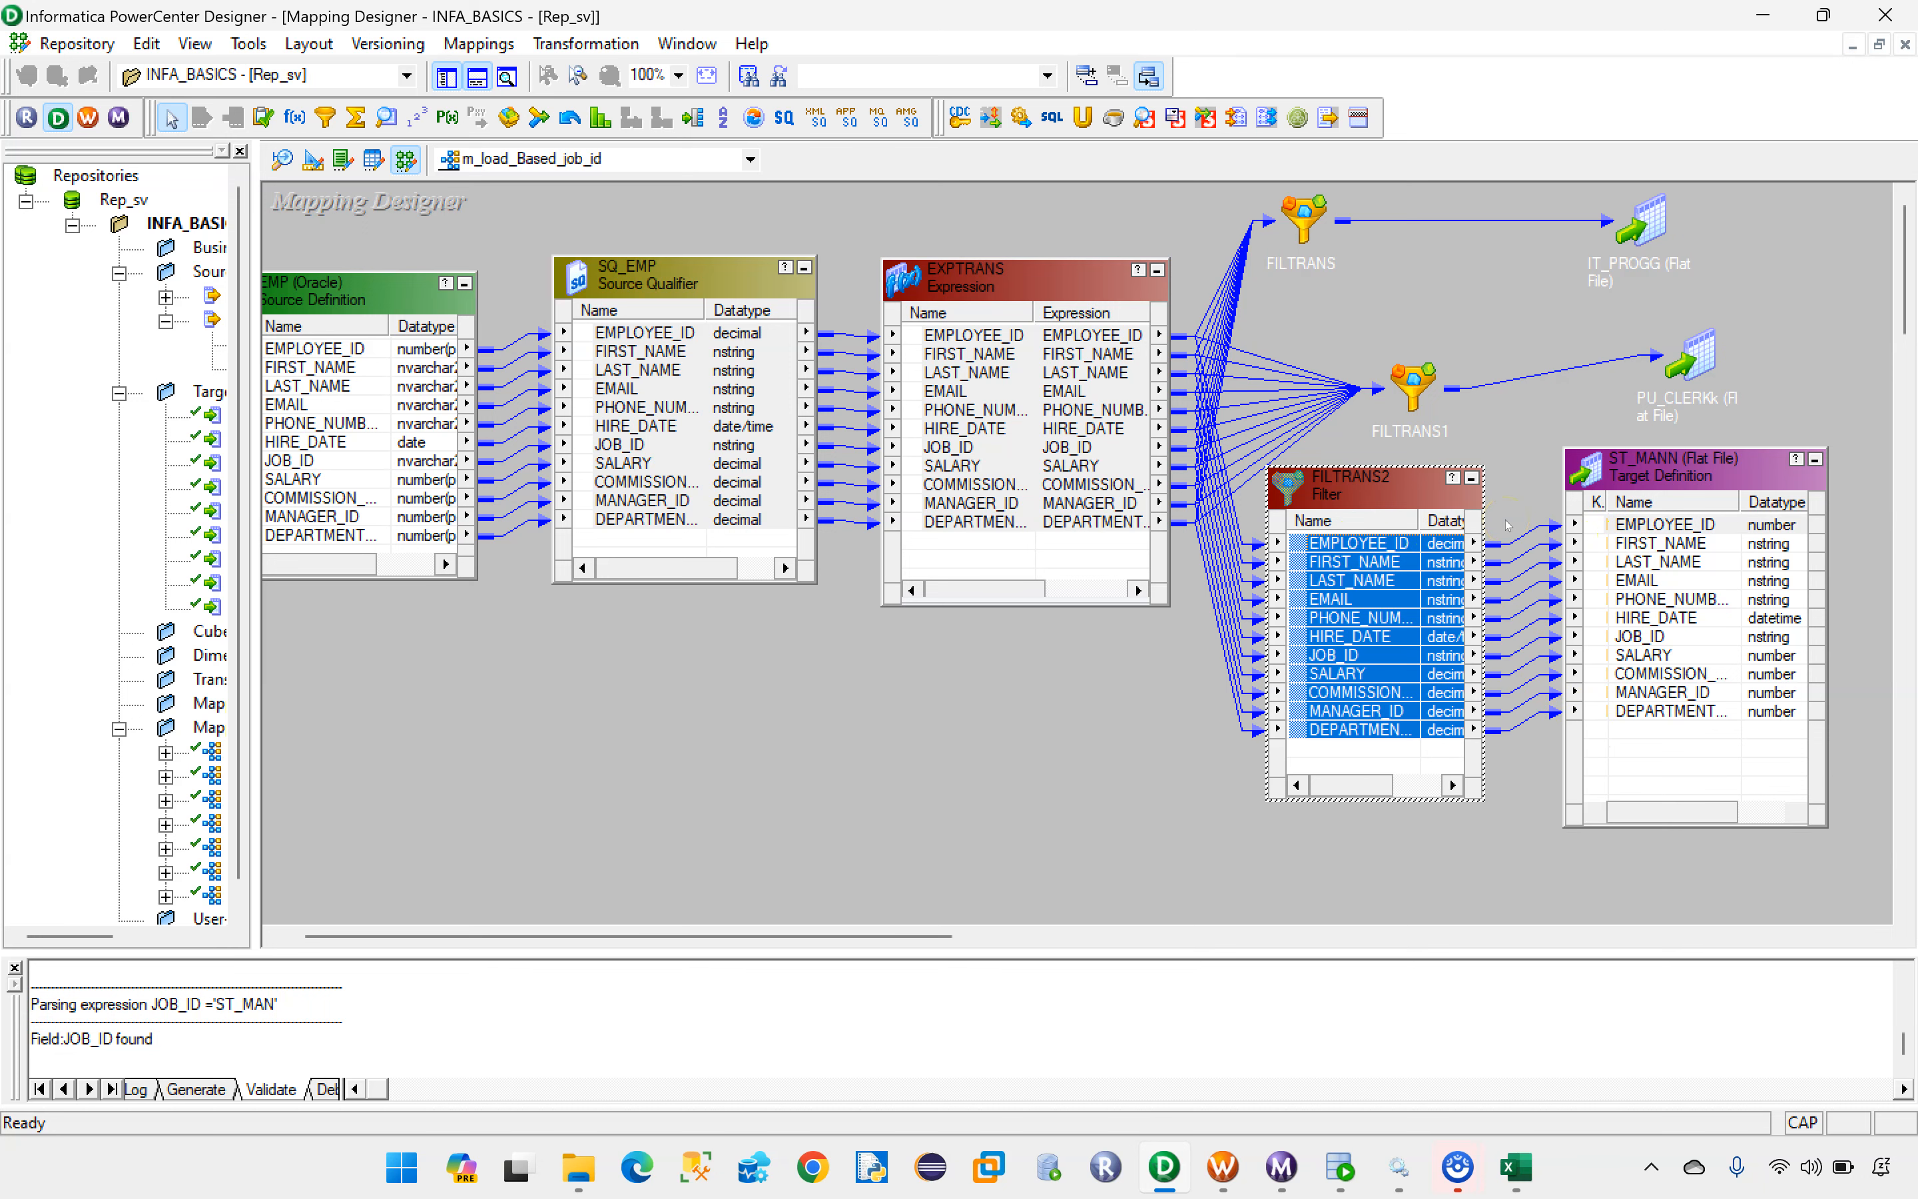
Step: Collapse FILTRANS2 to an icon and line up FILTRANS and FILTRANS2 in one column with FILTRANS1
drag(844, 936, 825, 936)
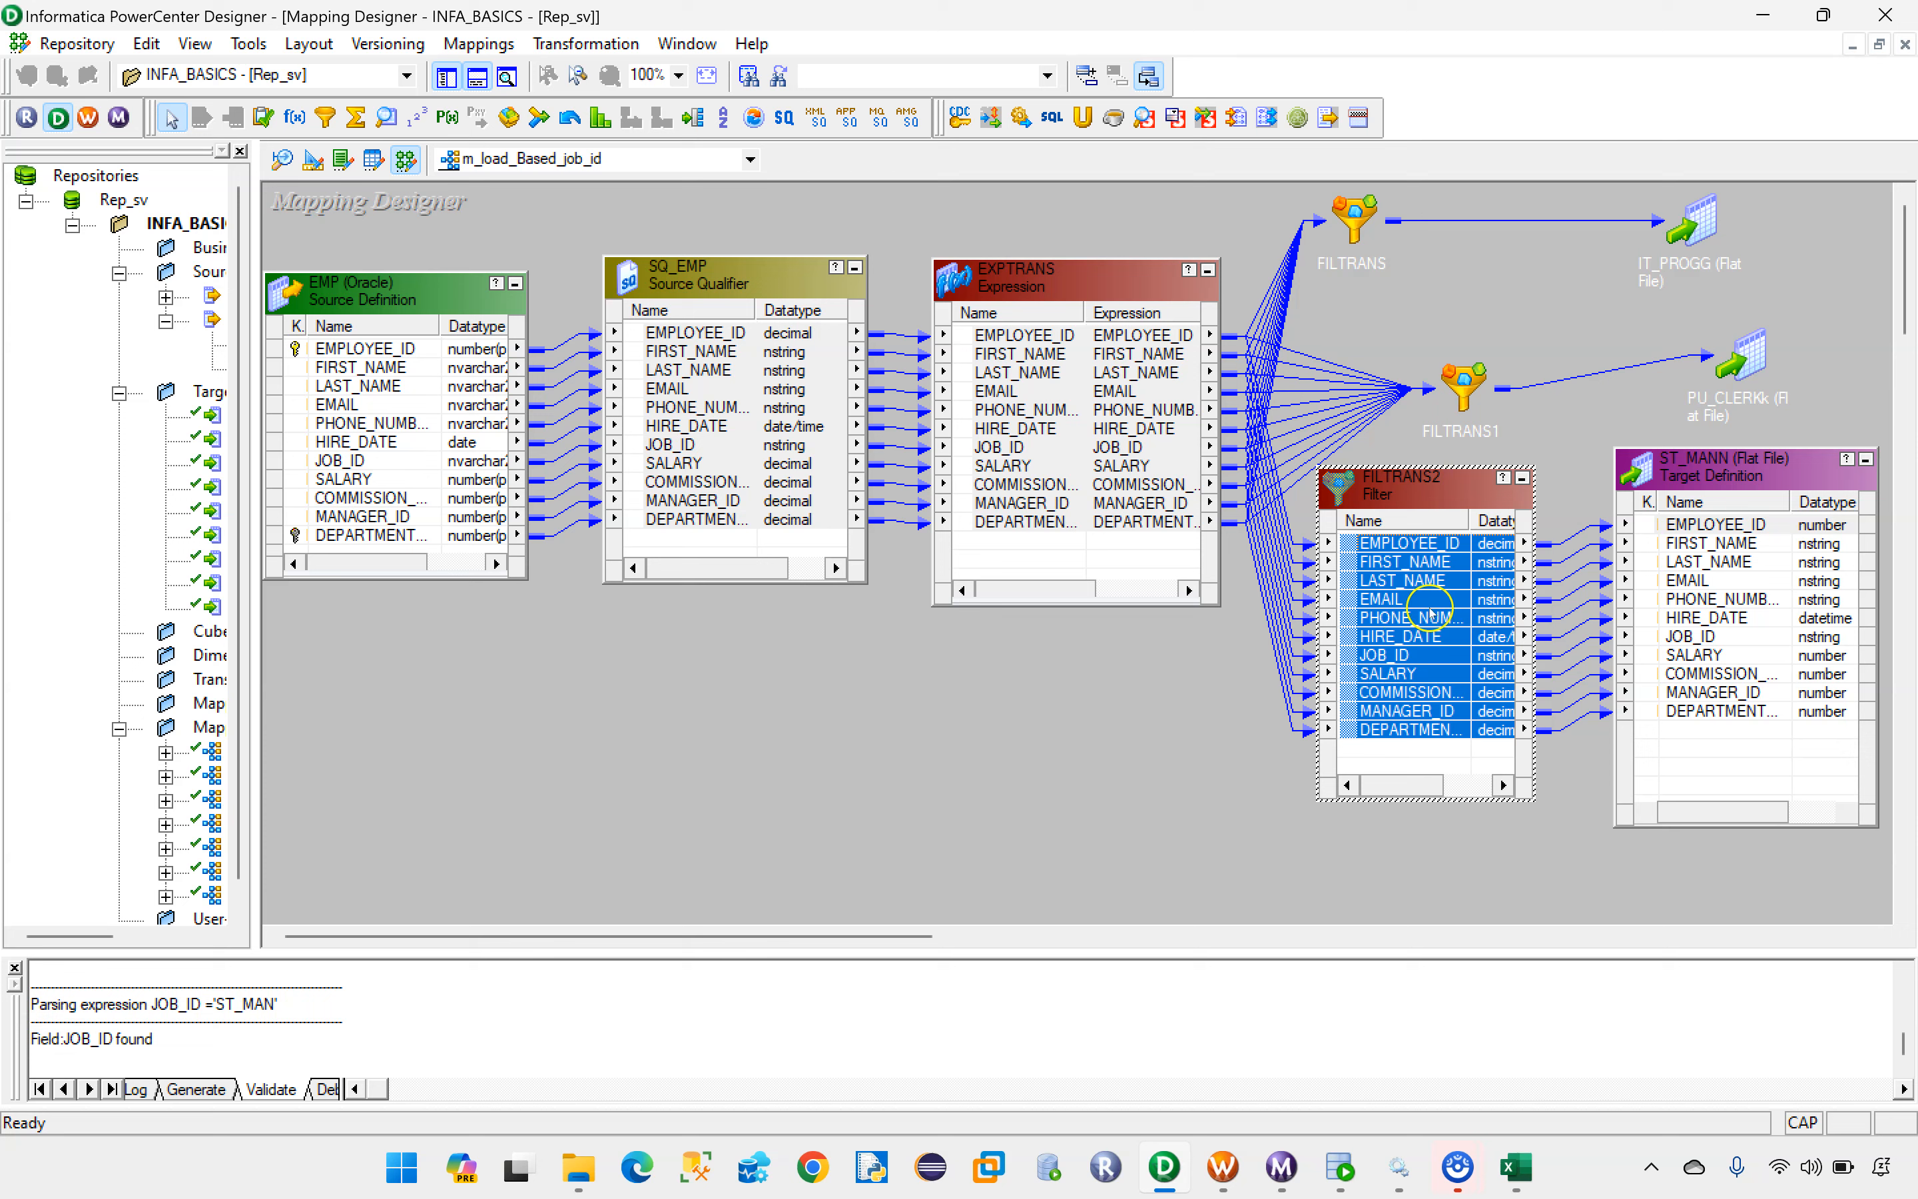
drag(1350, 230, 1450, 230)
click(1522, 478)
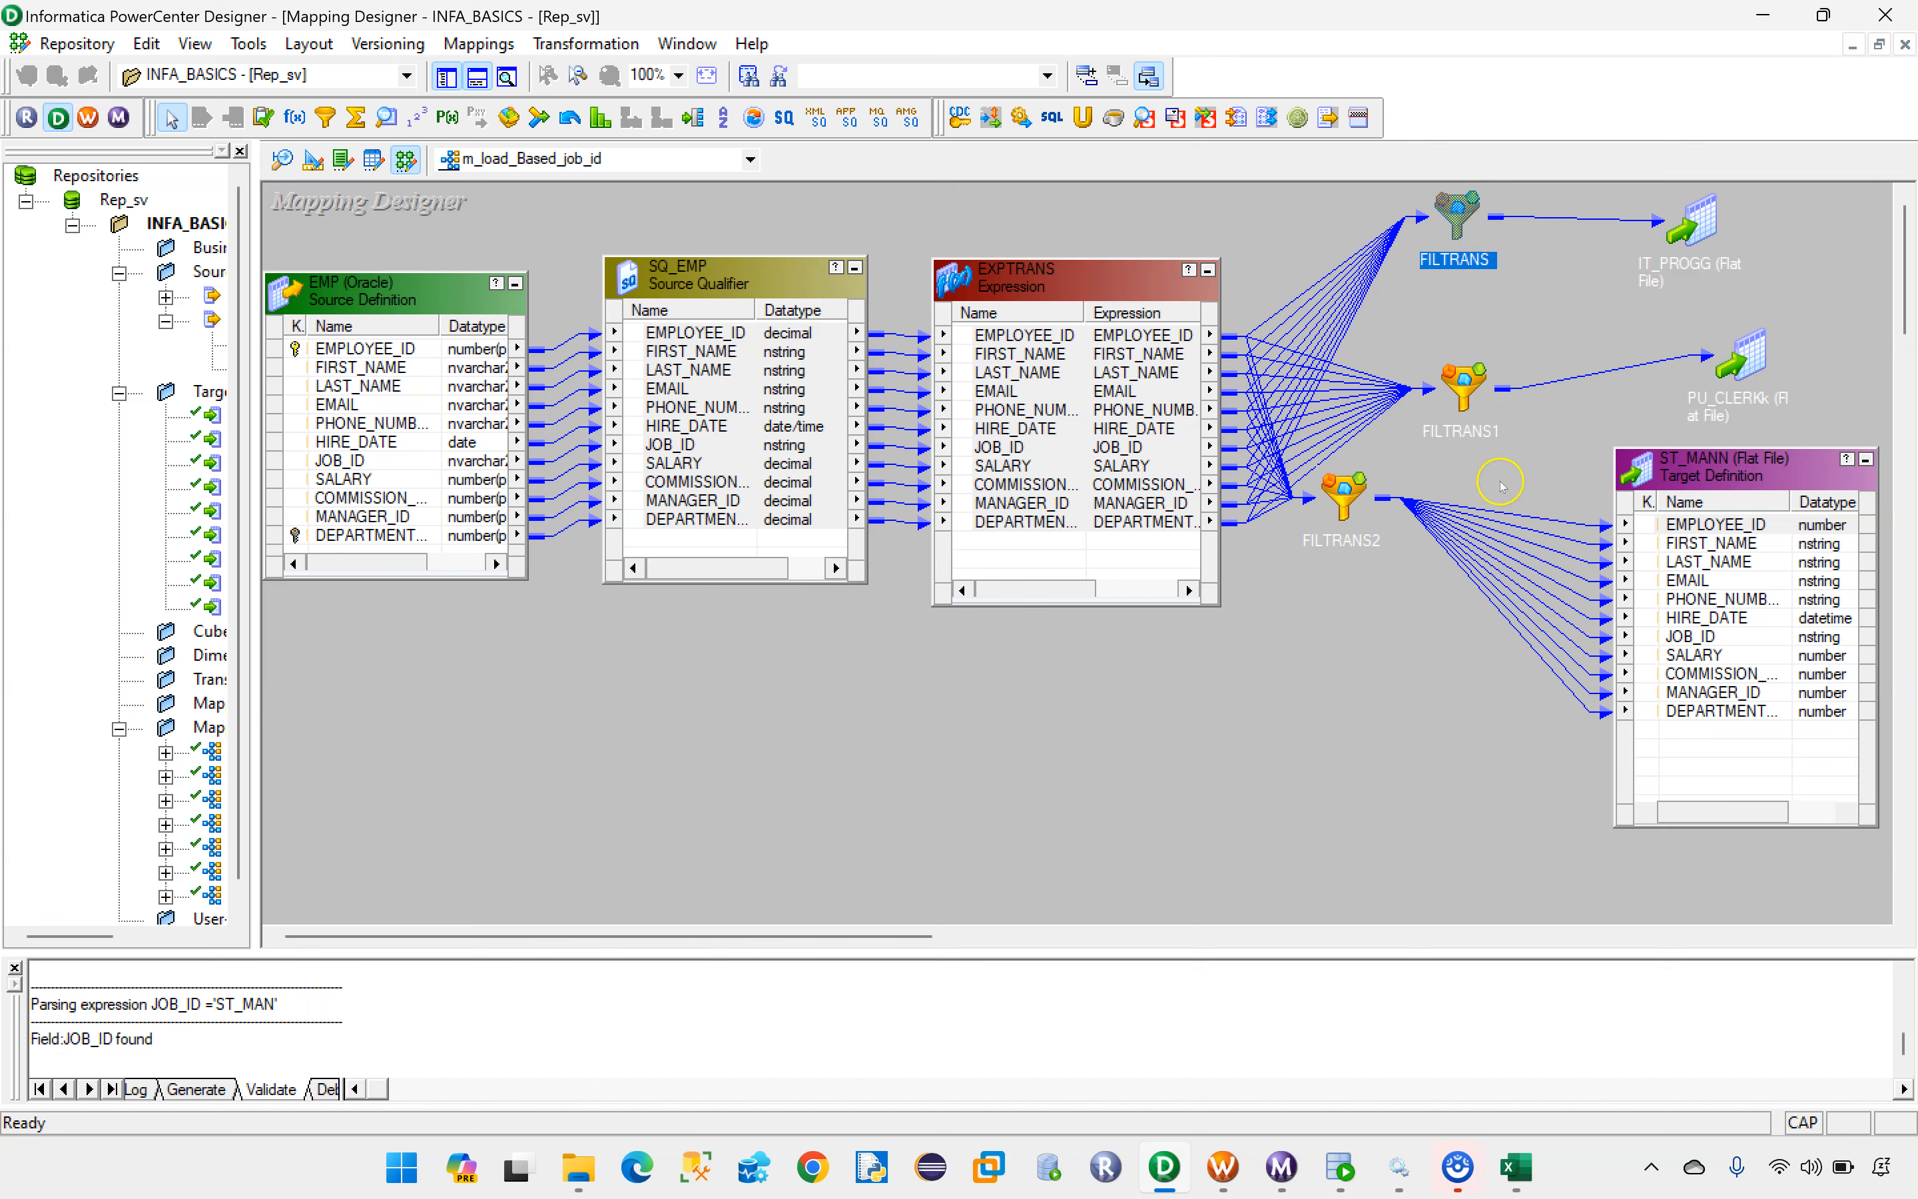
drag(1345, 489, 1447, 524)
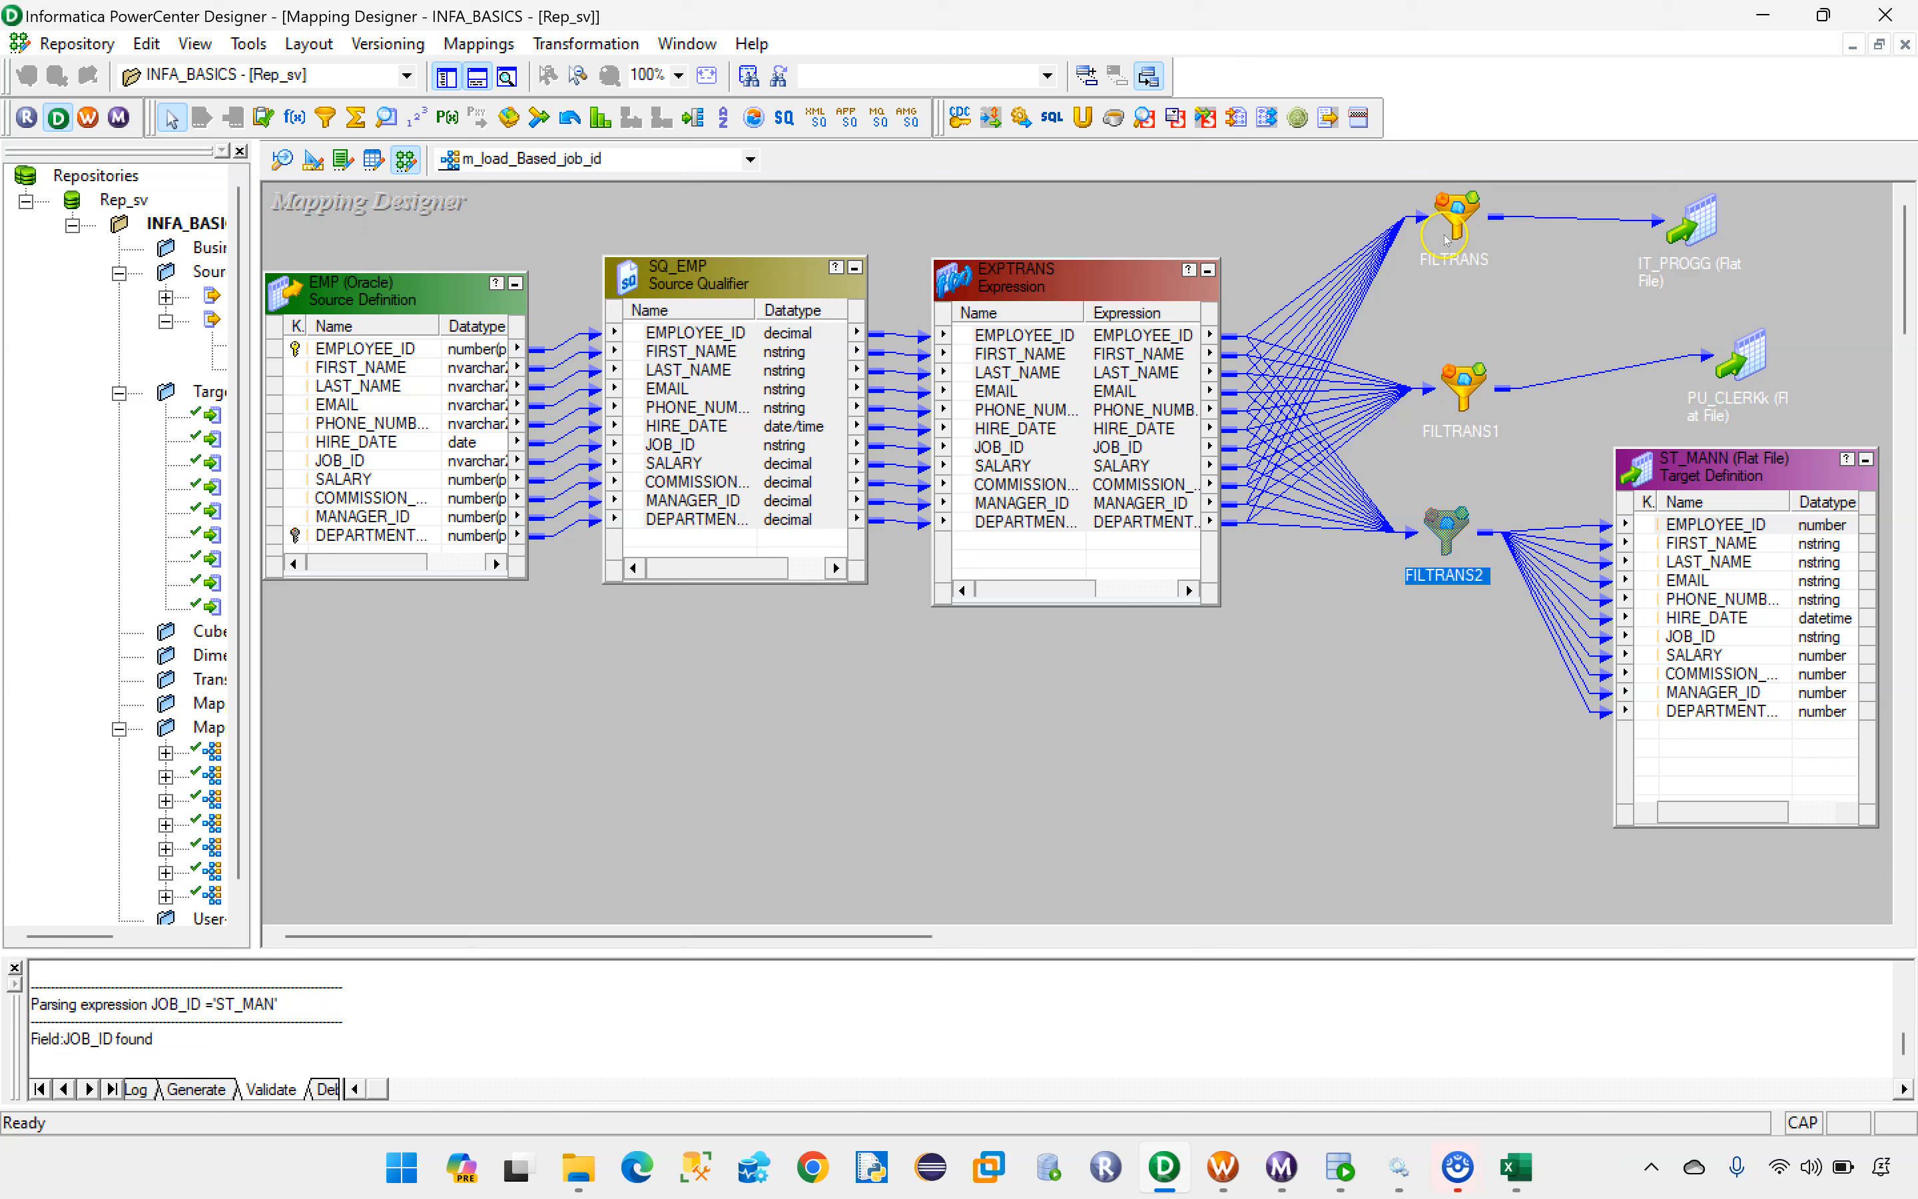
Step: Delete the links from EXPTRANS to the three filters, and delete the FILTRANS, FILTRANS1 and FILTRANS2 transformations
drag(1327, 212, 1369, 716)
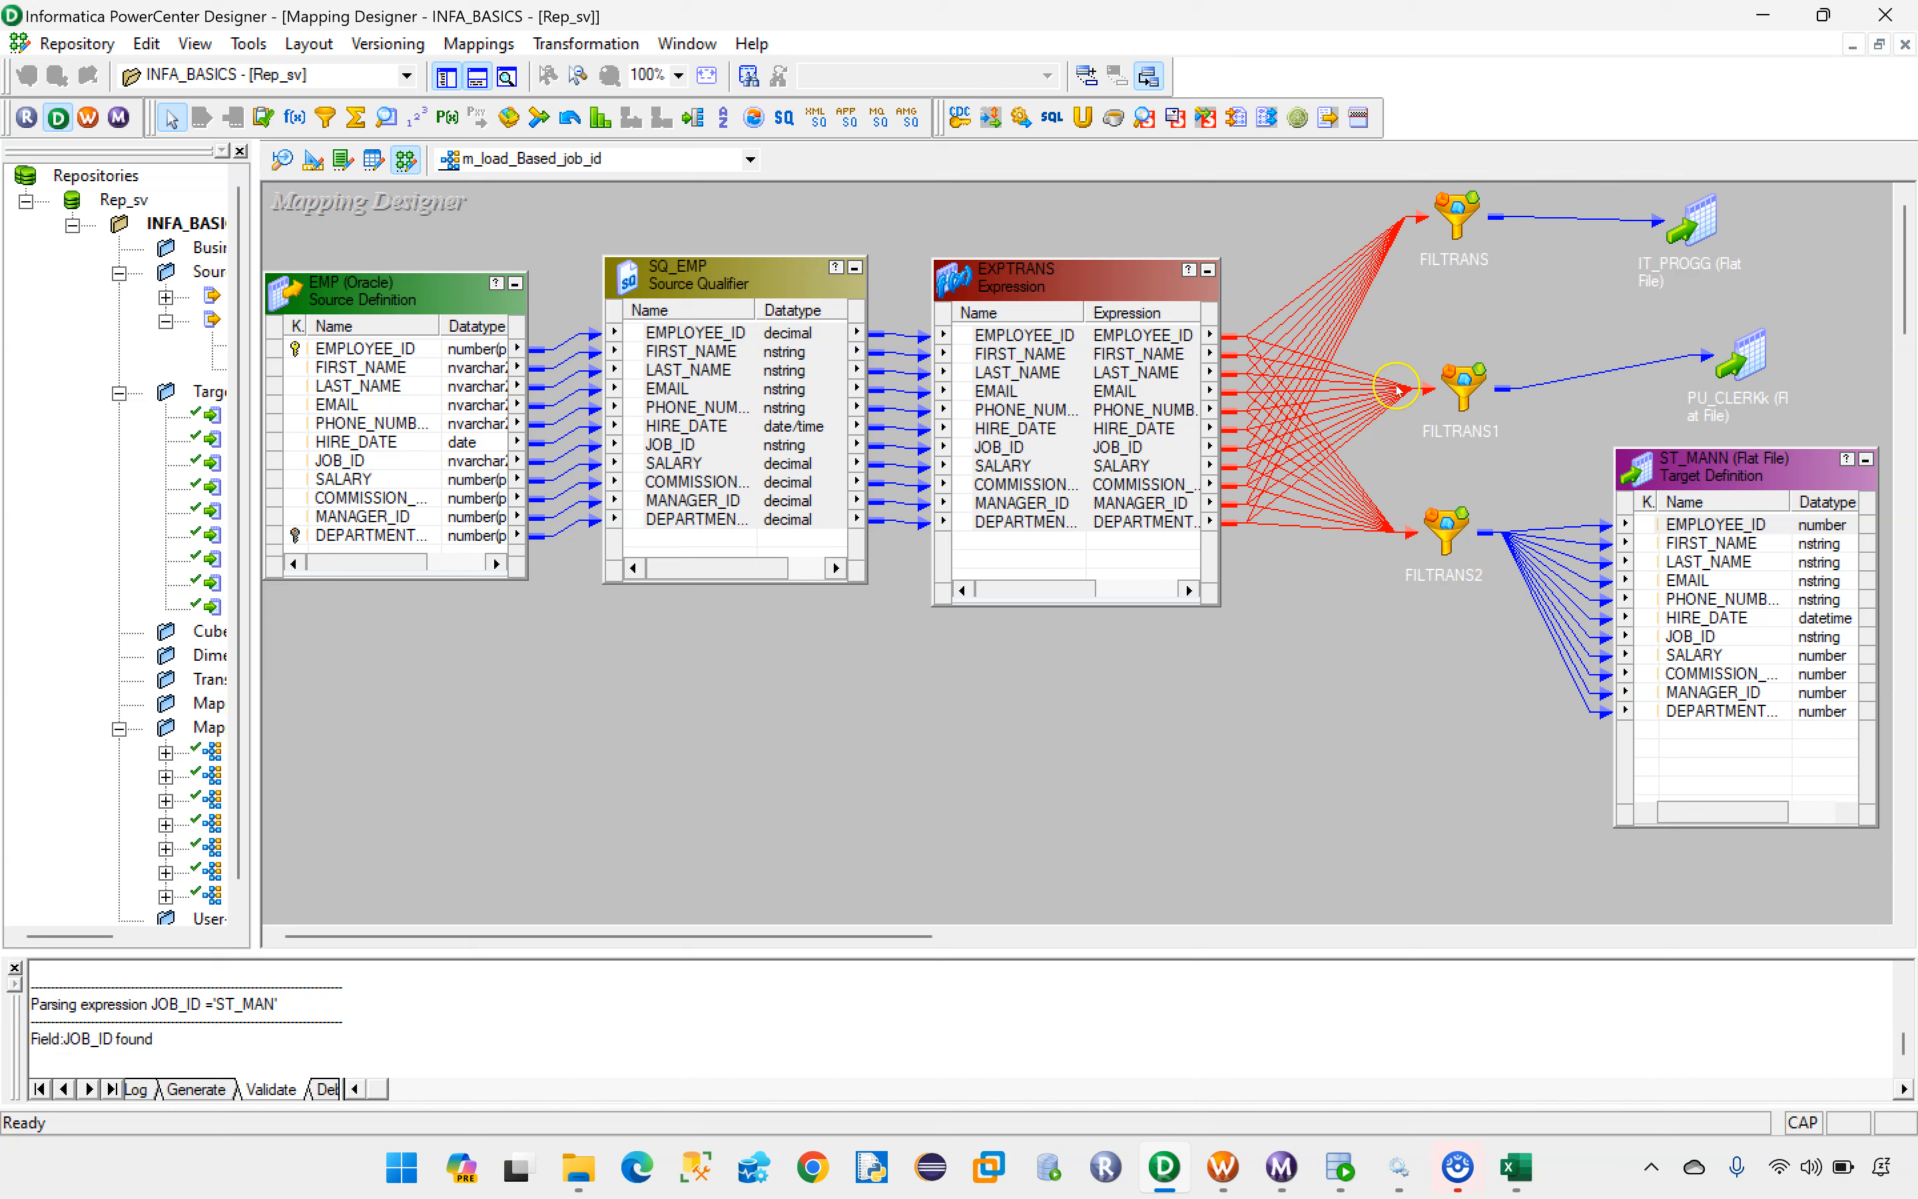
click(1425, 297)
click(1457, 222)
key(Delete)
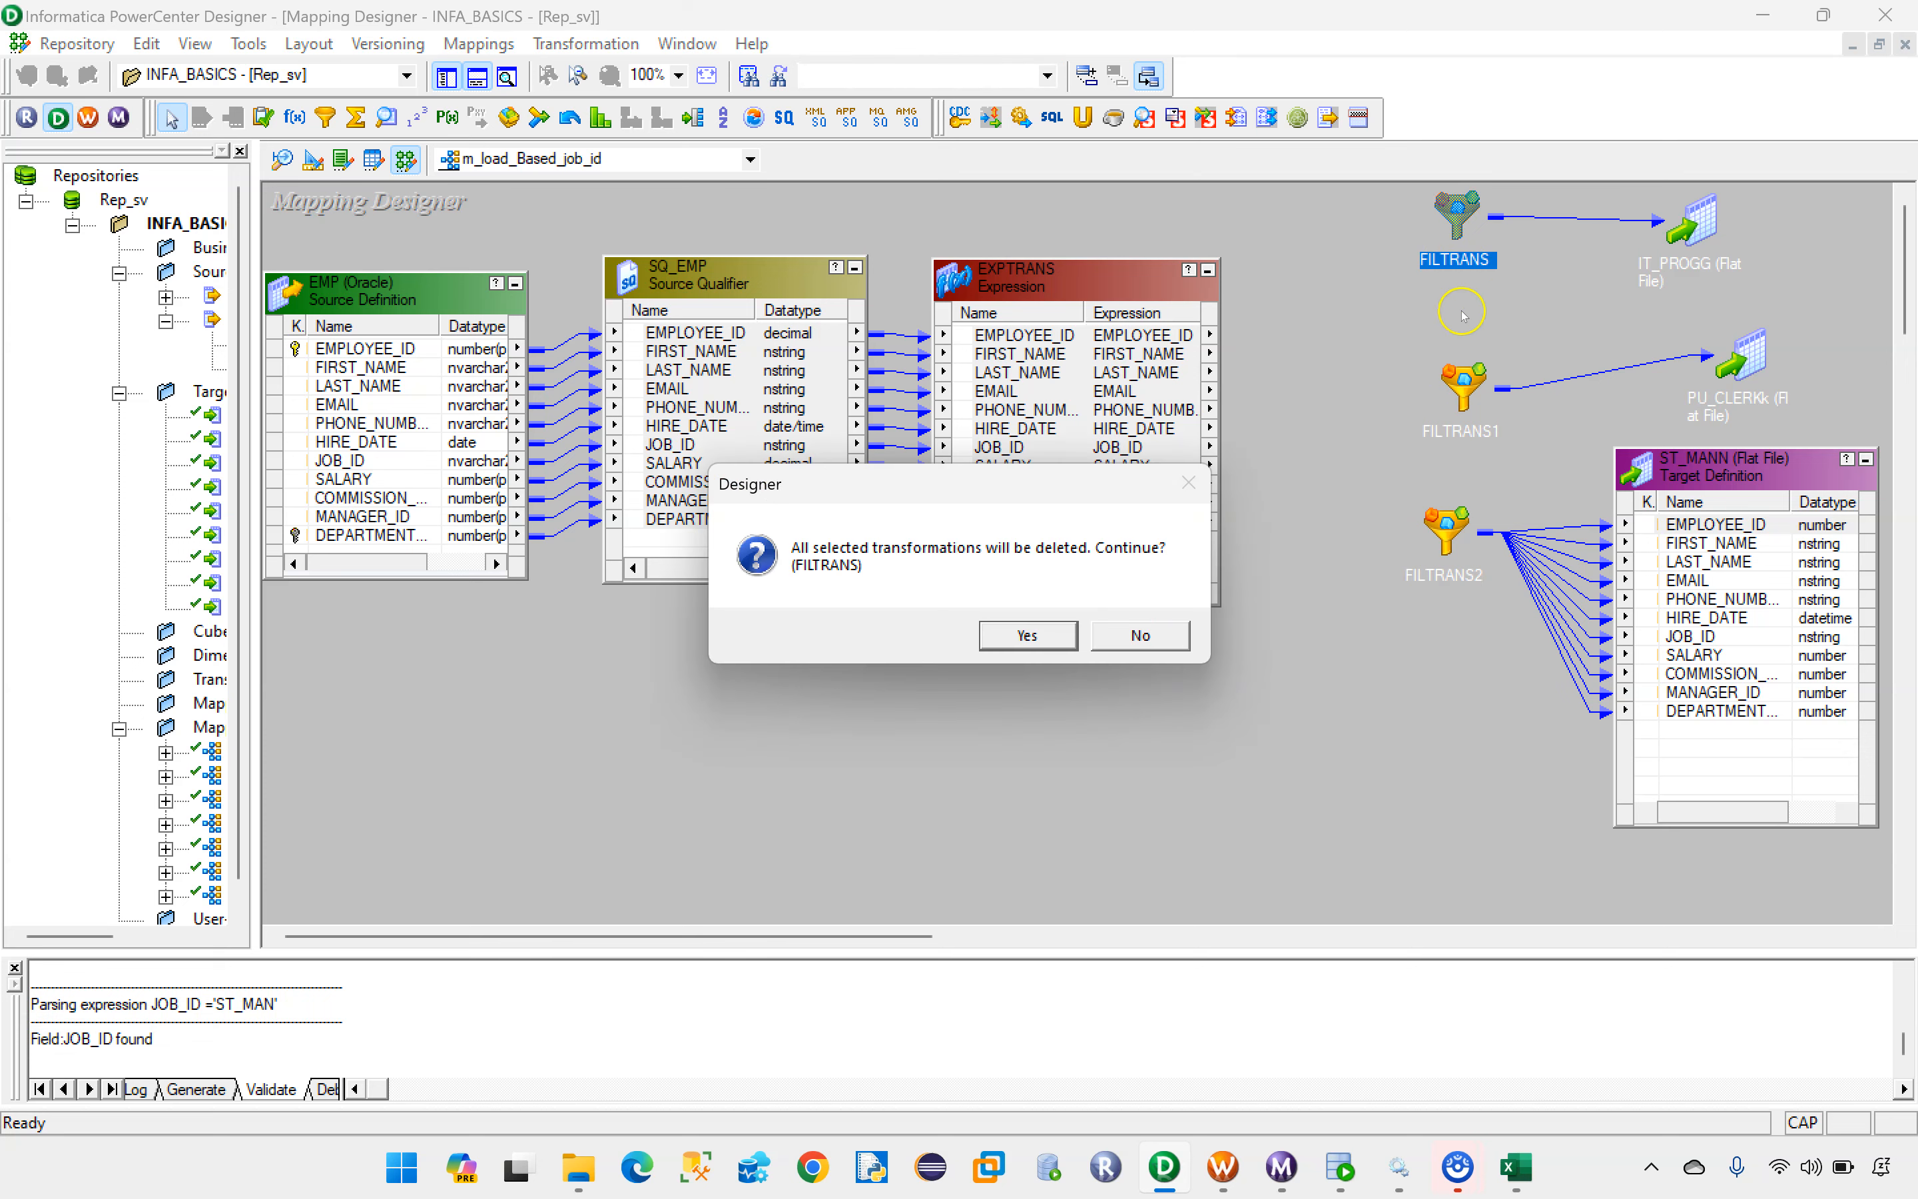
click(1063, 632)
click(1464, 379)
key(Delete)
click(1062, 632)
click(1447, 533)
key(Delete)
click(1062, 632)
Step: Move the ST_MANN target further down below the PU_CLERKk icon and collapse it to an icon
drag(1743, 469, 1720, 605)
click(1820, 510)
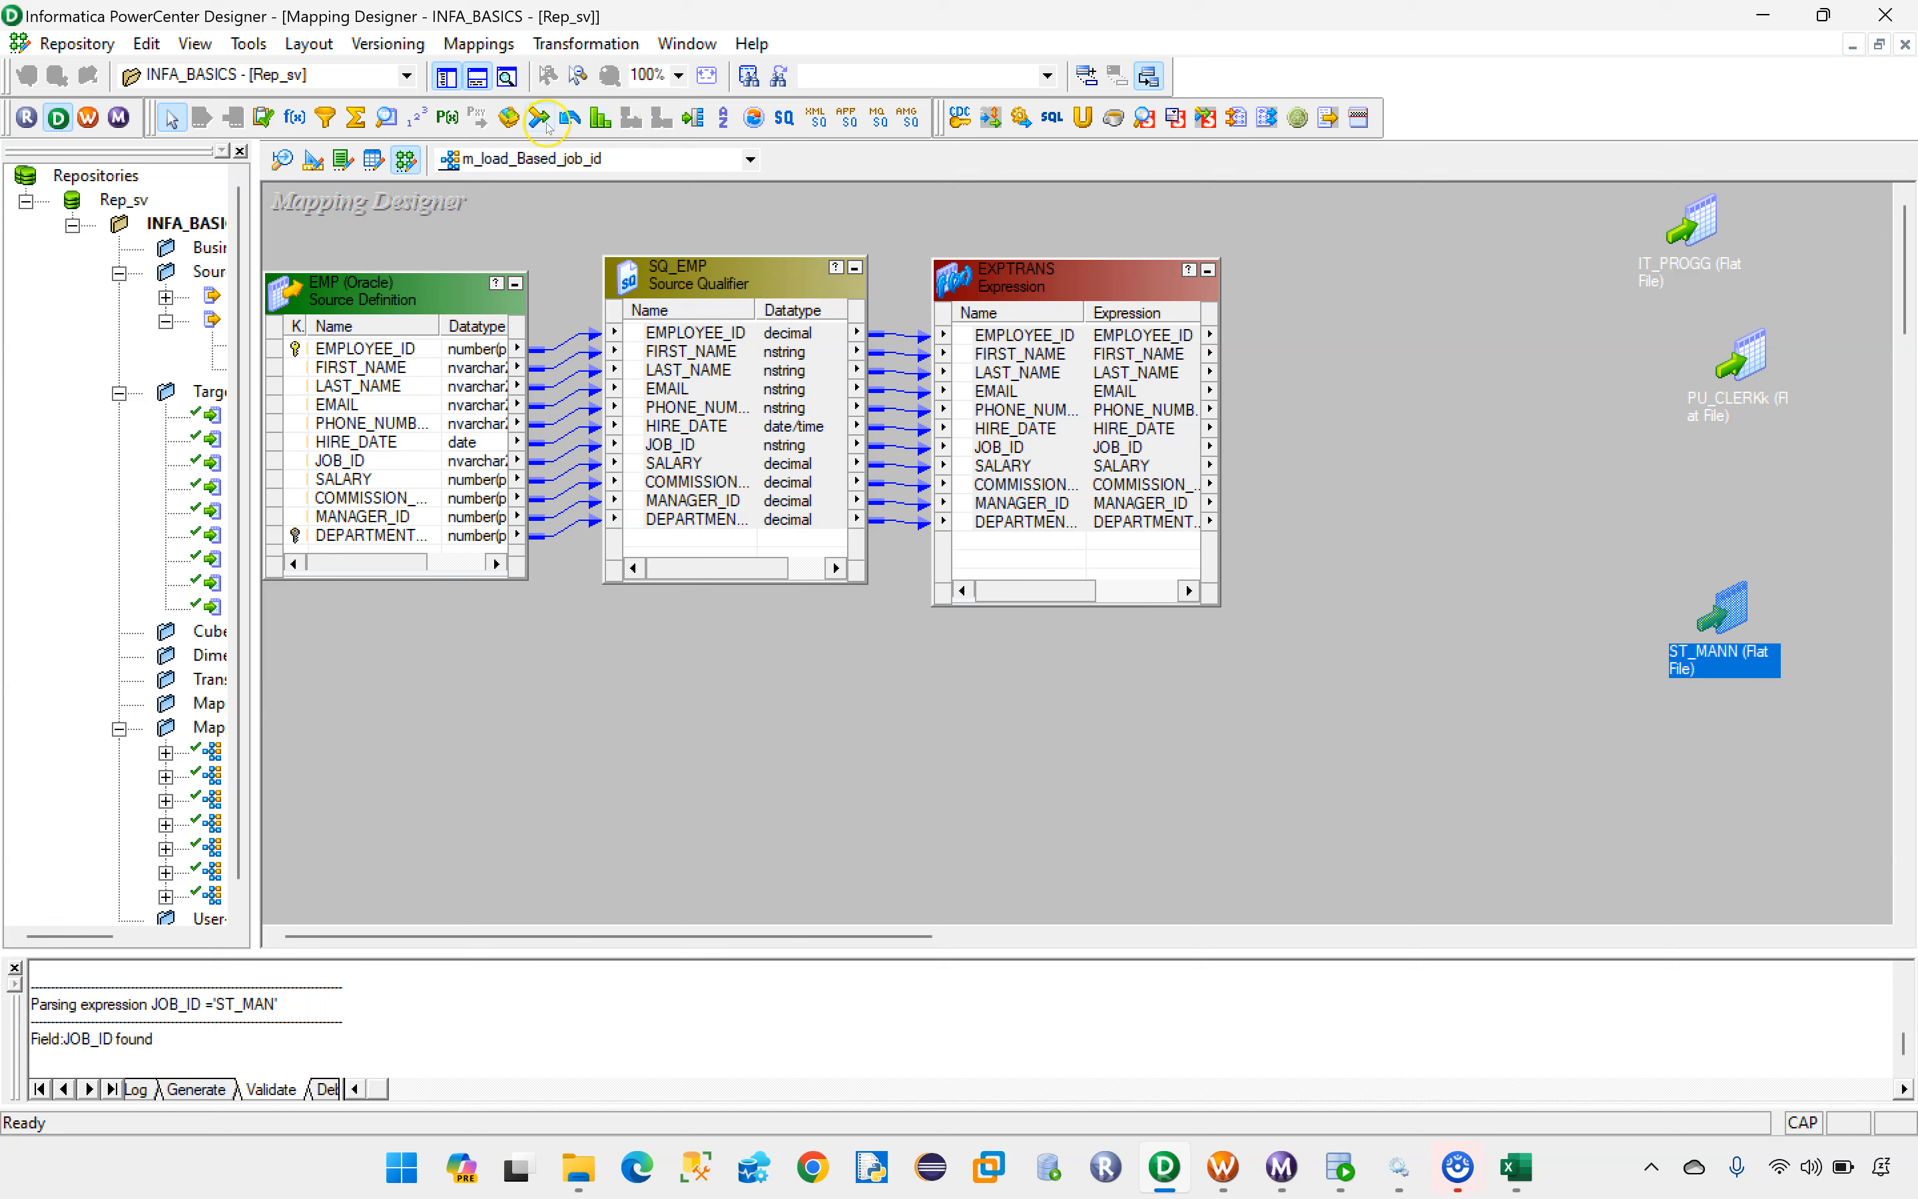
Step: Create a Router transformation named RTR_JOB_ID in the mapping
click(584, 43)
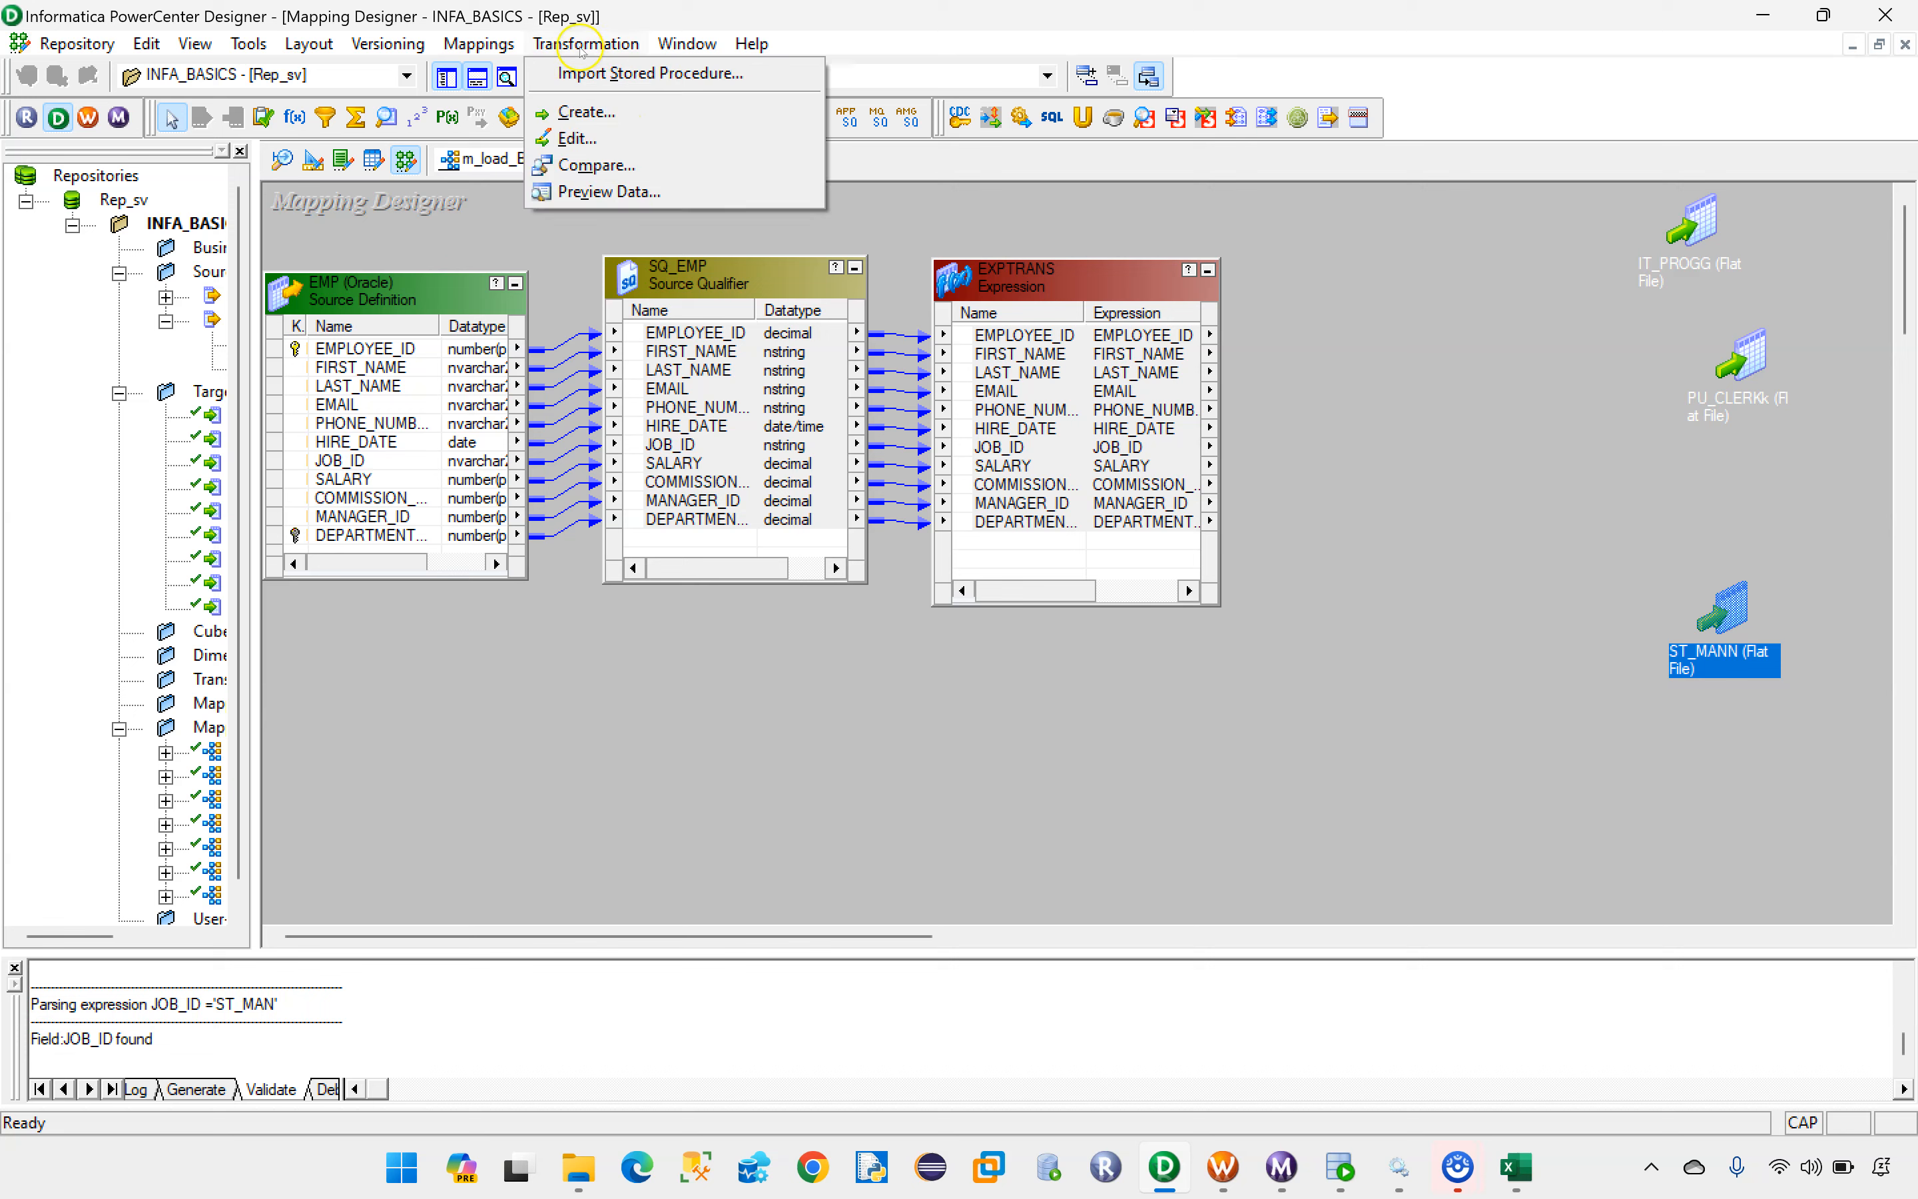
click(572, 114)
click(1142, 537)
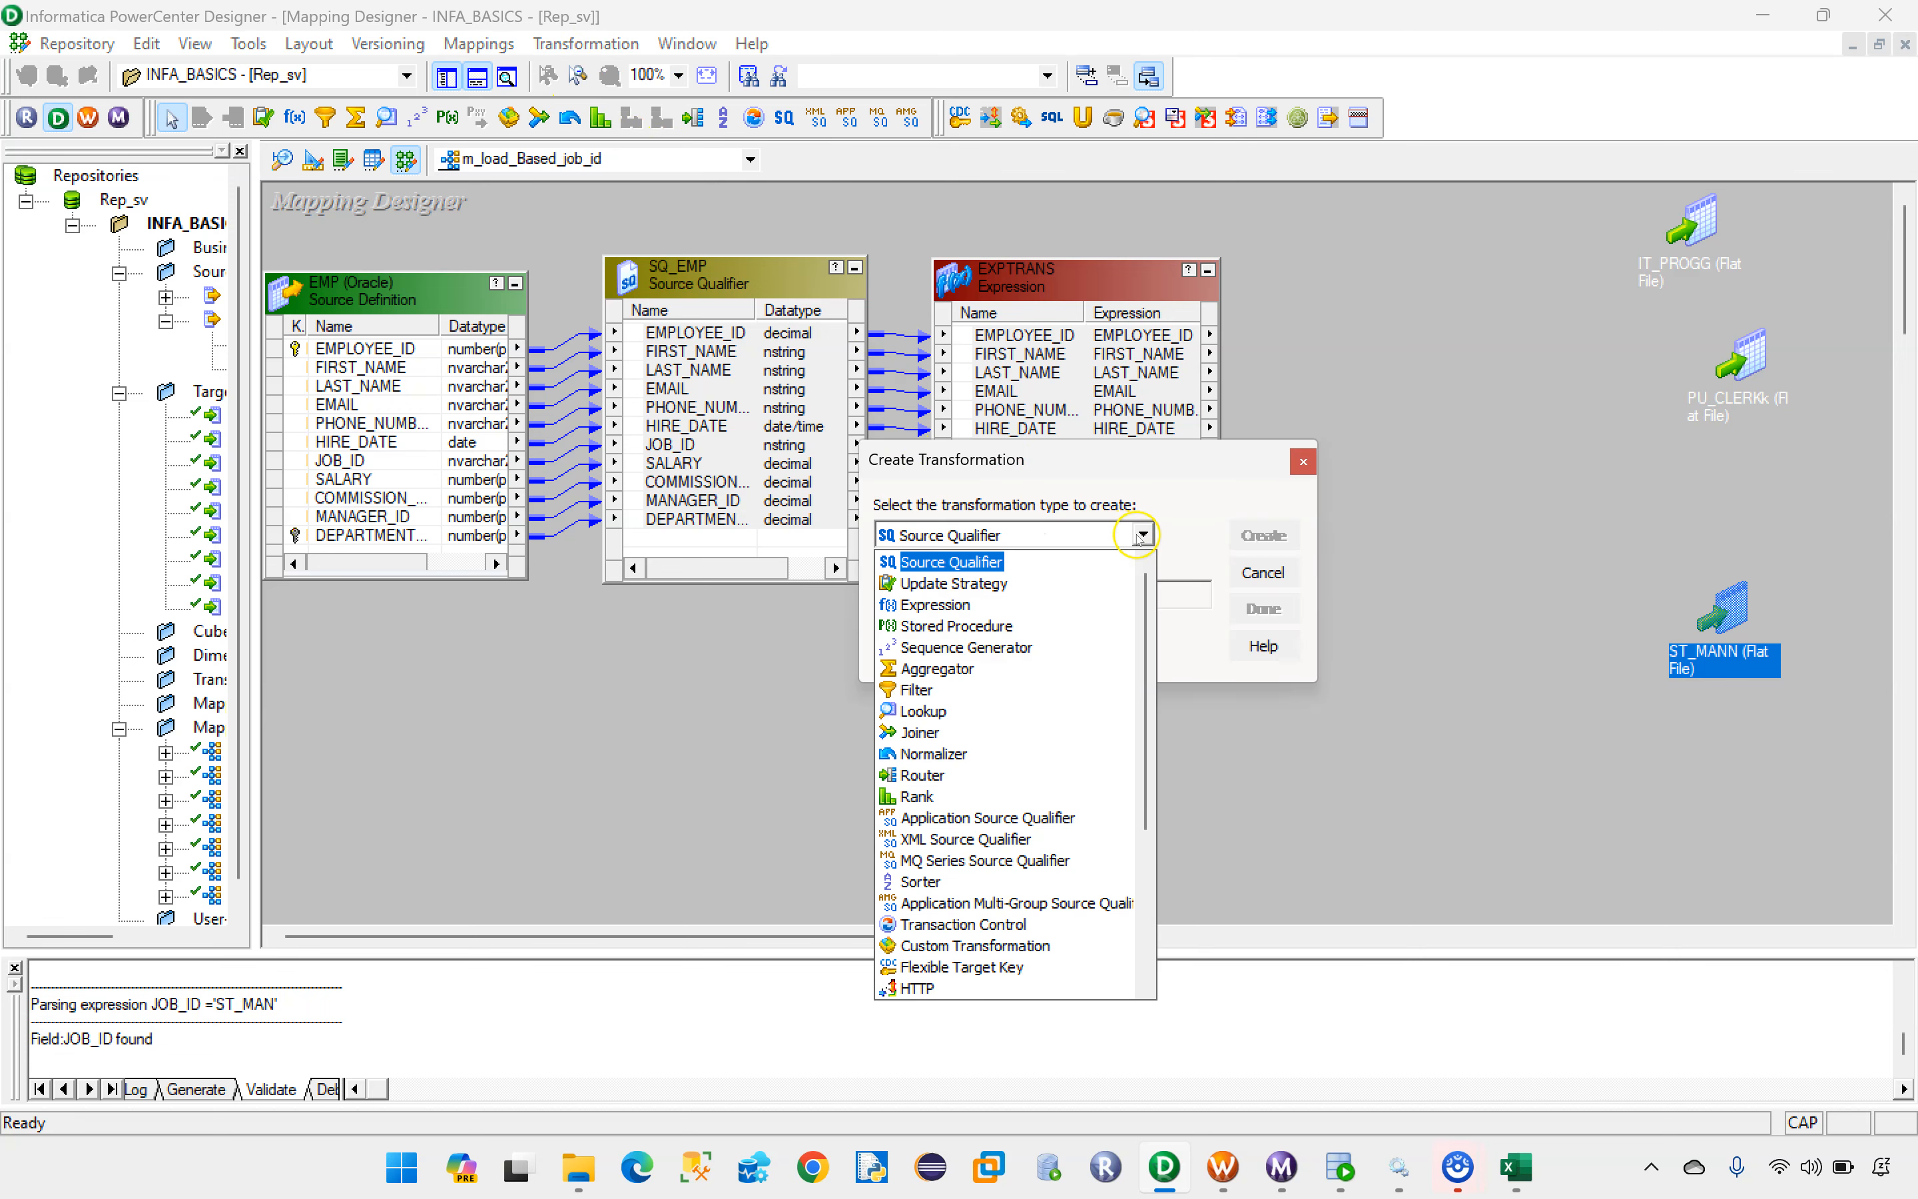
click(927, 774)
click(945, 596)
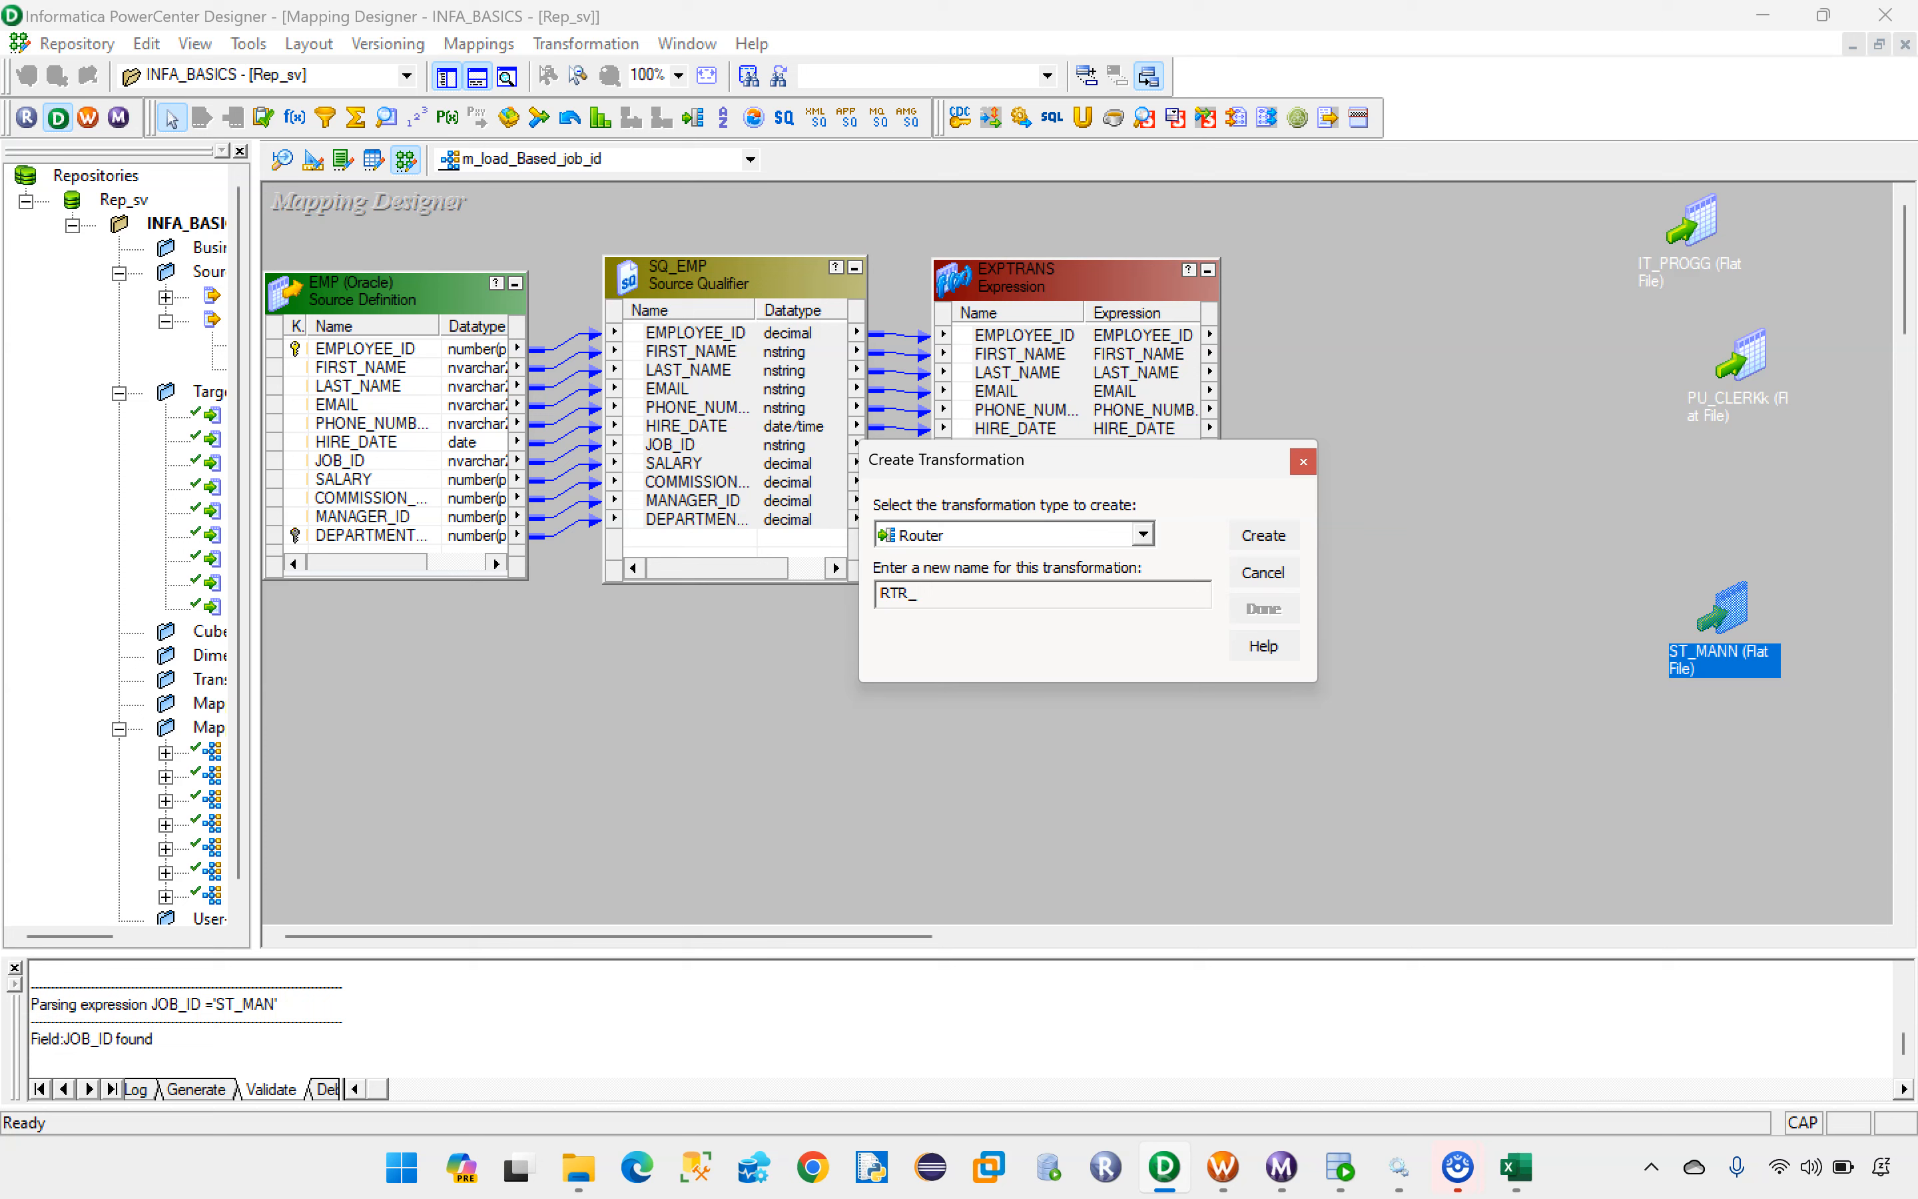
key(Caps_Lock)
key(Caps_Lock)
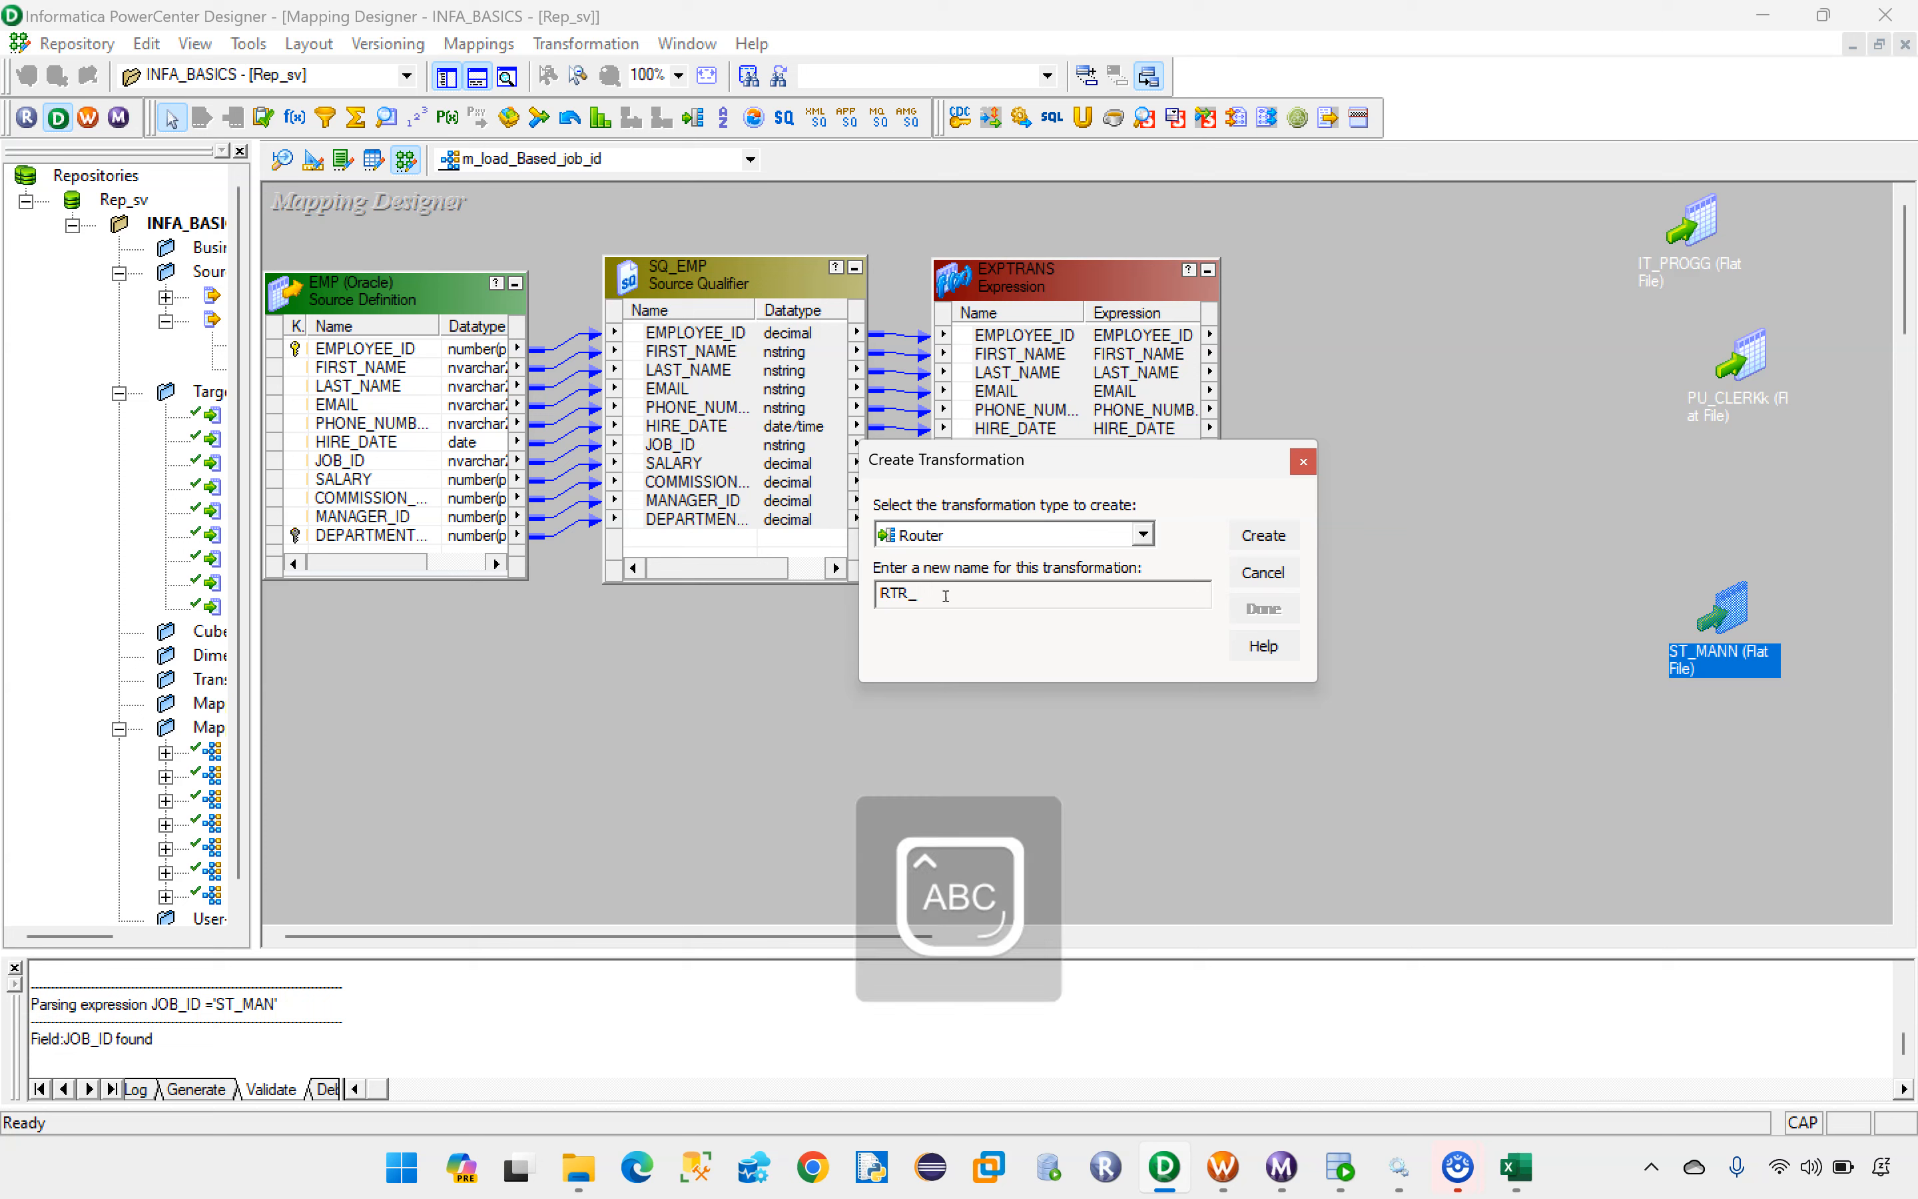
key(Caps_Lock)
click(1262, 536)
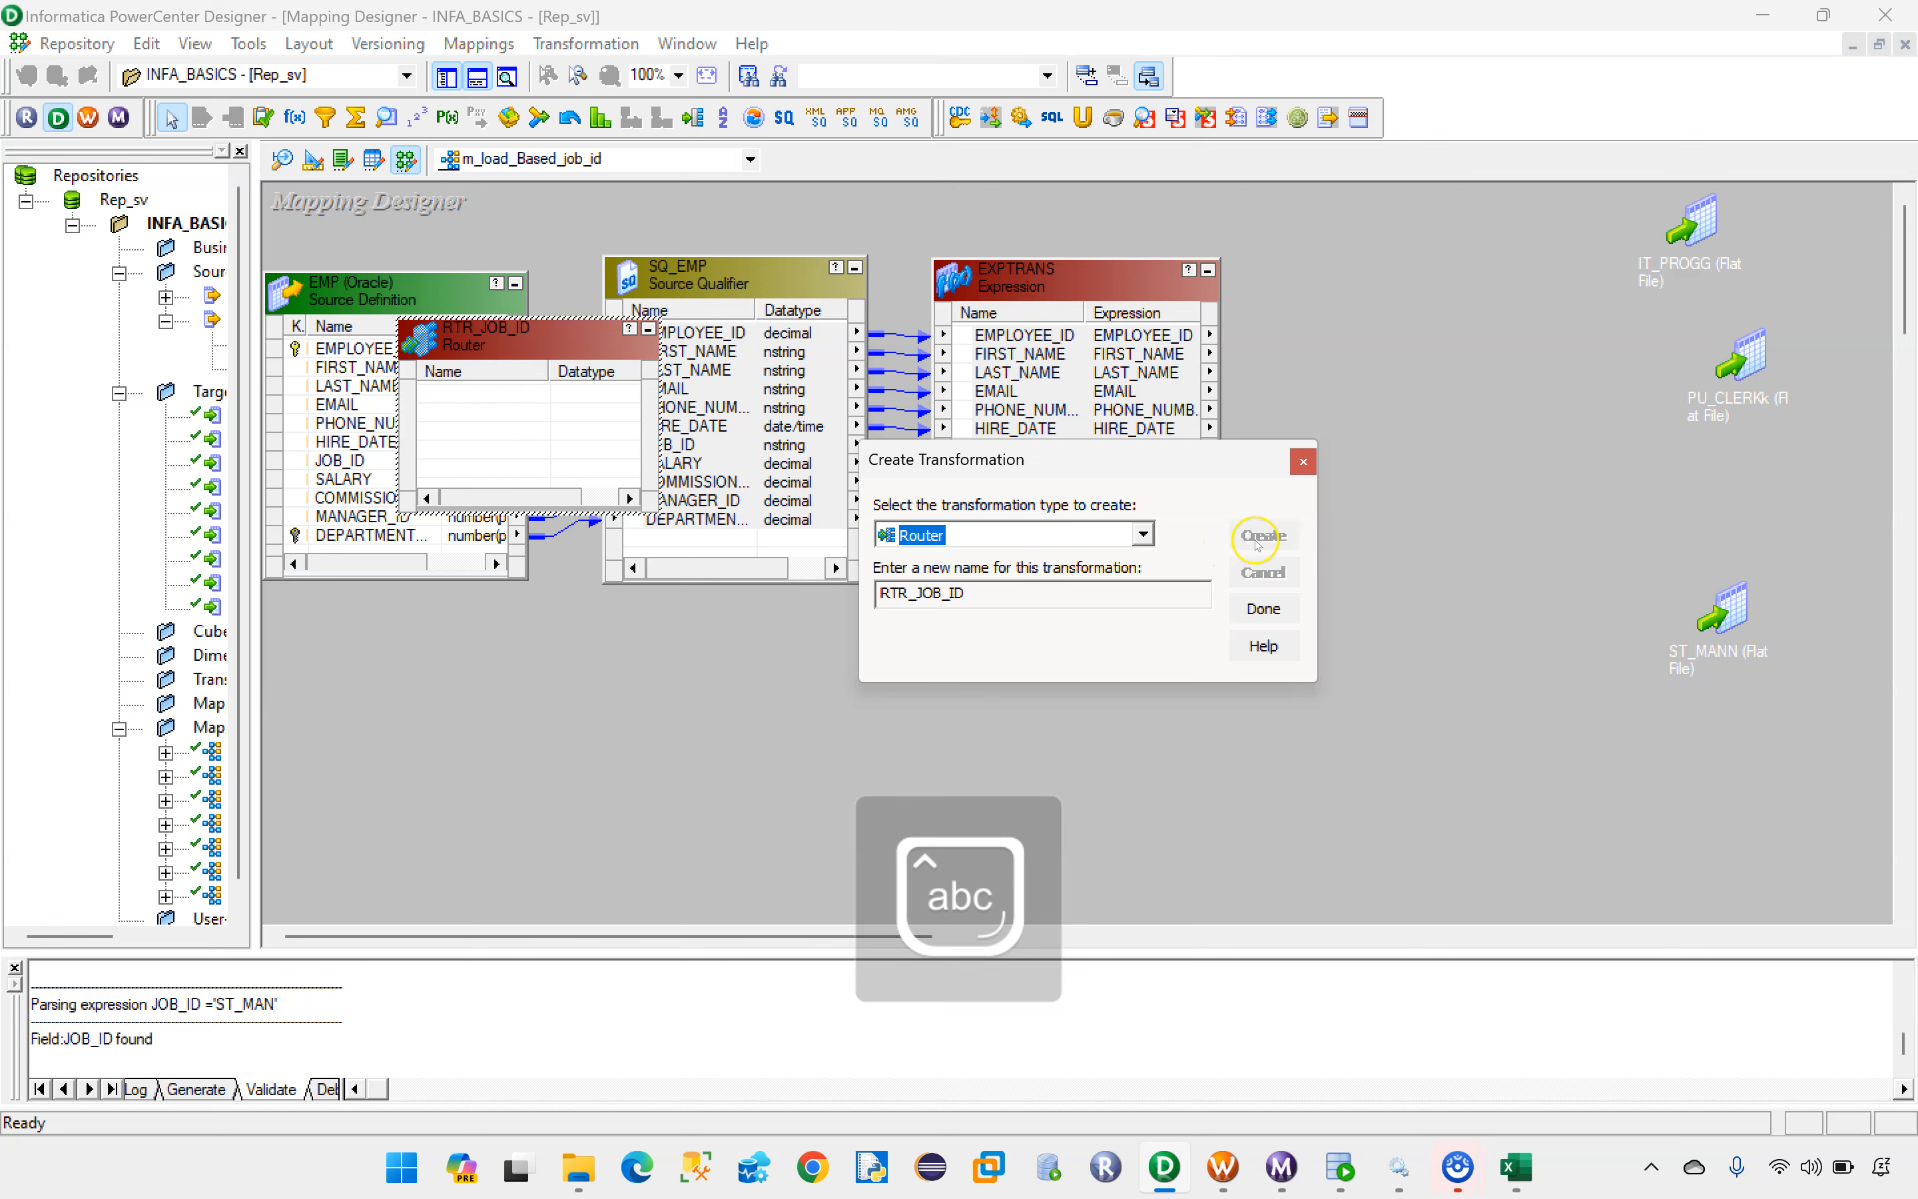
Step: Place RTR_JOB_ID beside EXPTRANS and link all EXPTRANS ports, EMPLOYEE_ID through DEPARTMENT_ID, to the Router
click(1264, 609)
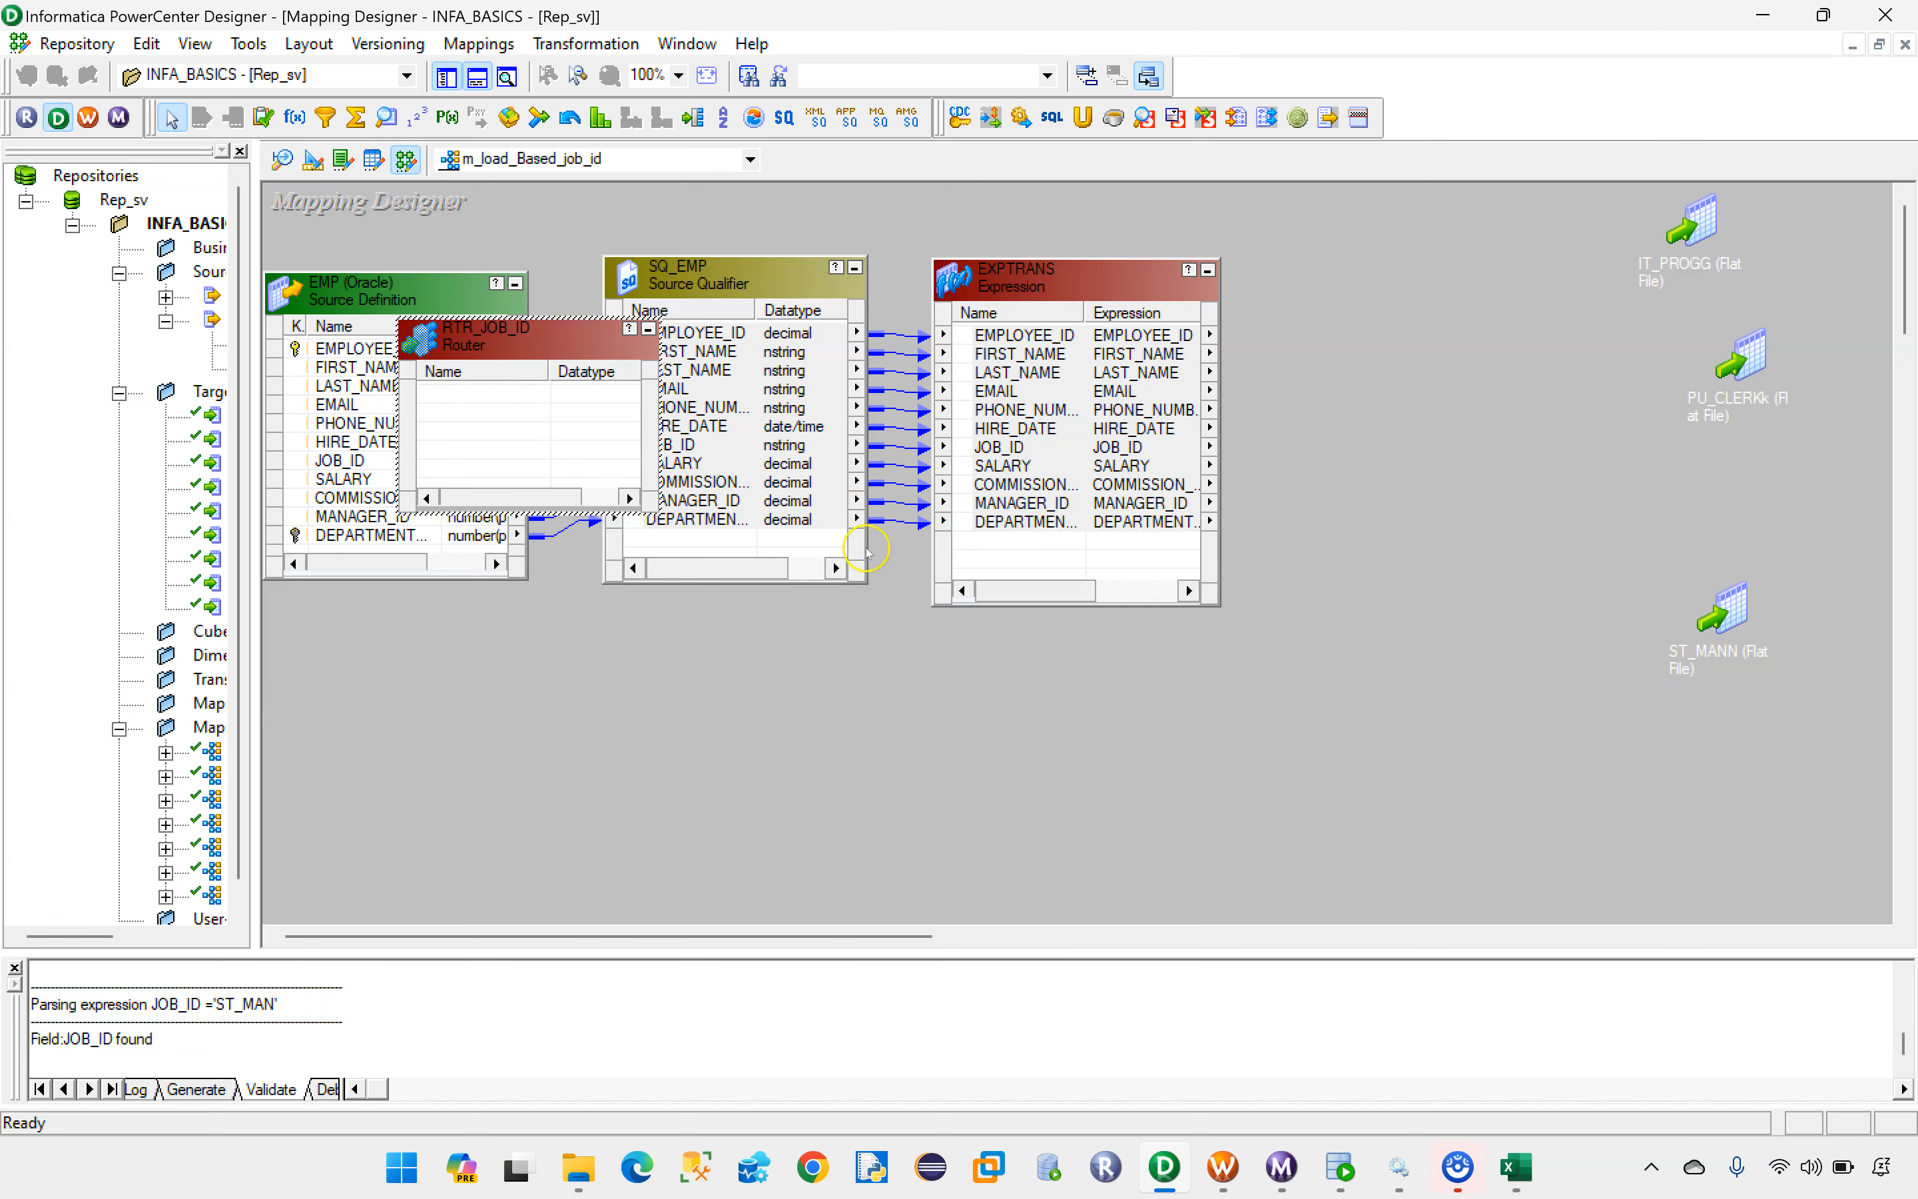
drag(504, 335, 1443, 234)
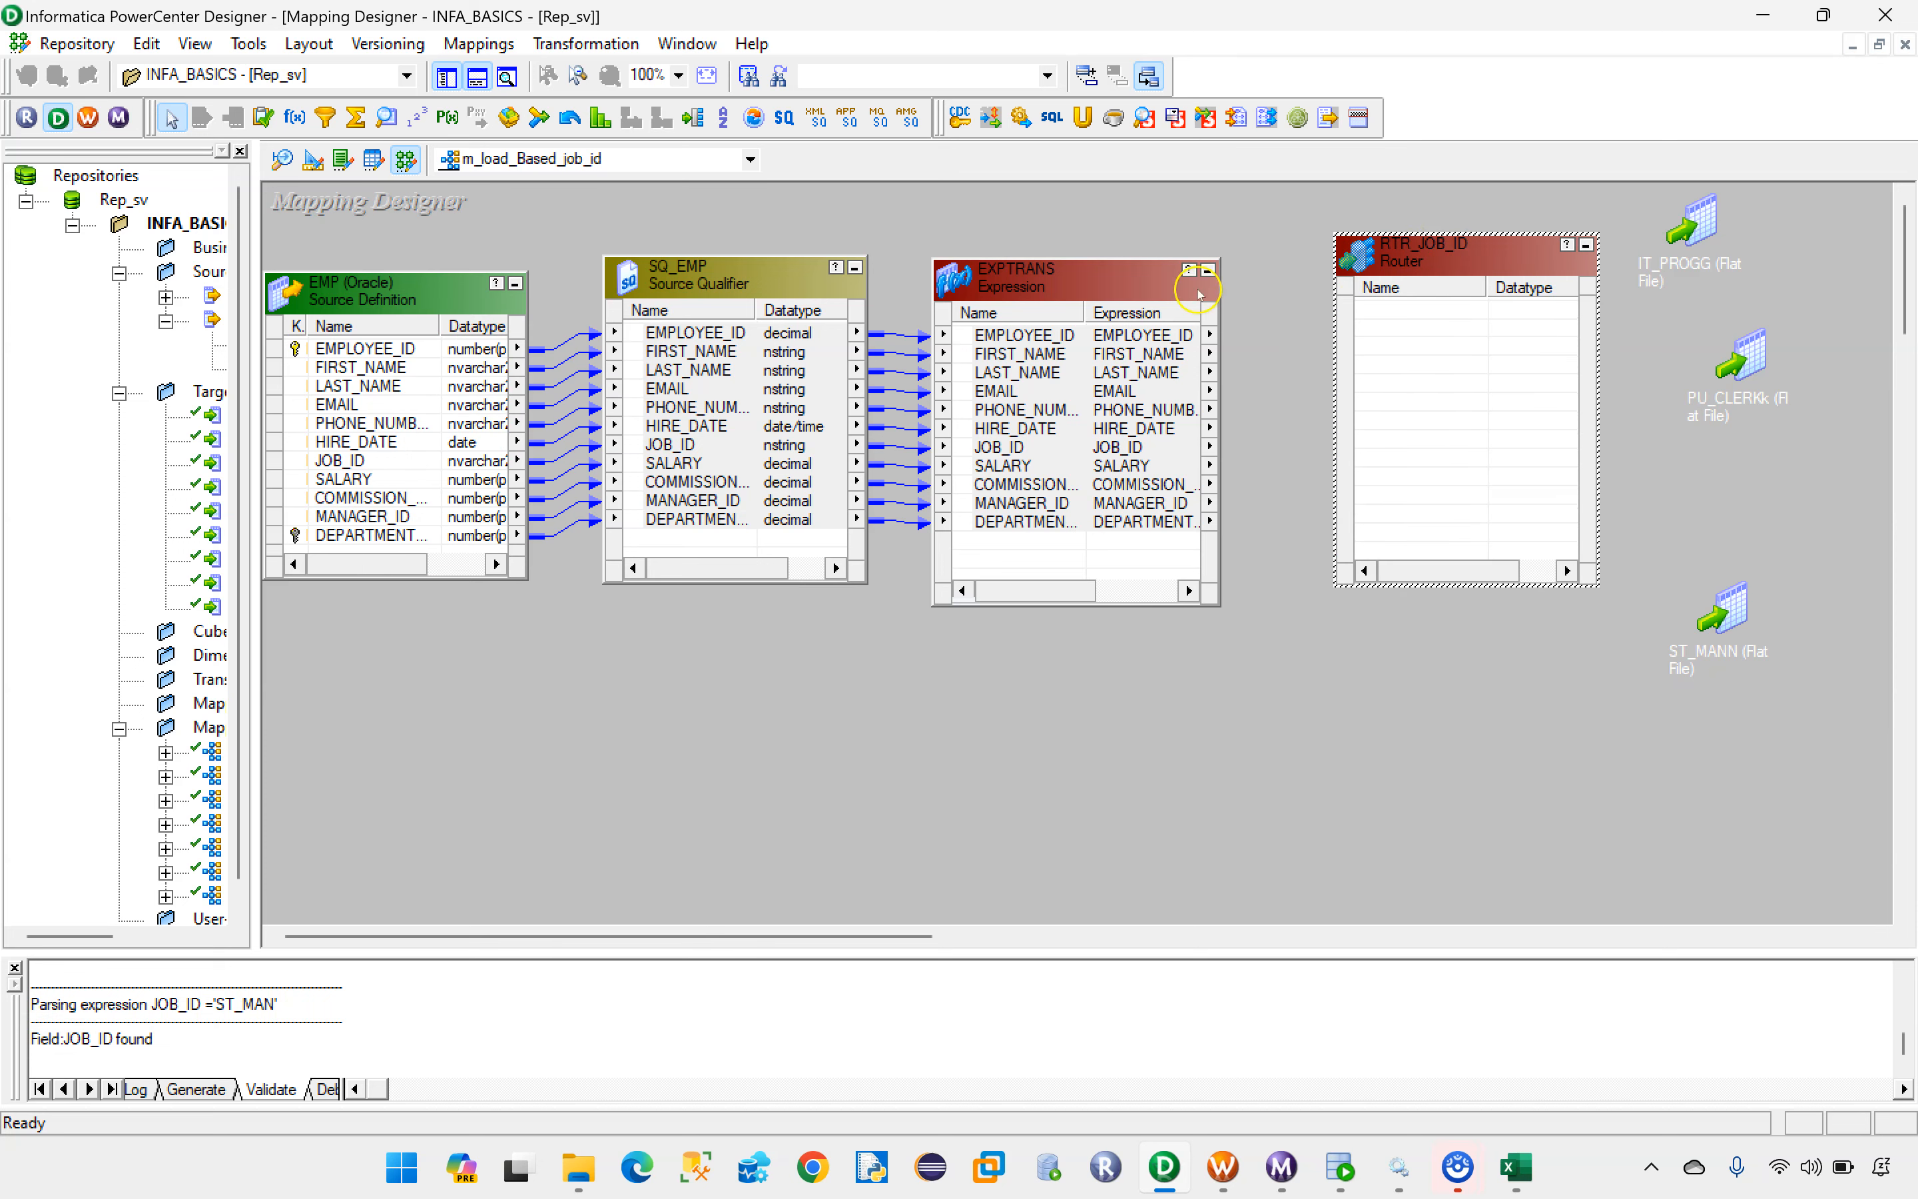
click(1009, 336)
shift+click(1030, 521)
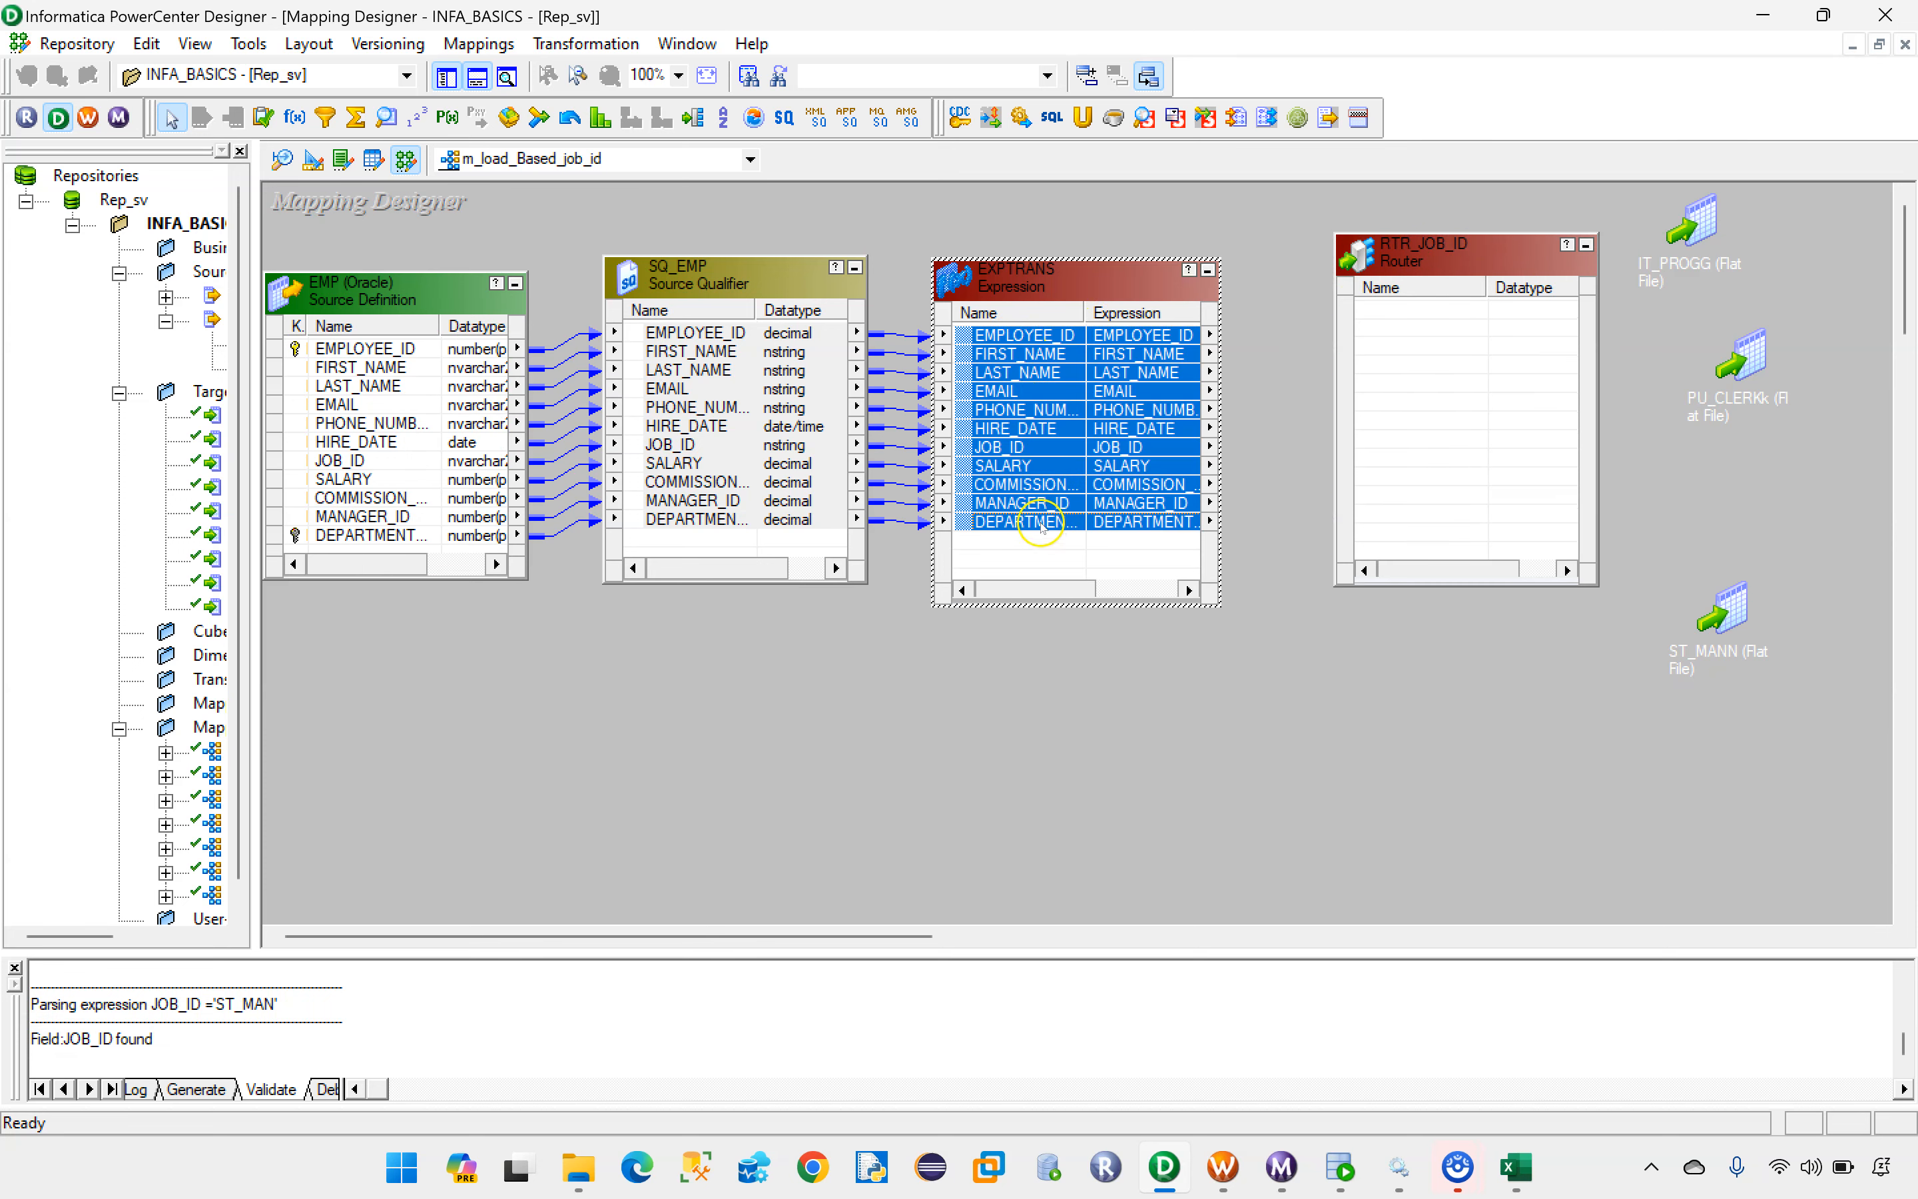
drag(1000, 337, 1401, 317)
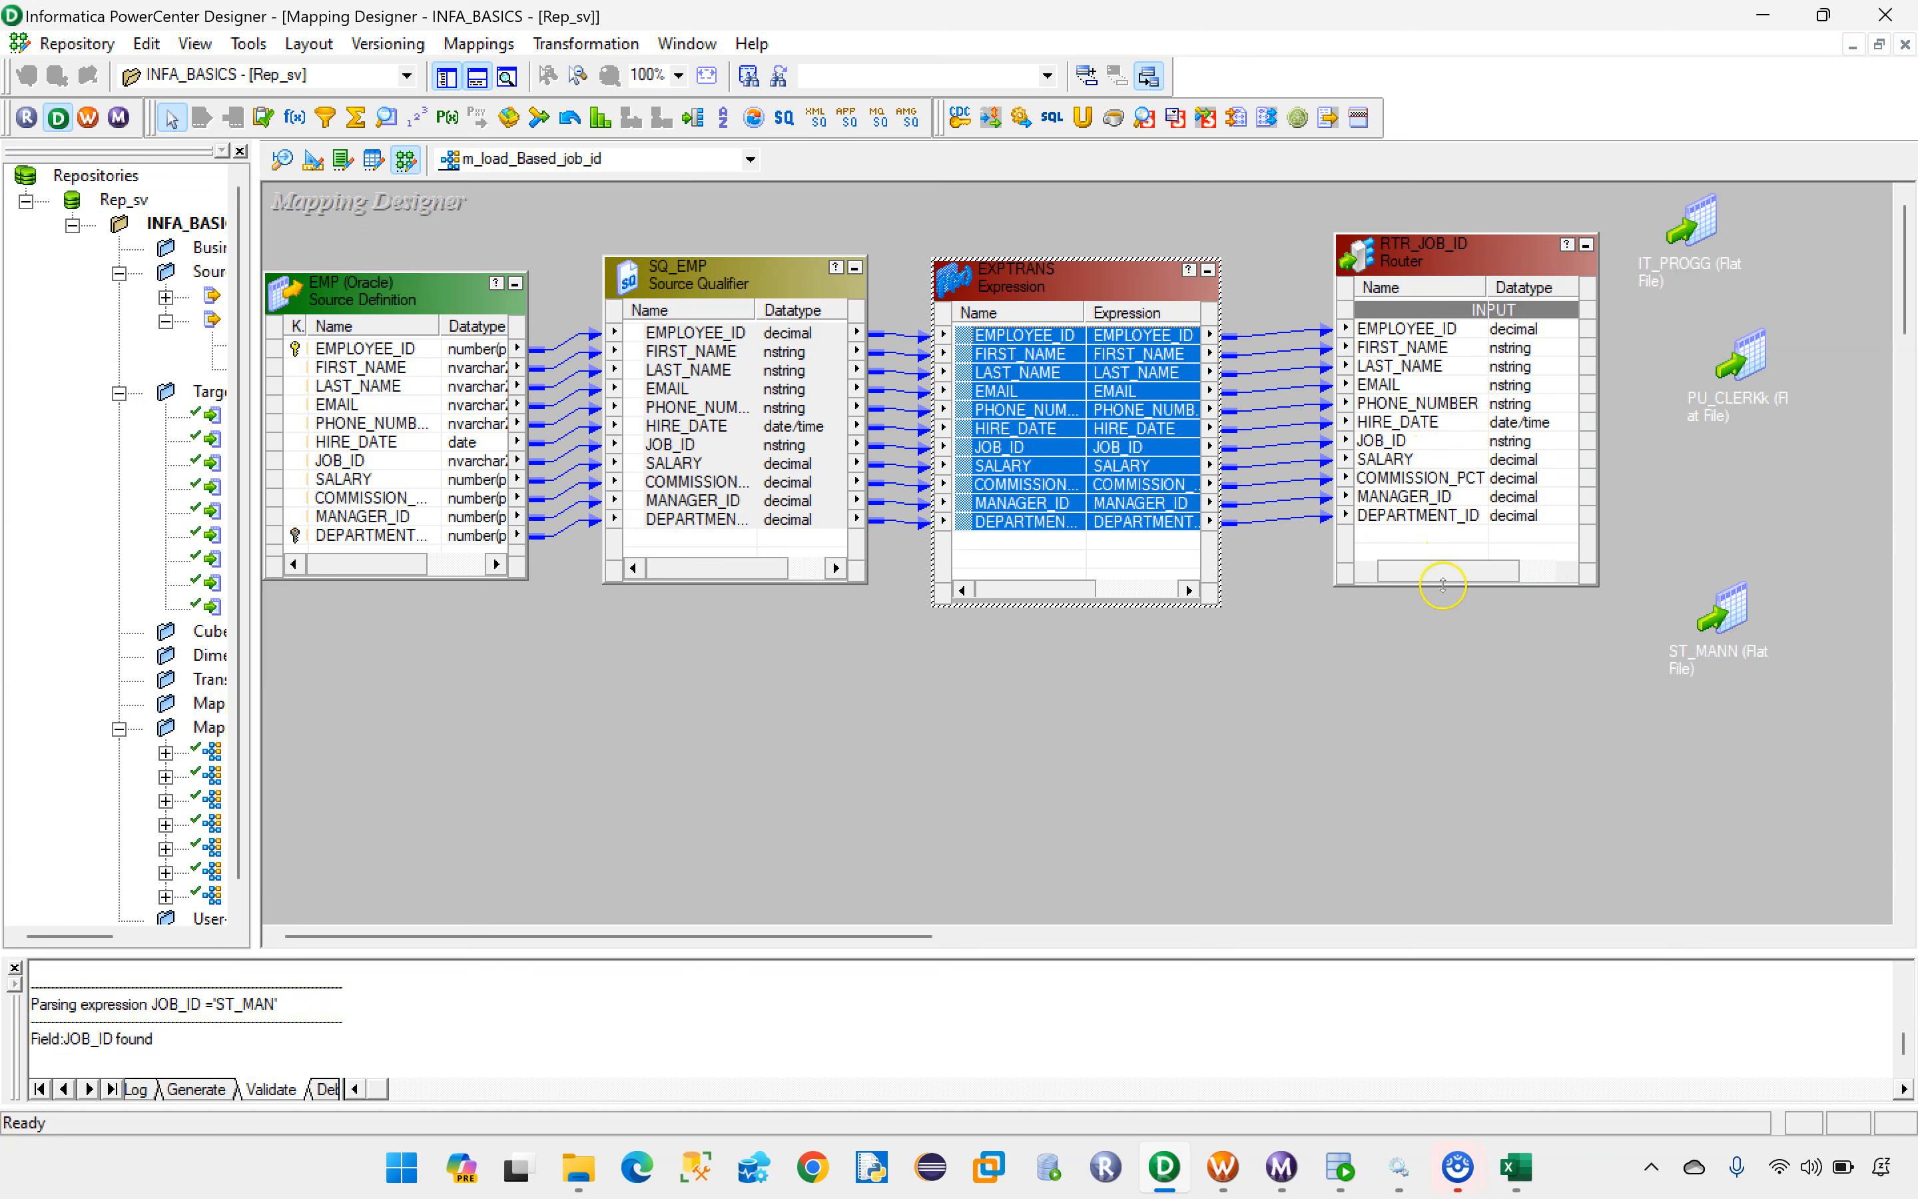
drag(1435, 251, 1389, 254)
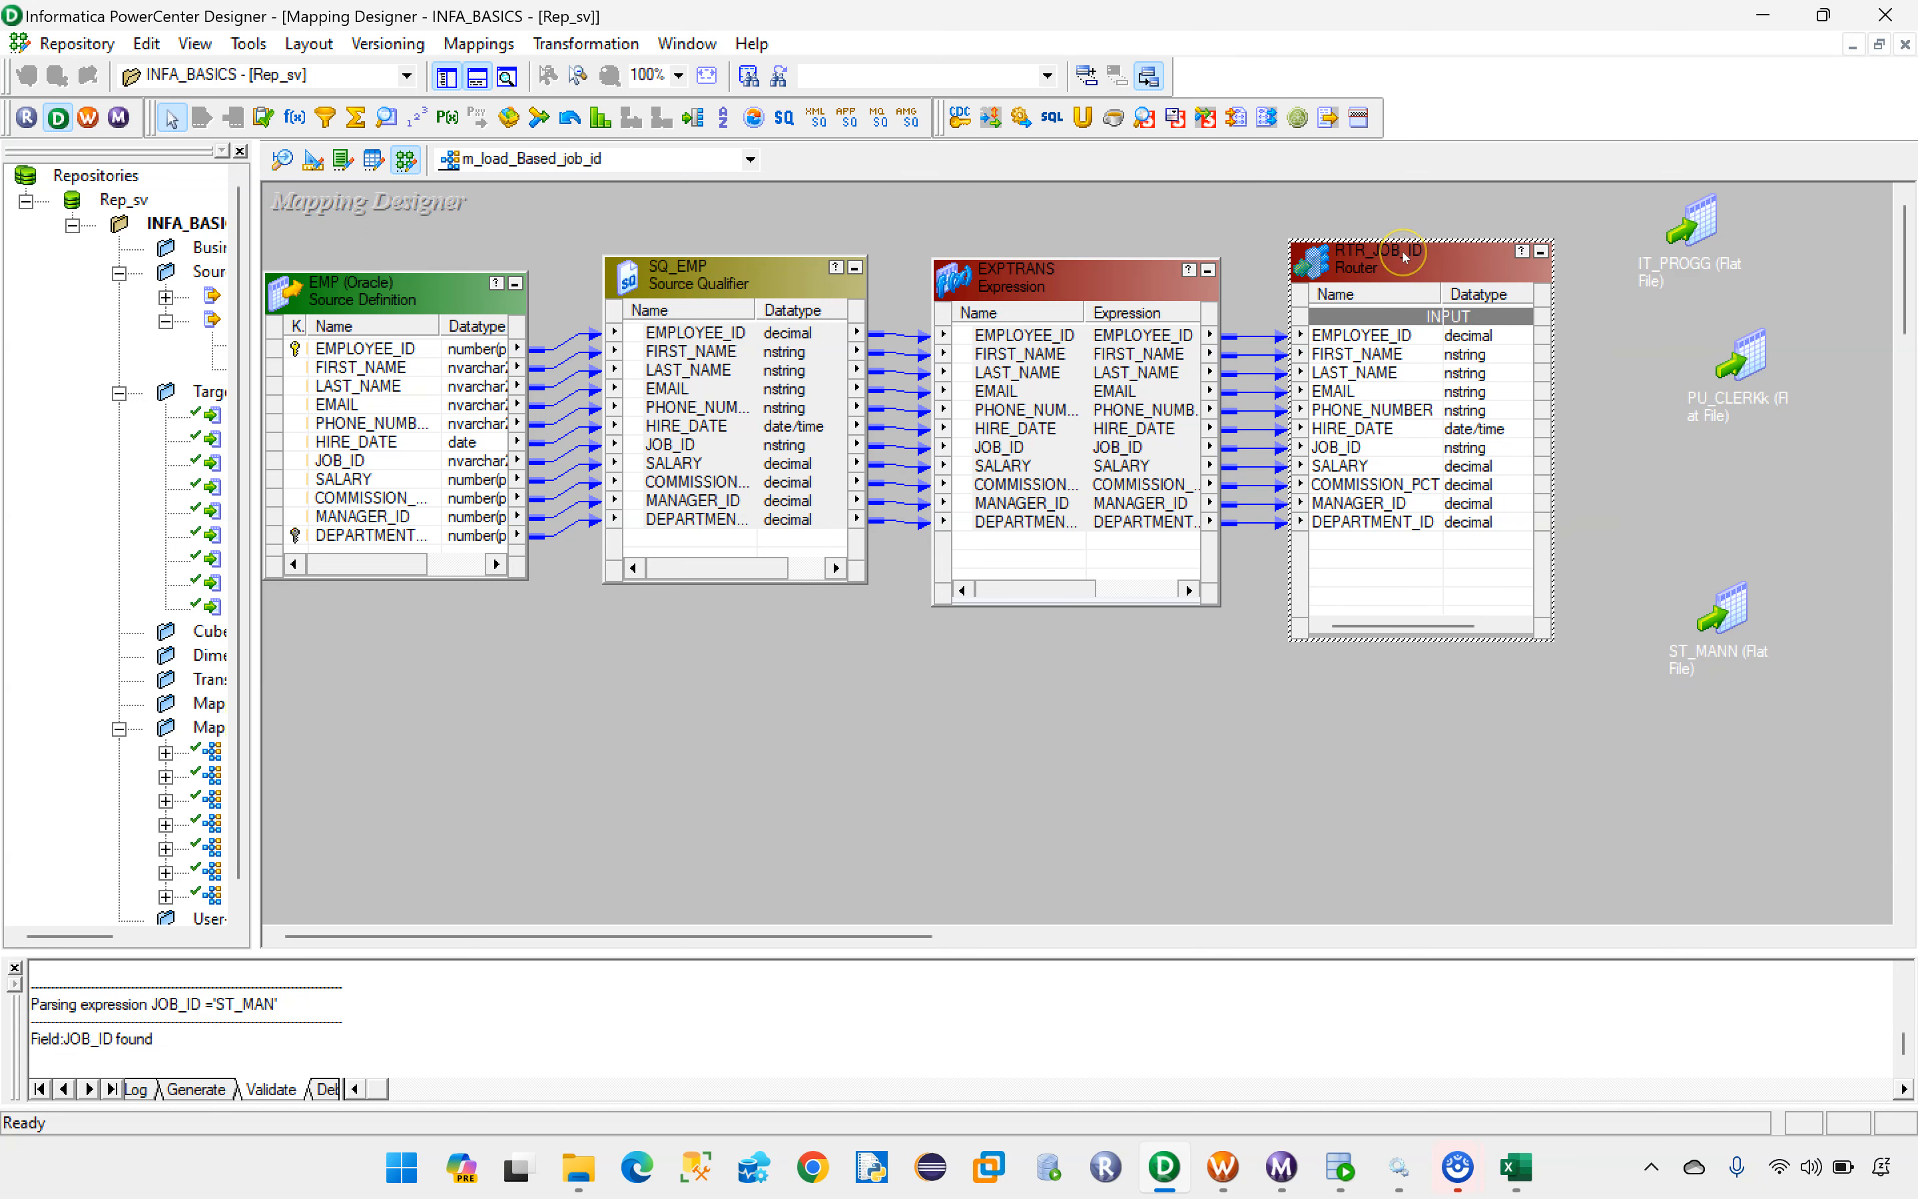
Step: Open the group definitions of RTR_JOB_ID for editing and add three new output groups
double_click(1398, 255)
click(850, 329)
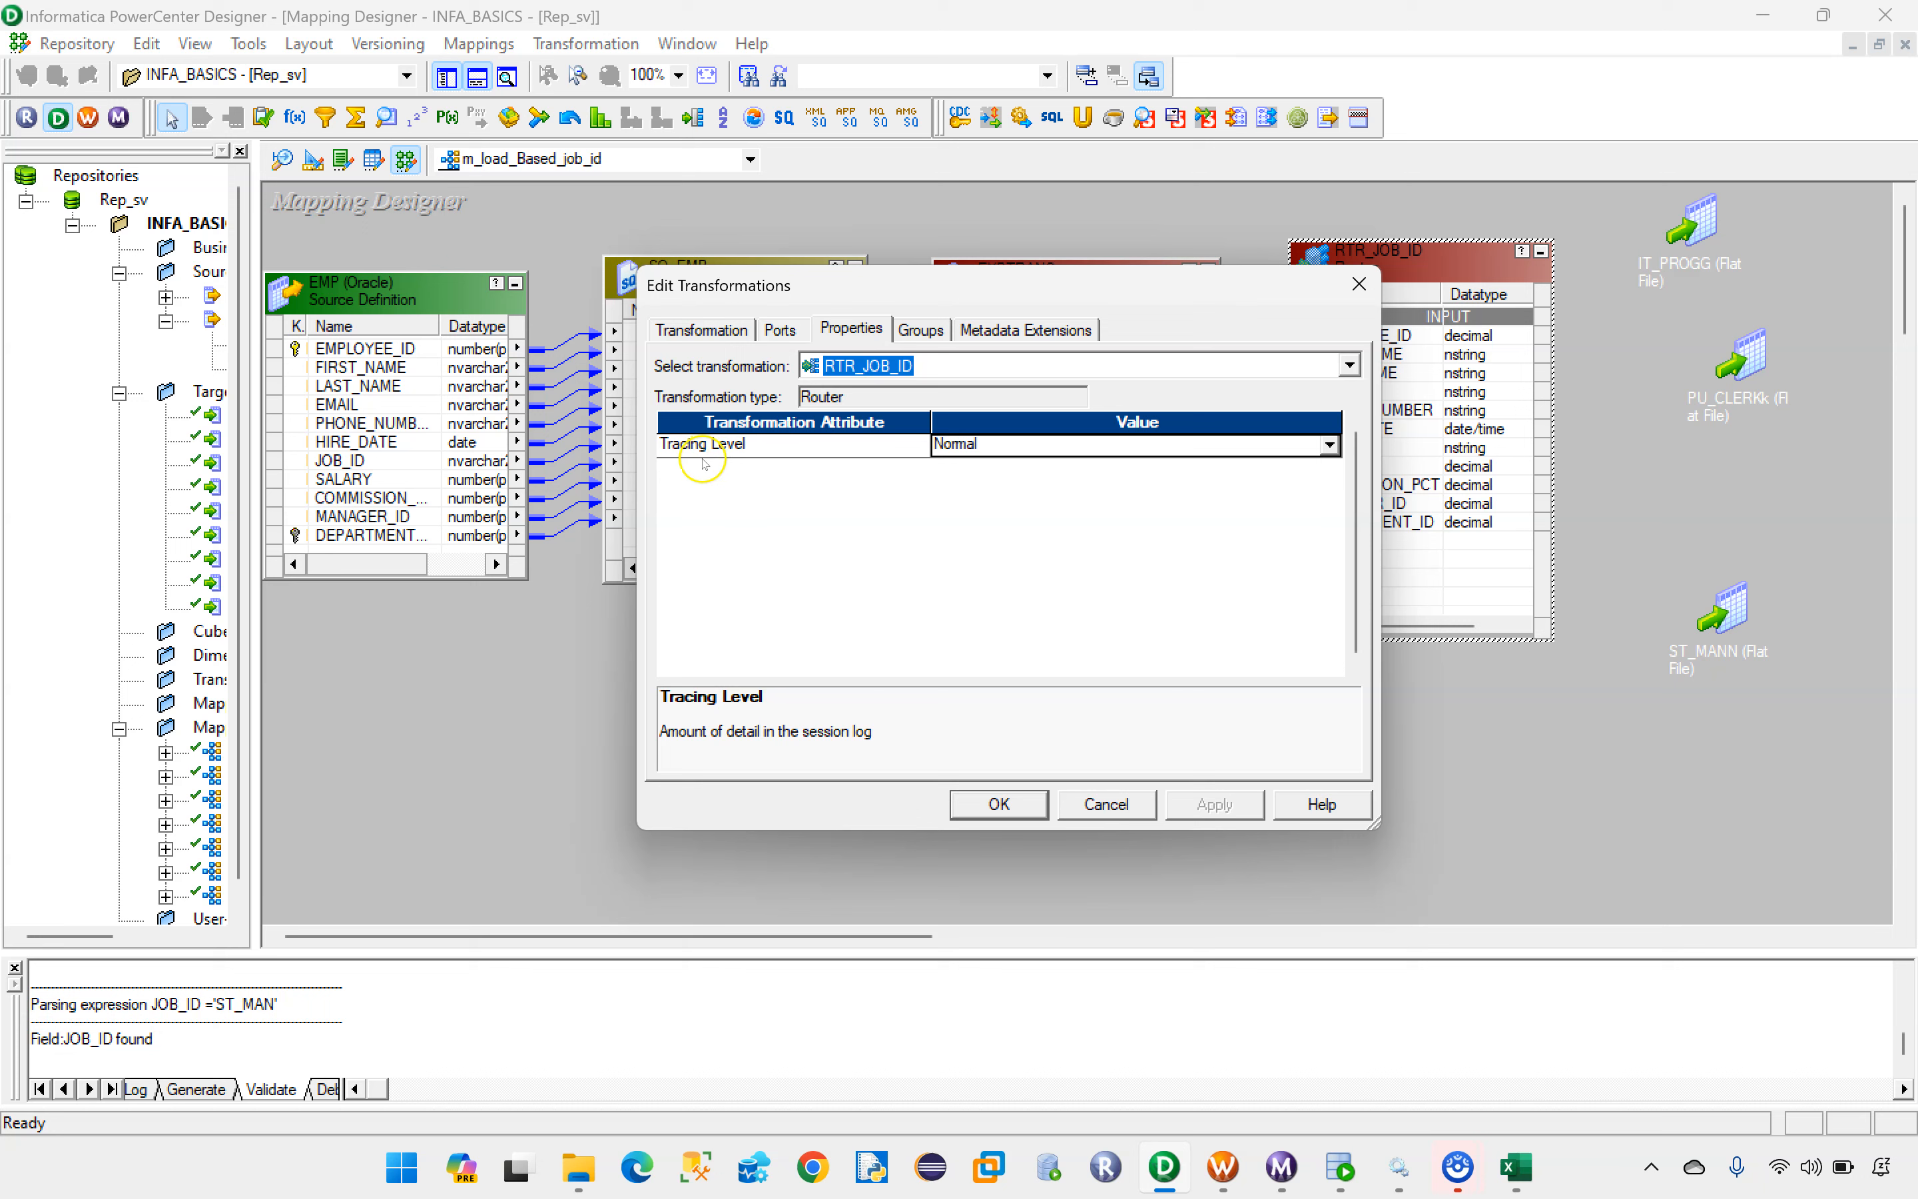
click(919, 330)
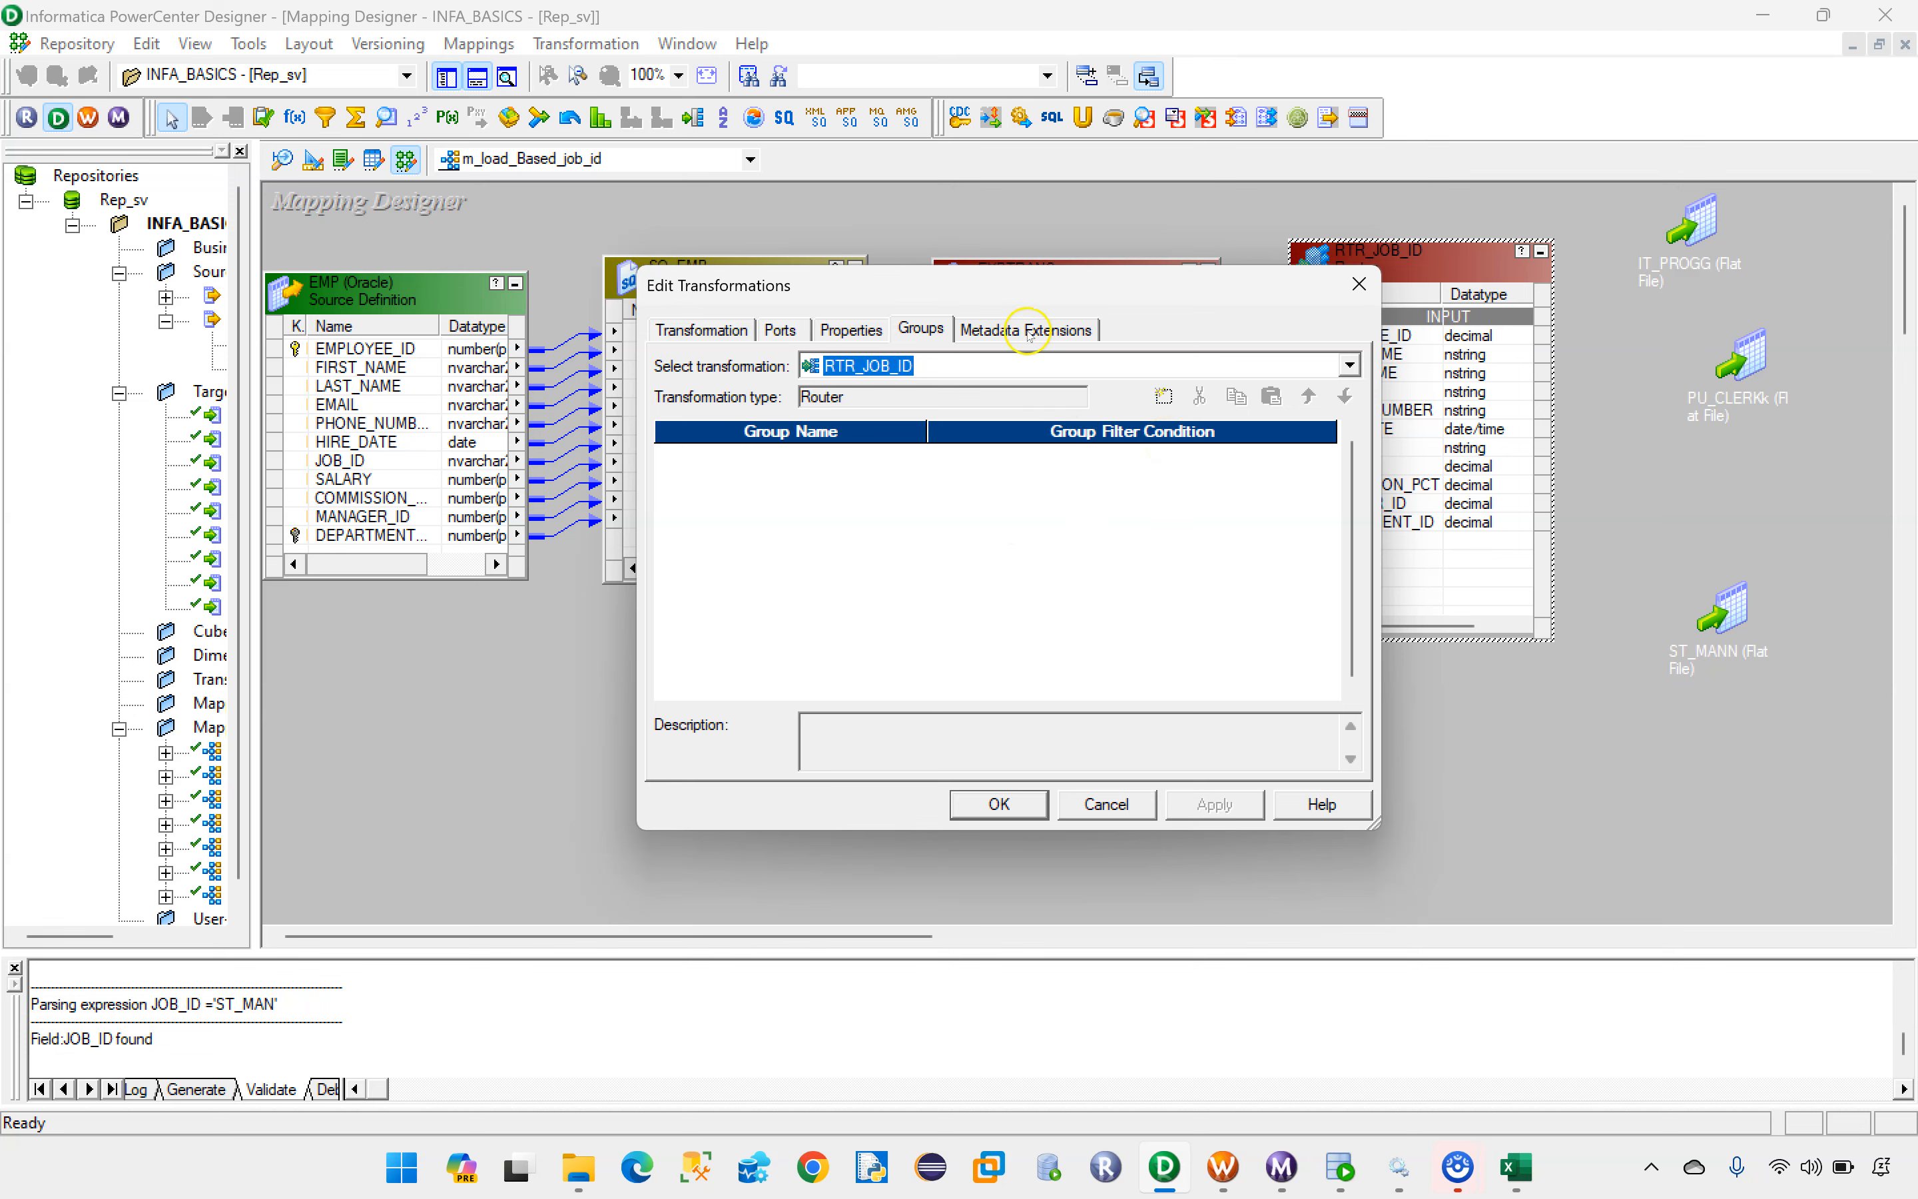
drag(1028, 294, 1120, 624)
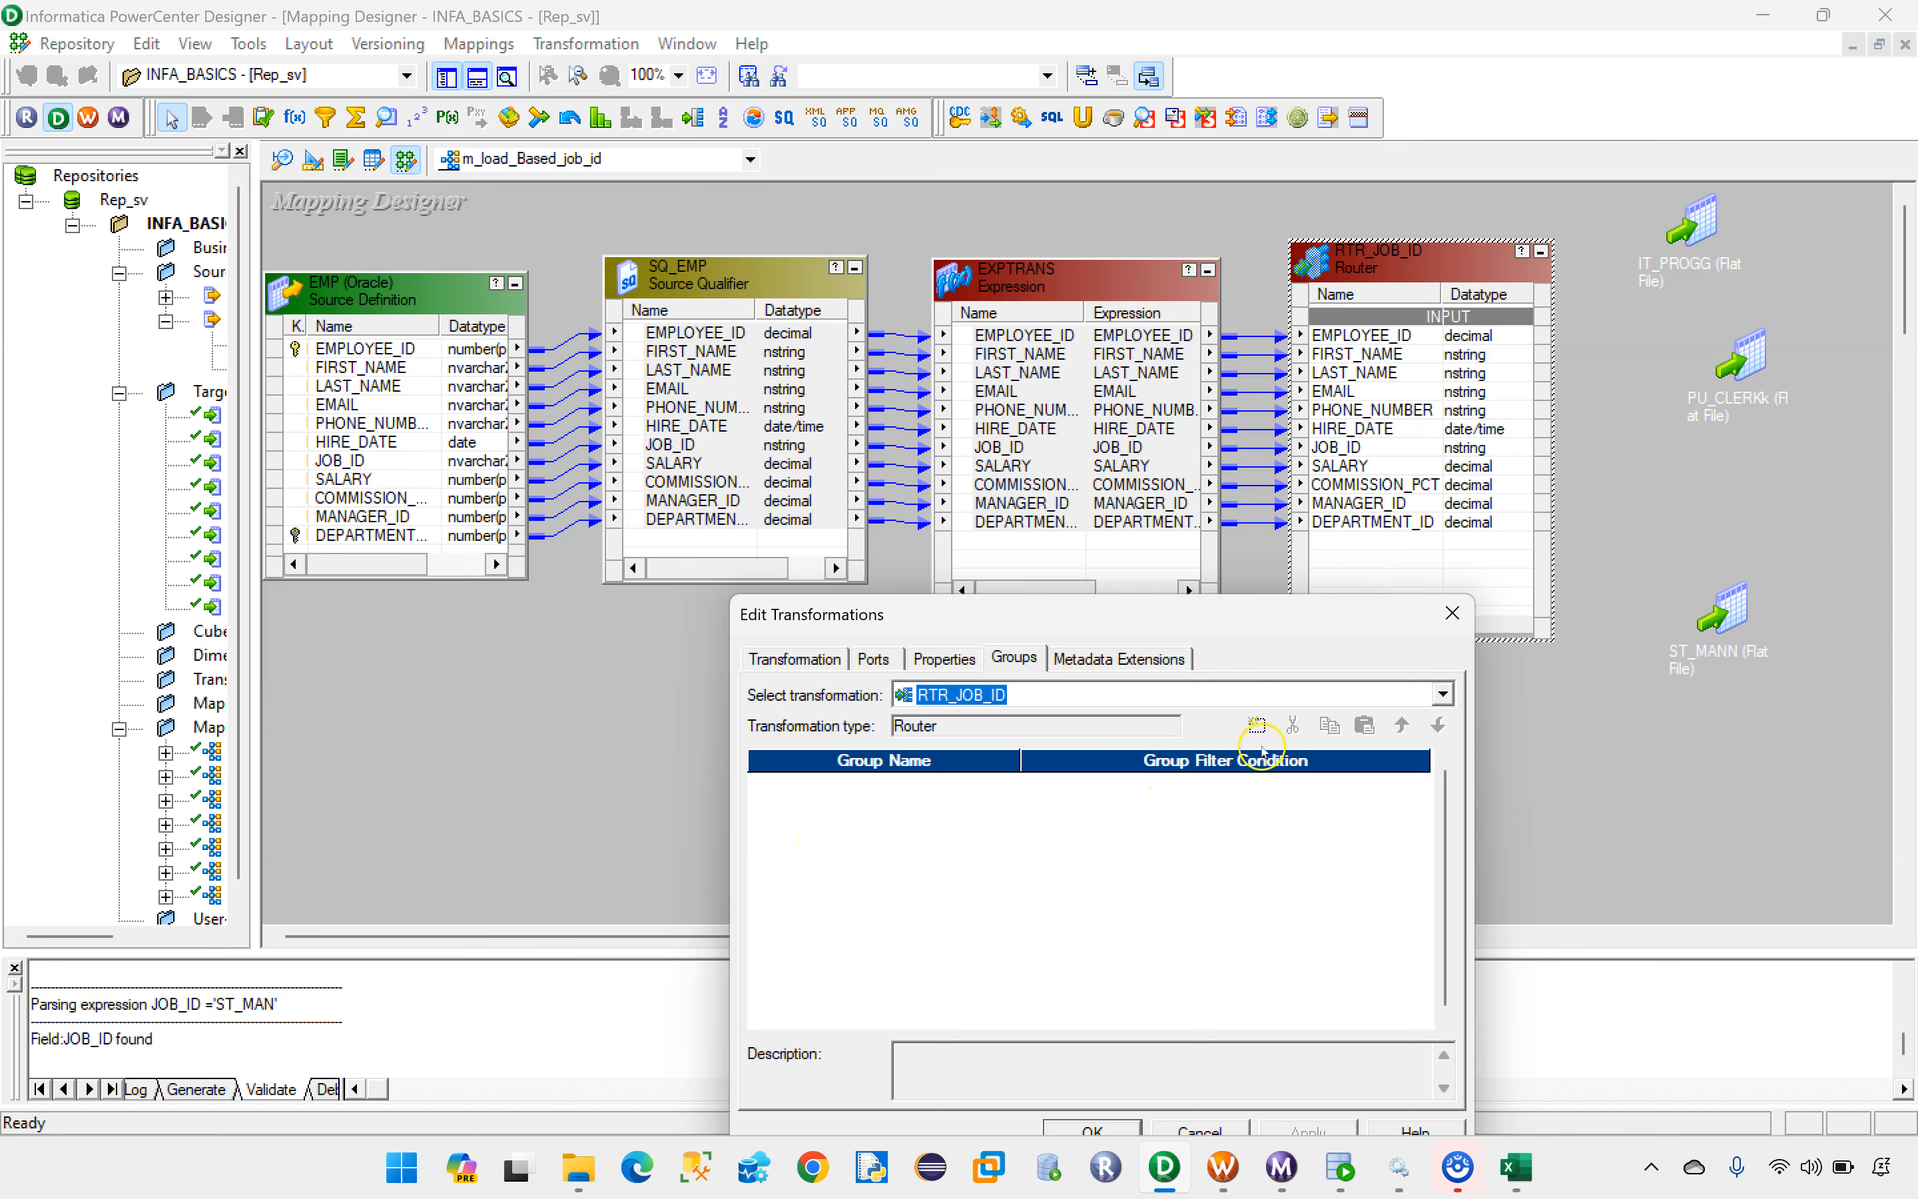
click(1258, 725)
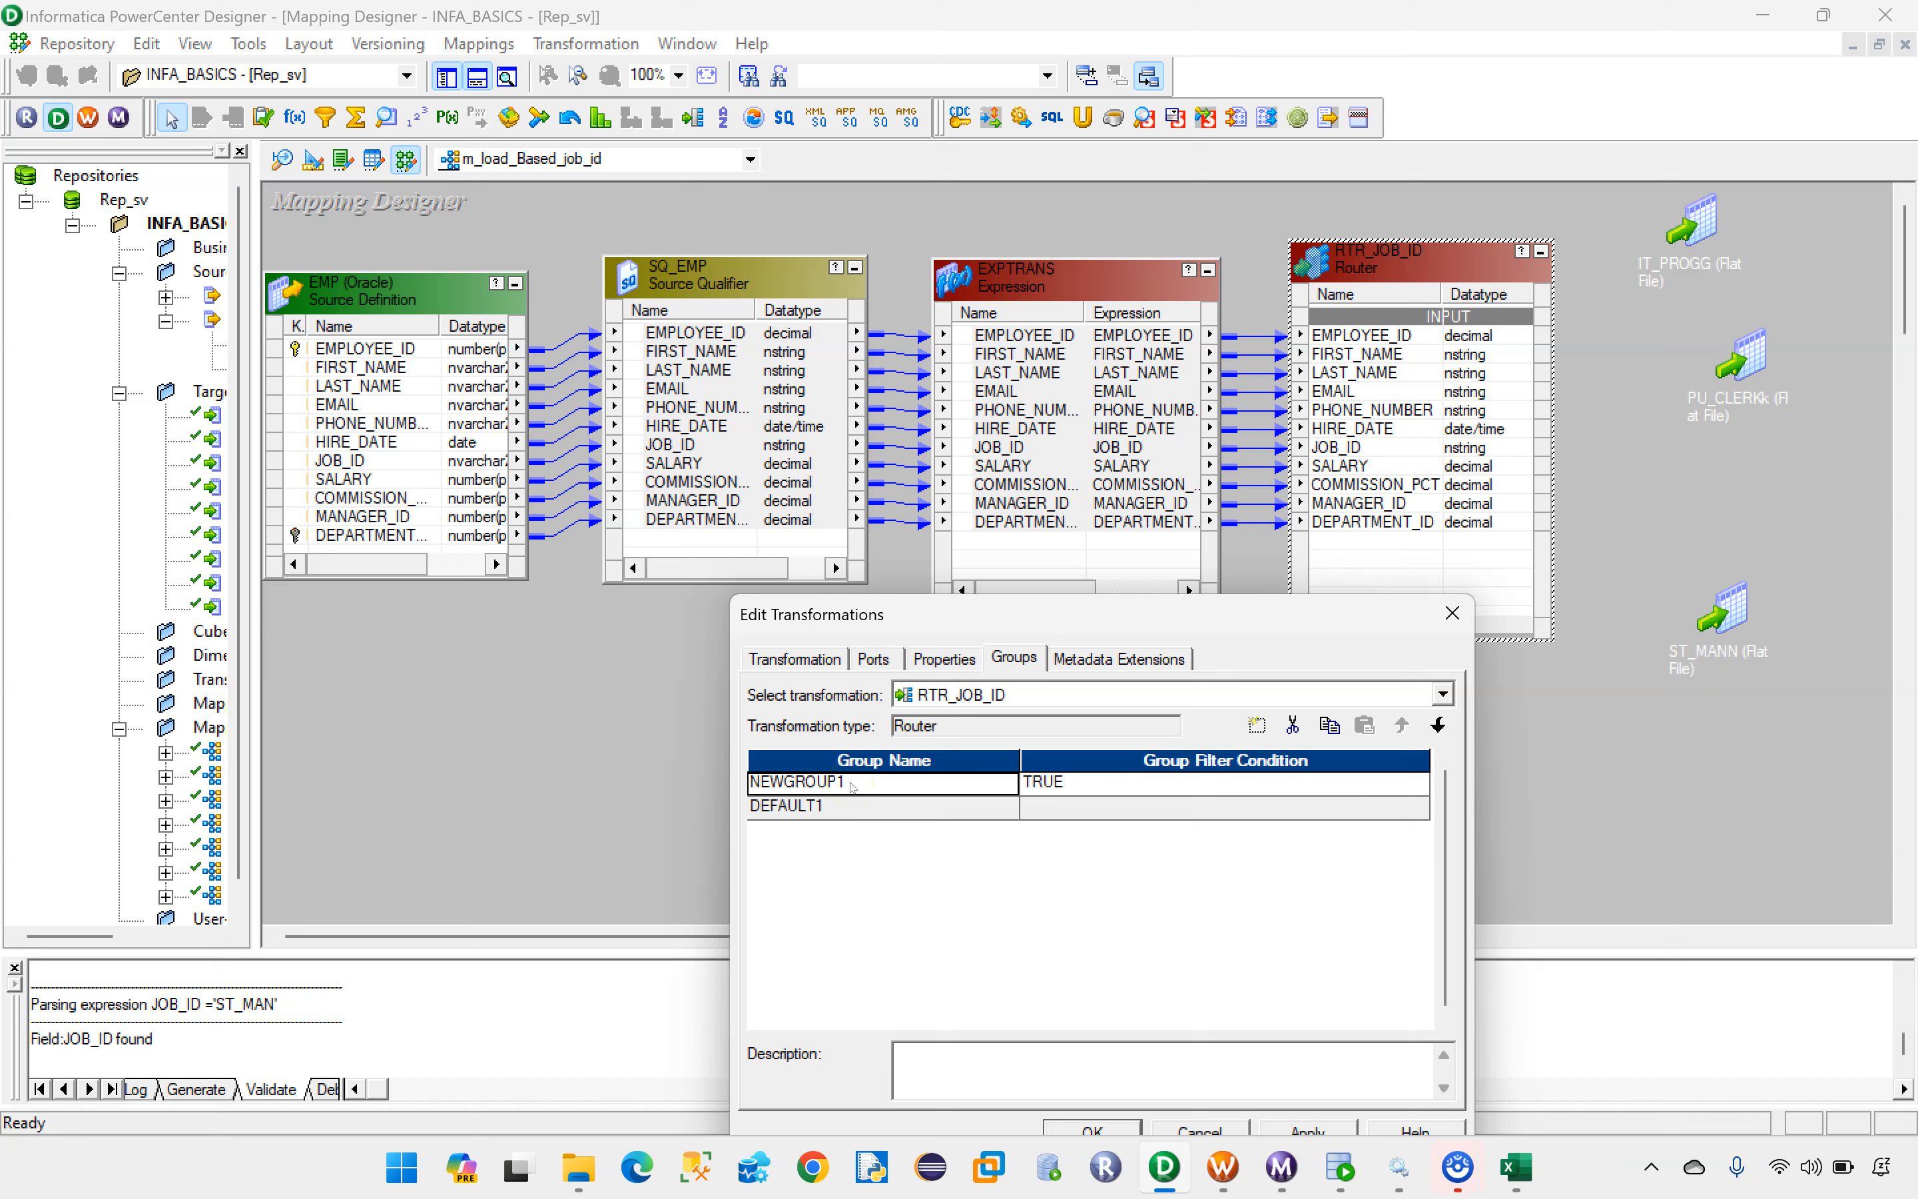
click(1256, 725)
click(1256, 725)
Step: Rename the three new router groups, in order, as IT_PROG, PU_CLERK and ST_MAN
click(858, 783)
drag(857, 784, 741, 787)
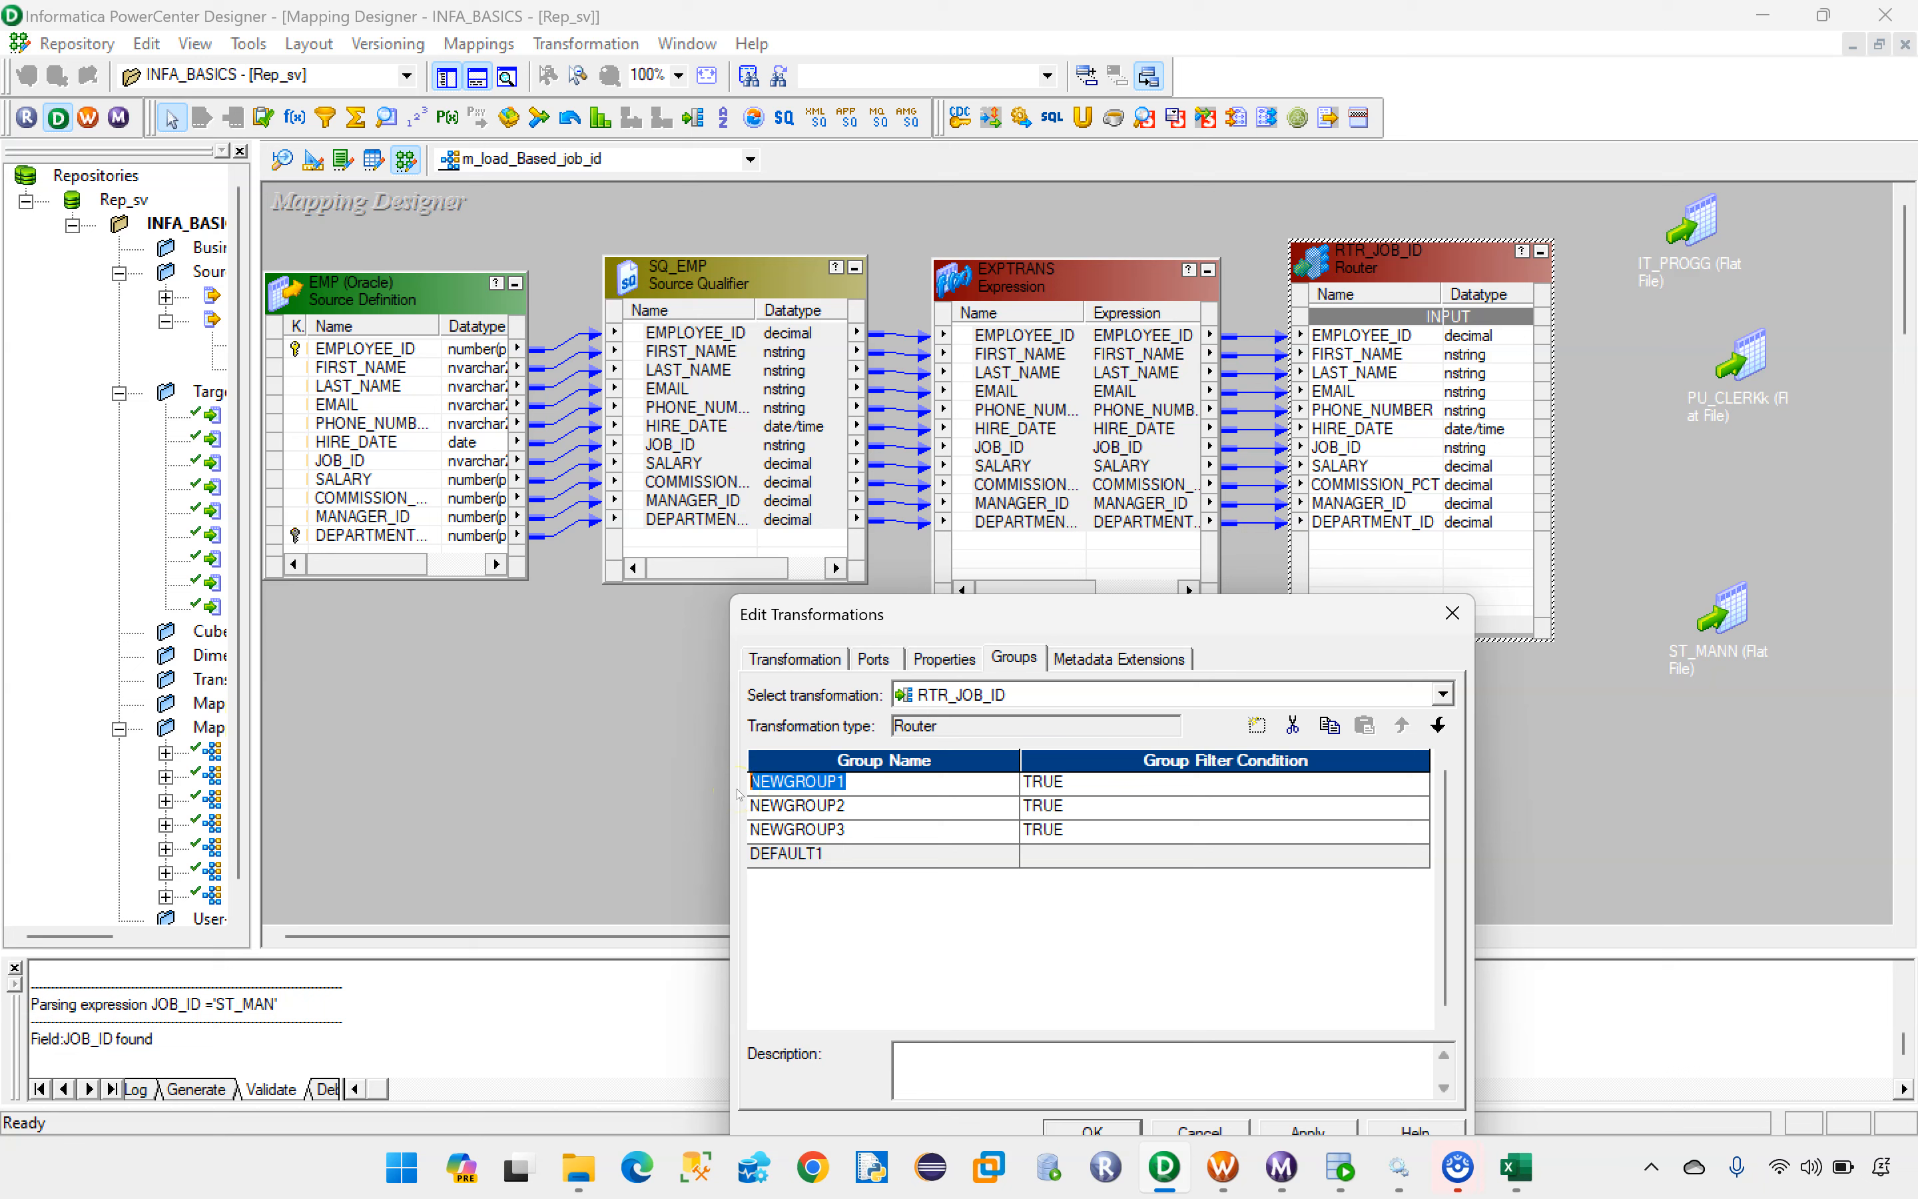
key(BackSpace)
key(Caps_Lock)
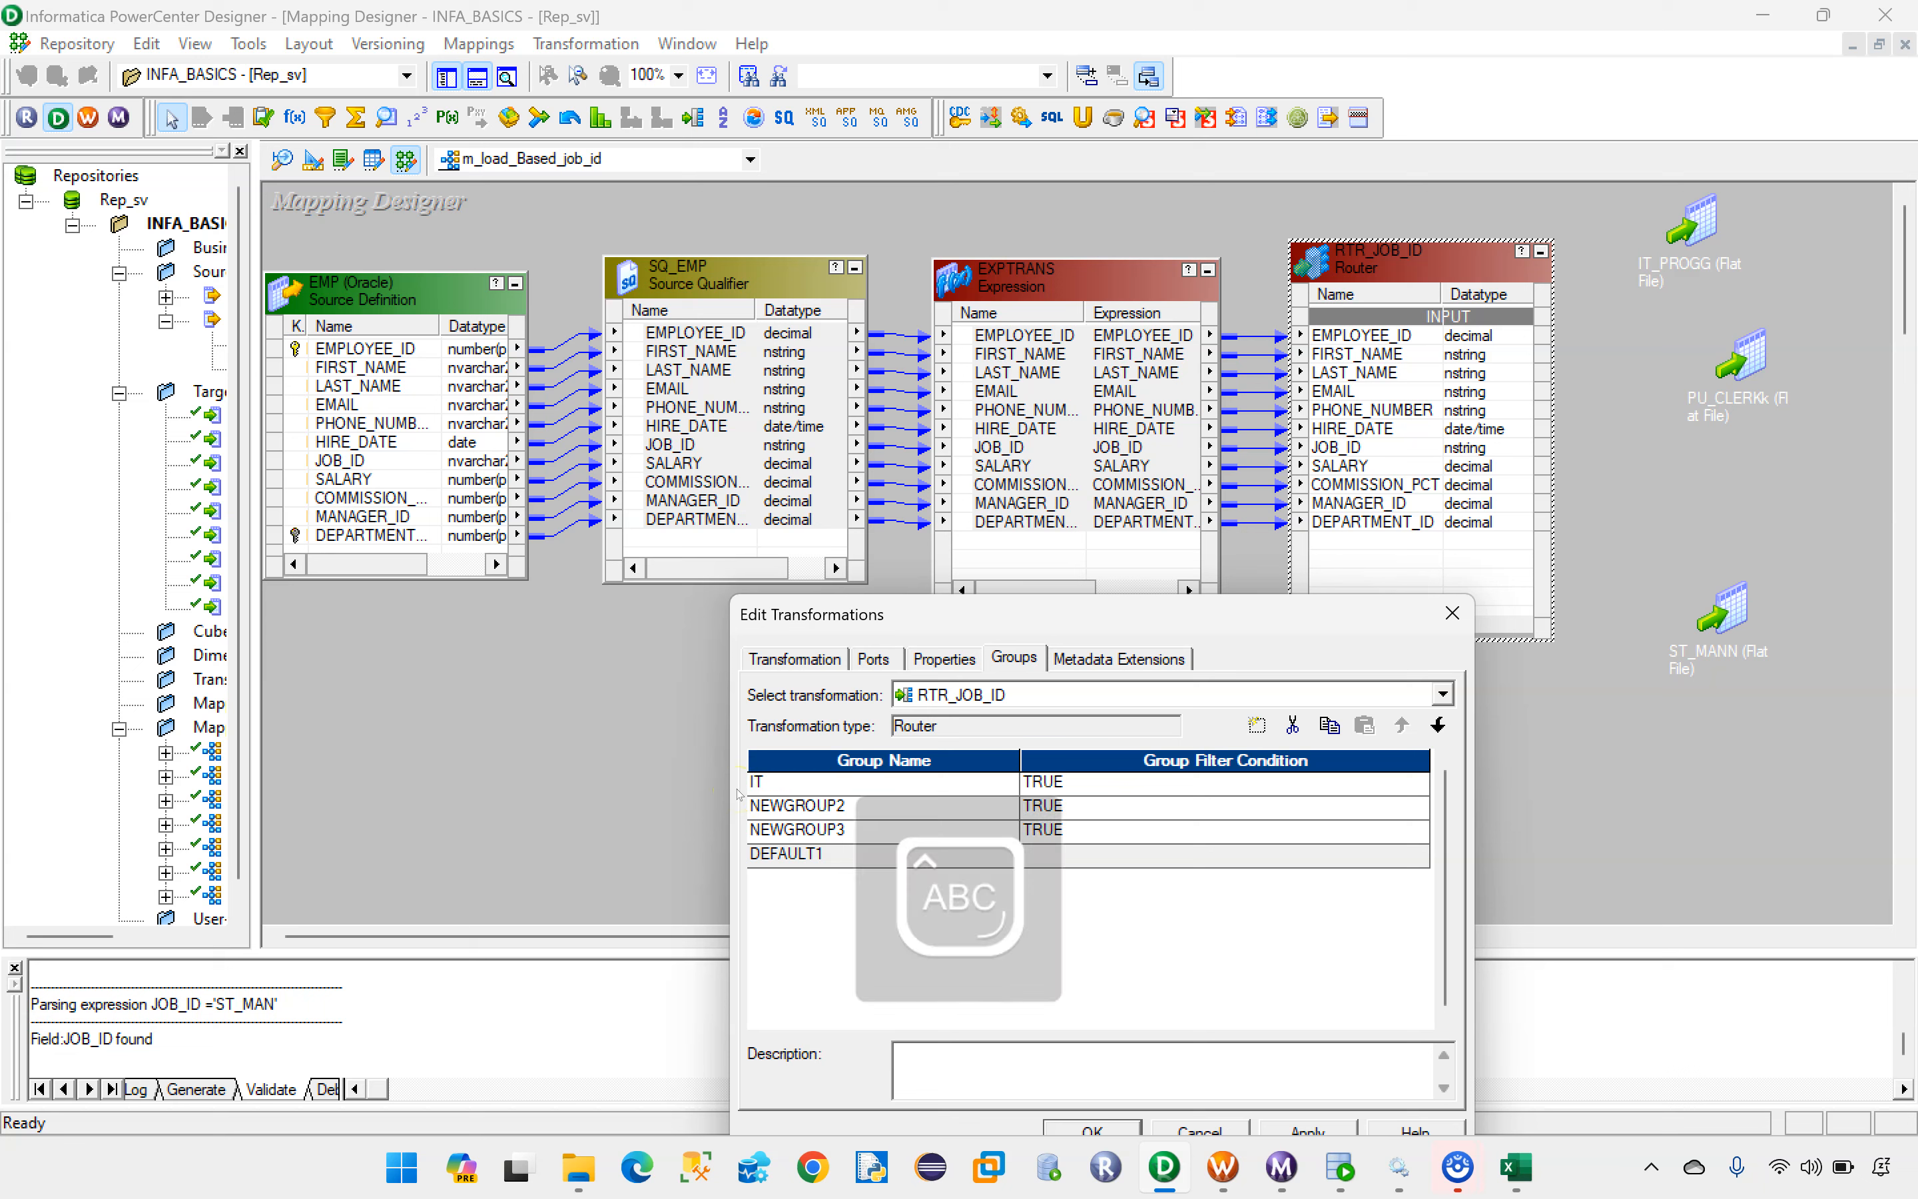
text(IT_PROG)
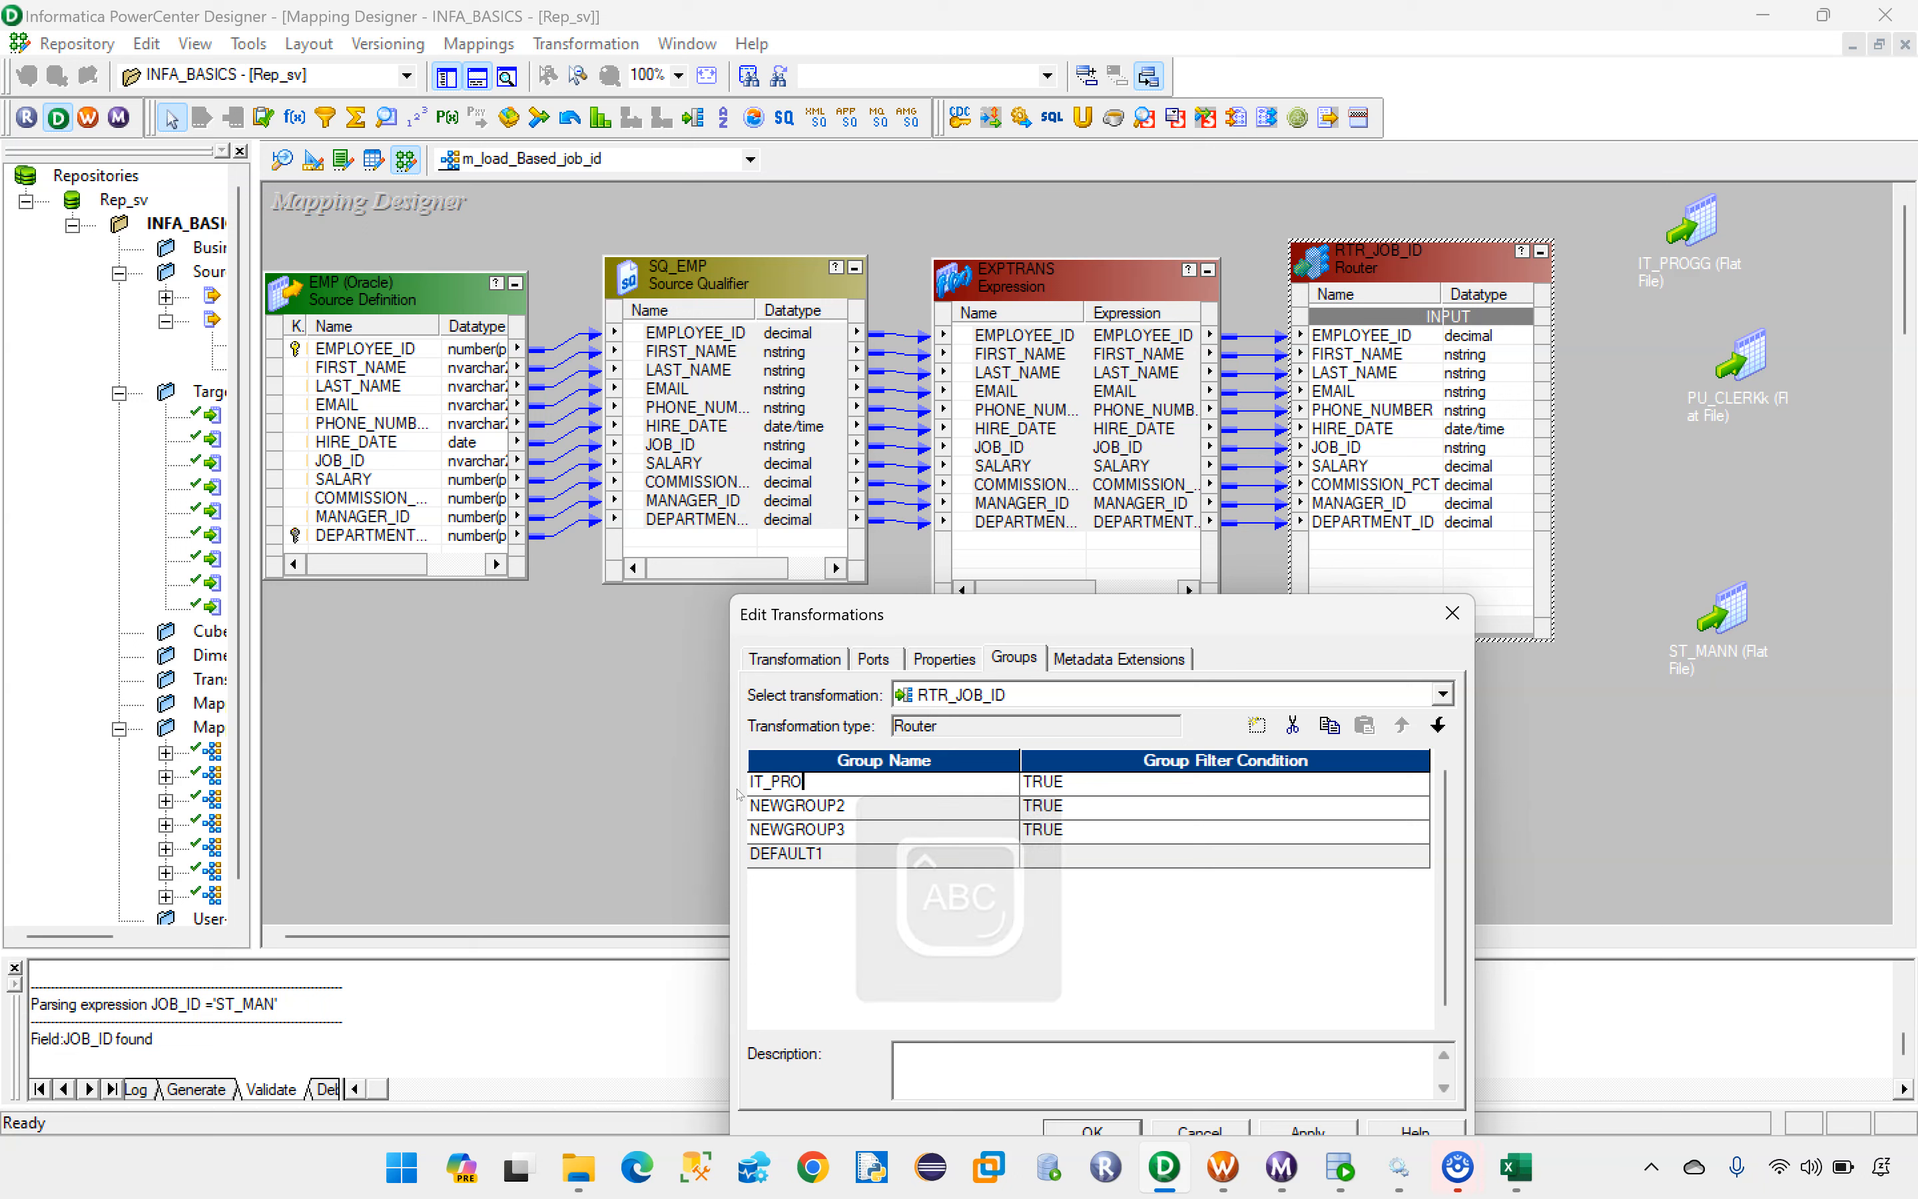
click(814, 816)
drag(815, 809, 711, 810)
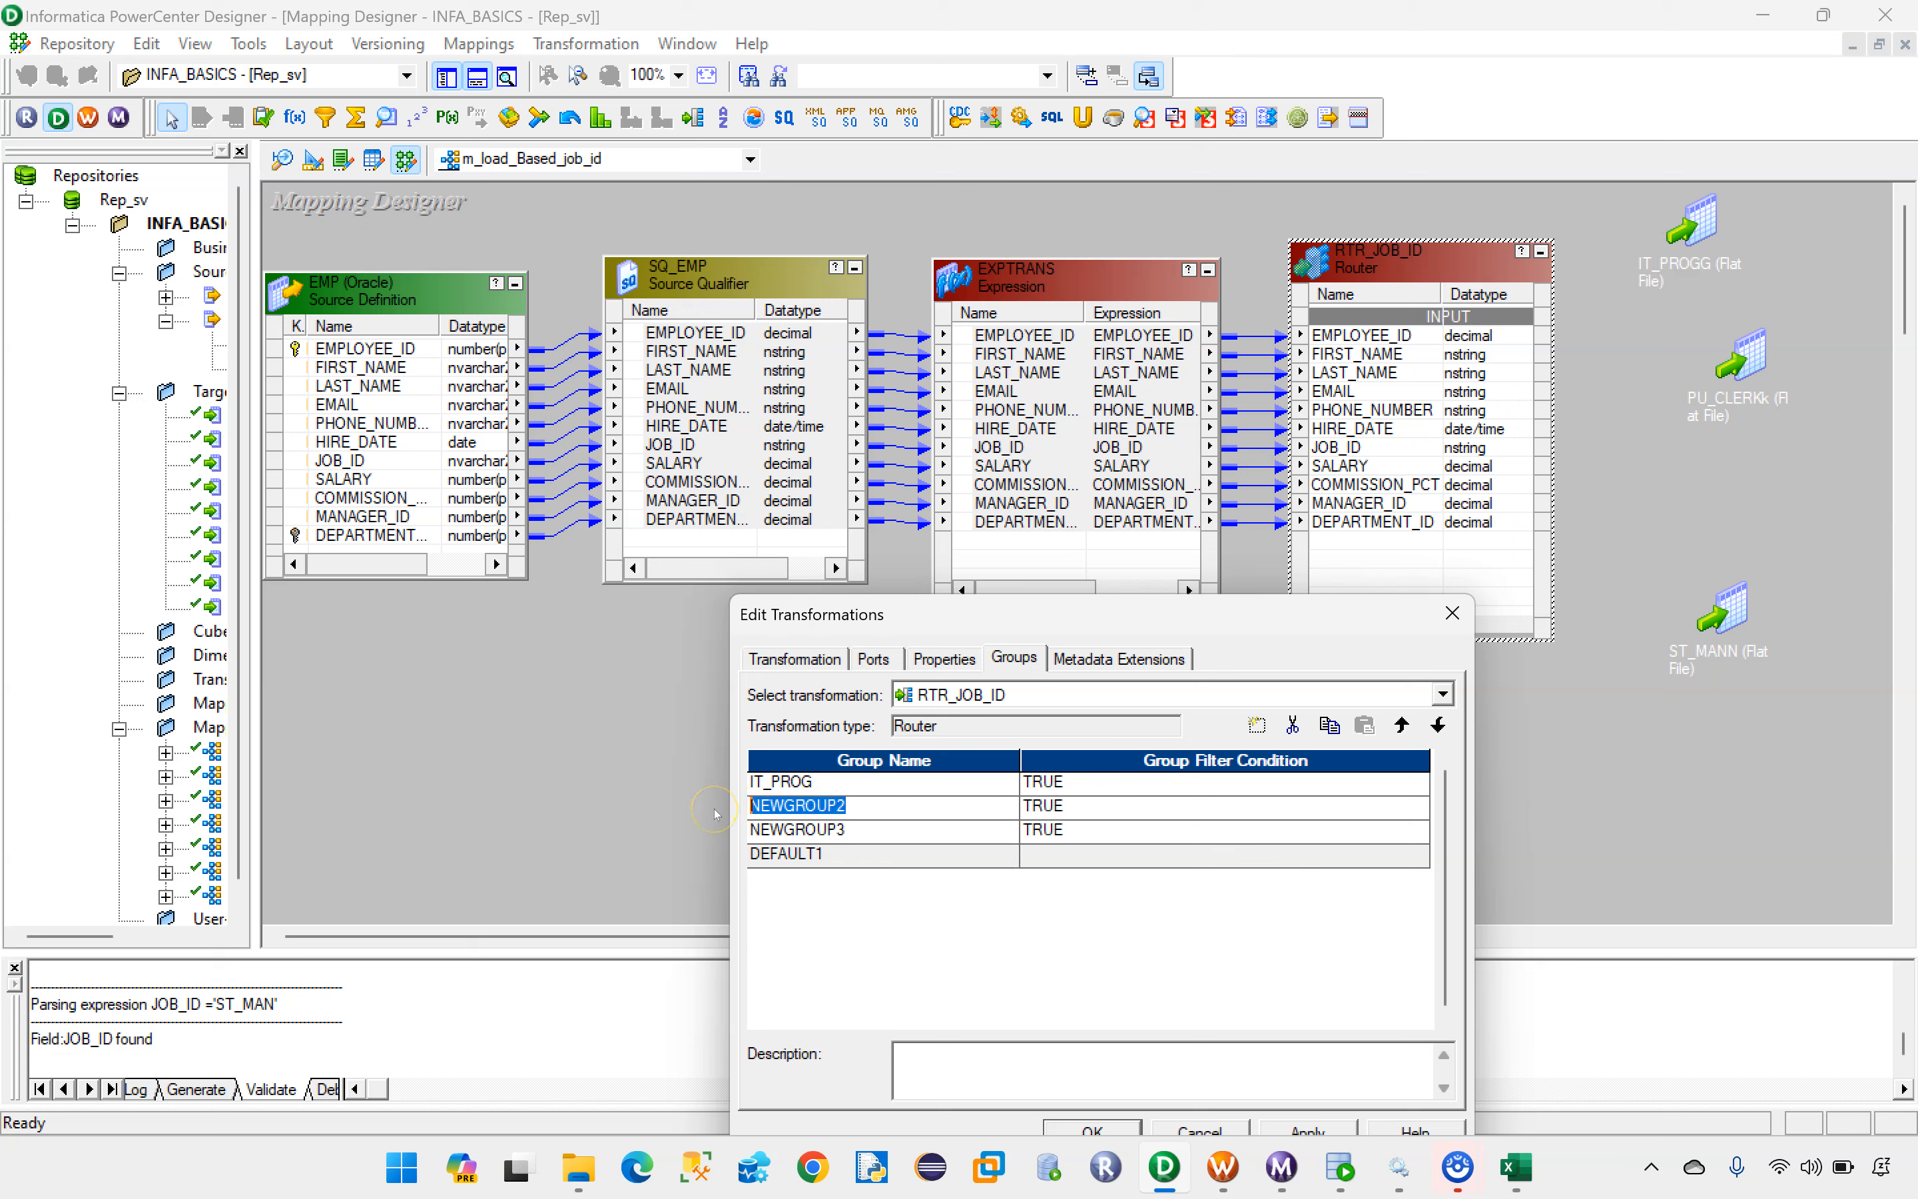
key(BackSpace)
click(824, 829)
drag(872, 829, 745, 830)
key(BackSpace)
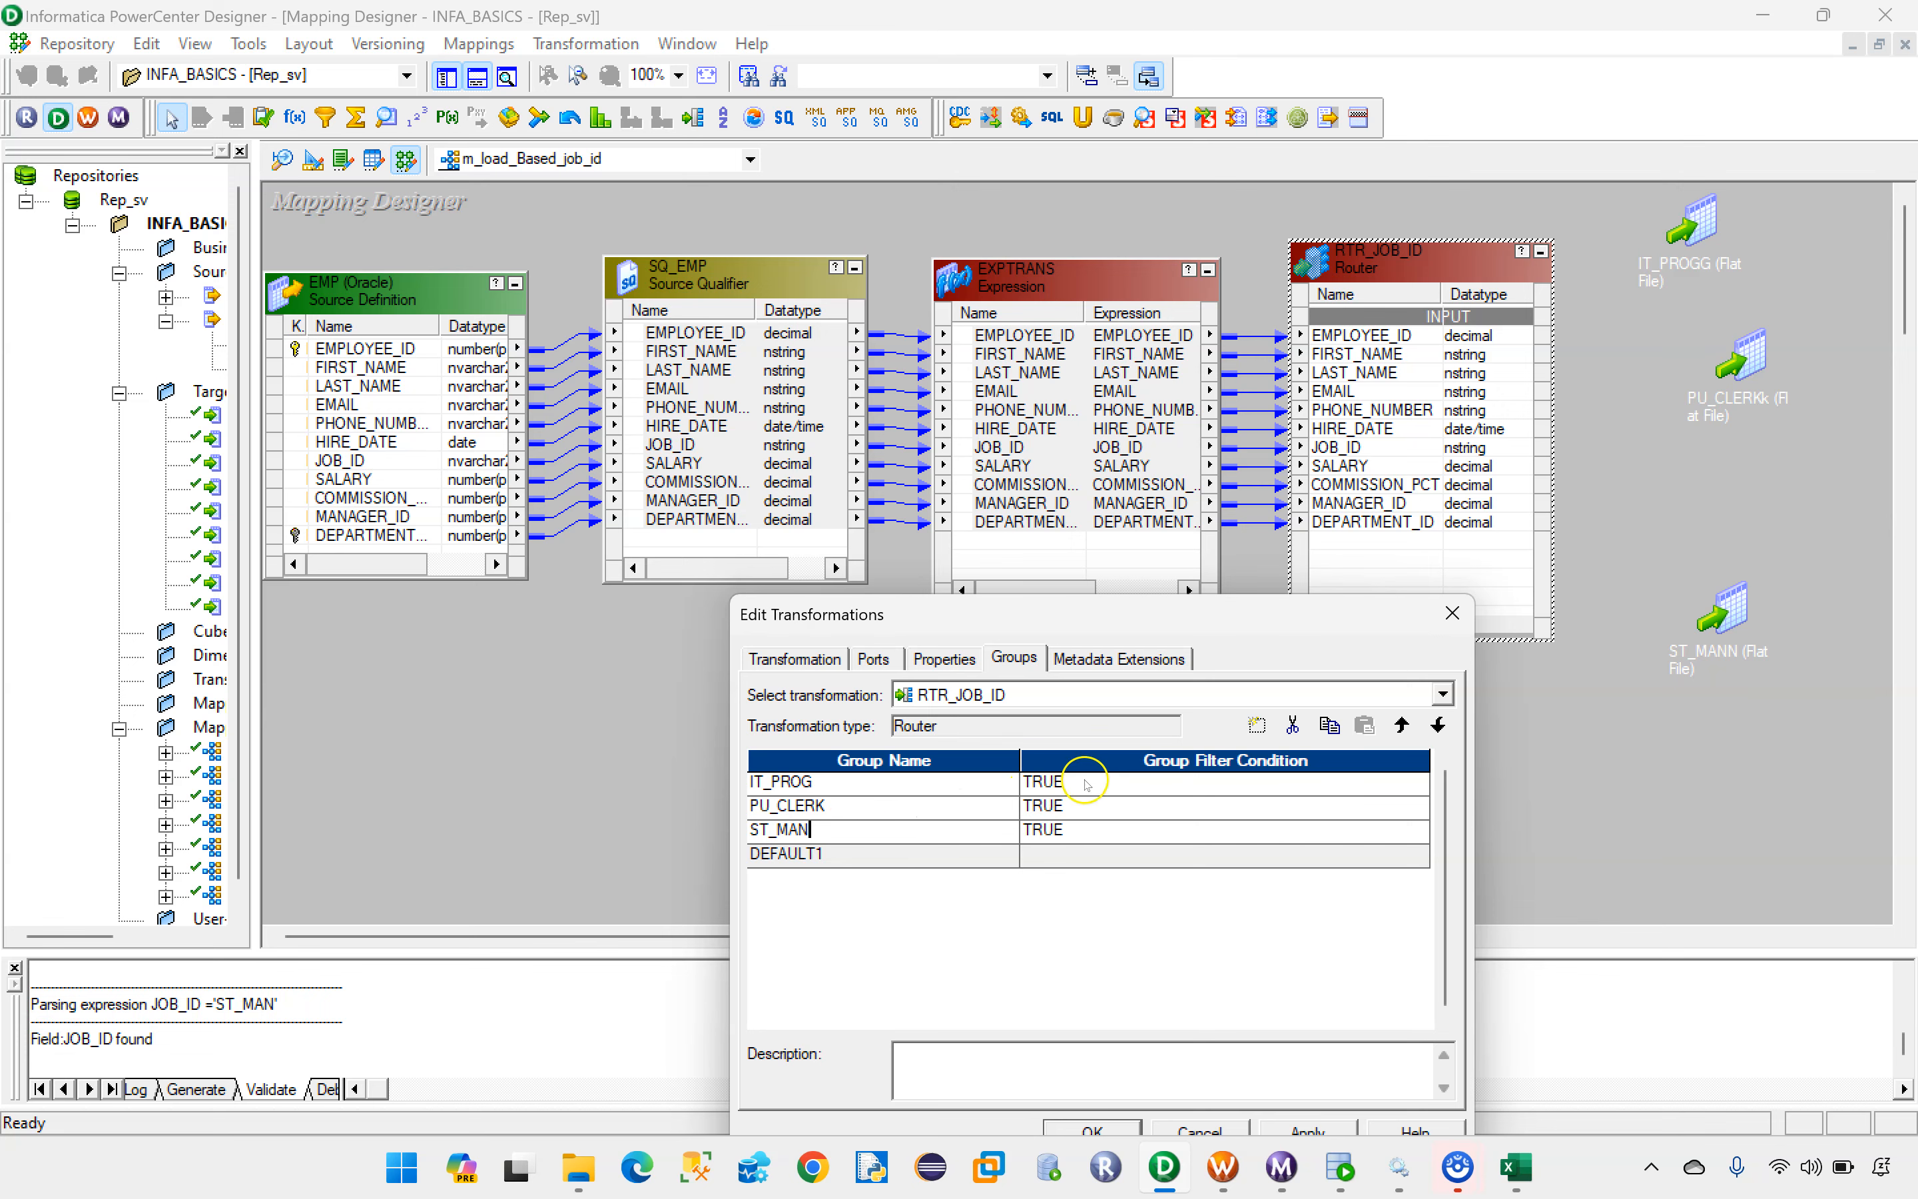
Step: Check the IT_PROG group's filter condition expression and save the router's group definitions
click(1121, 784)
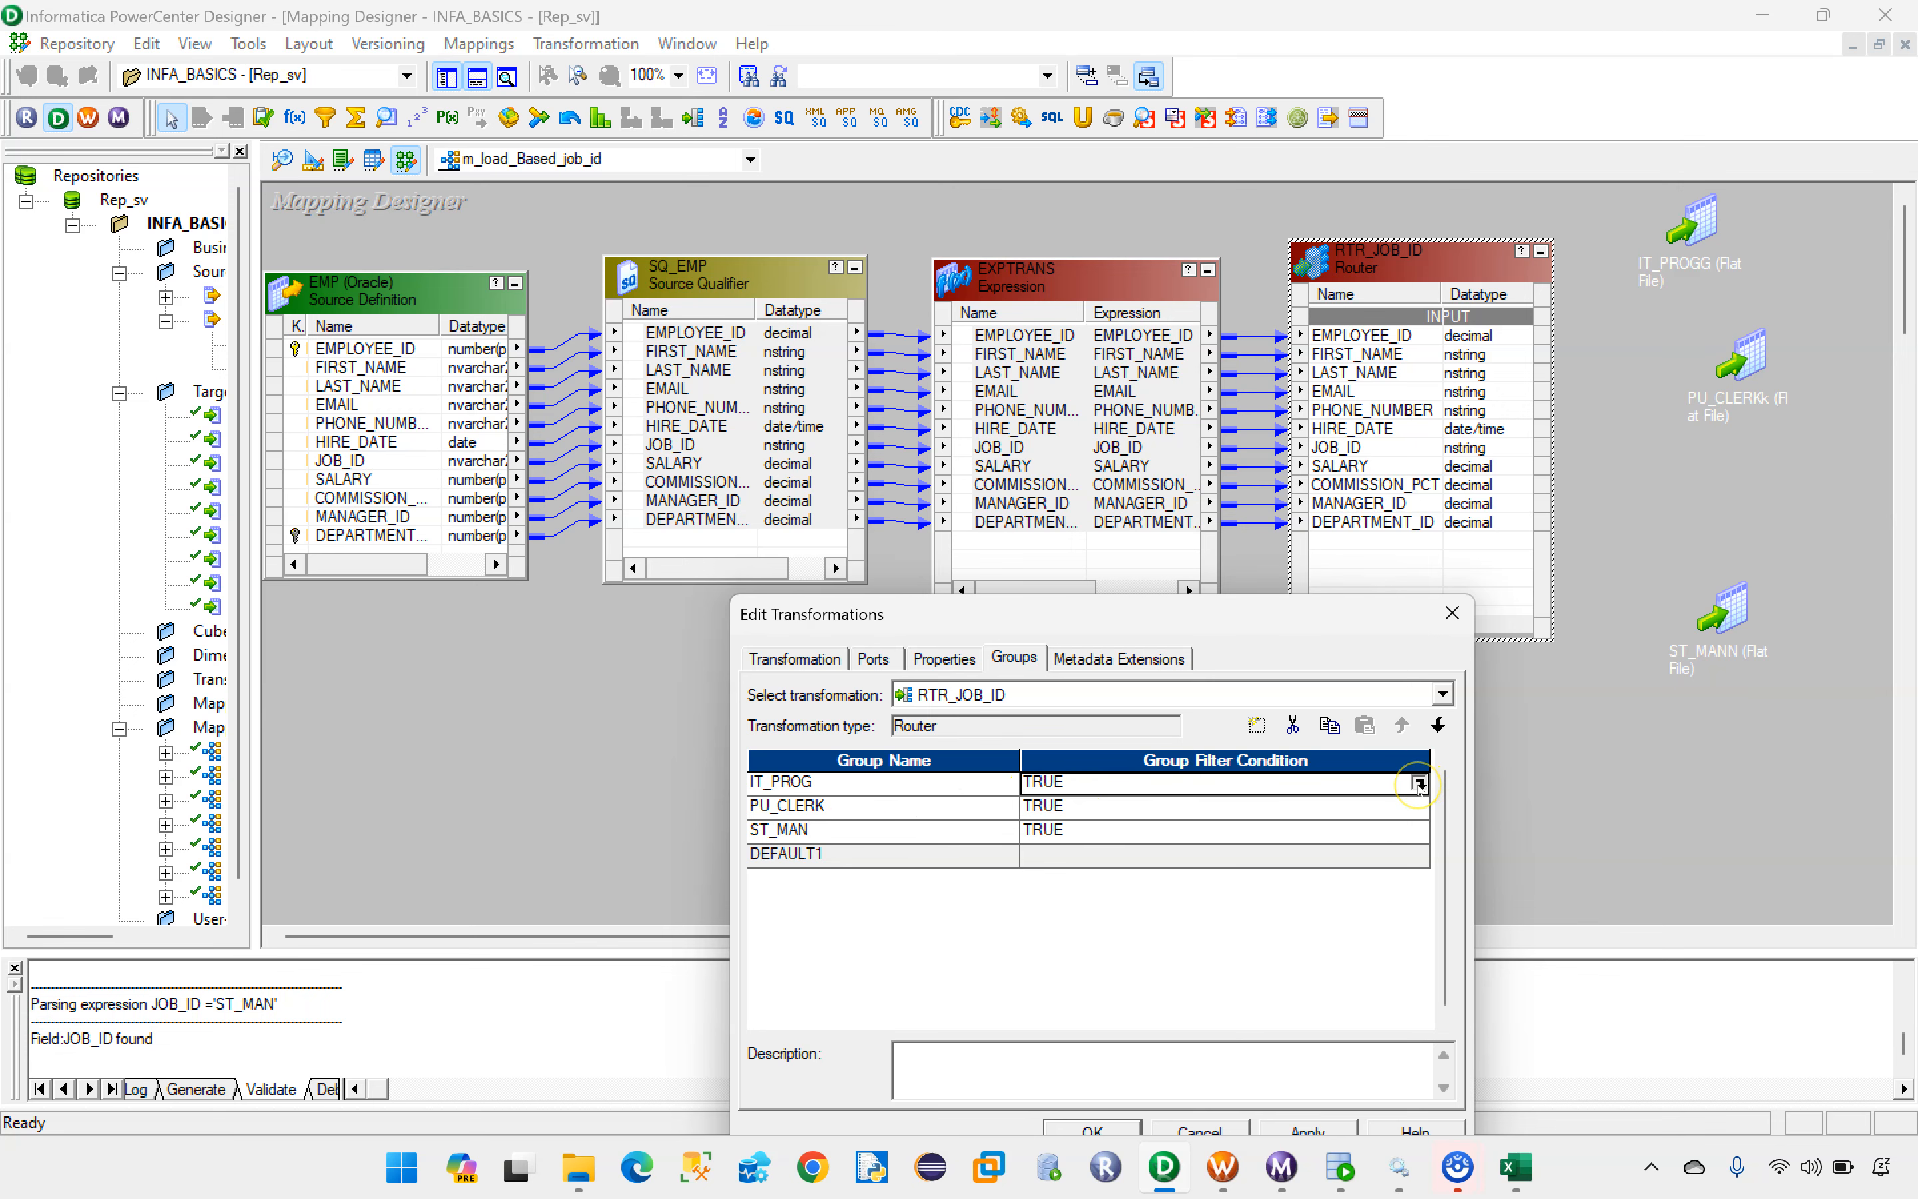
click(1418, 783)
click(1233, 823)
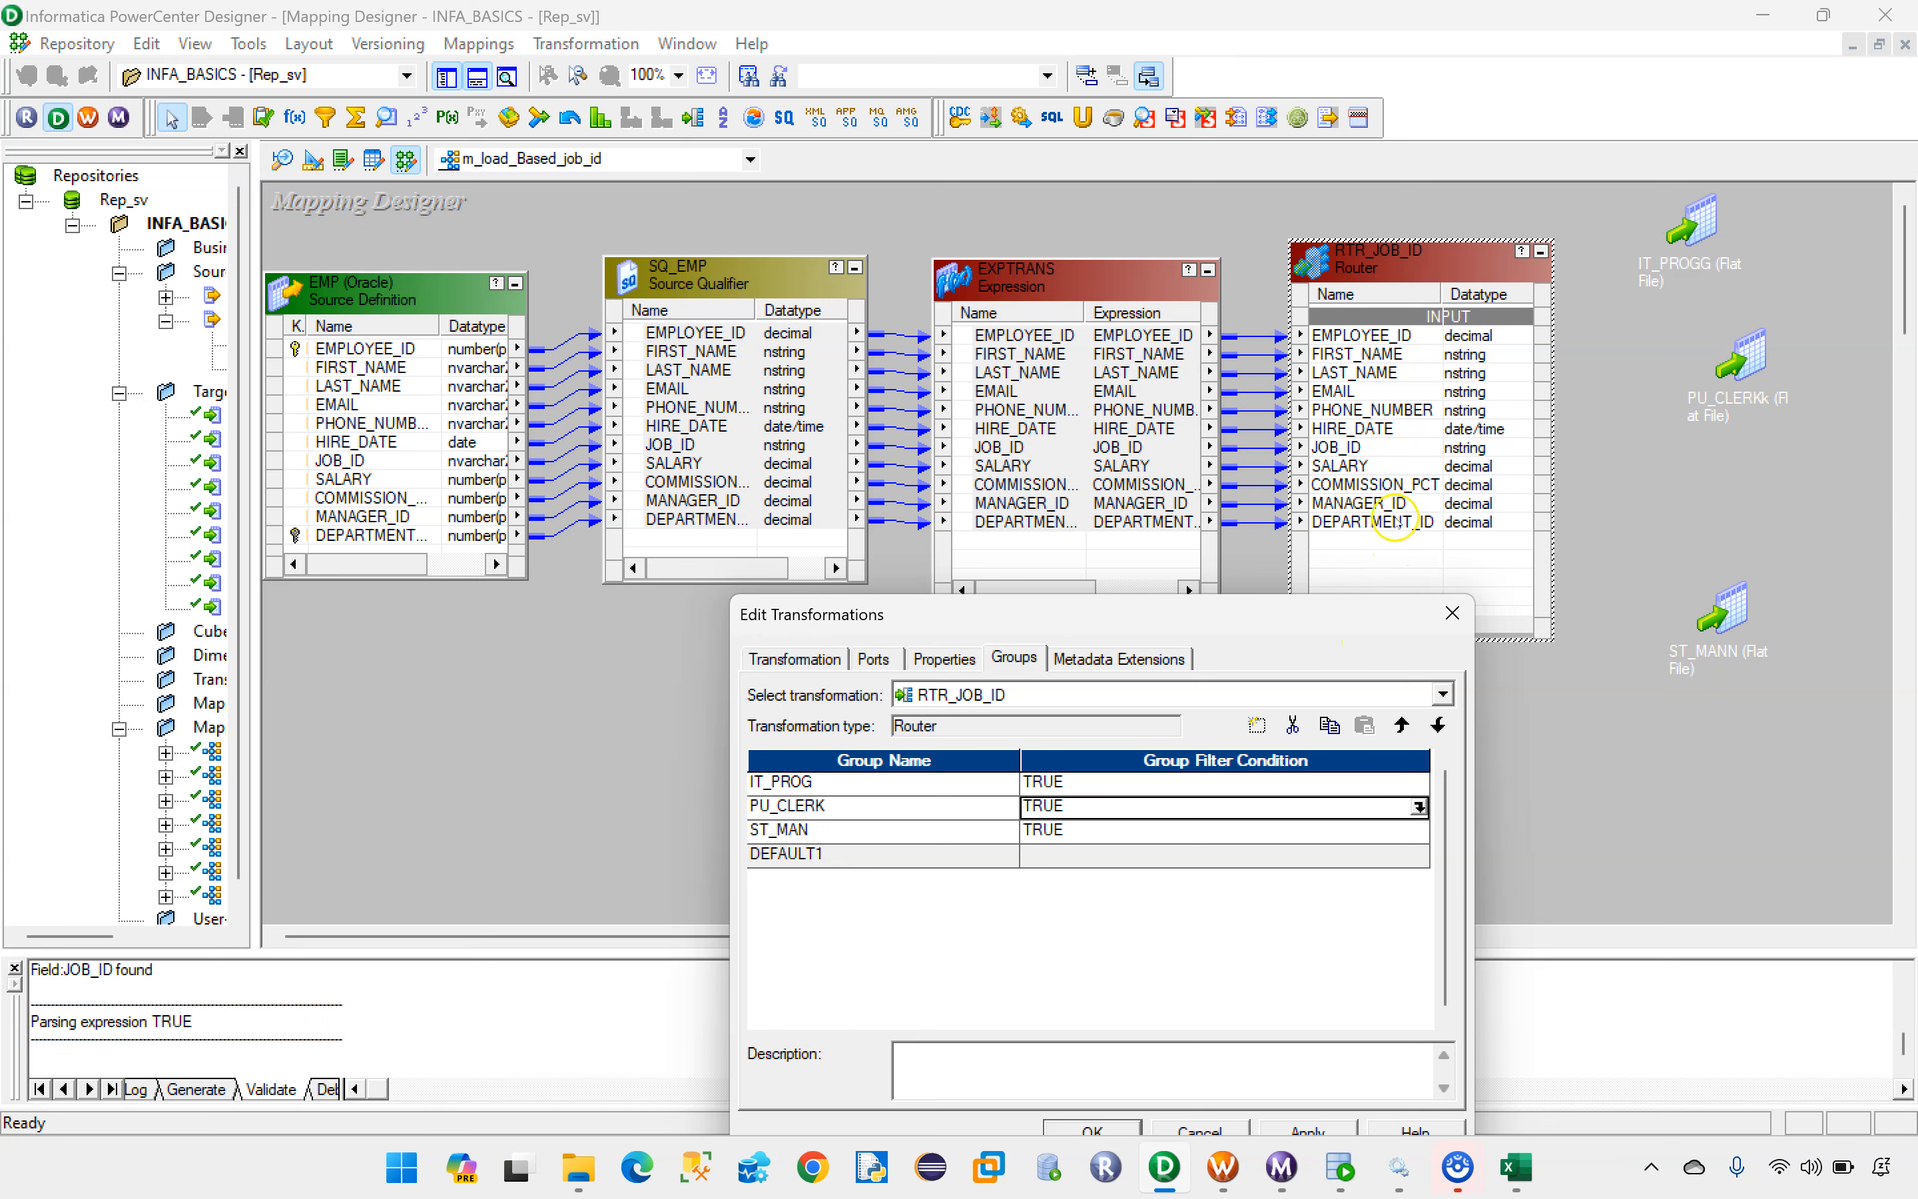
click(1091, 1129)
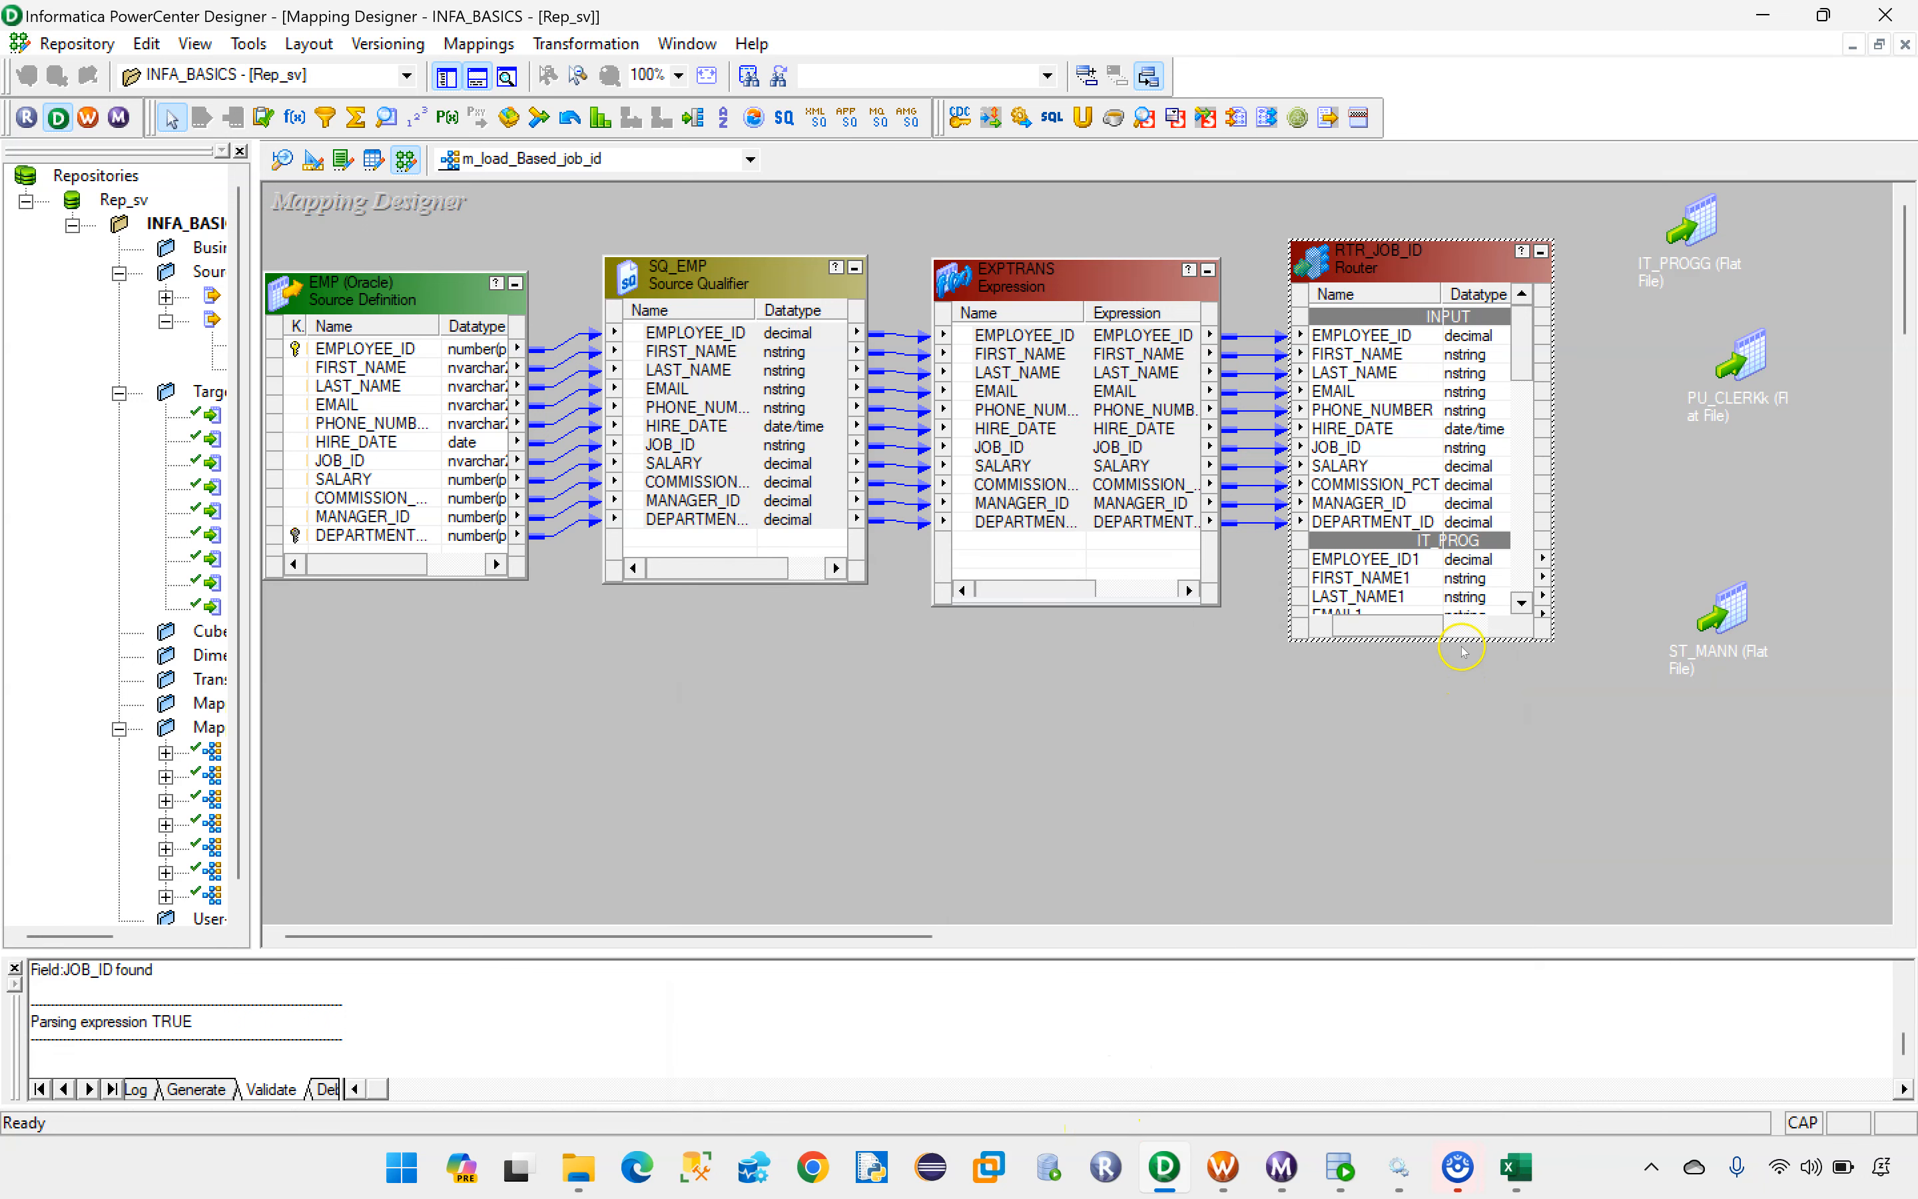
Step: Lengthen the RTR_JOB_ID box and move it up on the canvas to show more of its output groups
drag(1461, 640, 1461, 919)
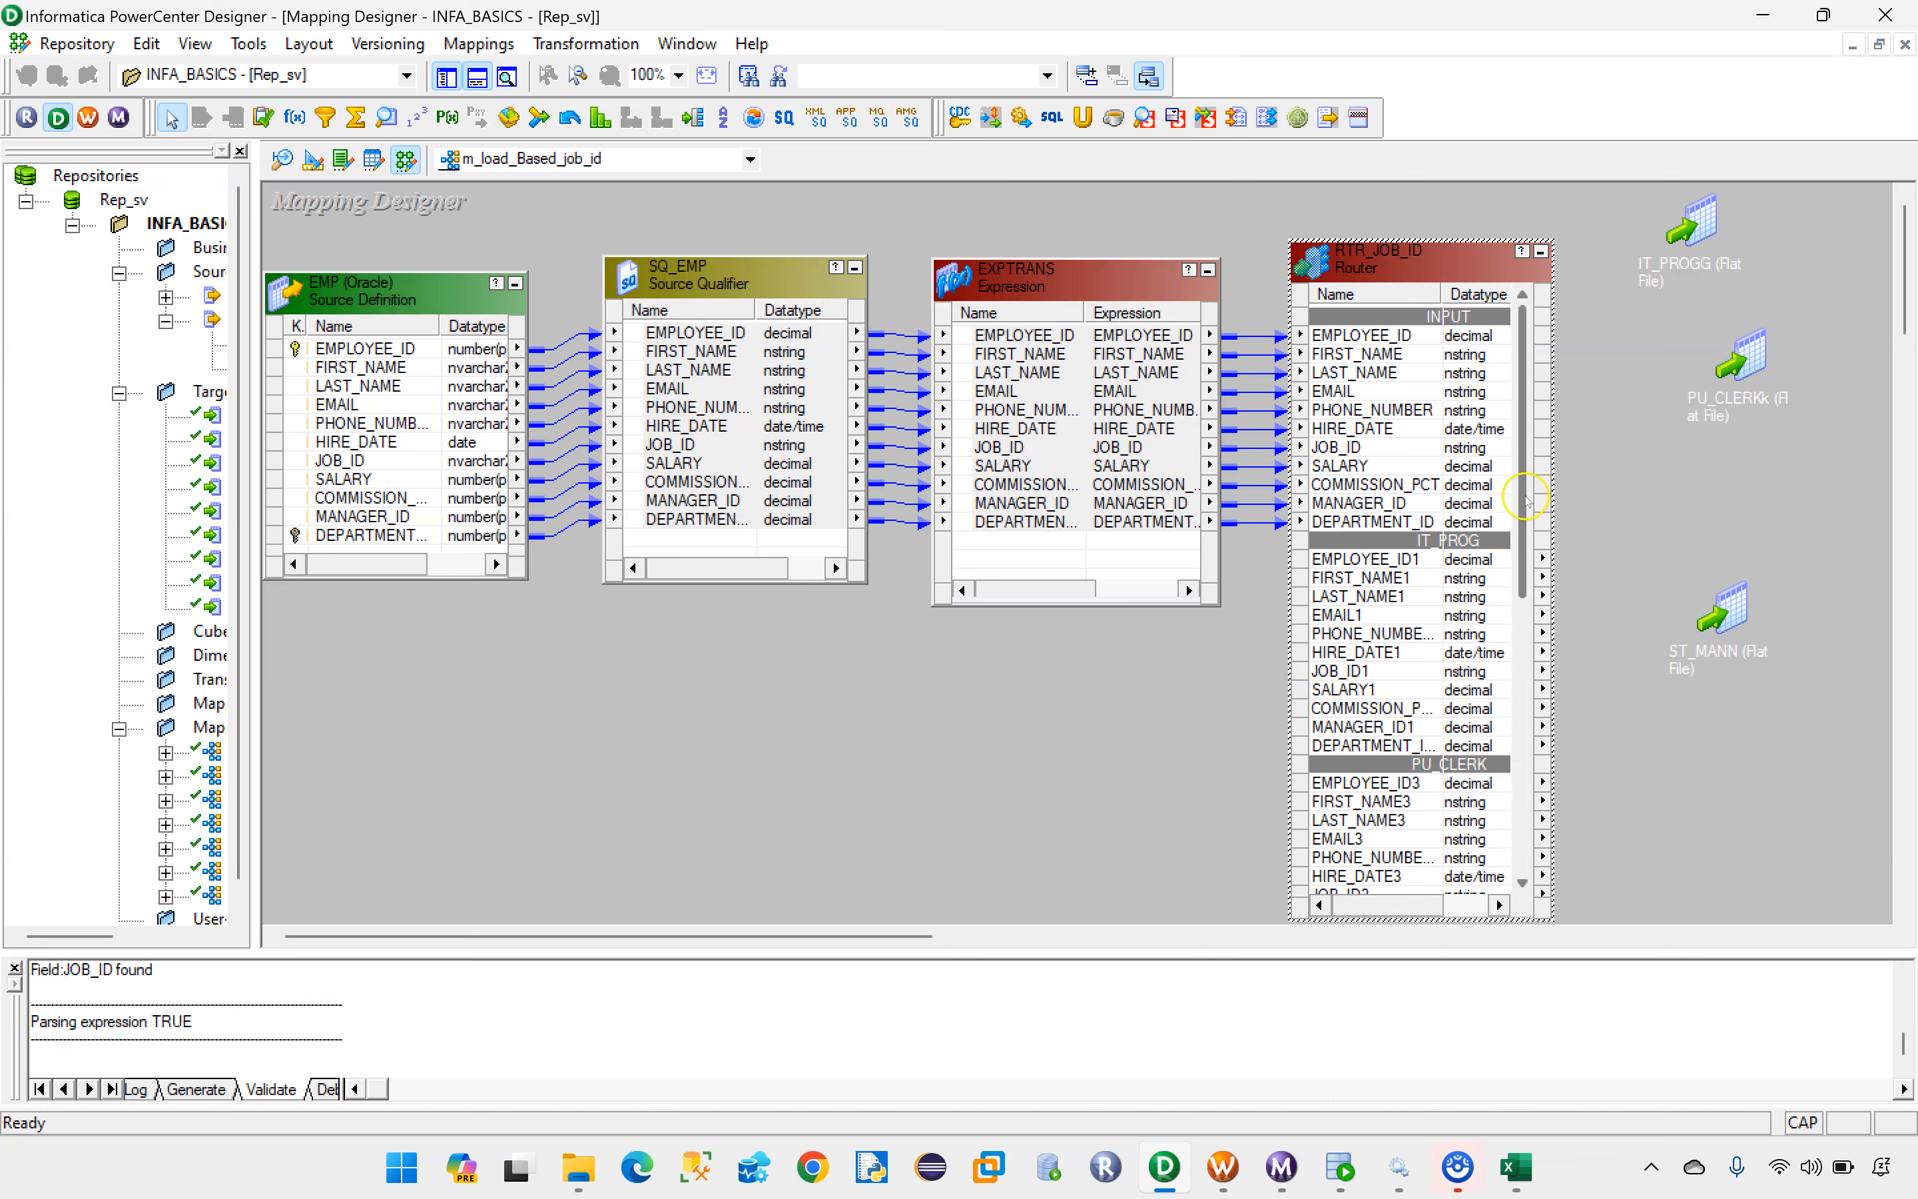
drag(1443, 249, 1443, 196)
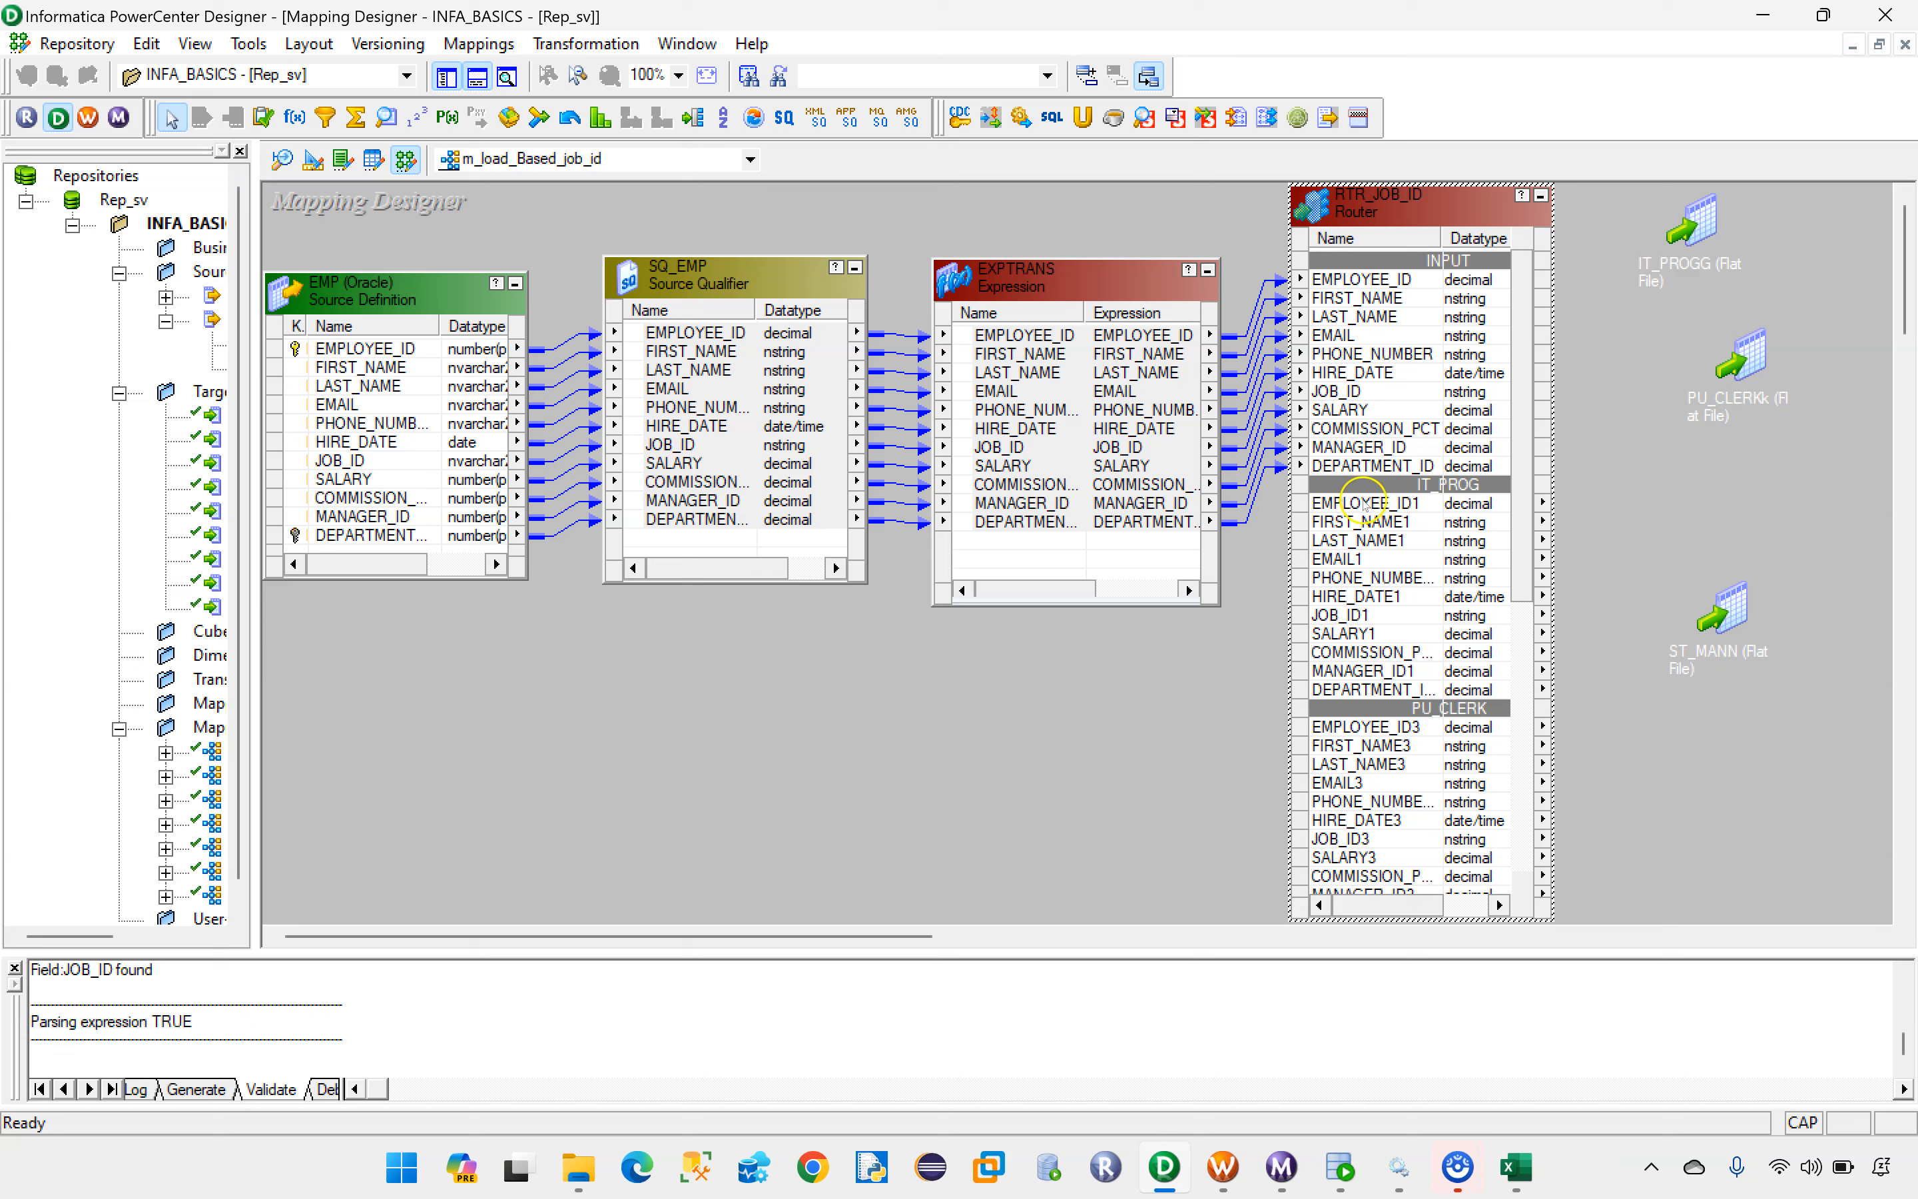
click(1384, 504)
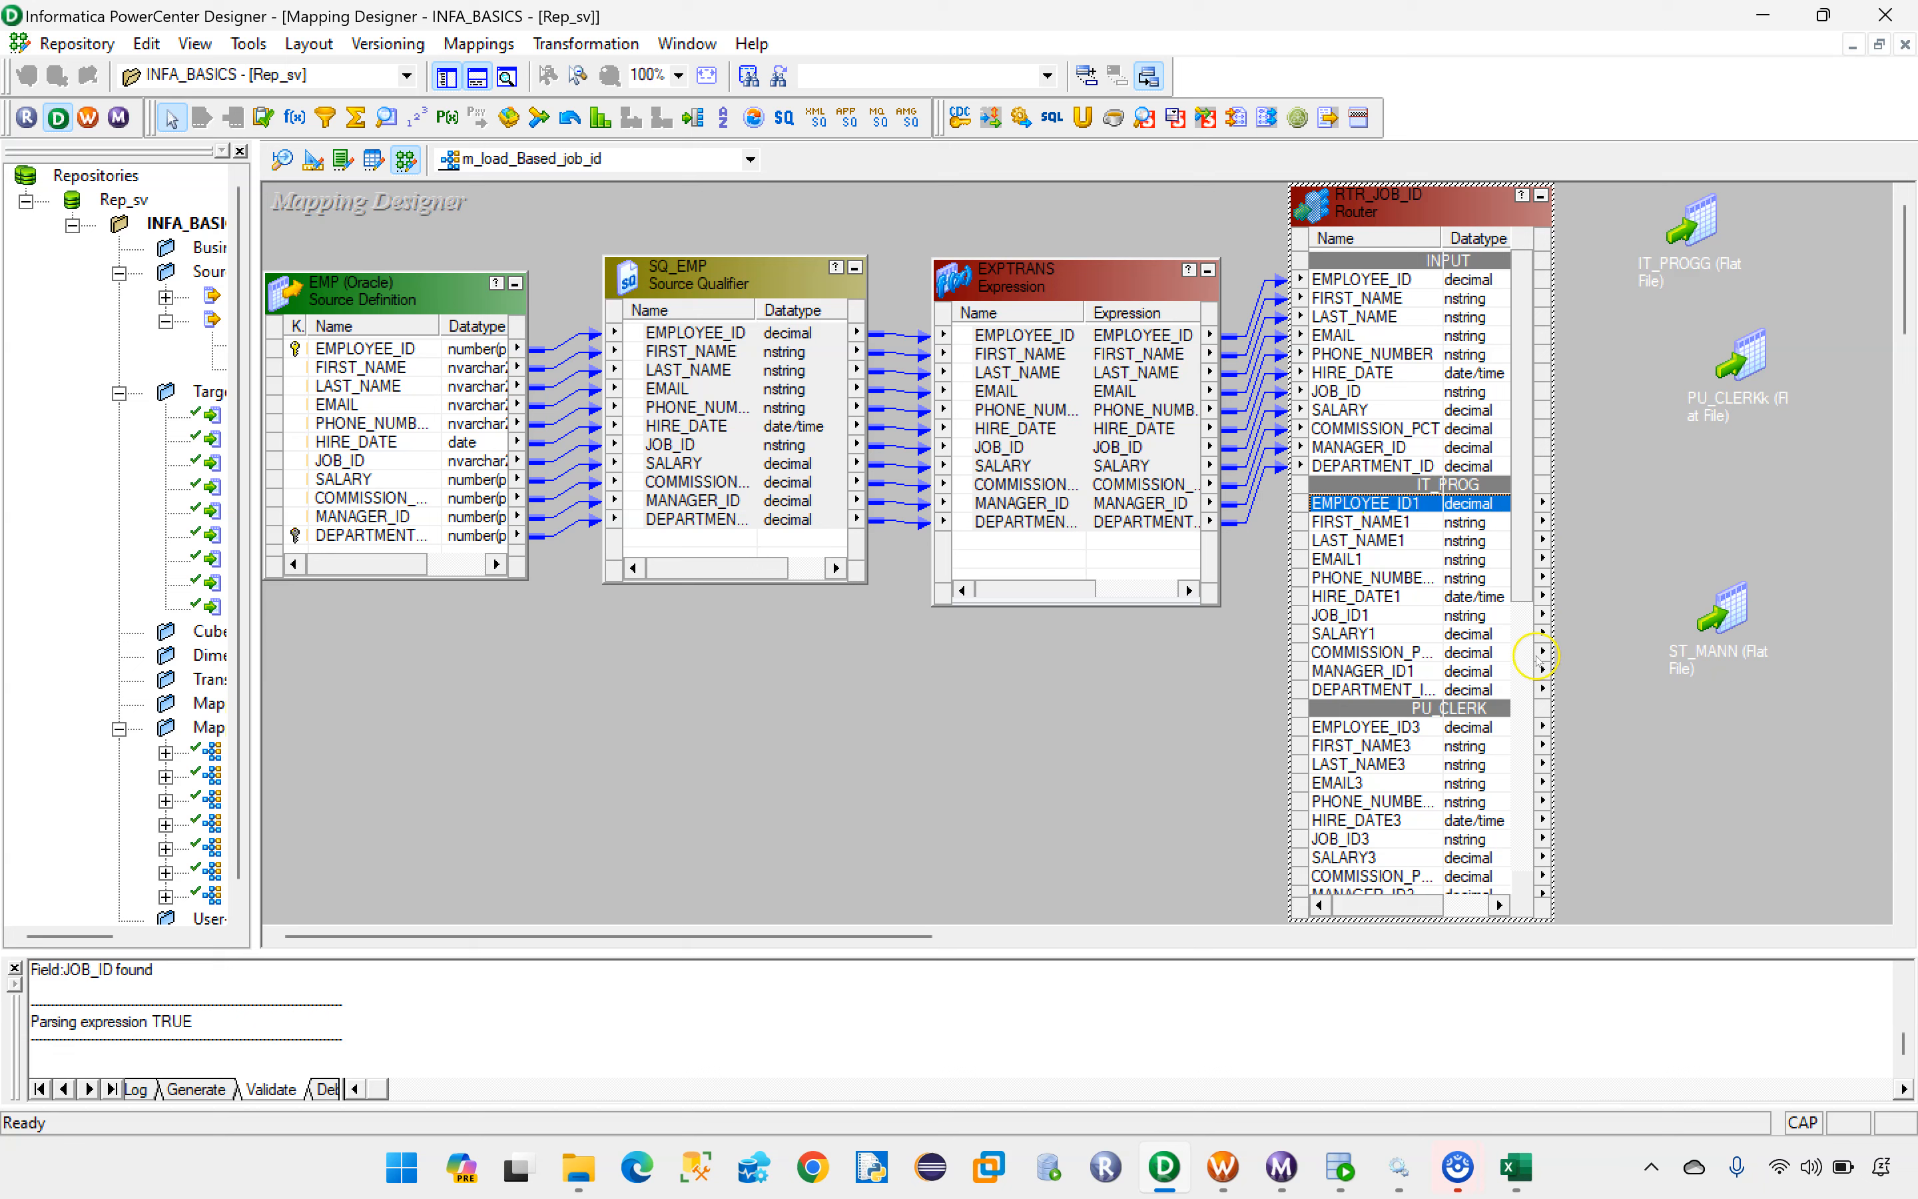
Step: Examine the port list and the group definitions of RTR_JOB_ID without changing them
double_click(1344, 508)
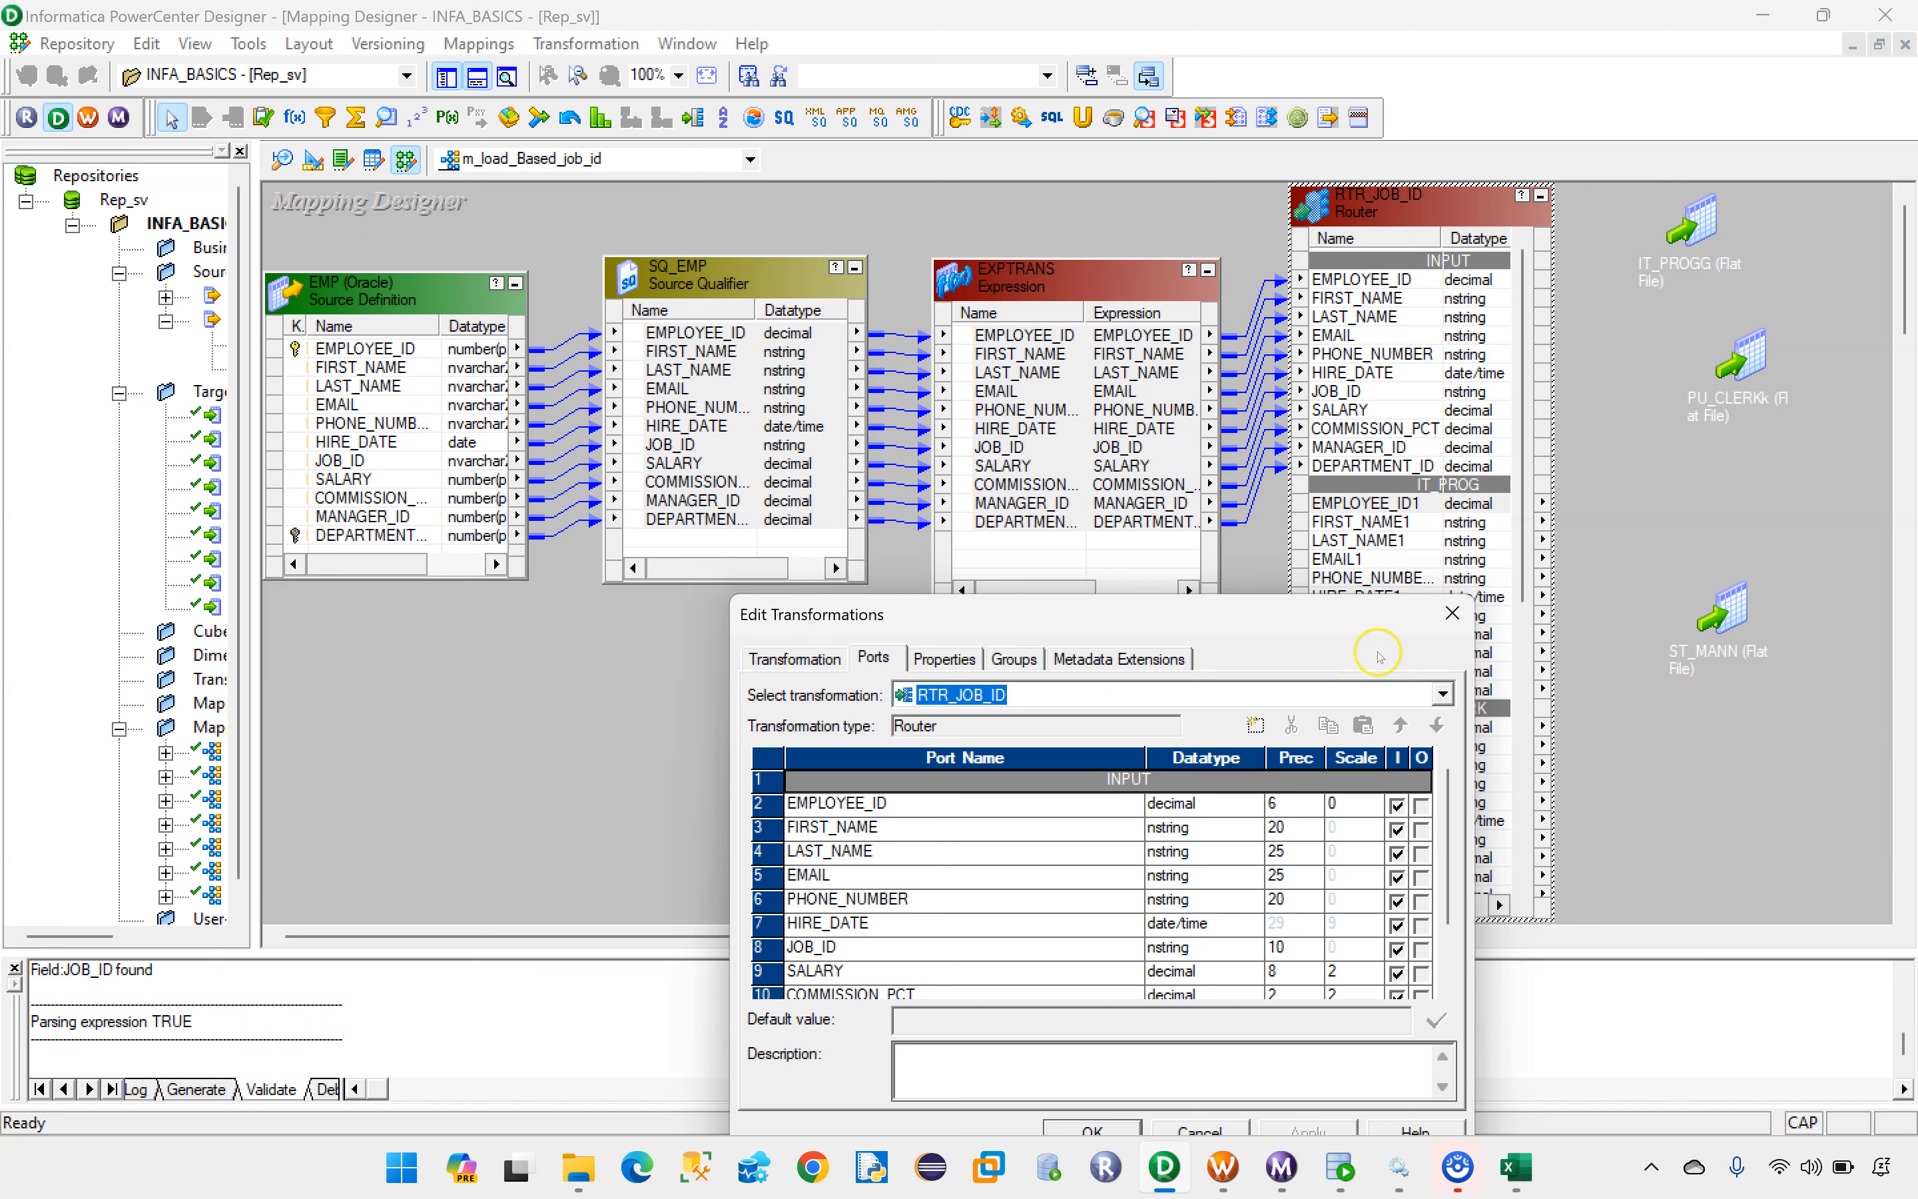
scroll(1415, 841, down, 1)
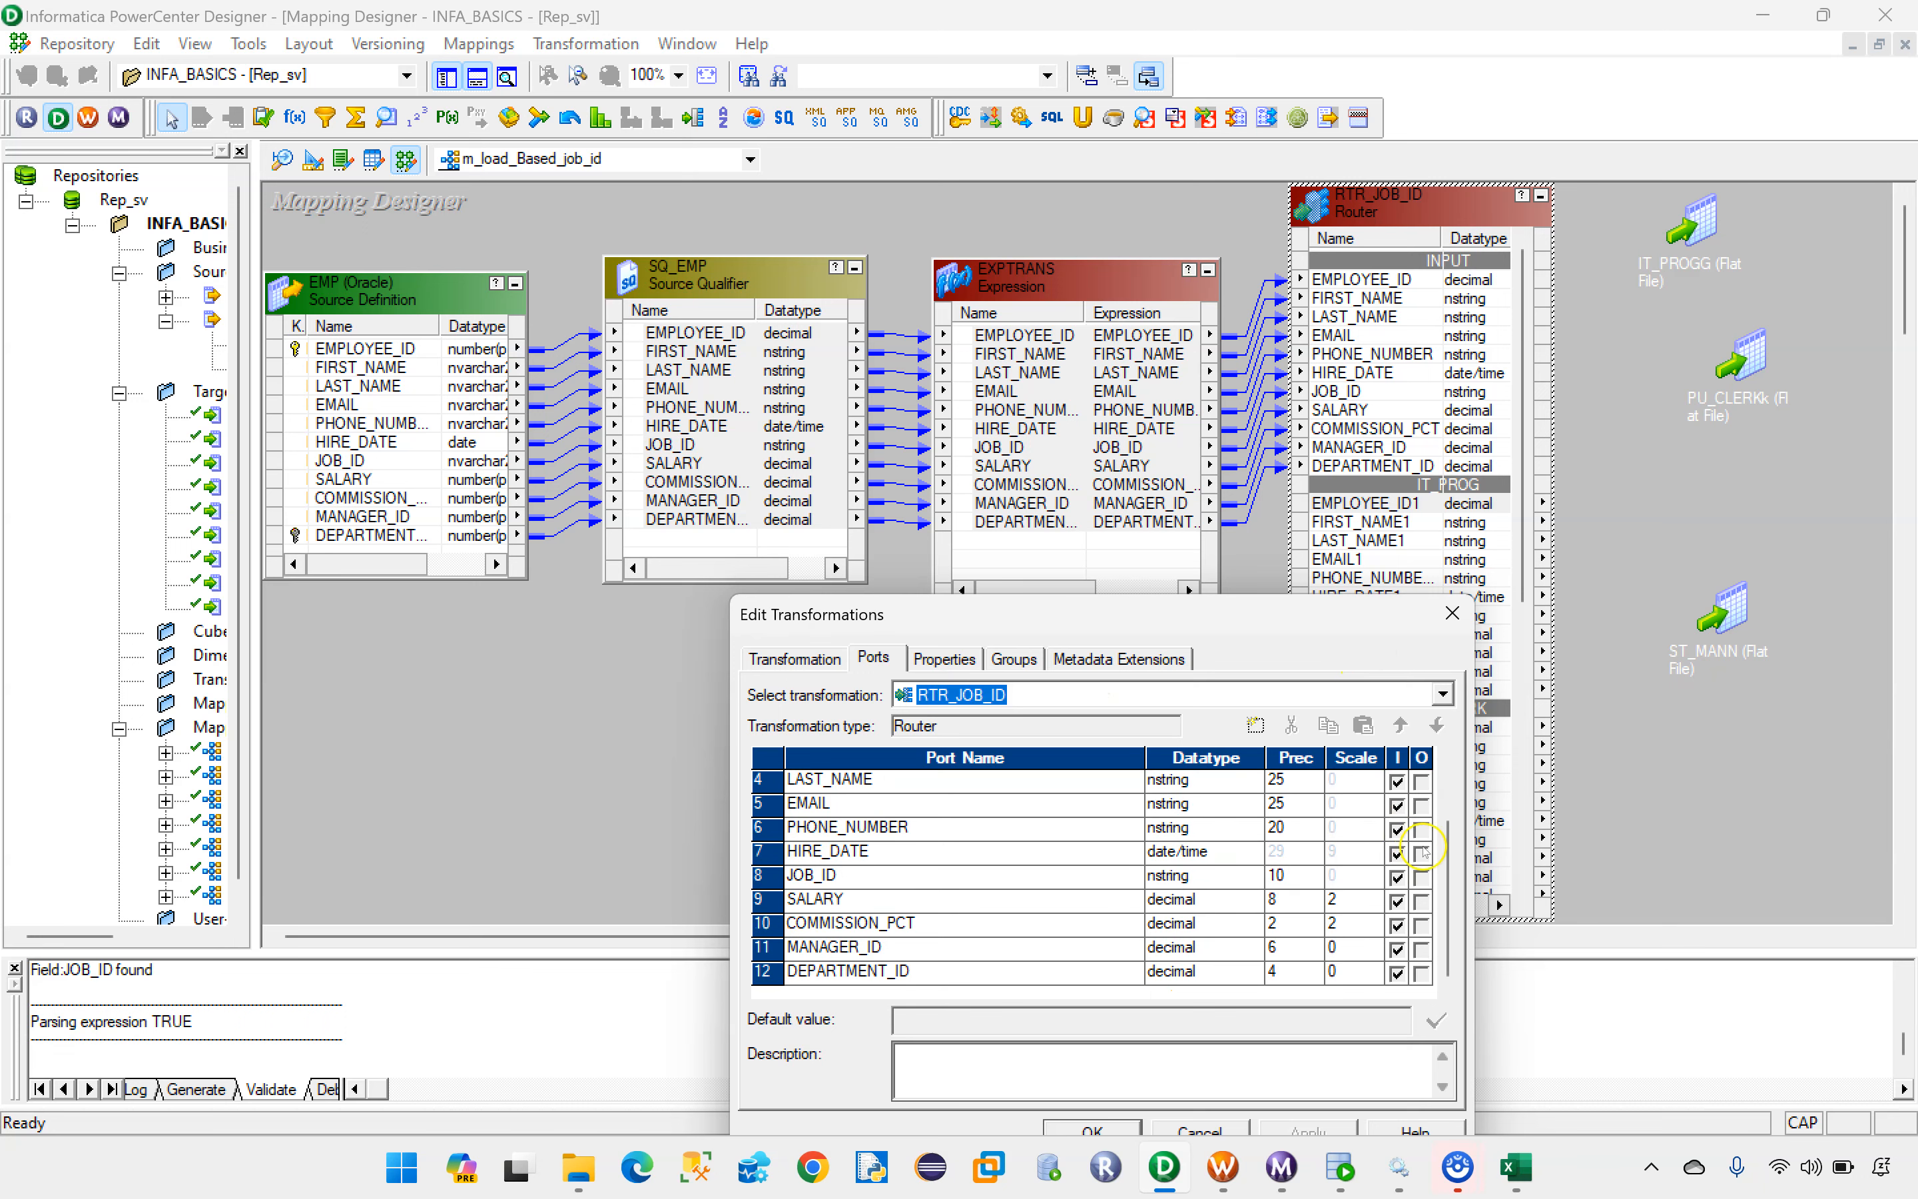
click(1091, 1131)
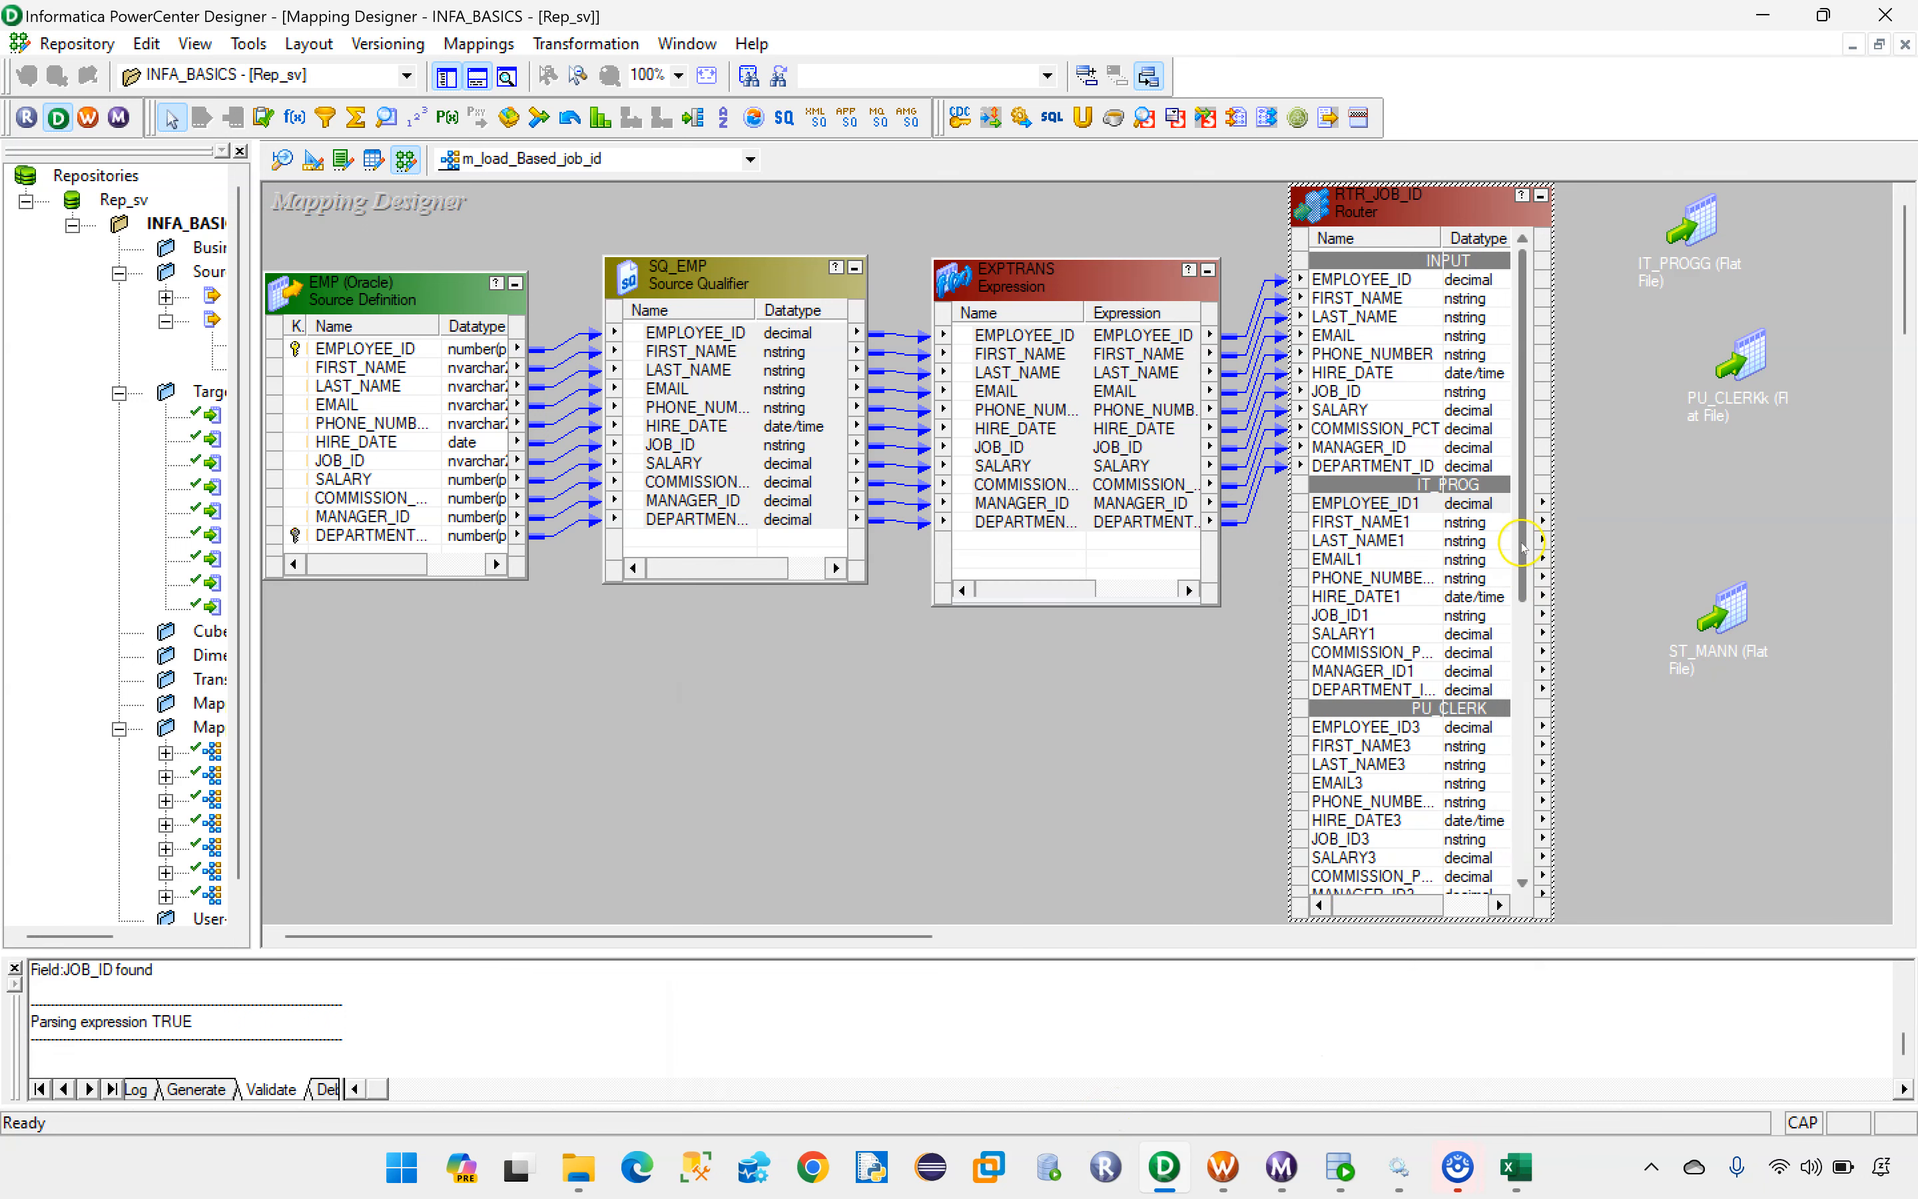
double_click(1462, 514)
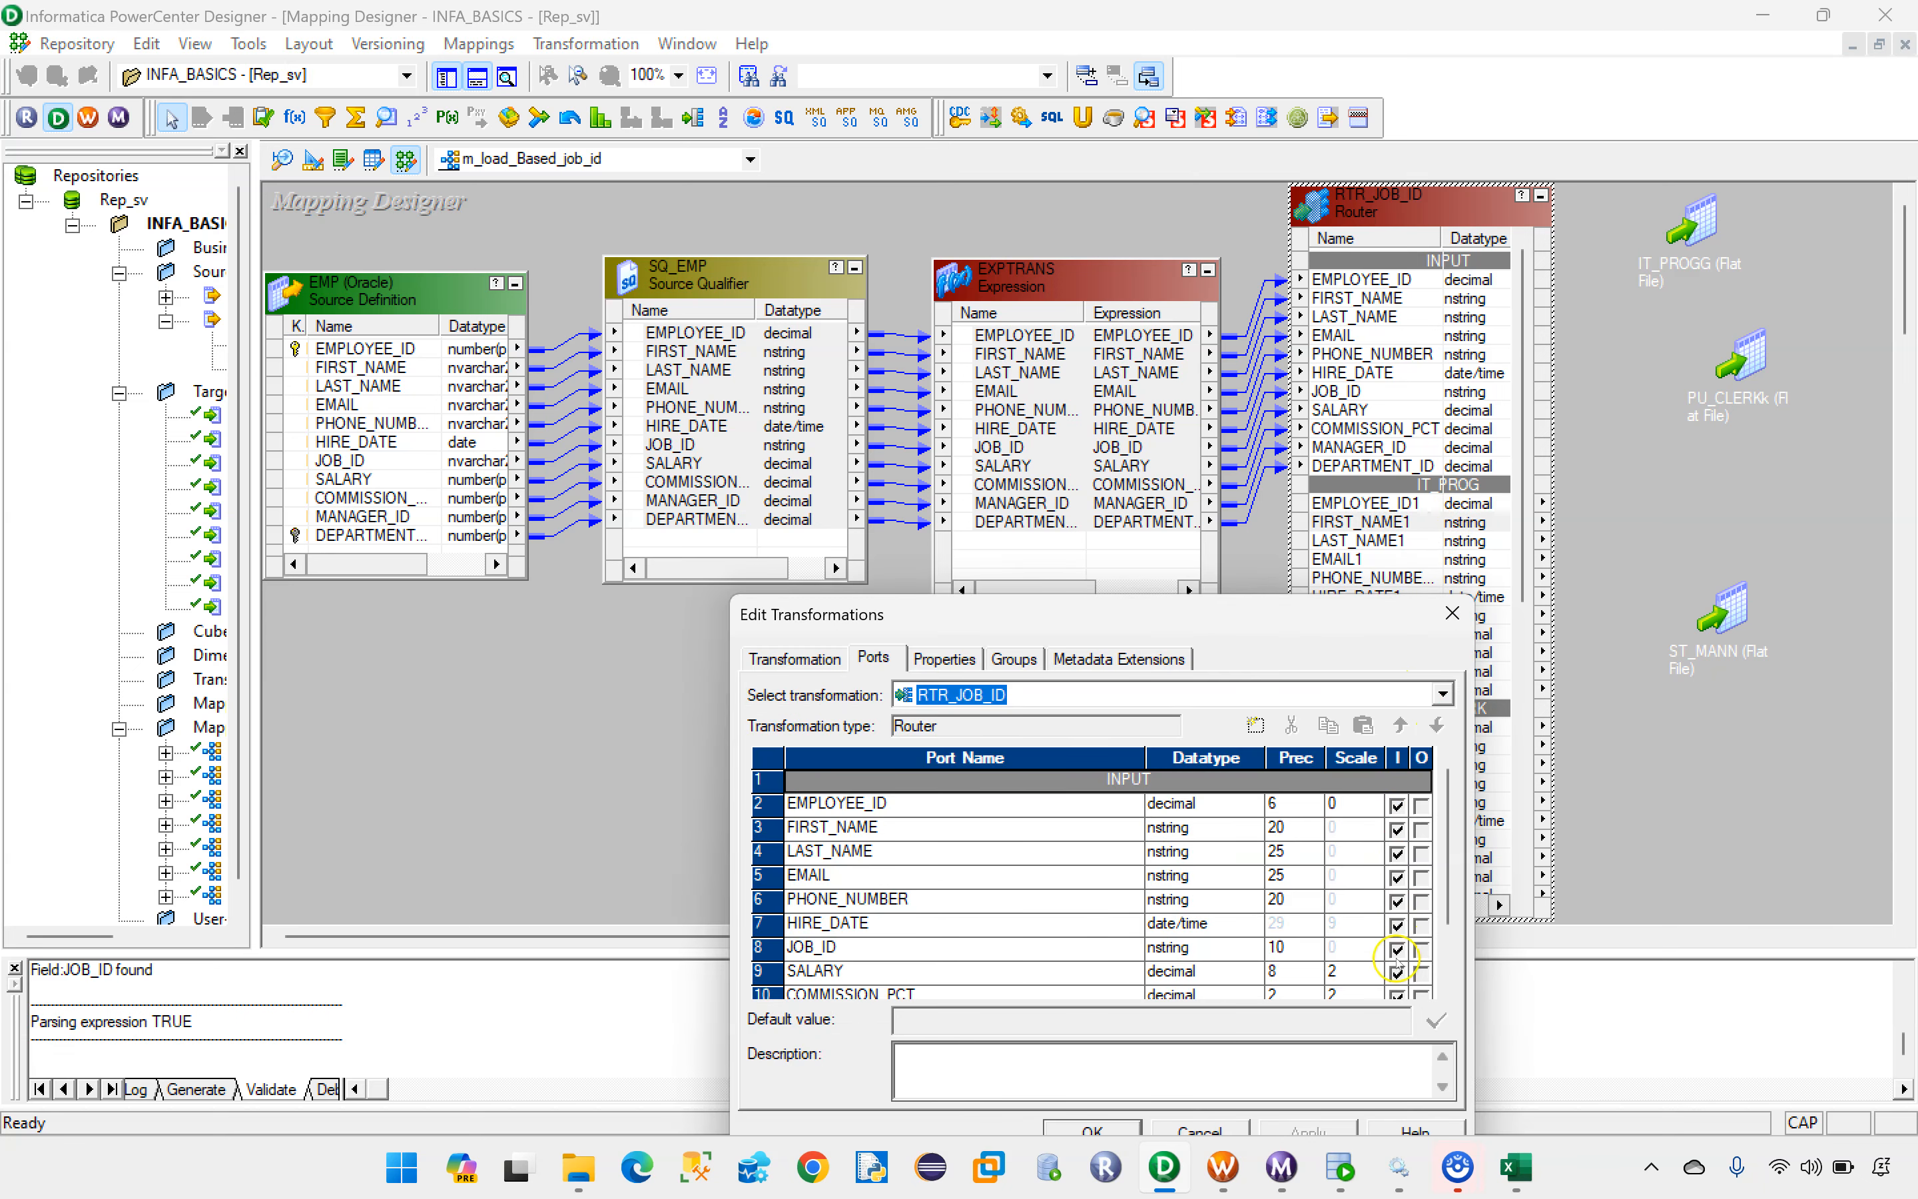
click(1451, 613)
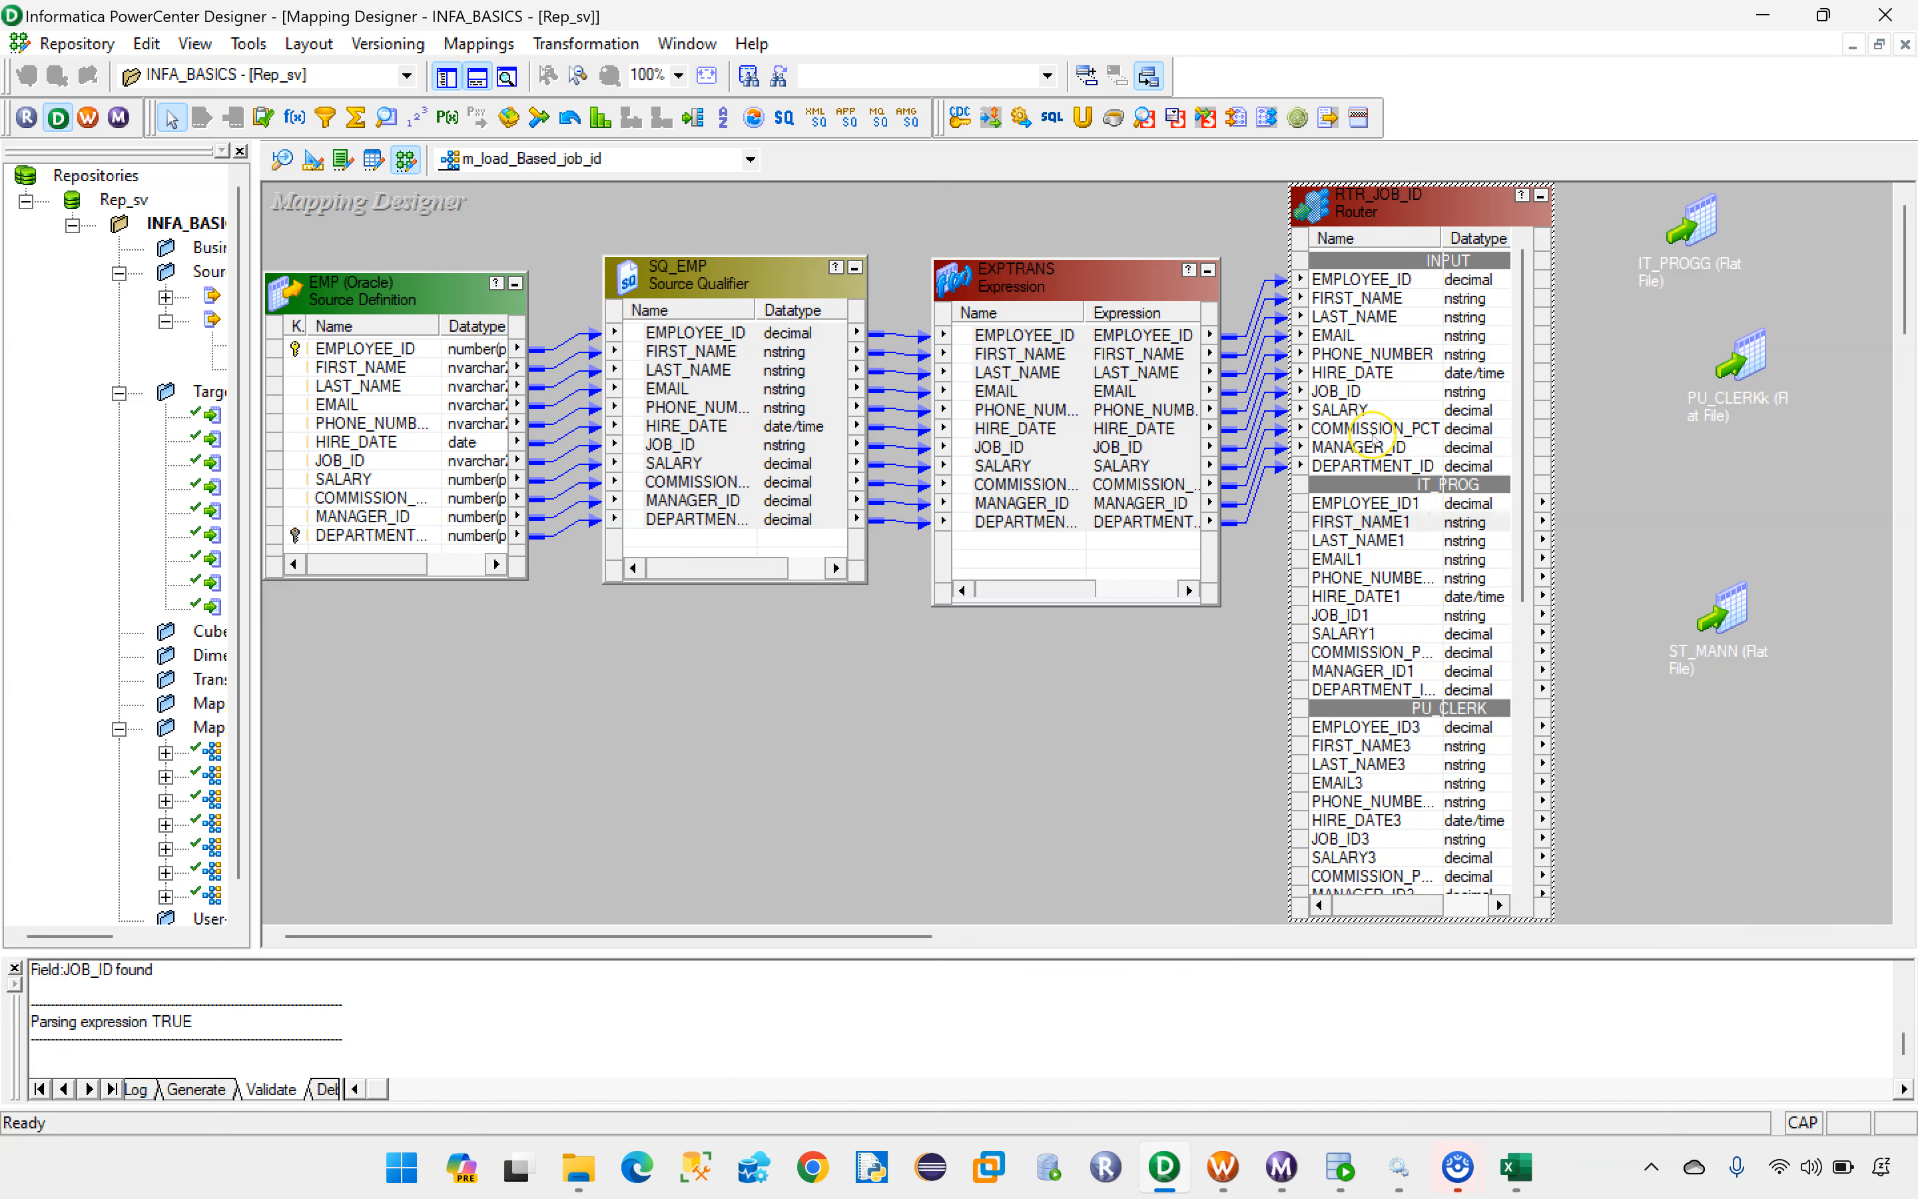
double_click(1415, 500)
click(1014, 658)
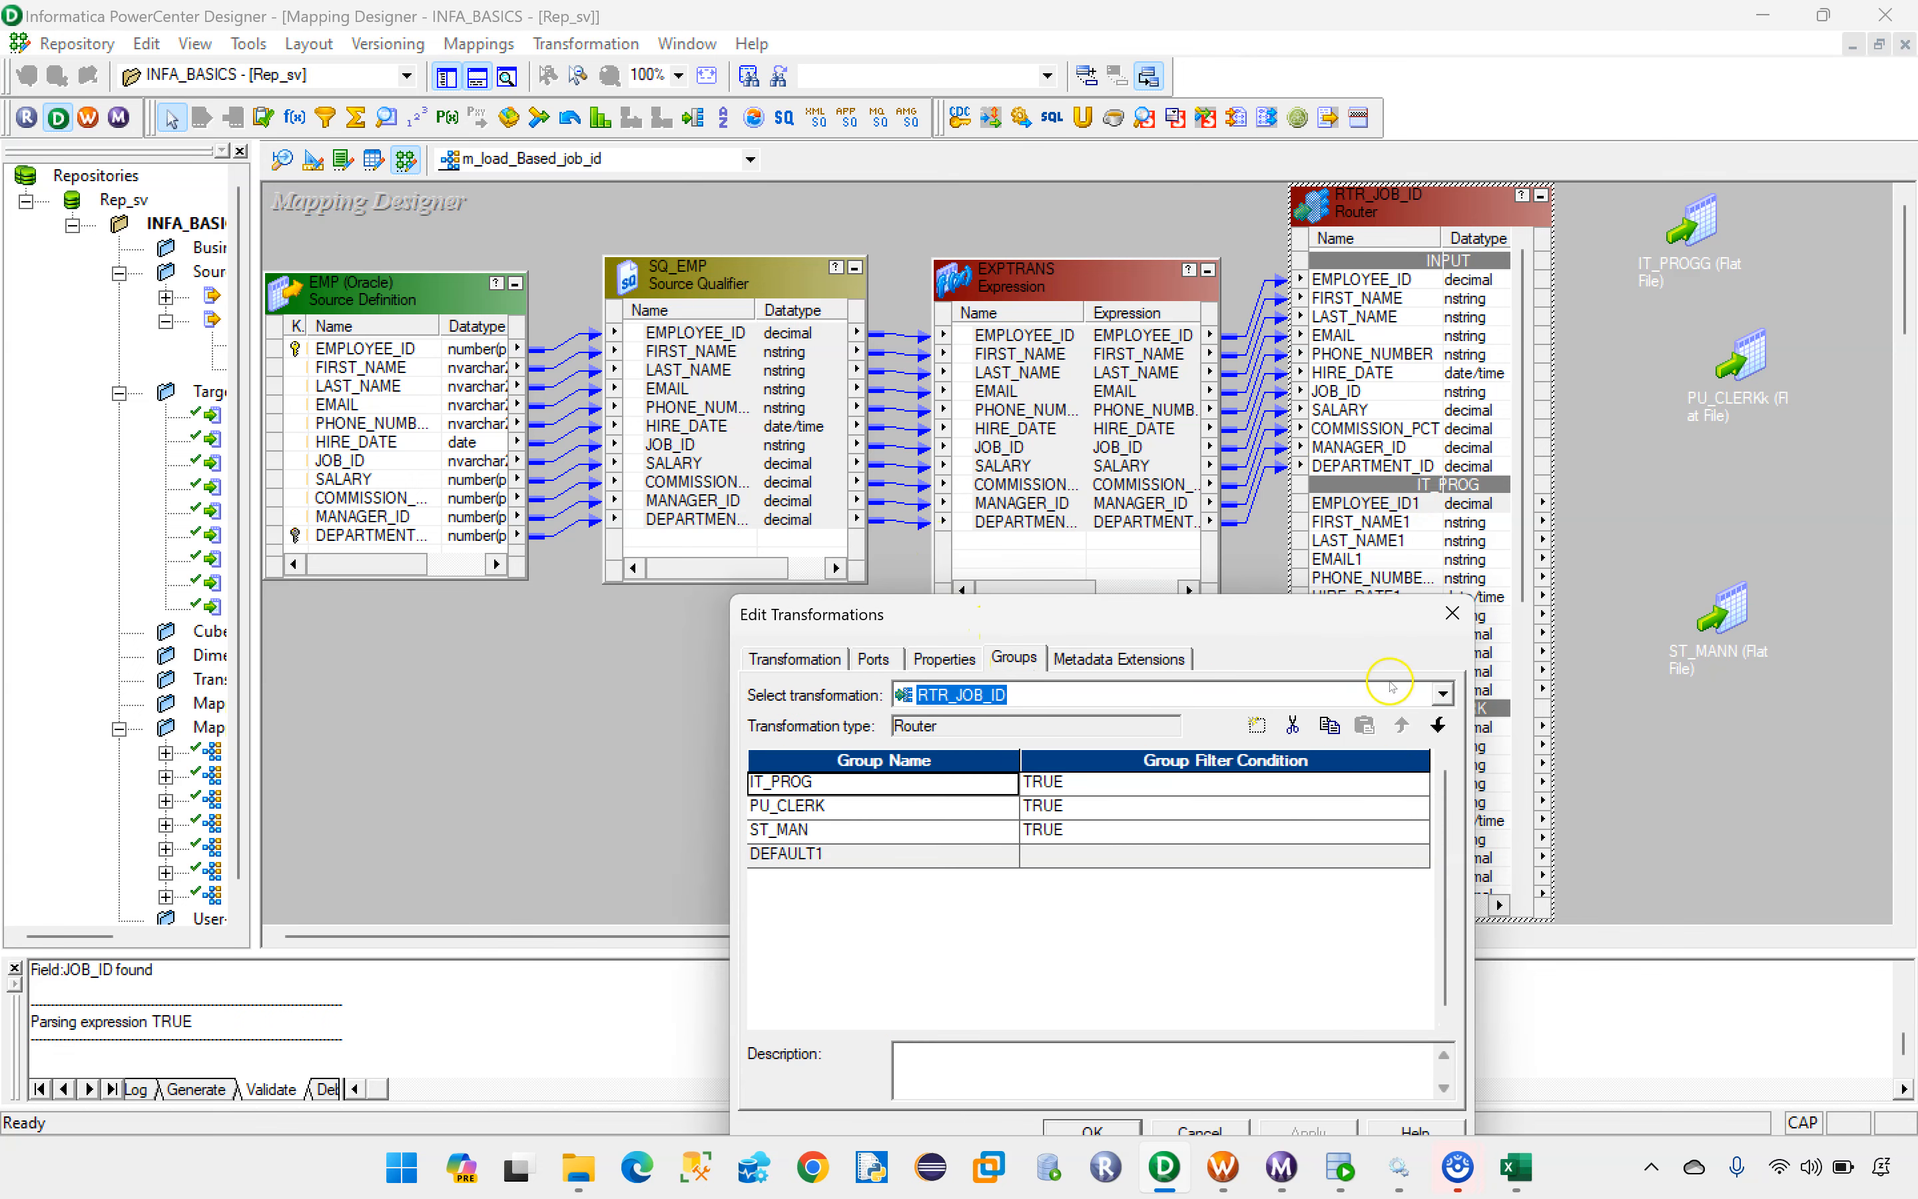
click(1452, 613)
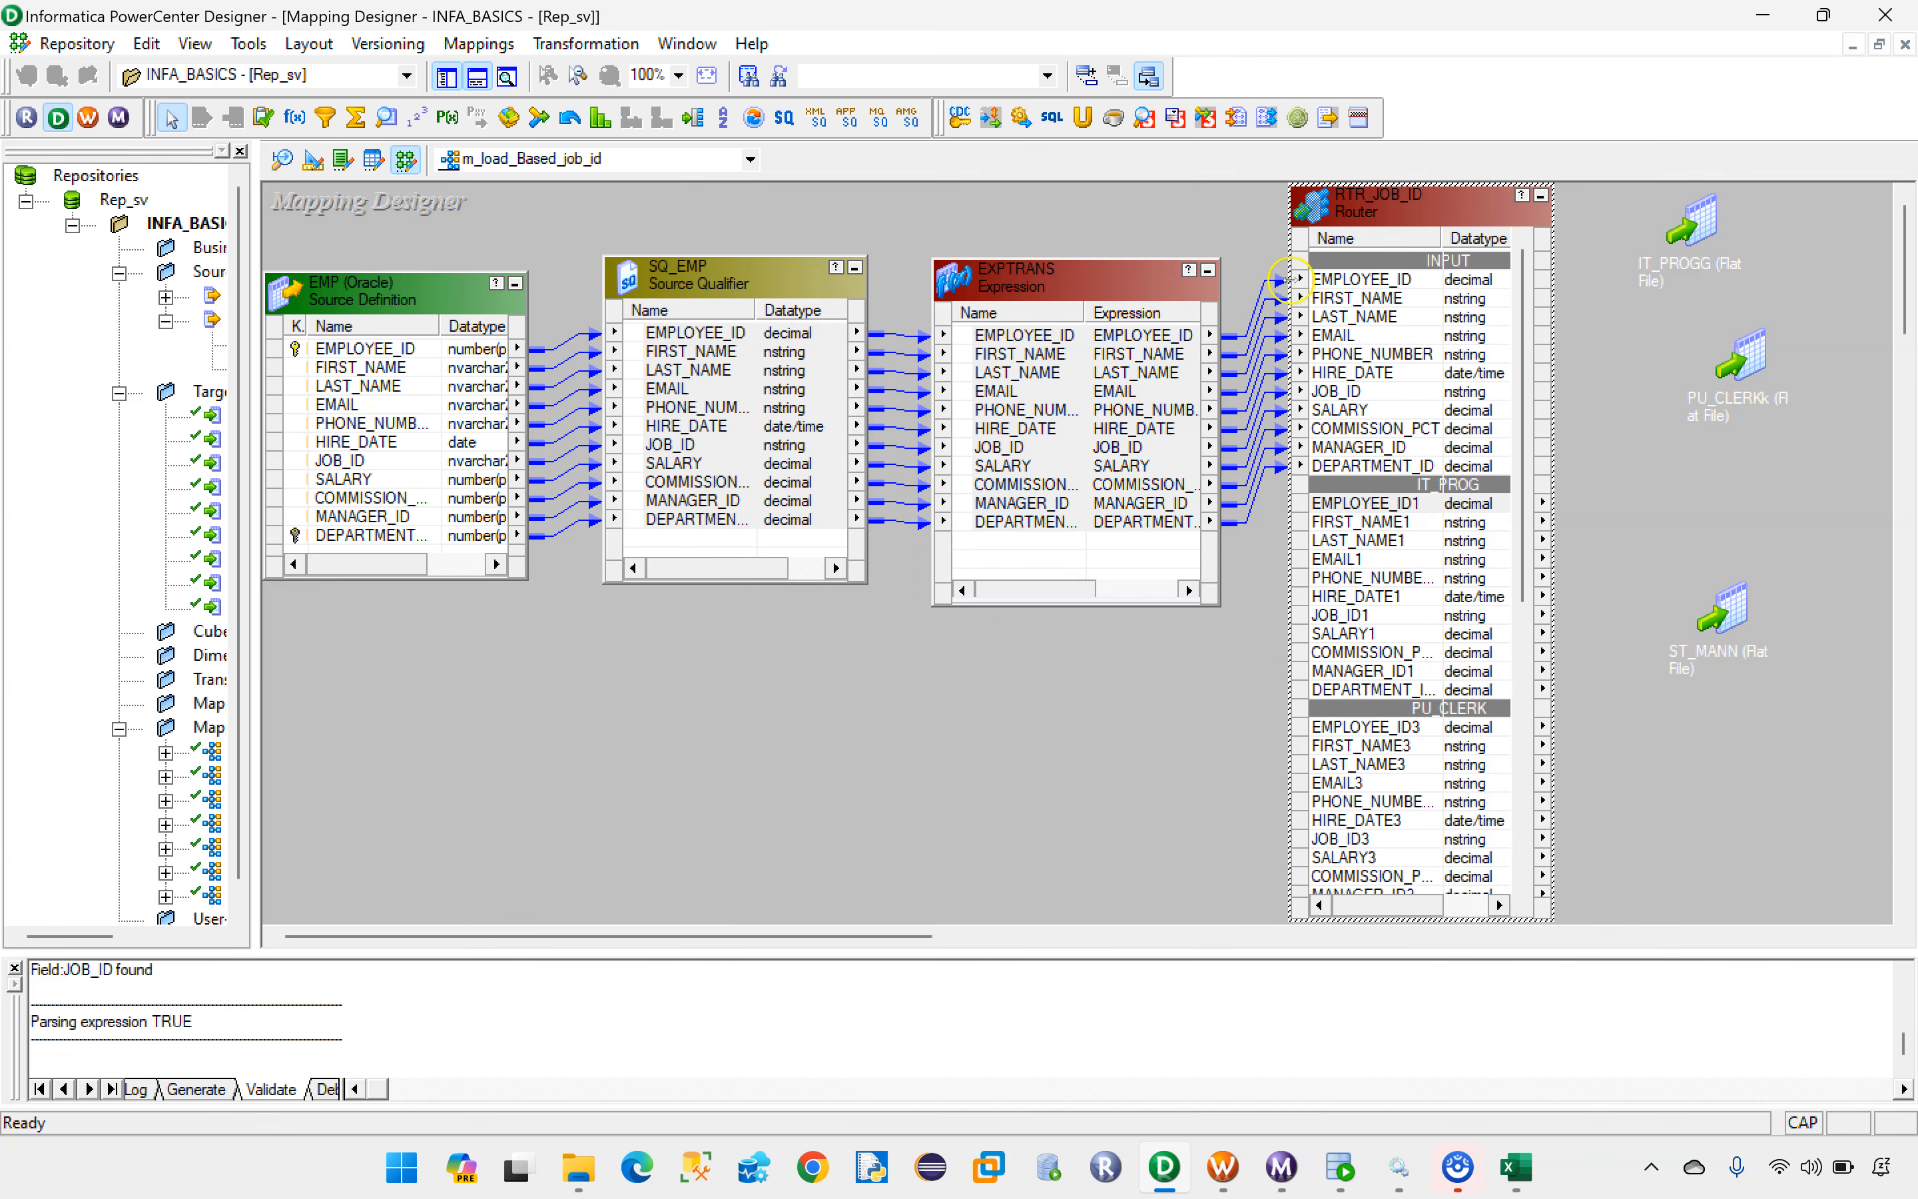
Step: Look through the router's output ports down to the DEFAULT1 group and bring its box back level with EXPTRANS
drag(1398, 210, 1349, 187)
scroll(1371, 670, down, 2)
scroll(1371, 670, up, 2)
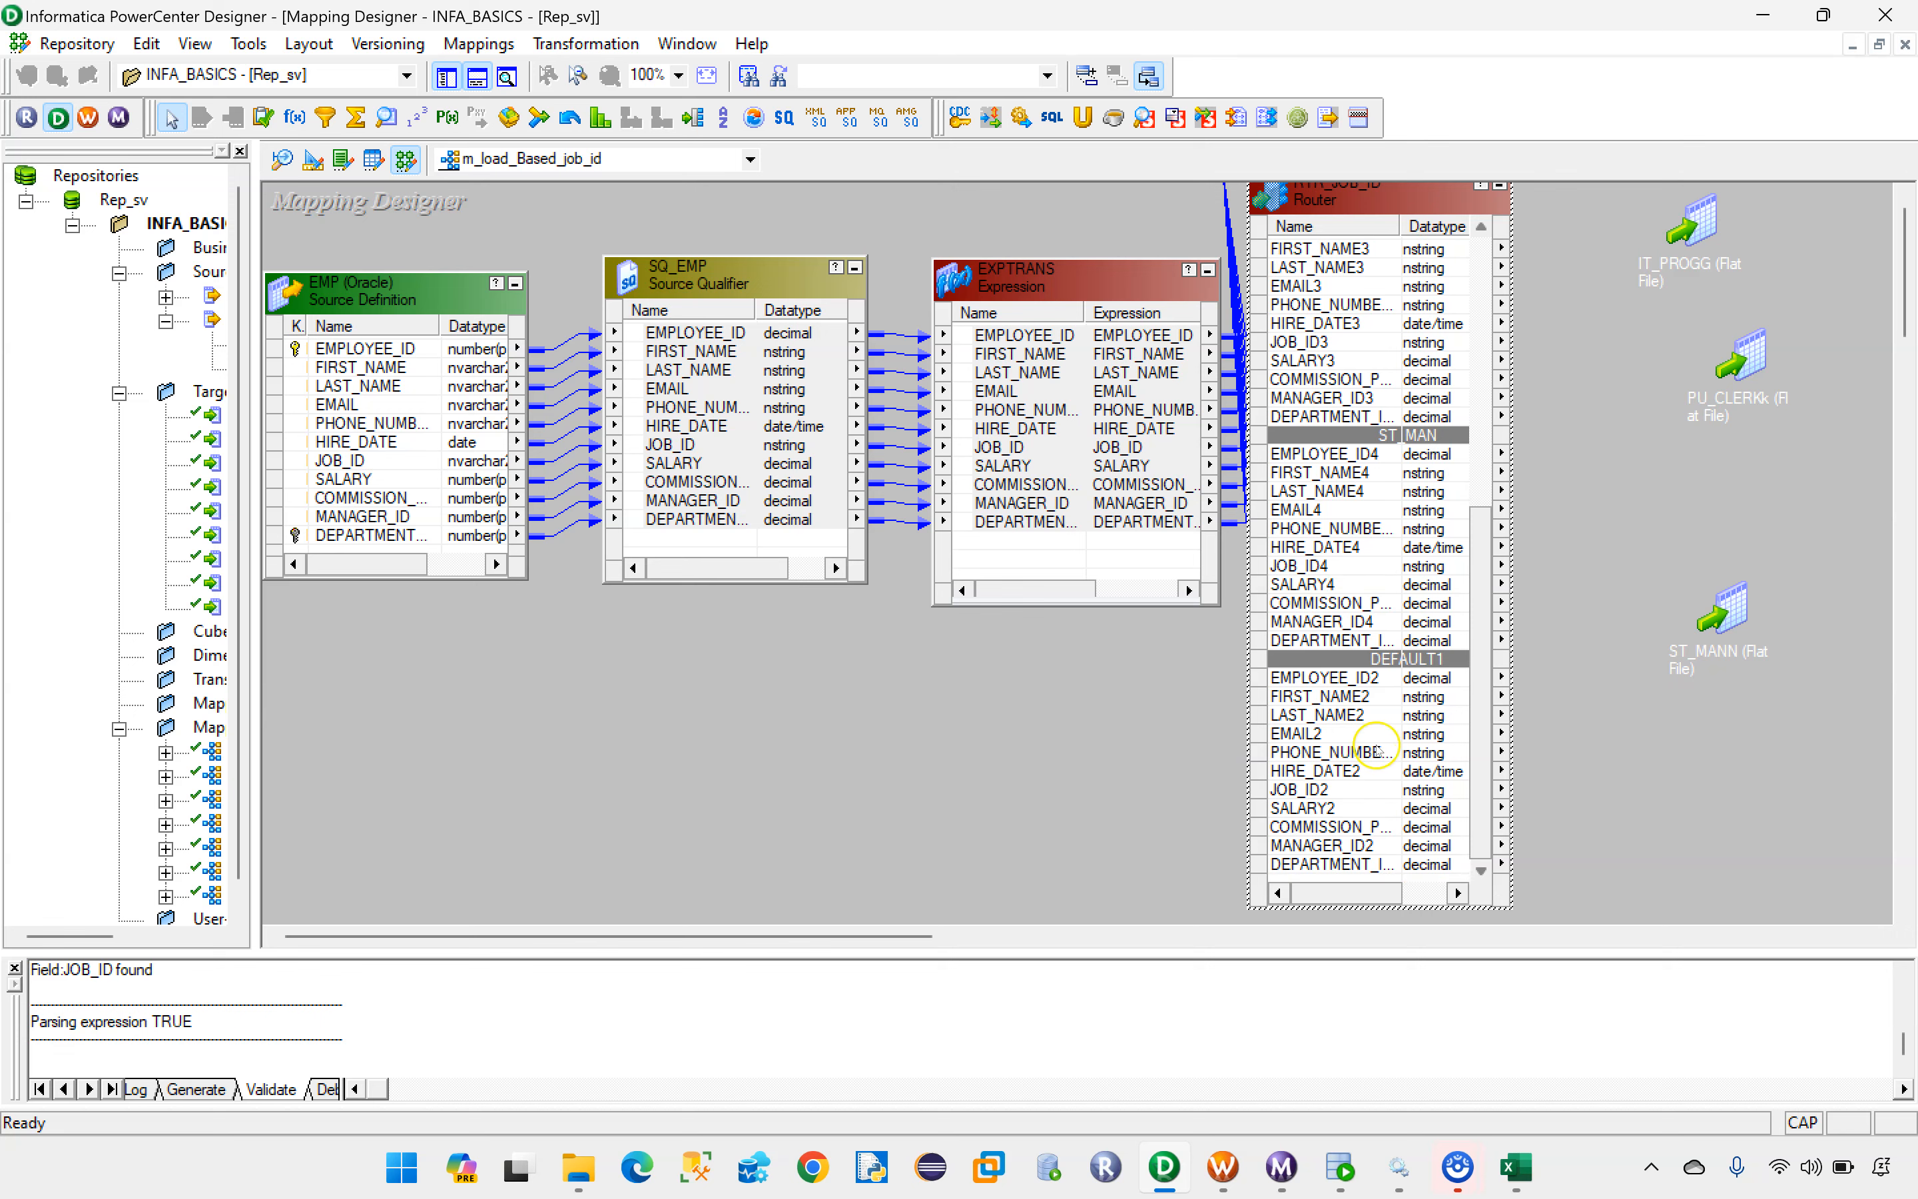
drag(1354, 205, 1377, 274)
Step: Set the IT_PROG group's filter condition in RTR_JOB_ID to JOB_ID ='IT_PROG' and validate the expression
double_click(1377, 274)
click(1014, 658)
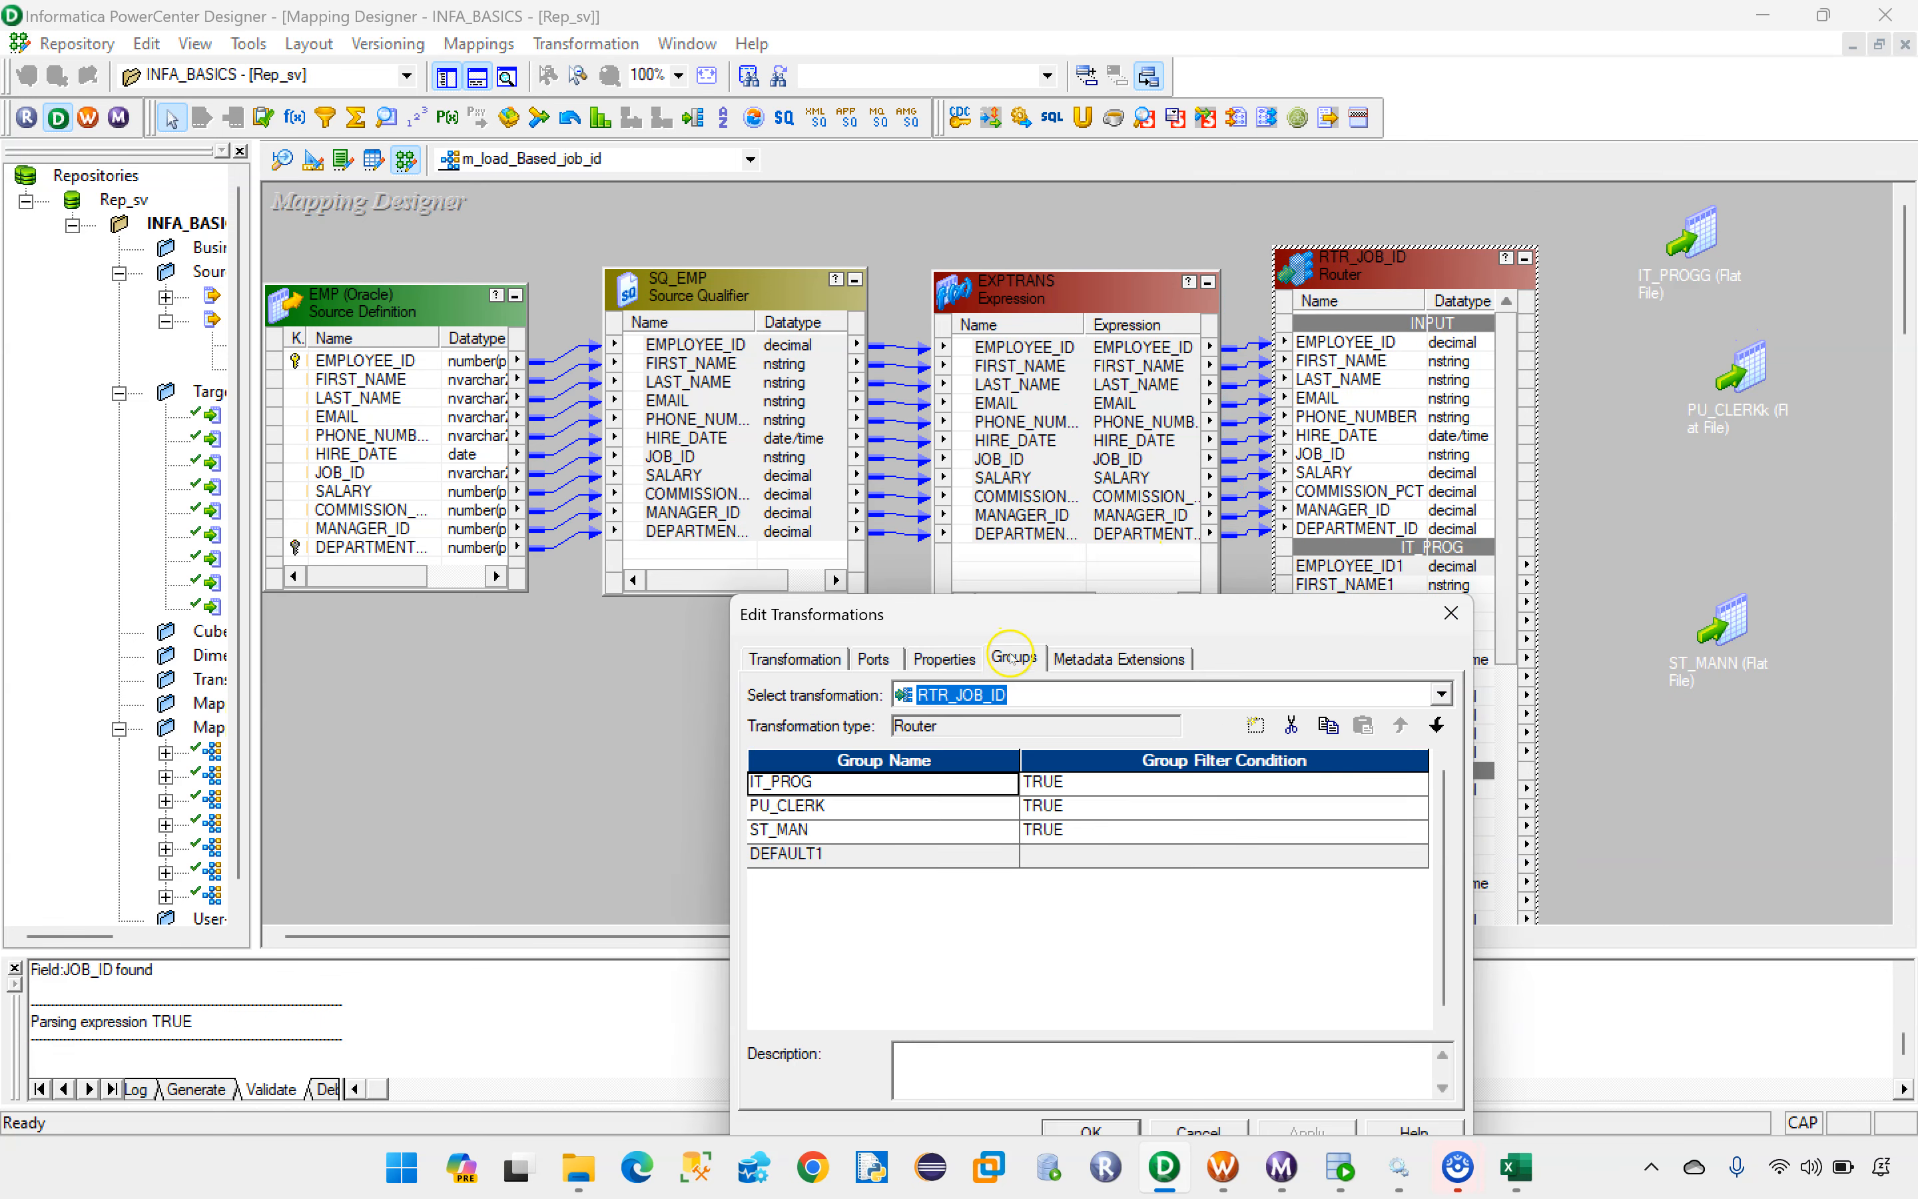
click(1154, 782)
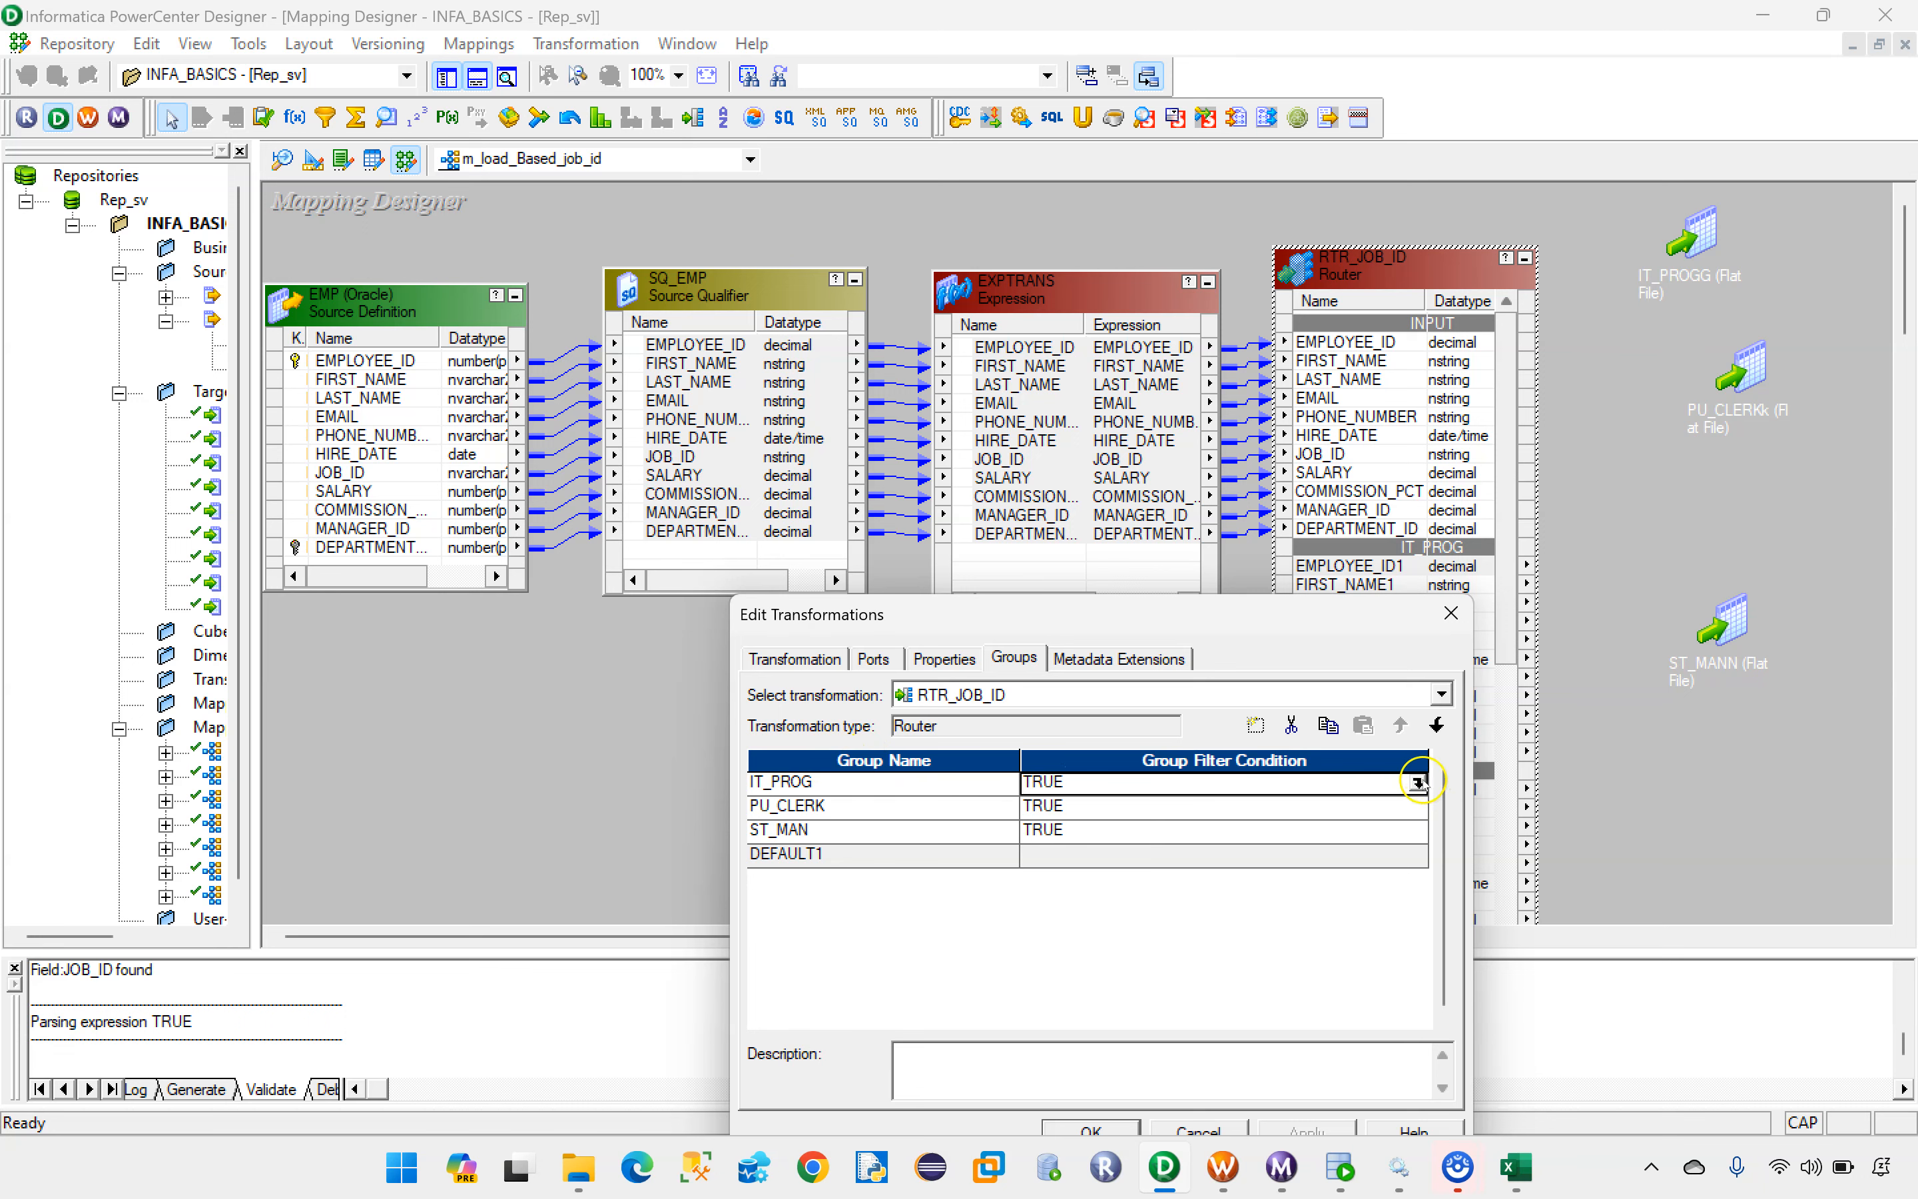
click(1417, 783)
double_click(668, 366)
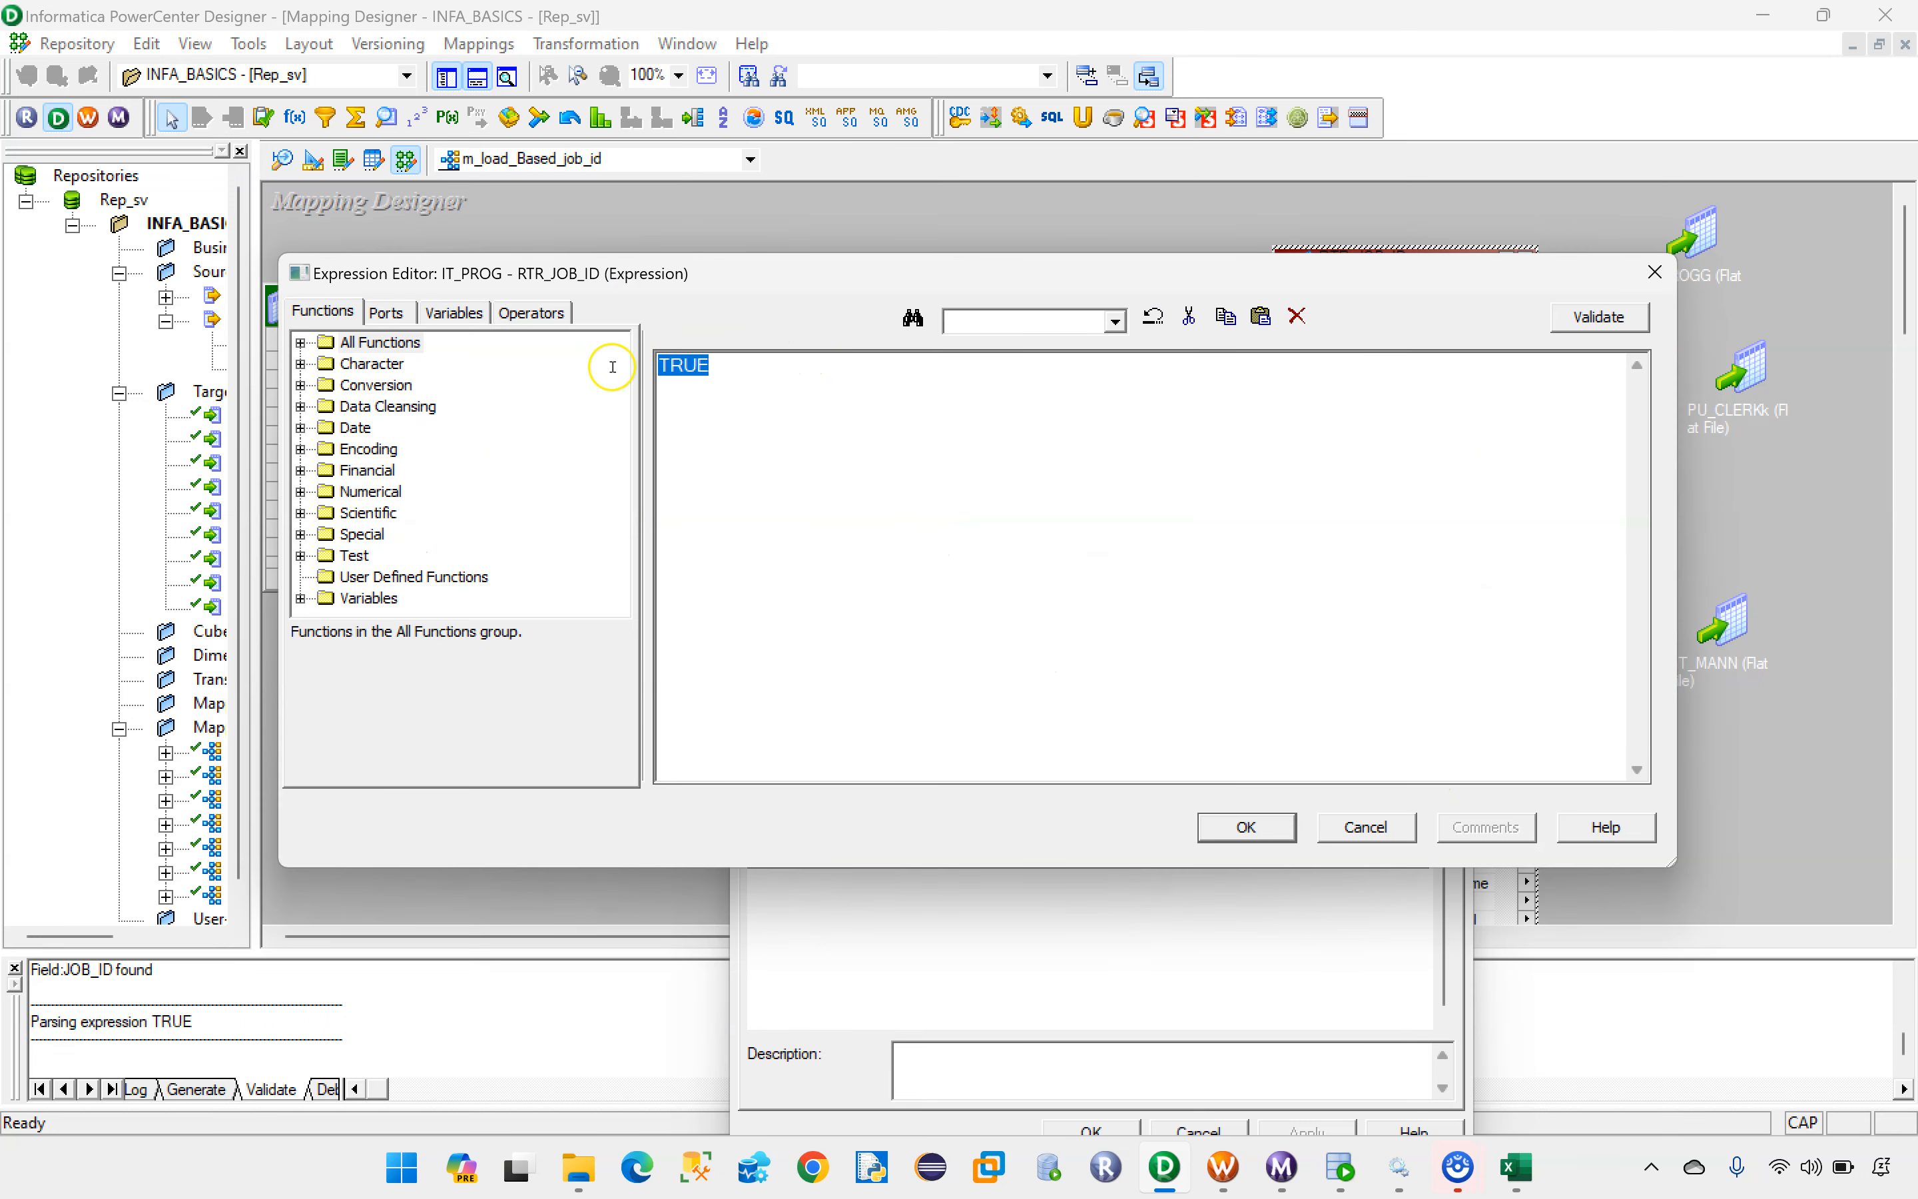
key(BackSpace)
click(387, 312)
double_click(390, 513)
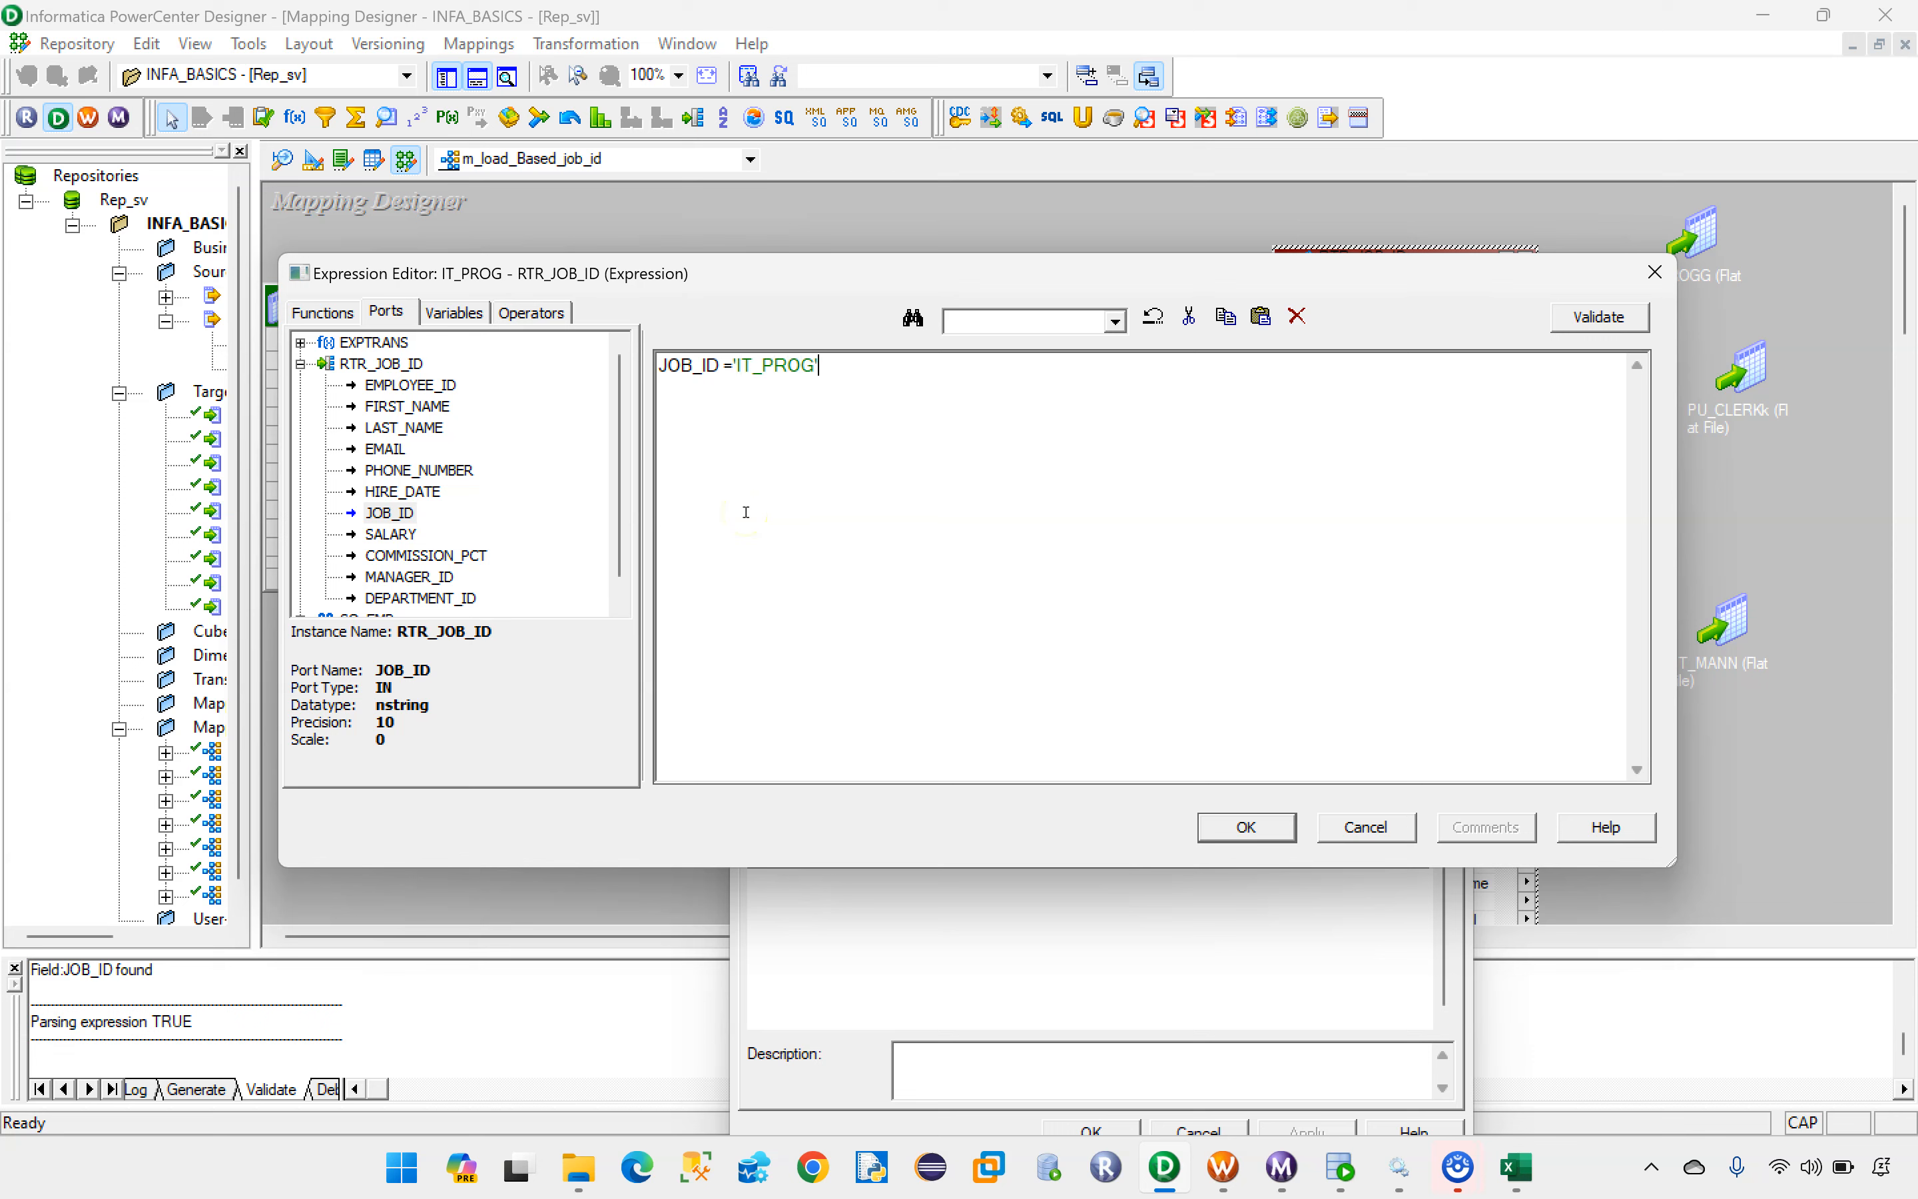
drag(900, 384, 661, 378)
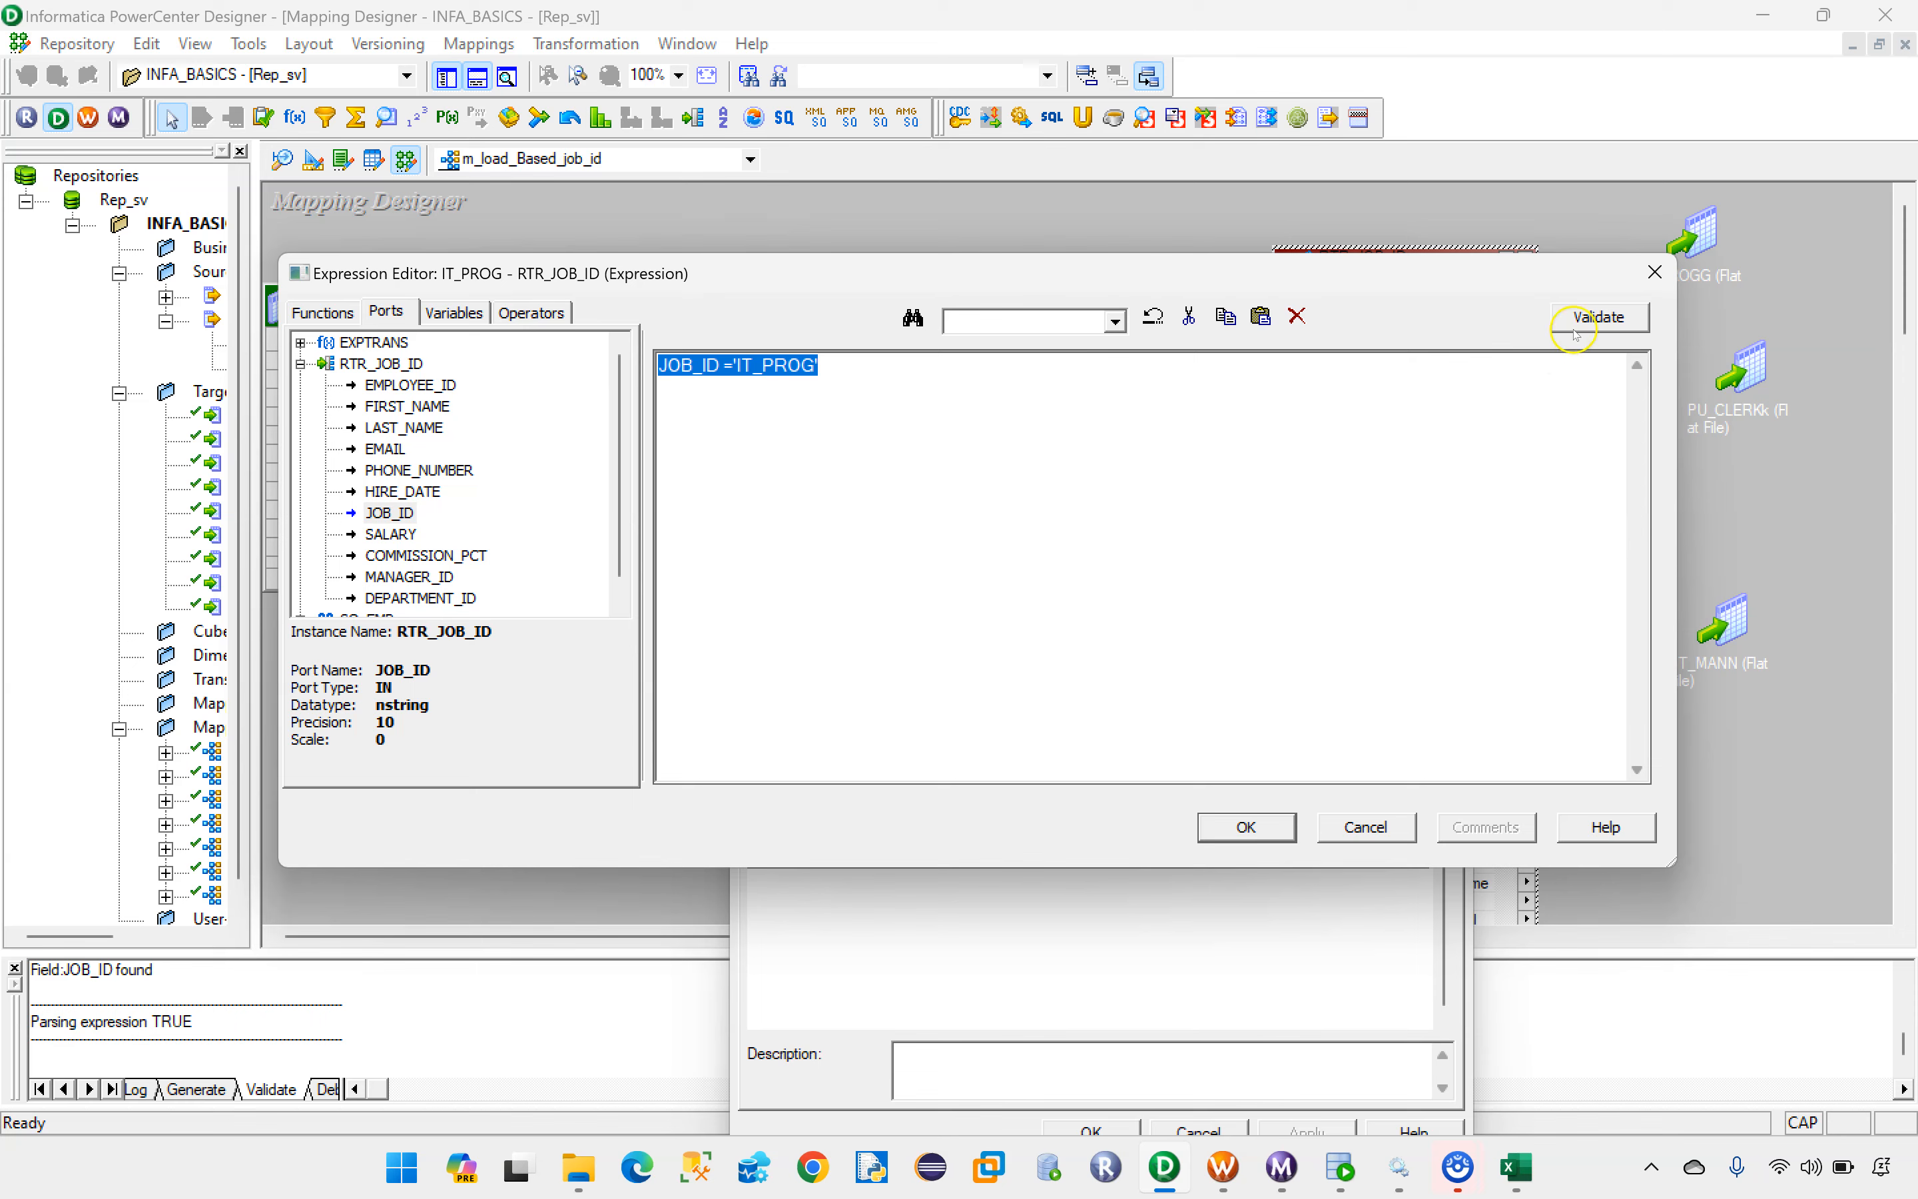
click(1598, 316)
click(1044, 636)
click(1246, 827)
Step: Set the PU_CLERK group's filter condition in RTR_JOB_ID to JOB_ID ='PU_CLERK' and validate the expression
click(1142, 806)
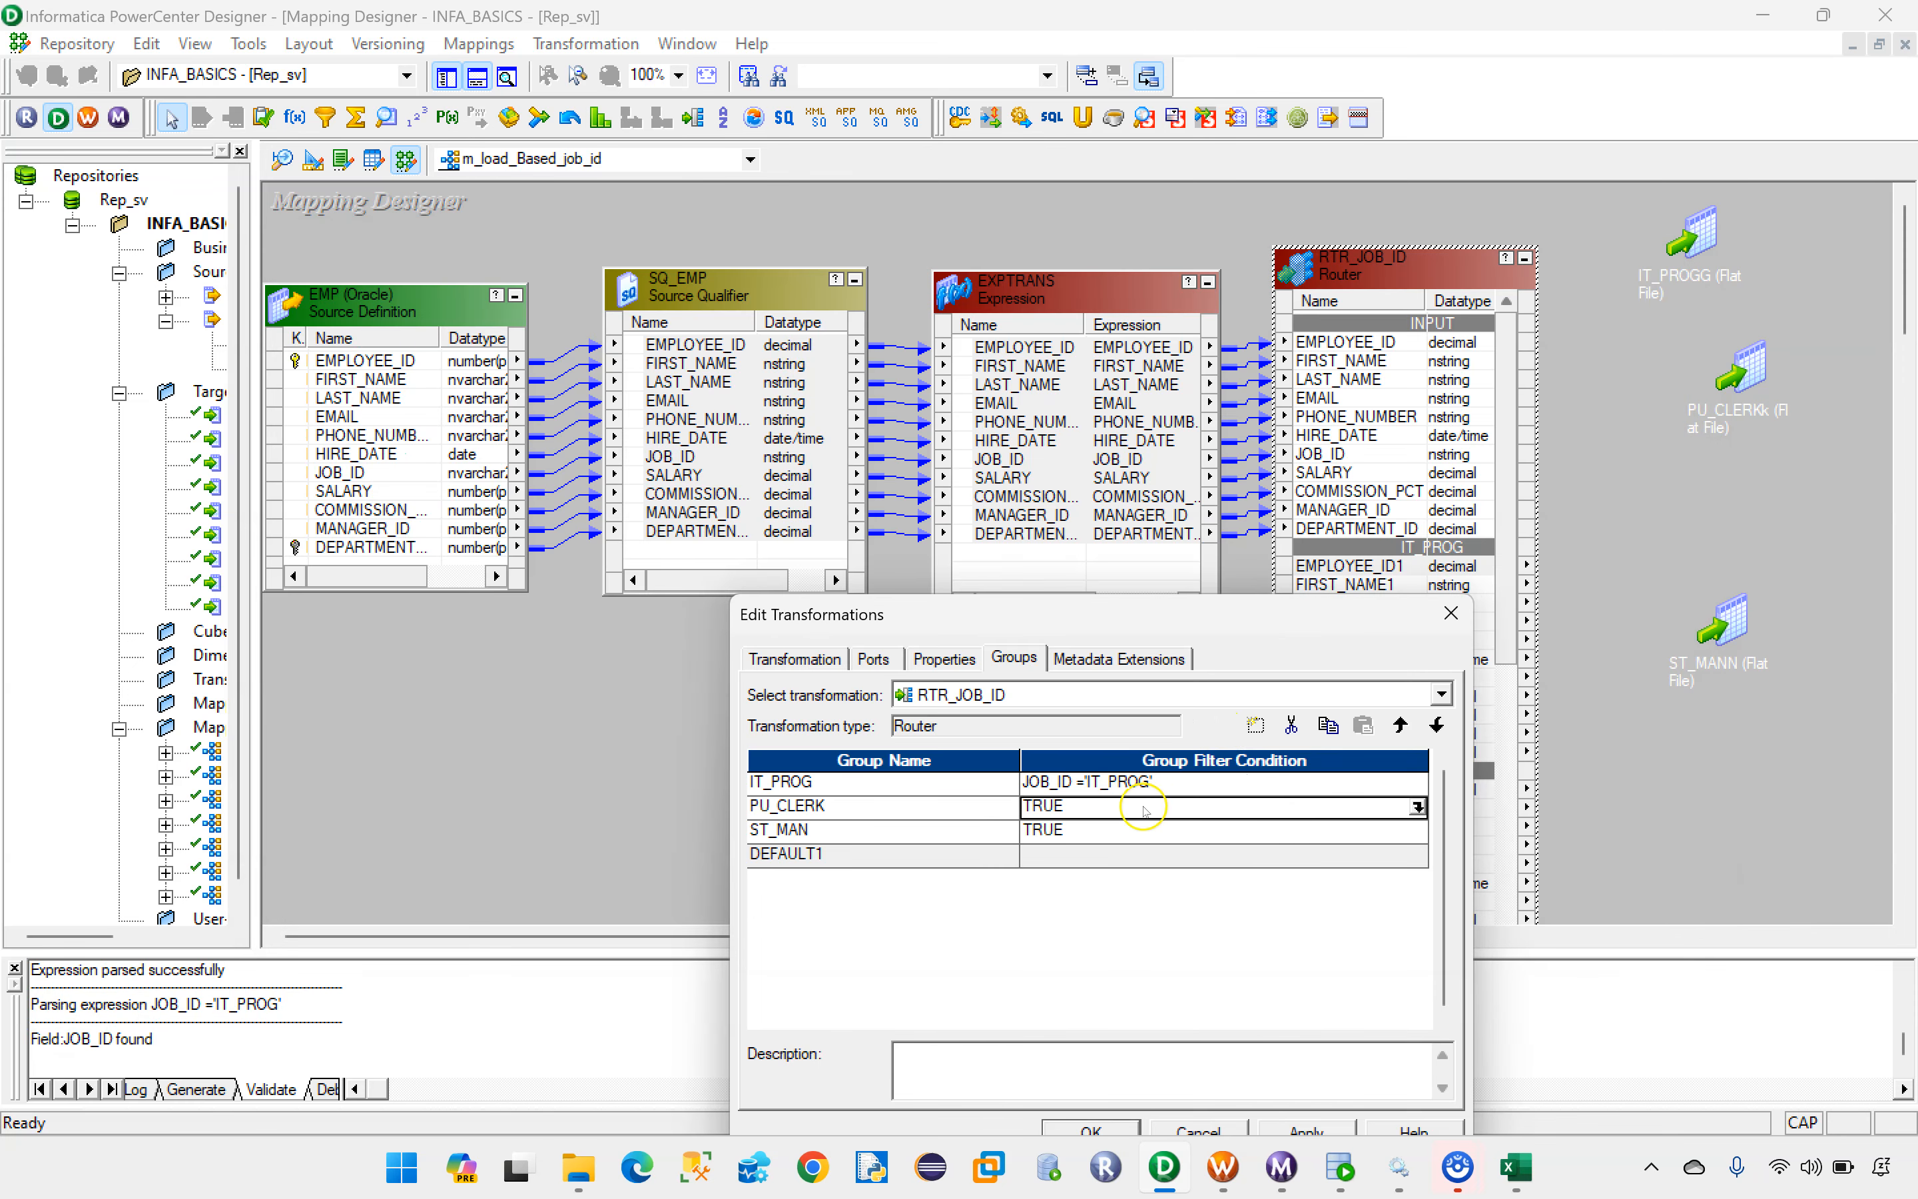
click(1418, 806)
drag(821, 413, 618, 362)
key(Delete)
click(386, 312)
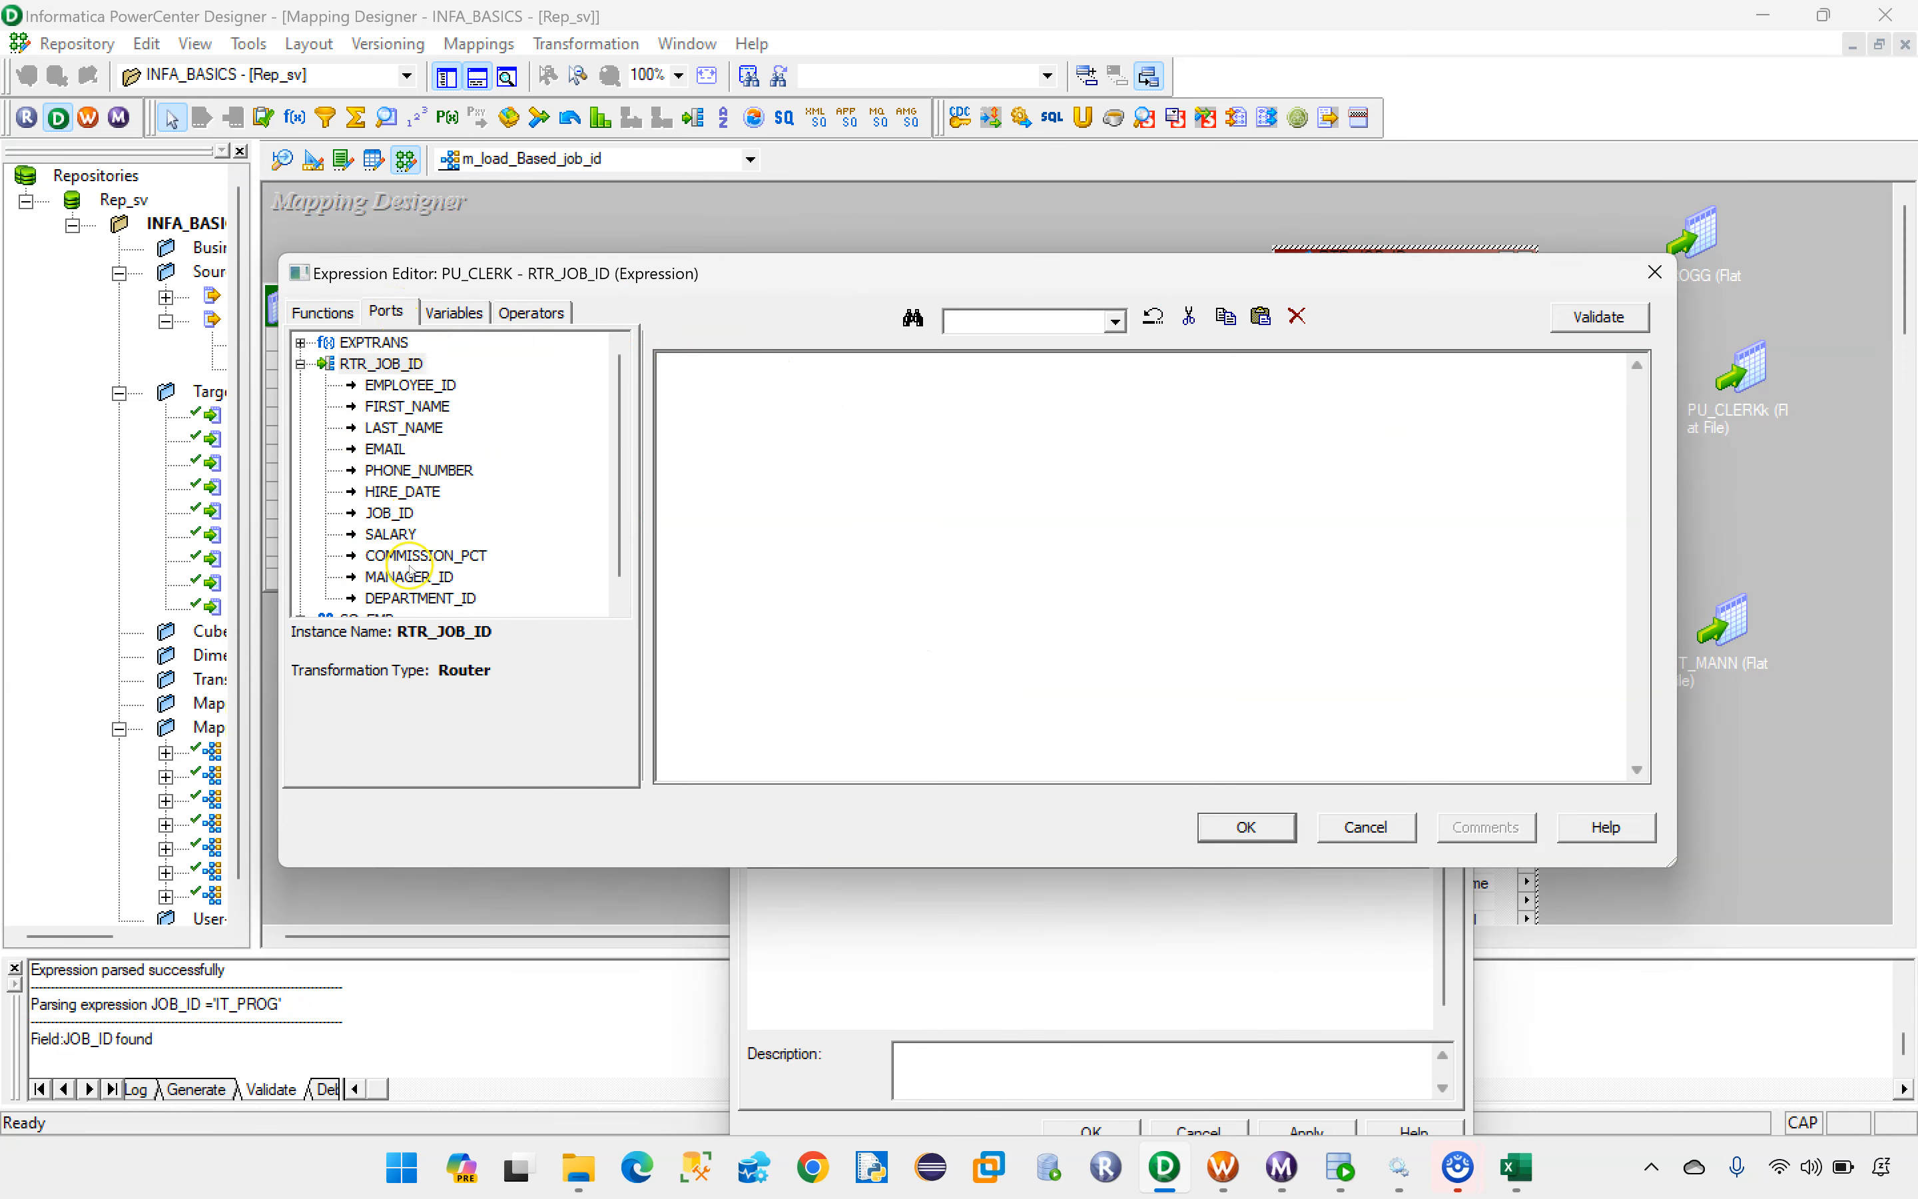
double_click(396, 512)
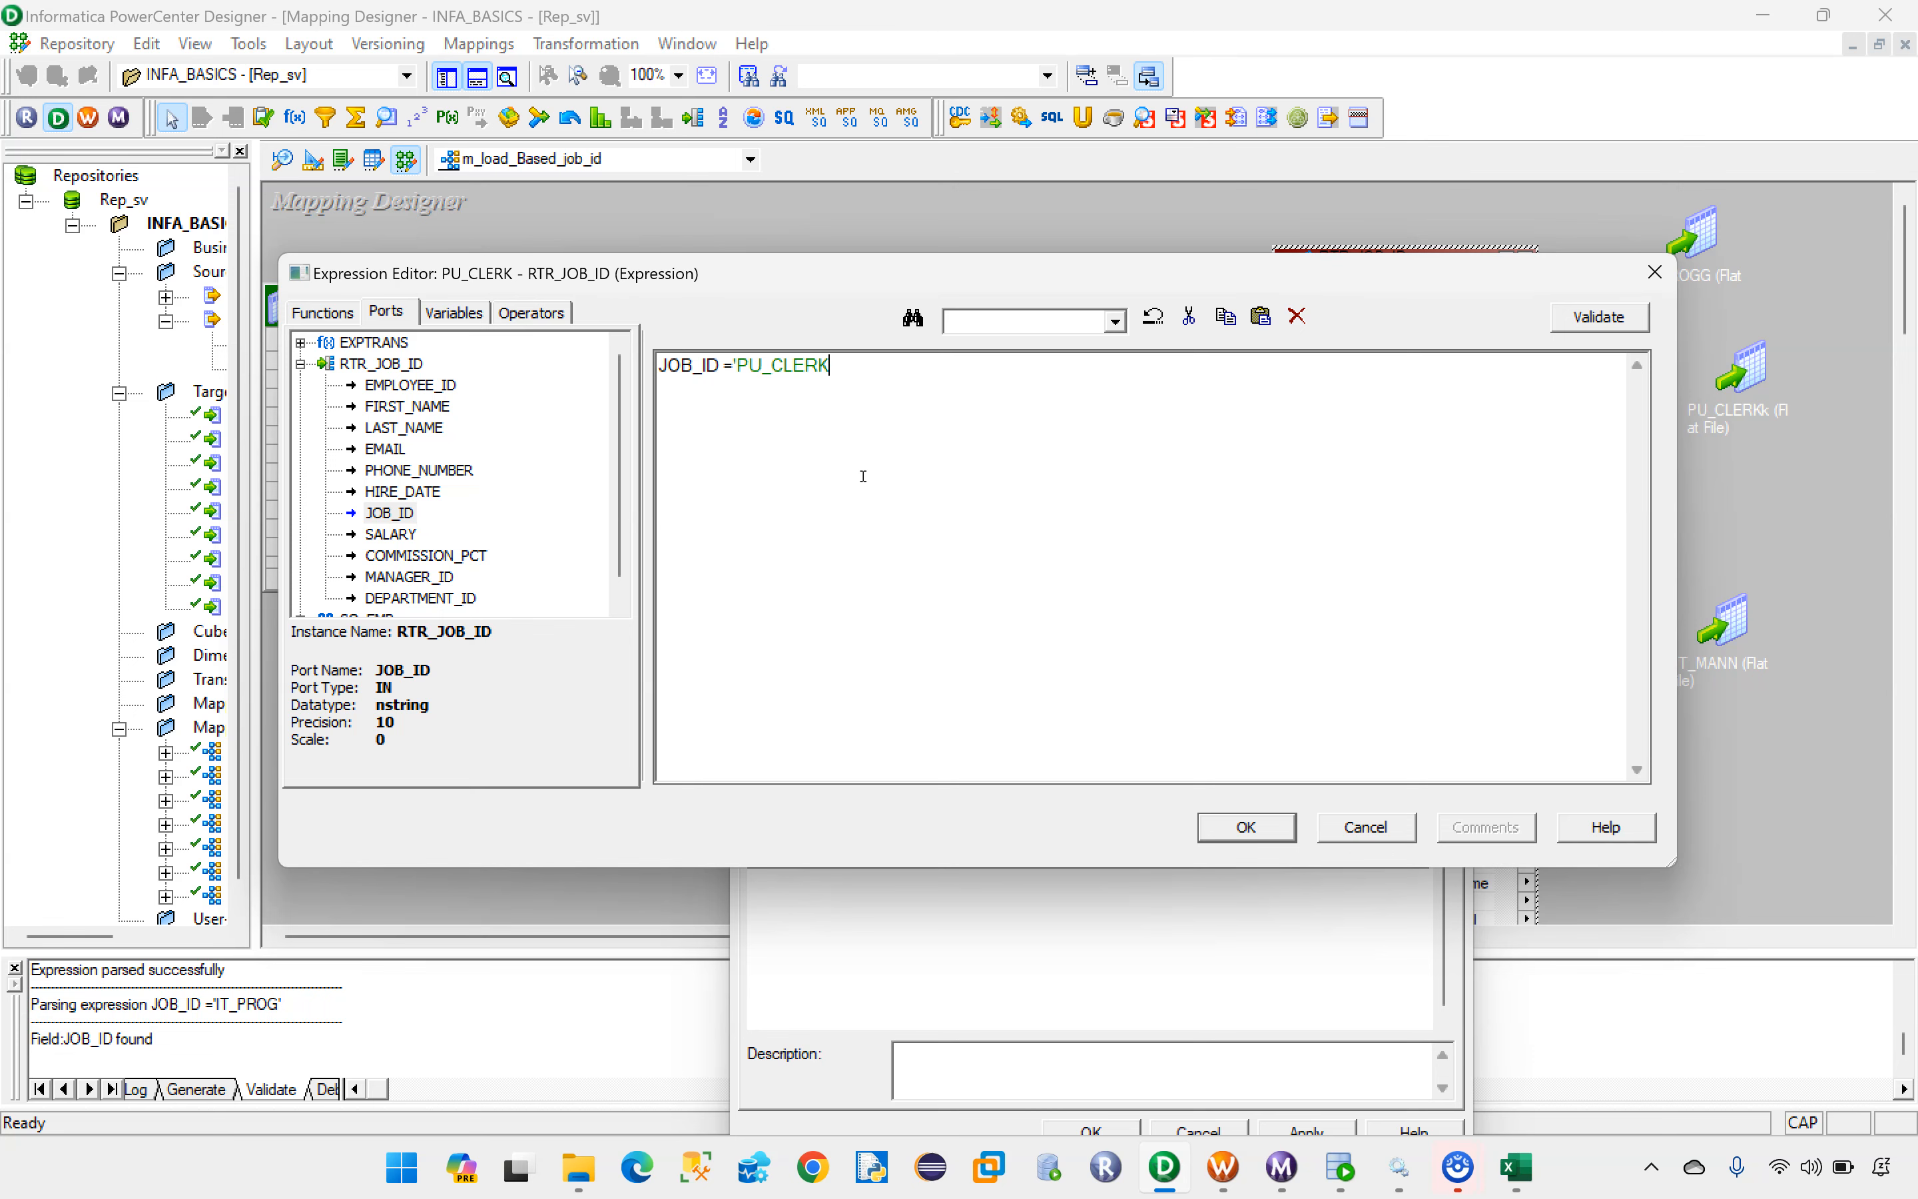
click(1573, 319)
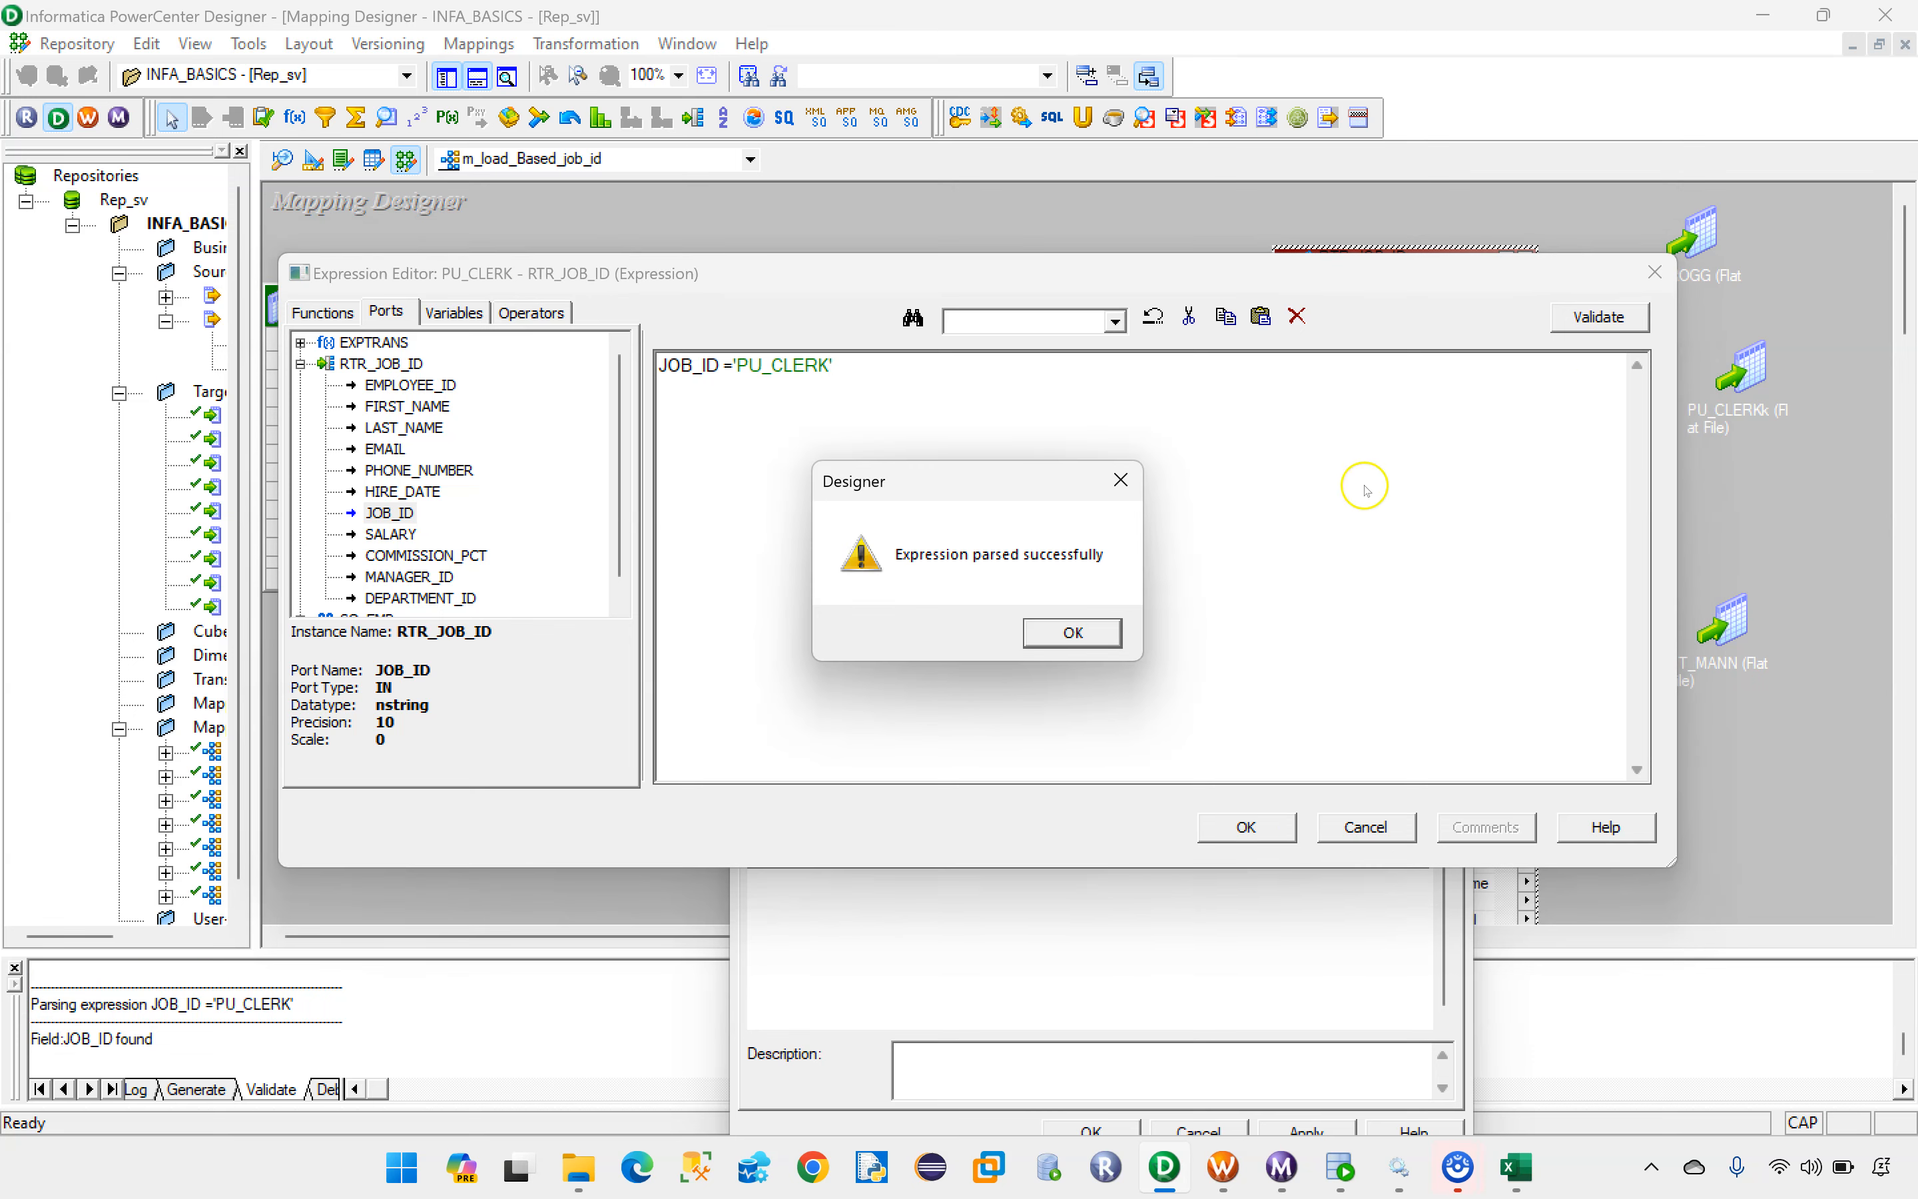
click(1054, 629)
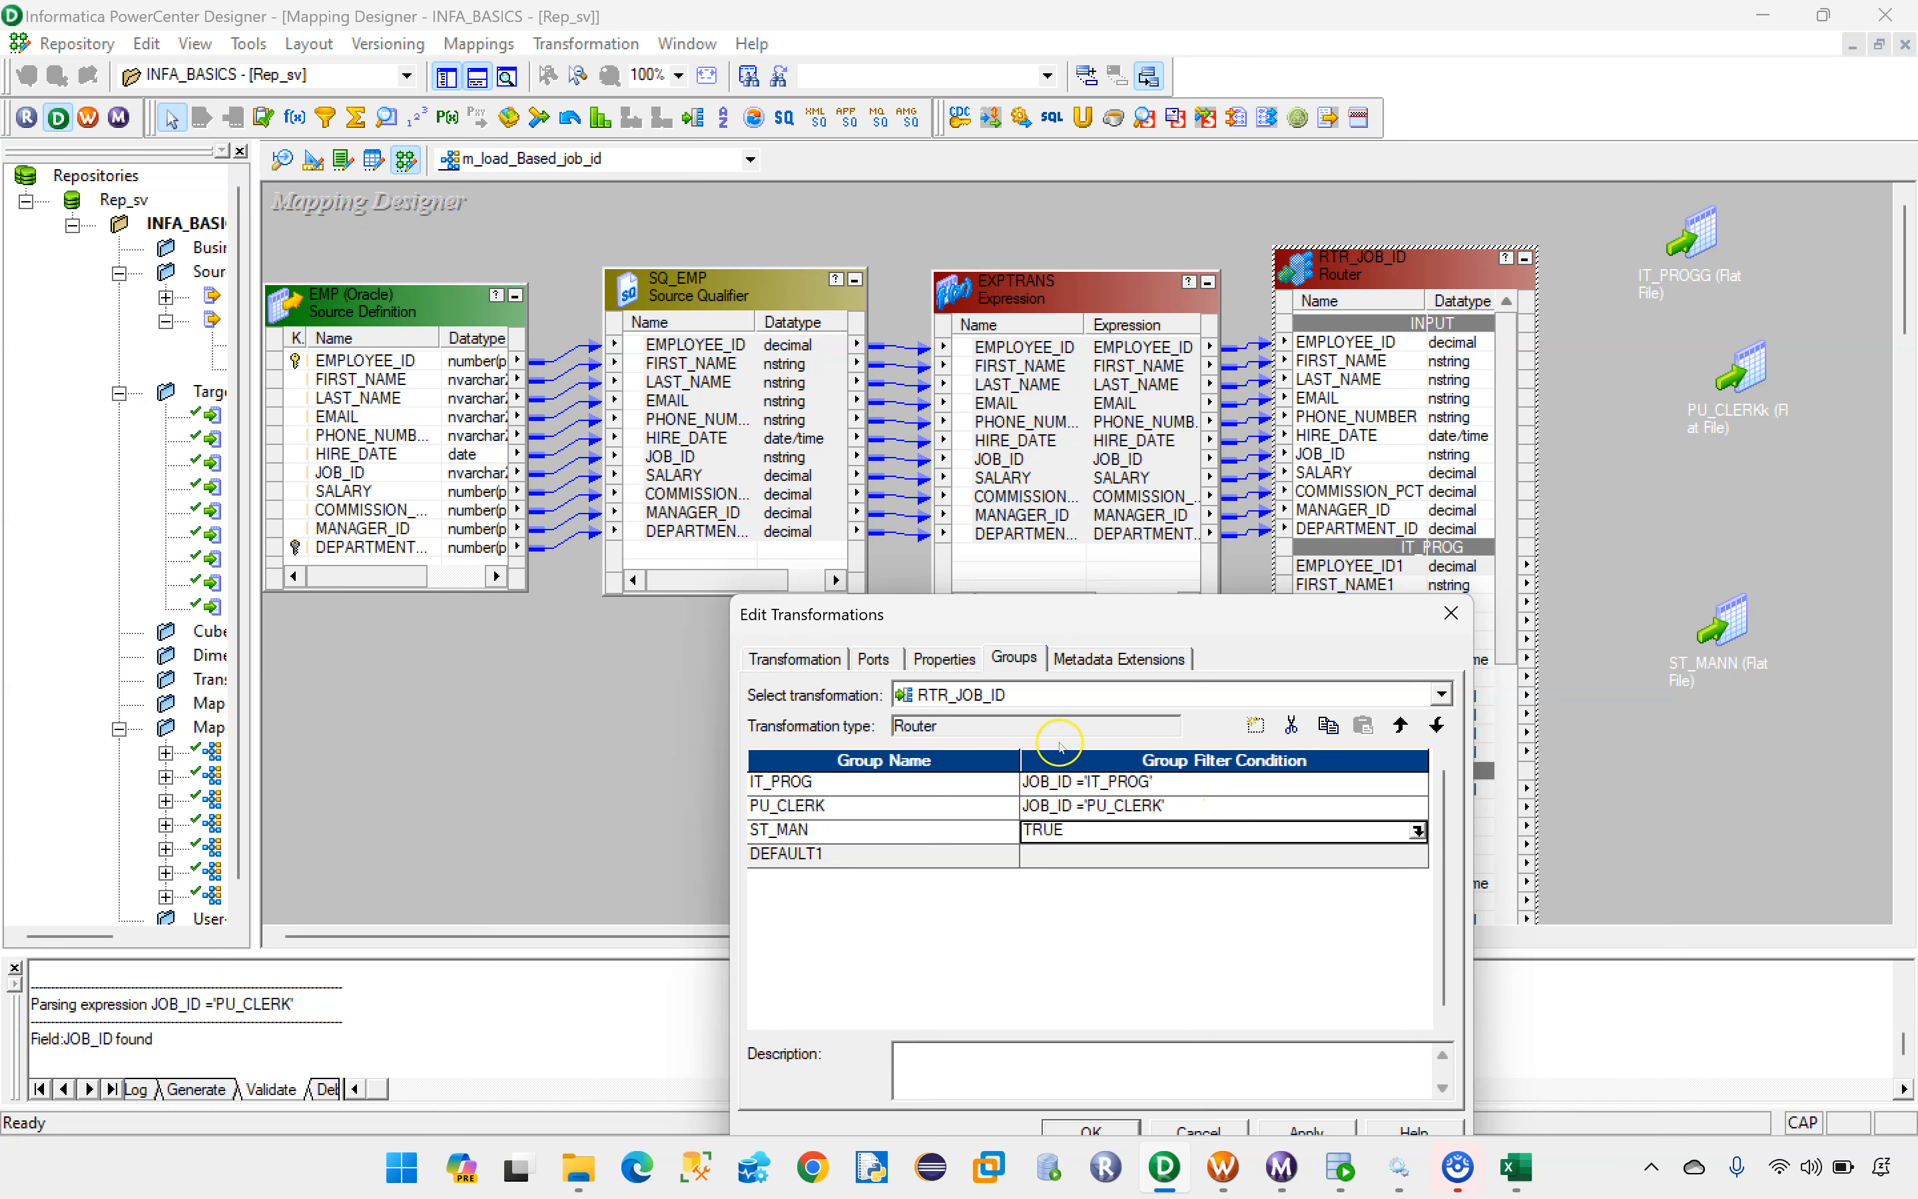
Step: Set the ST_MAN group's filter condition to JOB_ID ='ST_MAN', validate it and accept the router's group changes
click(1417, 831)
key(ctrl+a)
key(Delete)
click(386, 311)
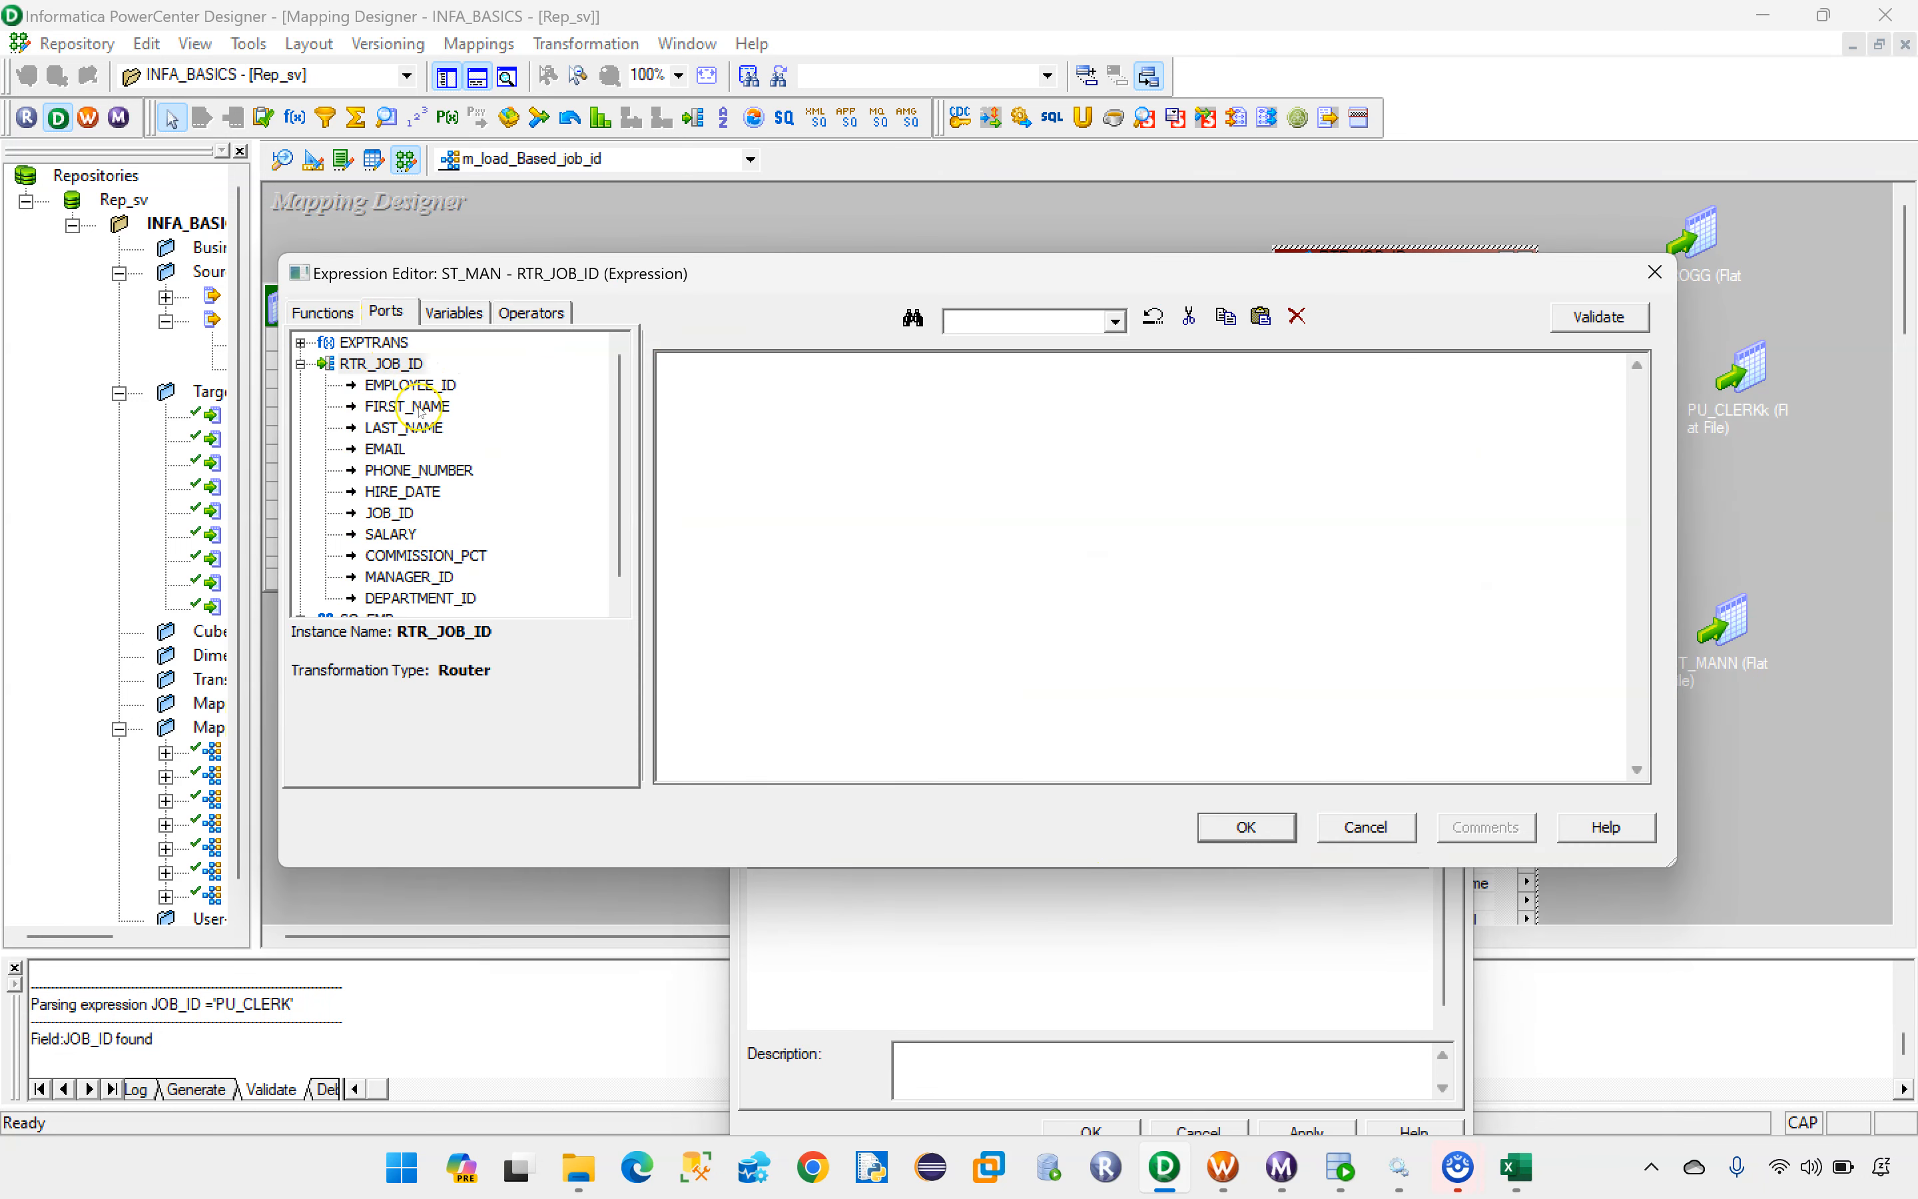
double_click(400, 516)
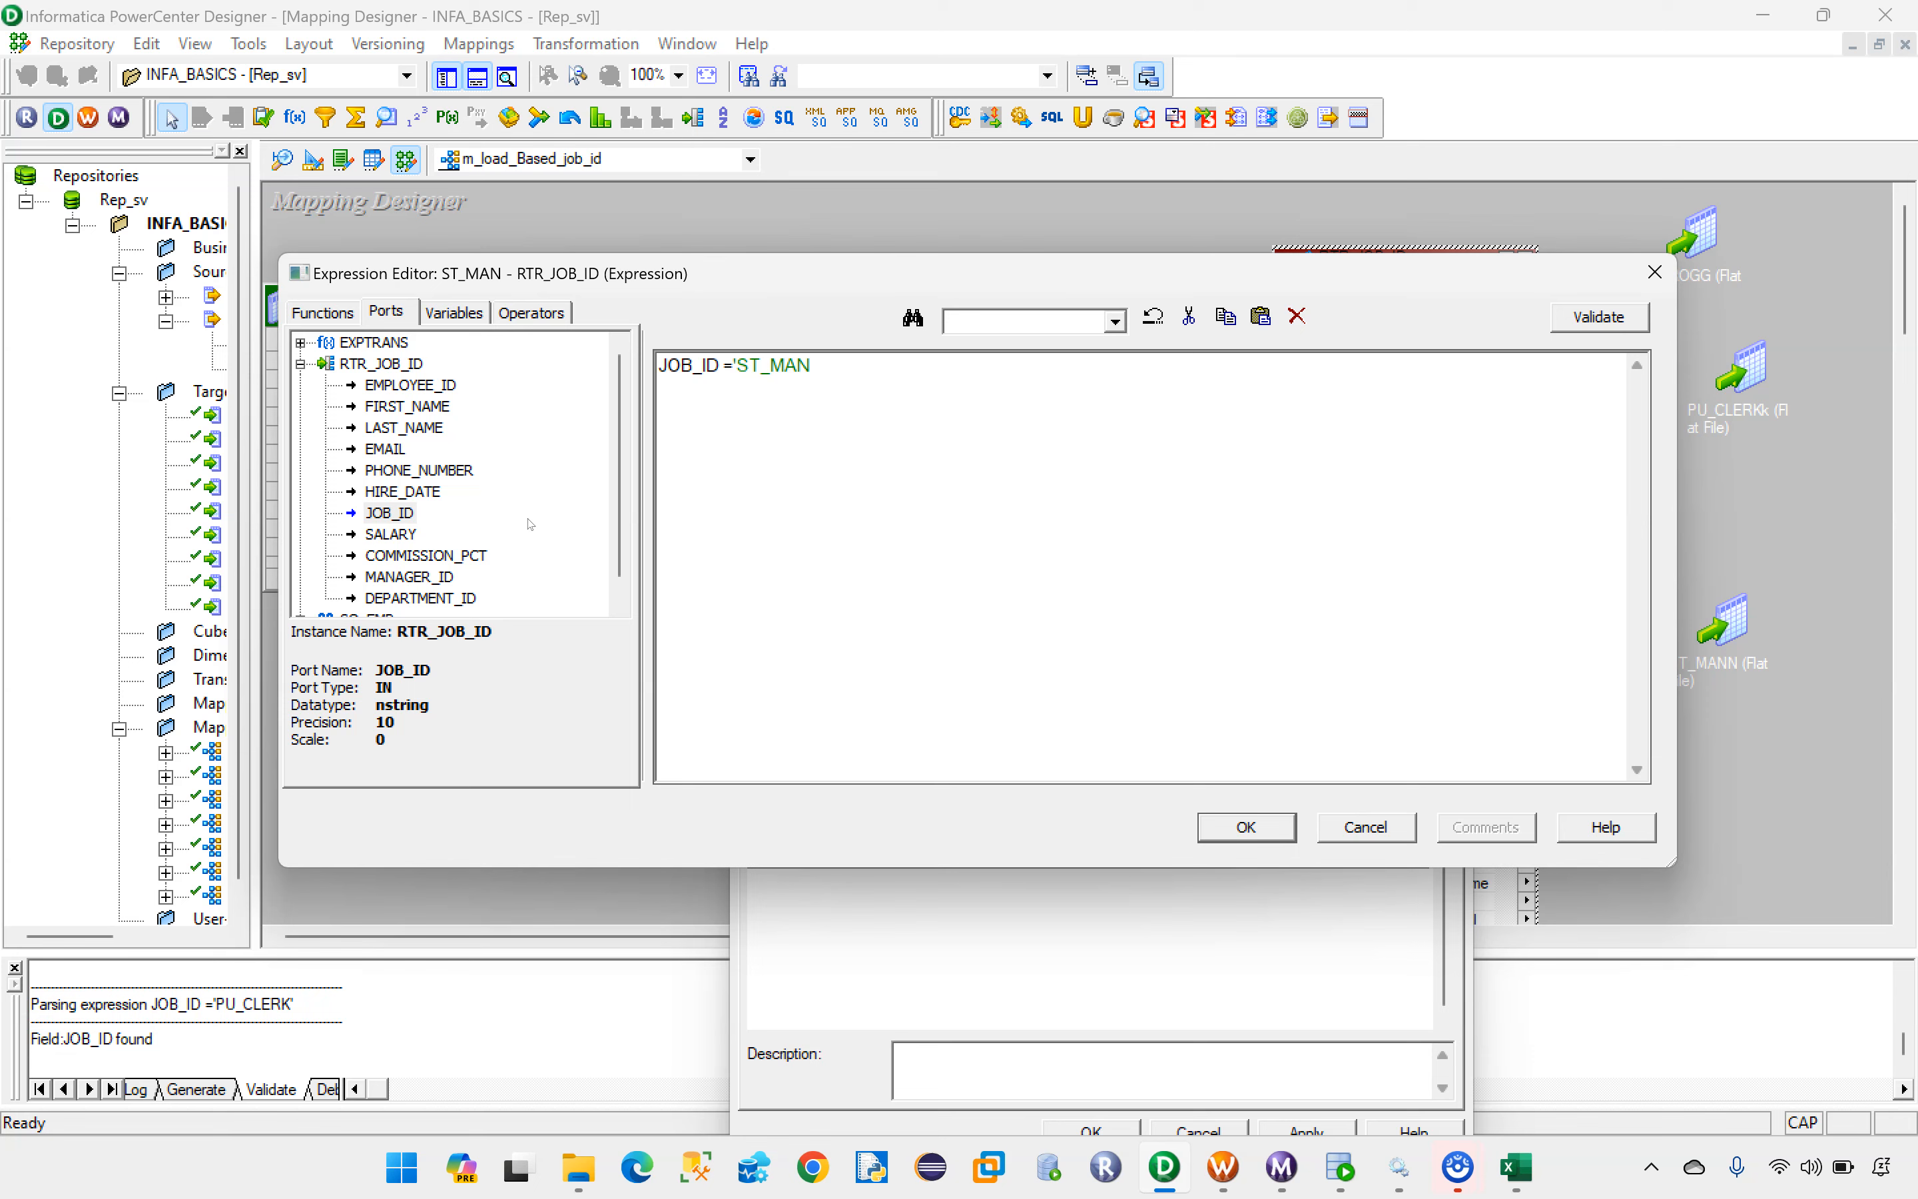
drag(901, 391, 668, 372)
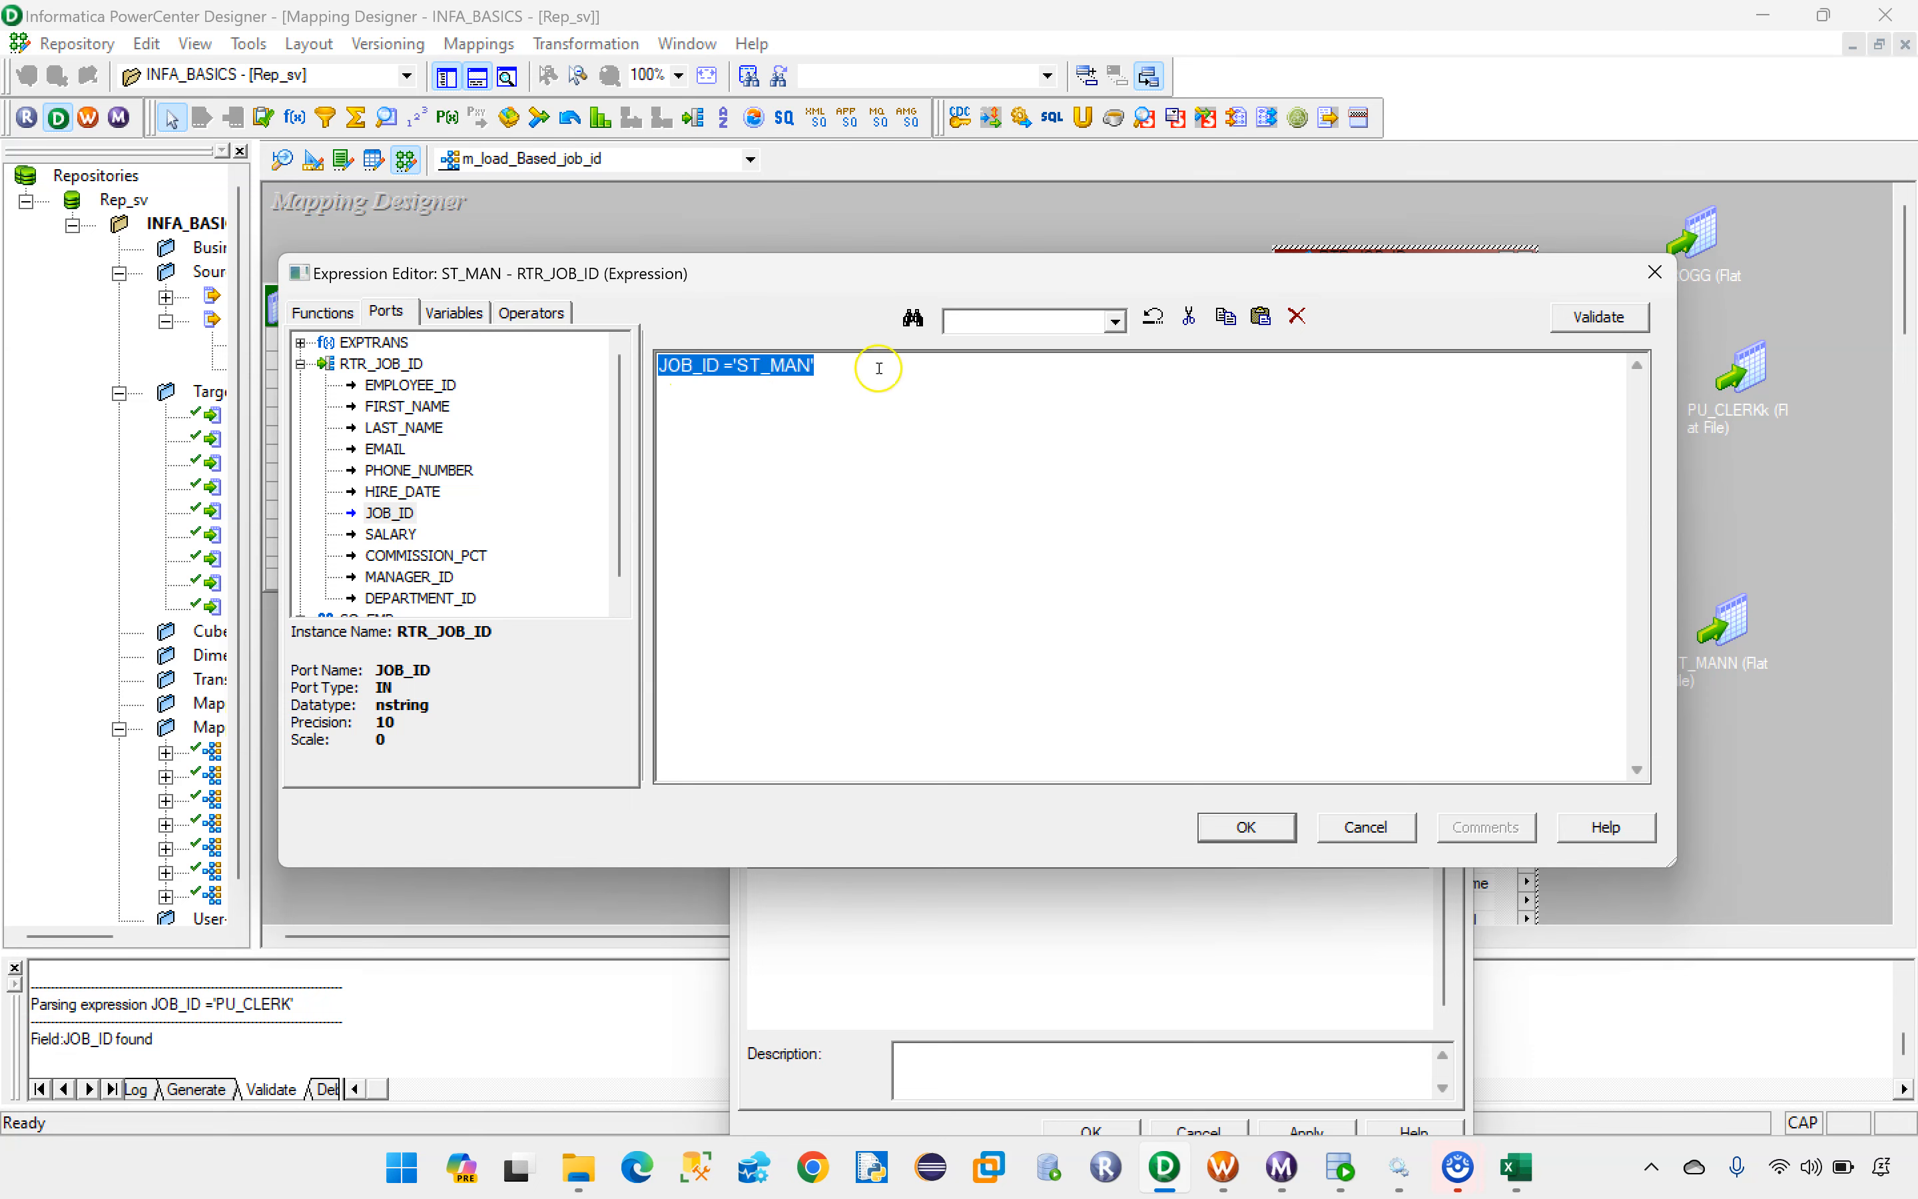
click(1597, 319)
click(1071, 632)
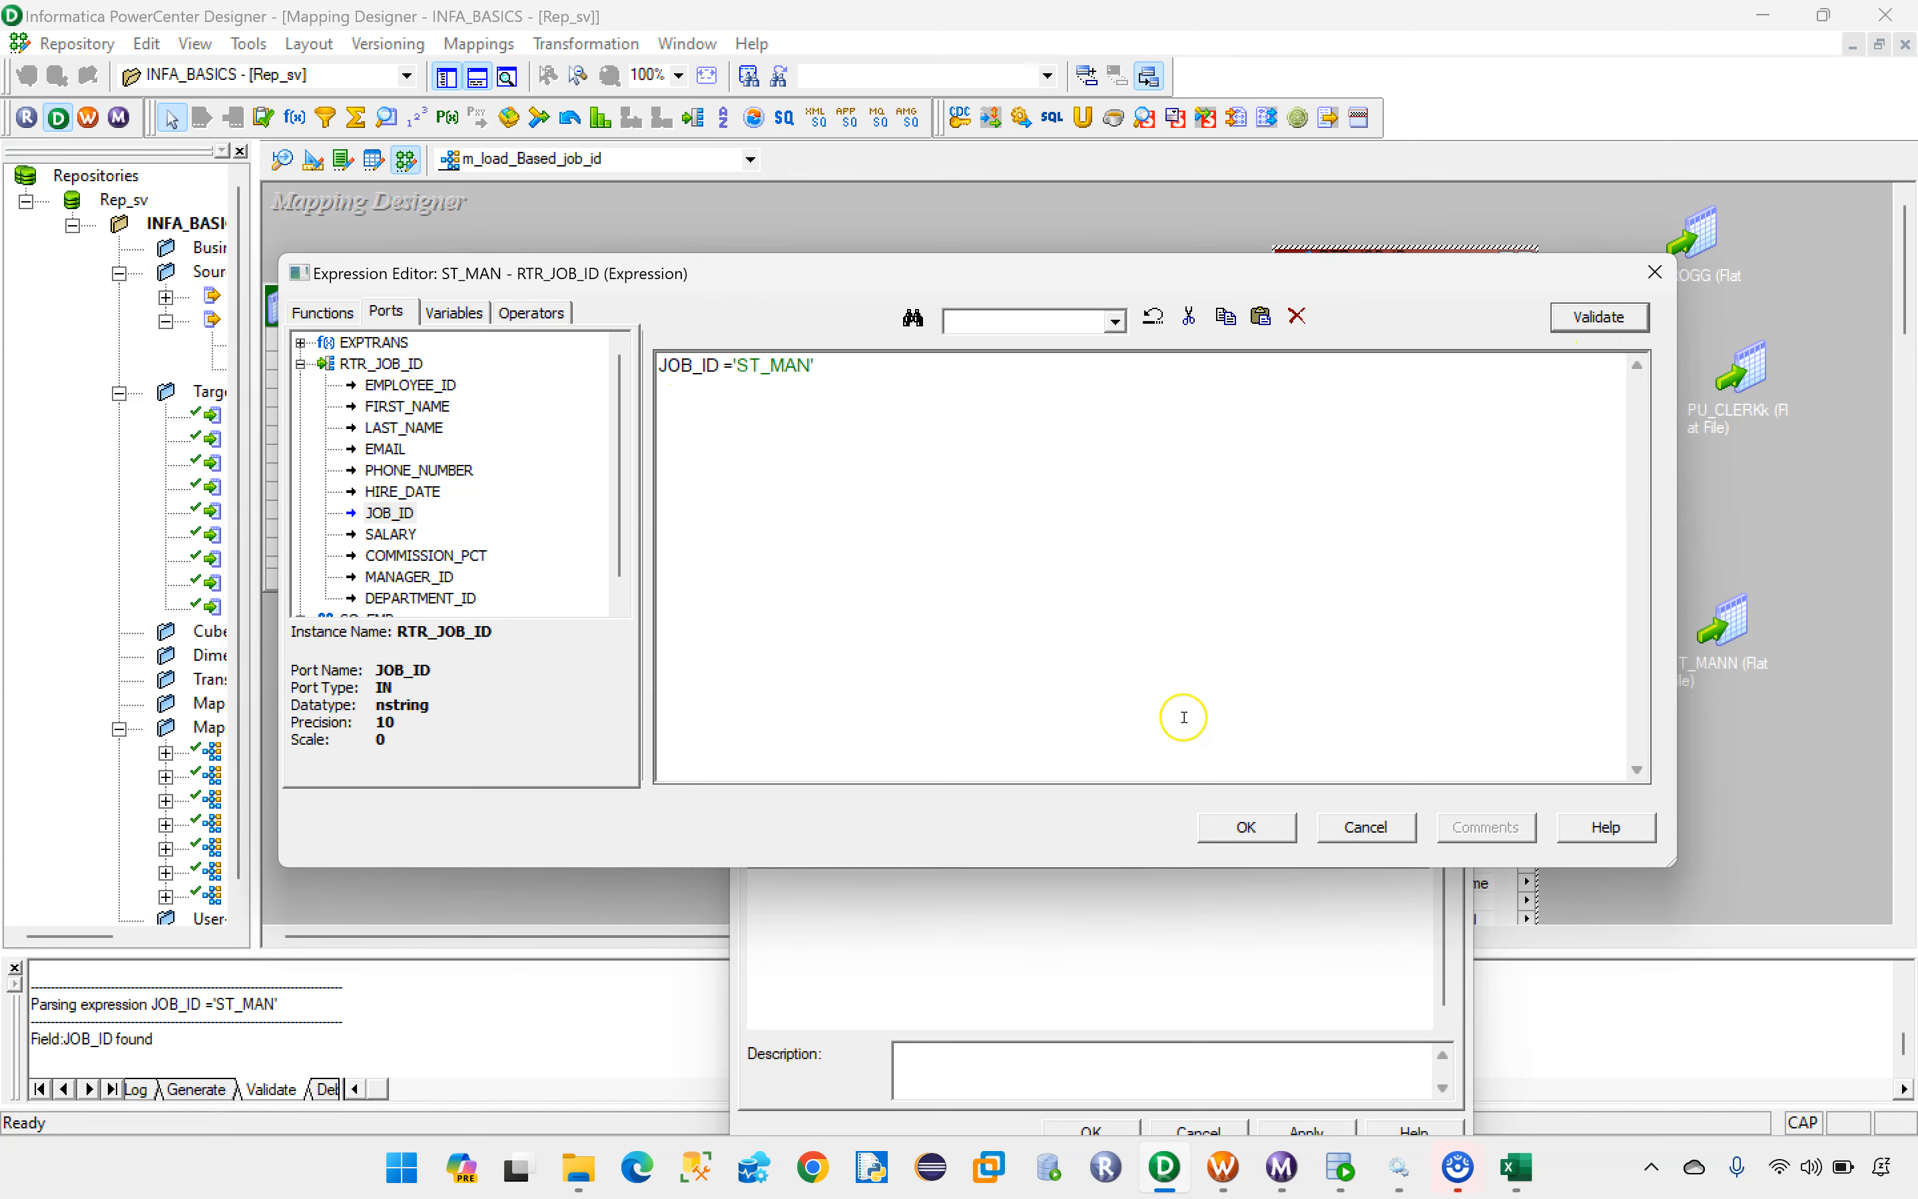
click(1268, 829)
click(1158, 853)
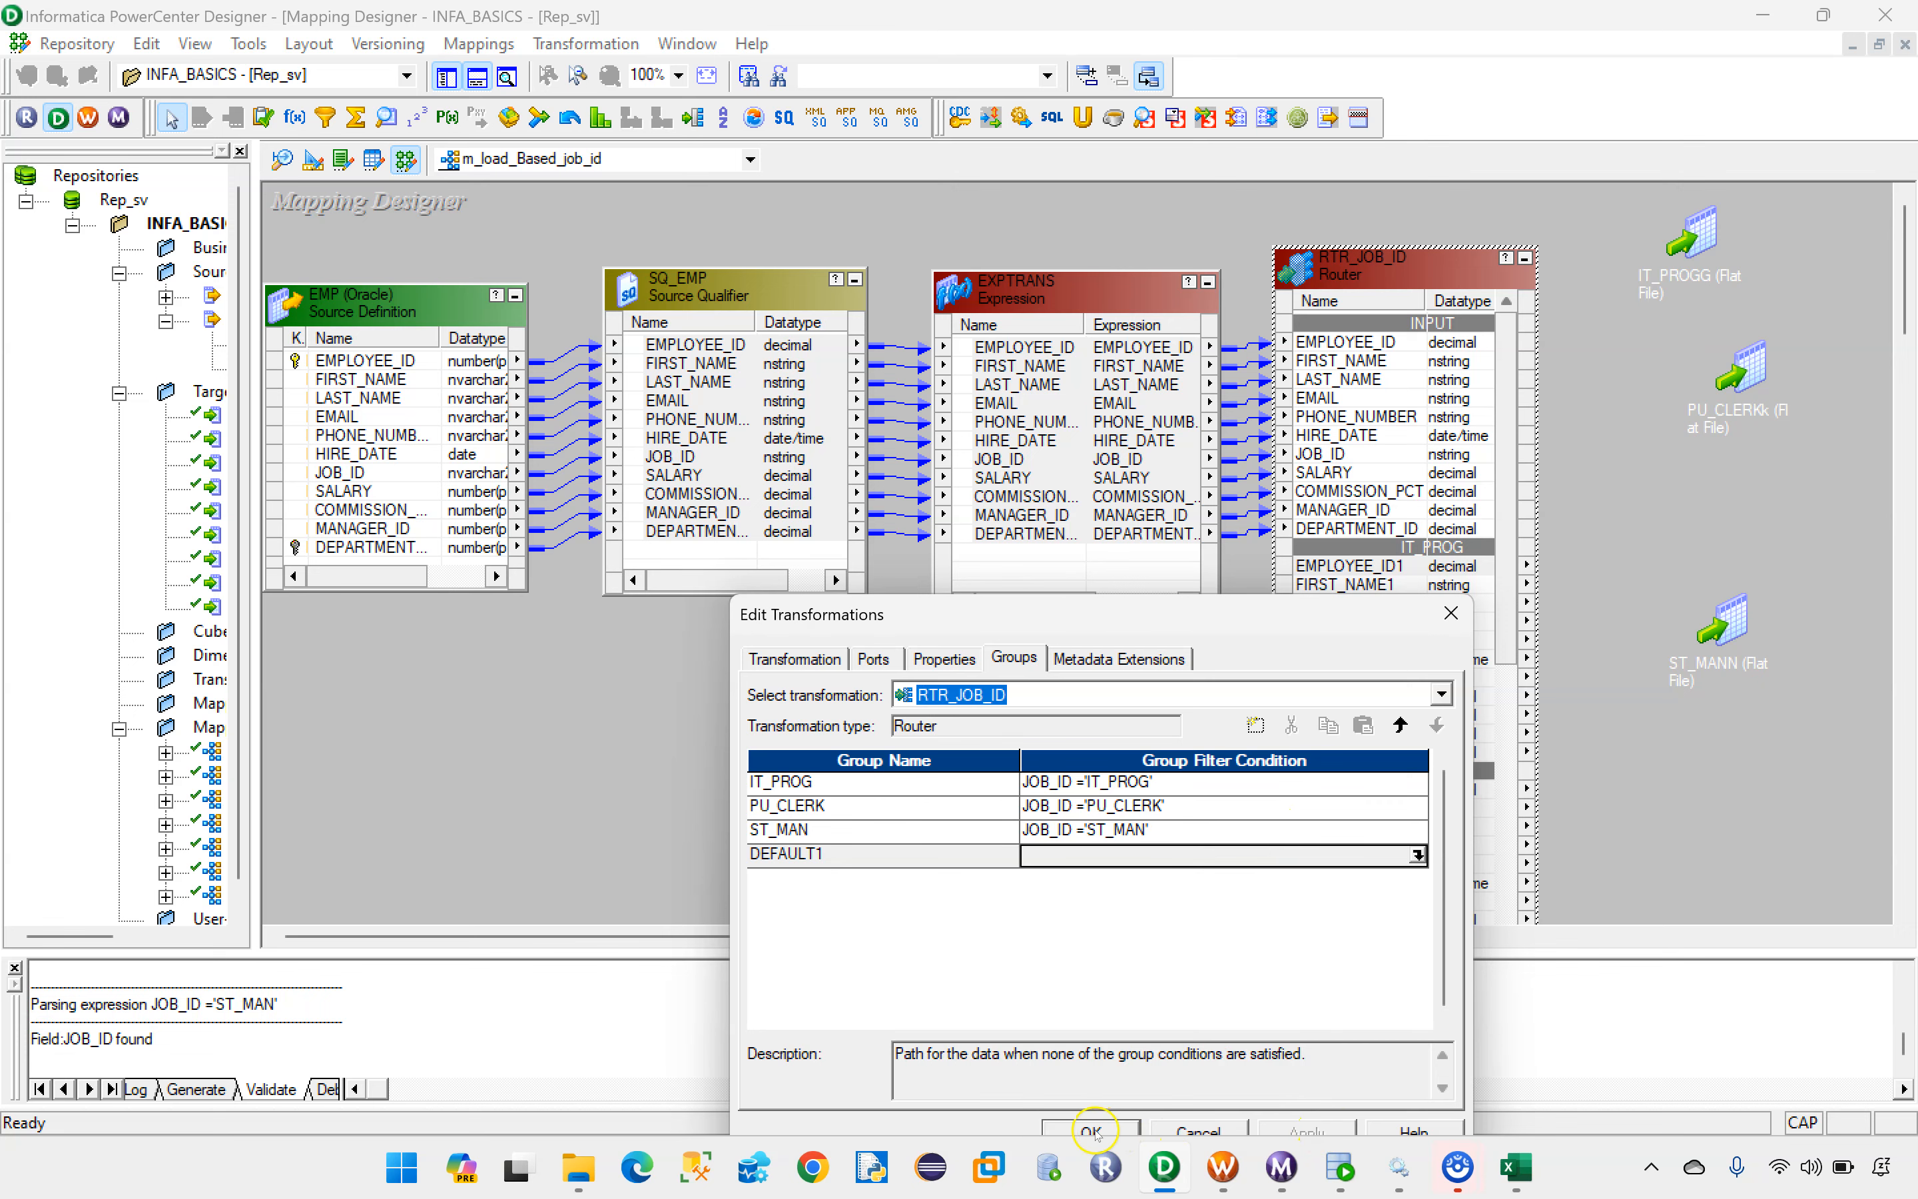
click(1092, 1130)
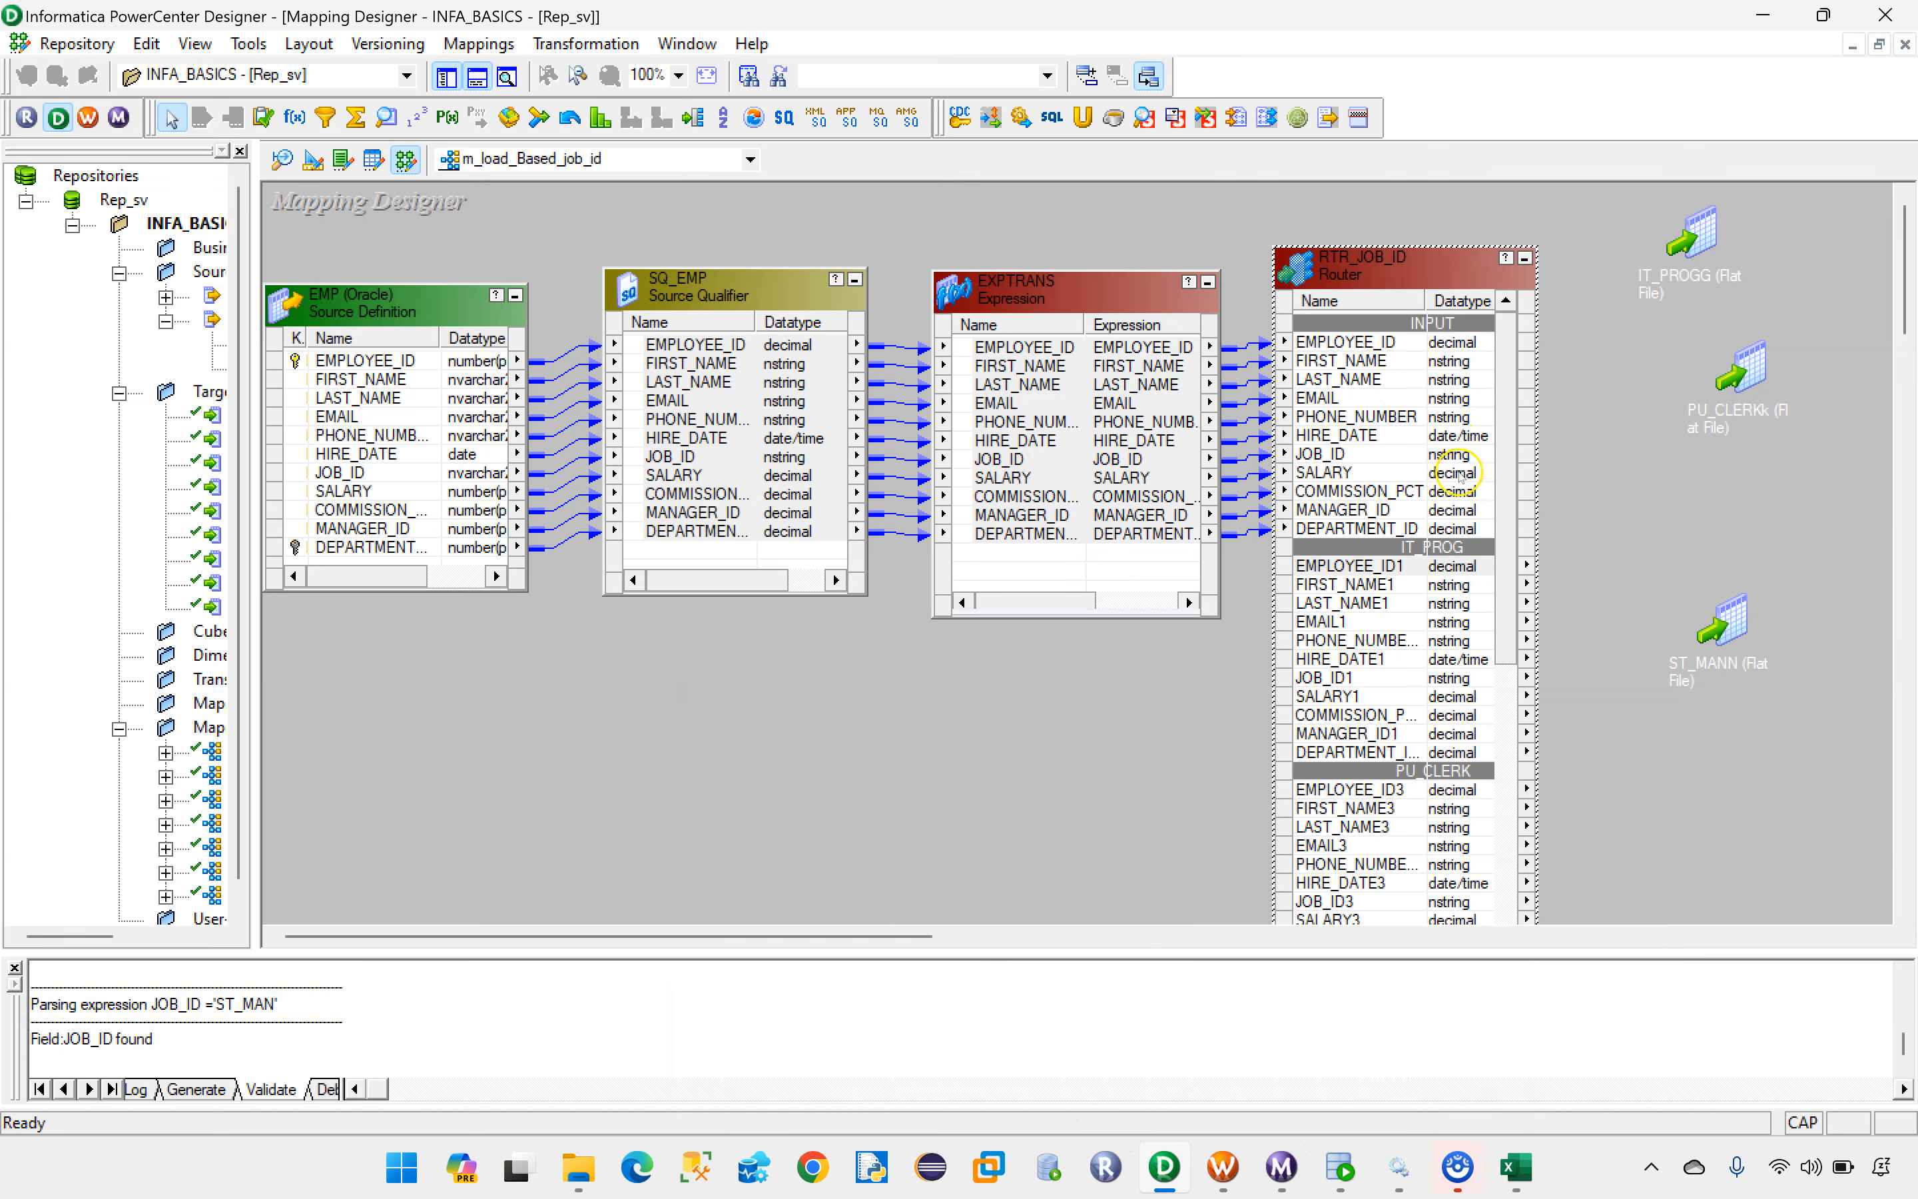
Step: Expand the IT_PROGG target beside the router, link all IT_PROG group ports to it, and collapse it to an icon
scroll(1461, 474, down, 3)
double_click(1692, 233)
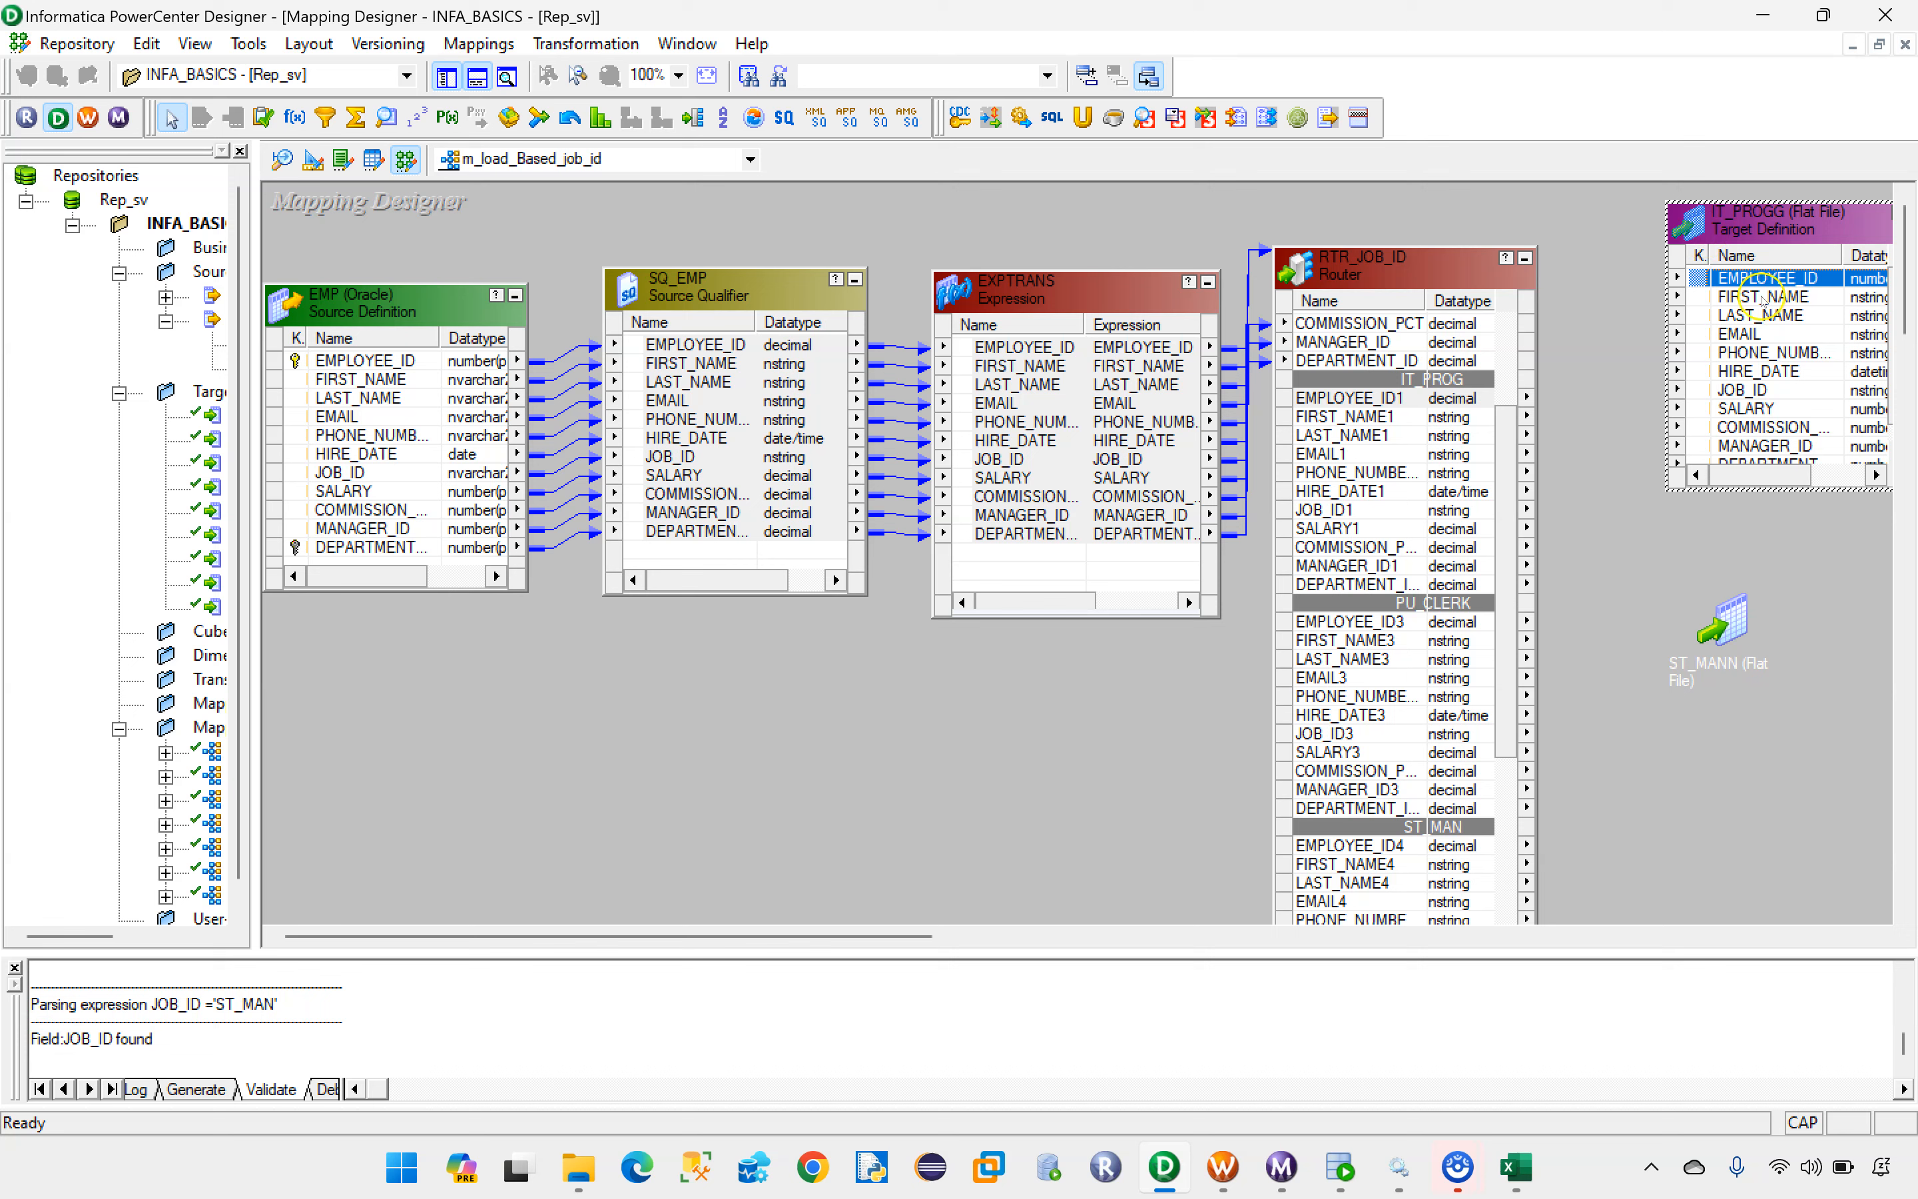
drag(1770, 230, 1697, 278)
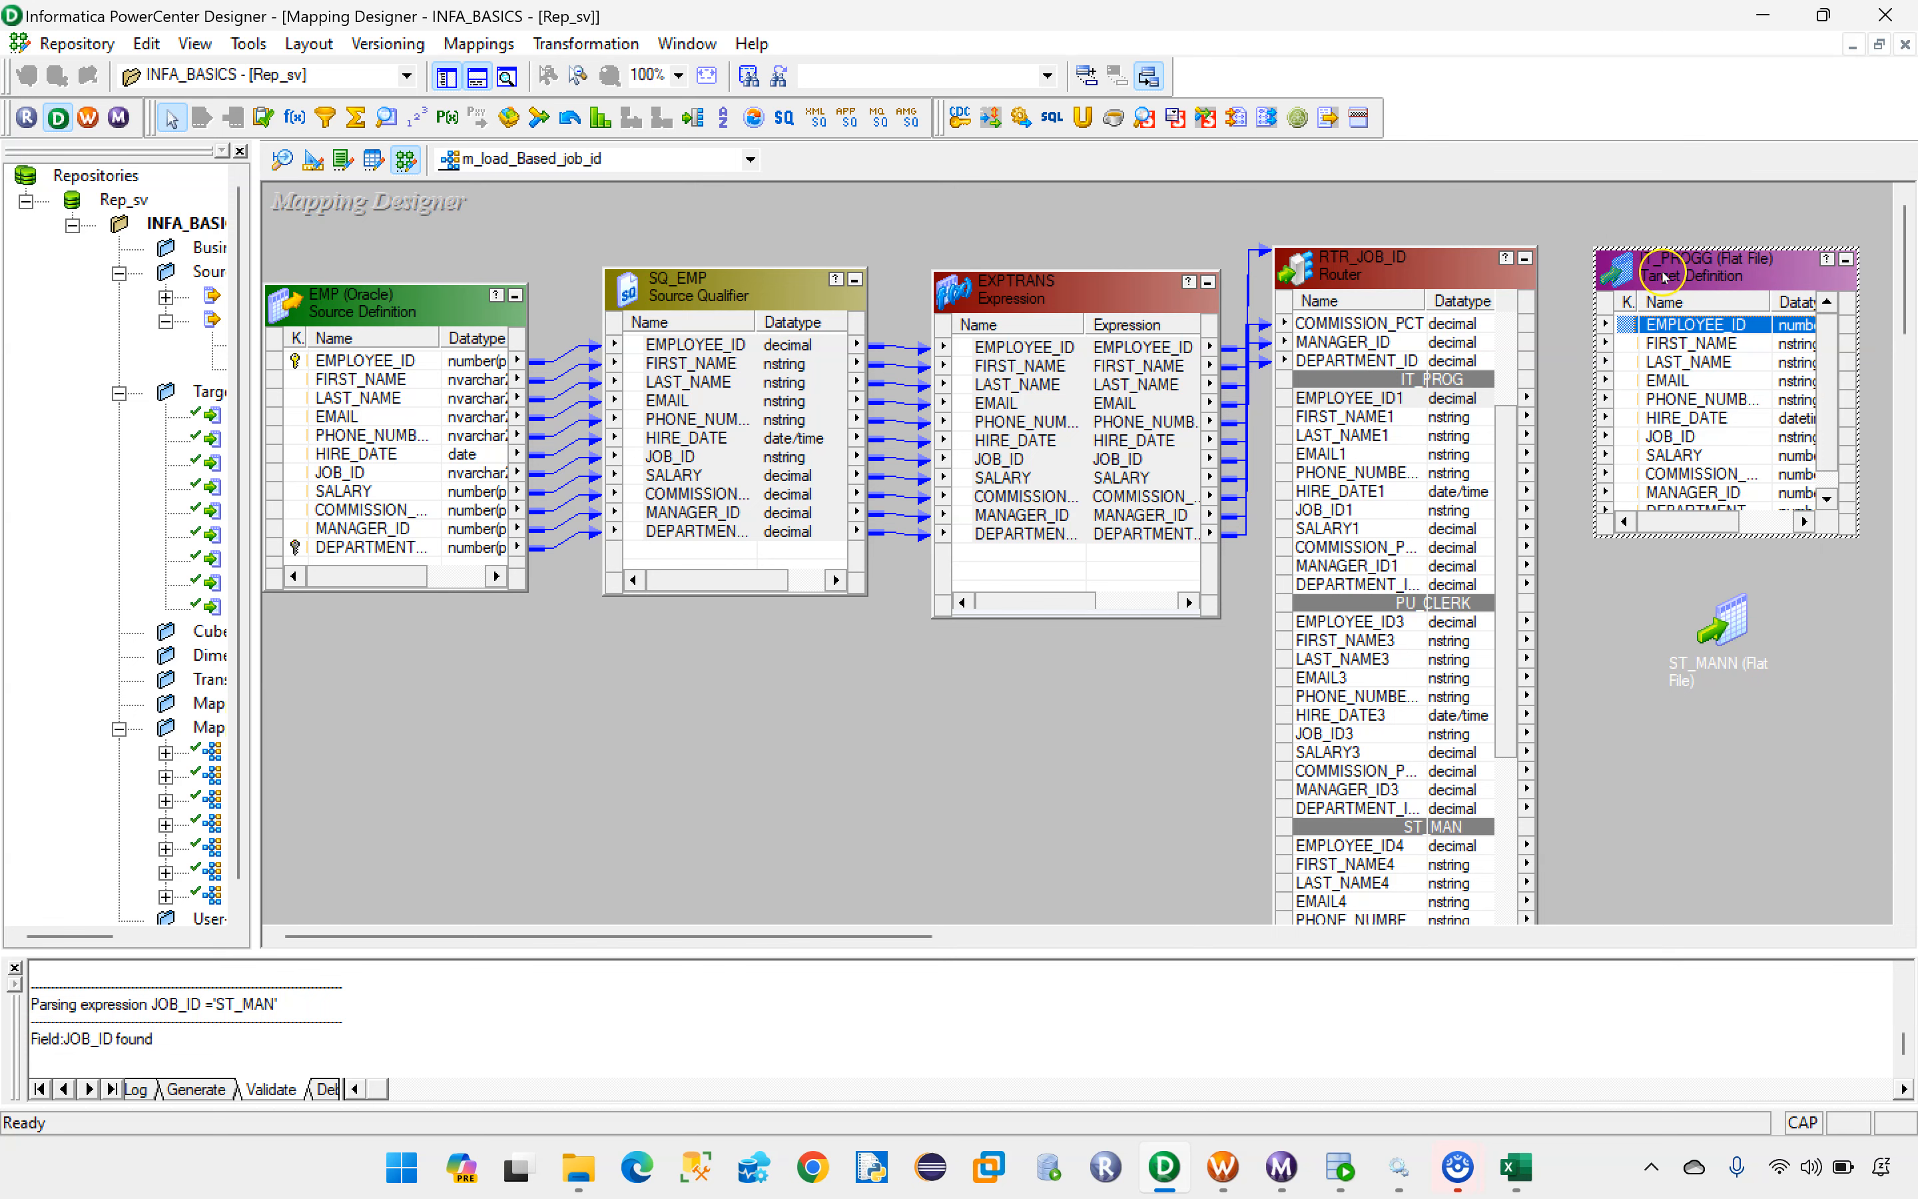
click(1351, 399)
shift+click(1339, 584)
drag(1339, 584, 1645, 379)
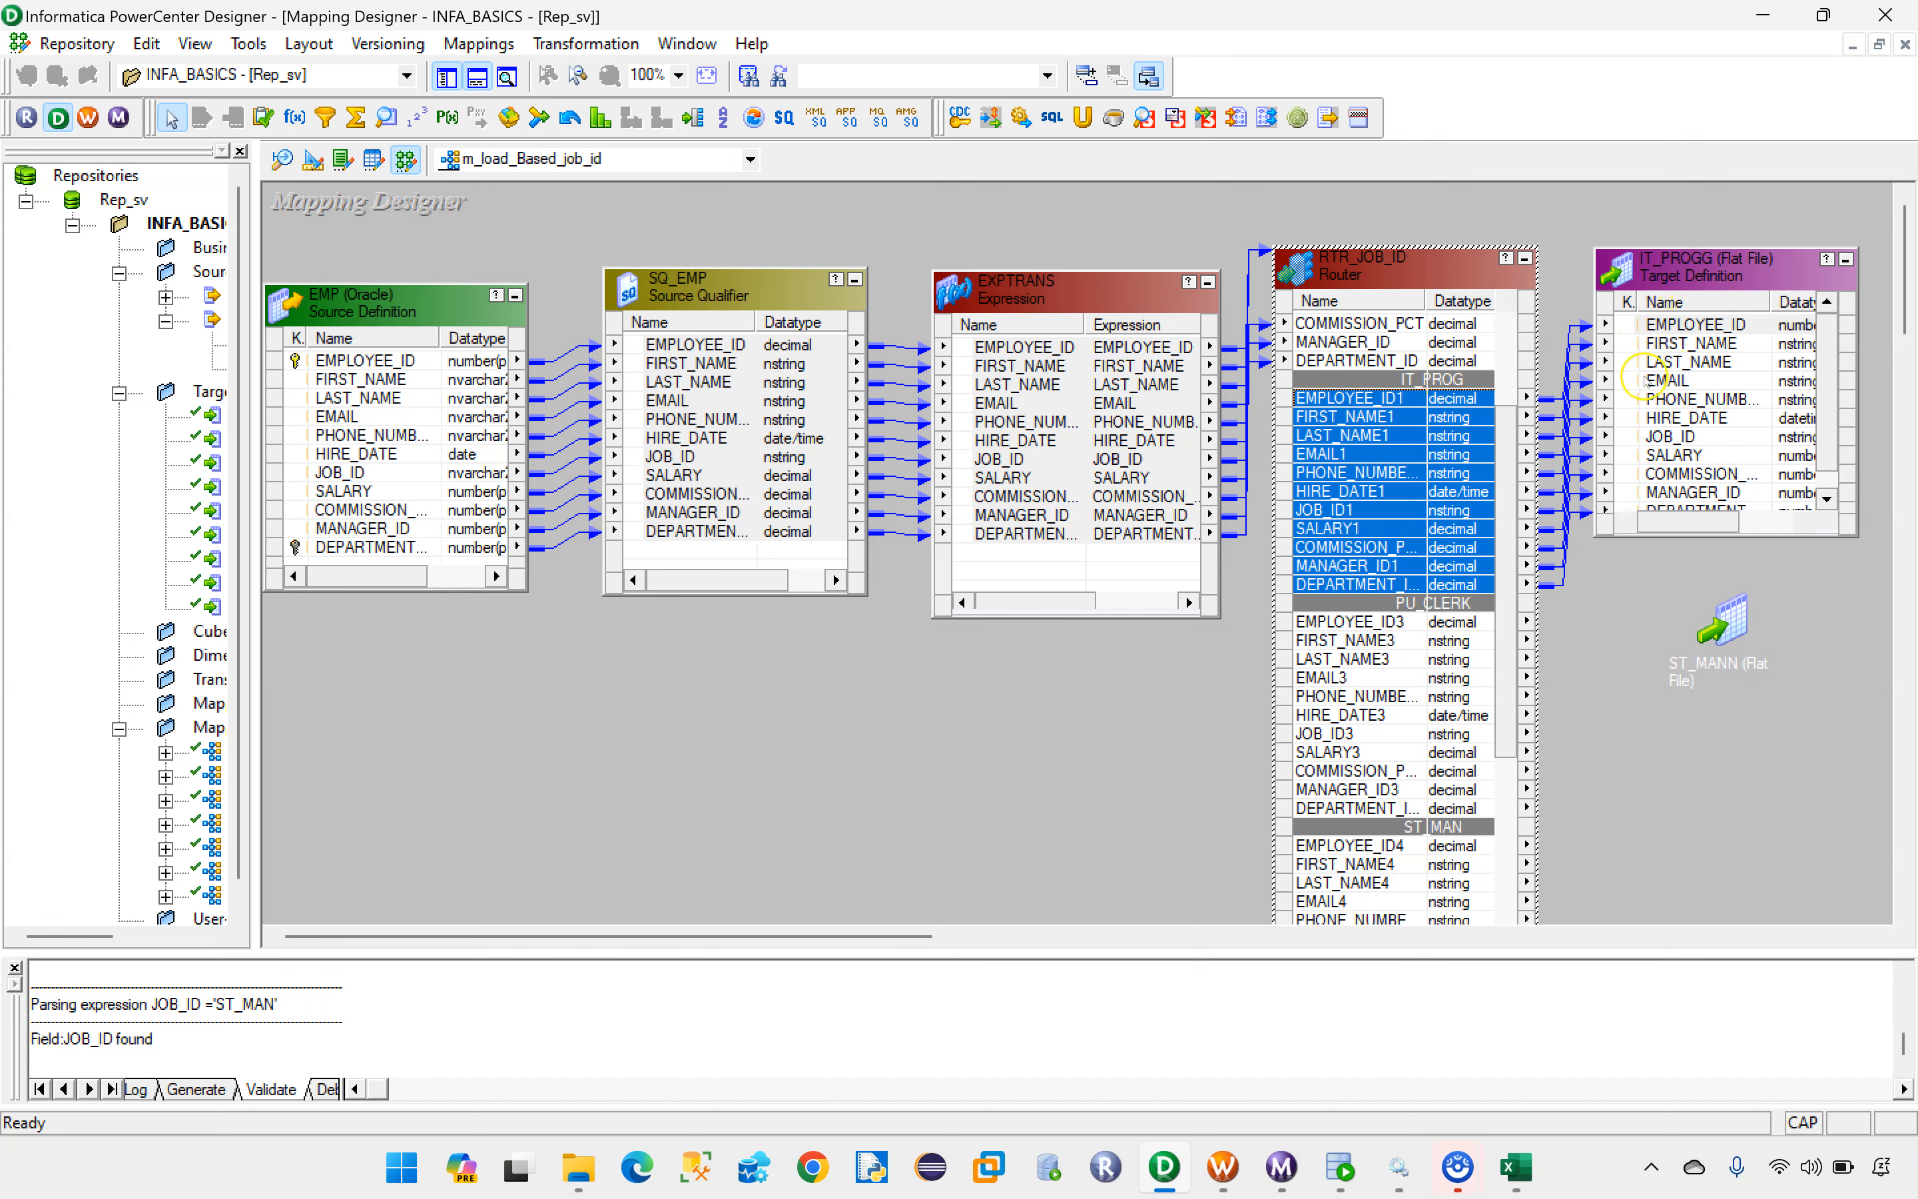
click(1846, 259)
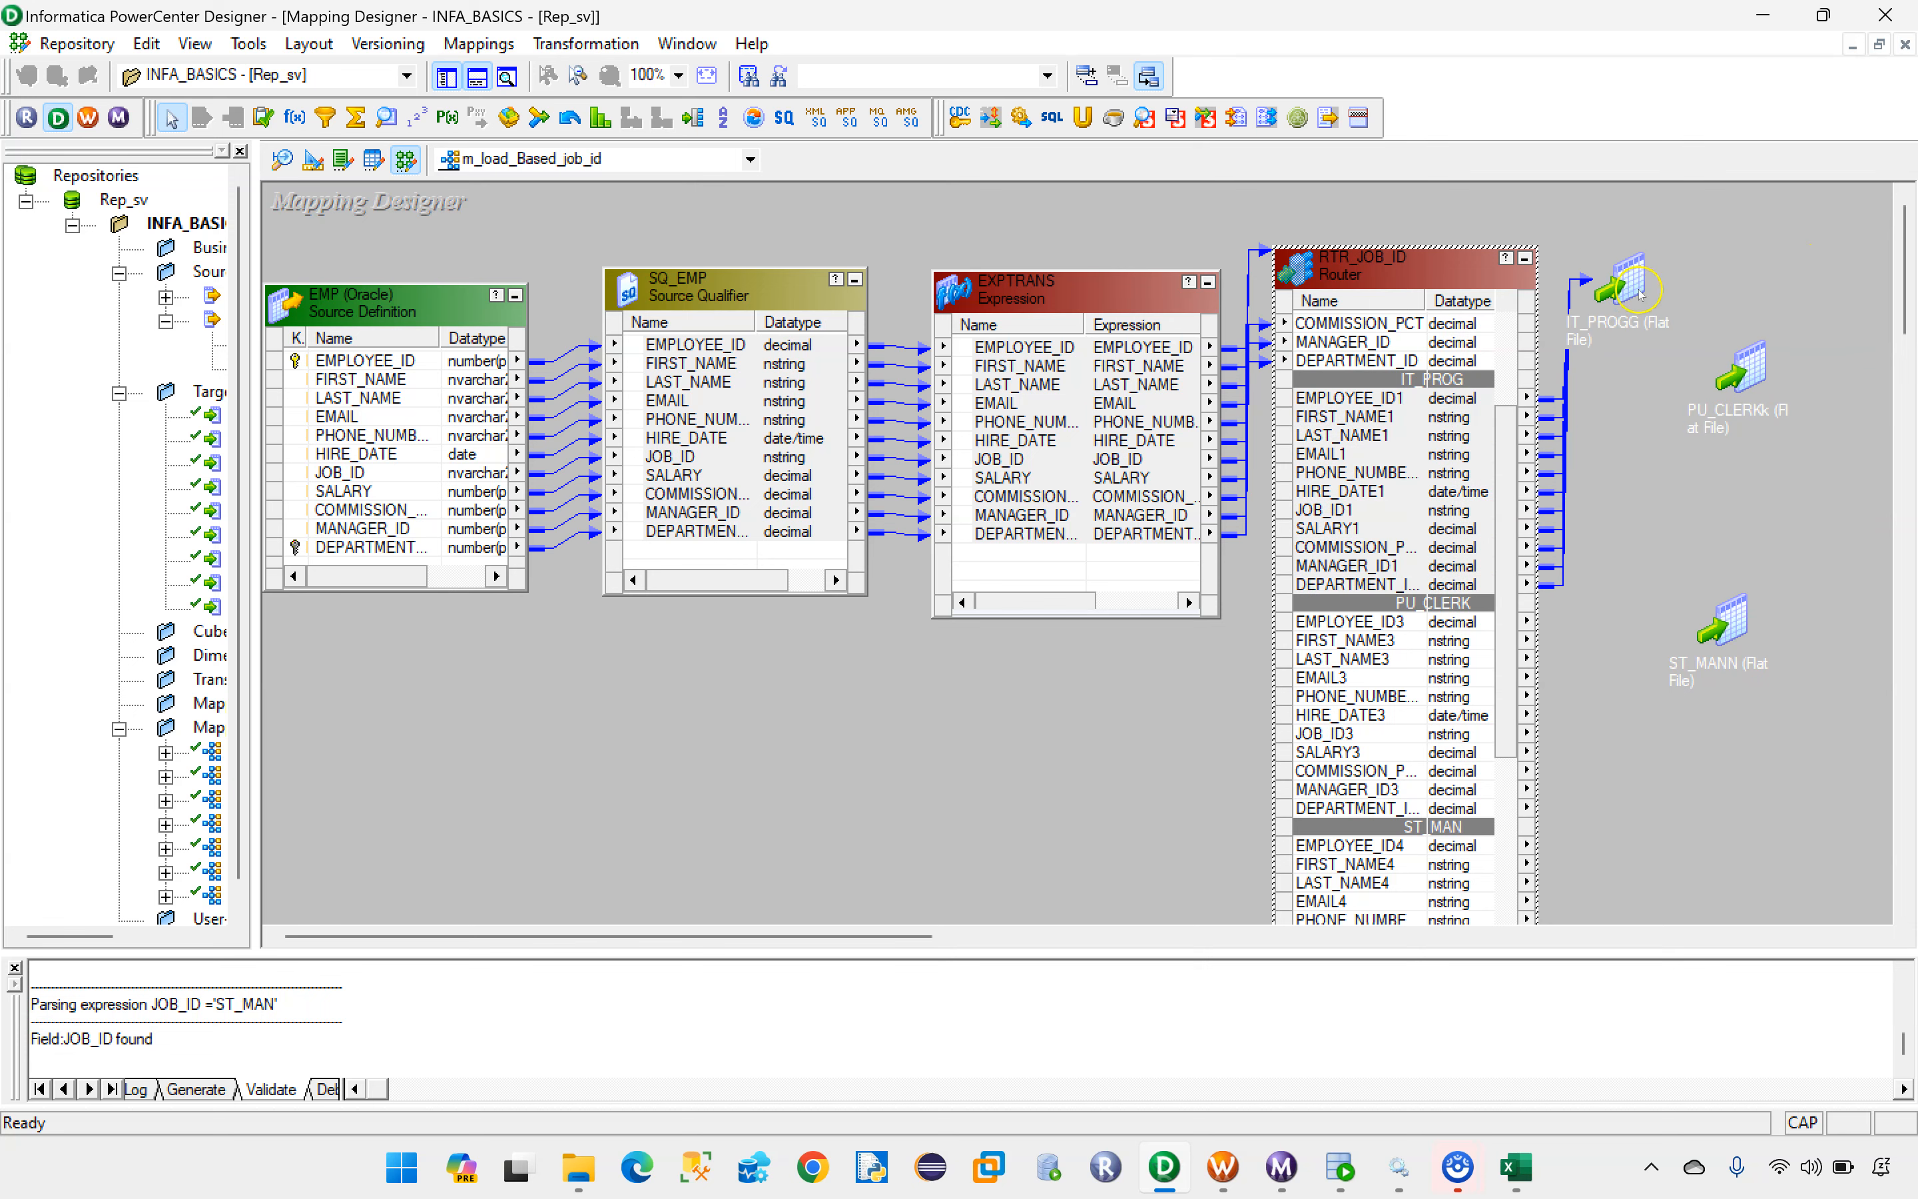
Step: Expand the PU_CLERKk target, link all PU_CLERK group ports of the router to it, and collapse it to an icon
double_click(1742, 353)
drag(1819, 354, 1730, 369)
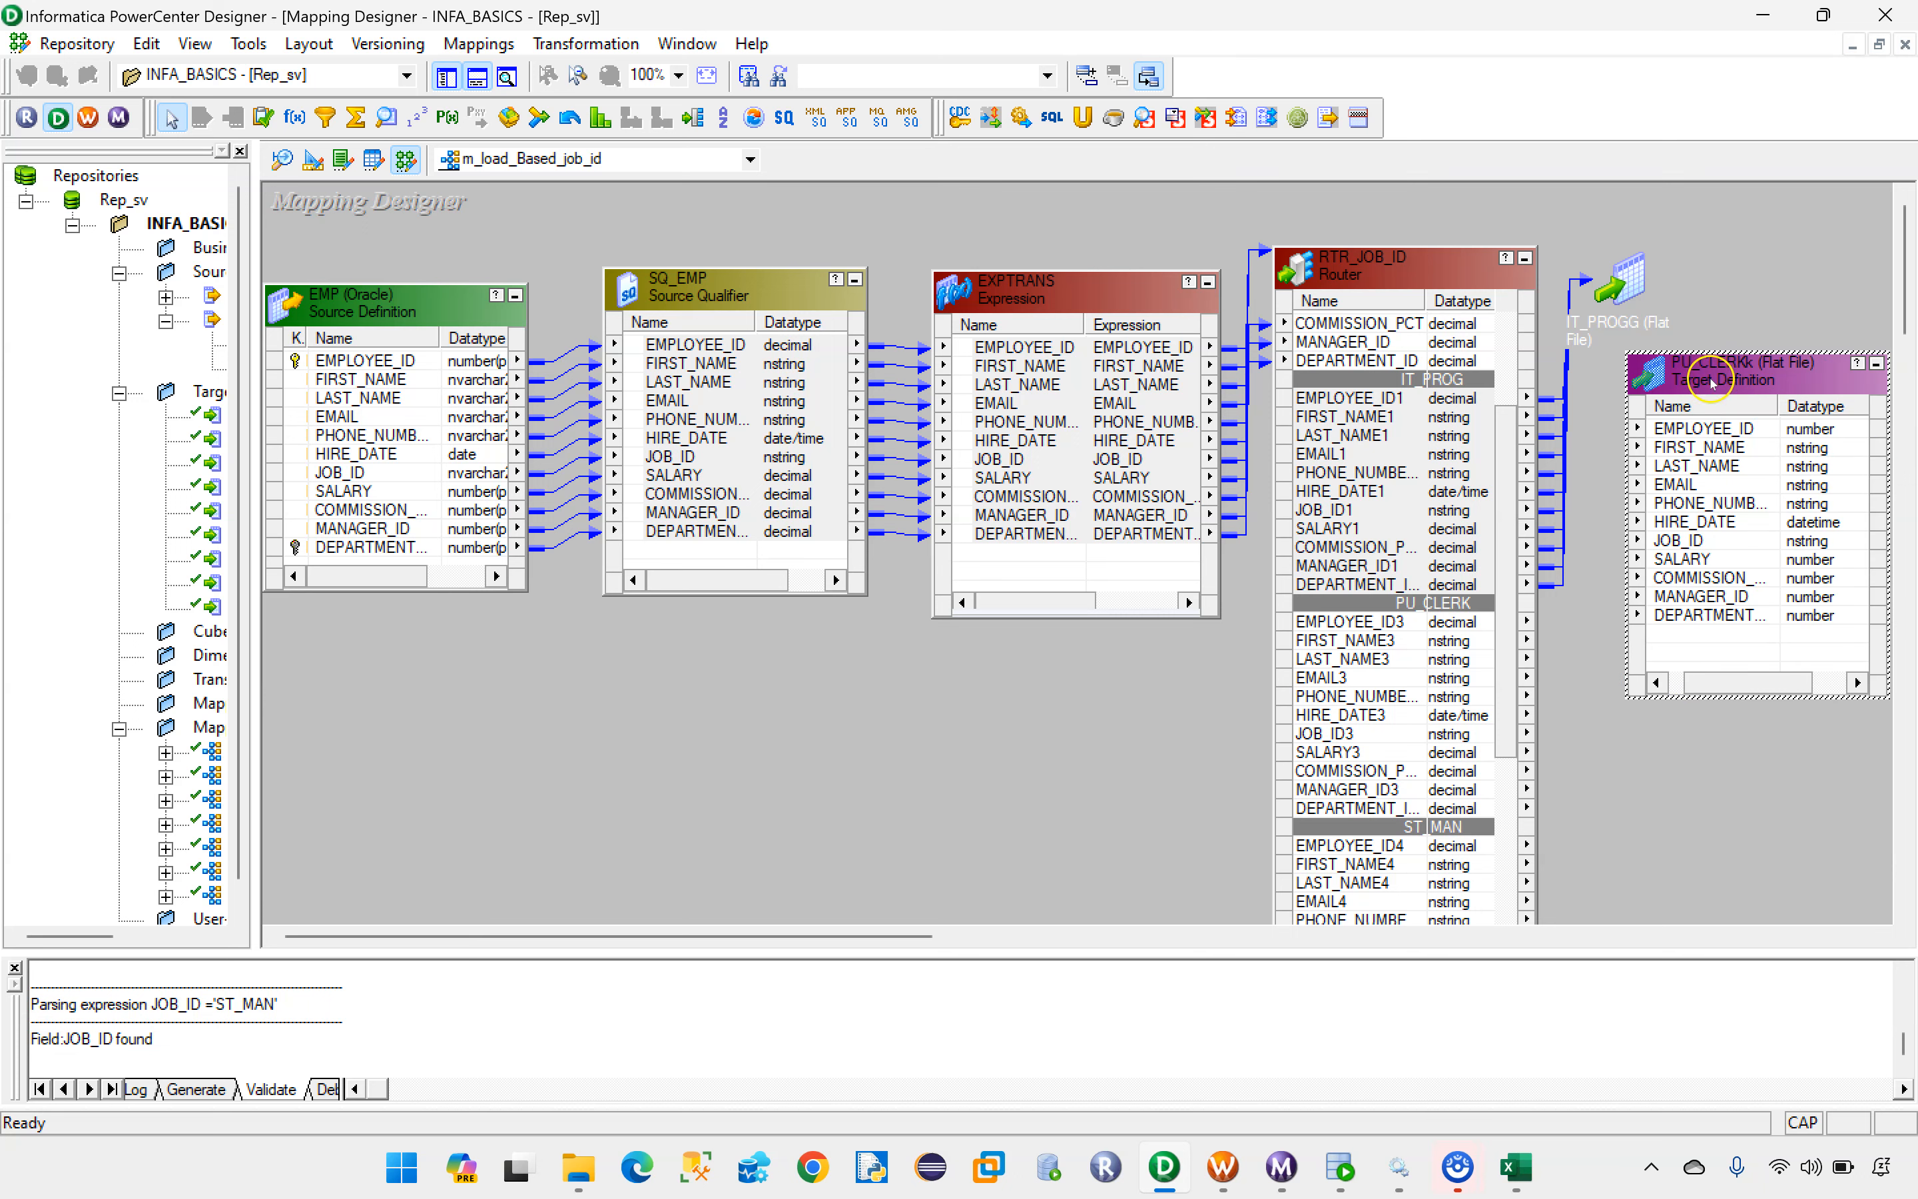
scroll(1347, 554, down, 3)
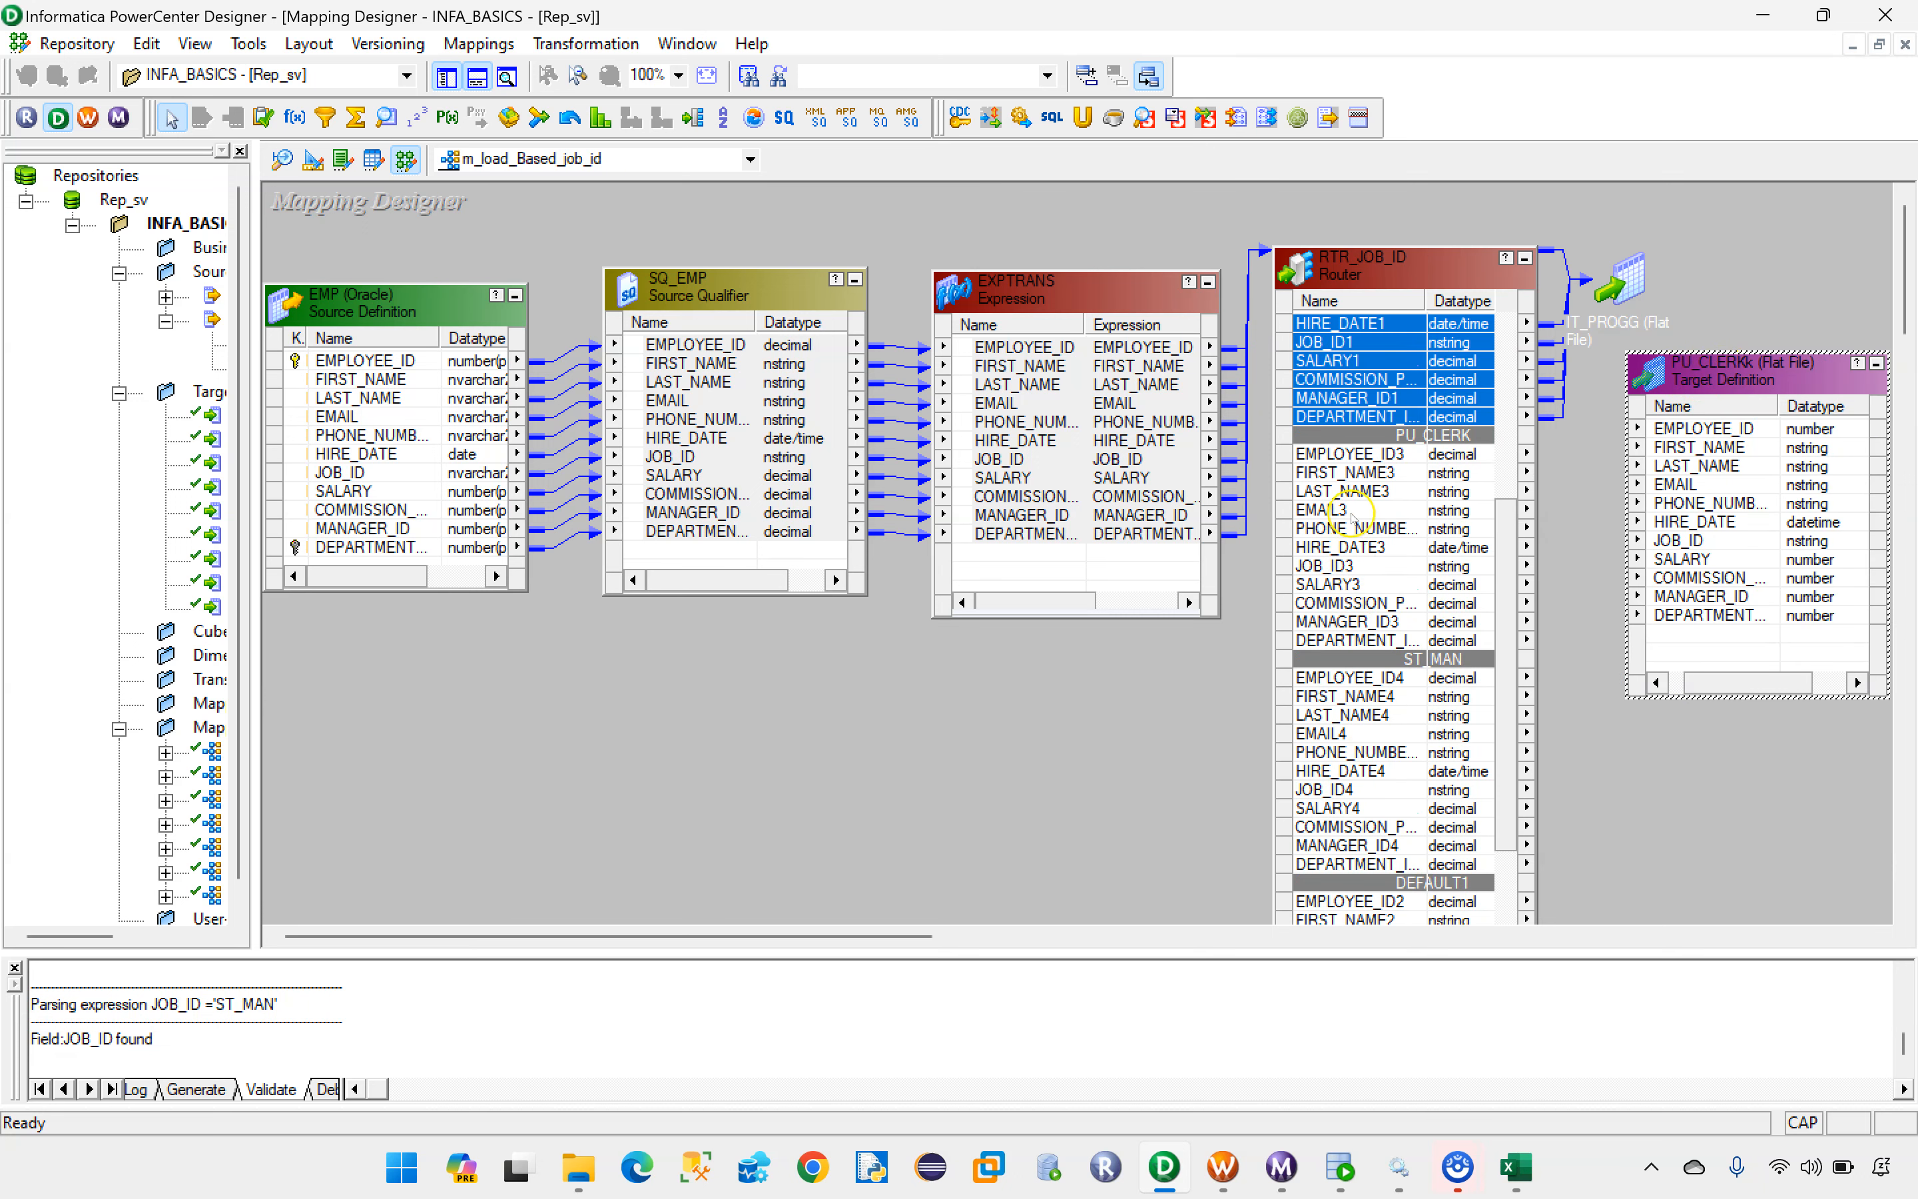
click(1350, 453)
shift+click(1322, 640)
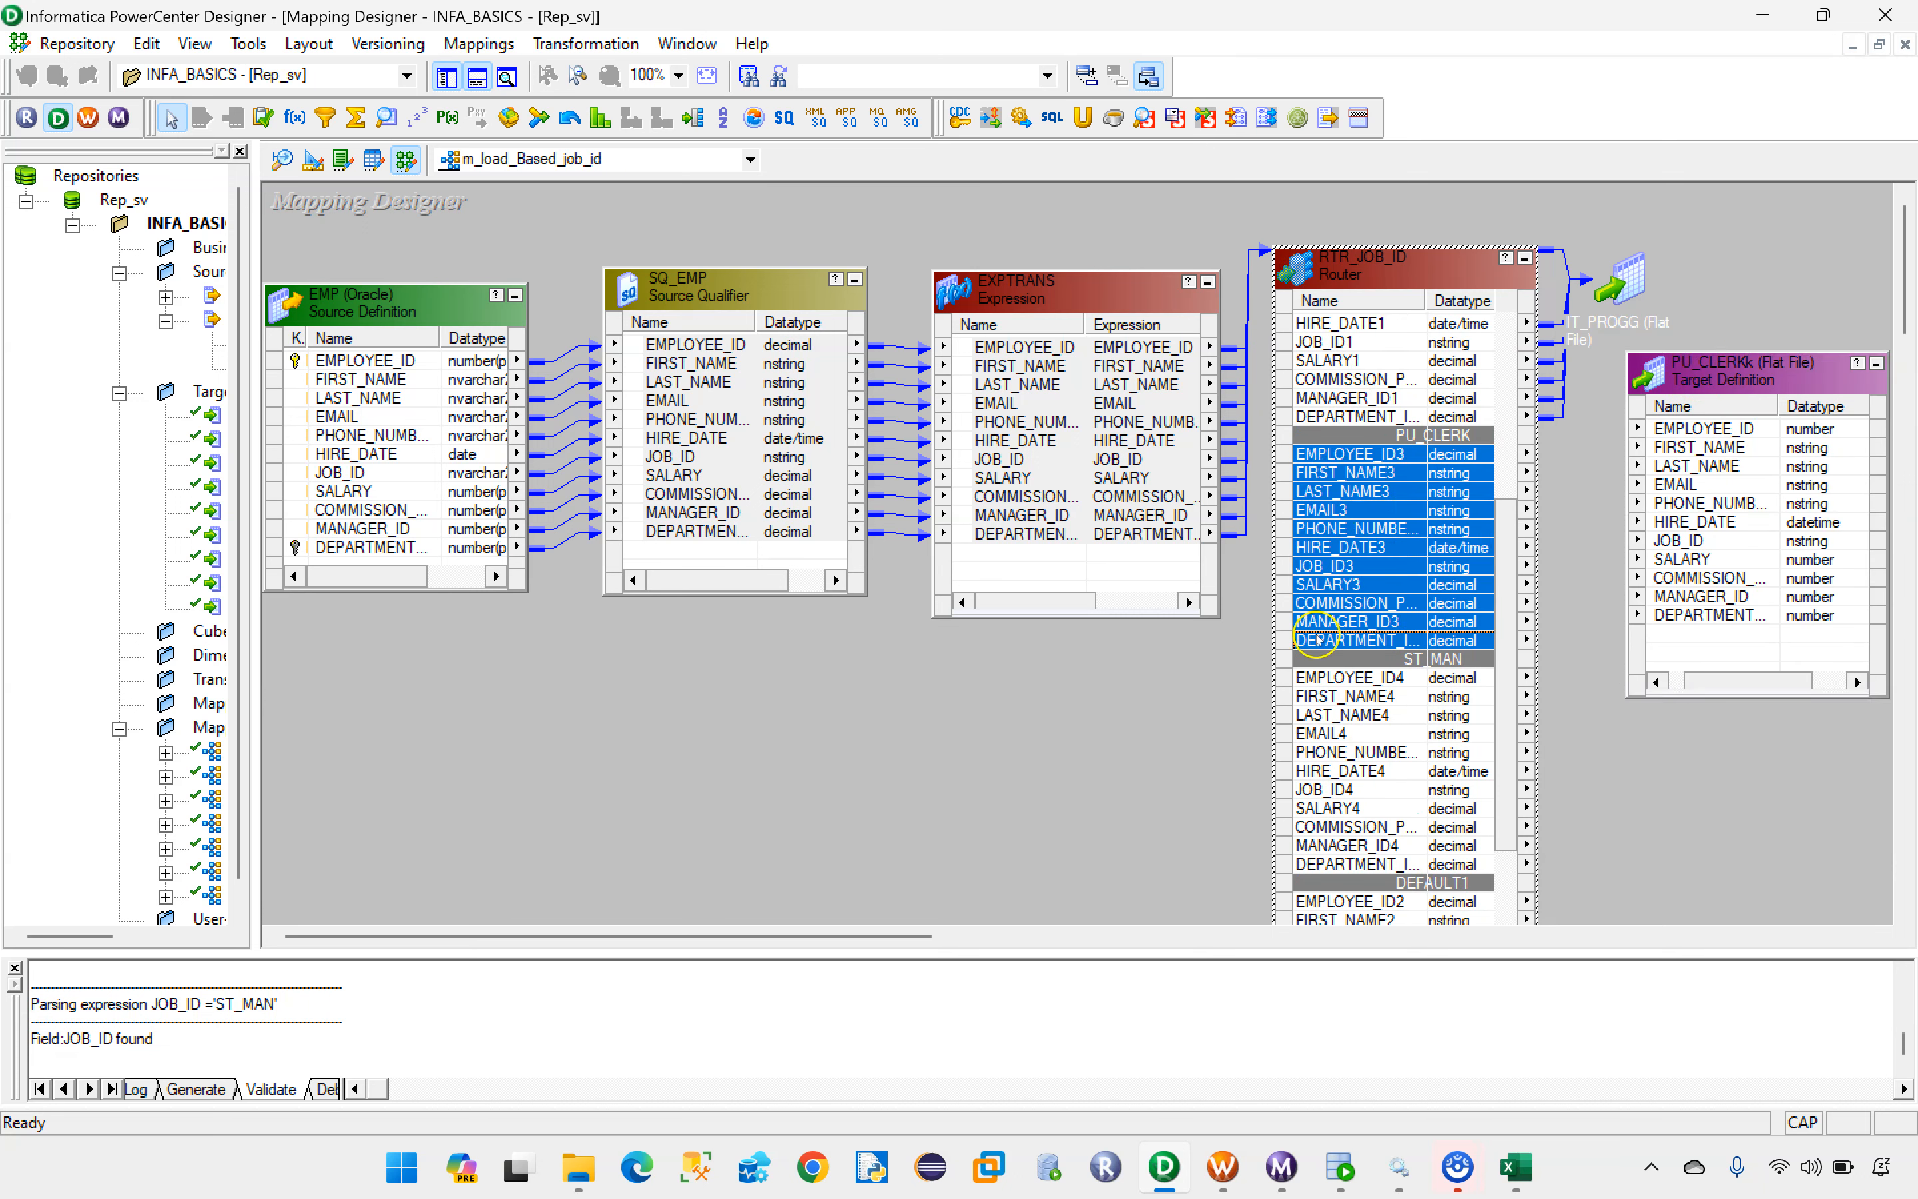
drag(1330, 454, 1708, 432)
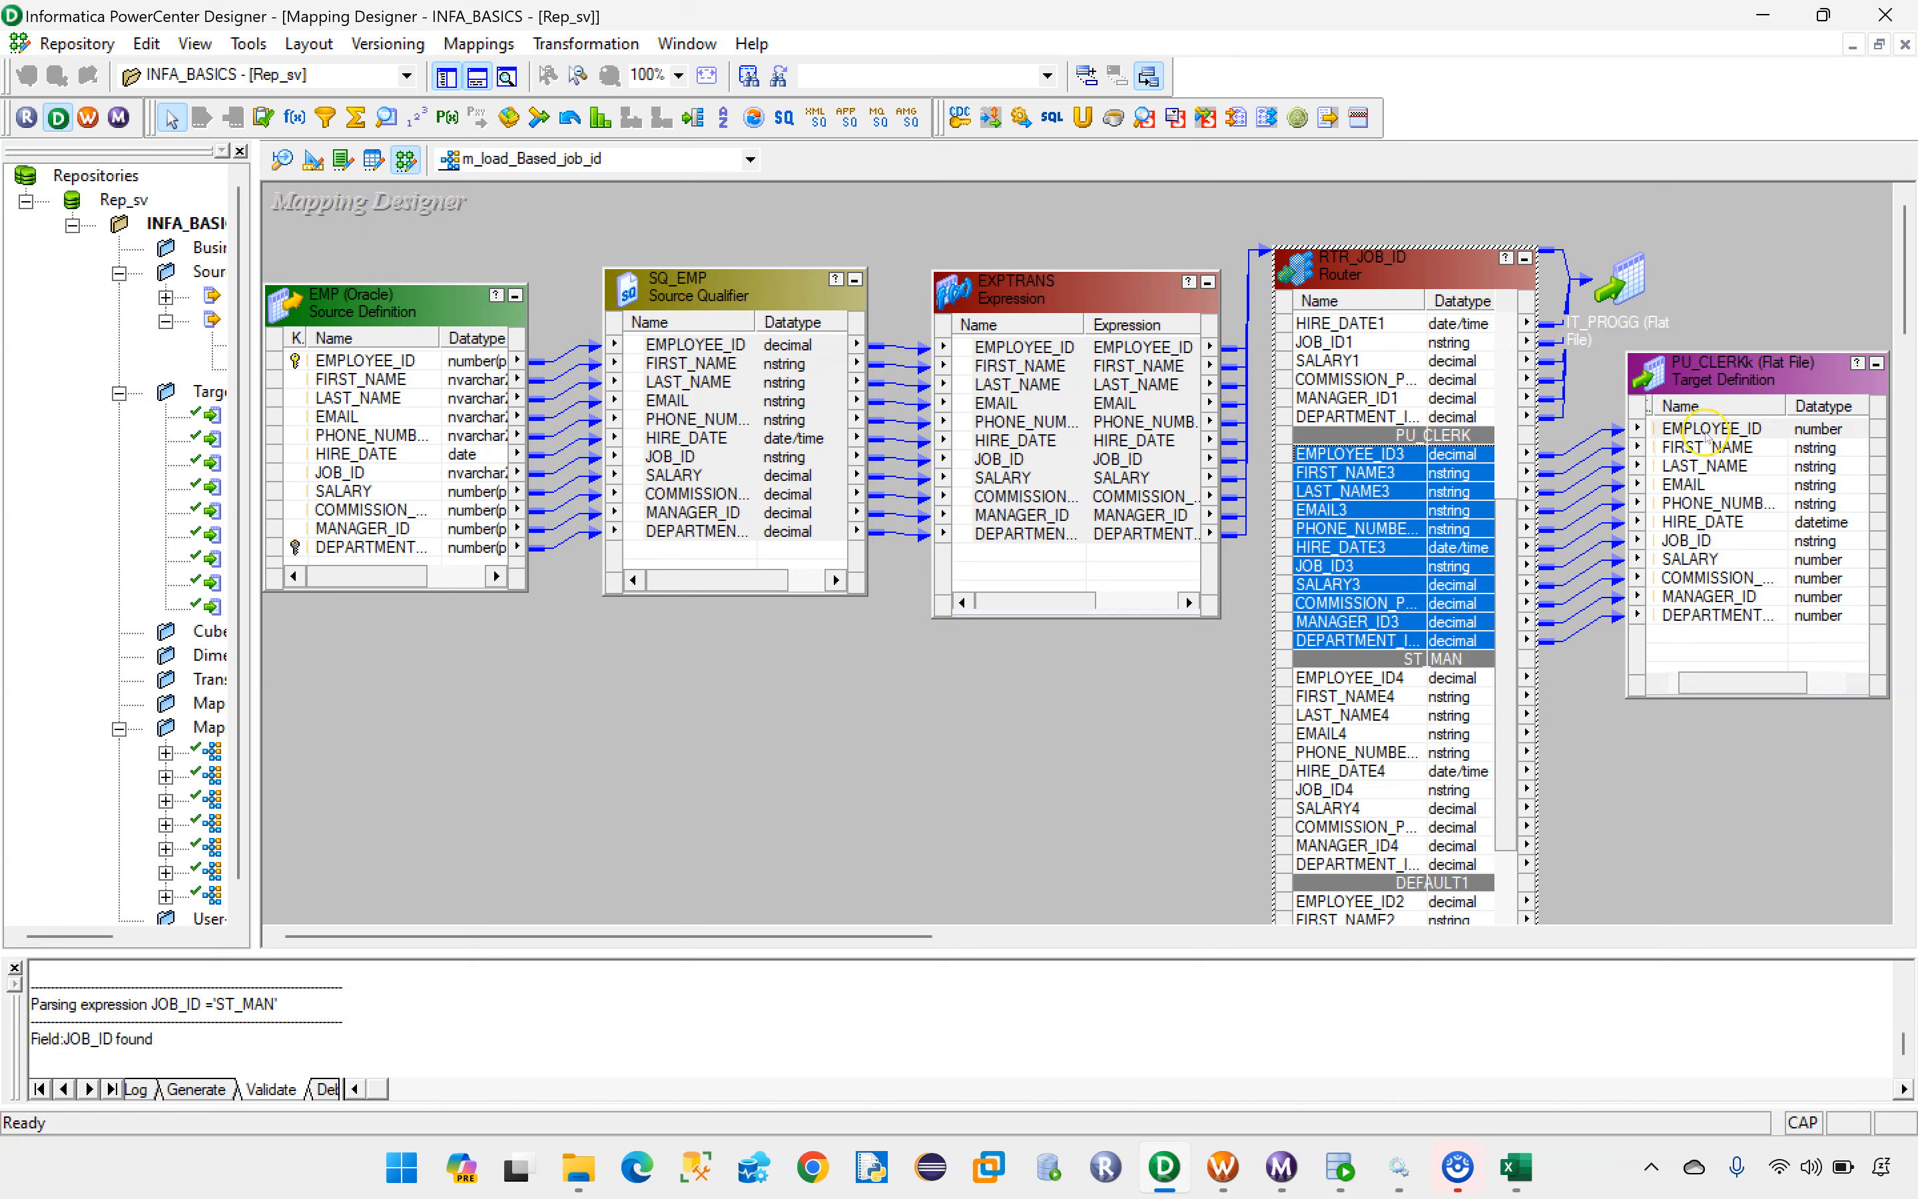
click(1877, 365)
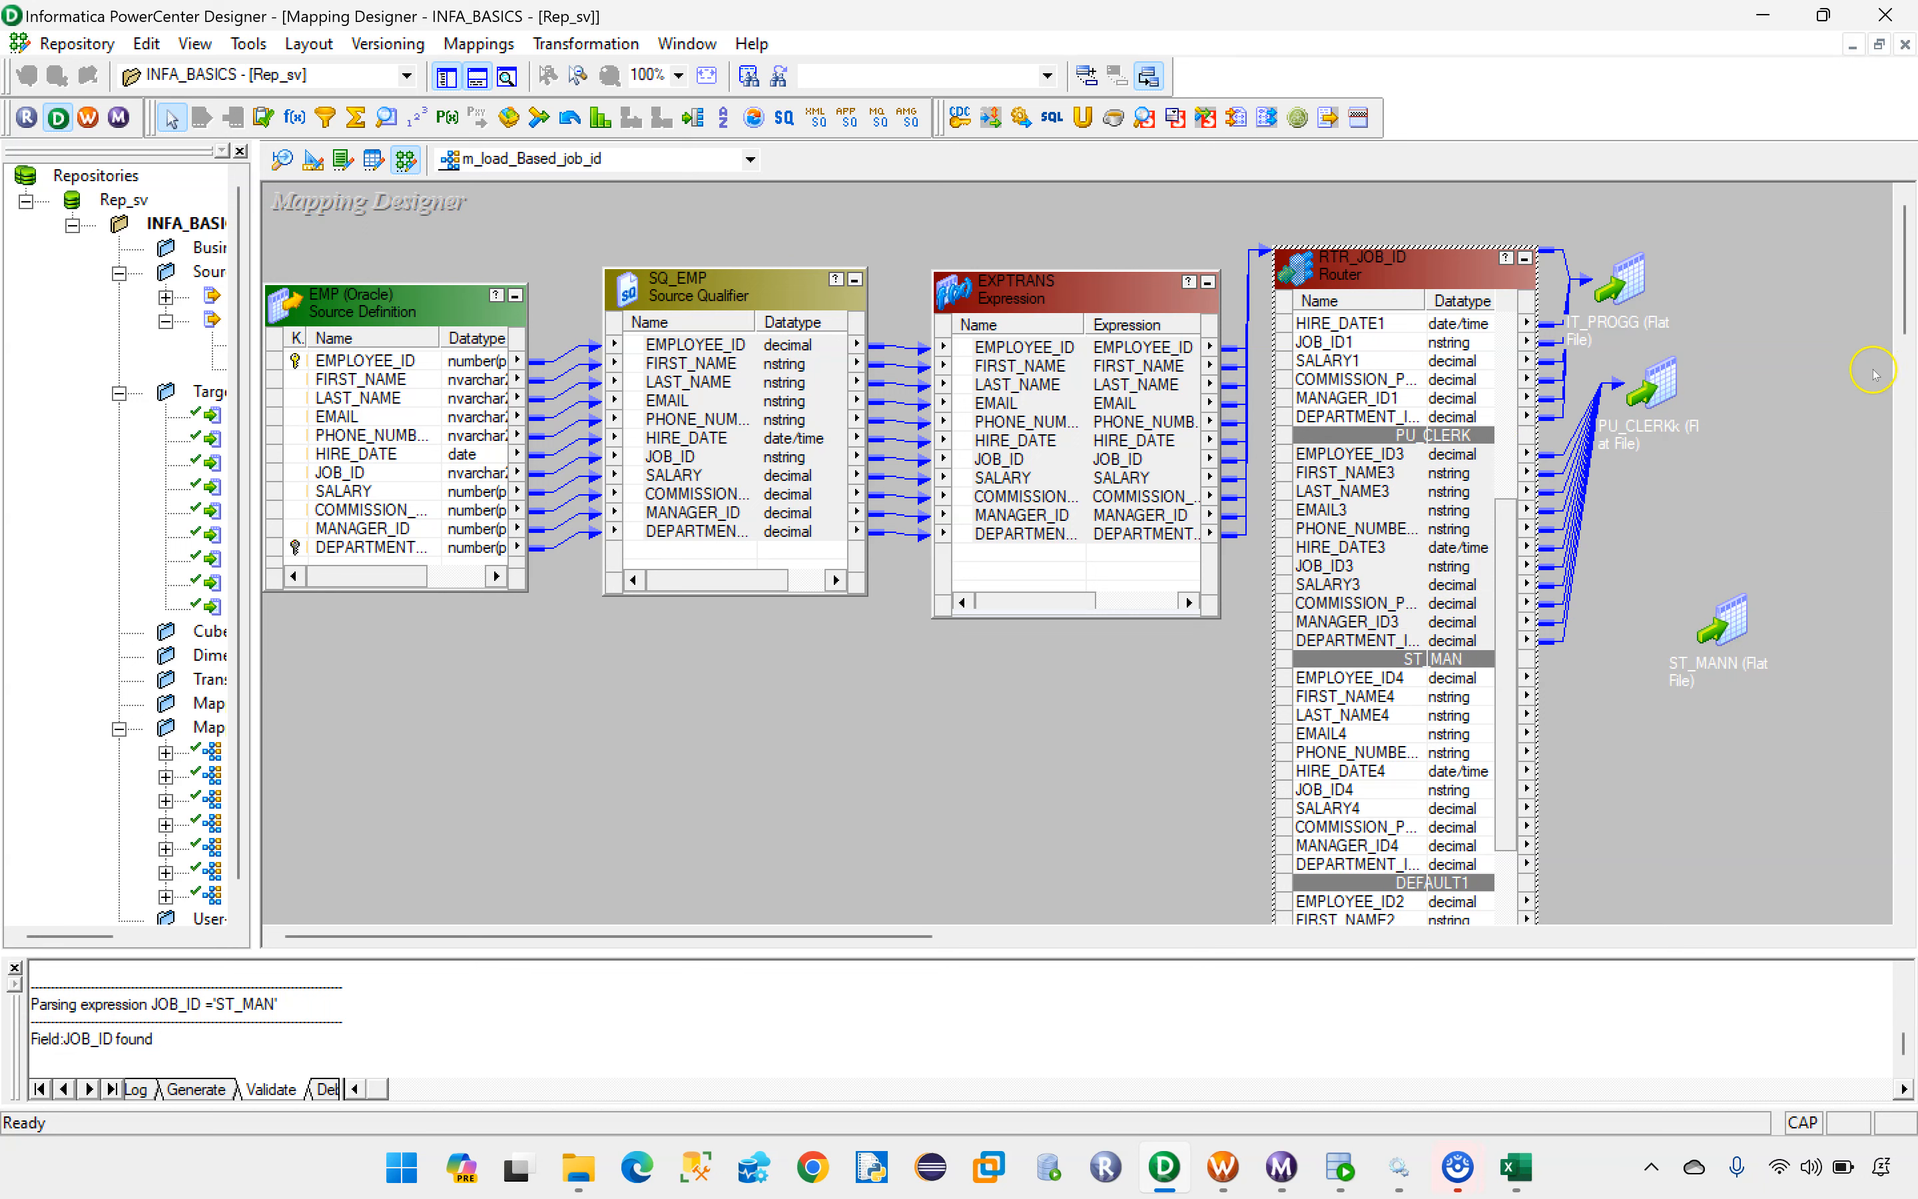
Step: Expand the ST_MANN target beside the router and link all ST_MAN group ports, EMPLOYEE_ID4 through the department ID, to it
double_click(1723, 620)
drag(1794, 614, 1731, 525)
scroll(1426, 678, down, 1)
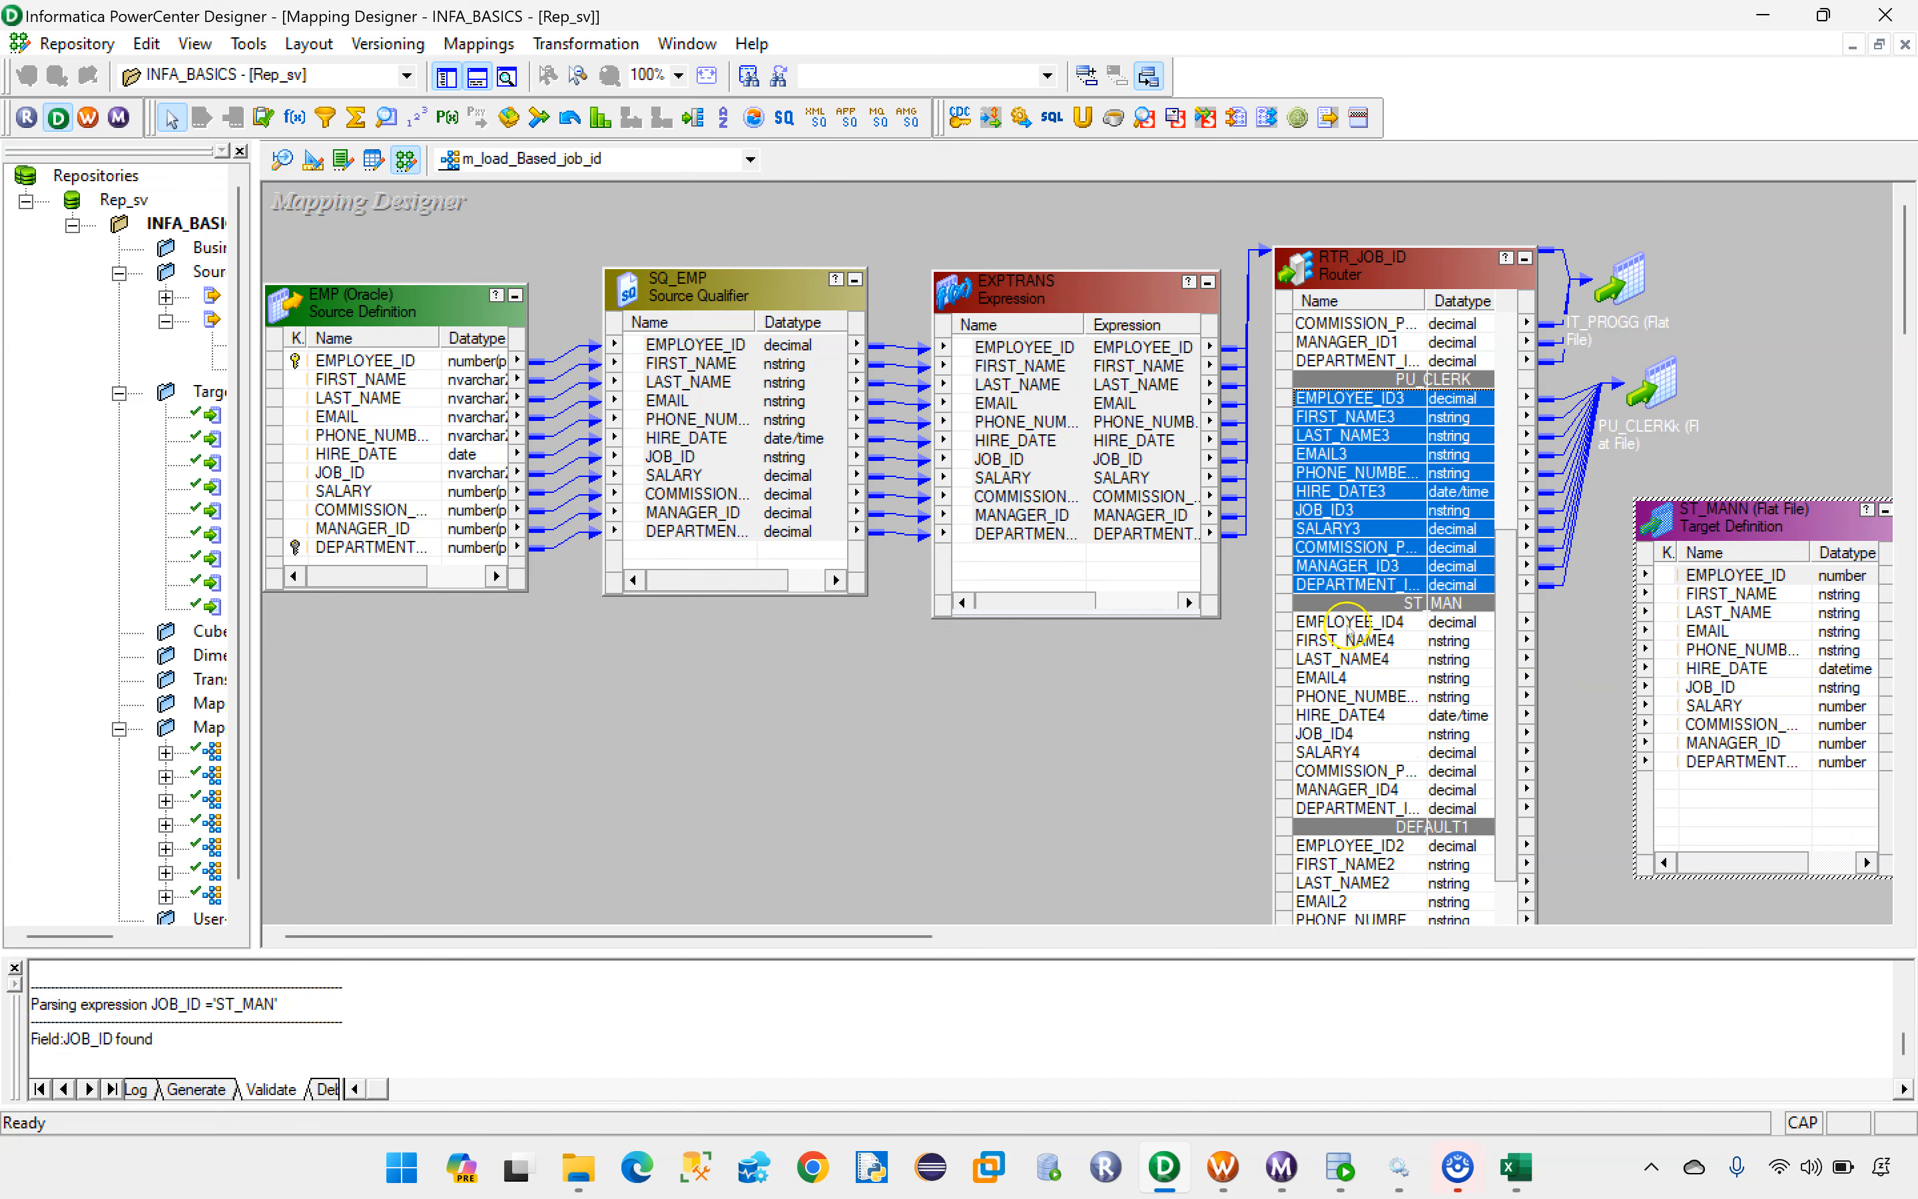
click(1345, 625)
shift+click(1319, 808)
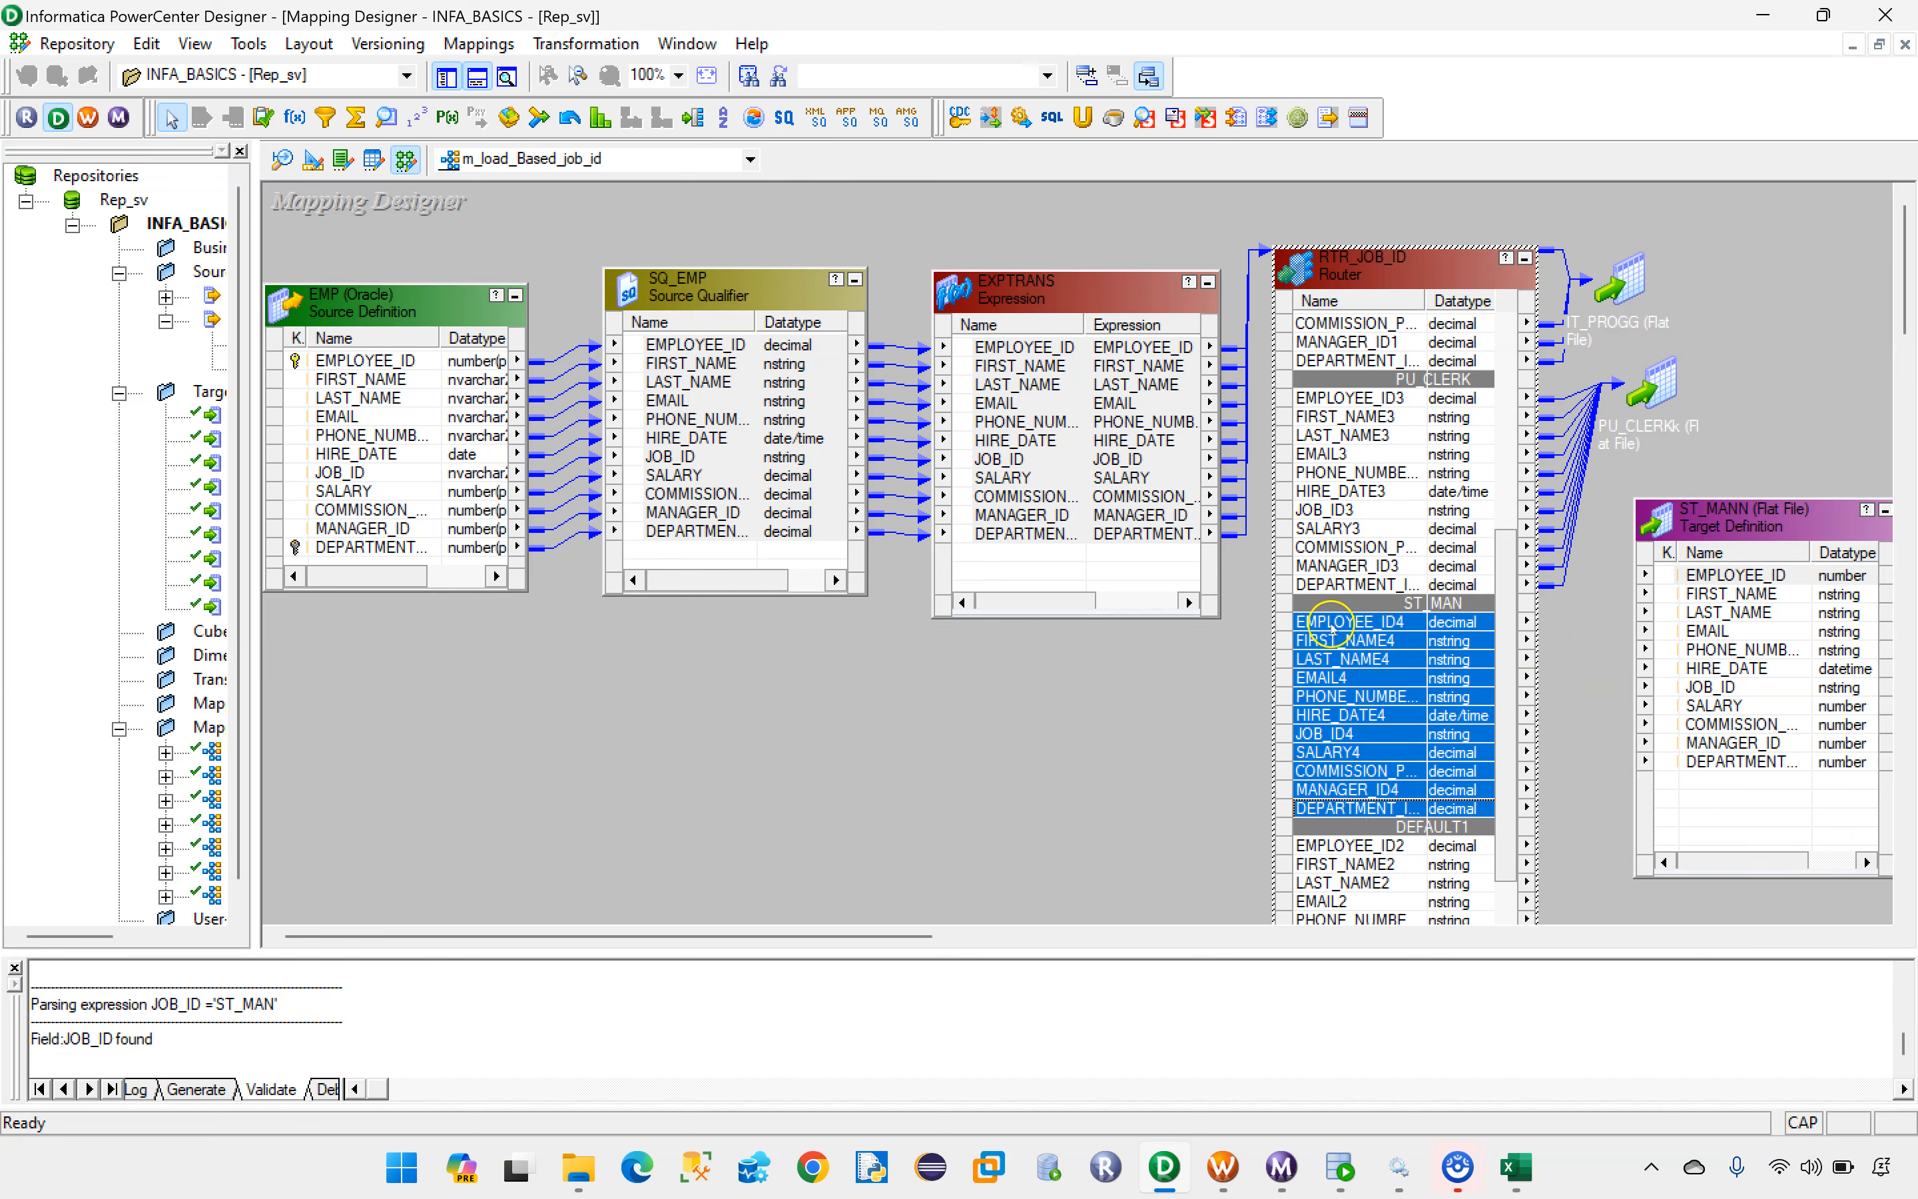
drag(1742, 582, 1740, 539)
click(1783, 525)
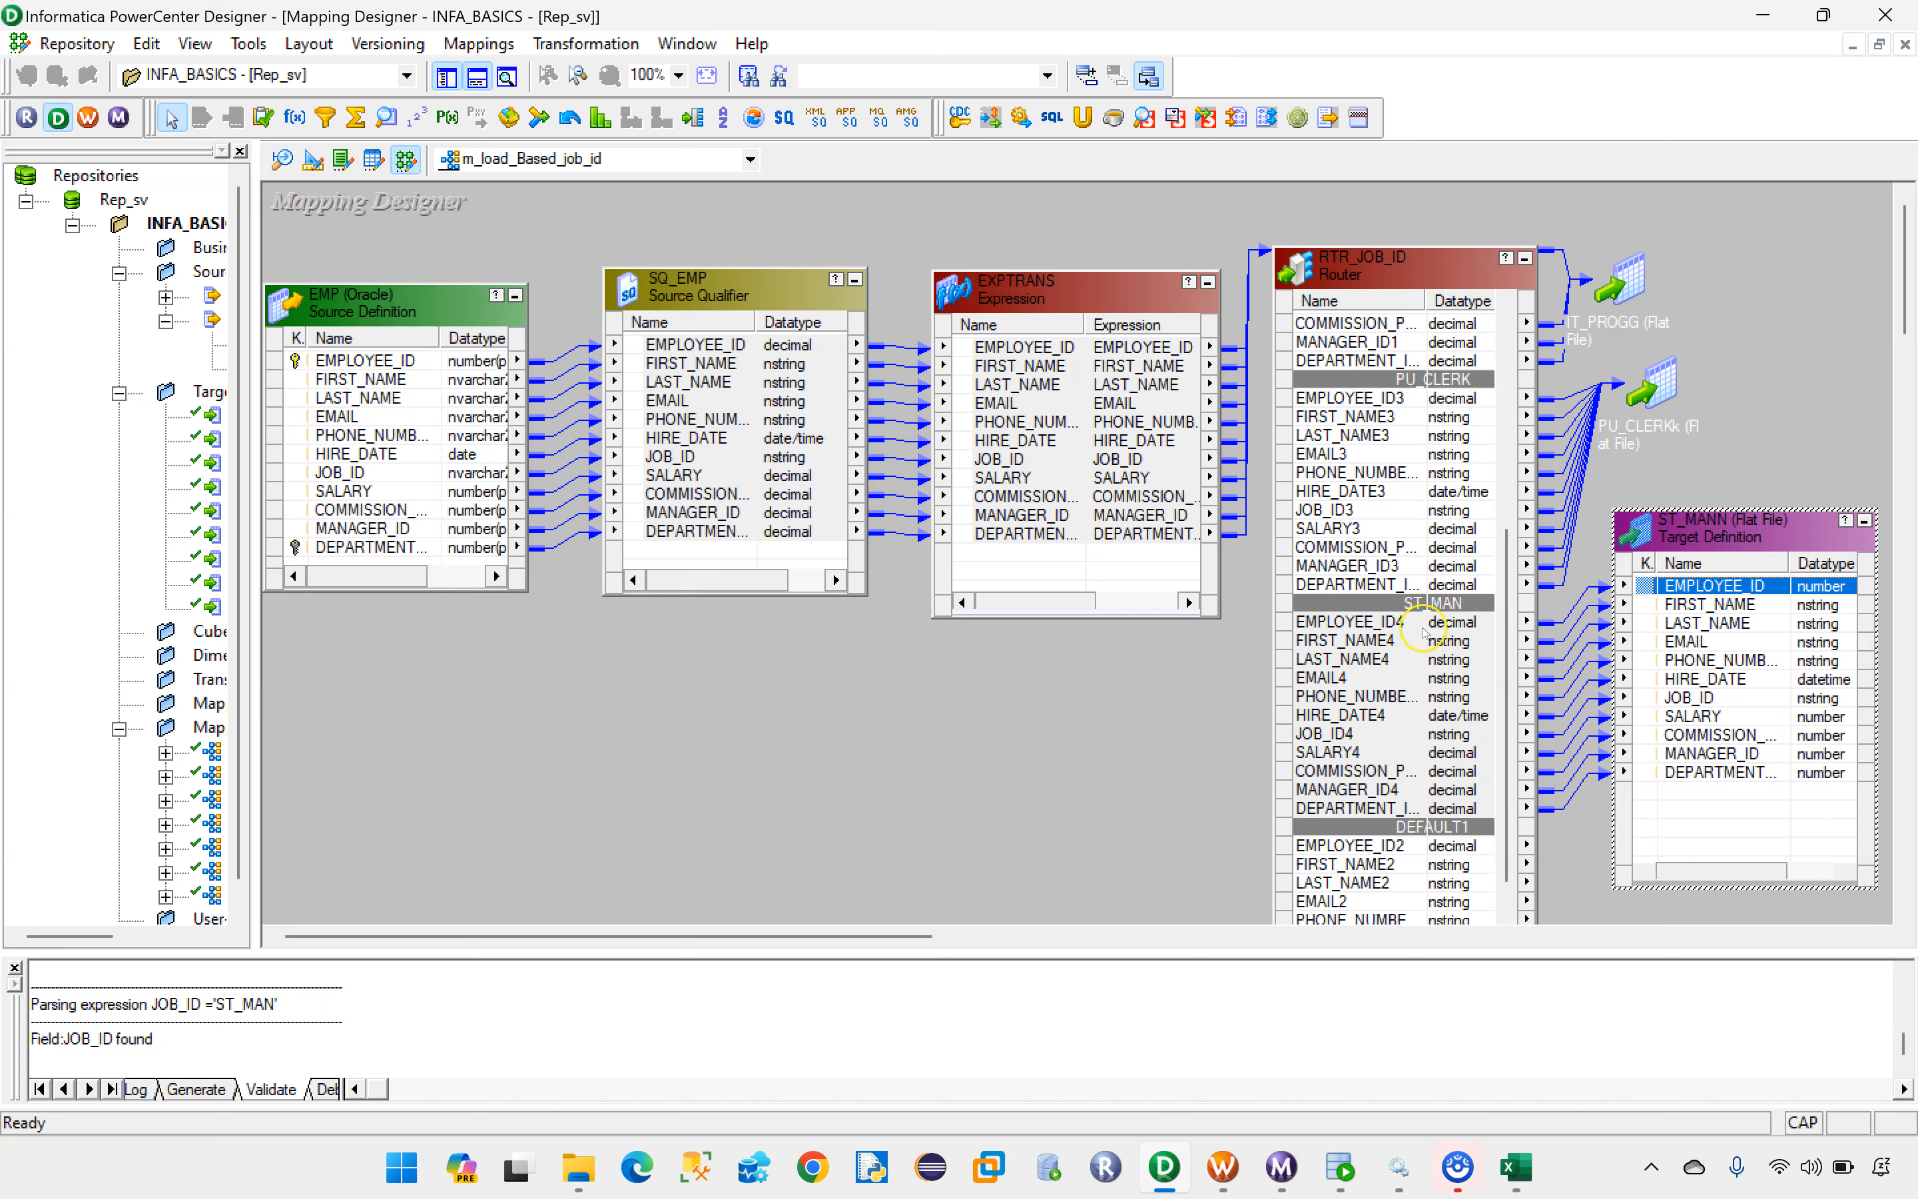
Step: Review the group filter conditions of RTR_JOB_ID and close its settings without changing them
double_click(1331, 269)
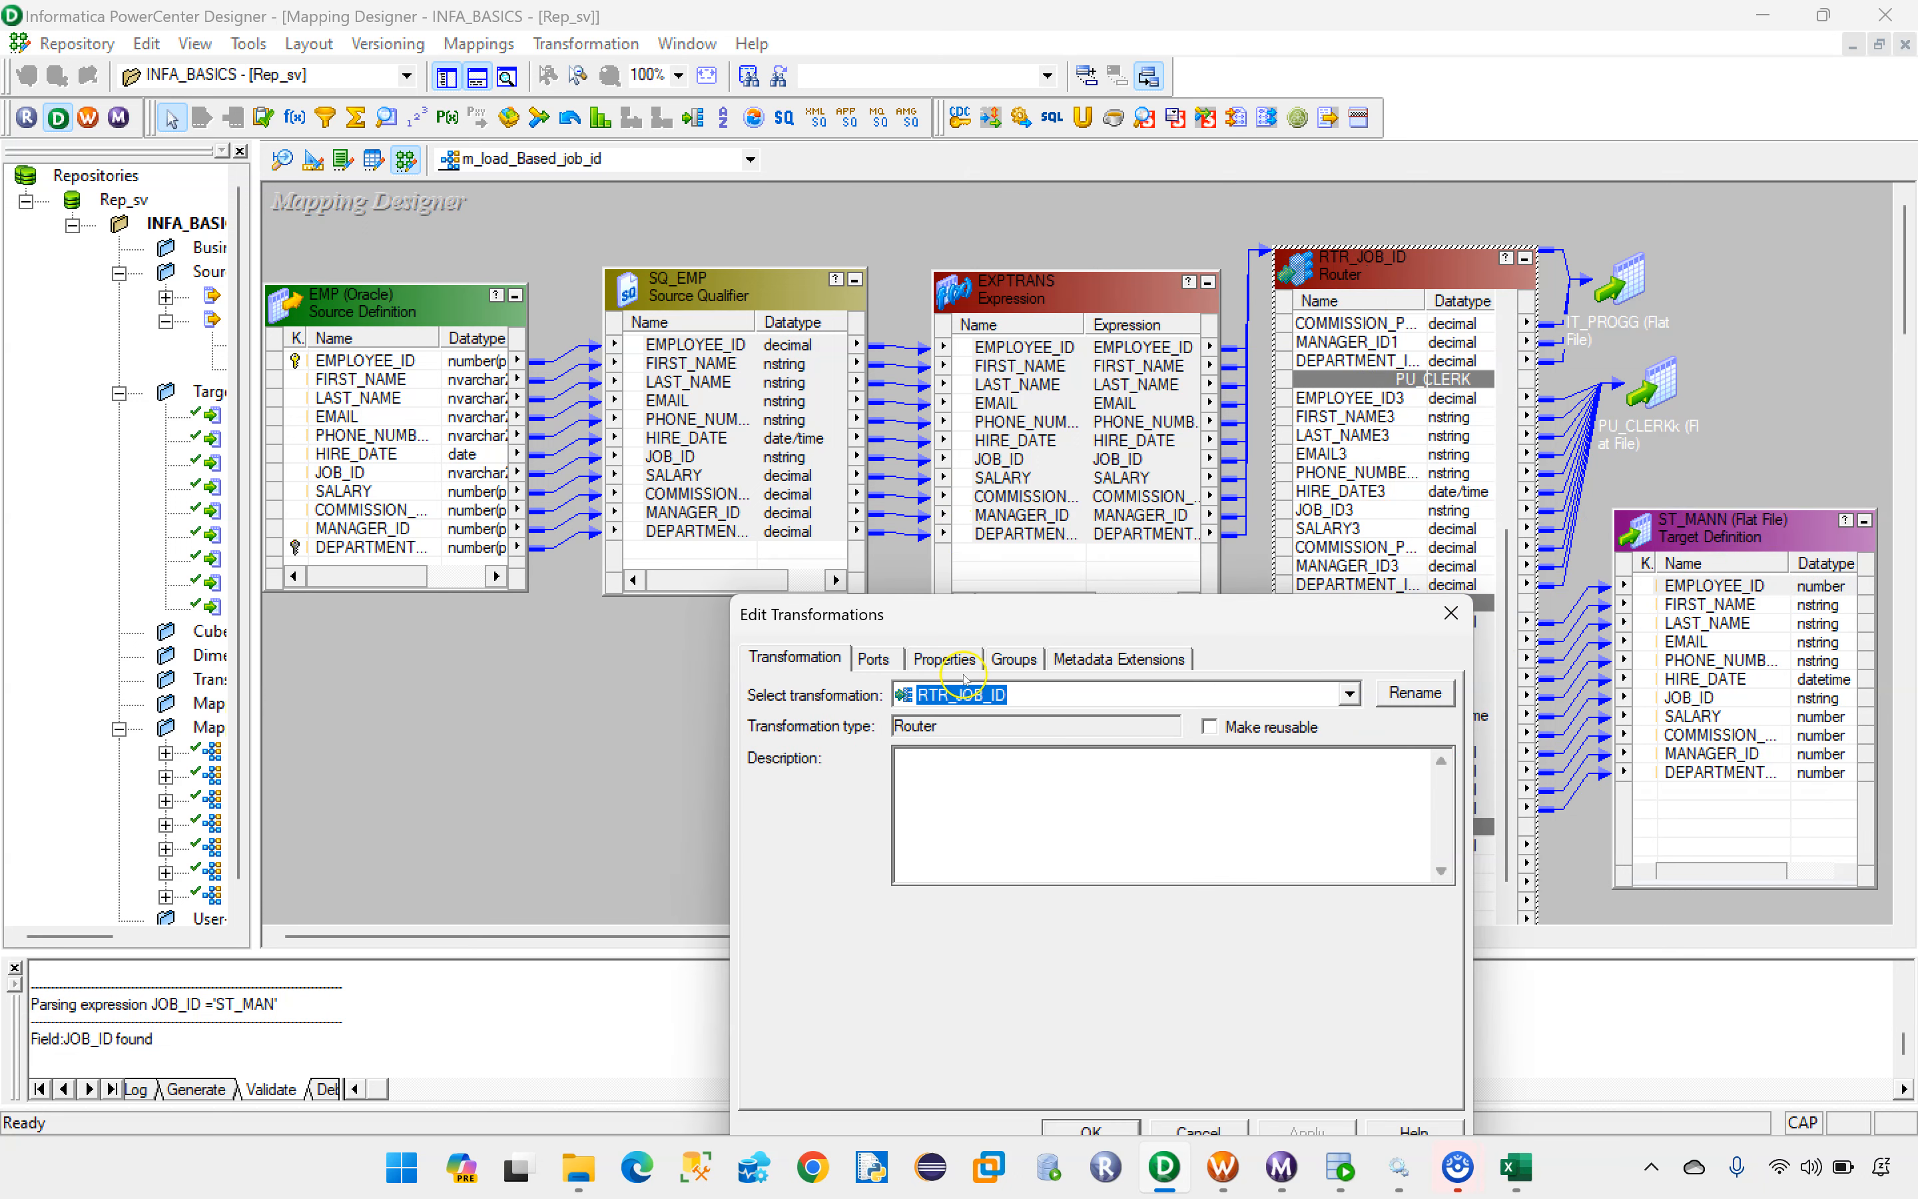
click(1015, 663)
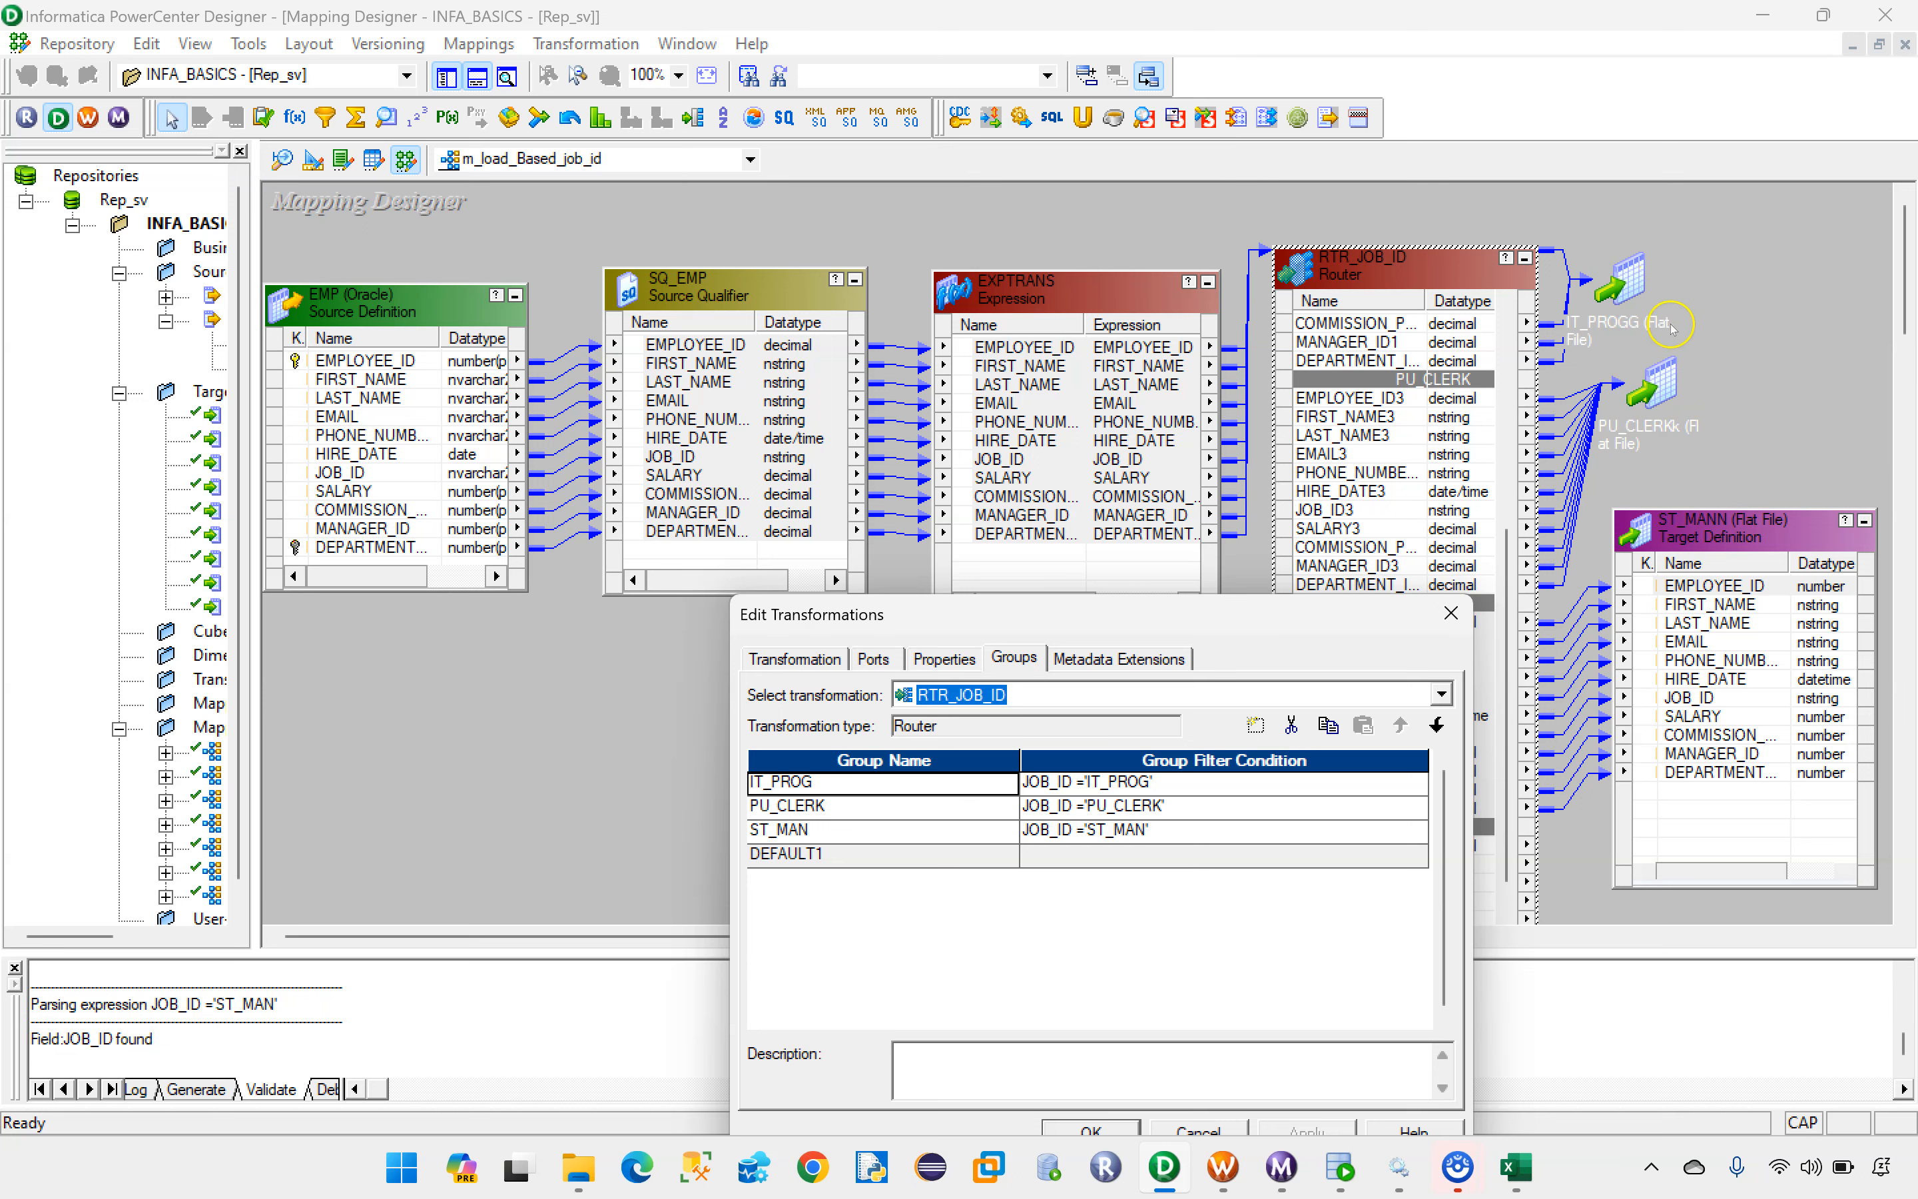
click(1451, 615)
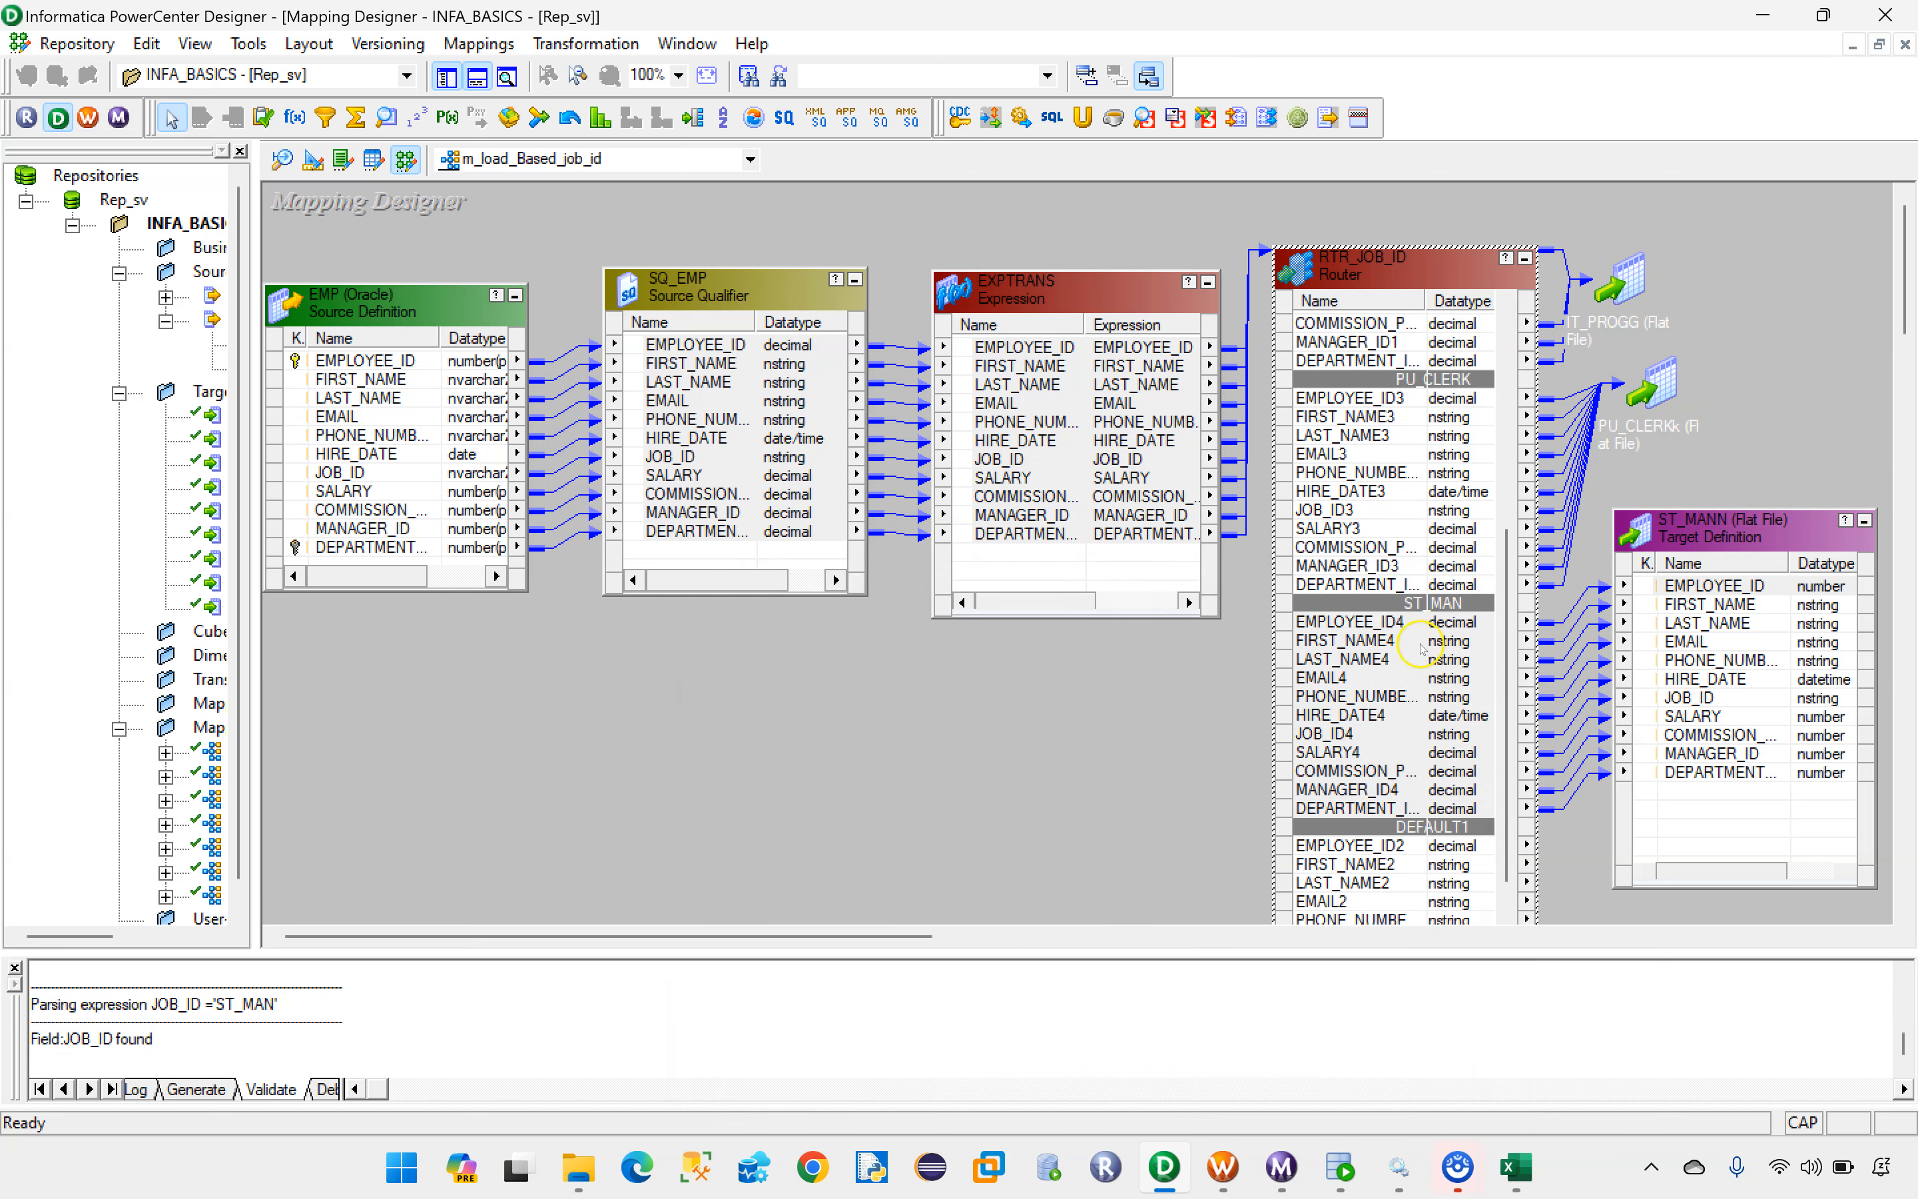
Step: Collapse the ST_MANN target to an icon and move the Other_RecordsS target up beside the router's DEFAULT1 group
scroll(1414, 698, down, 2)
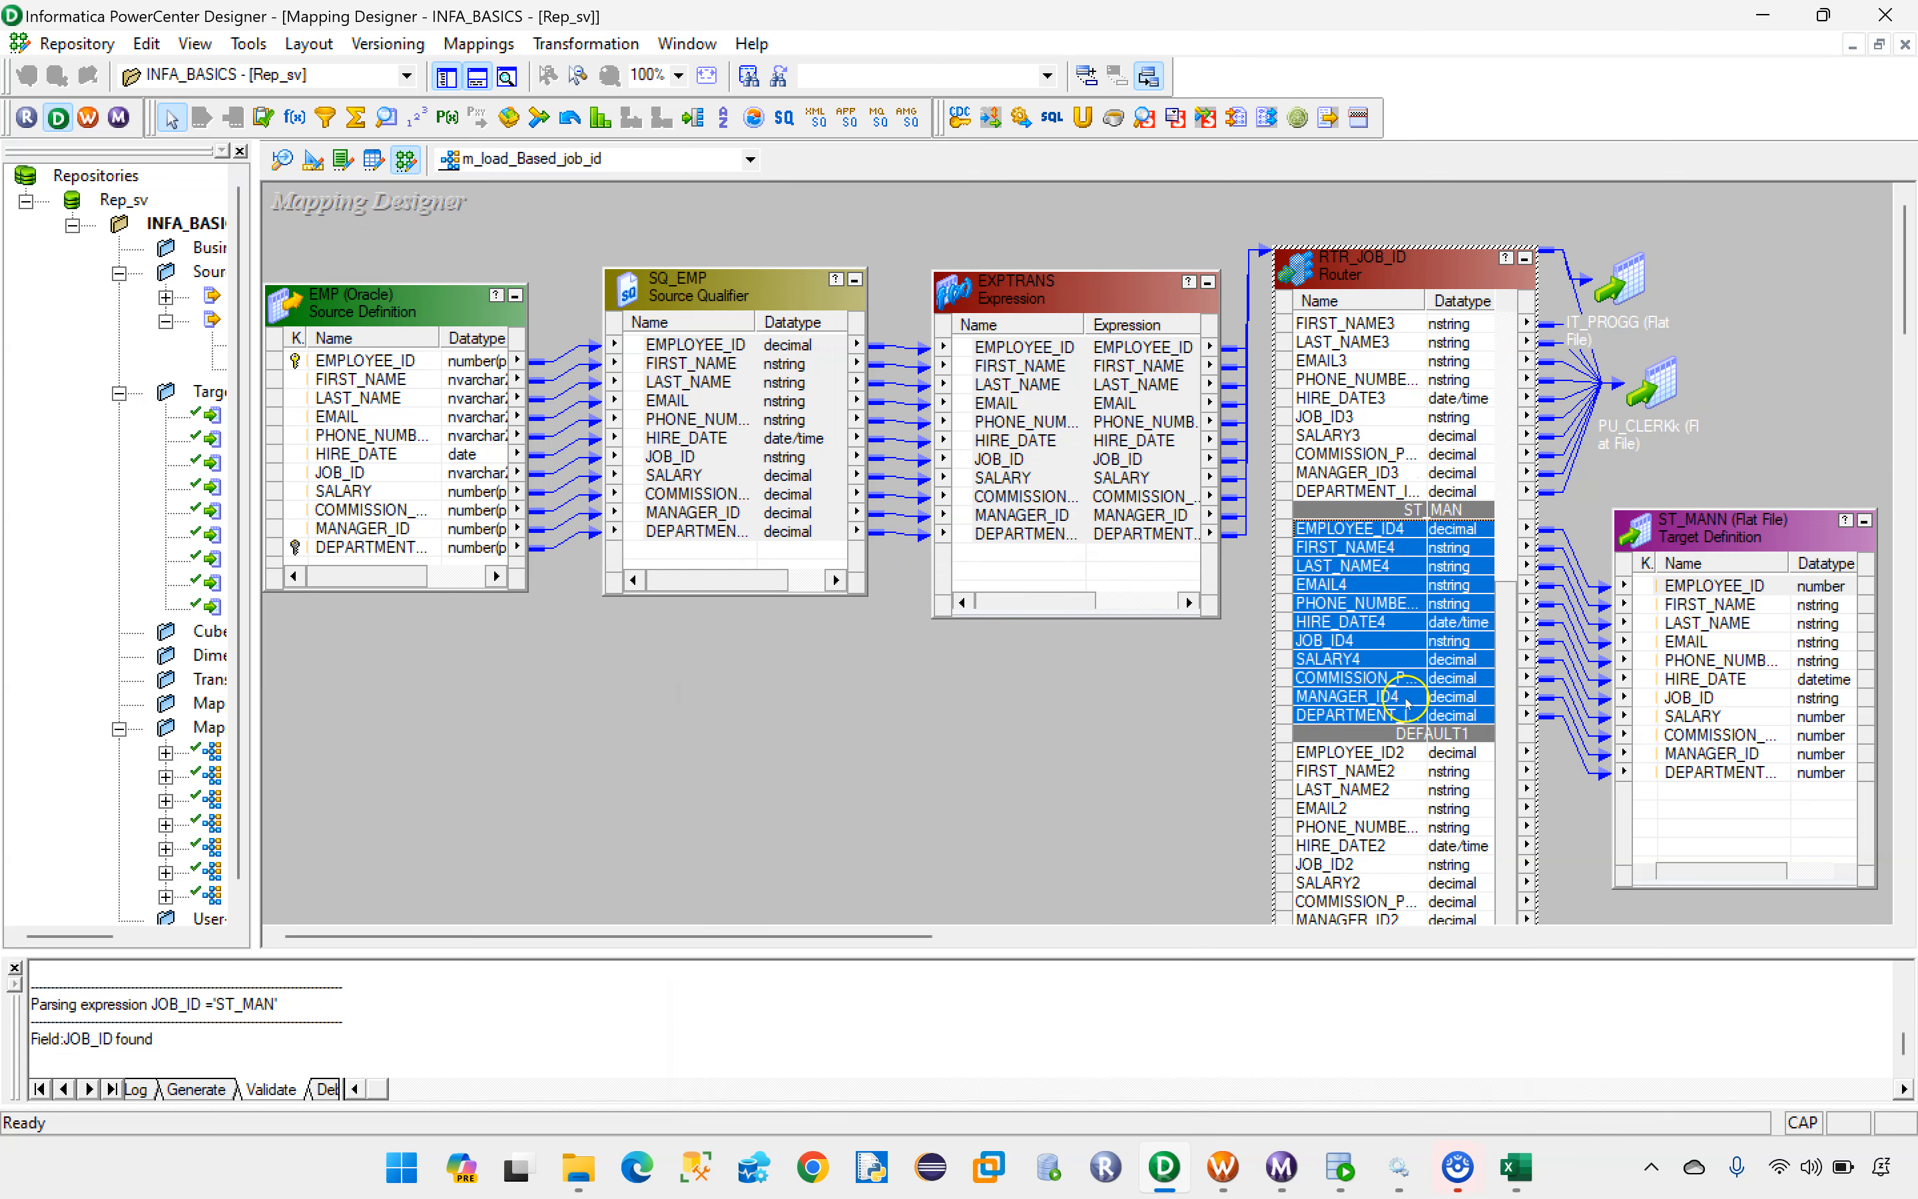
click(1865, 520)
scroll(1401, 800, down, 2)
drag(1908, 273, 1908, 333)
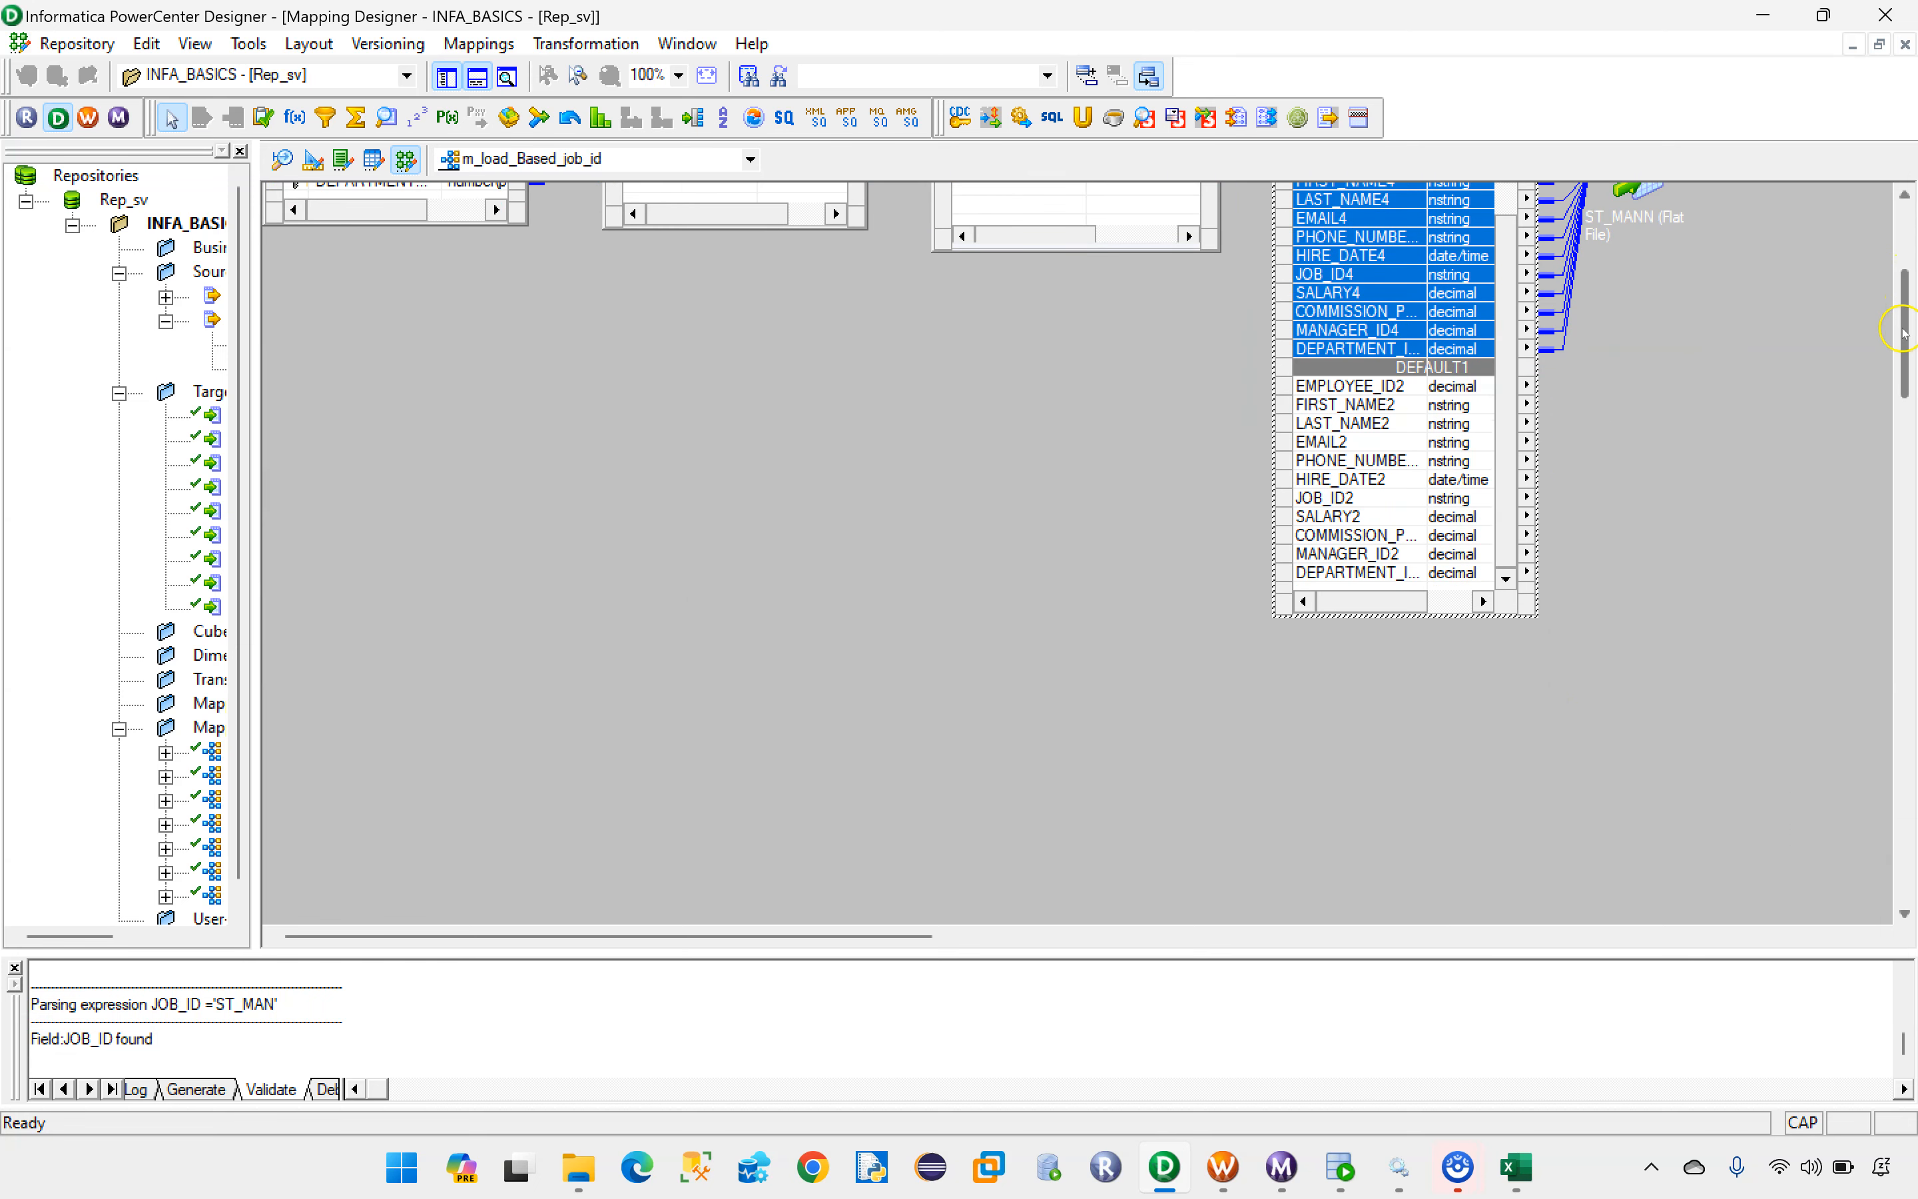
drag(879, 936, 1048, 936)
scroll(1410, 718, down, 3)
scroll(1409, 717, up, 1)
drag(1352, 595, 1494, 259)
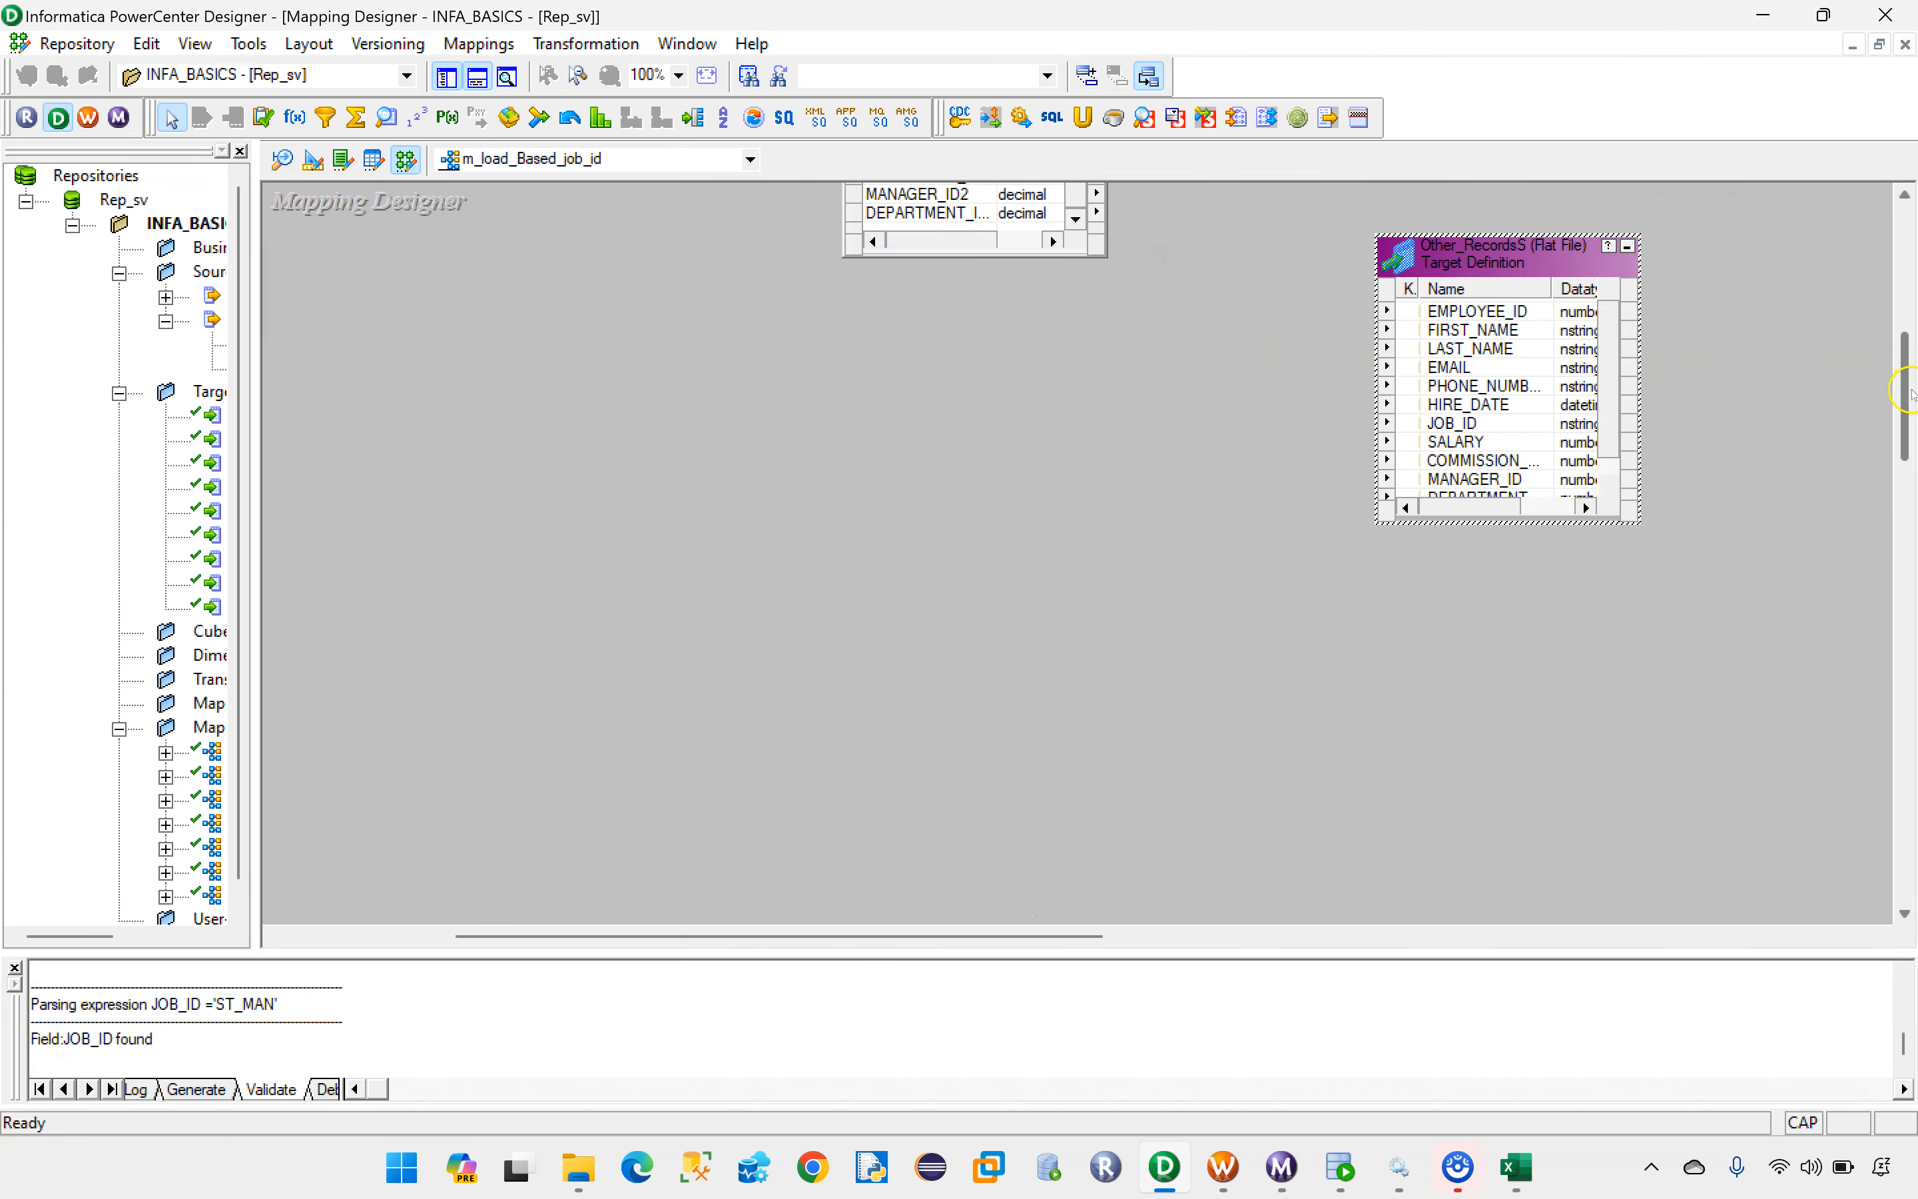
drag(1901, 417, 1901, 342)
drag(1456, 700, 1436, 487)
scroll(1284, 369, up, 3)
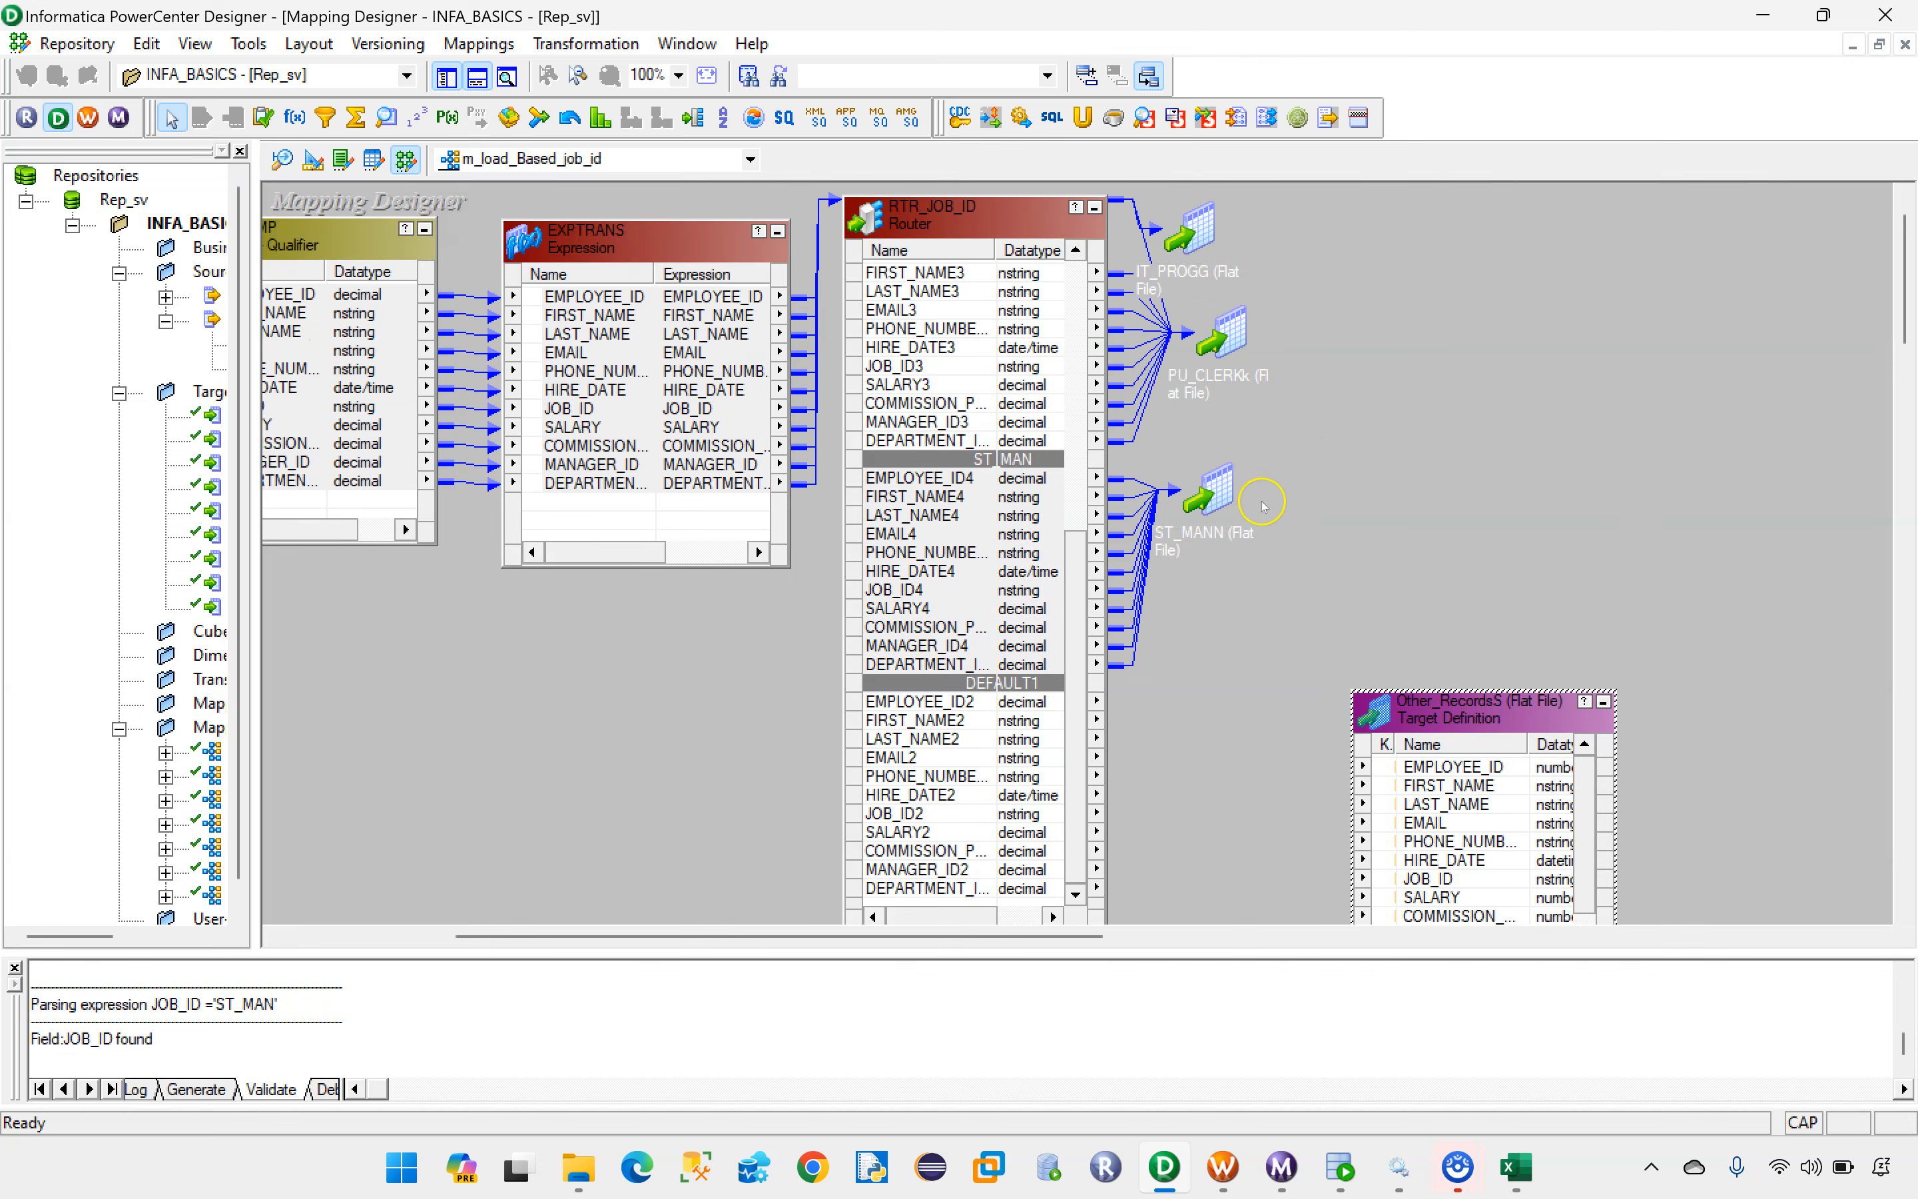
scroll(1357, 654, down, 2)
drag(1450, 626, 1389, 584)
Step: Link all DEFAULT1 group ports of RTR_JOB_ID to the matching ports of the Other_RecordsS target
click(925, 584)
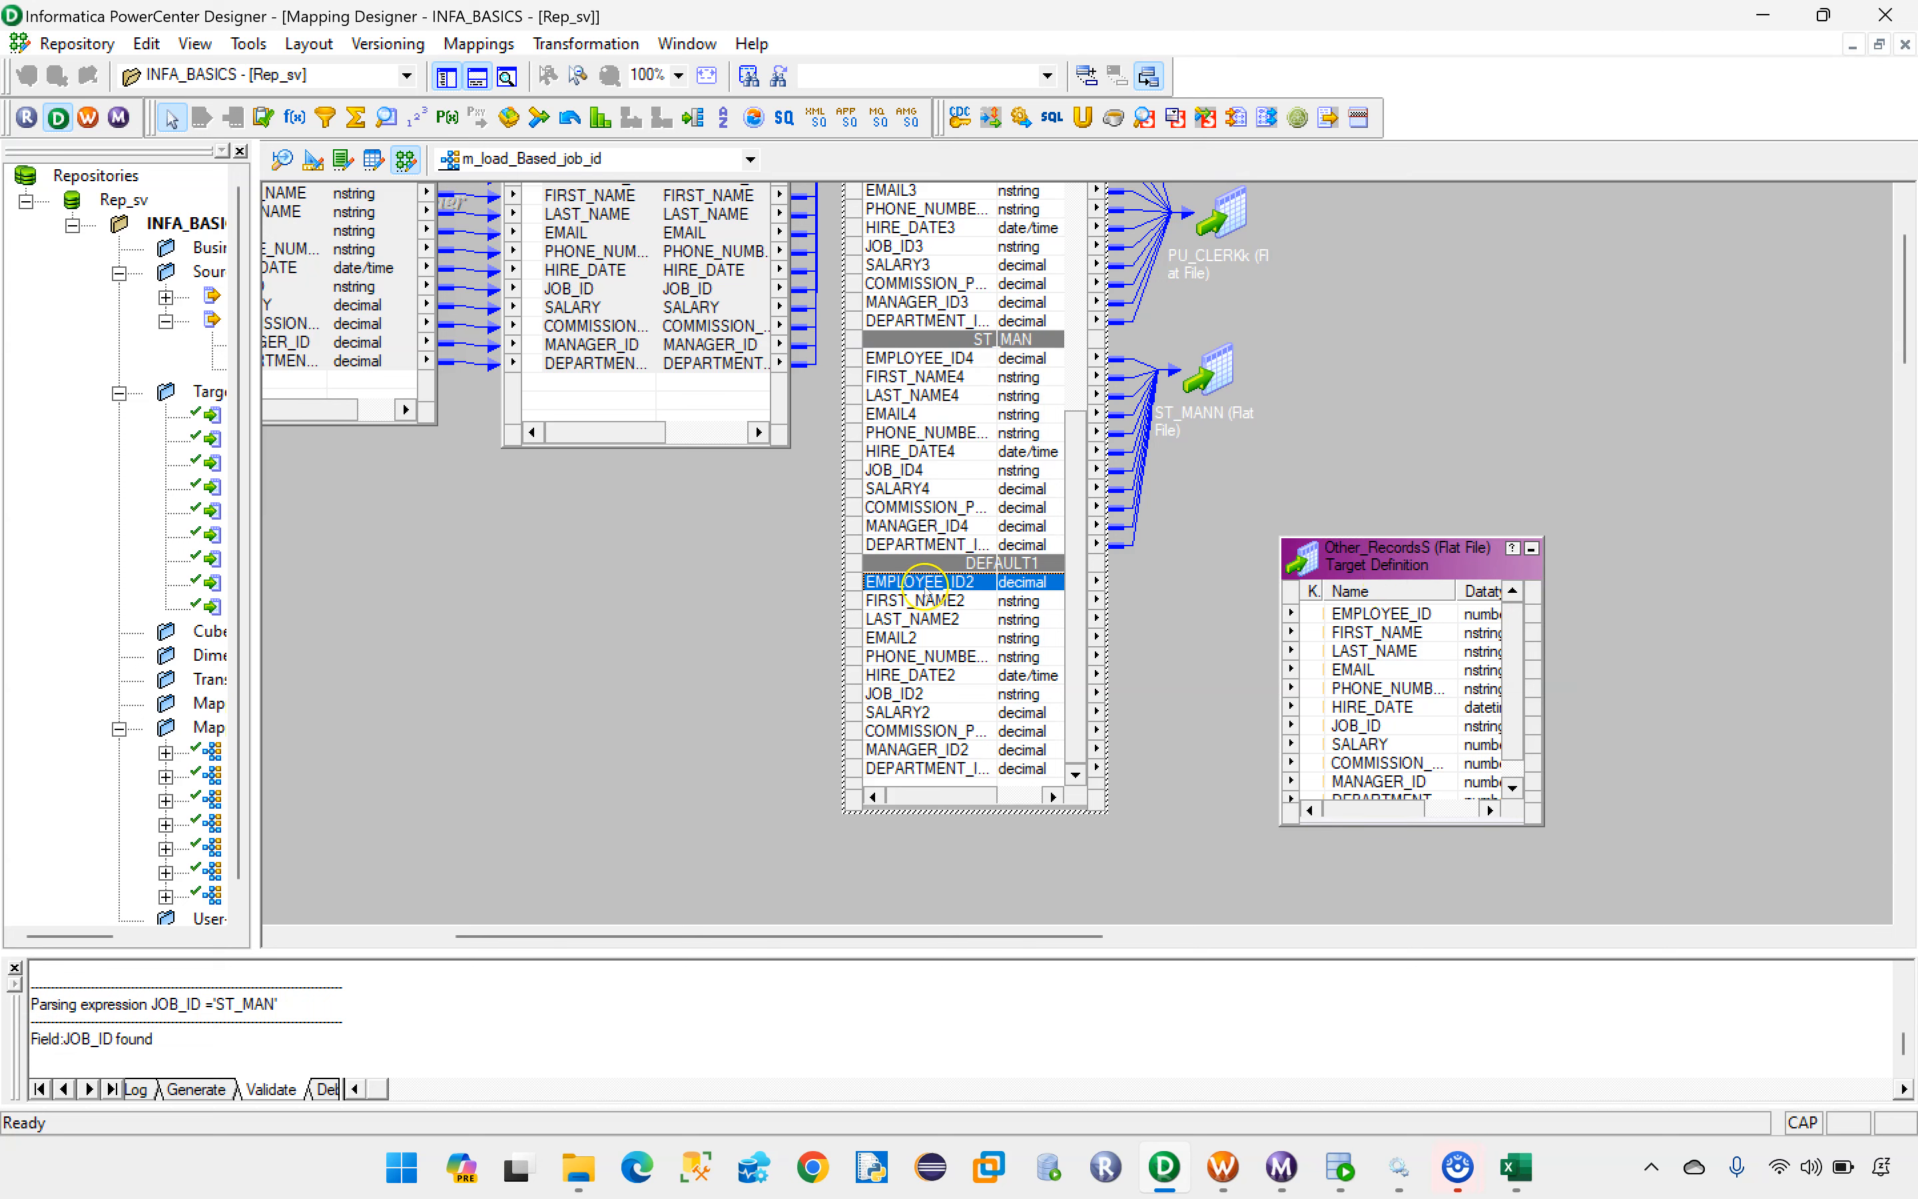
shift+click(927, 766)
drag(918, 592, 1384, 676)
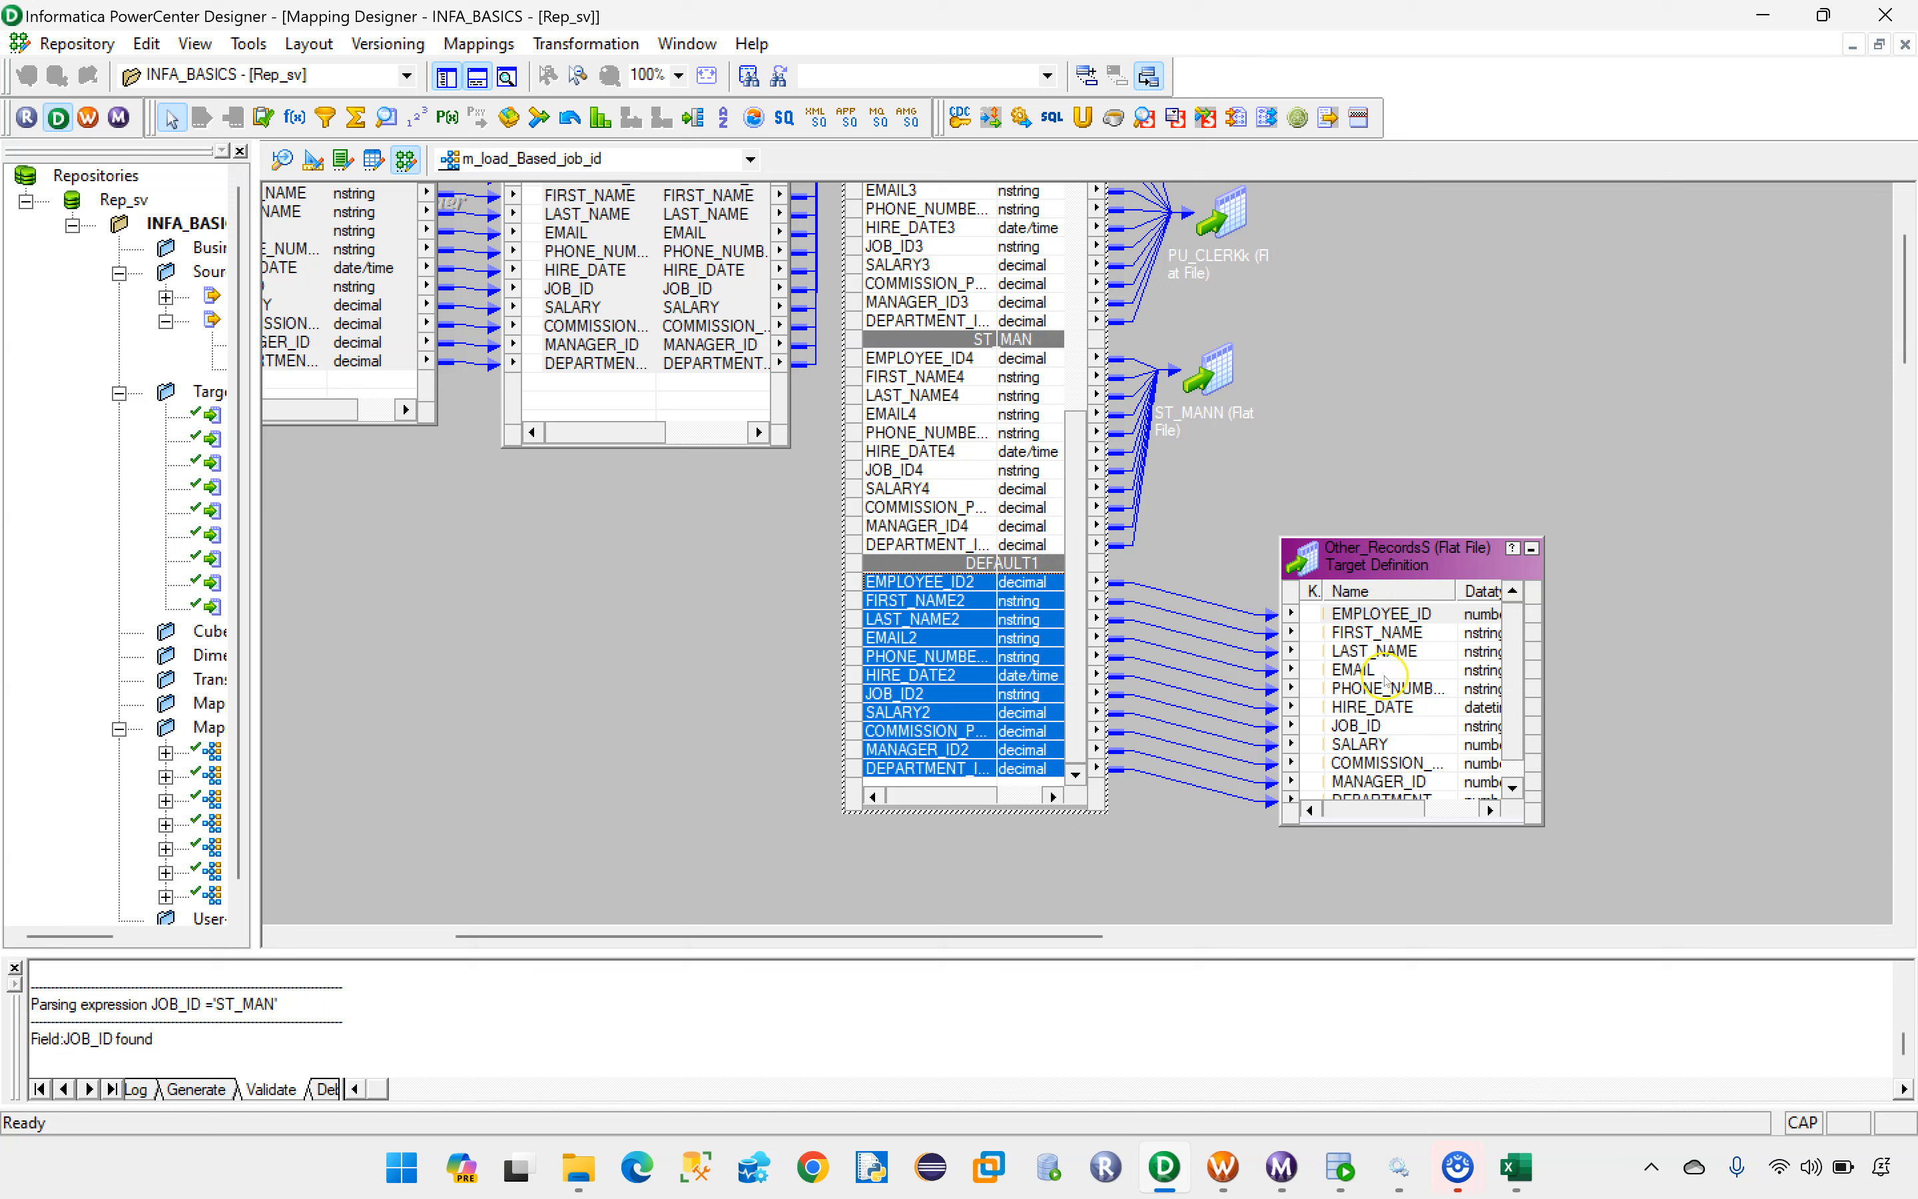
click(1192, 842)
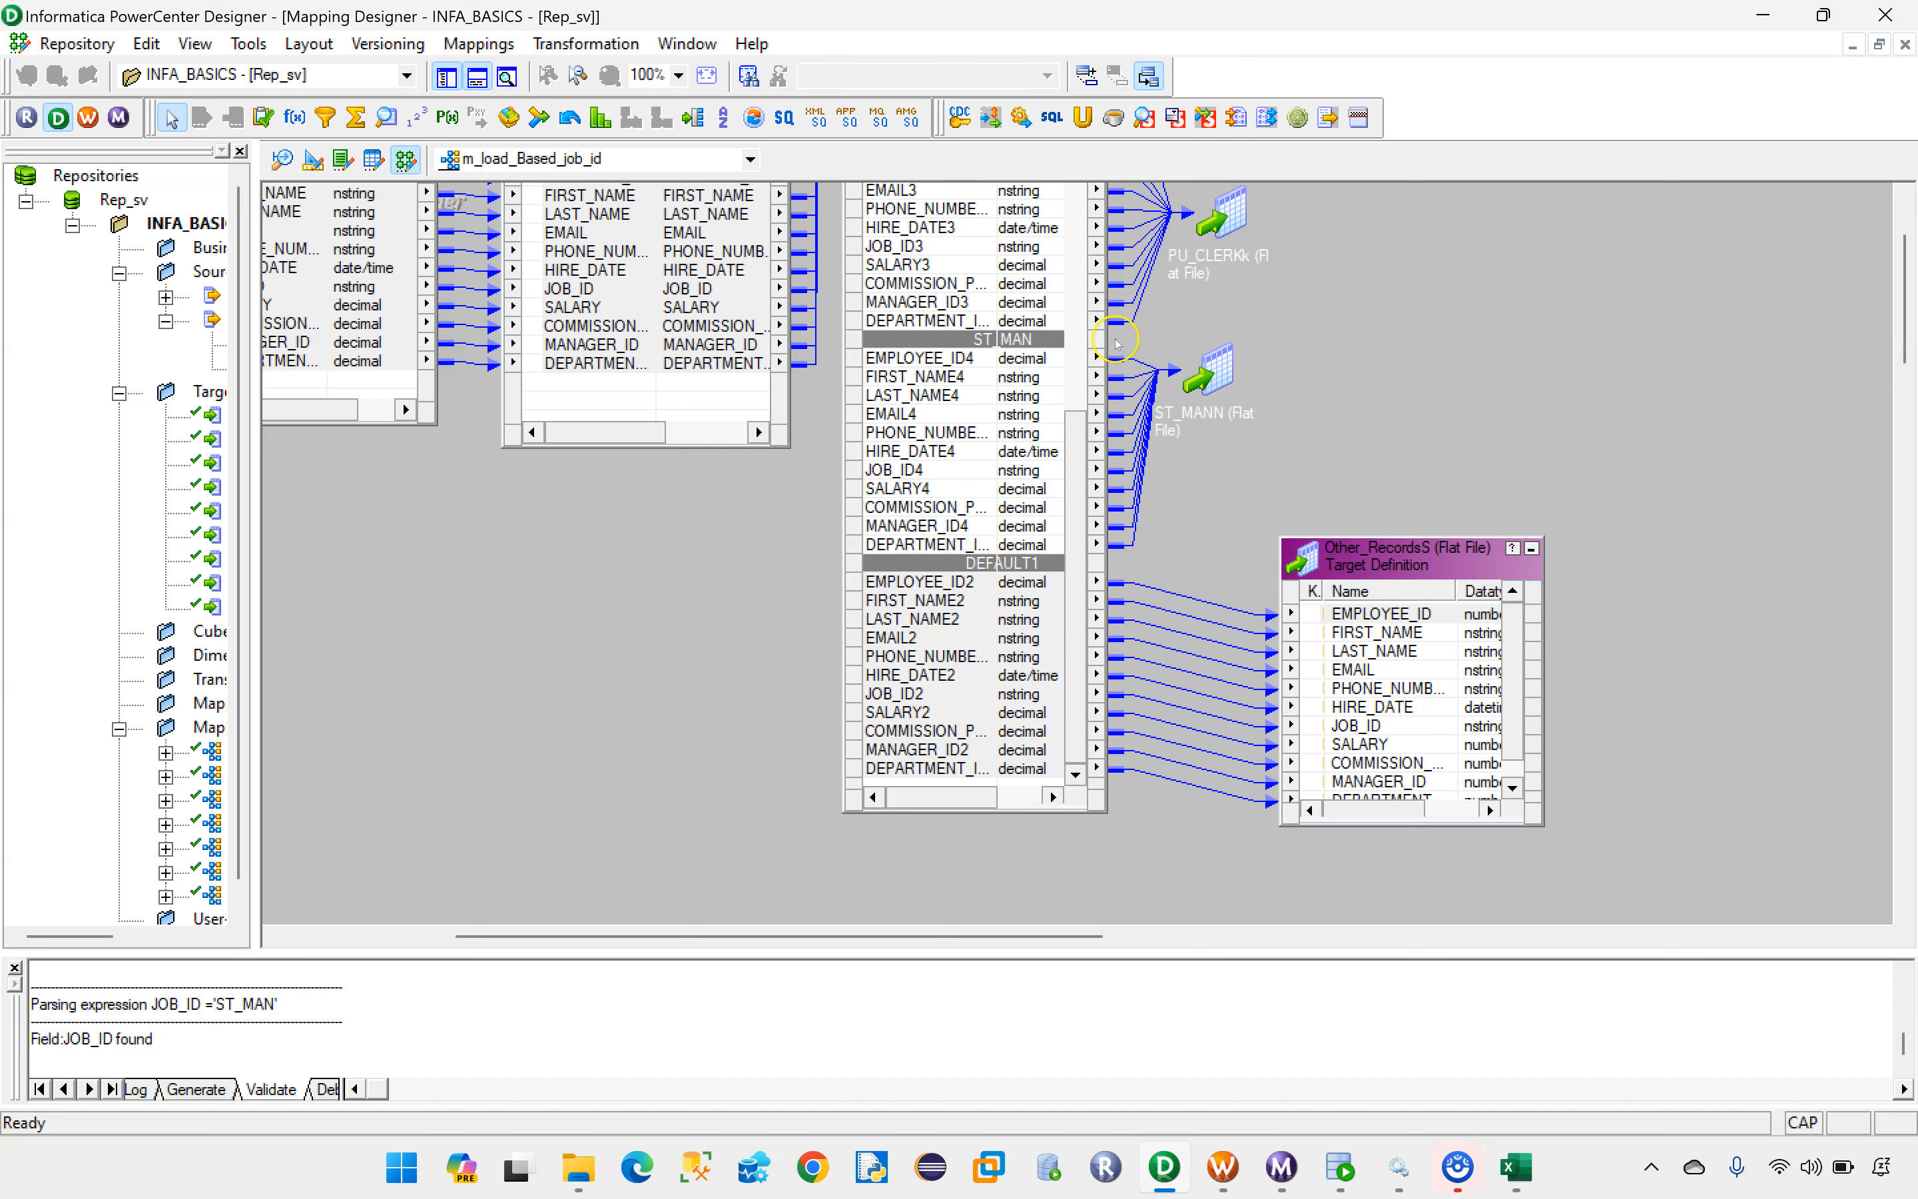
Step: Validate the mapping m_load_Based_job_id and enlarge the output area to read the validation log
click(479, 43)
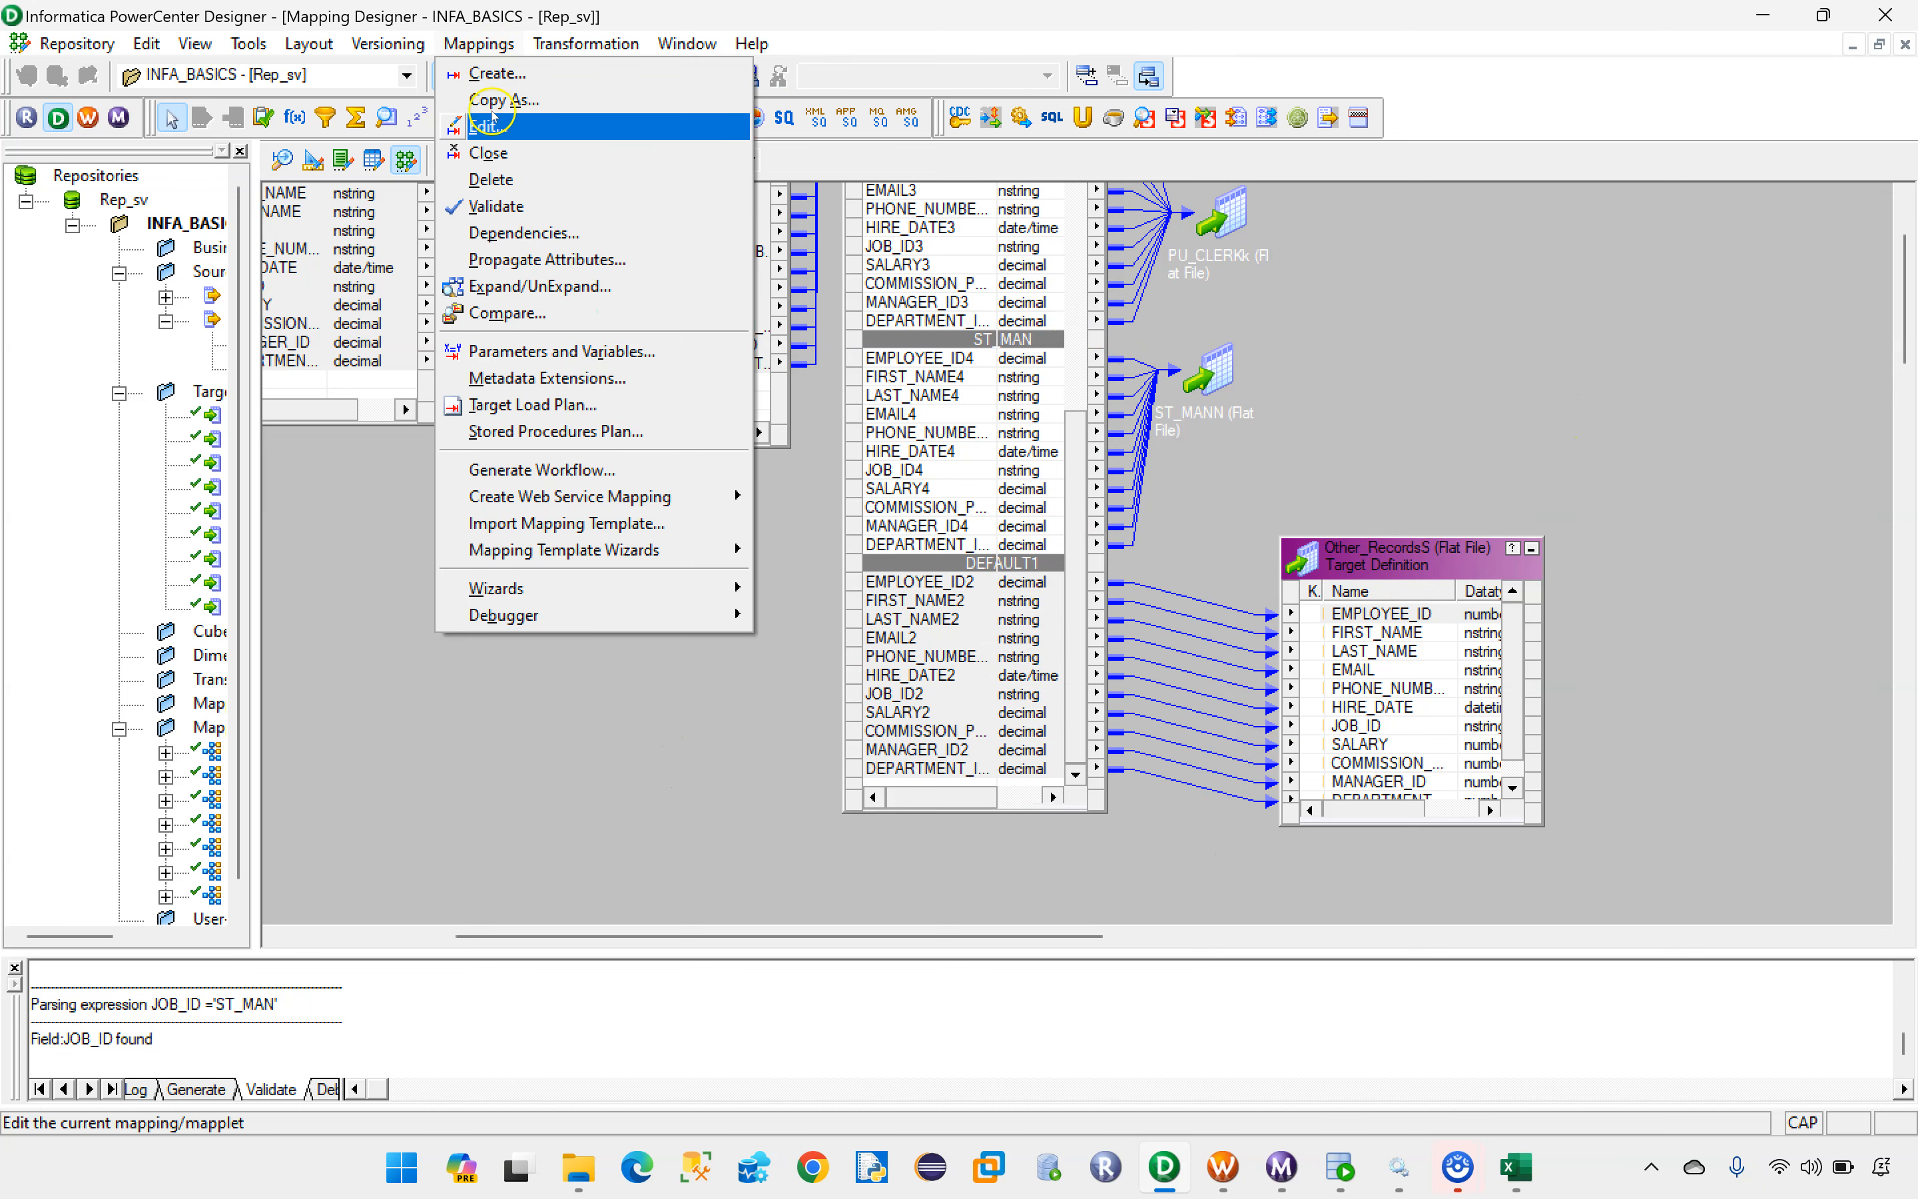
click(508, 203)
drag(476, 961, 514, 698)
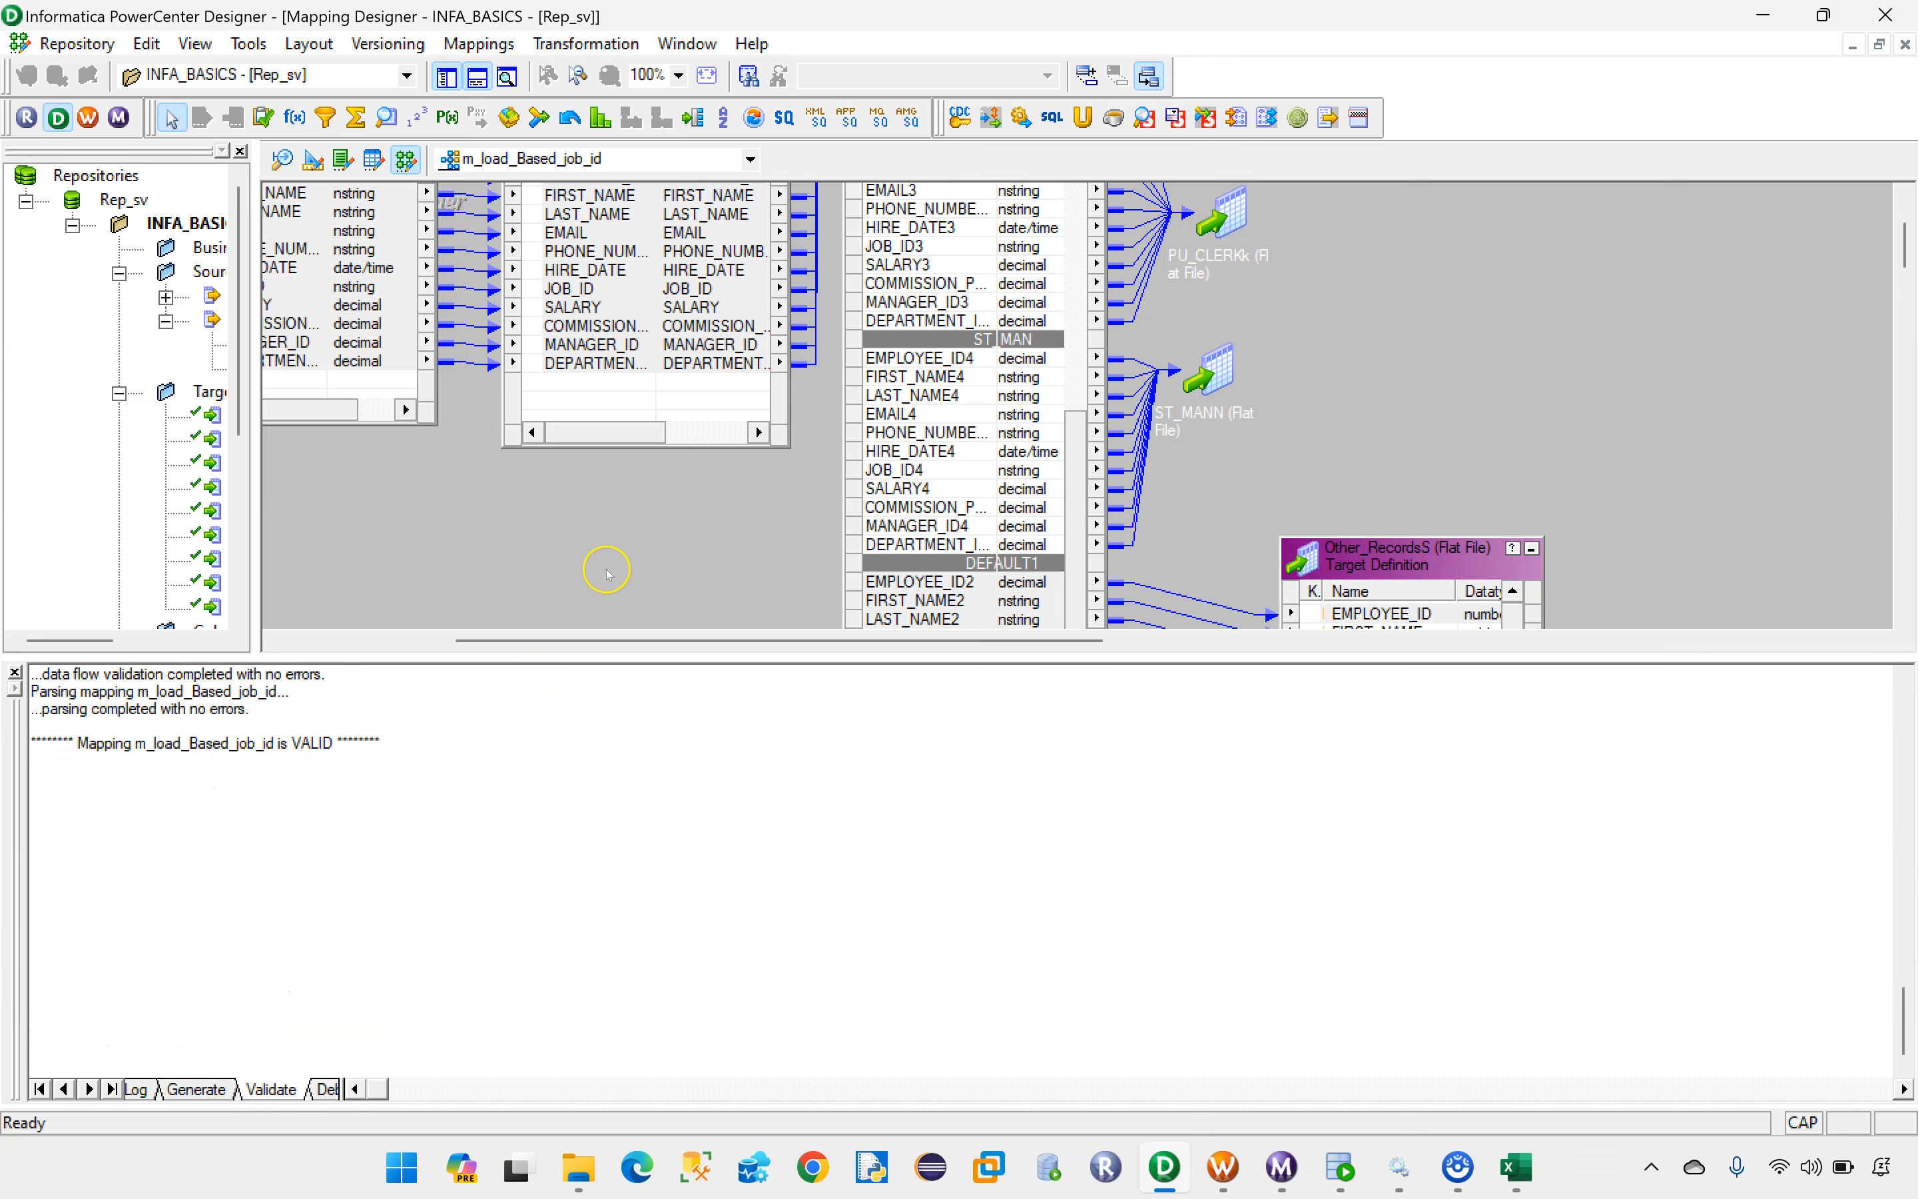
Step: Save the mapping m_load_Based_job_id, arrange all its objects as icons, and shrink the output area to enlarge the mapping workspace
key(ctrl+s)
click(635, 537)
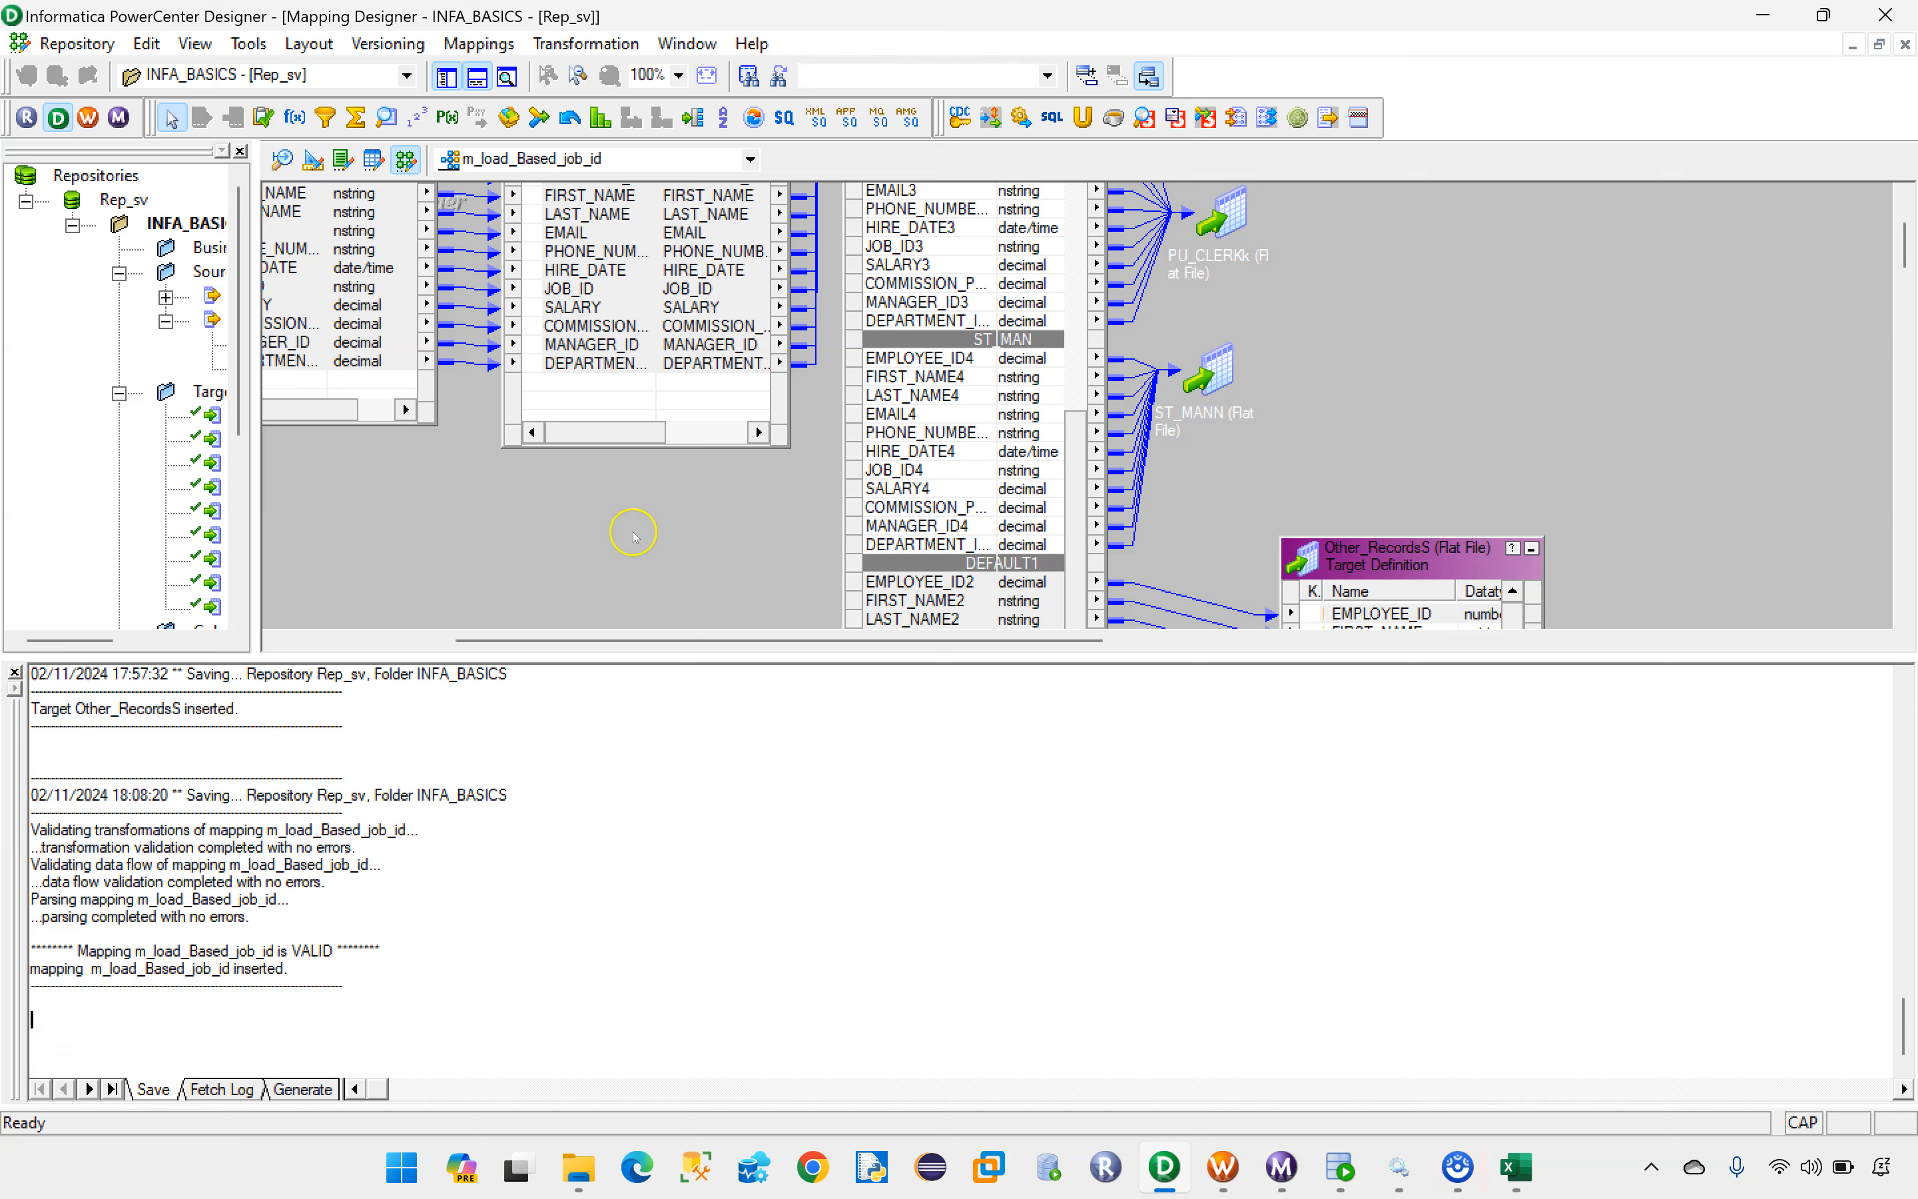
right_click(616, 547)
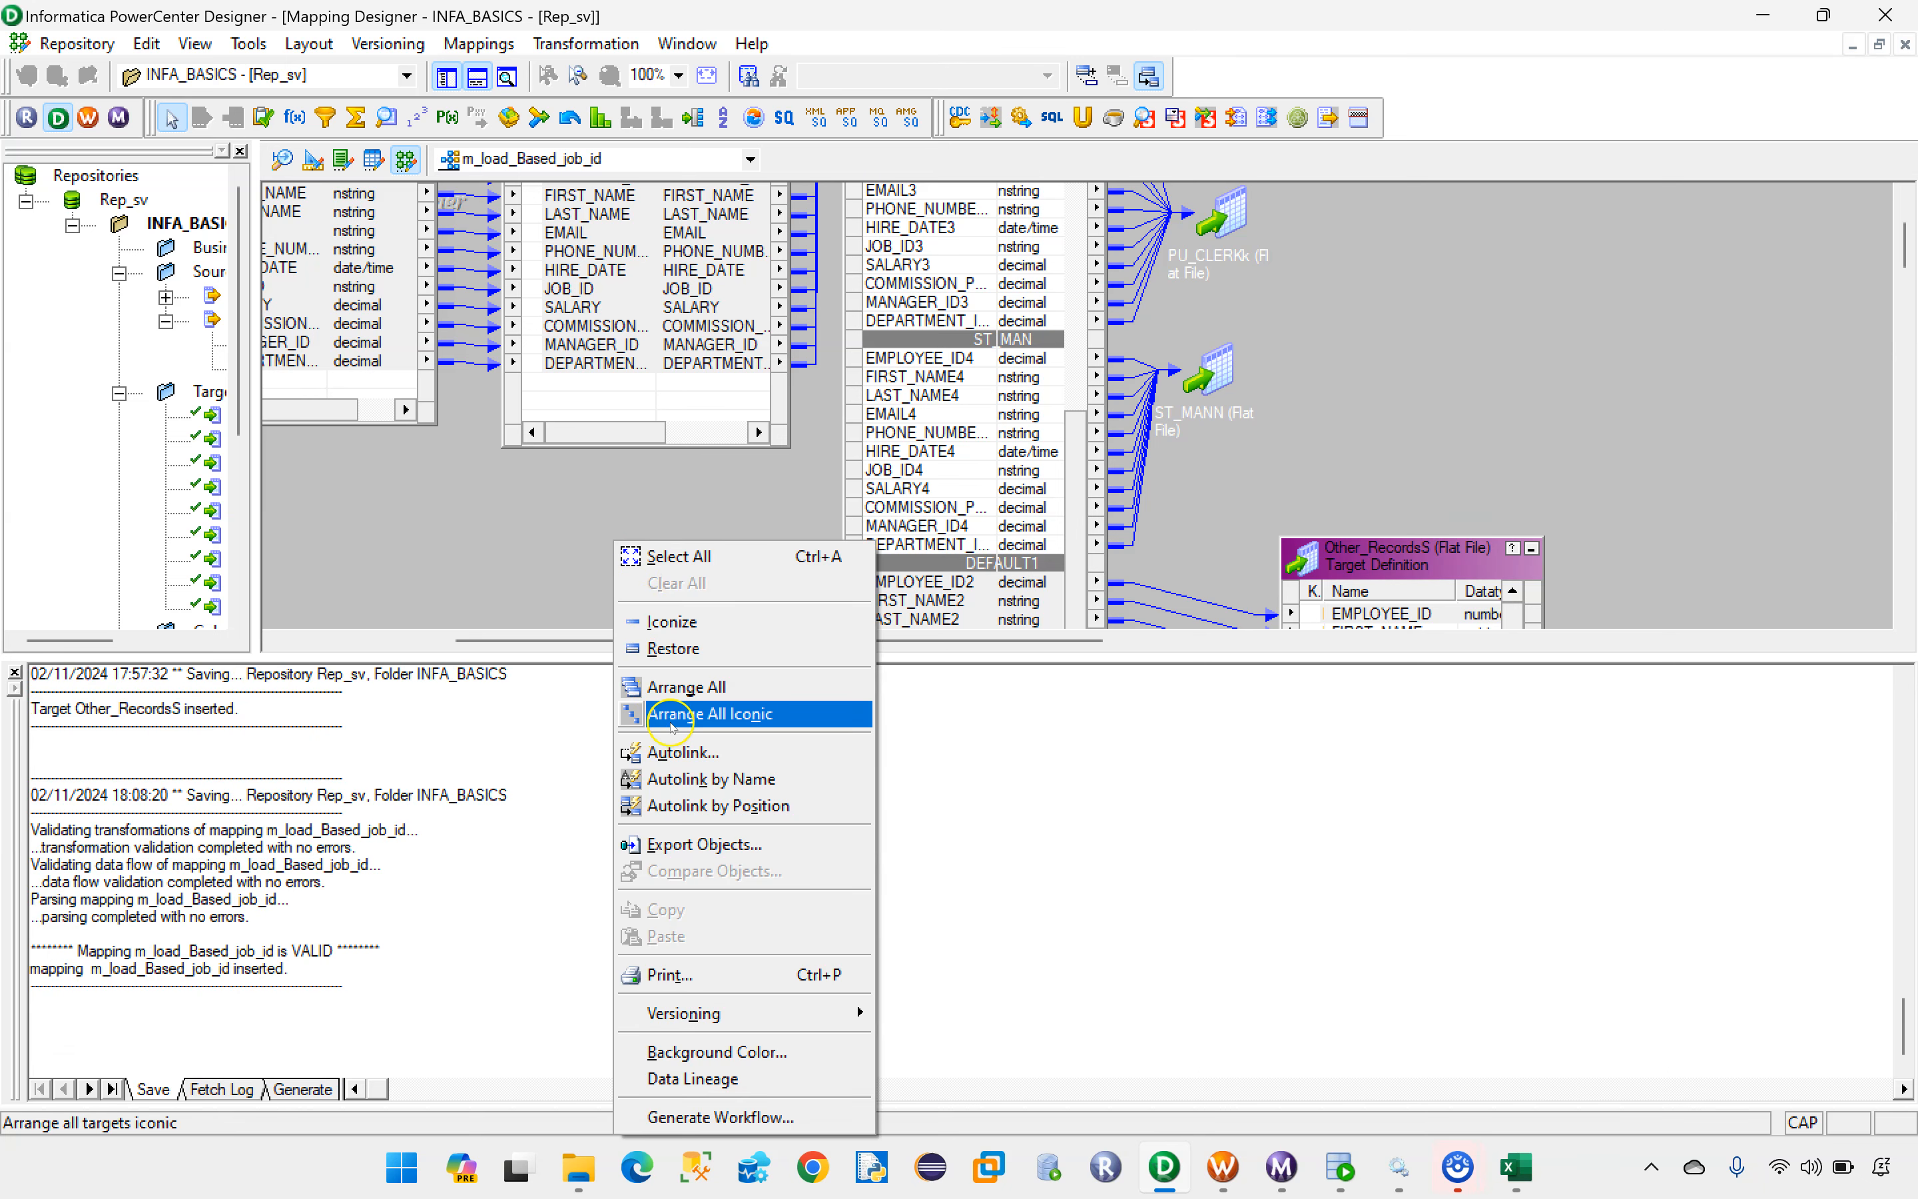
click(809, 704)
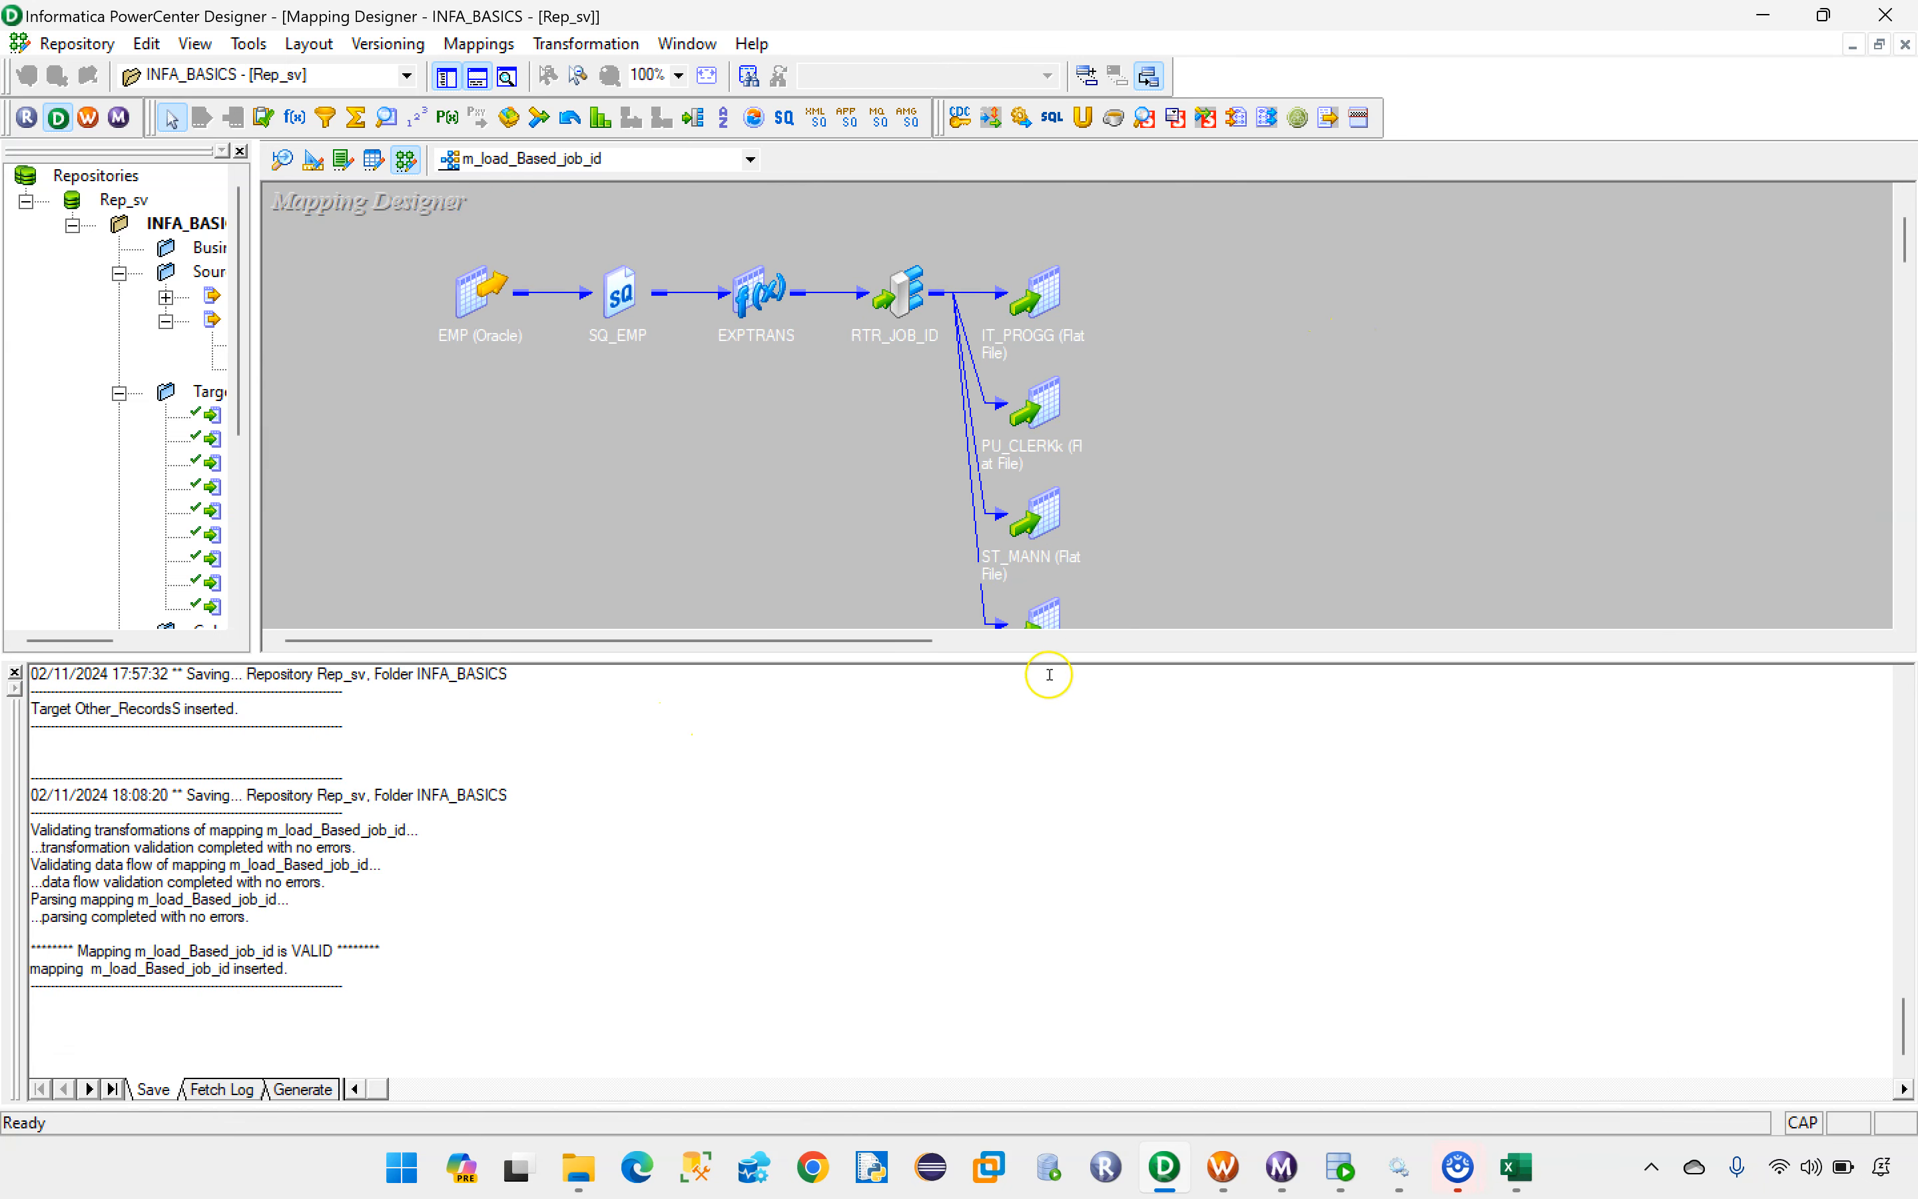
drag(1053, 656, 1066, 1011)
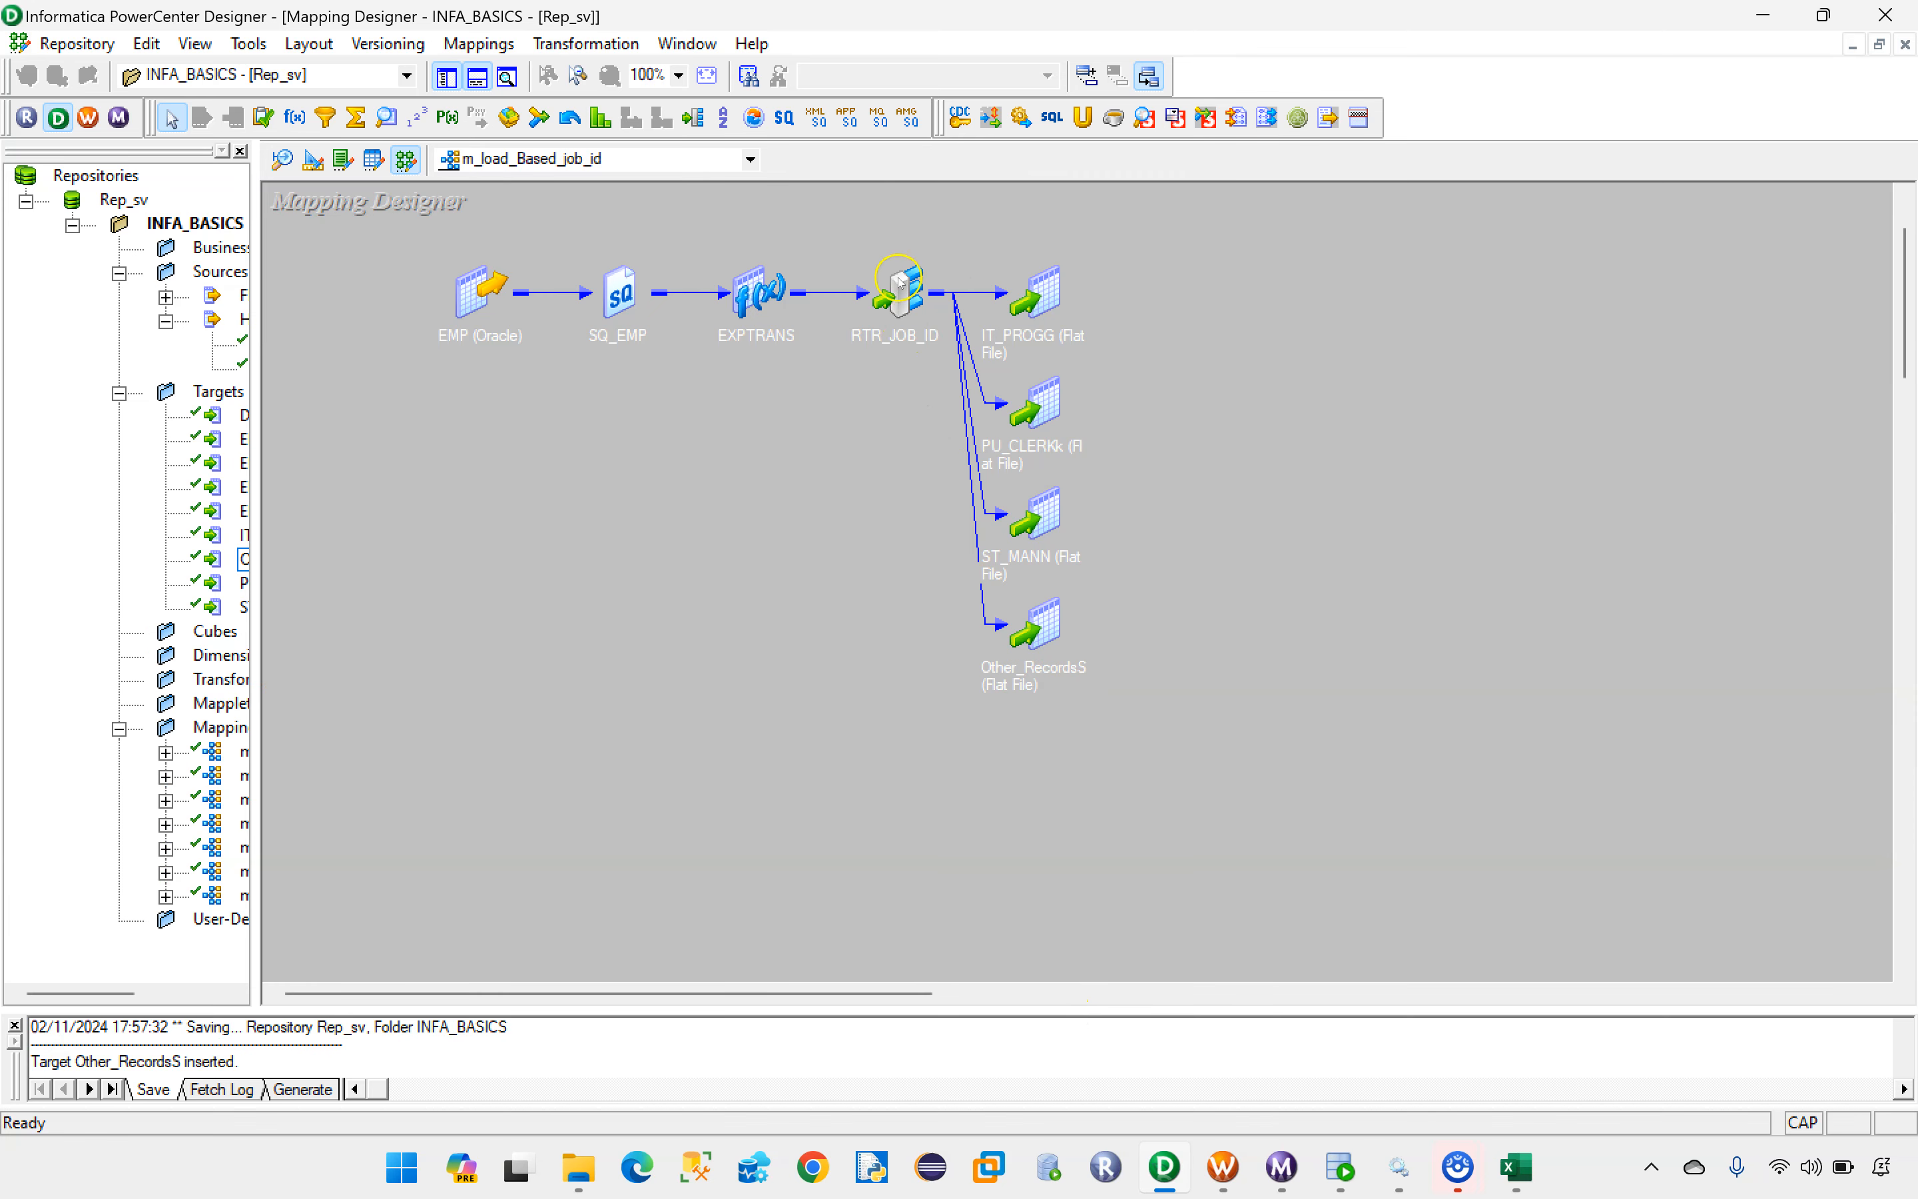
Step: Check the group filter conditions of RTR_JOB_ID once more and collapse the router back to an icon
double_click(900, 297)
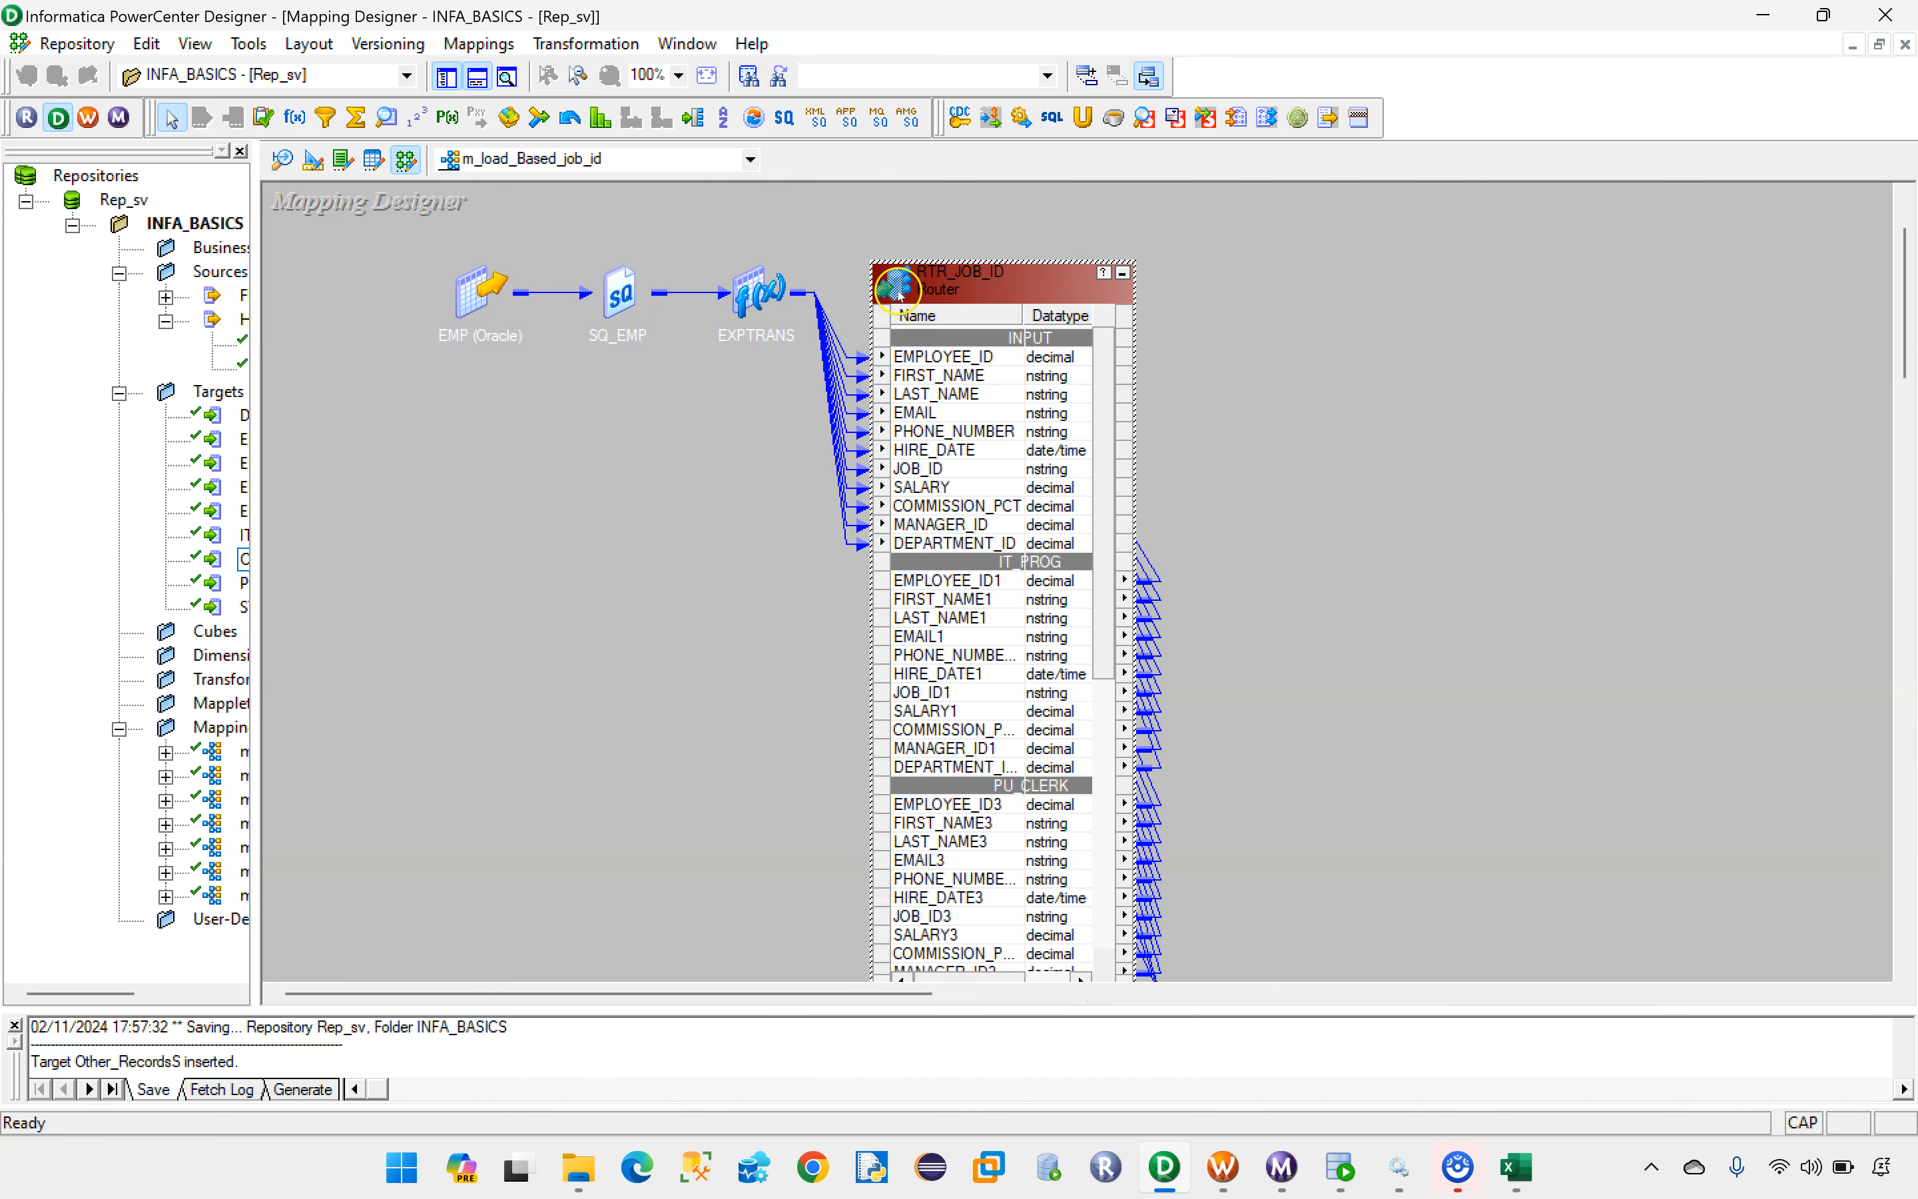
double_click(972, 290)
click(1018, 658)
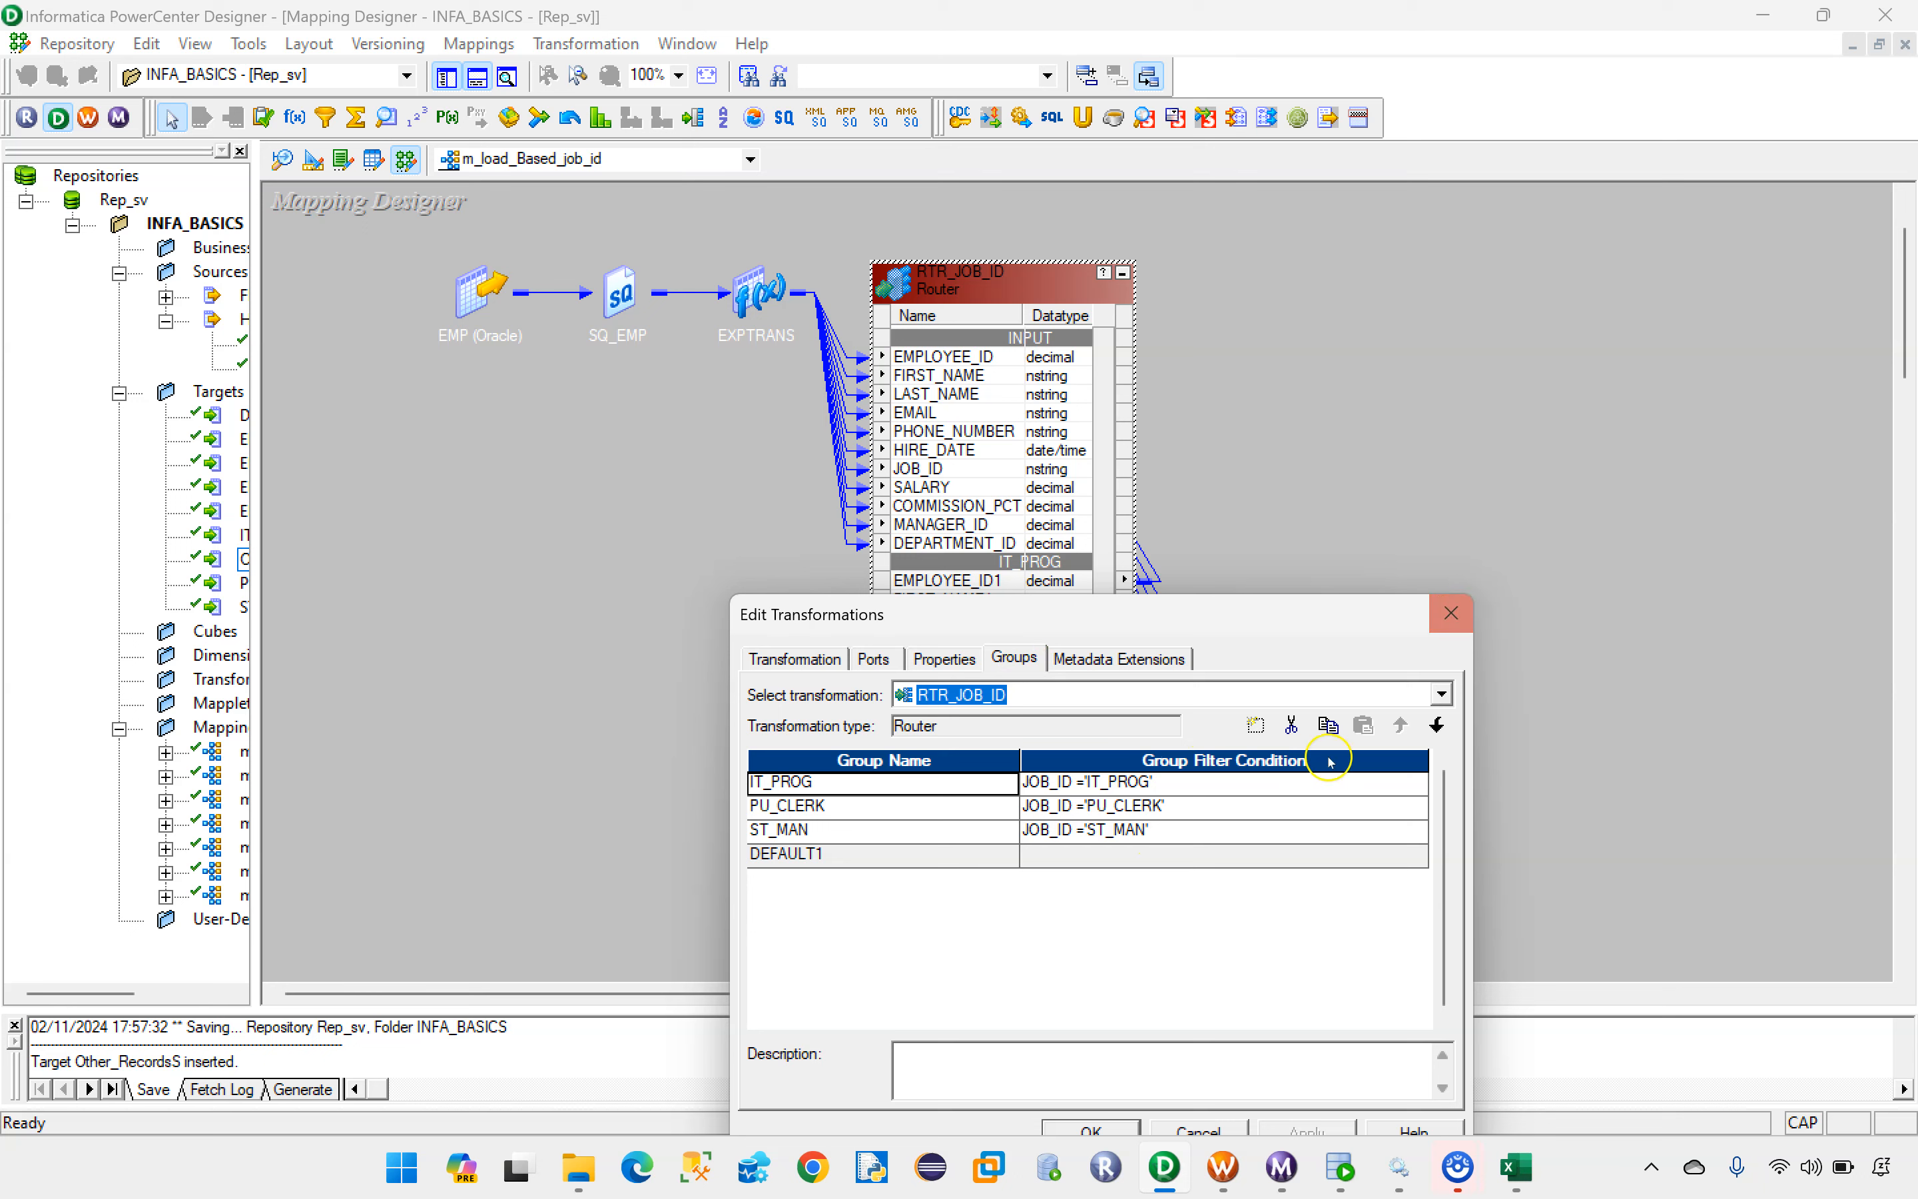
click(1450, 612)
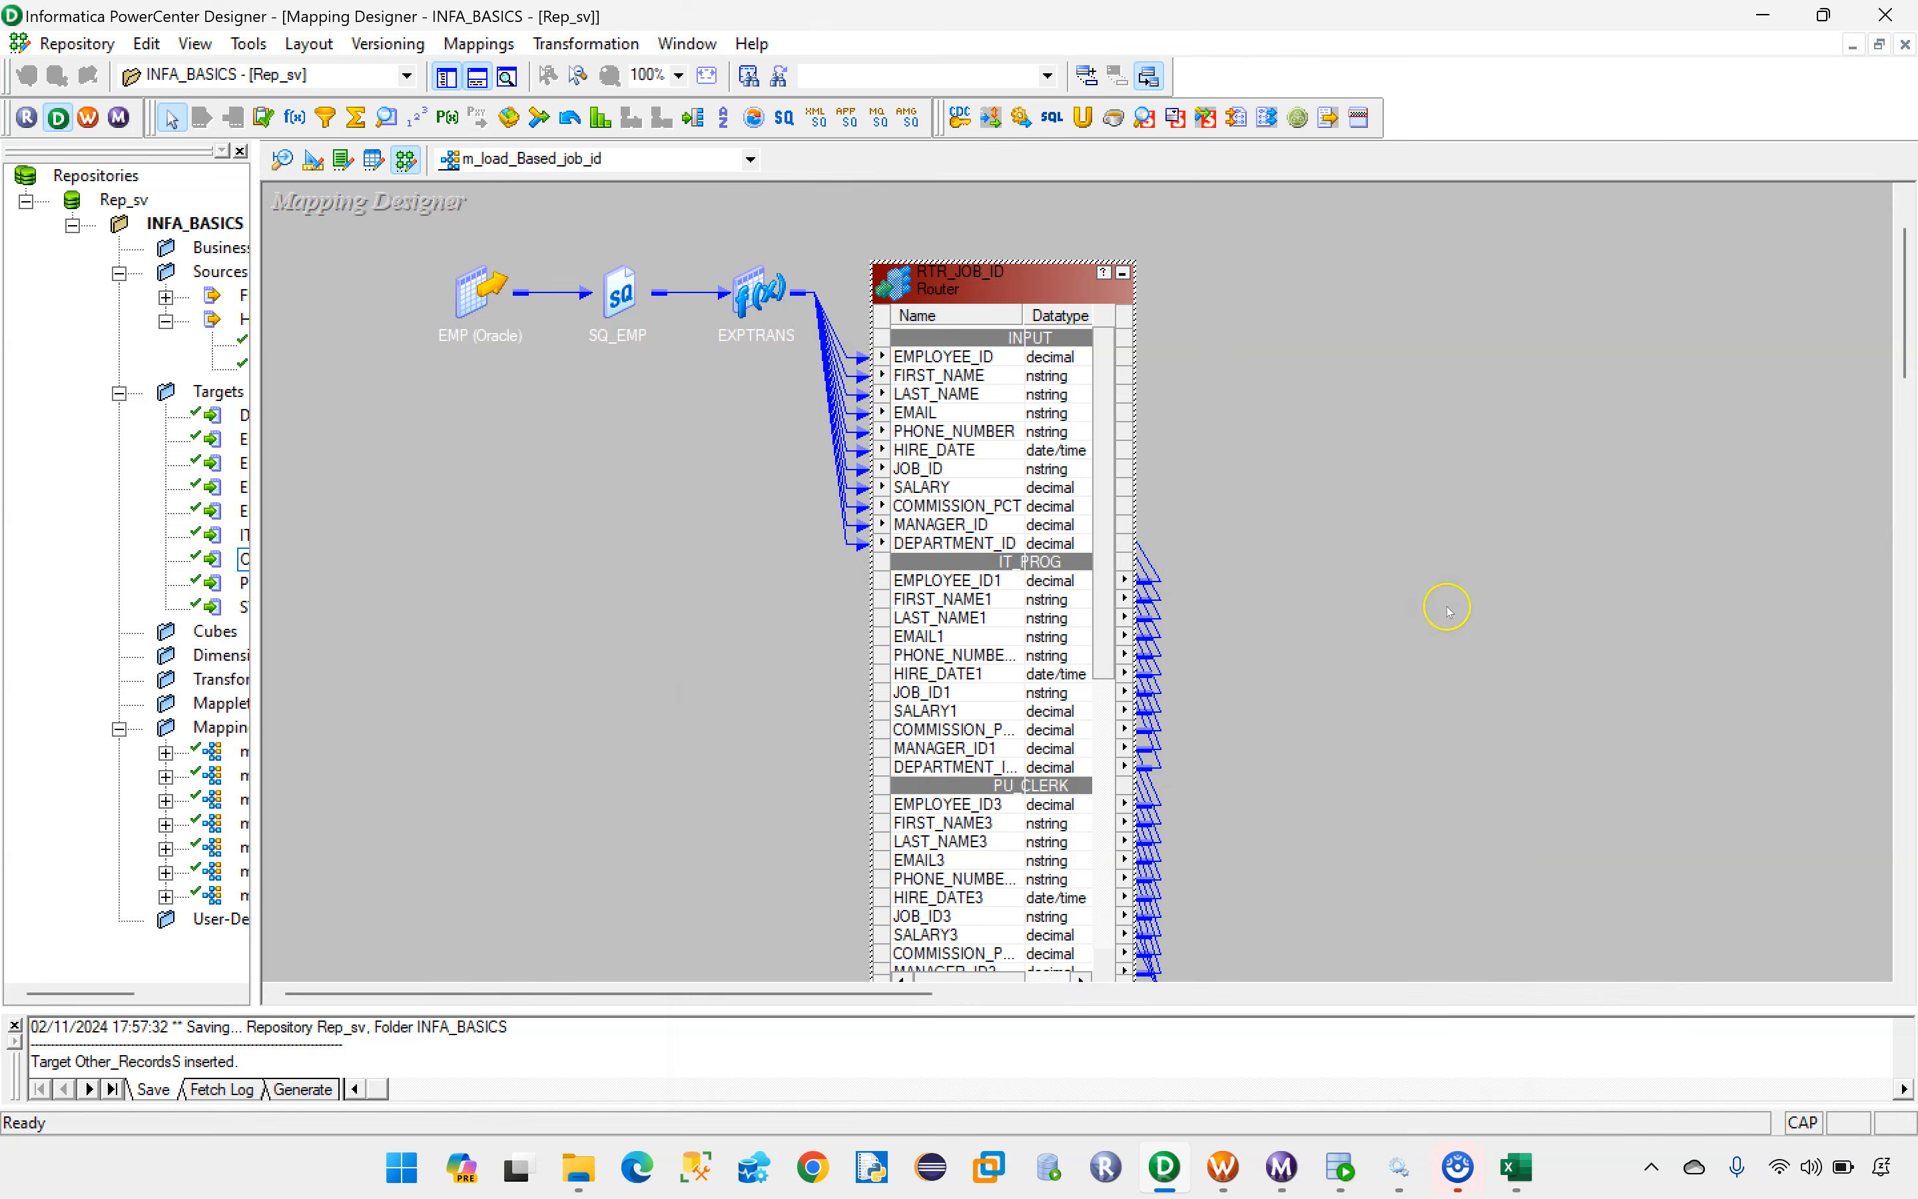
click(1122, 273)
drag(1129, 791, 972, 240)
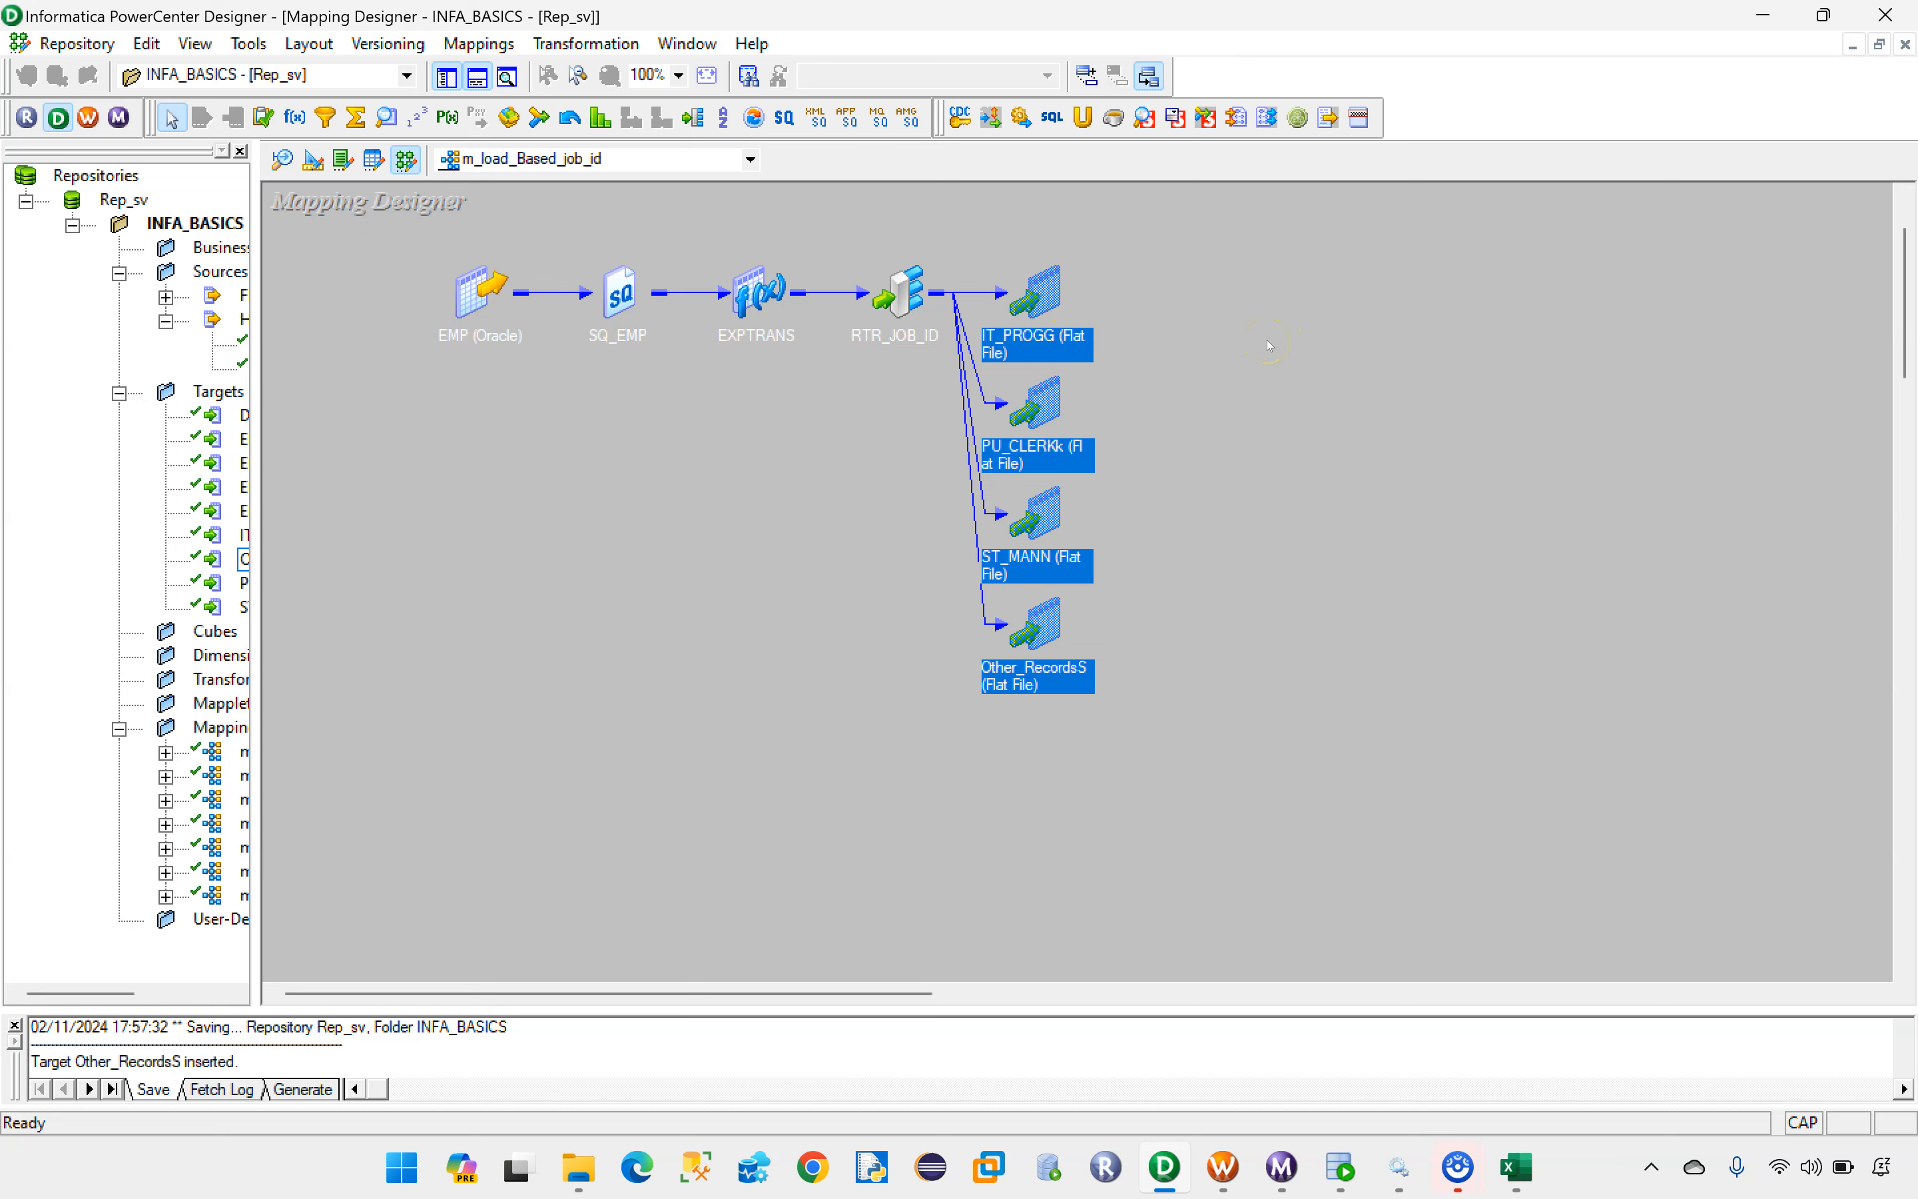
click(1273, 546)
drag(1134, 803, 971, 236)
click(1109, 781)
drag(1171, 796, 943, 232)
click(1241, 549)
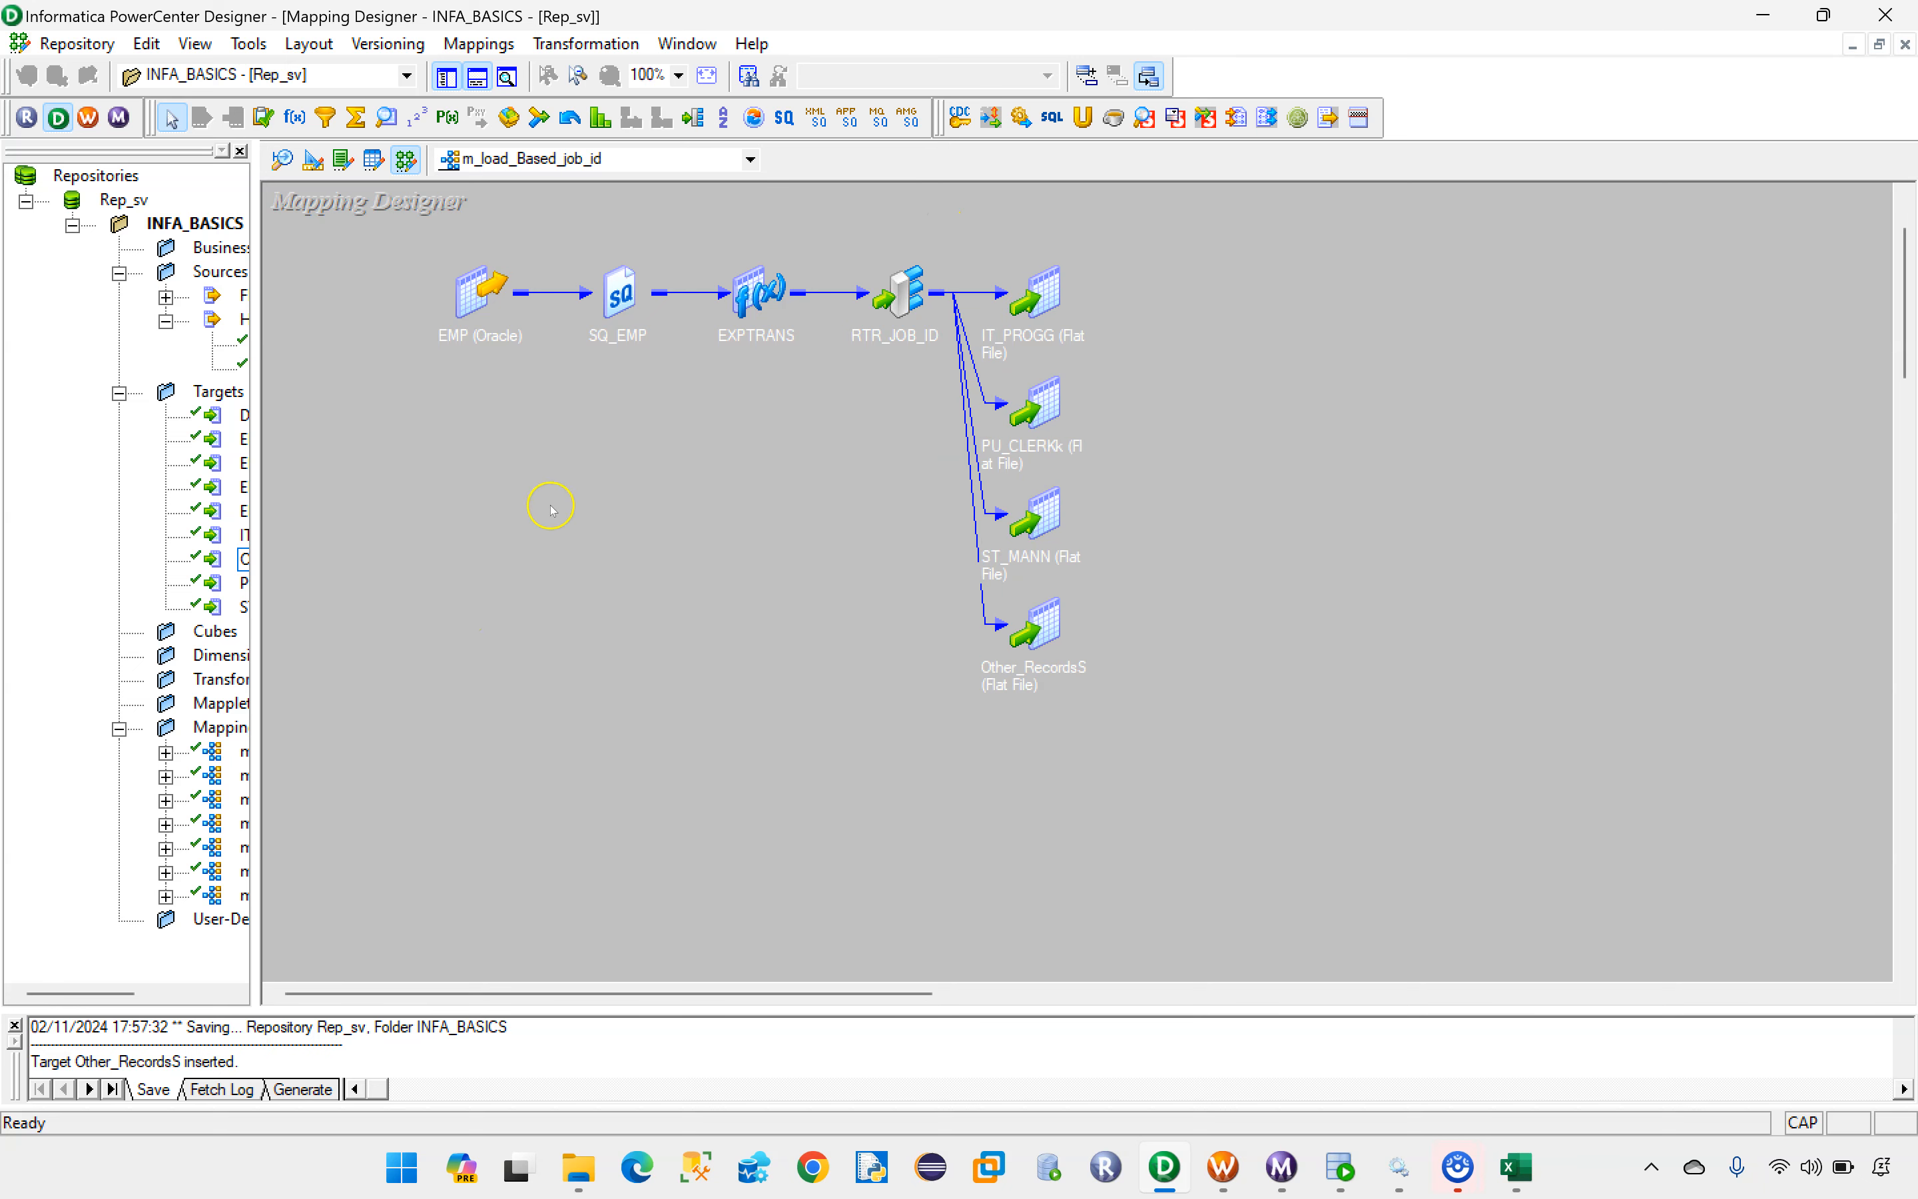
Step: Save the mapping and copy its name, m_load_Based_job_id, from the mapping's edit dialog
key(ctrl+s)
click(1146, 658)
click(479, 43)
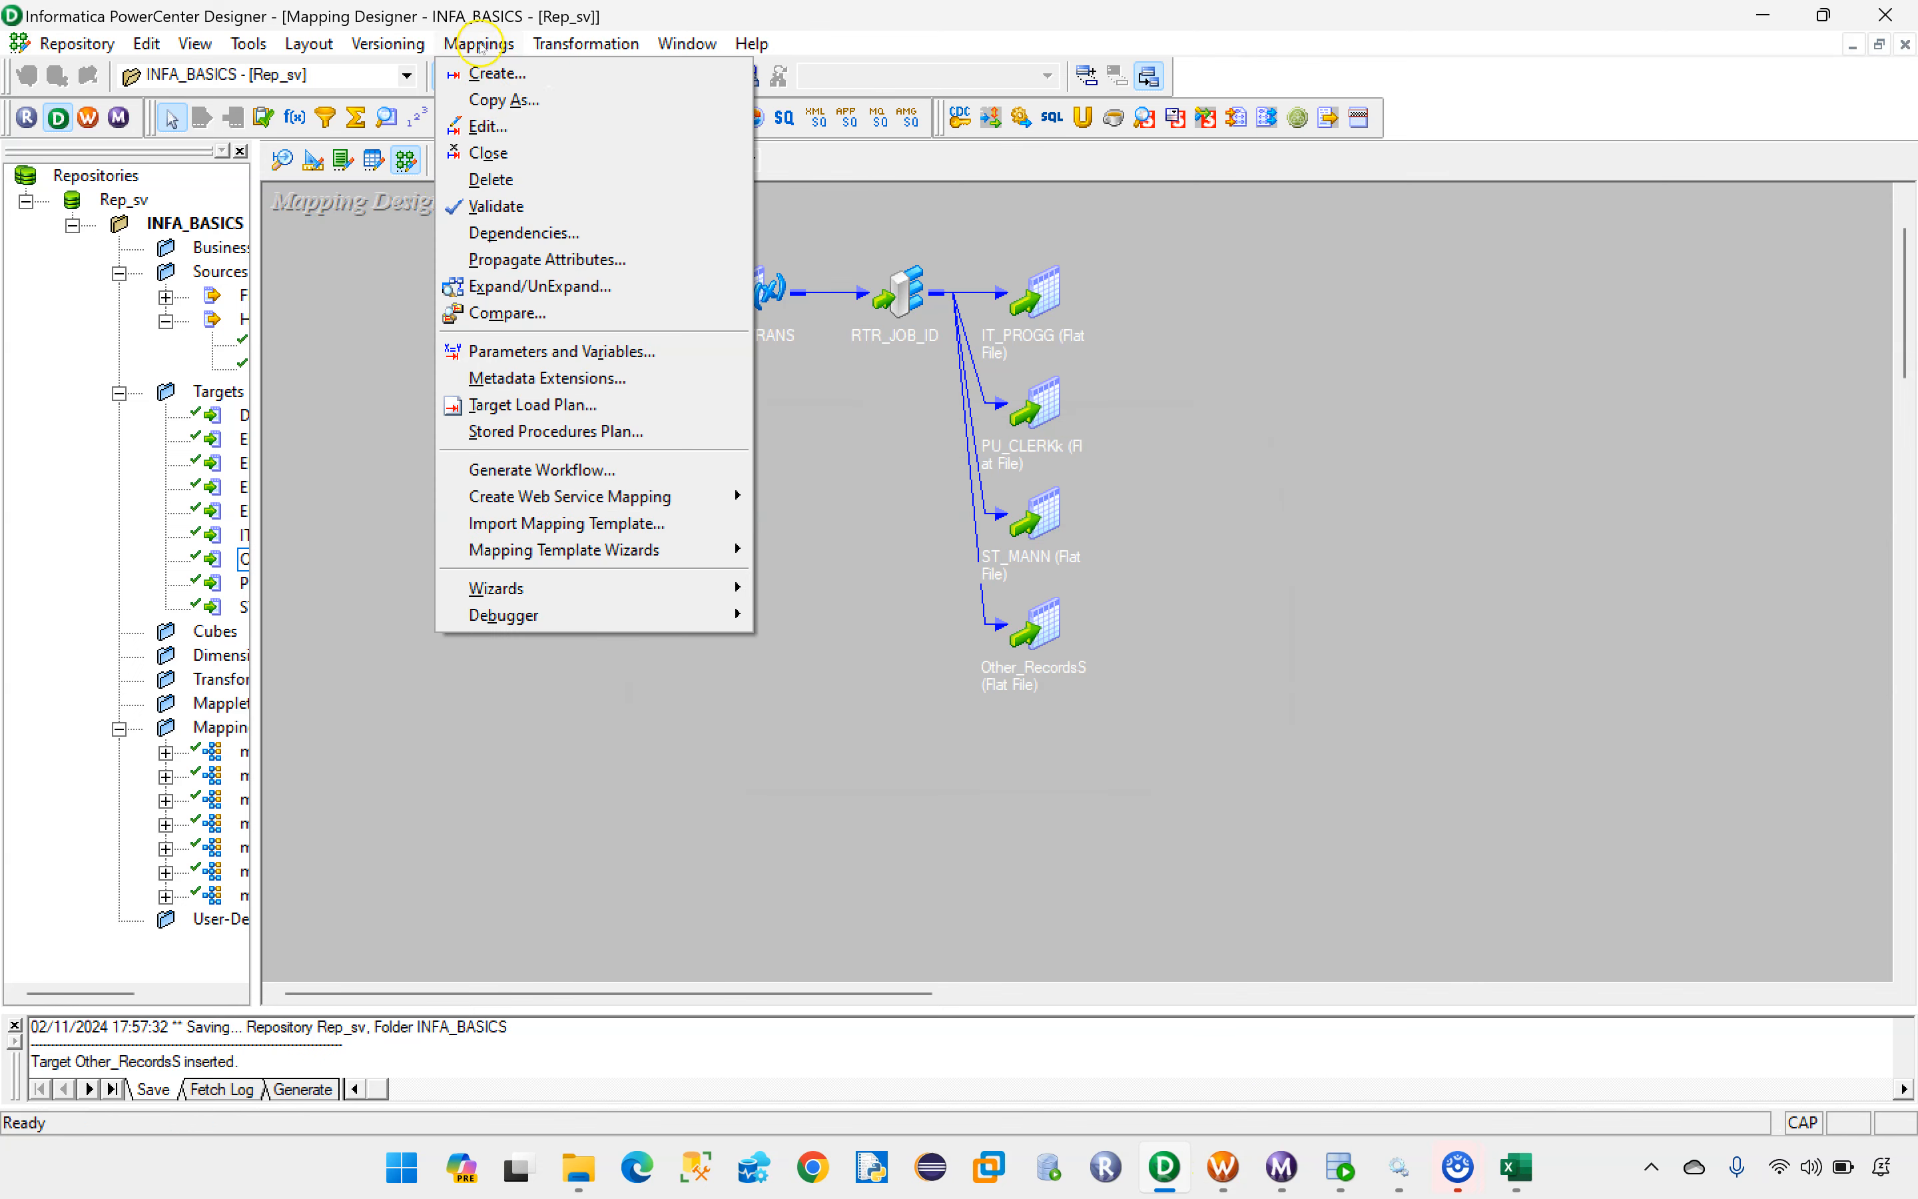
click(500, 124)
drag(943, 511, 751, 492)
key(ctrl+c)
click(989, 662)
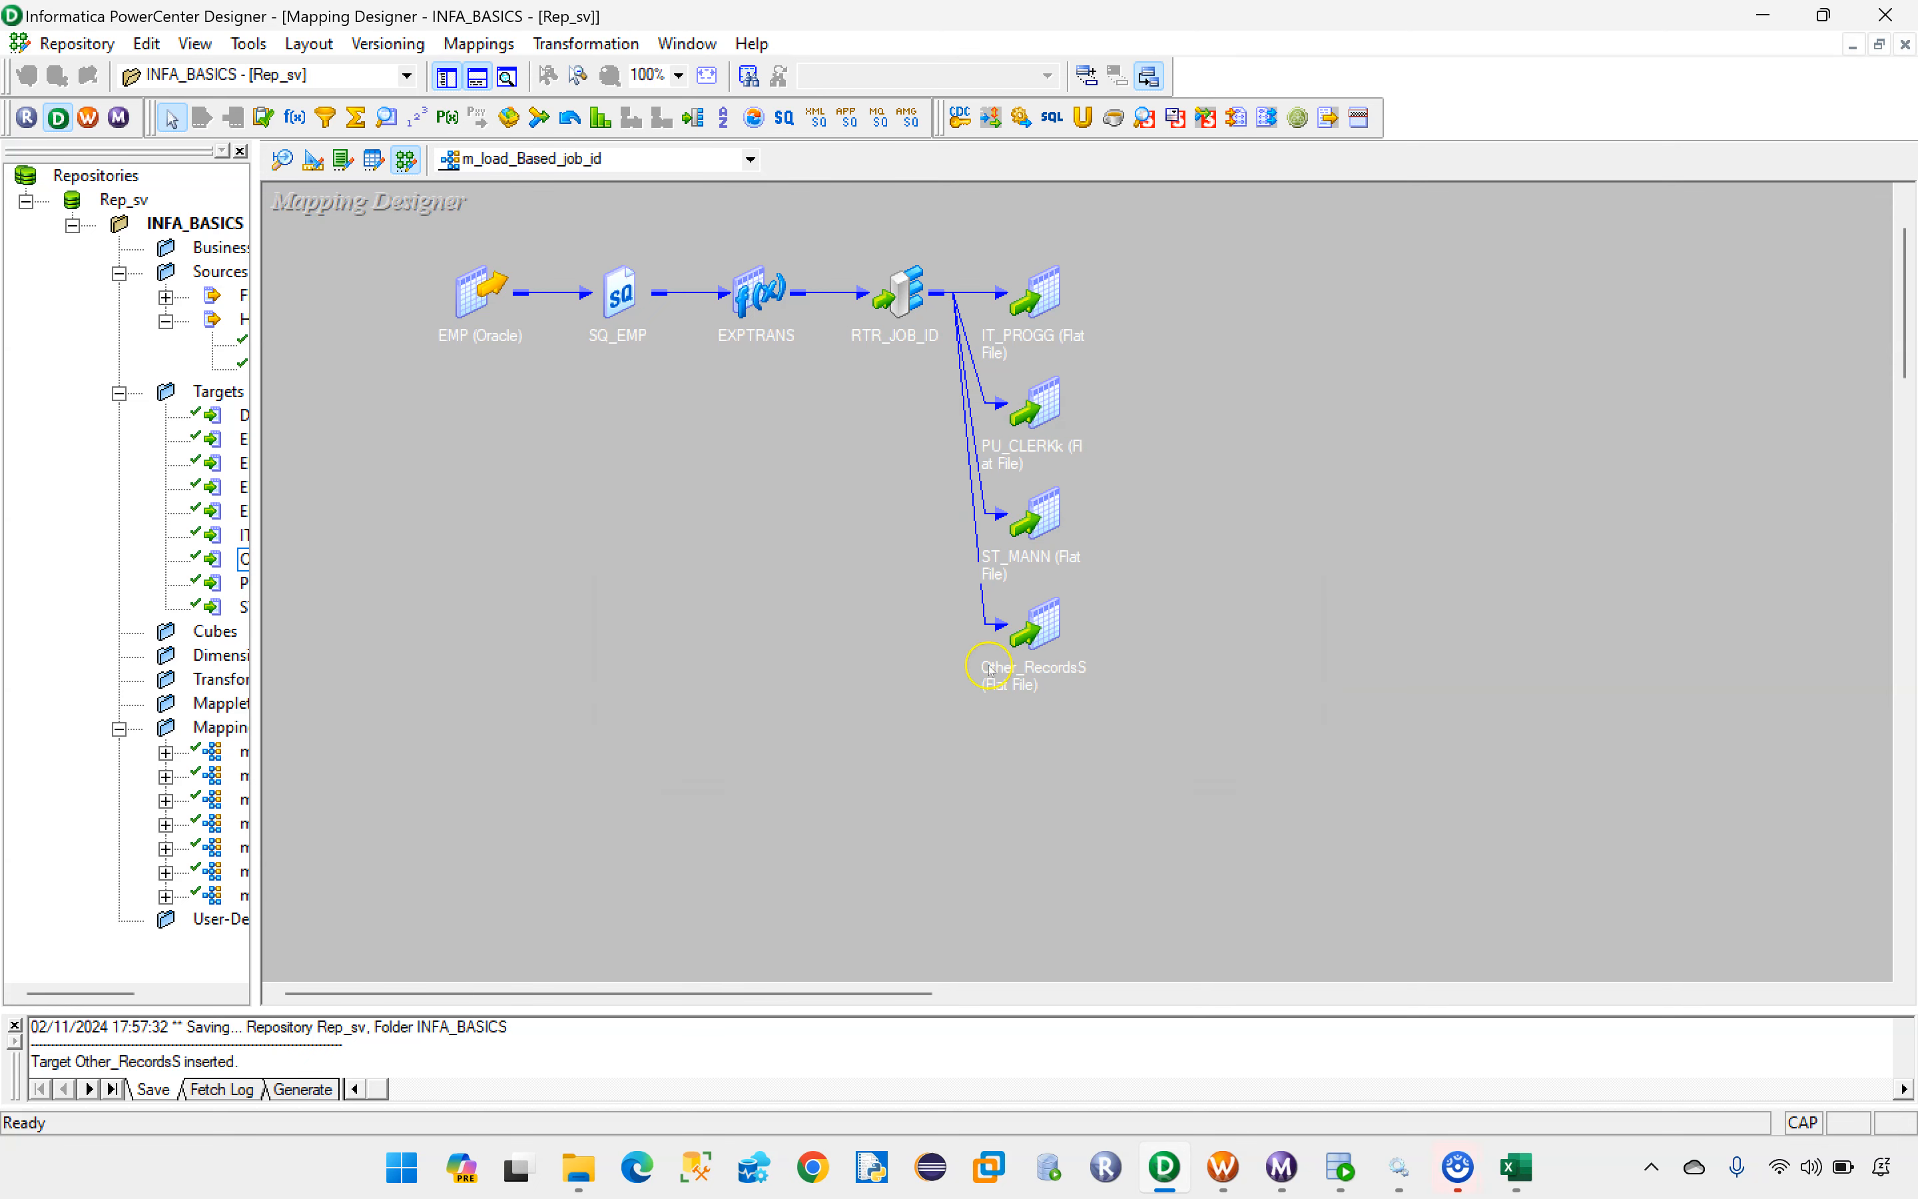
Step: Switch to Informatica PowerCenter Workflow Manager and open the Task Developer, dismissing the missing-task warning
click(1225, 1165)
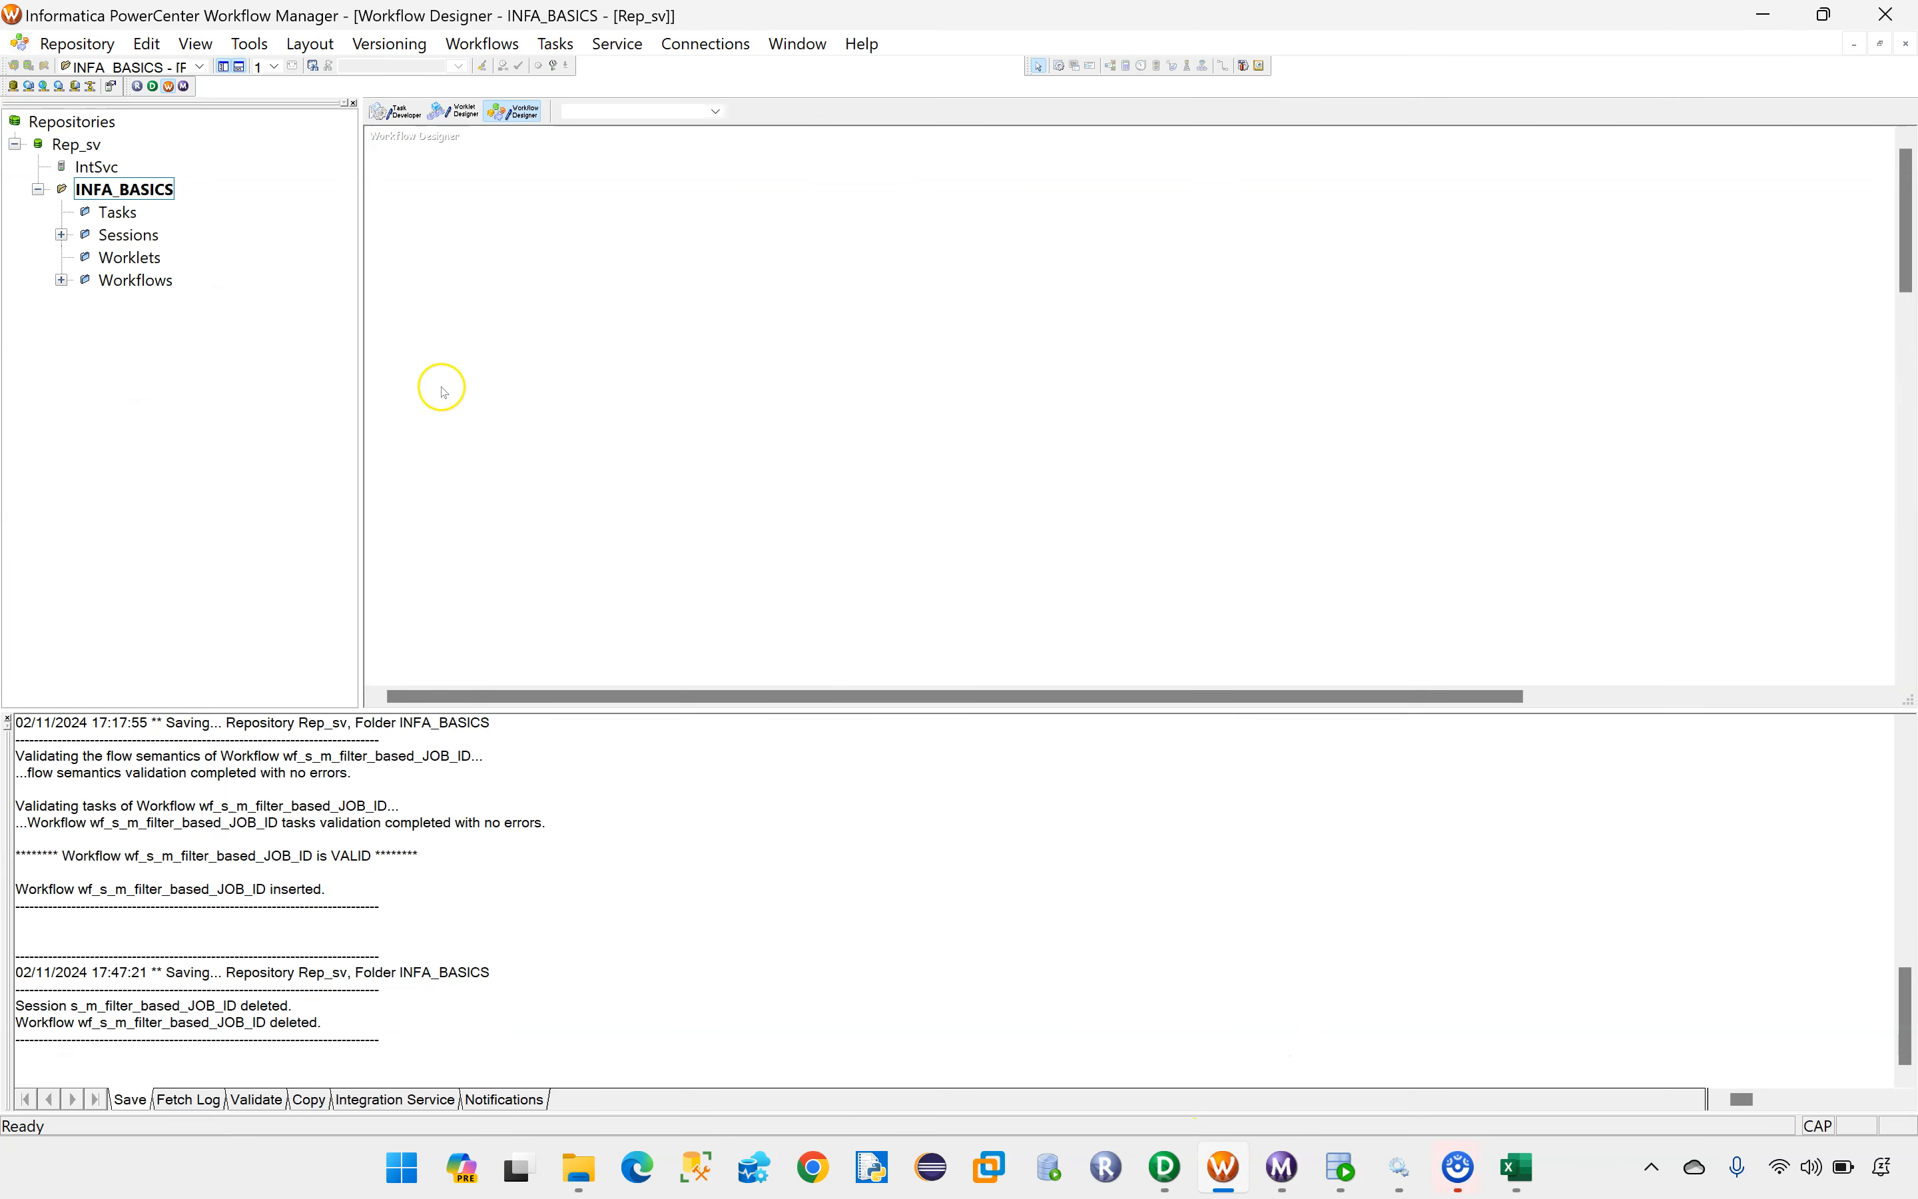
click(378, 113)
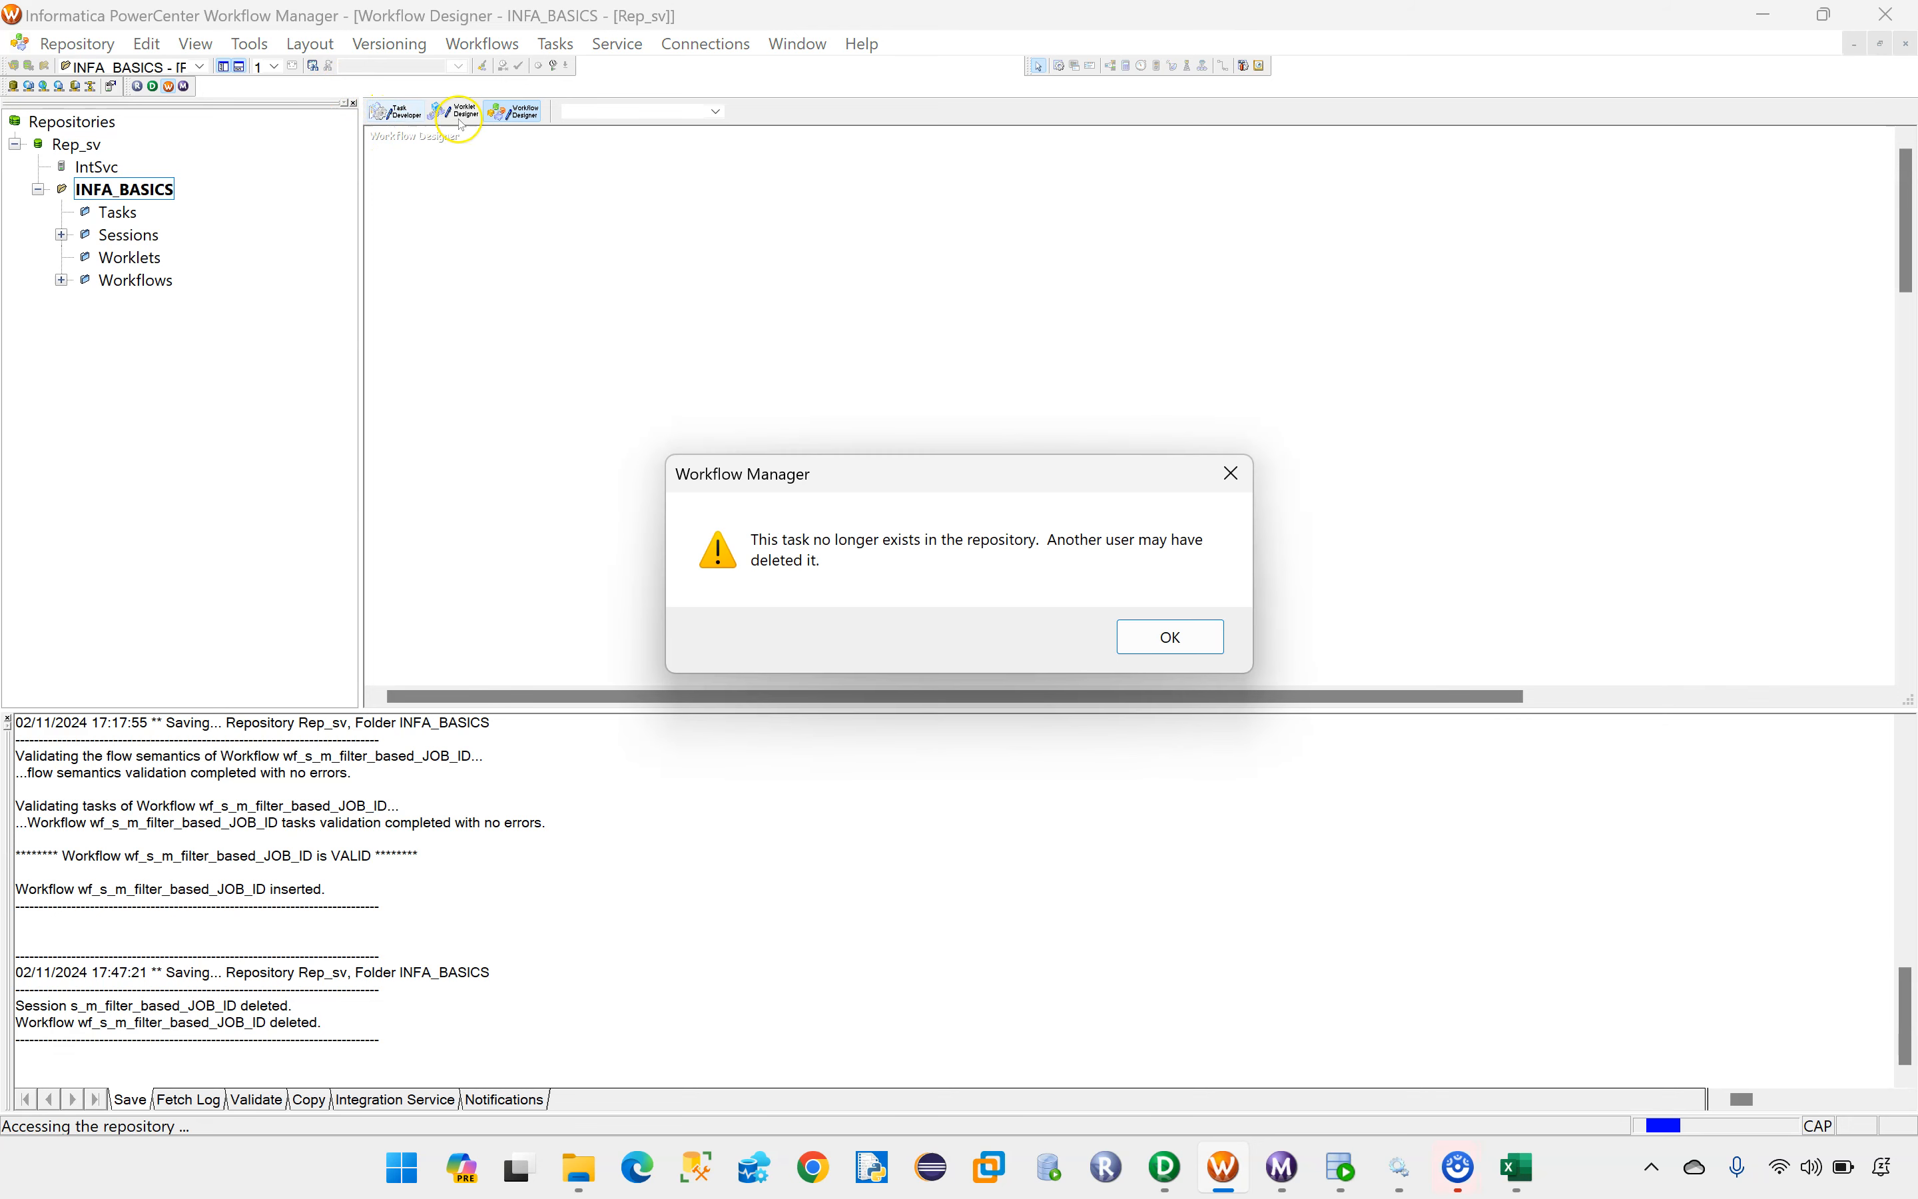
click(1172, 639)
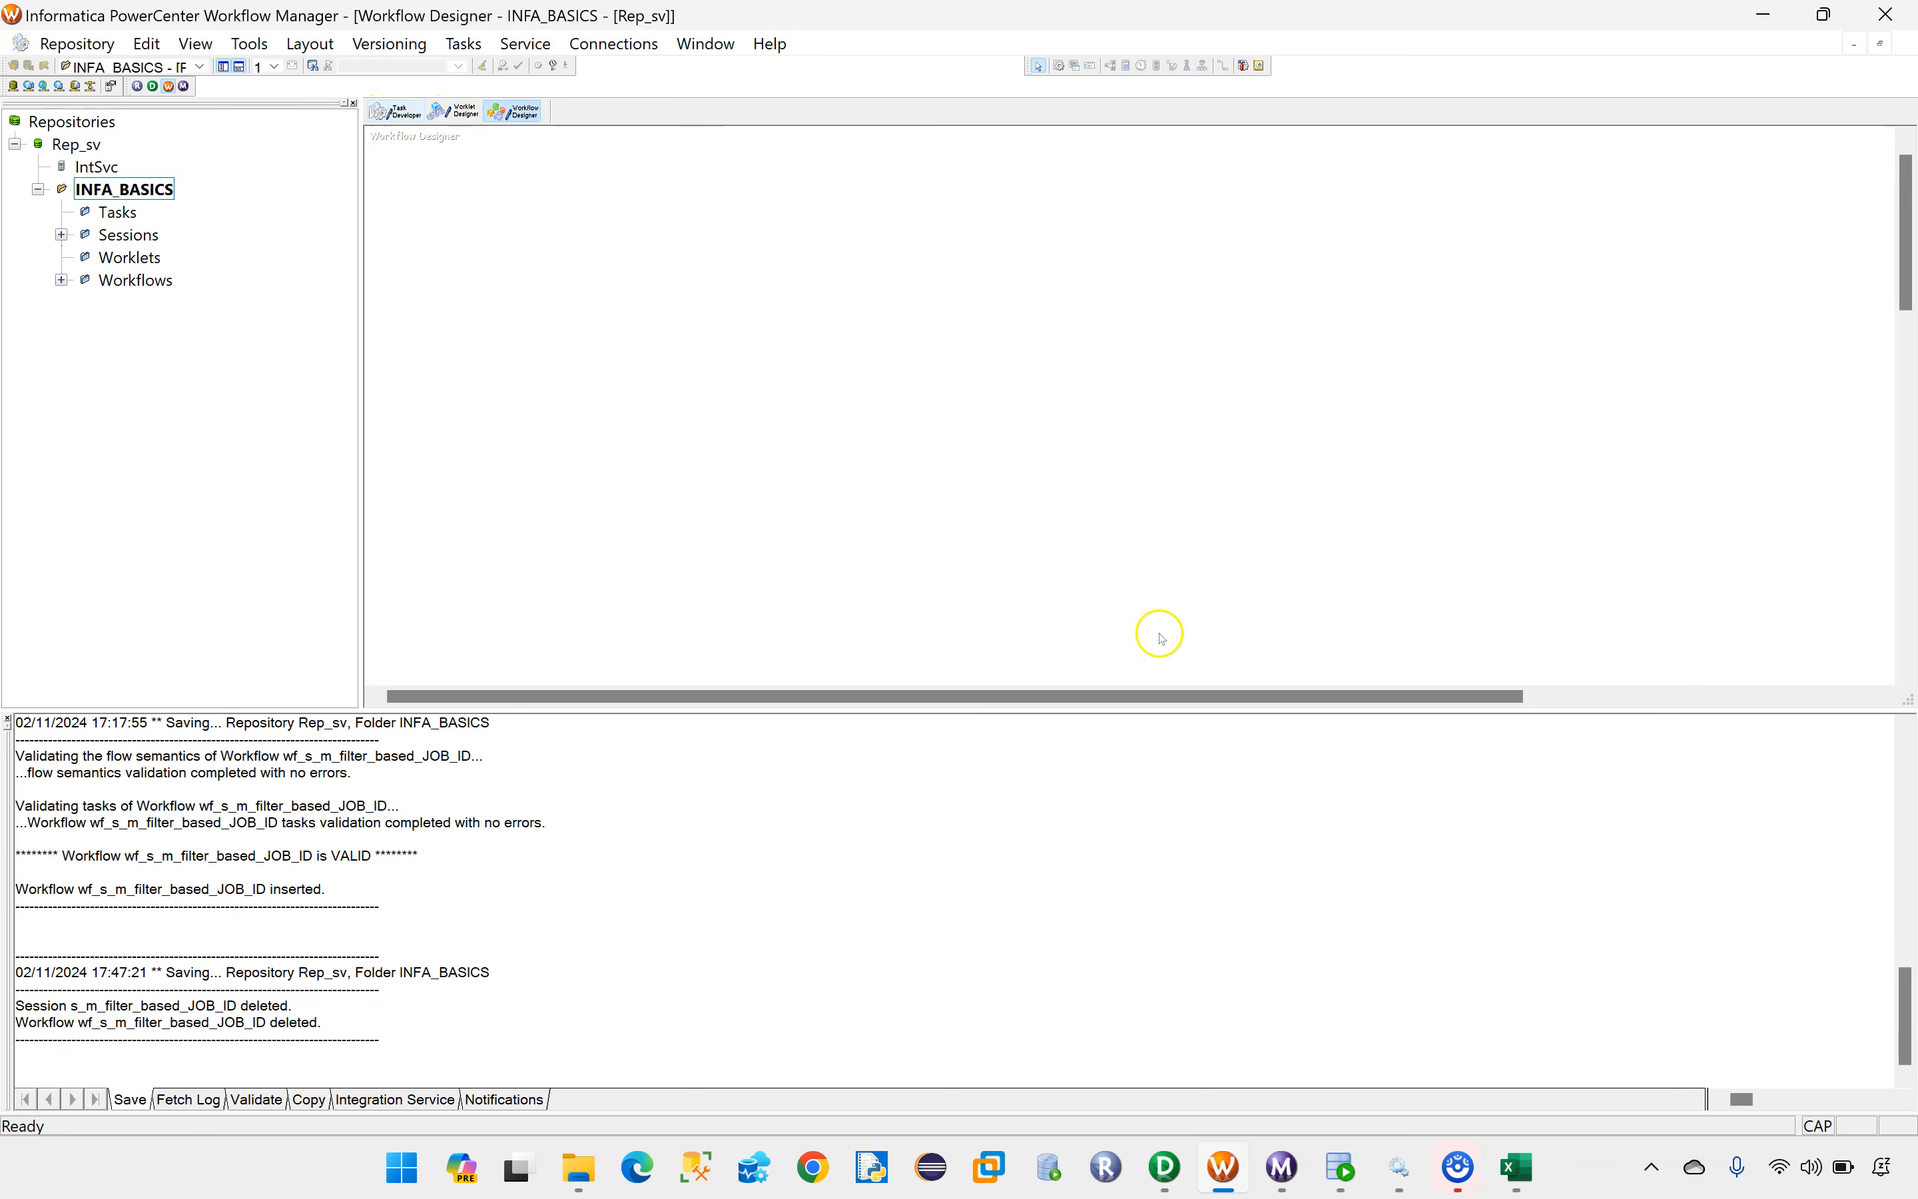
Step: Start a new Session task and name it s_m_load_Based_job_id
click(460, 46)
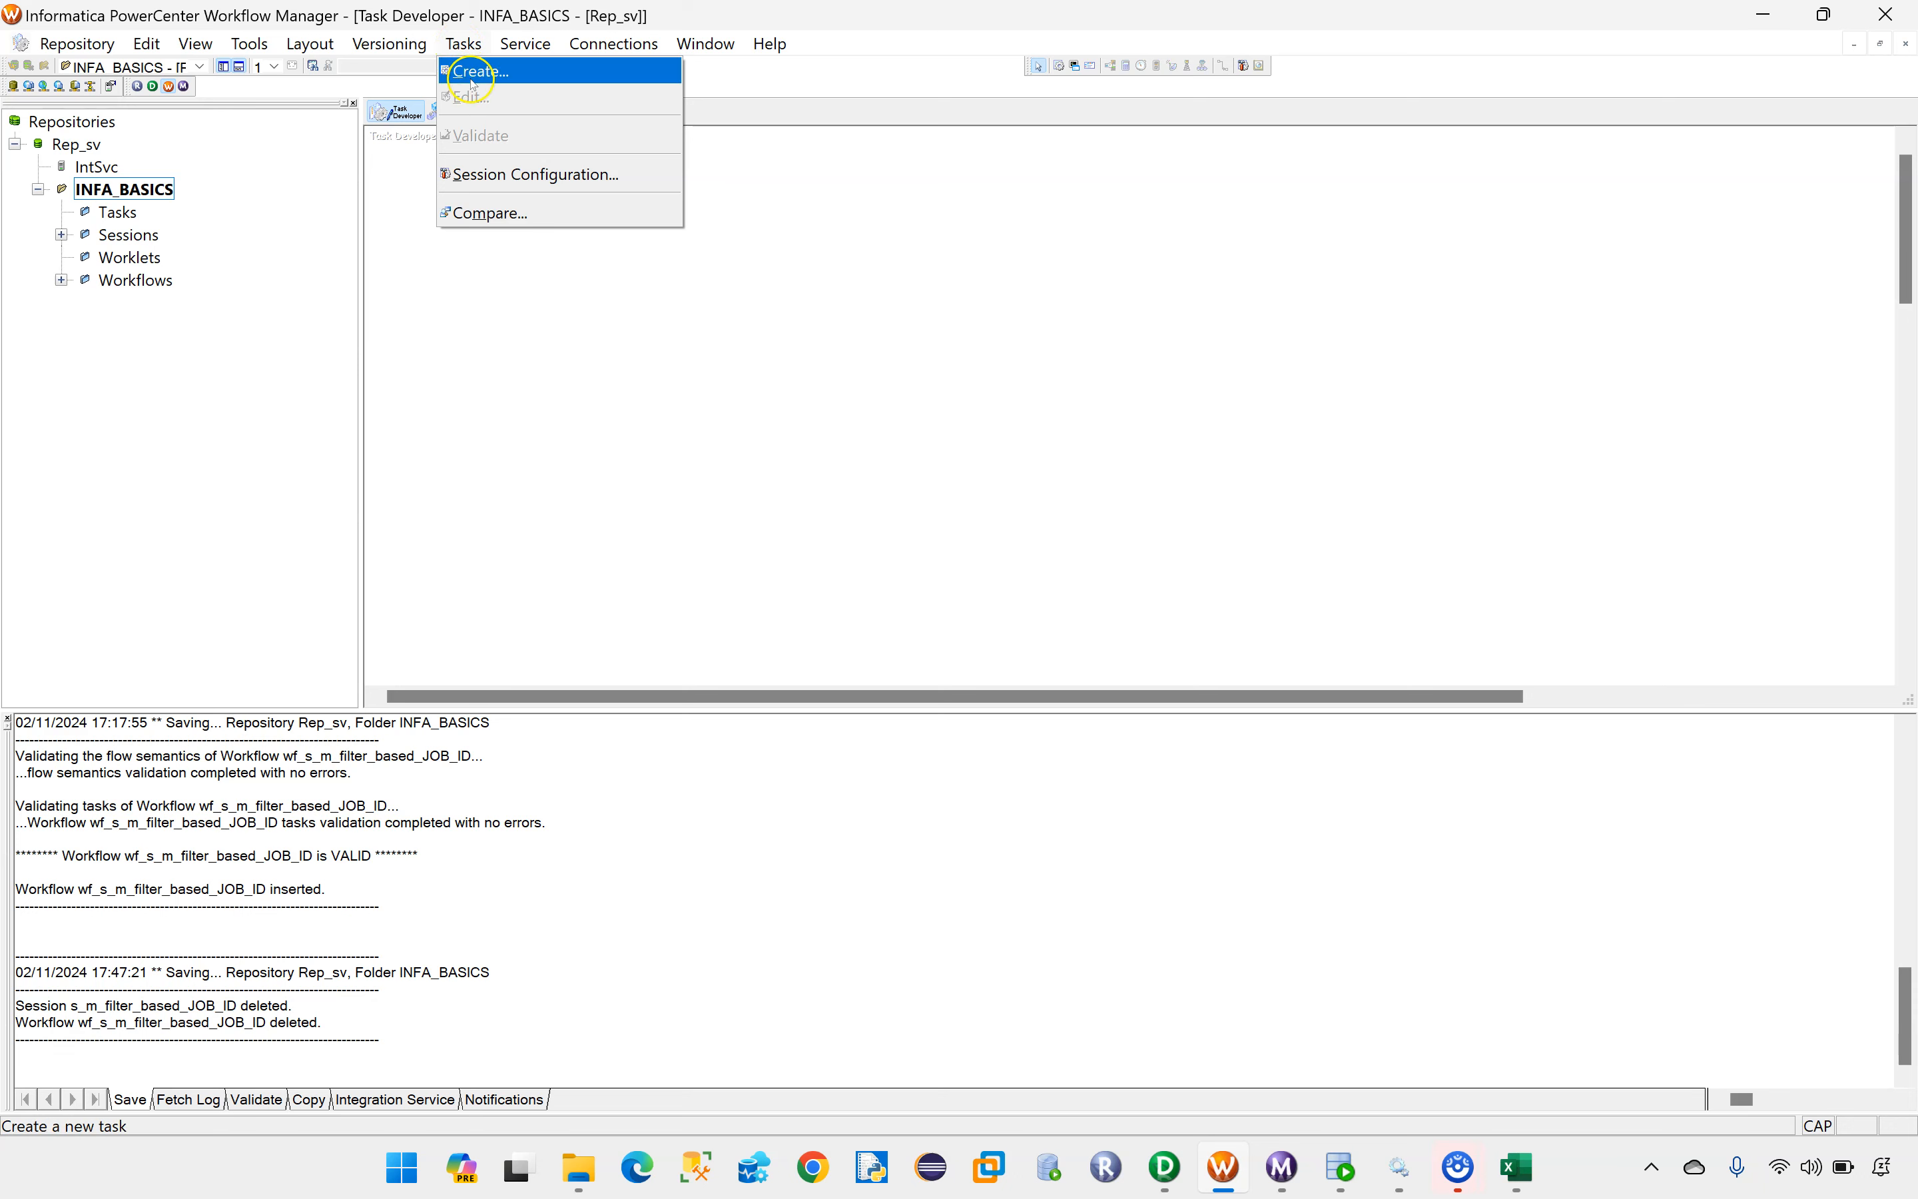
click(472, 73)
click(987, 466)
key(Caps_Lock)
text(s)
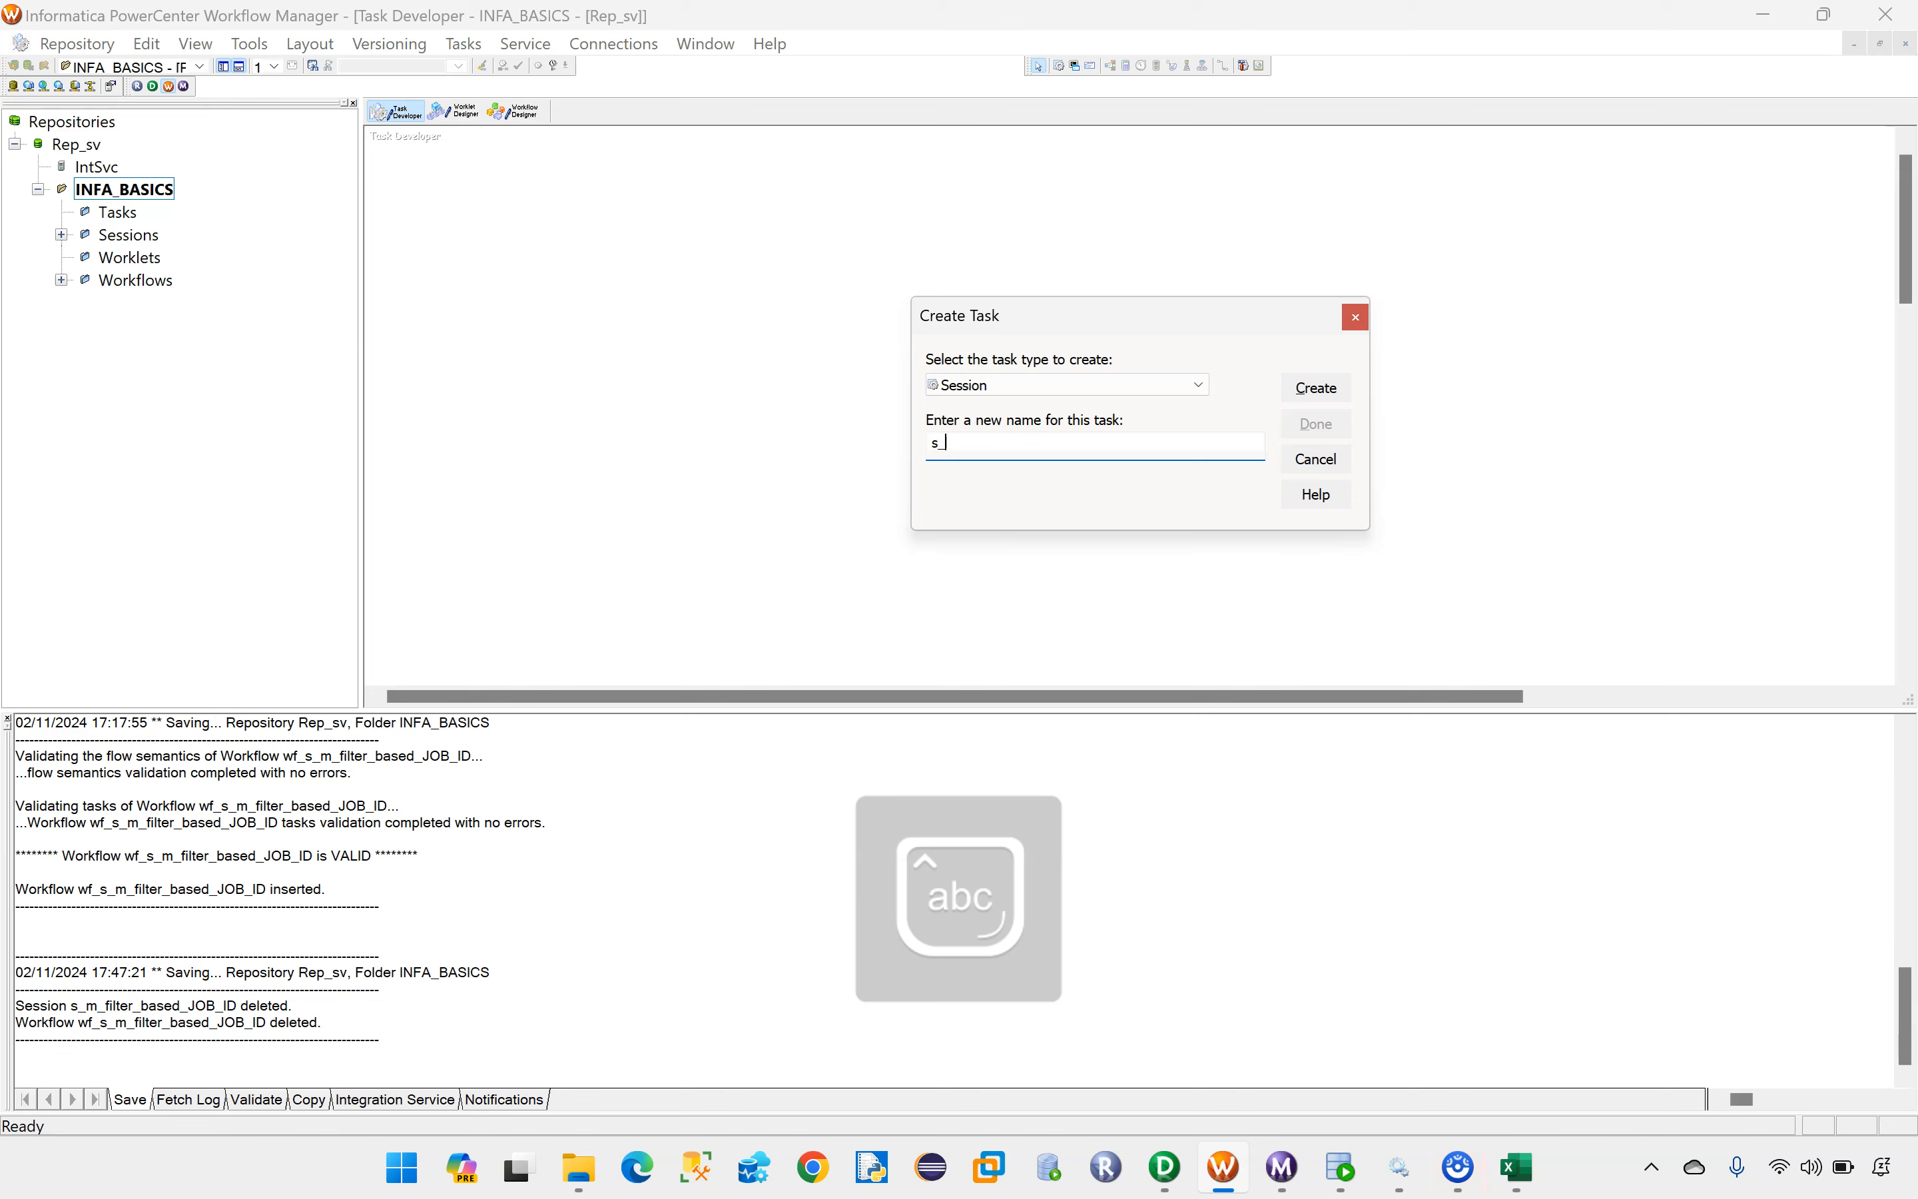
text(_)
key(ctrl+v)
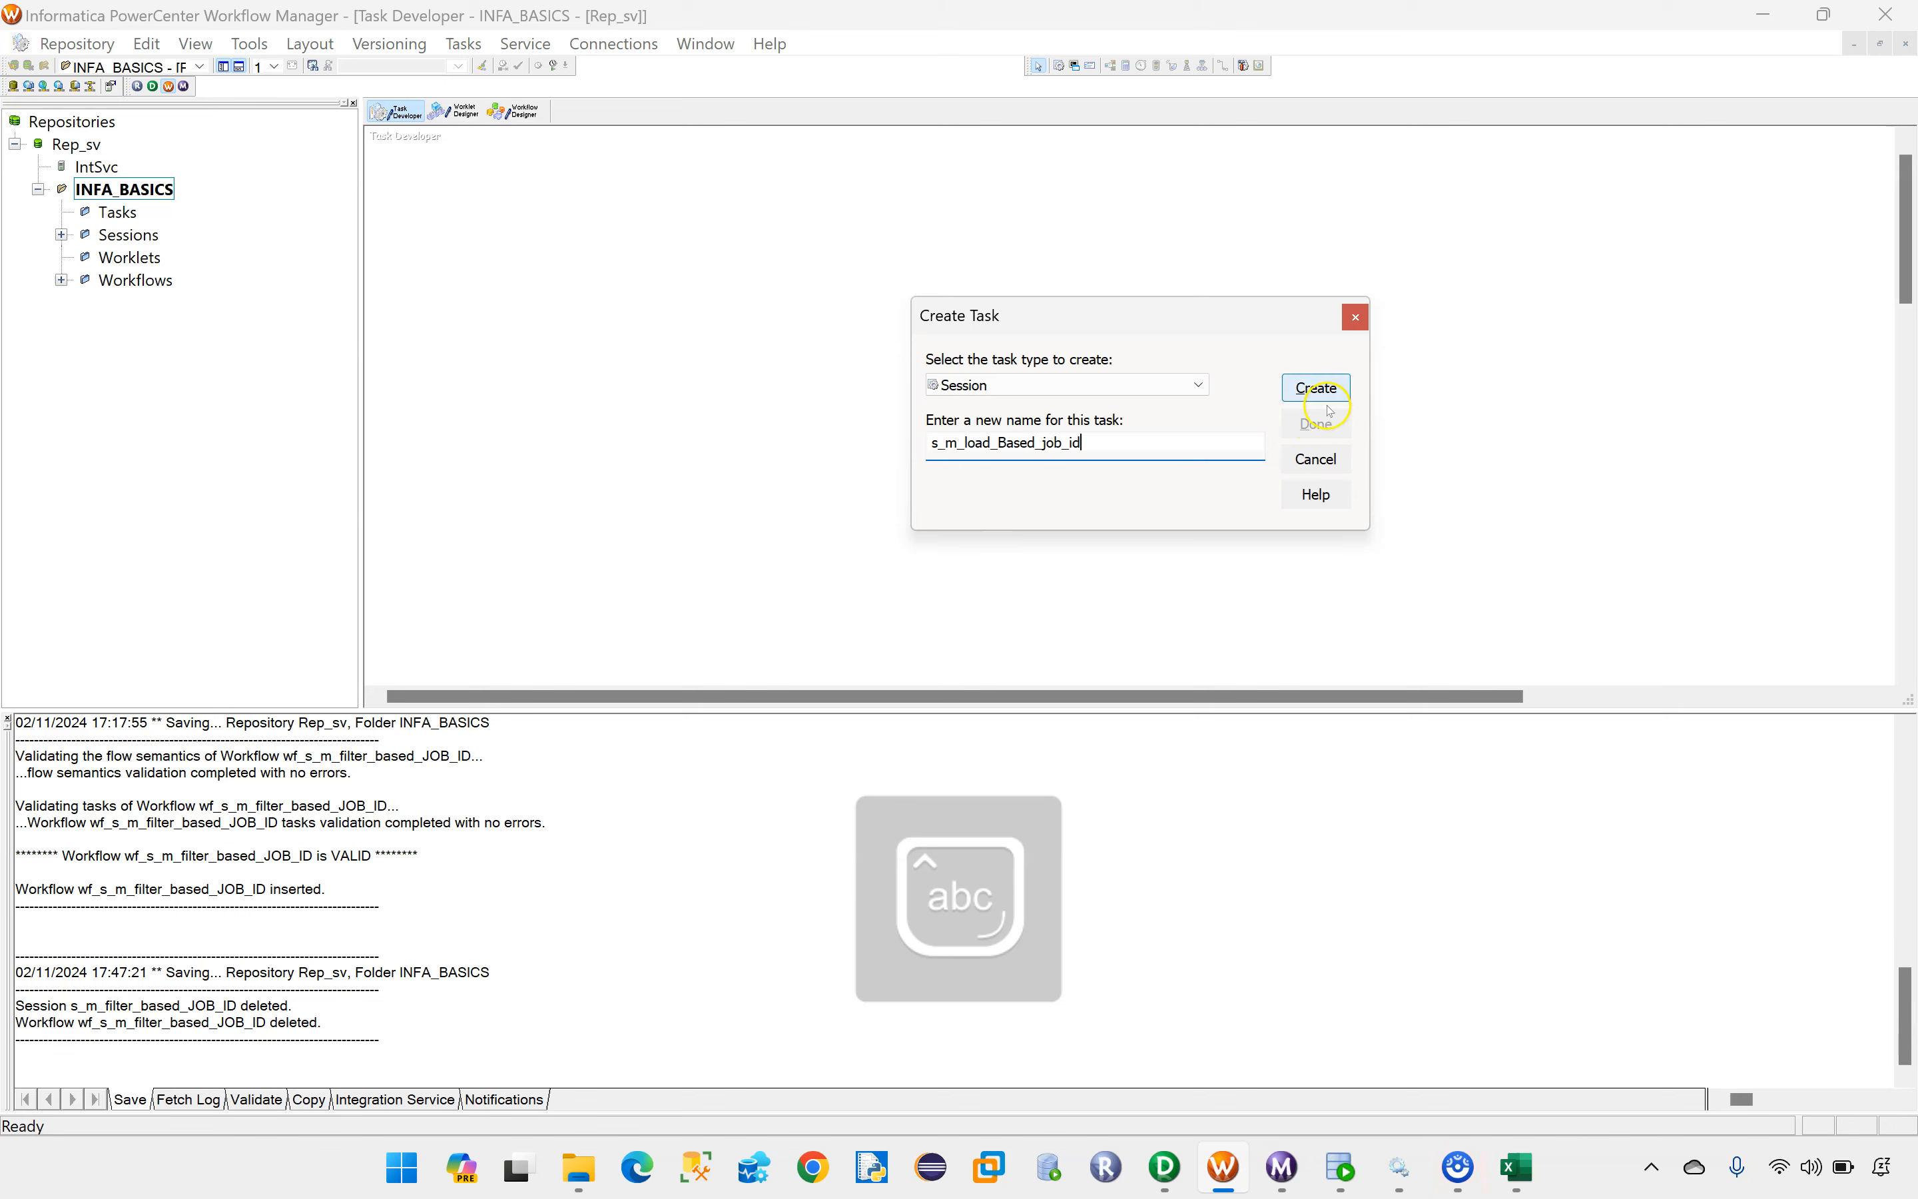
Step: Create the session with the mapping m_load_Based_job_id associated and save it to the repository
click(1316, 387)
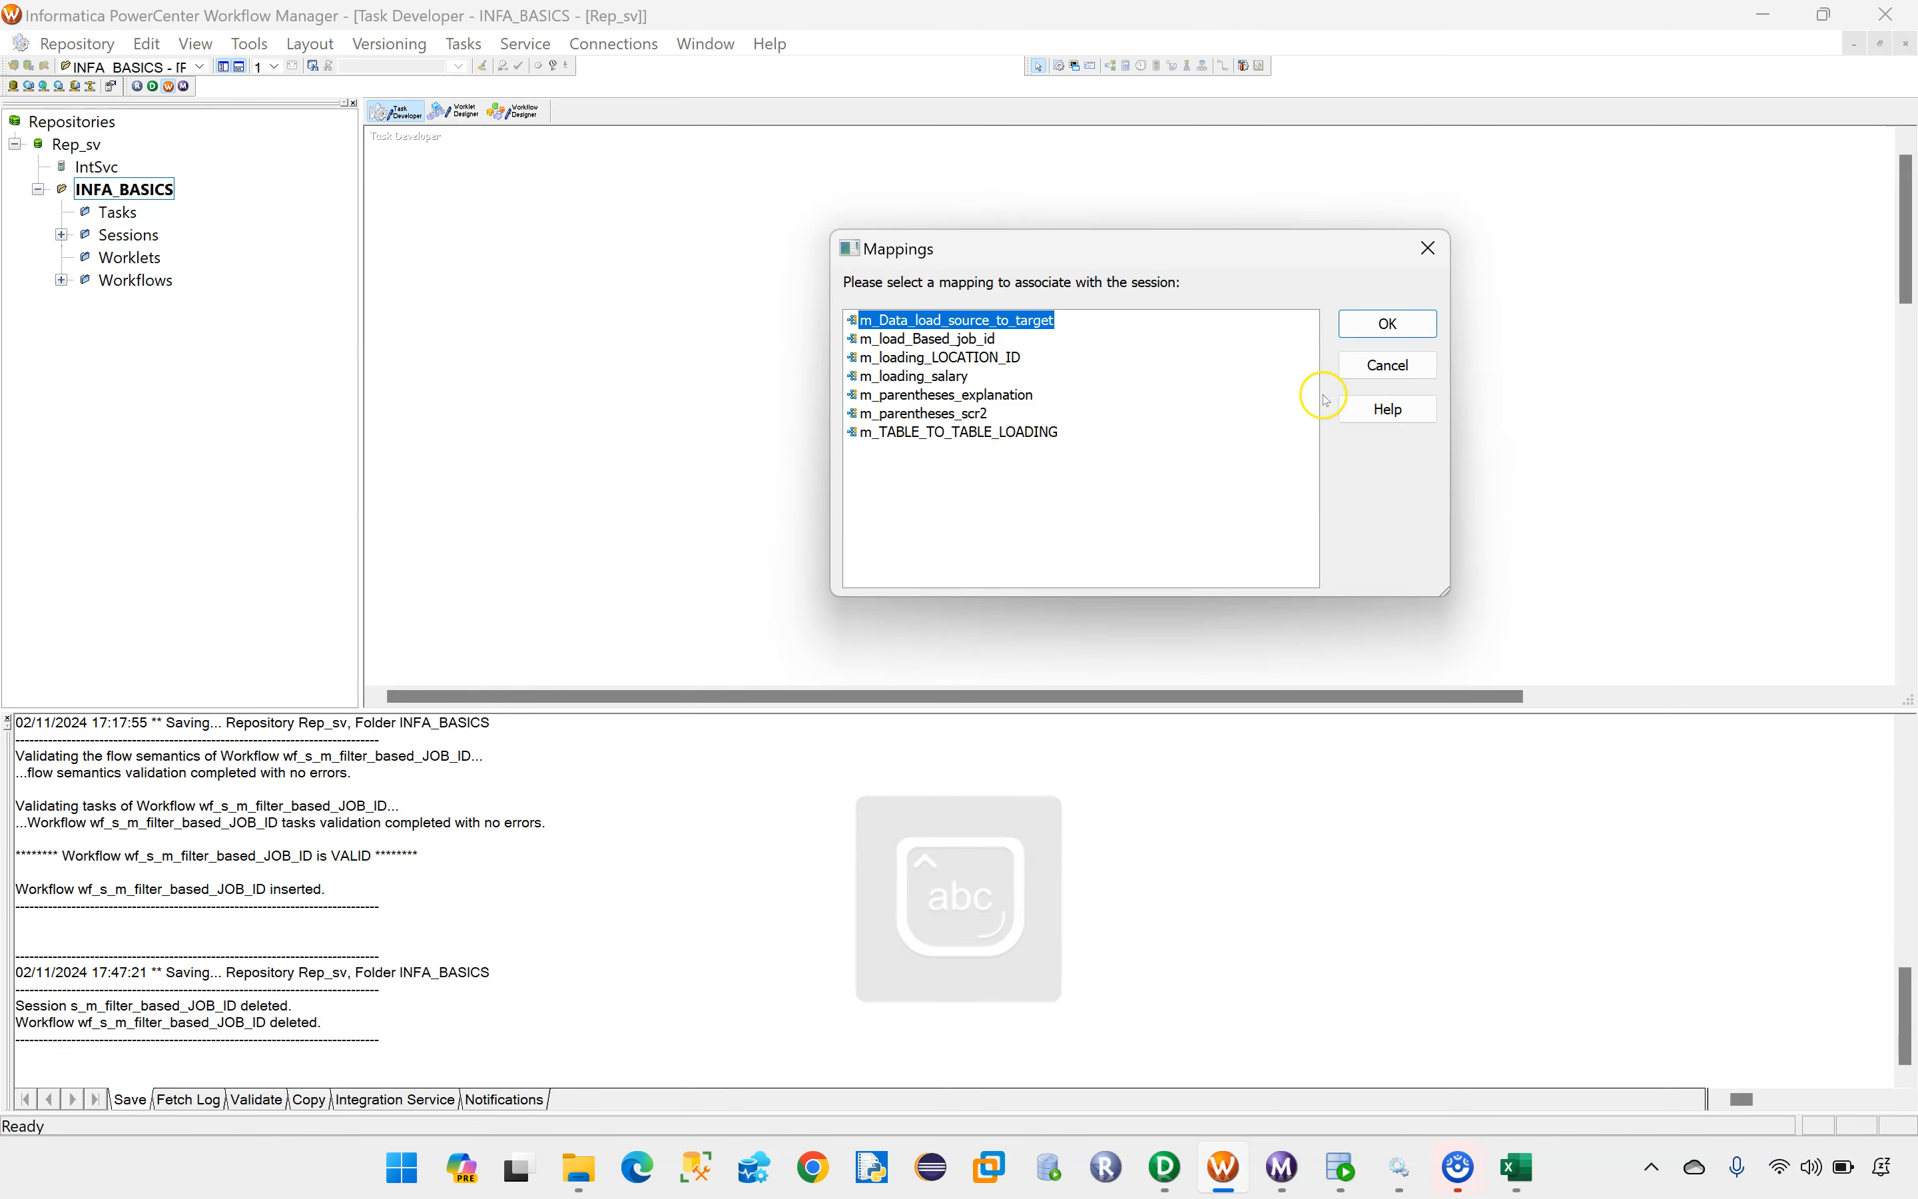
click(963, 340)
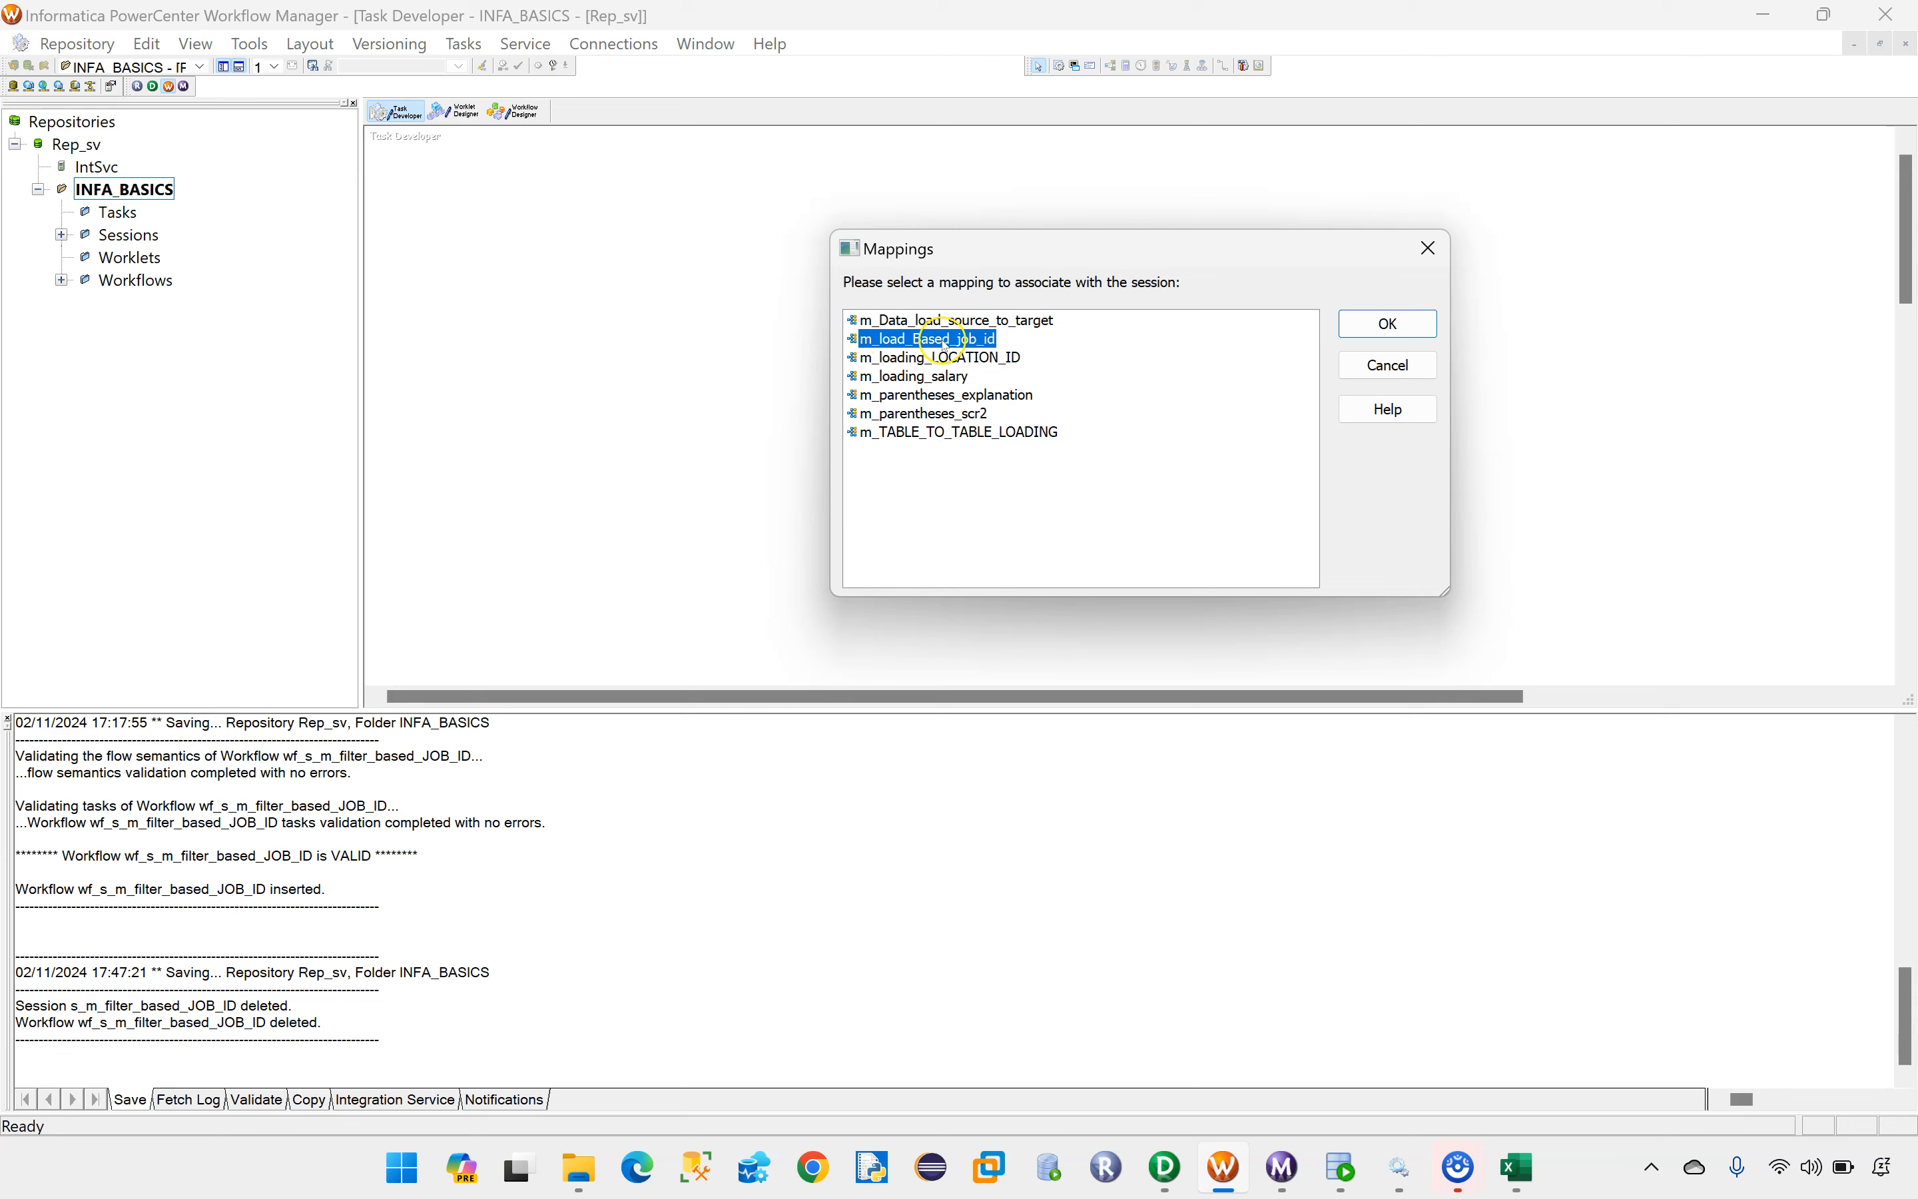
click(1388, 324)
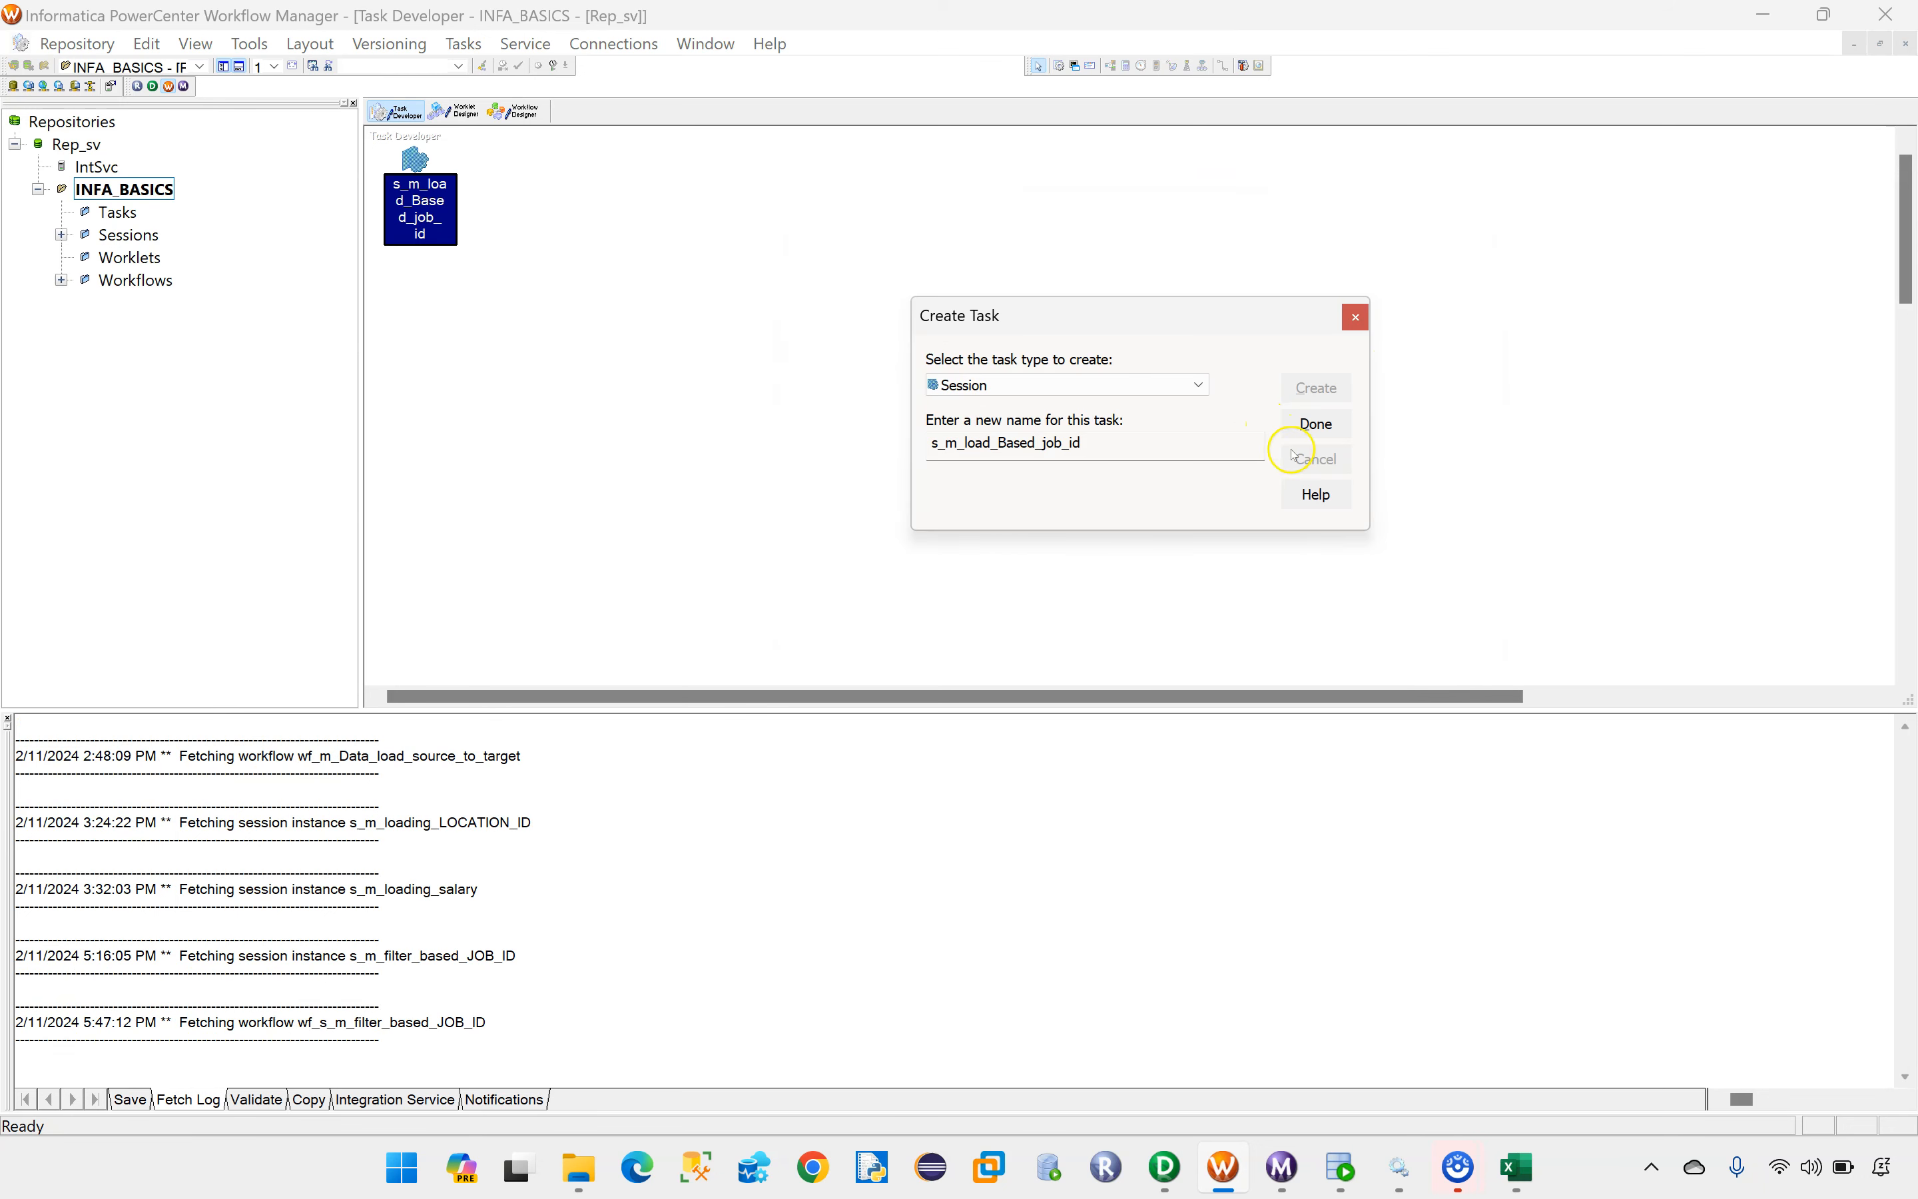
click(1314, 420)
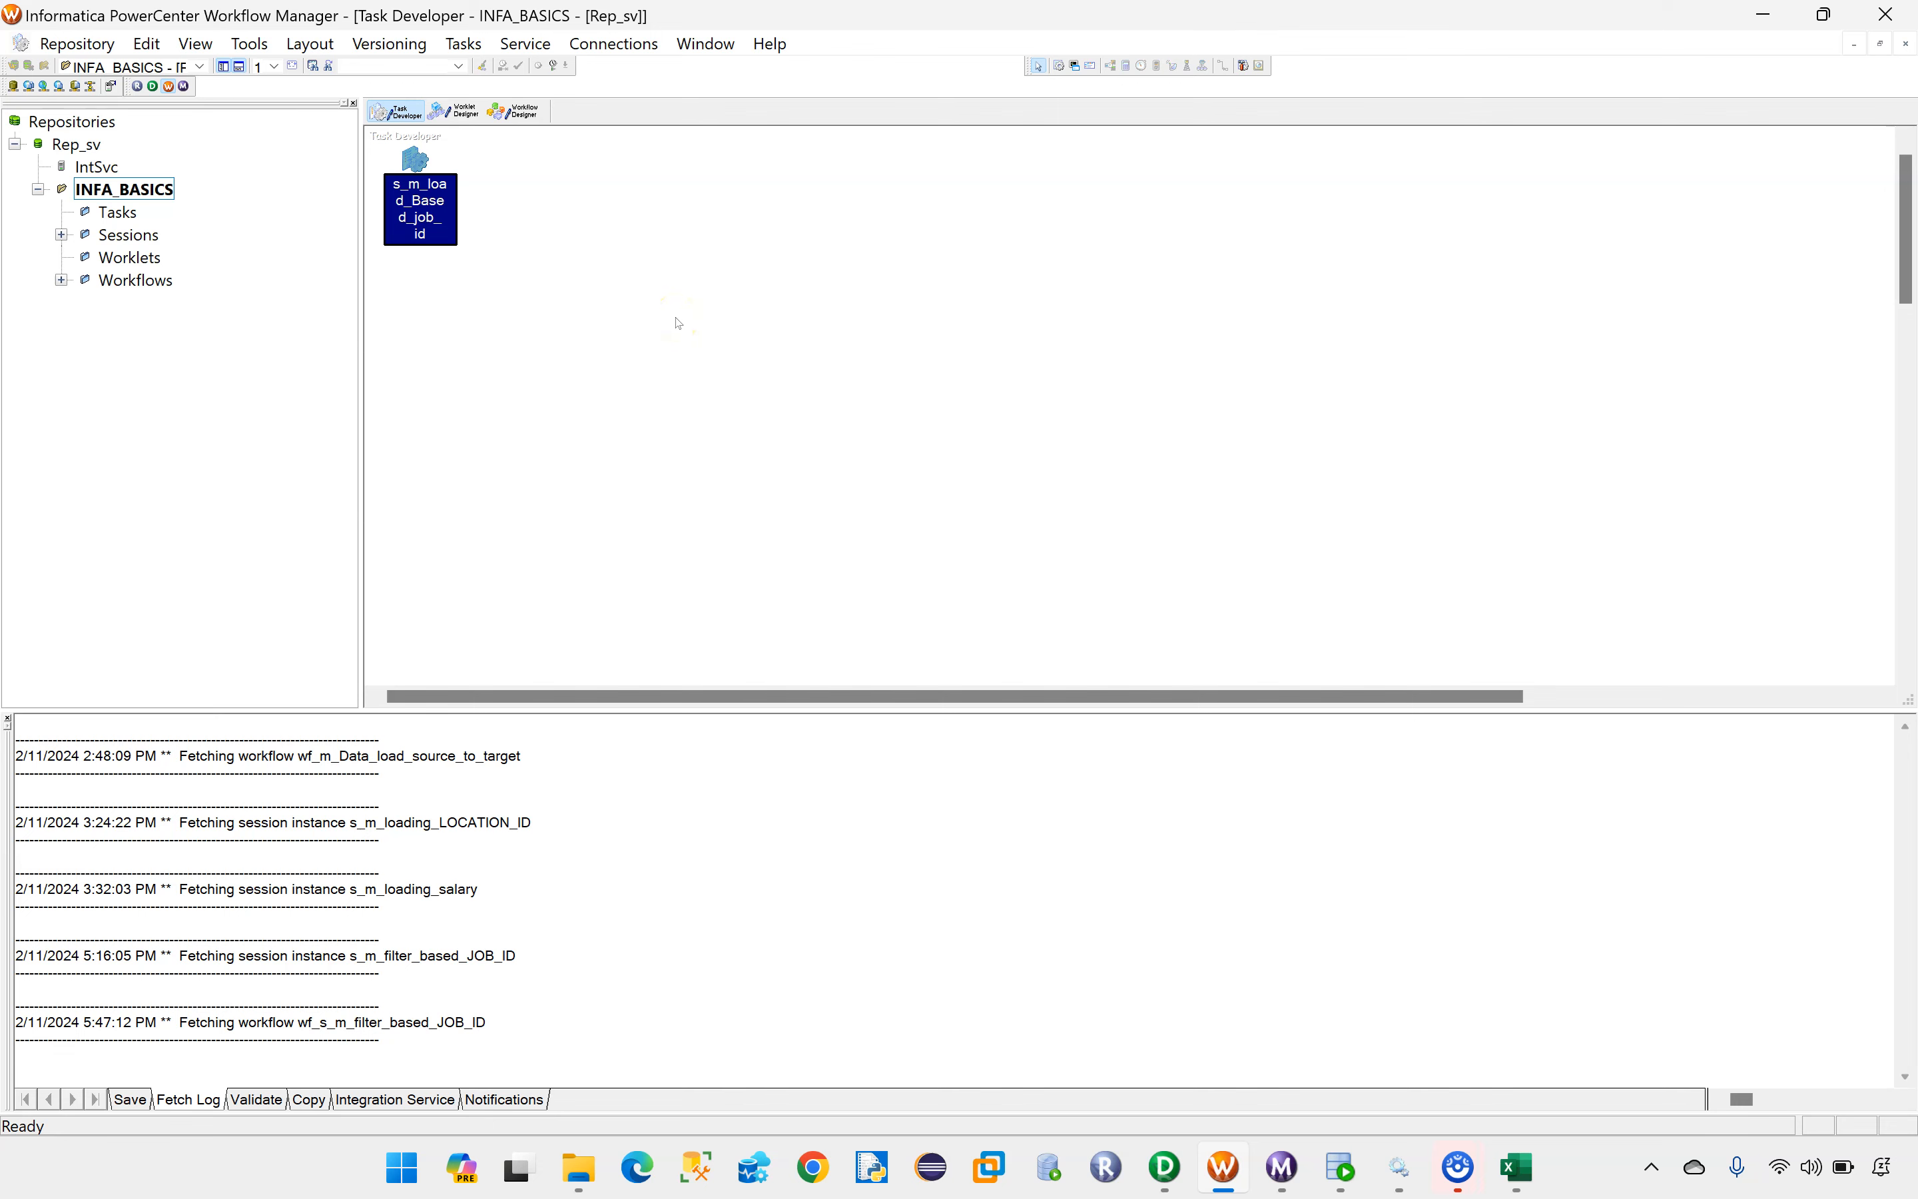
key(ctrl+s)
Step: Copy the session name s_m_load_Based_job_id from its rename dialog and close the task settings
double_click(417, 163)
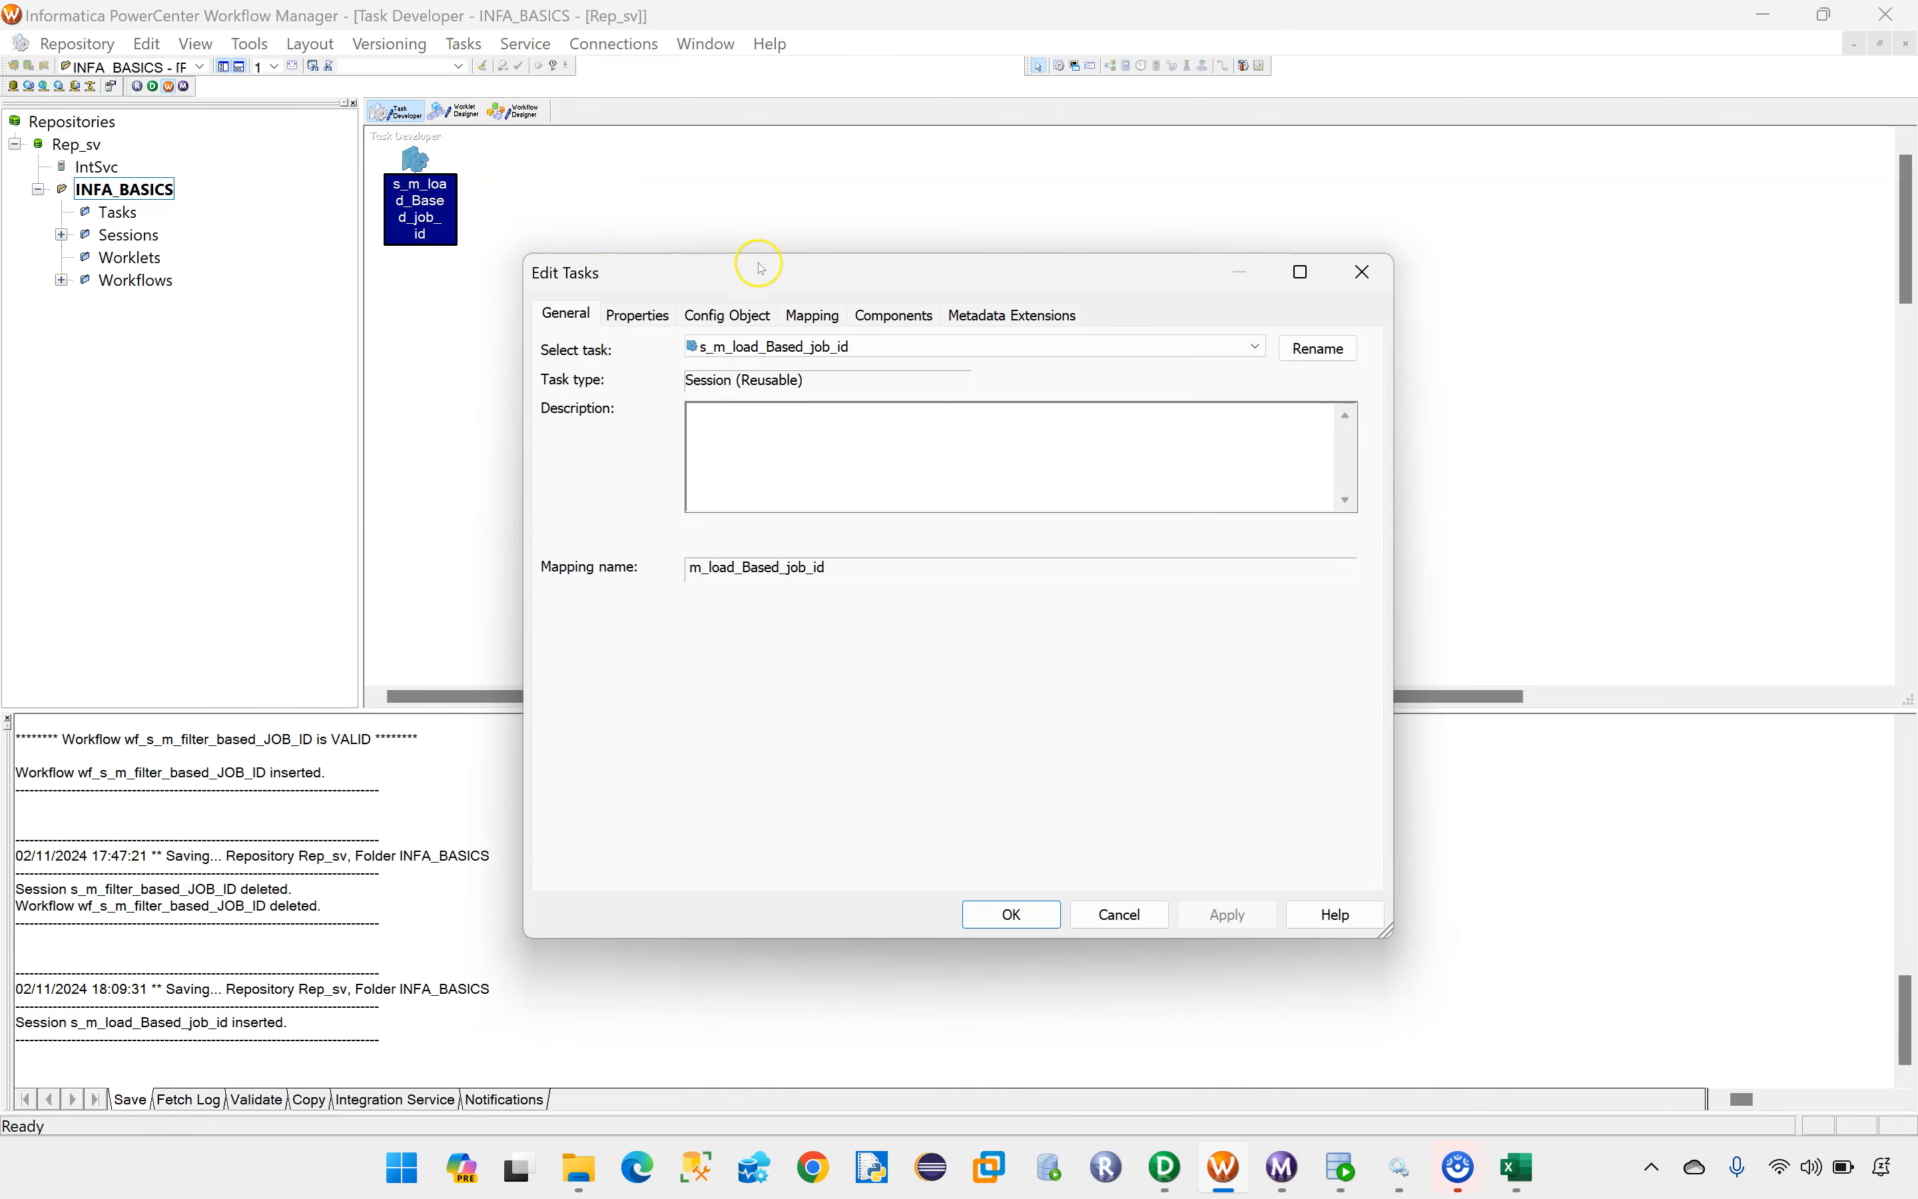
click(1339, 349)
drag(908, 611, 684, 617)
key(ctrl+c)
click(1165, 578)
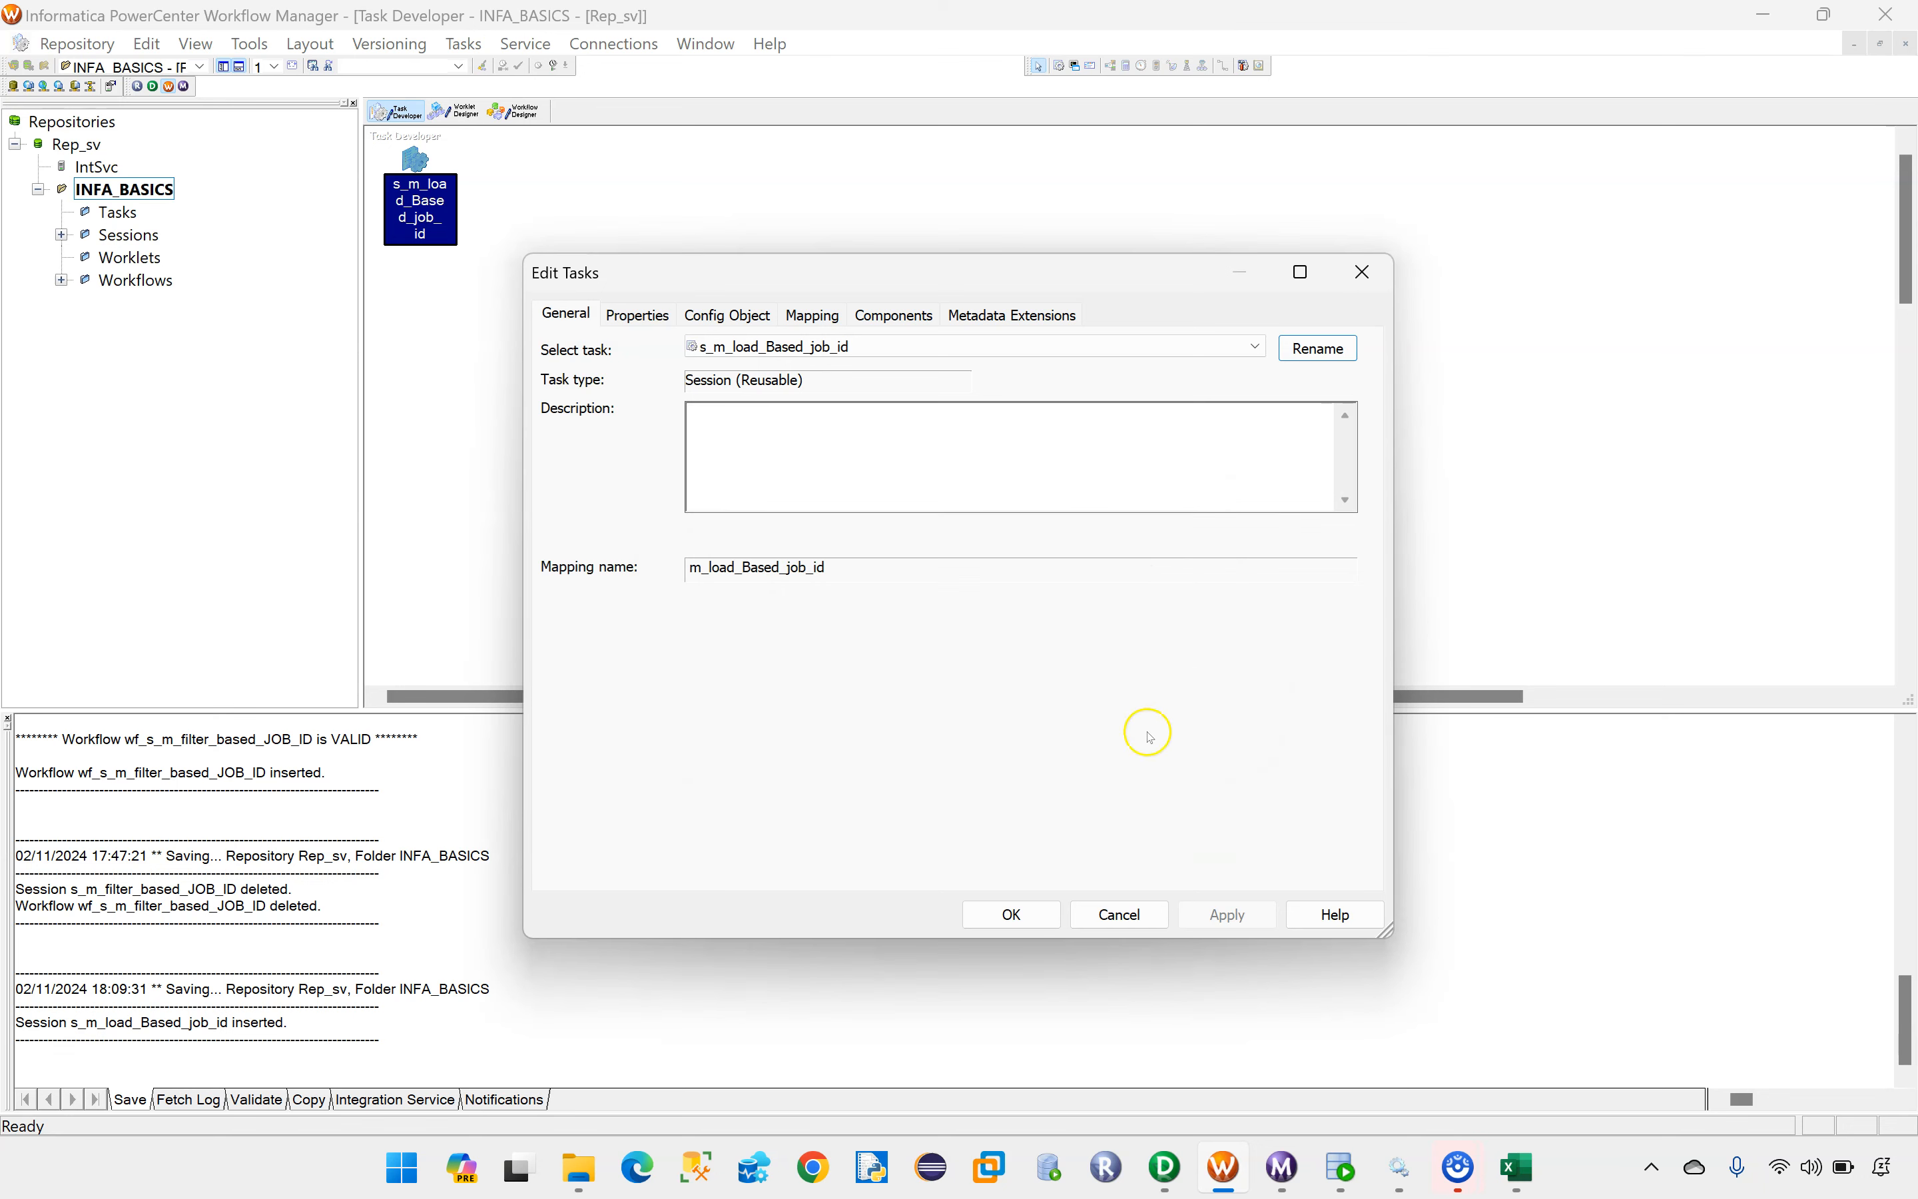
click(1012, 914)
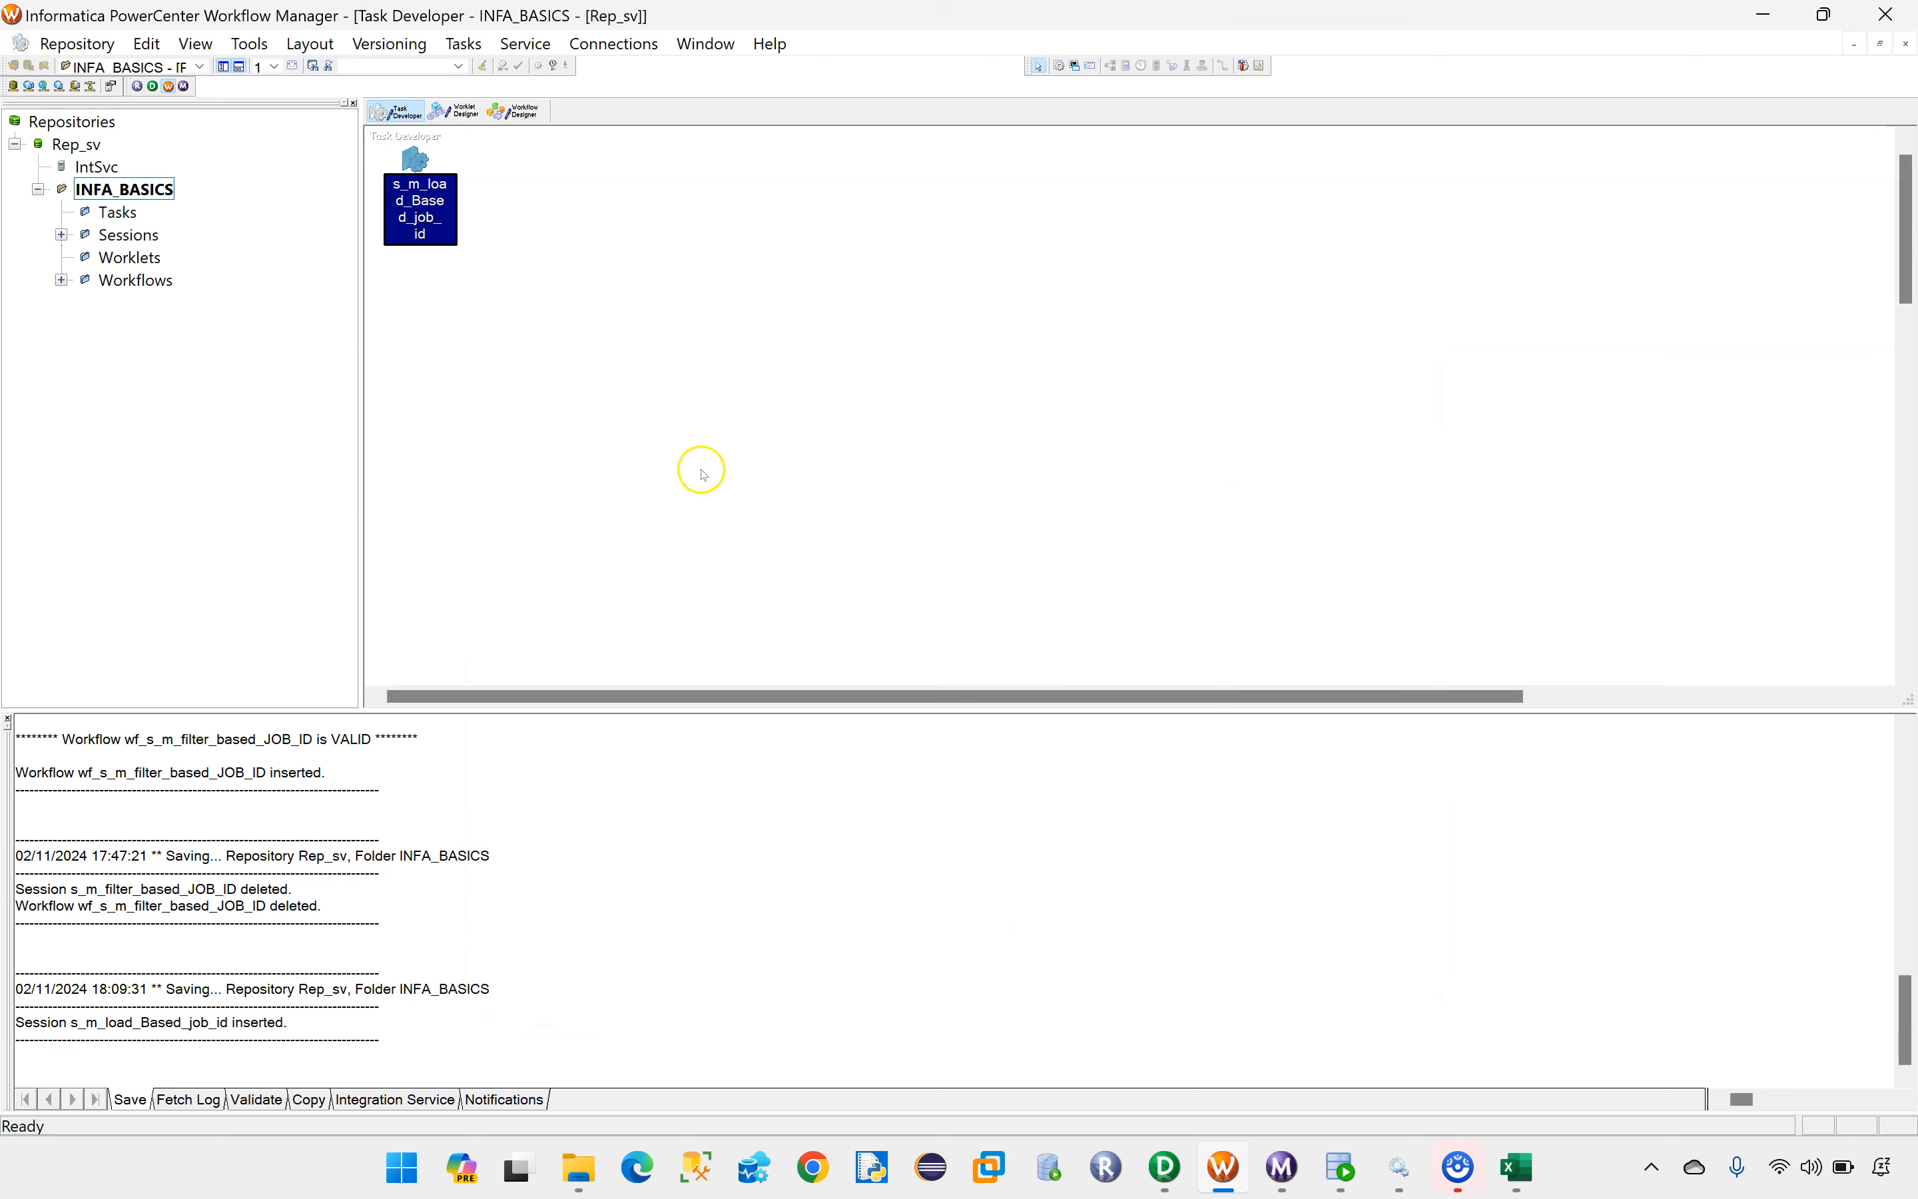
Step: Create a workflow named wf_s_m_load_Based_job_id in the Workflow Designer
click(515, 119)
click(482, 43)
click(487, 69)
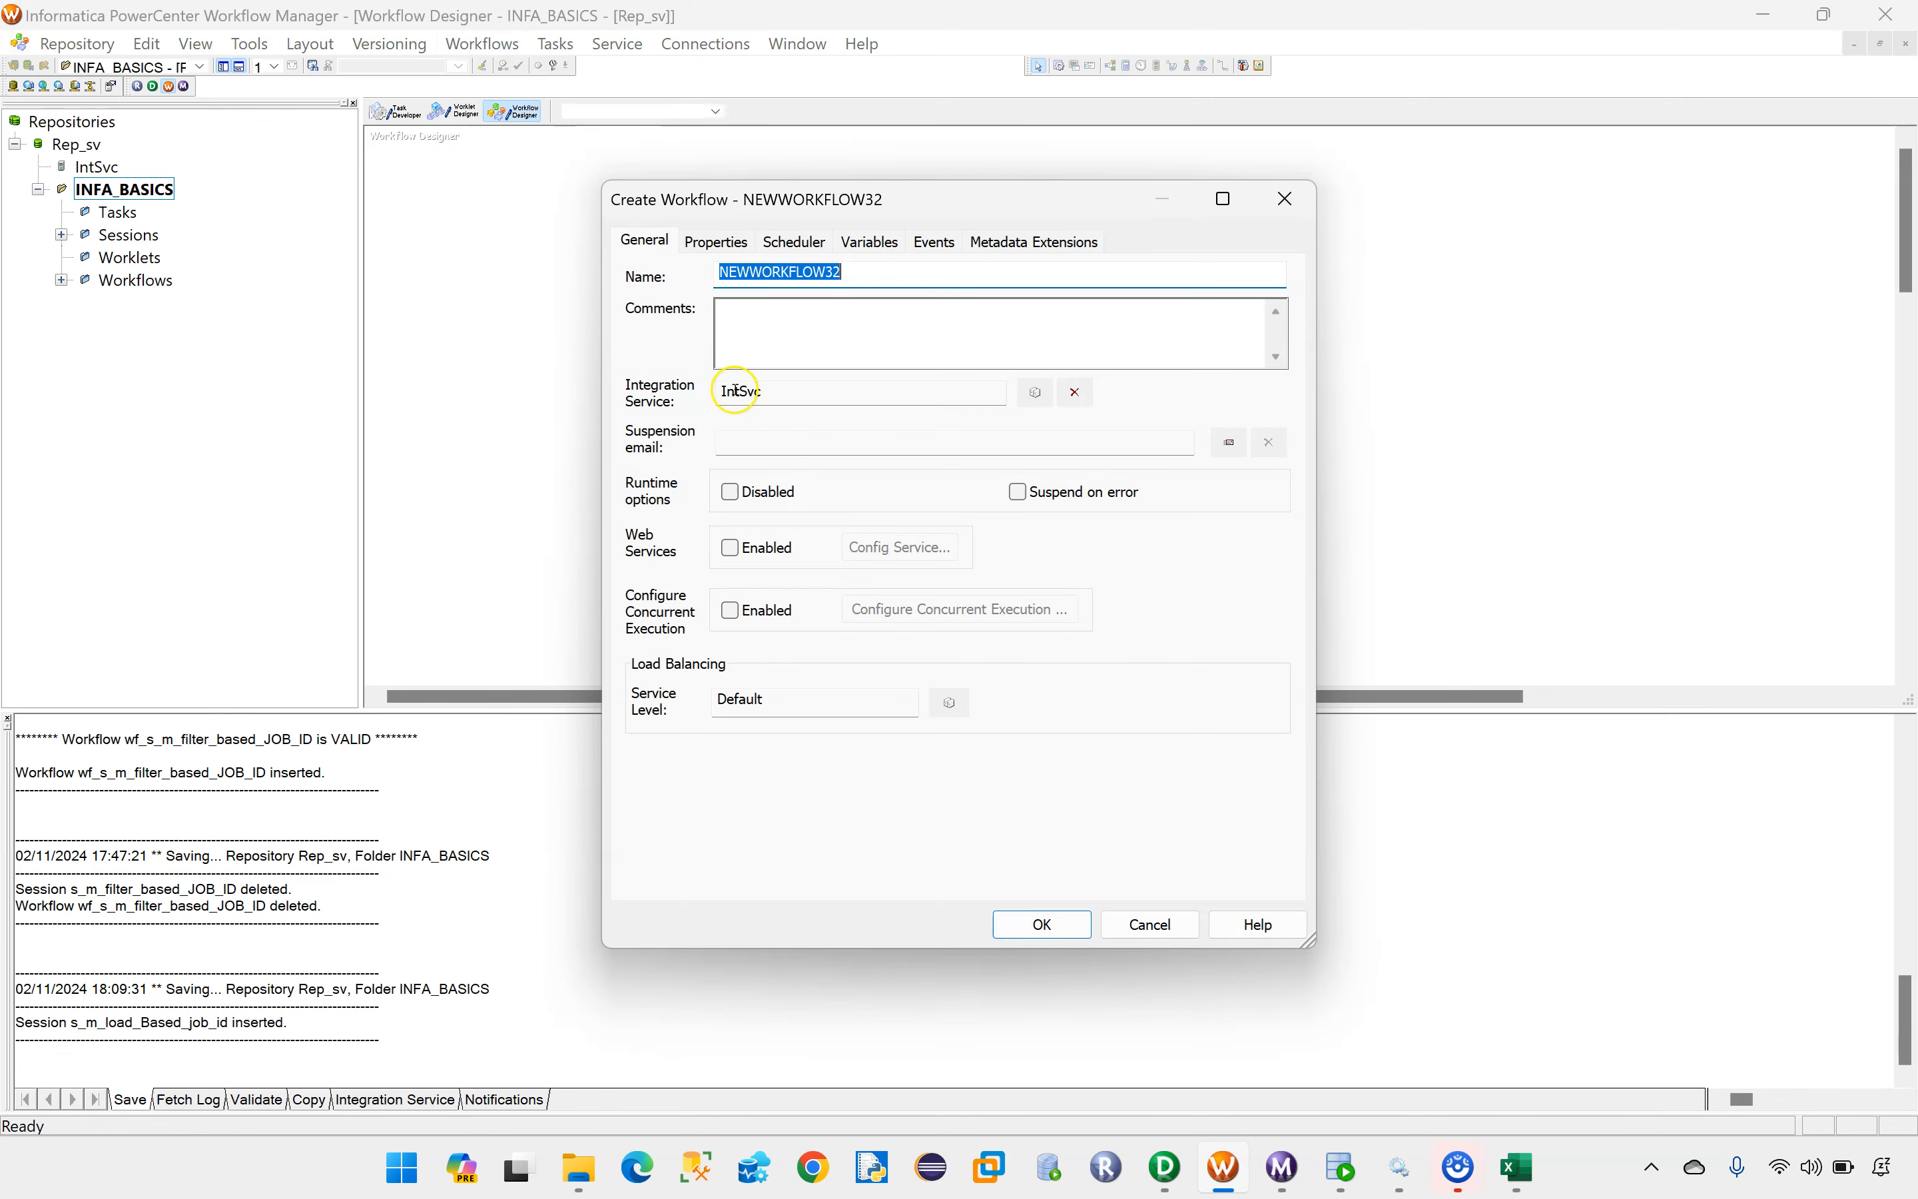
key(BackSpace)
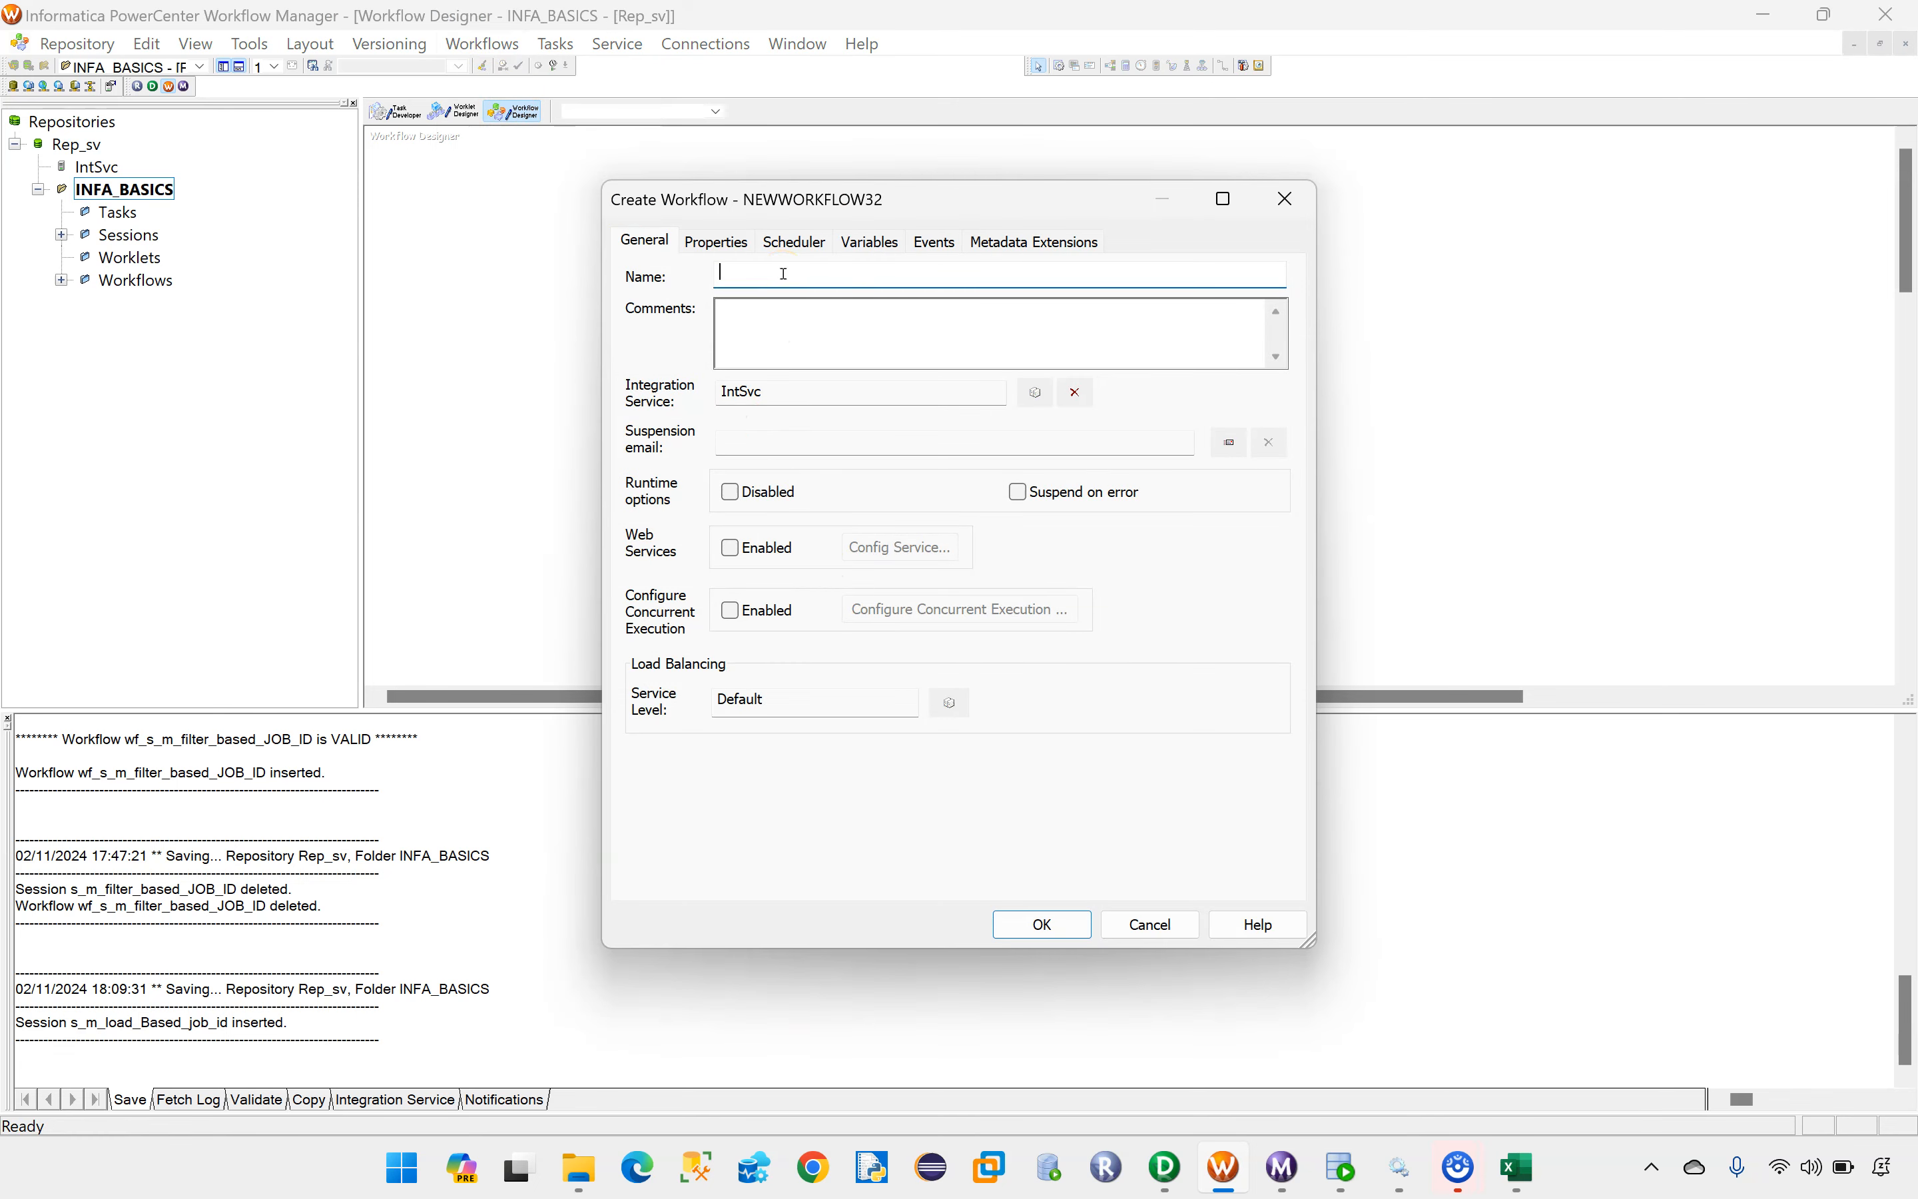
text(wf_)
key(ctrl+v)
click(1042, 924)
Step: Add the session s_m_load_Based_job_id to the workflow and link the Start task to it
double_click(128, 235)
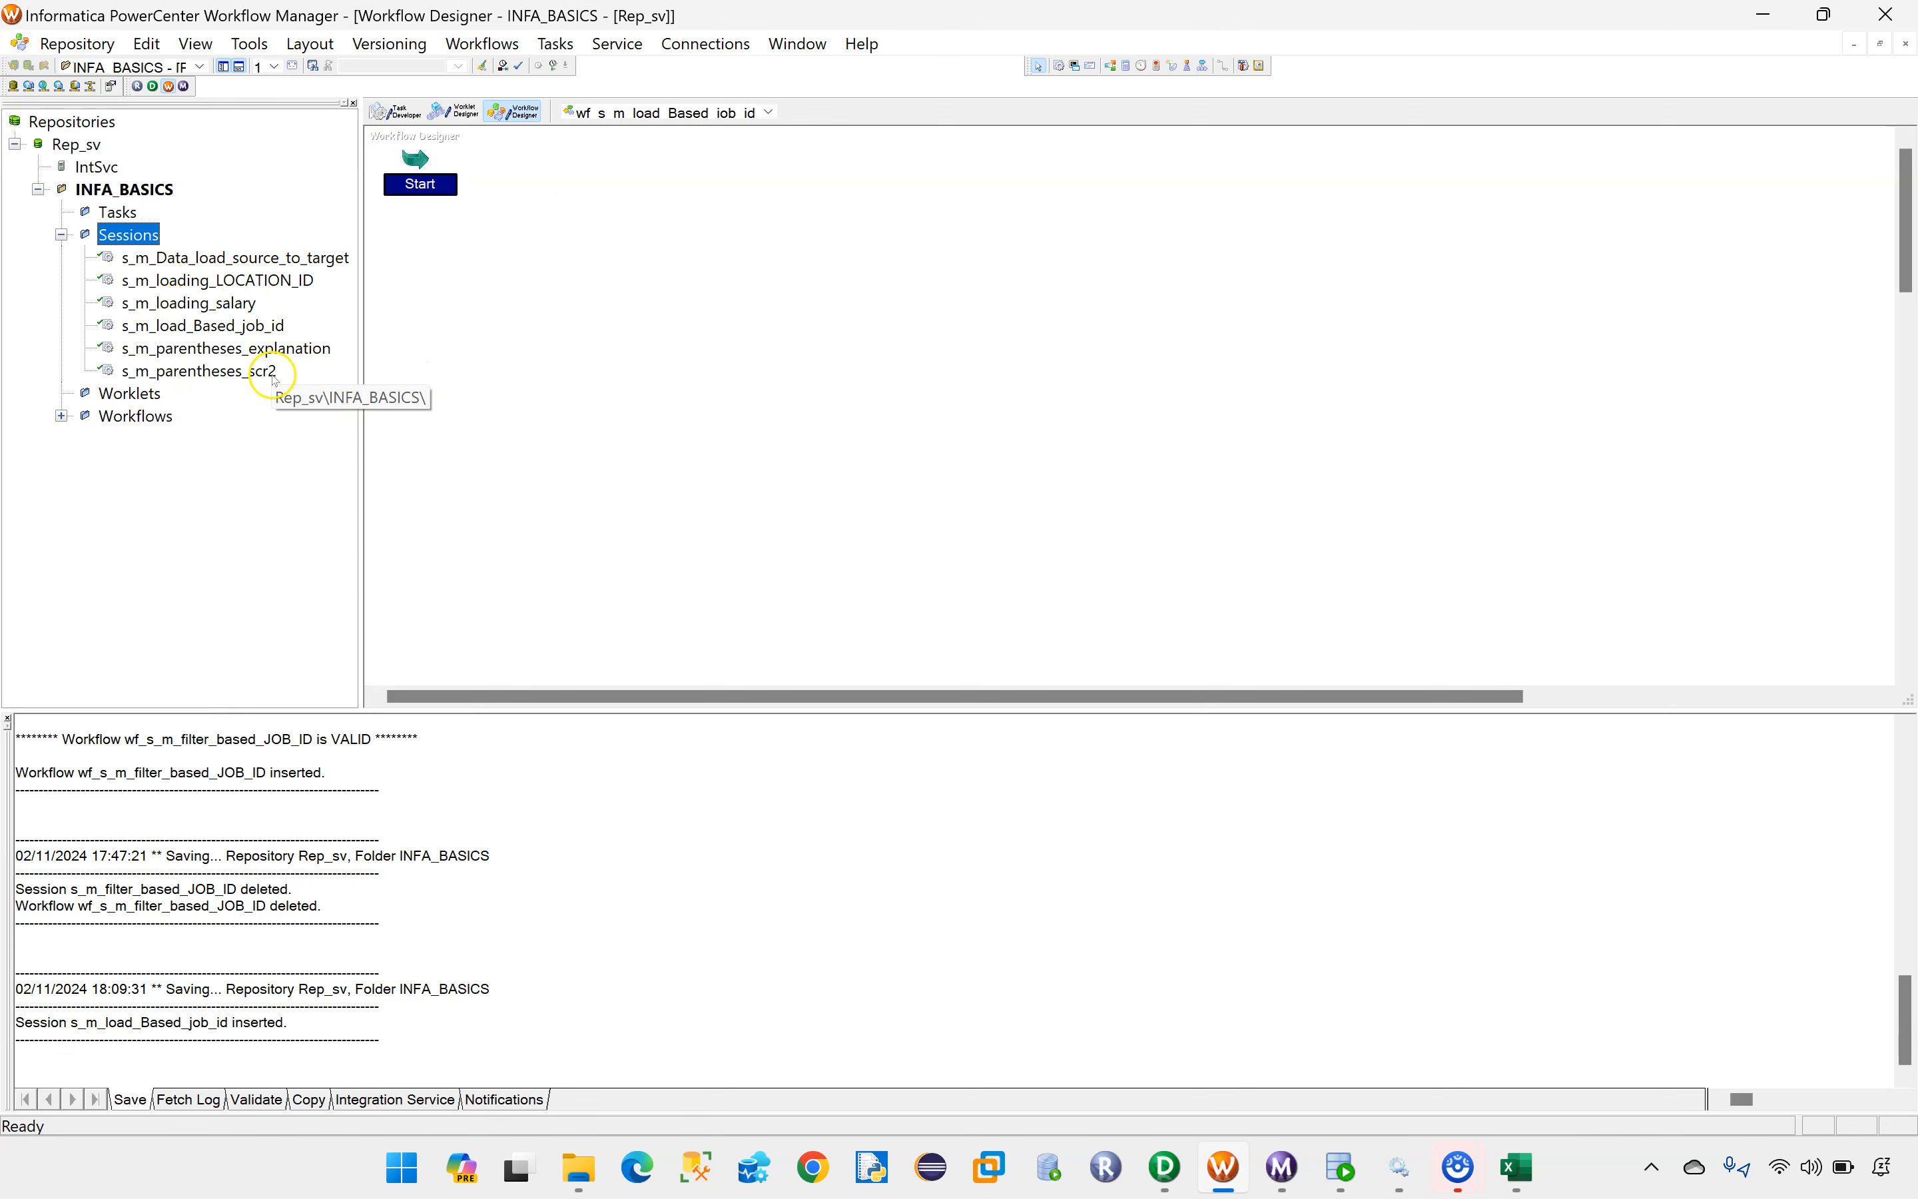
click(274, 327)
drag(274, 328, 693, 203)
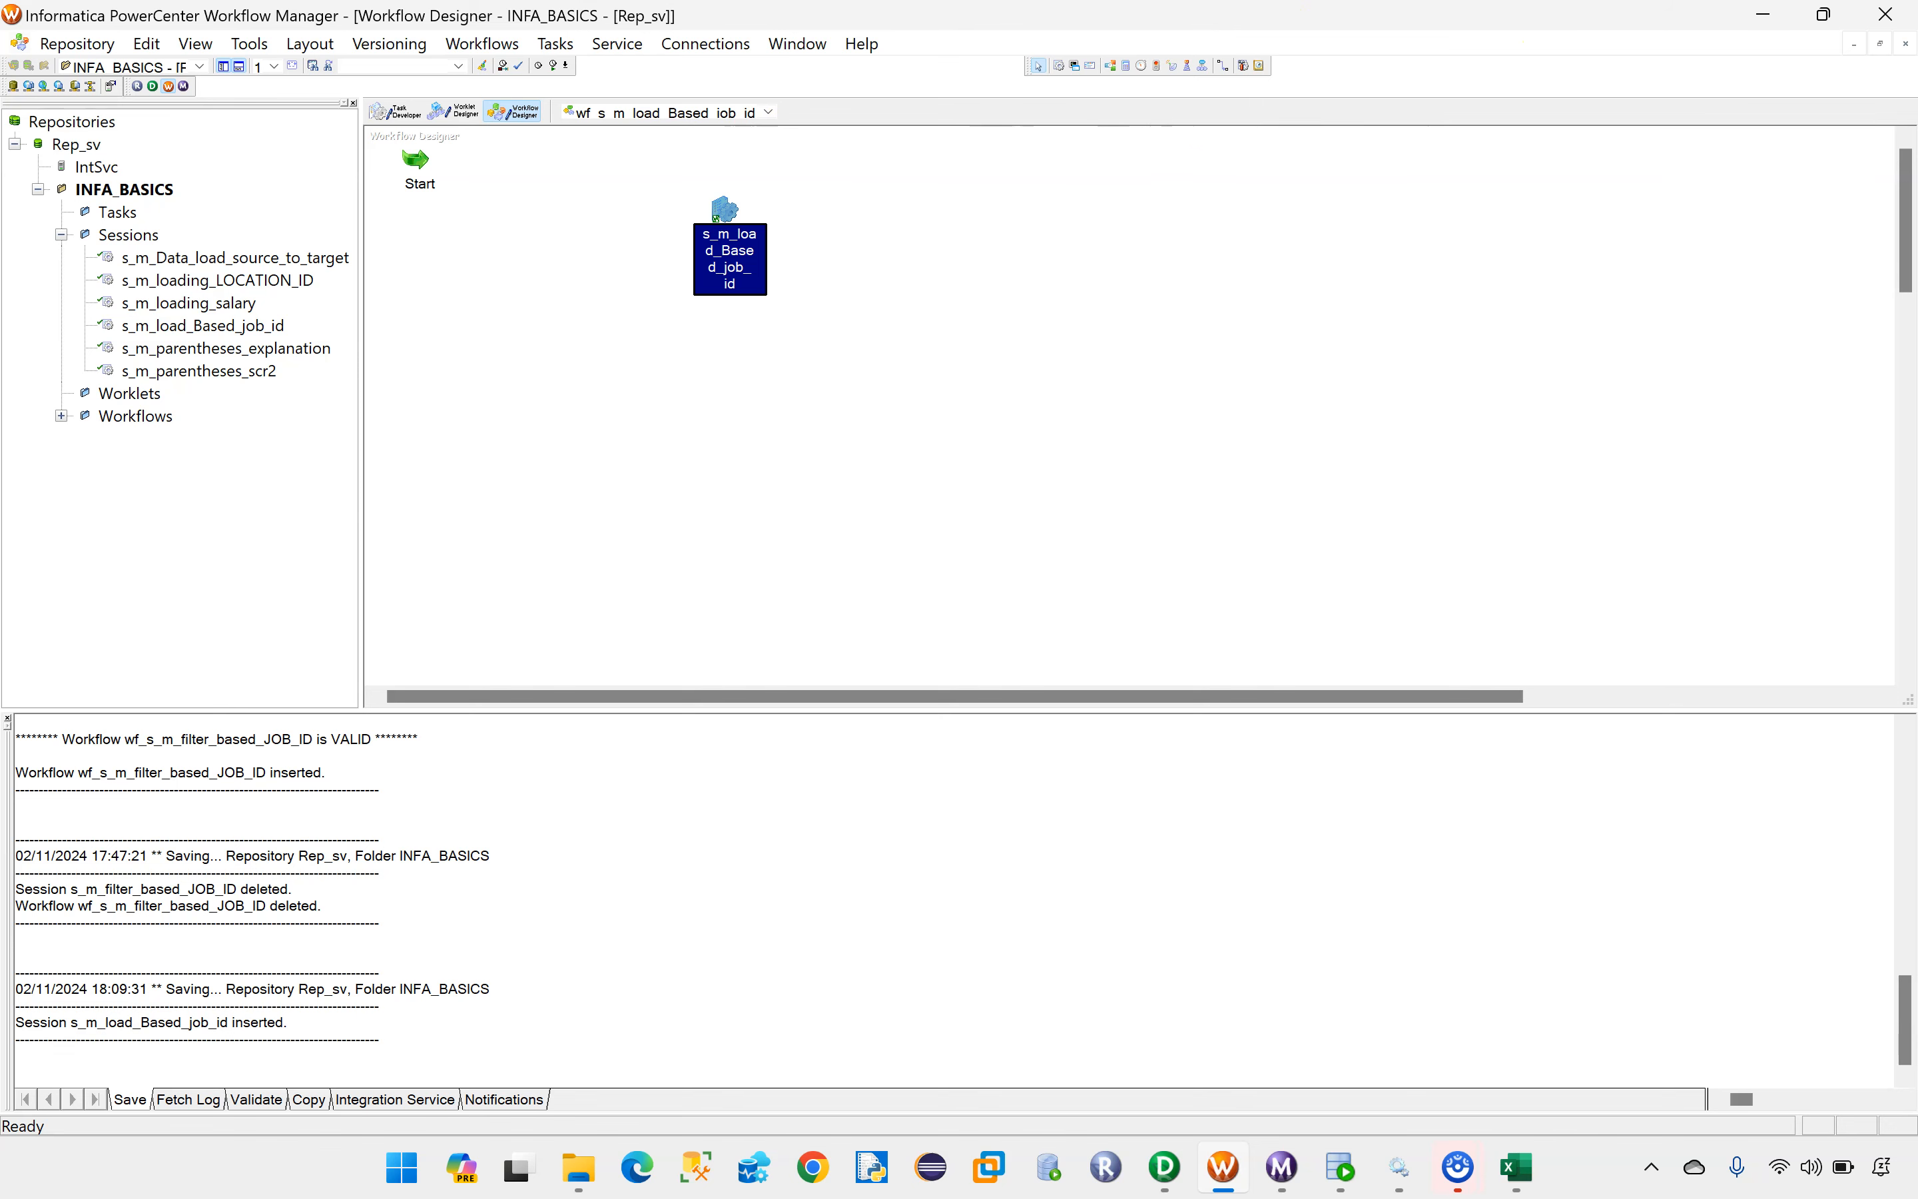
click(1223, 65)
mouse_move(437, 163)
mouse_down()
mouse_move(543, 201)
mouse_move(726, 208)
mouse_up()
Step: Open the mapping settings of session s_m_load_Based_job_id and check the relational connection of source SQ_EMP
double_click(728, 208)
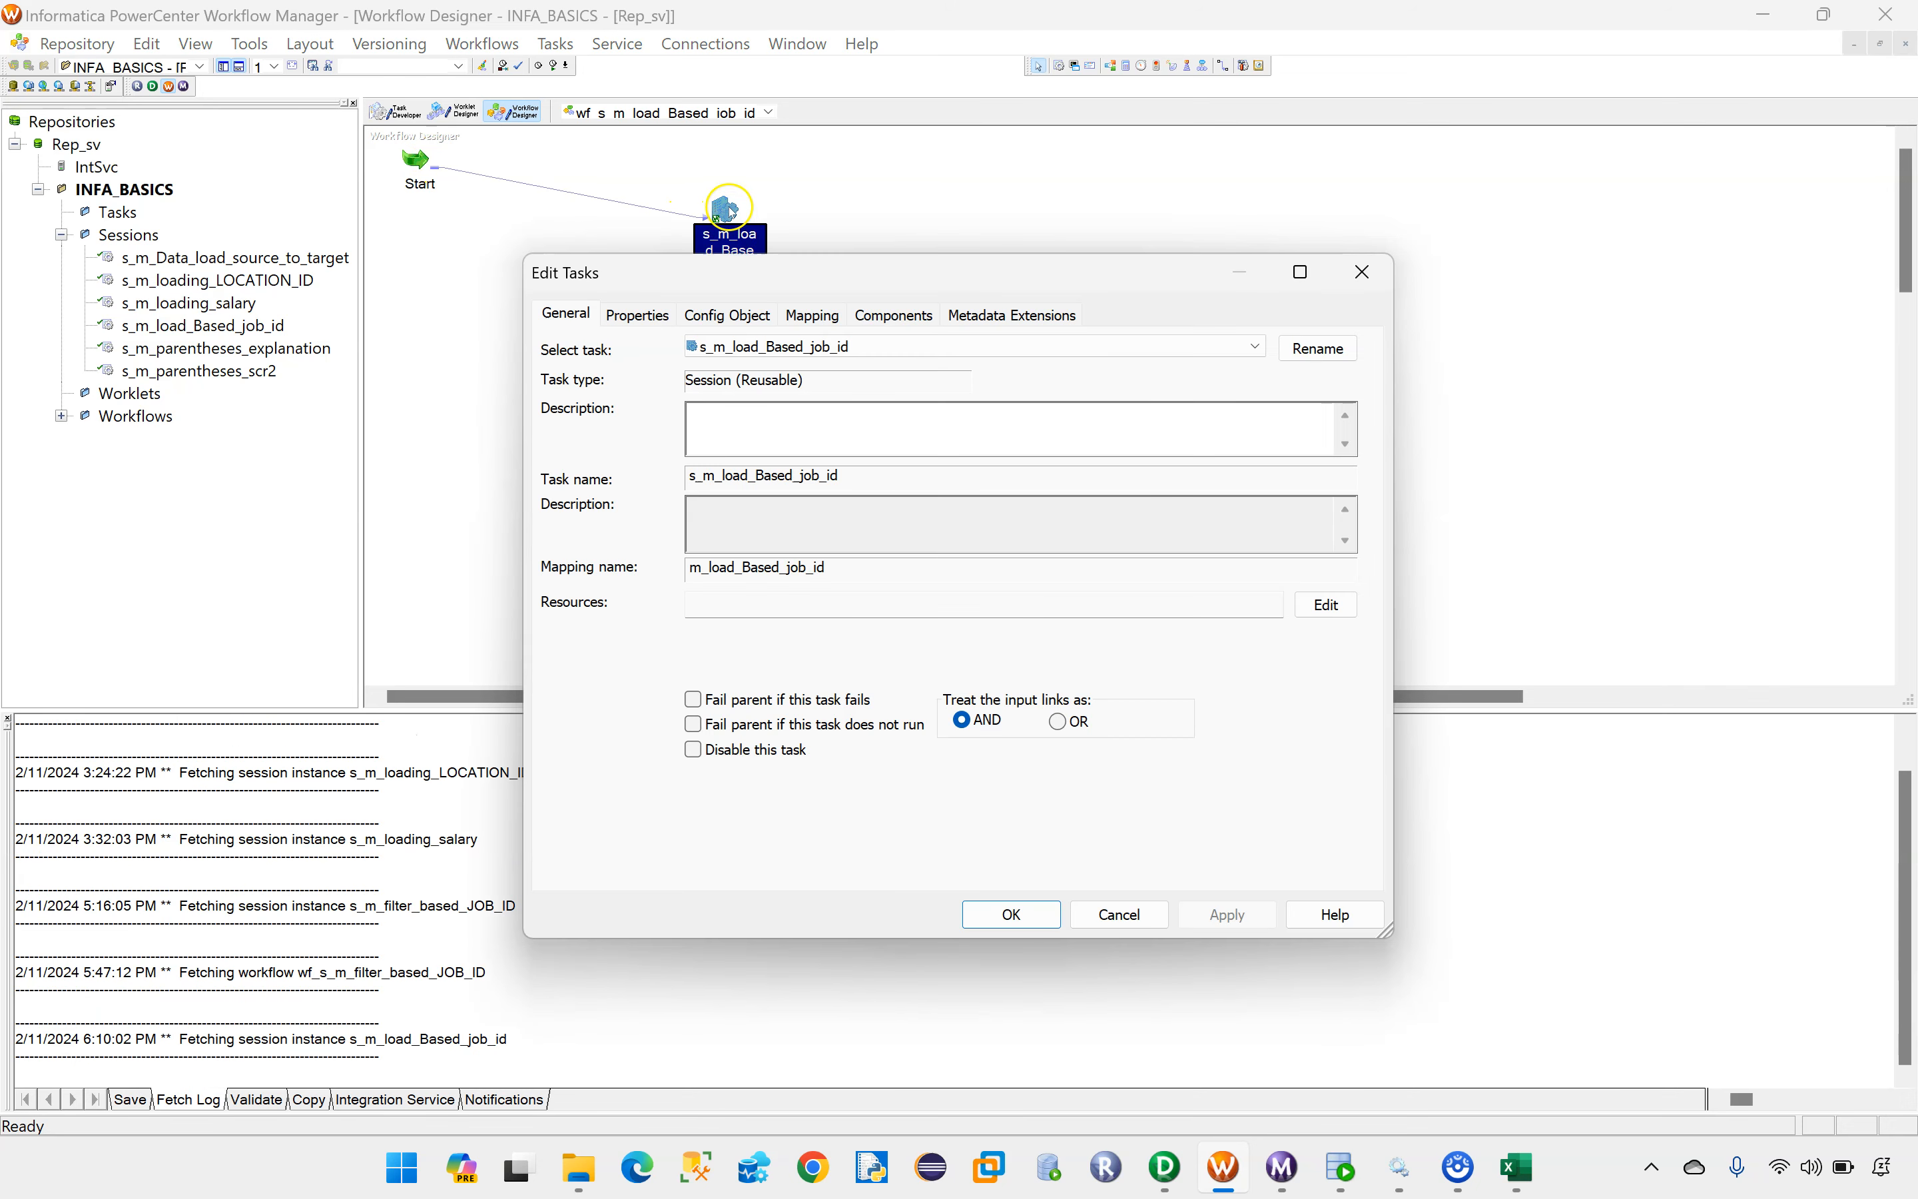
click(811, 314)
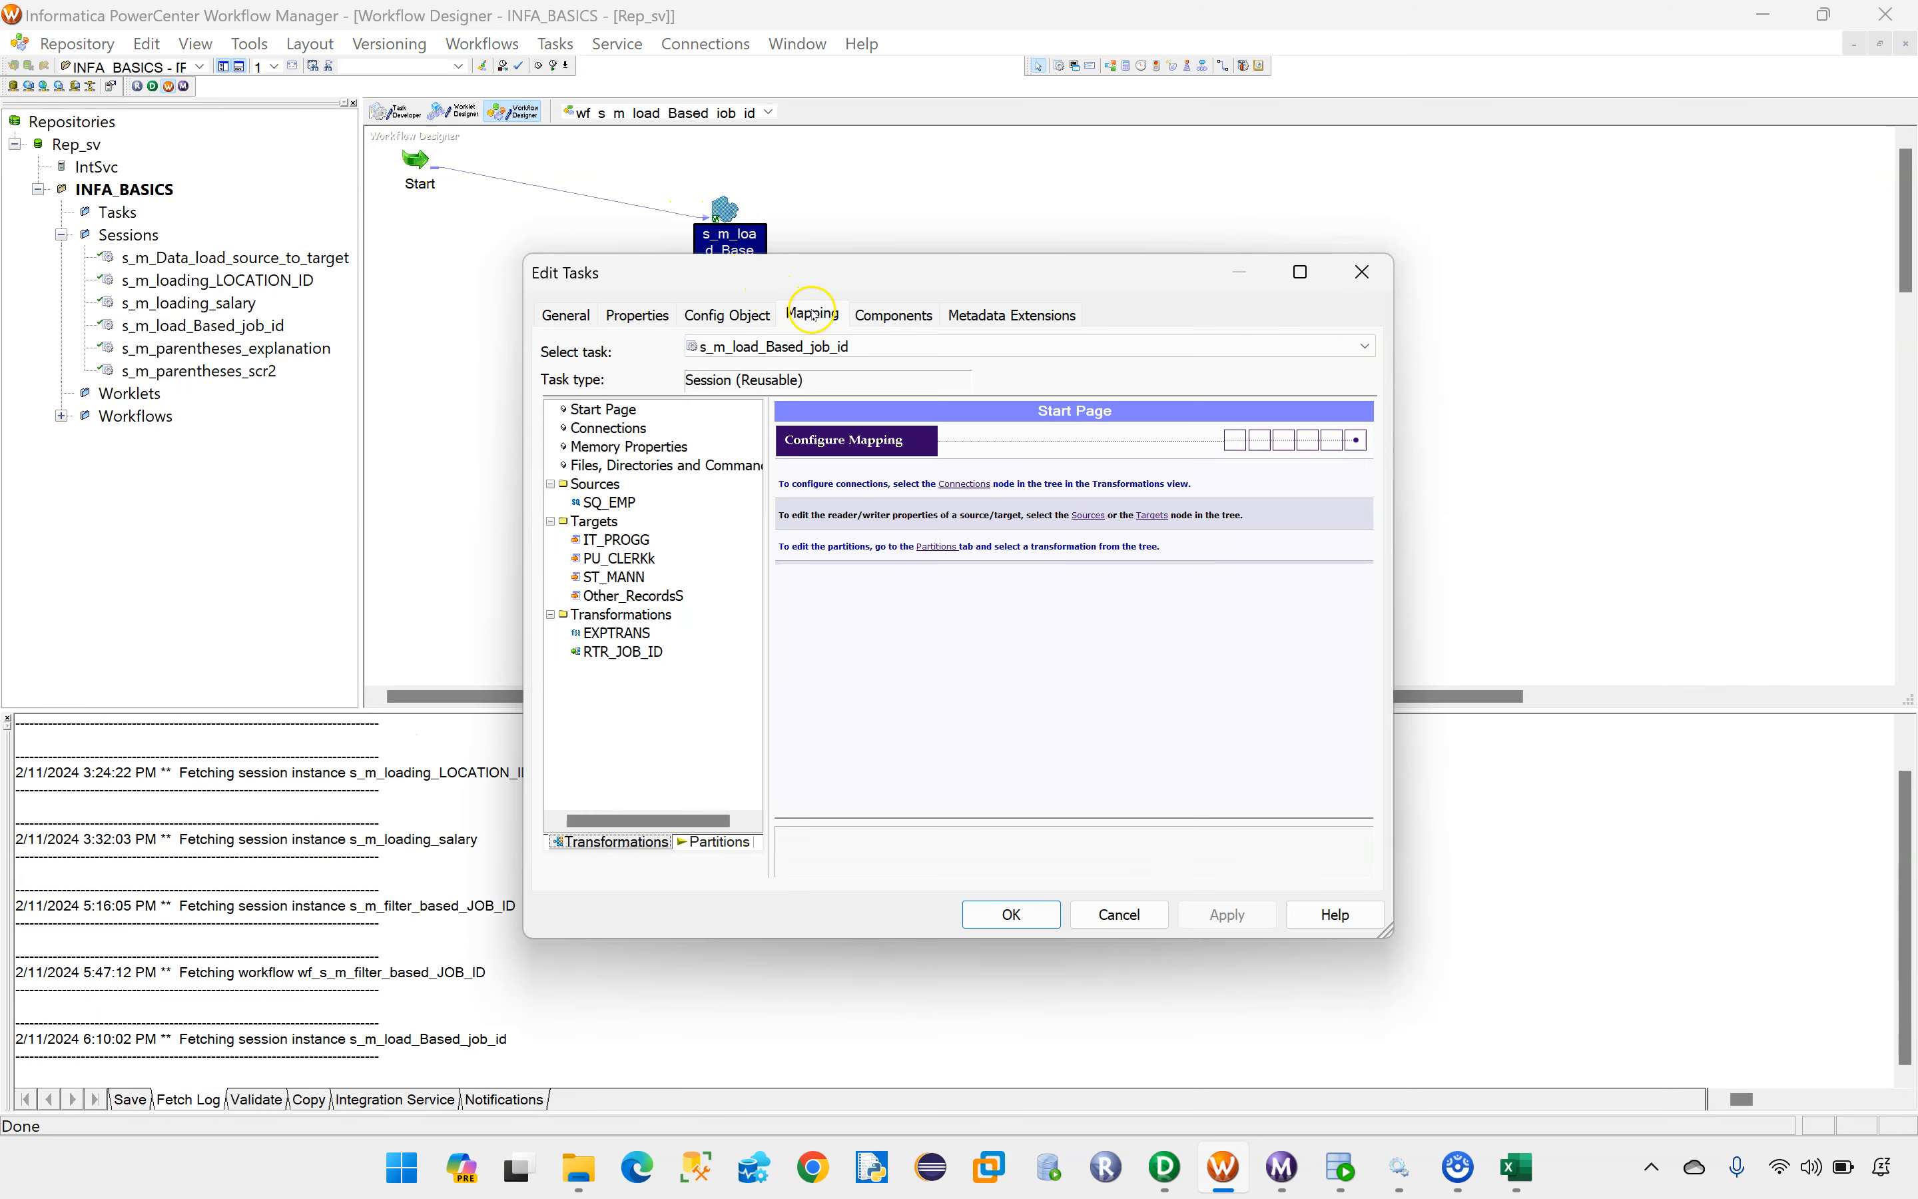
click(608, 502)
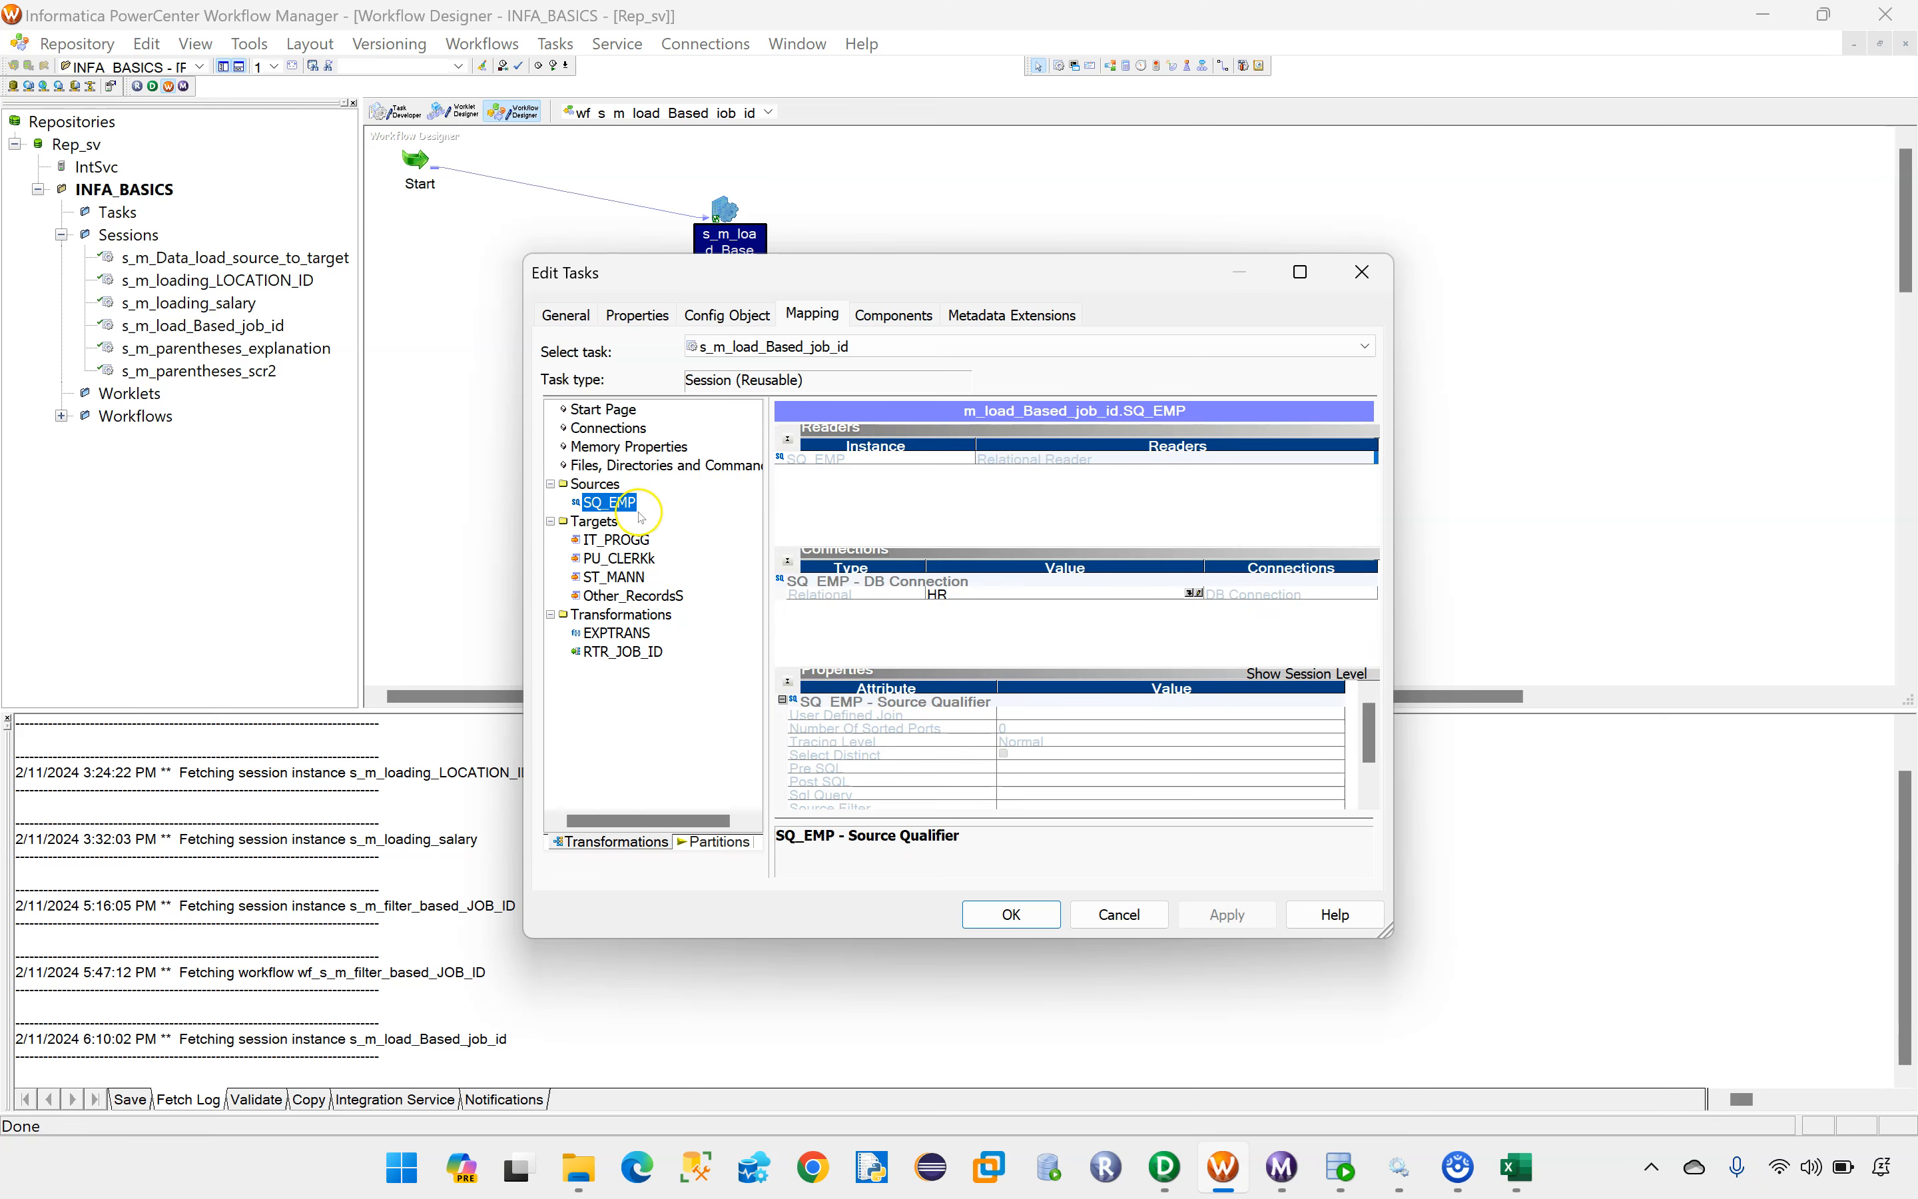
click(937, 595)
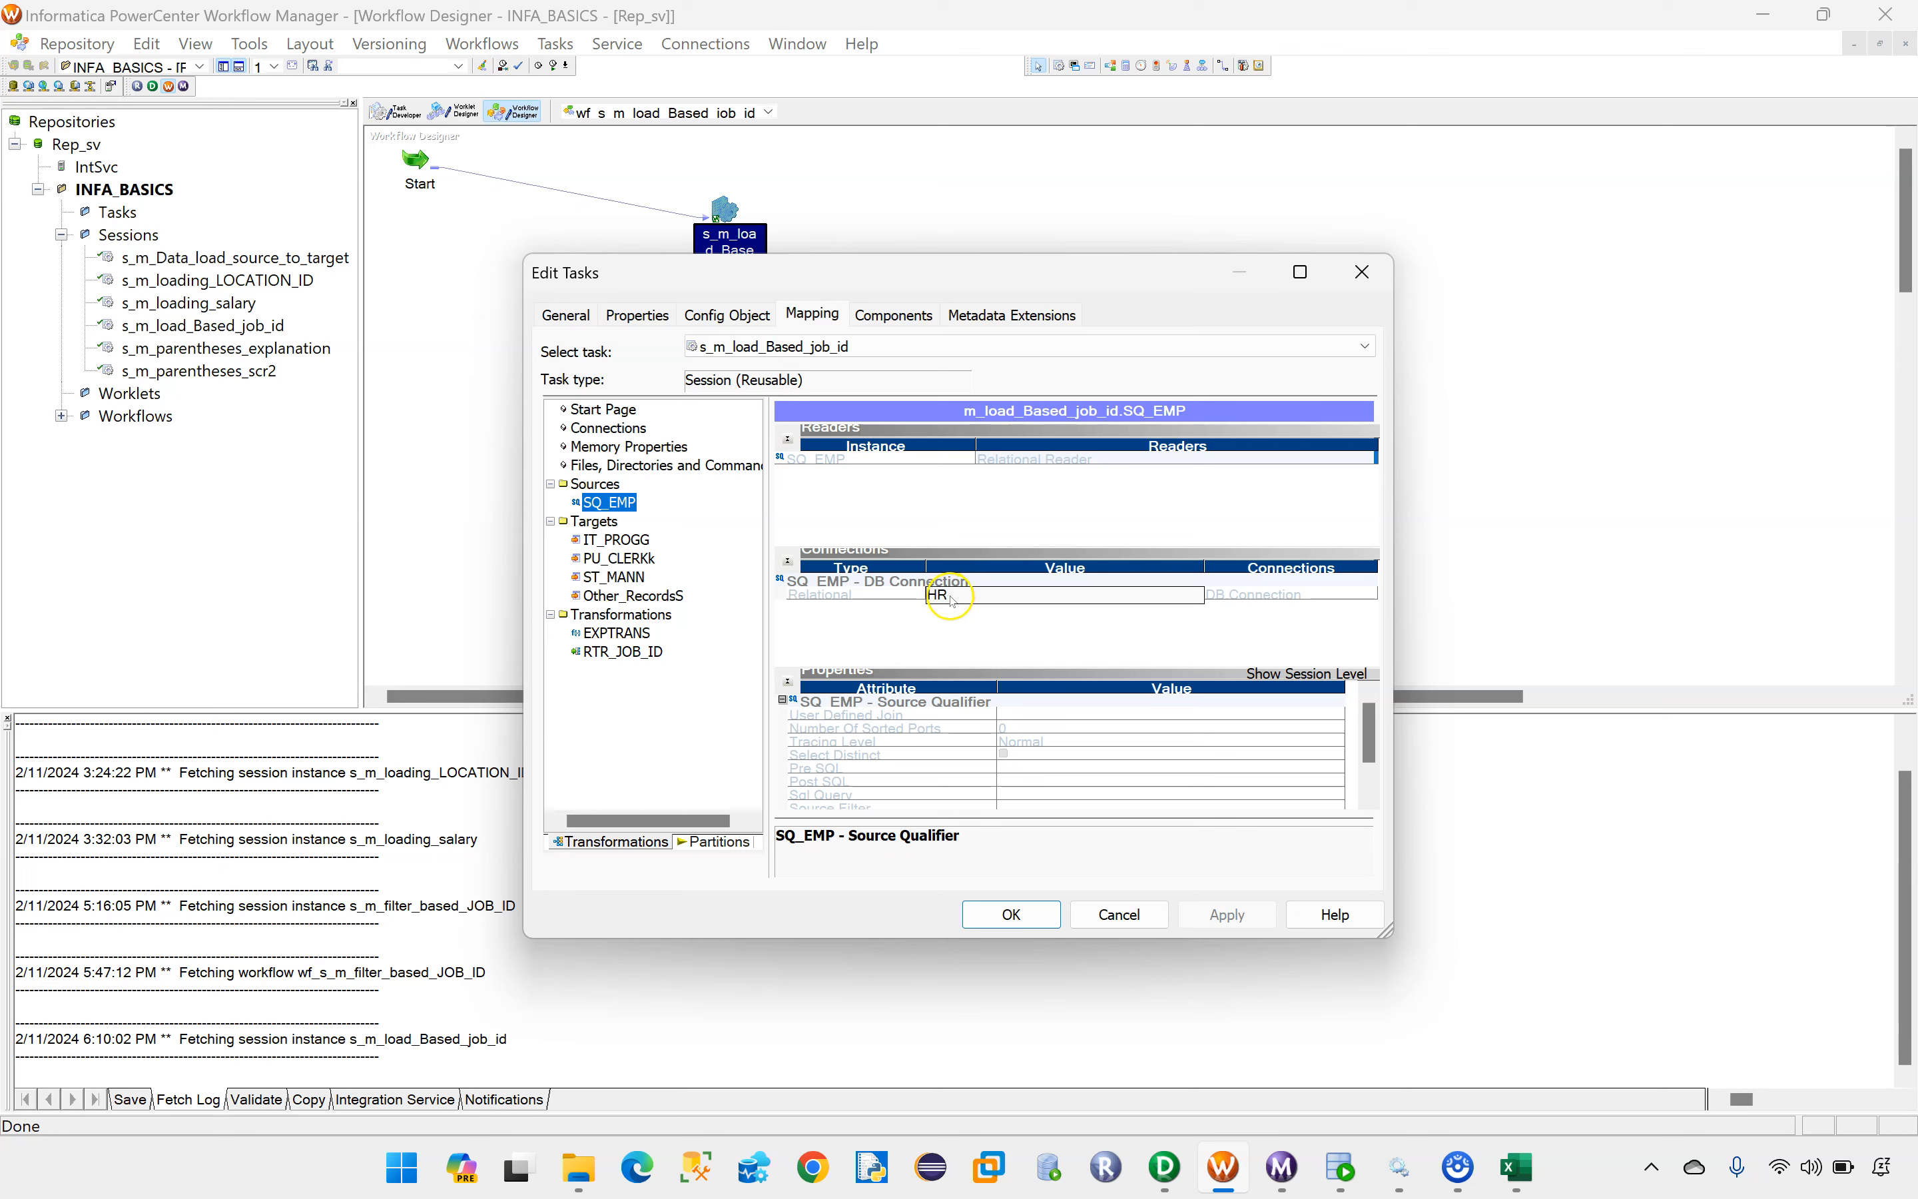
Step: Open the Header Options choices in the file writer properties of target IT_PROGG
click(615, 541)
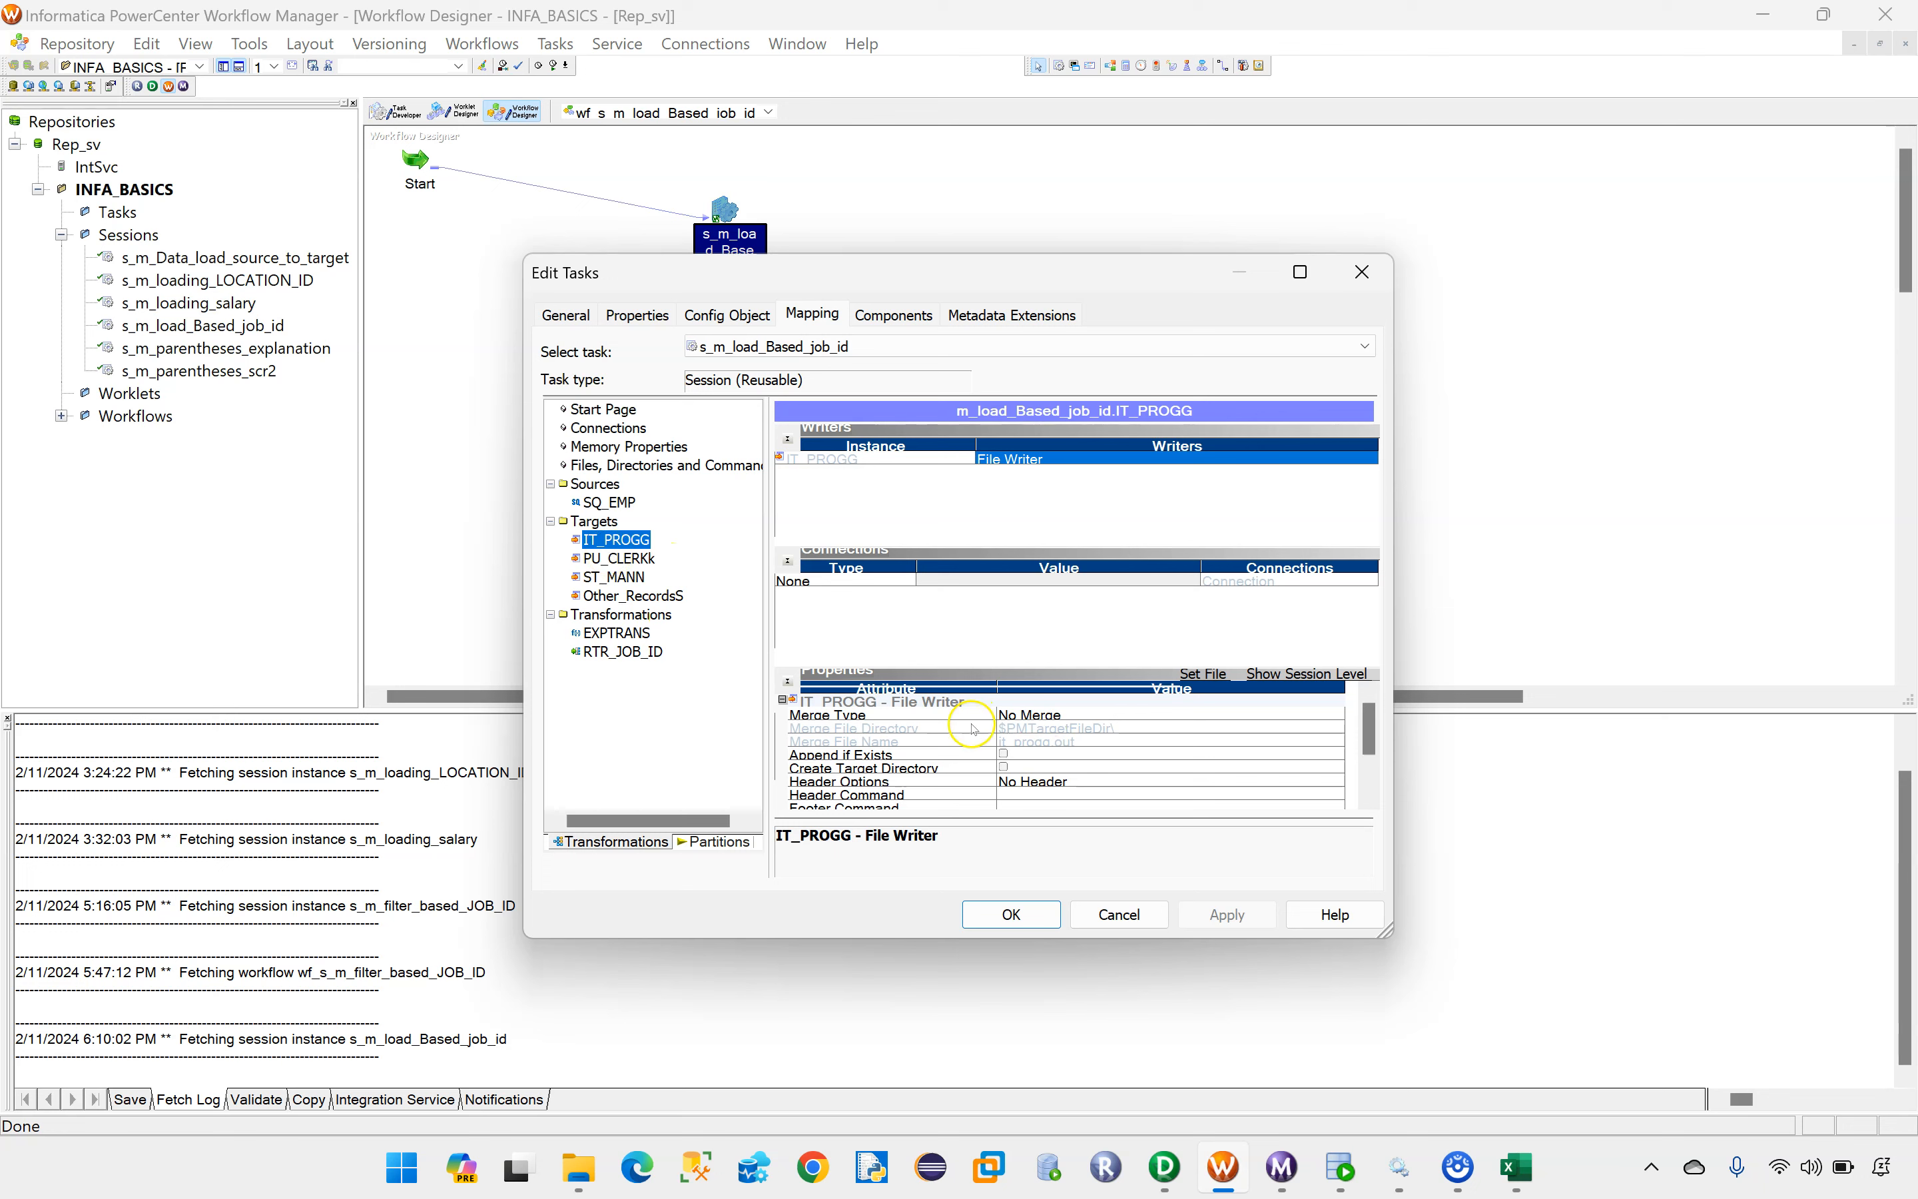
scroll(1090, 770, down, 1)
click(821, 748)
click(1059, 745)
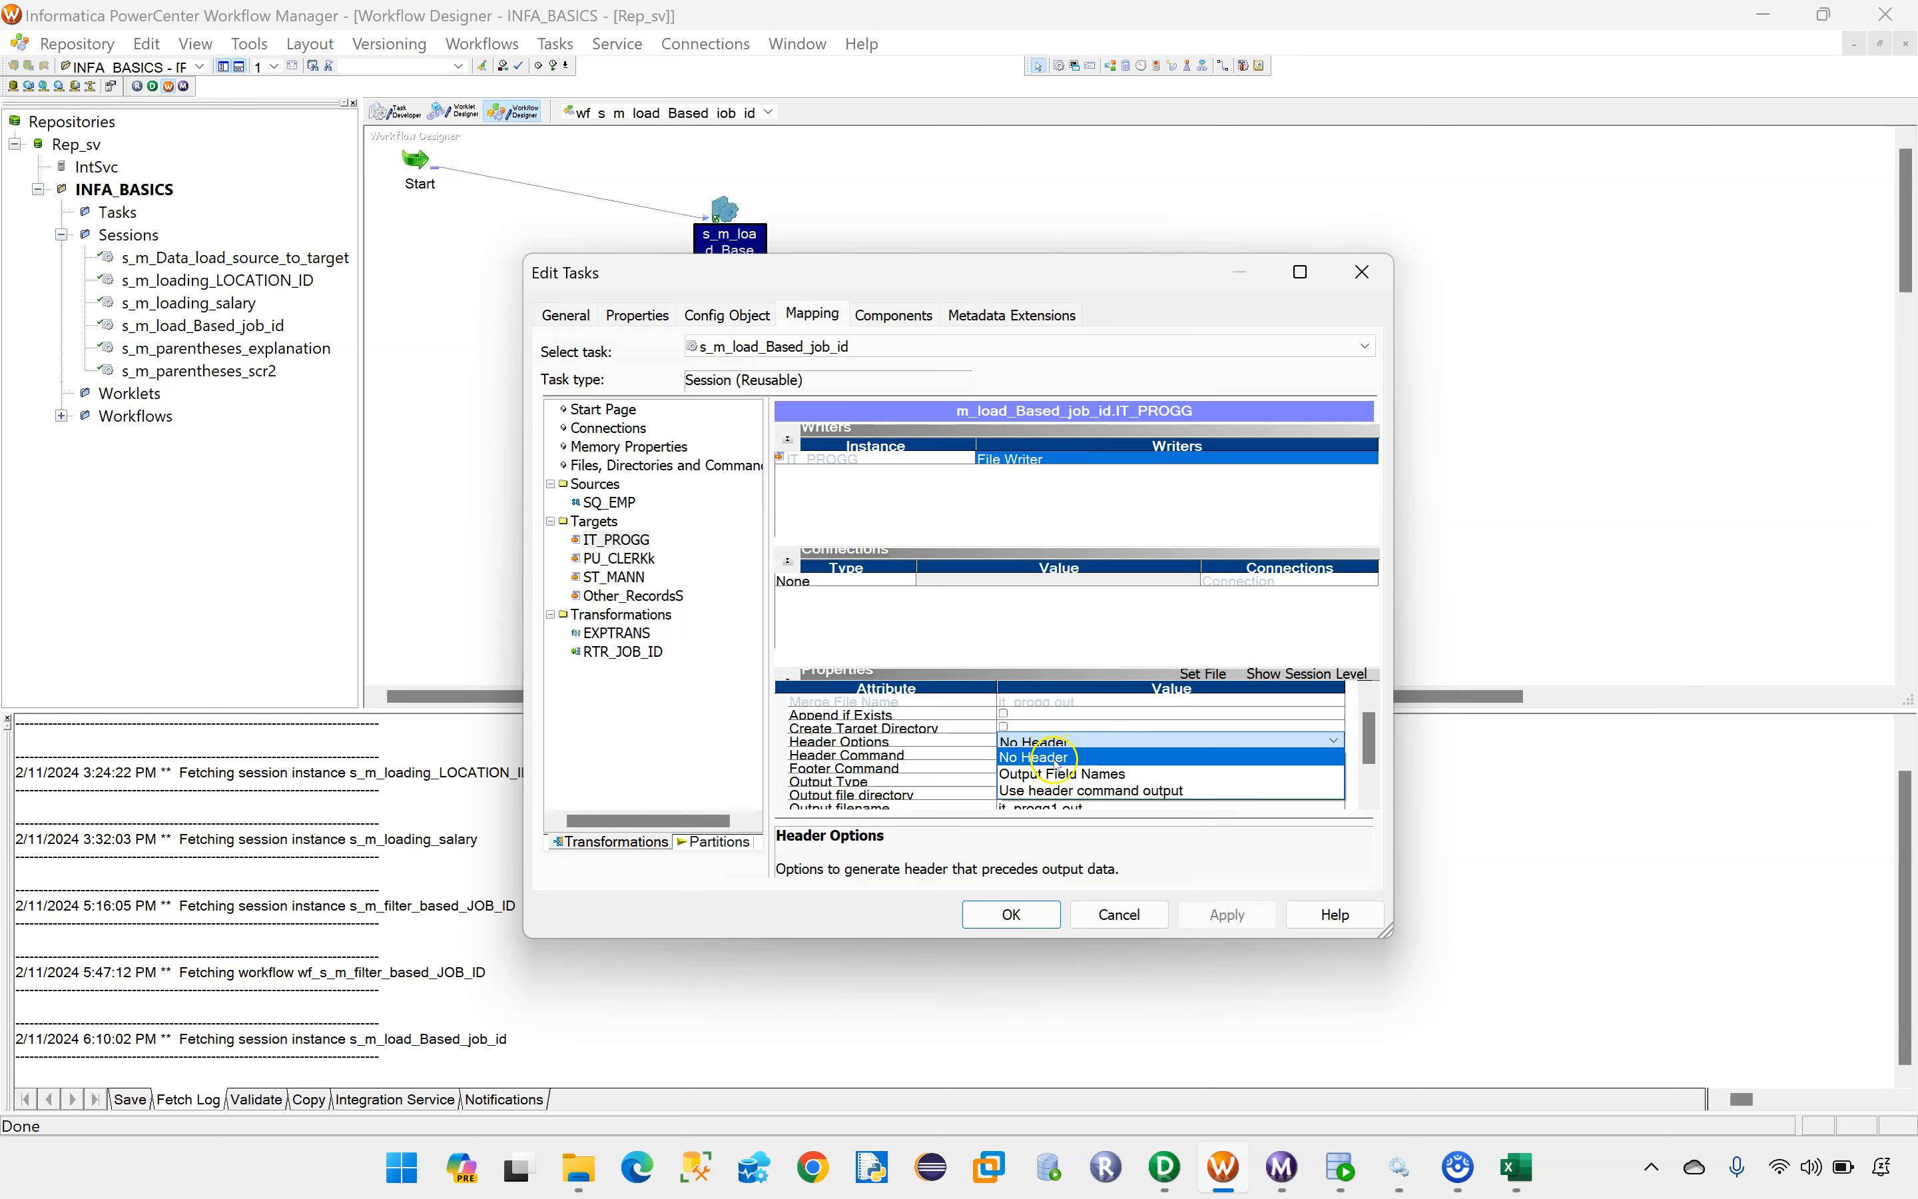
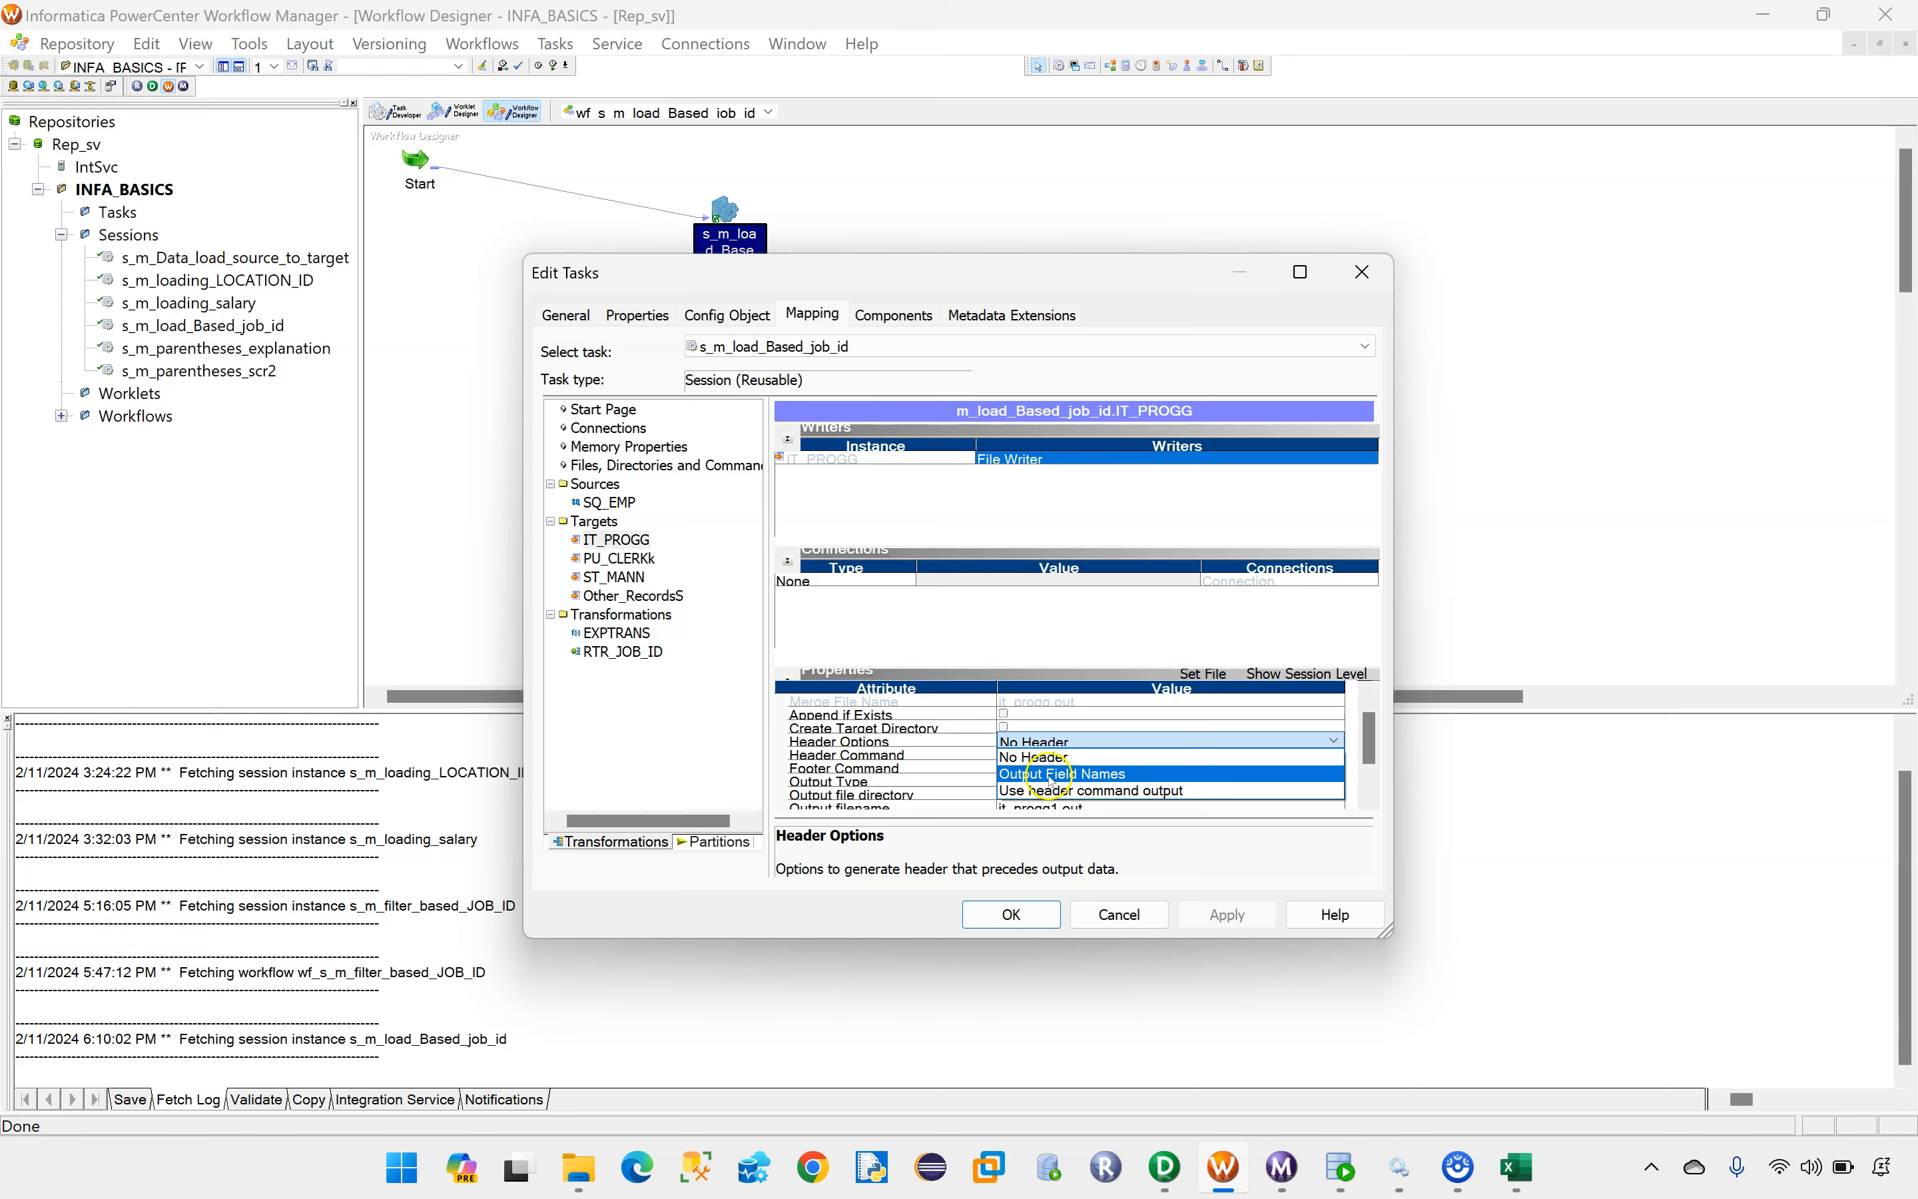
Step: Set the Header Options of target IT_PROGG to Output Field Names and copy the Downloads\Target_Files folder path from File Explorer
click(1080, 774)
scroll(1101, 767, down, 1)
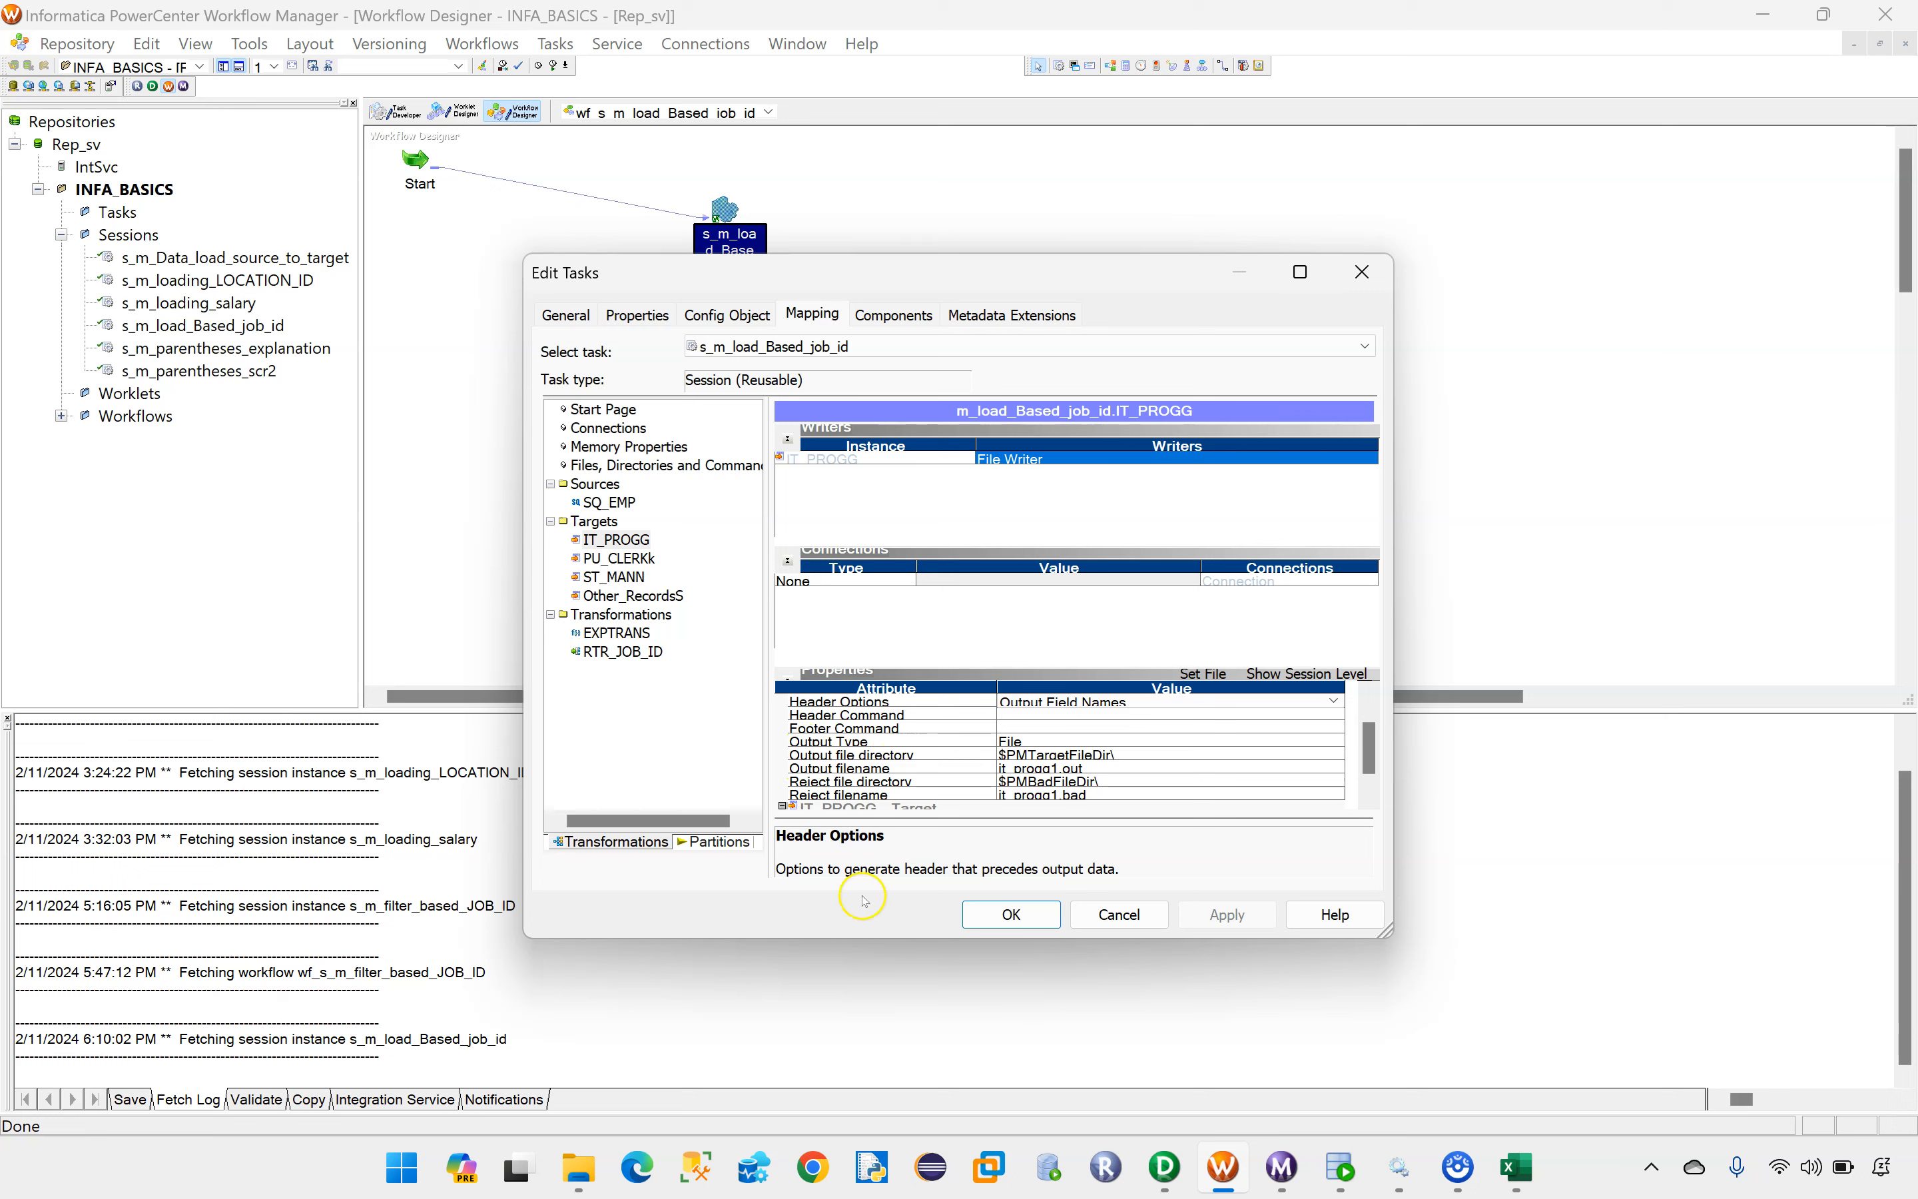
click(579, 1165)
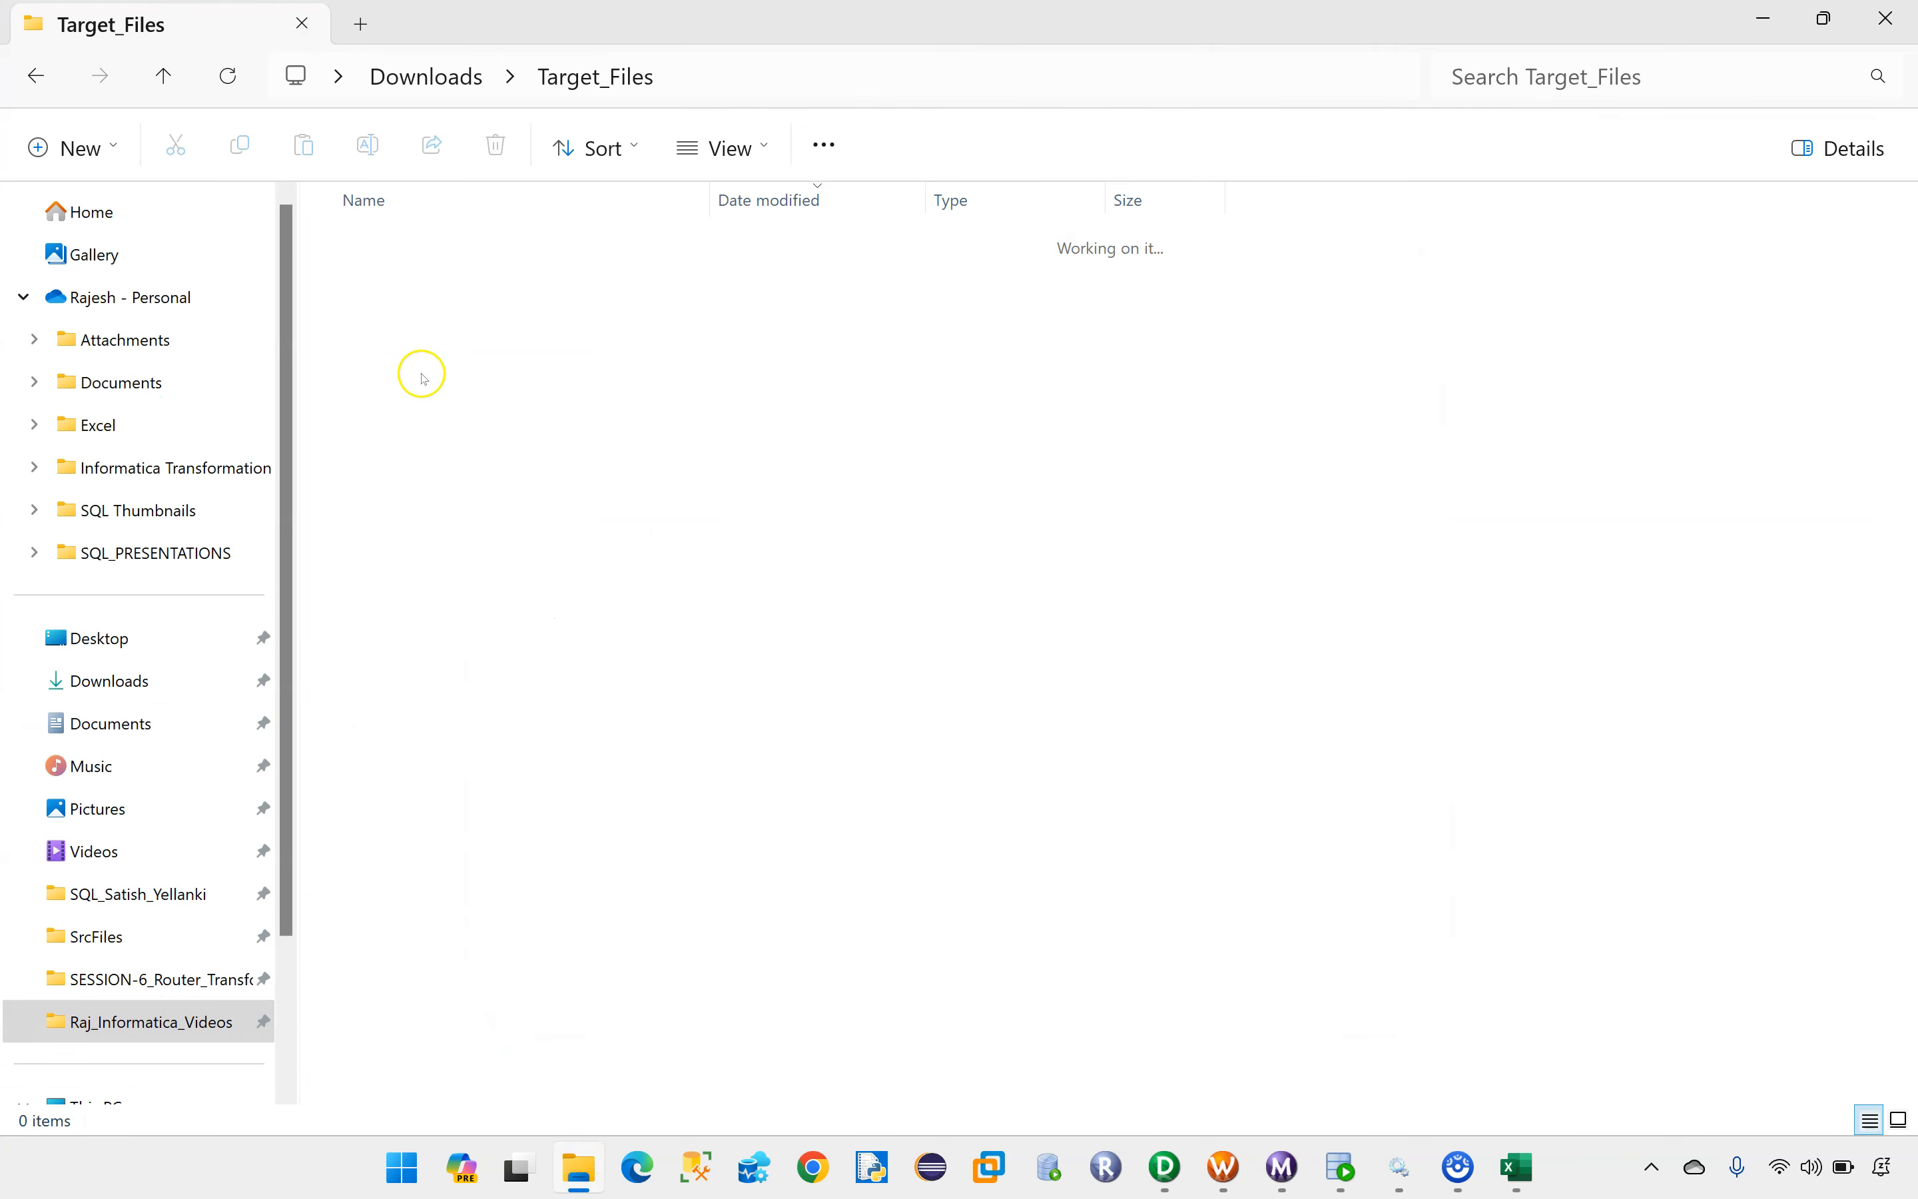
click(726, 77)
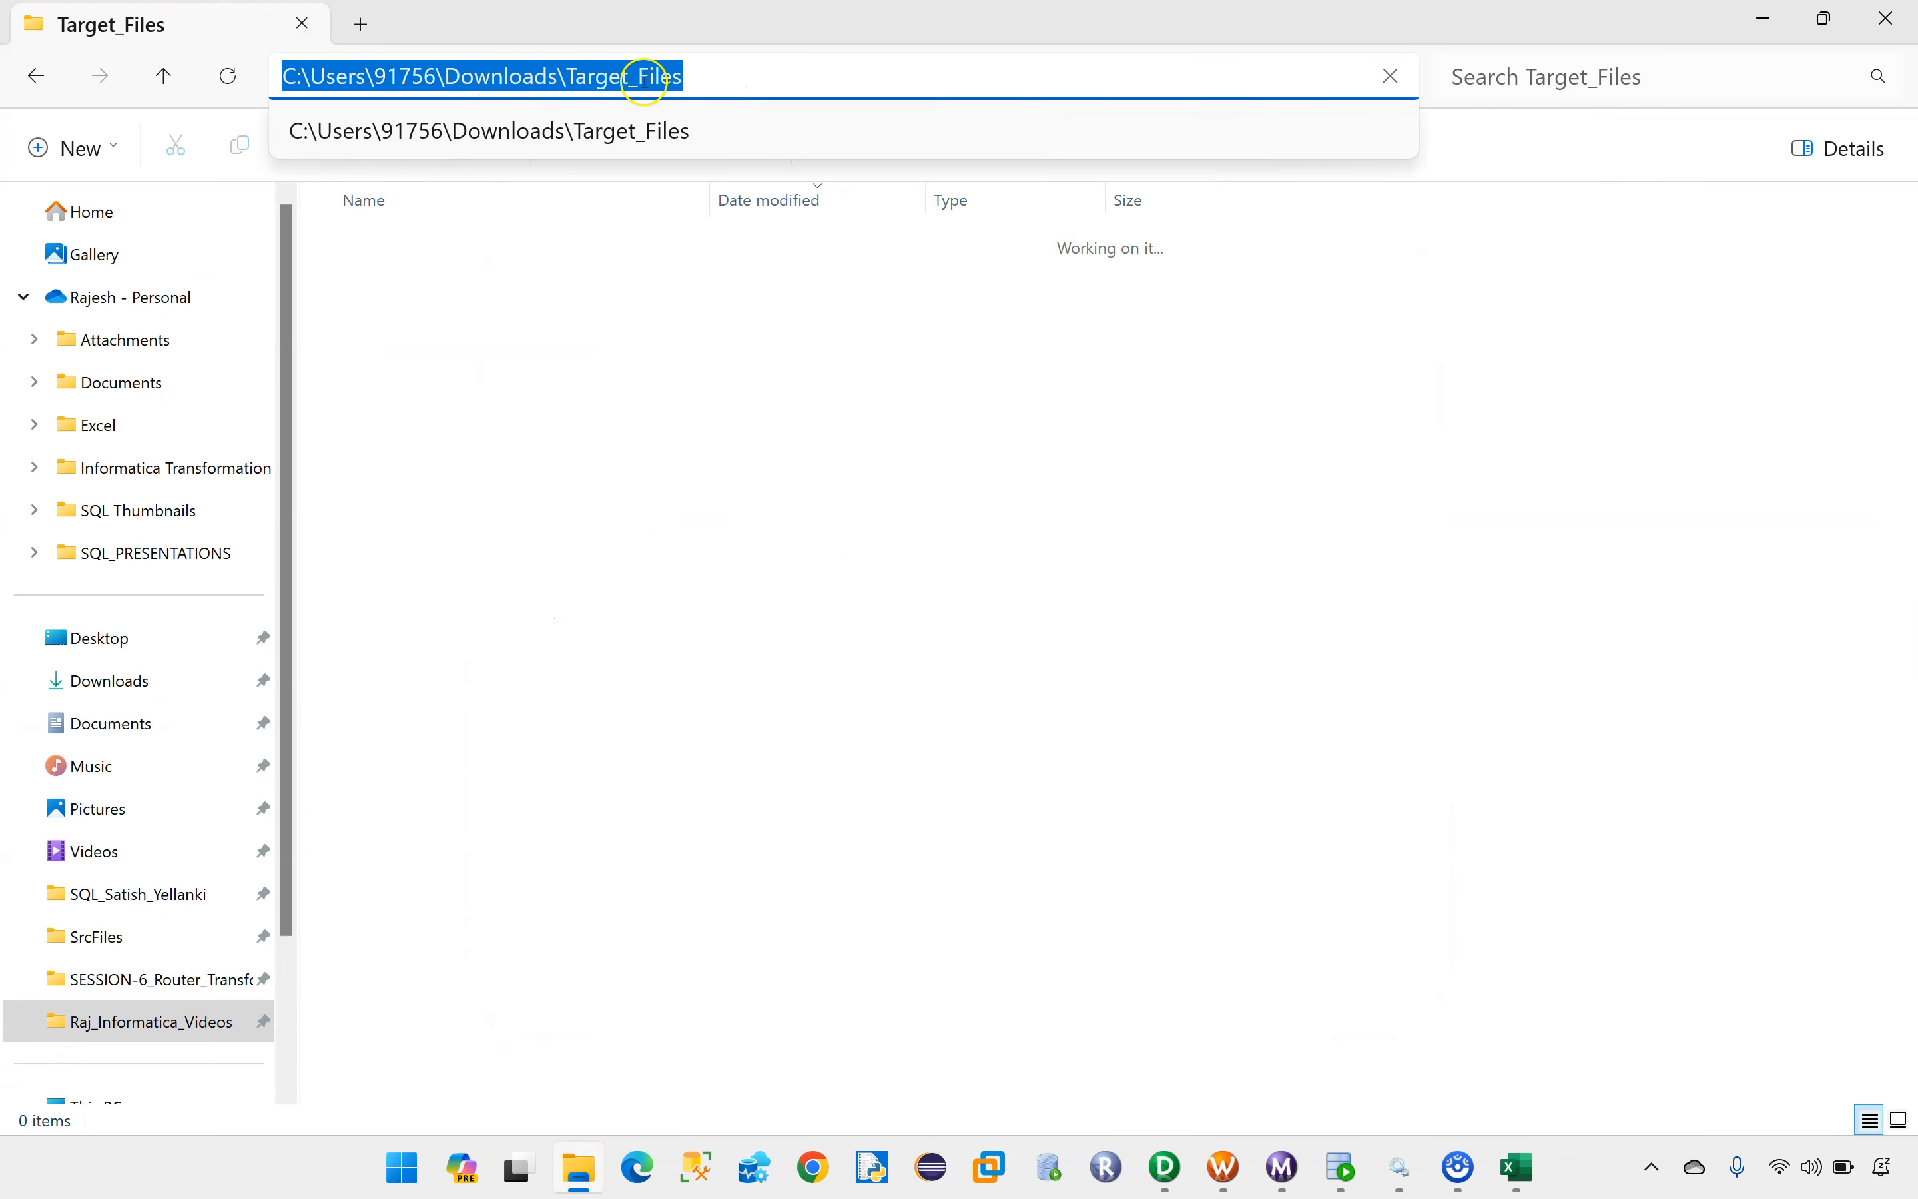
click(704, 85)
drag(702, 77, 291, 77)
key(ctrl+c)
Step: Back in Workflow Manager, set IT_PROGG's output file directory to the copied Target_Files path and its output filename to it_progg1.csv
click(1225, 1169)
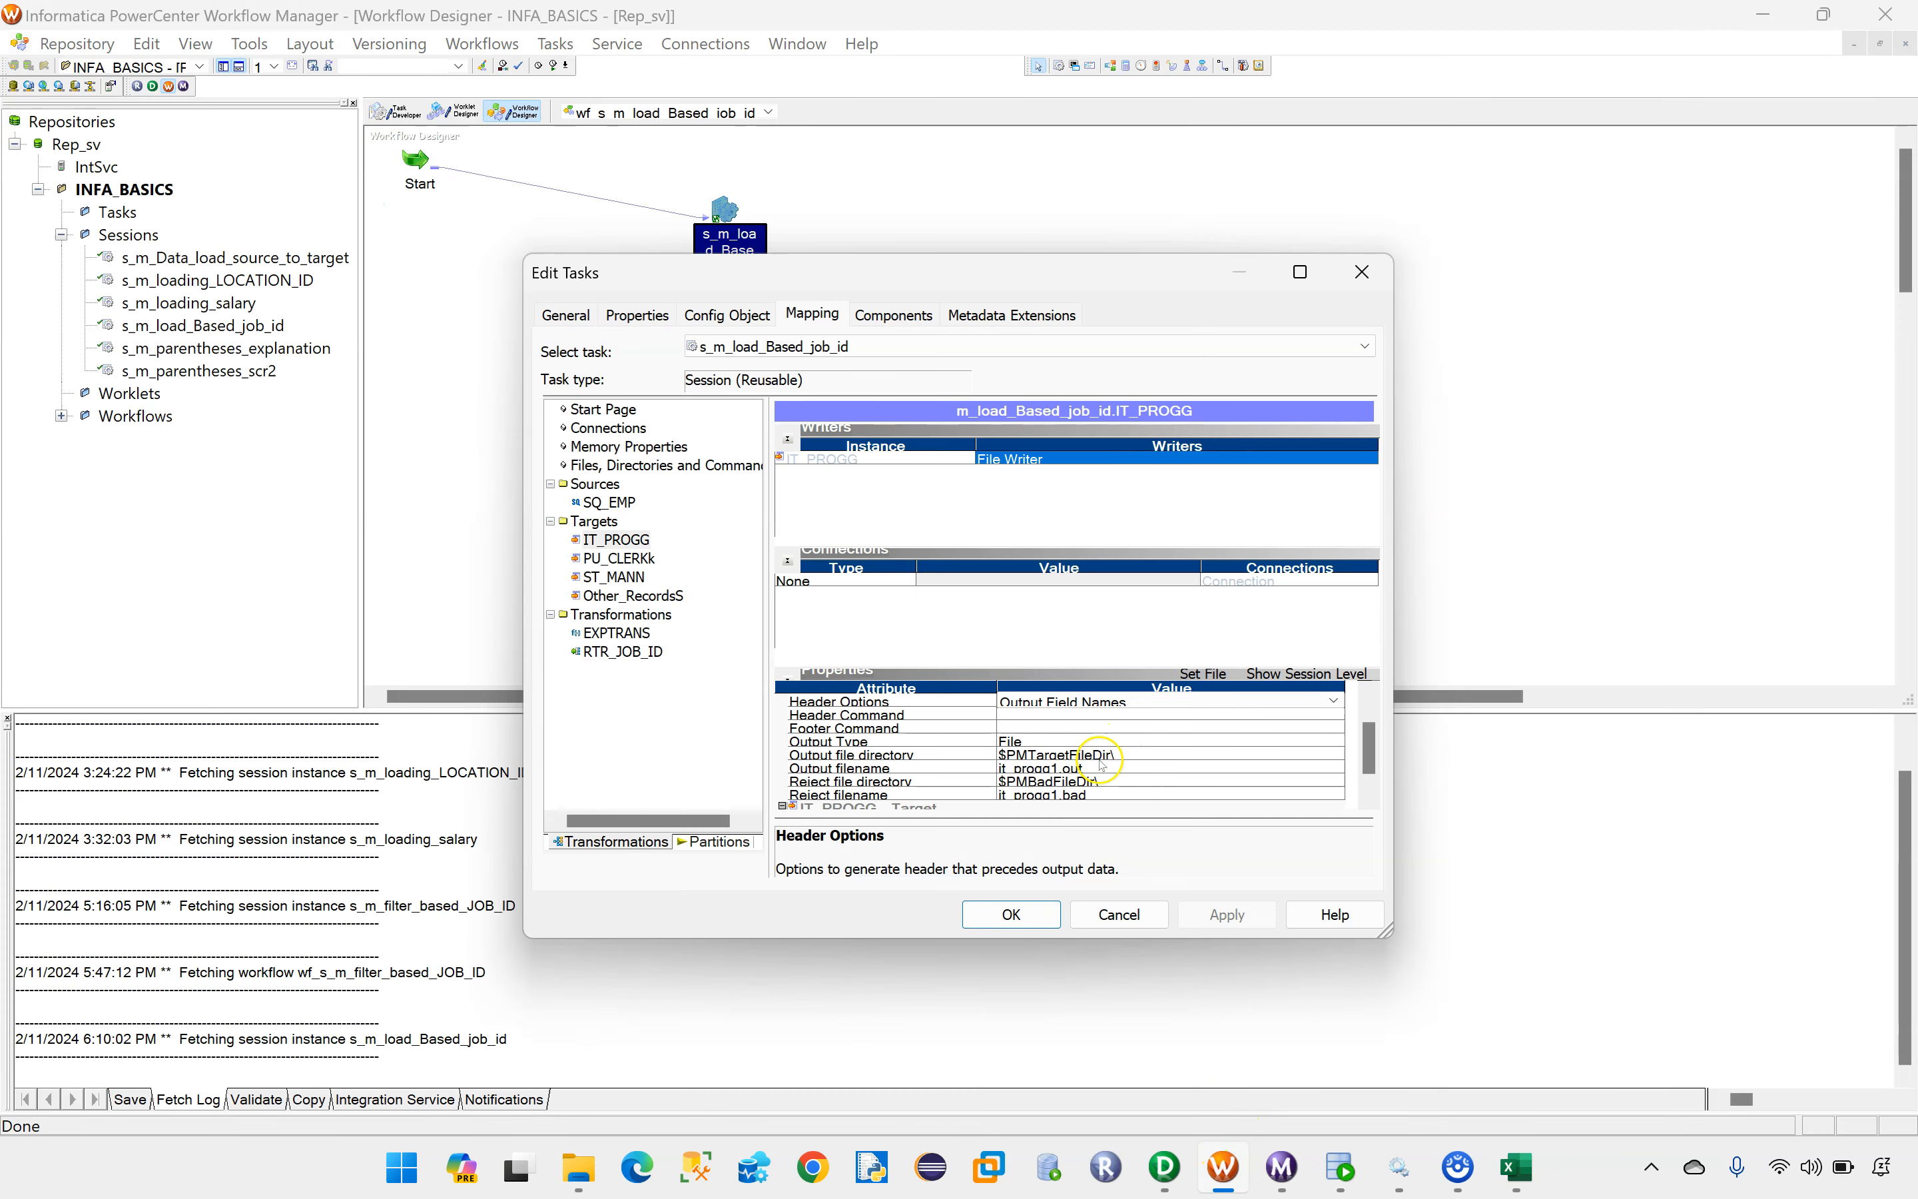
click(1108, 754)
click(1106, 752)
drag(1106, 752, 955, 753)
key(BackSpace)
key(ctrl+v)
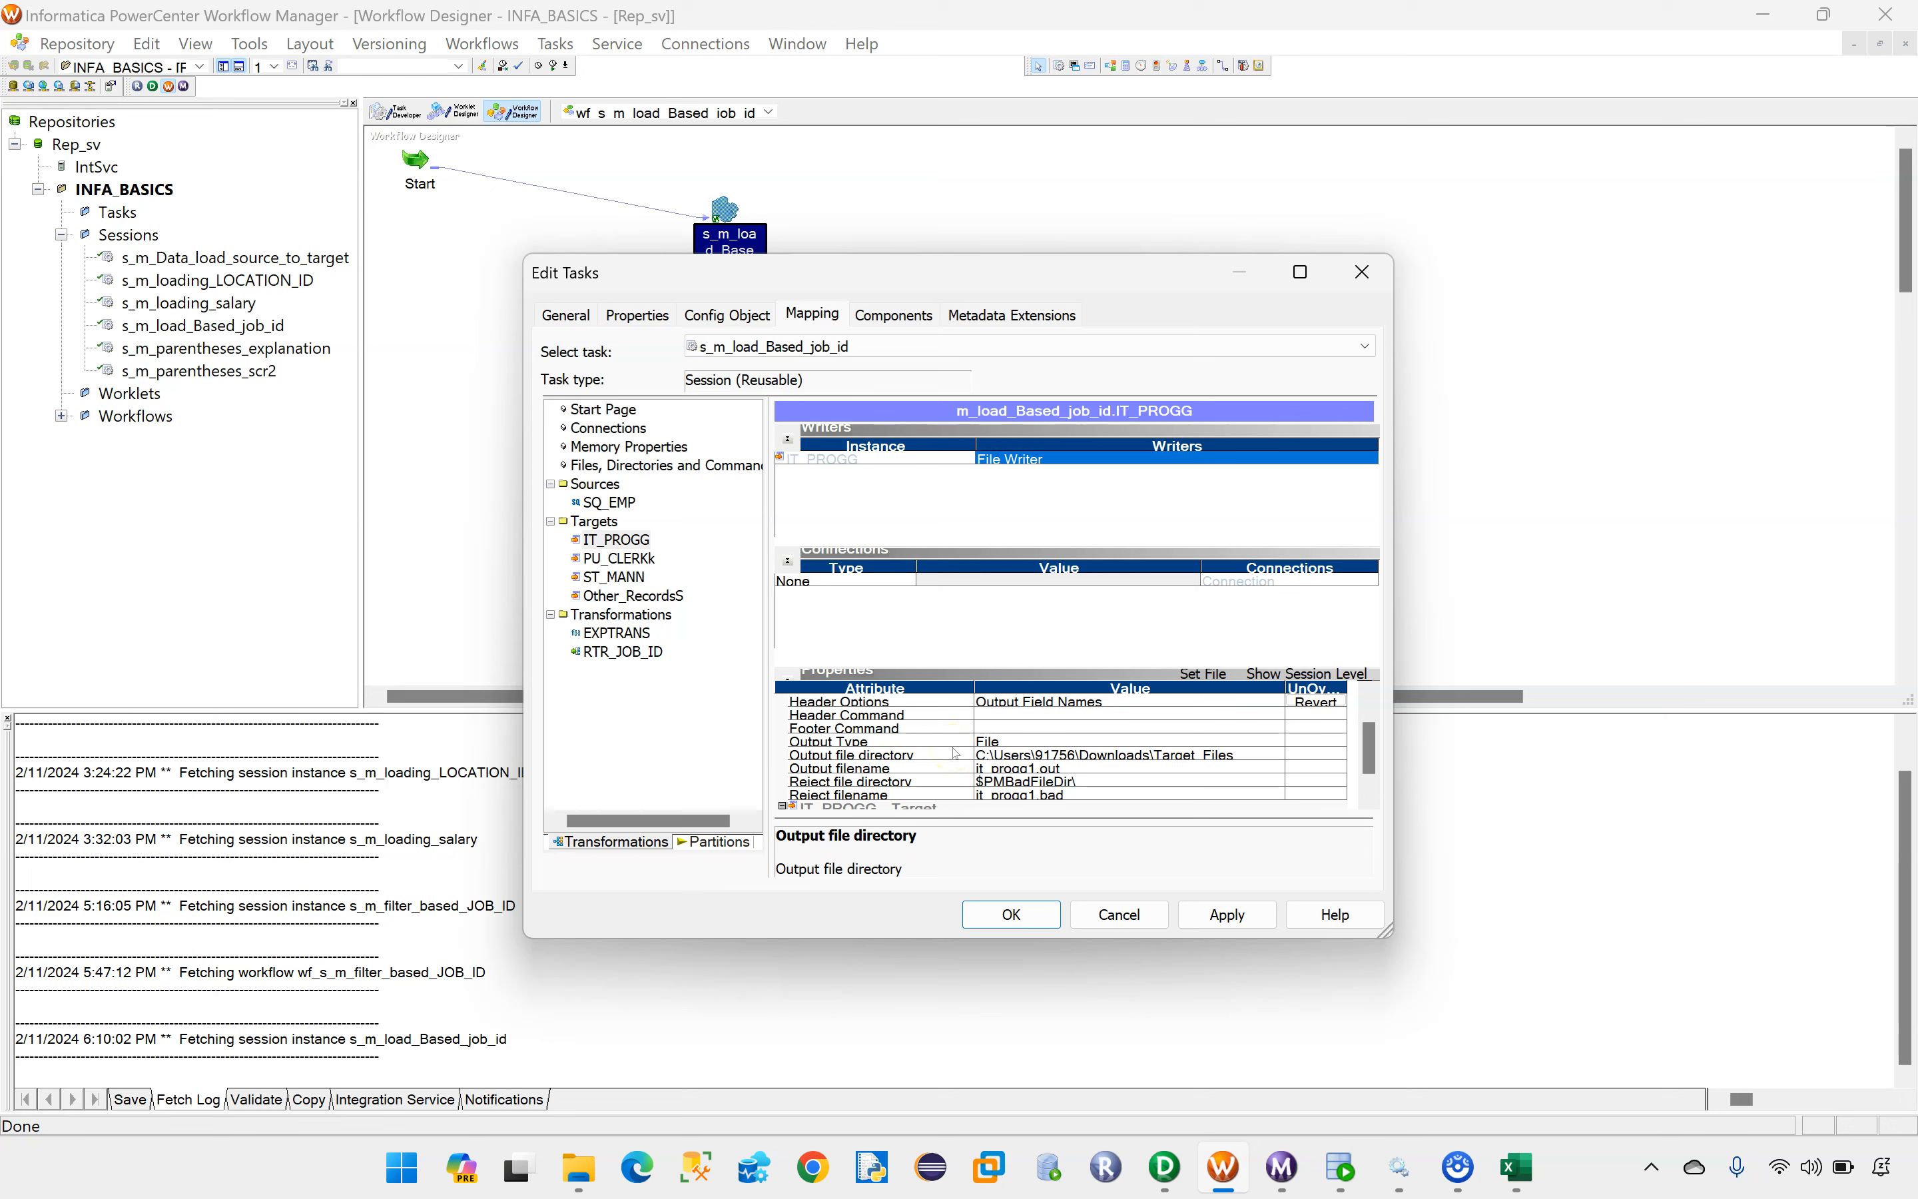
click(1051, 769)
click(1052, 770)
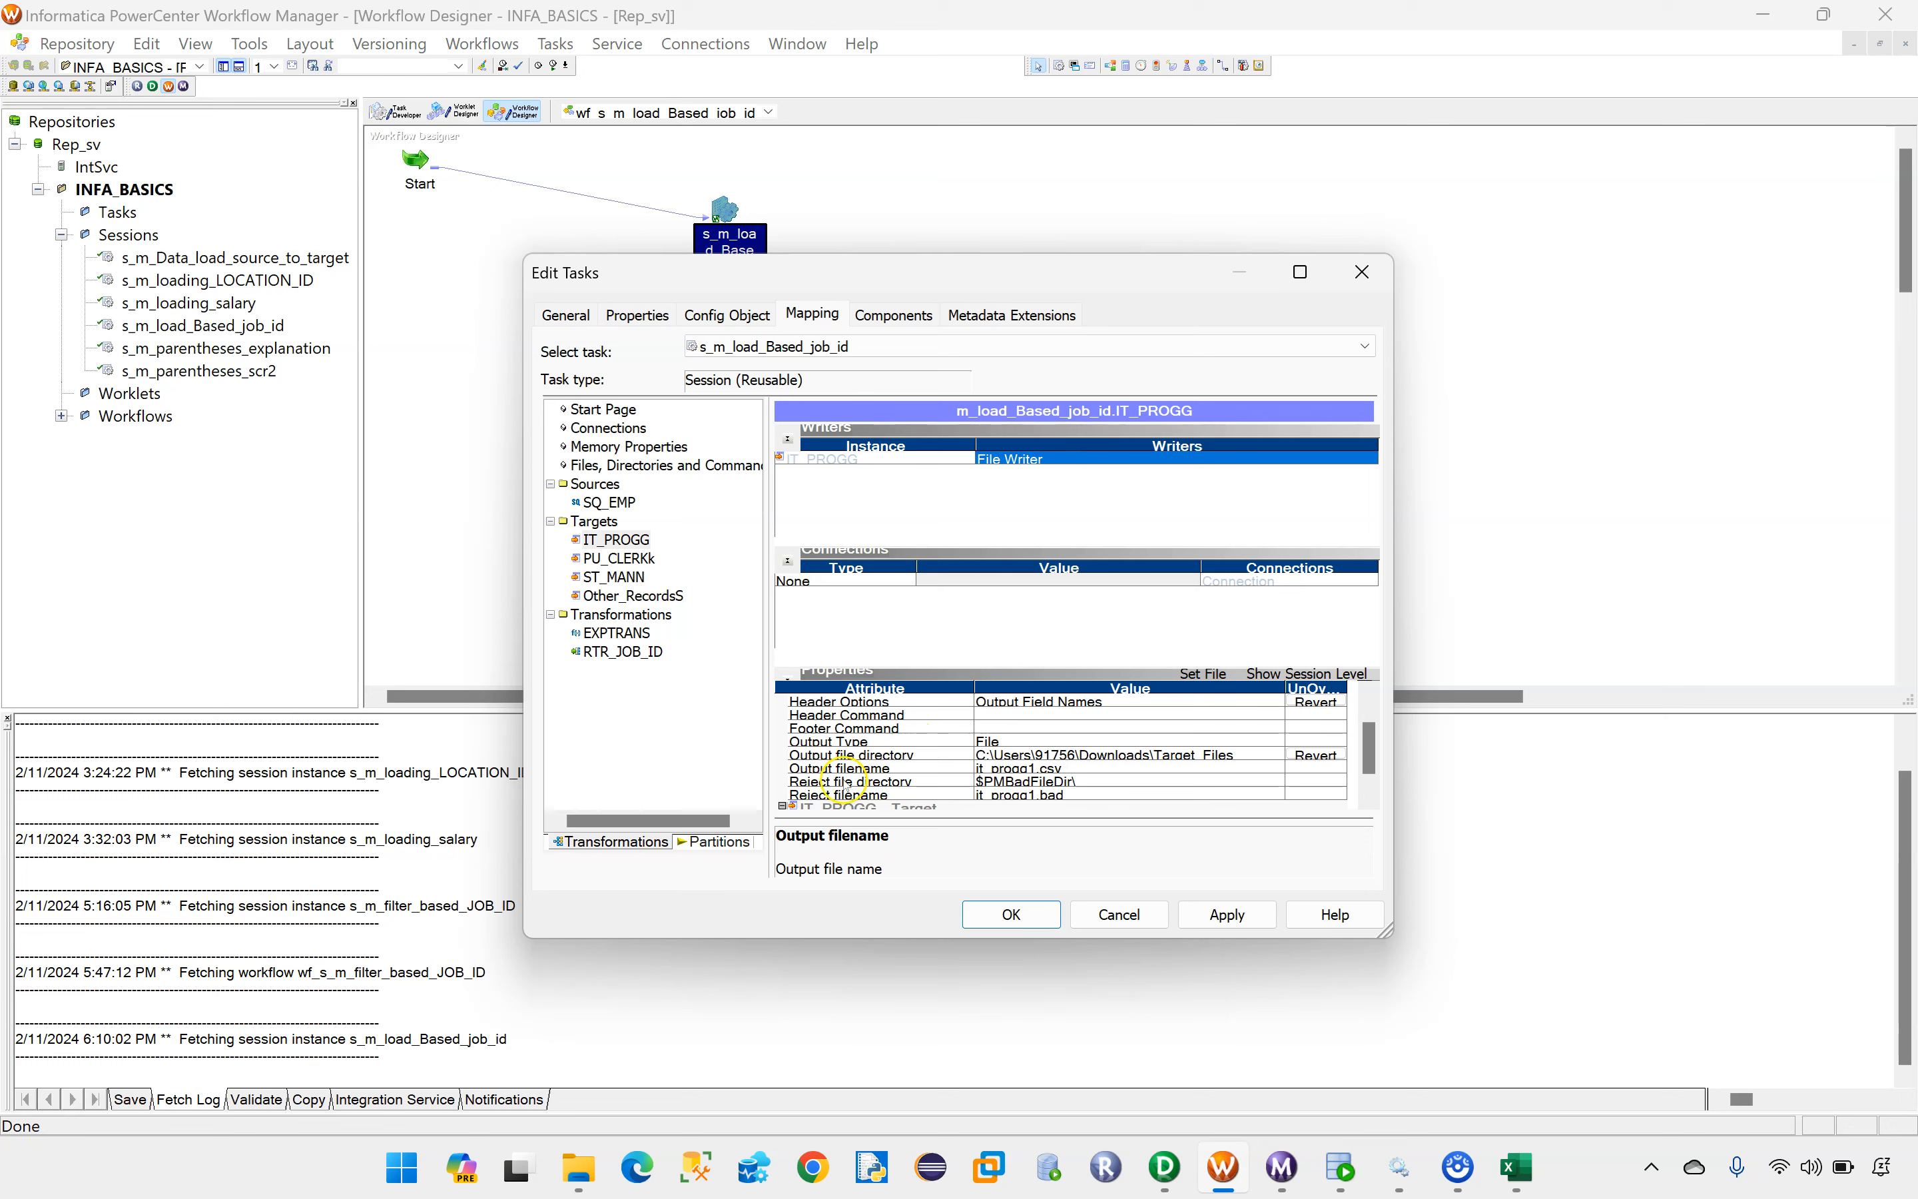
Step: Replace the output file directory of target PU_CLERKk with the copied Downloads\Target_Files path
click(618, 558)
click(1100, 756)
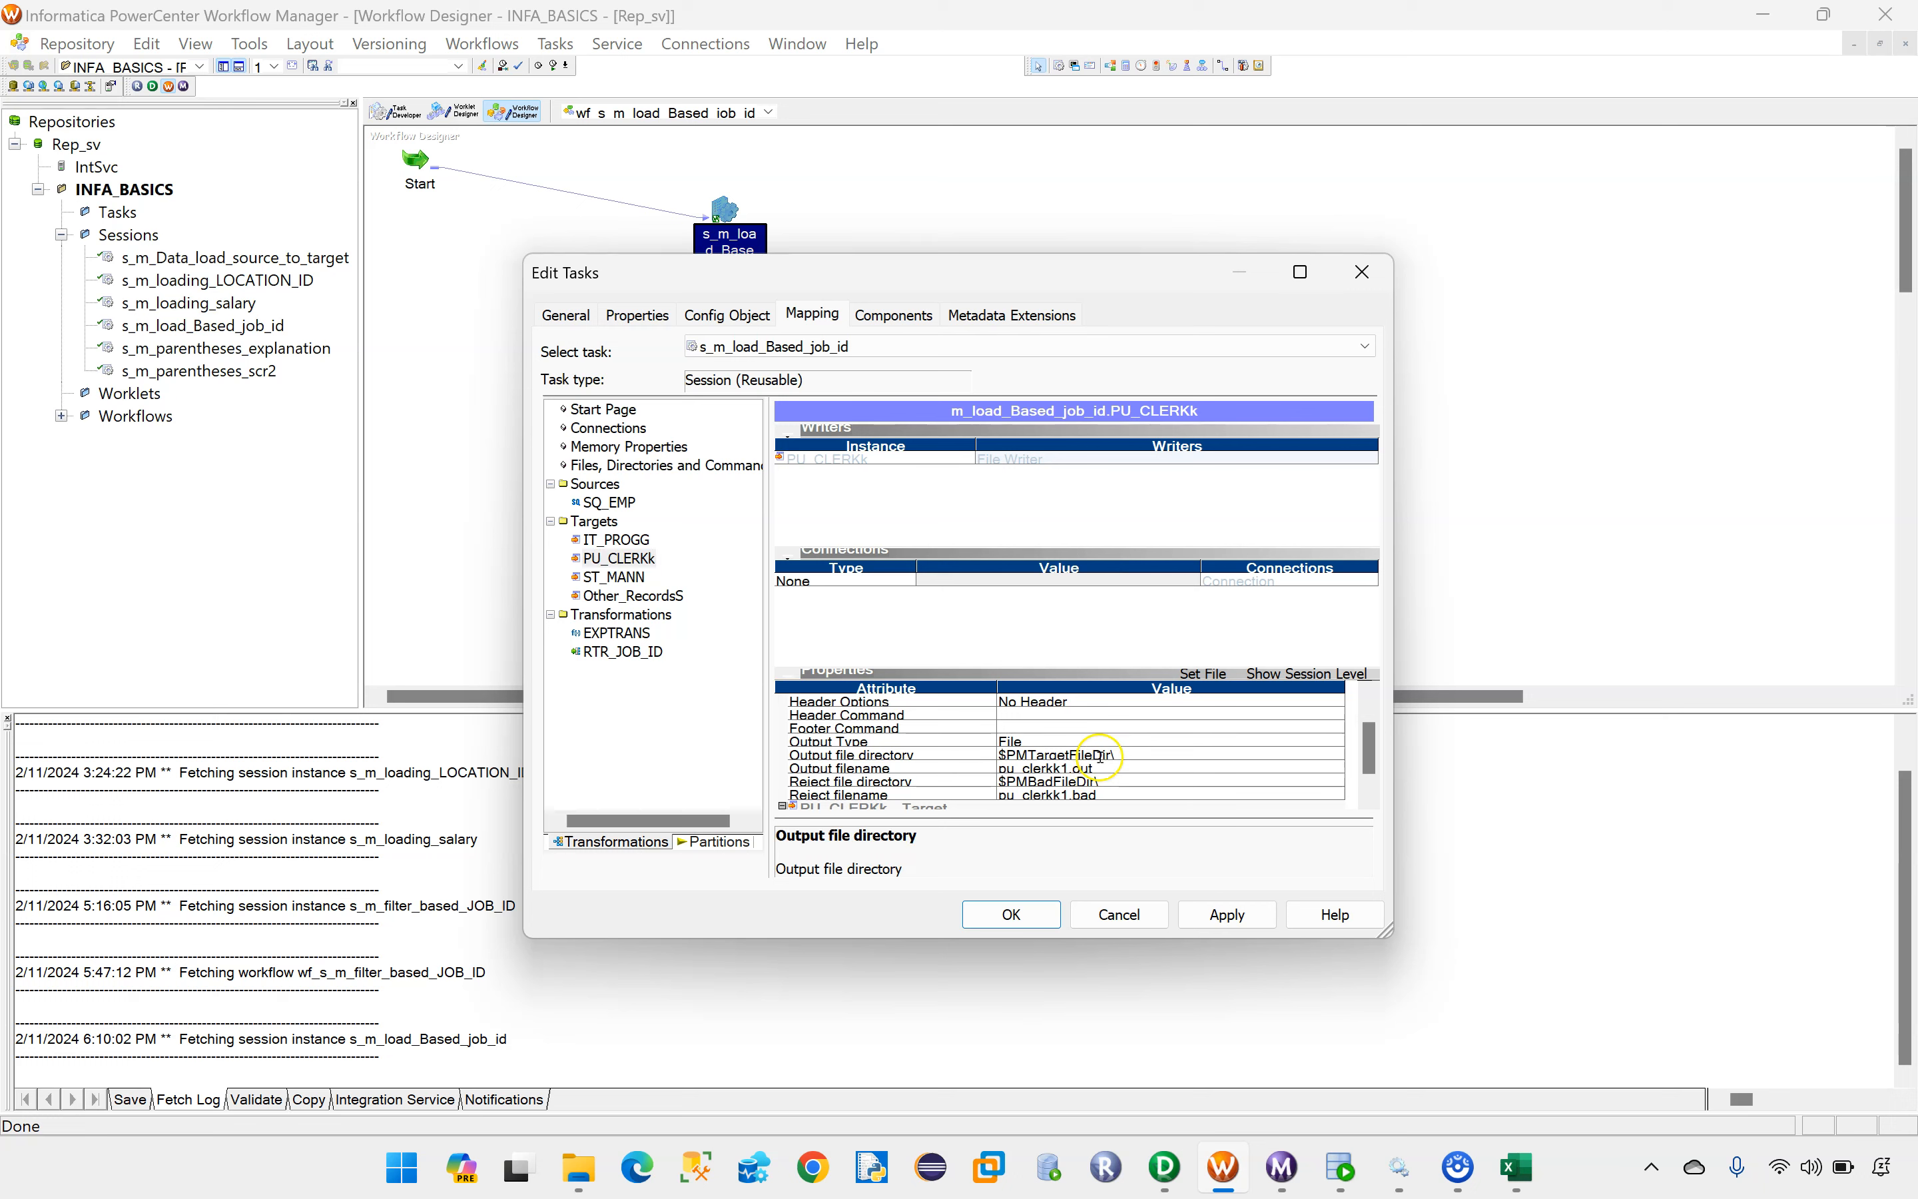
drag(1130, 758, 981, 763)
key(BackSpace)
key(ctrl+v)
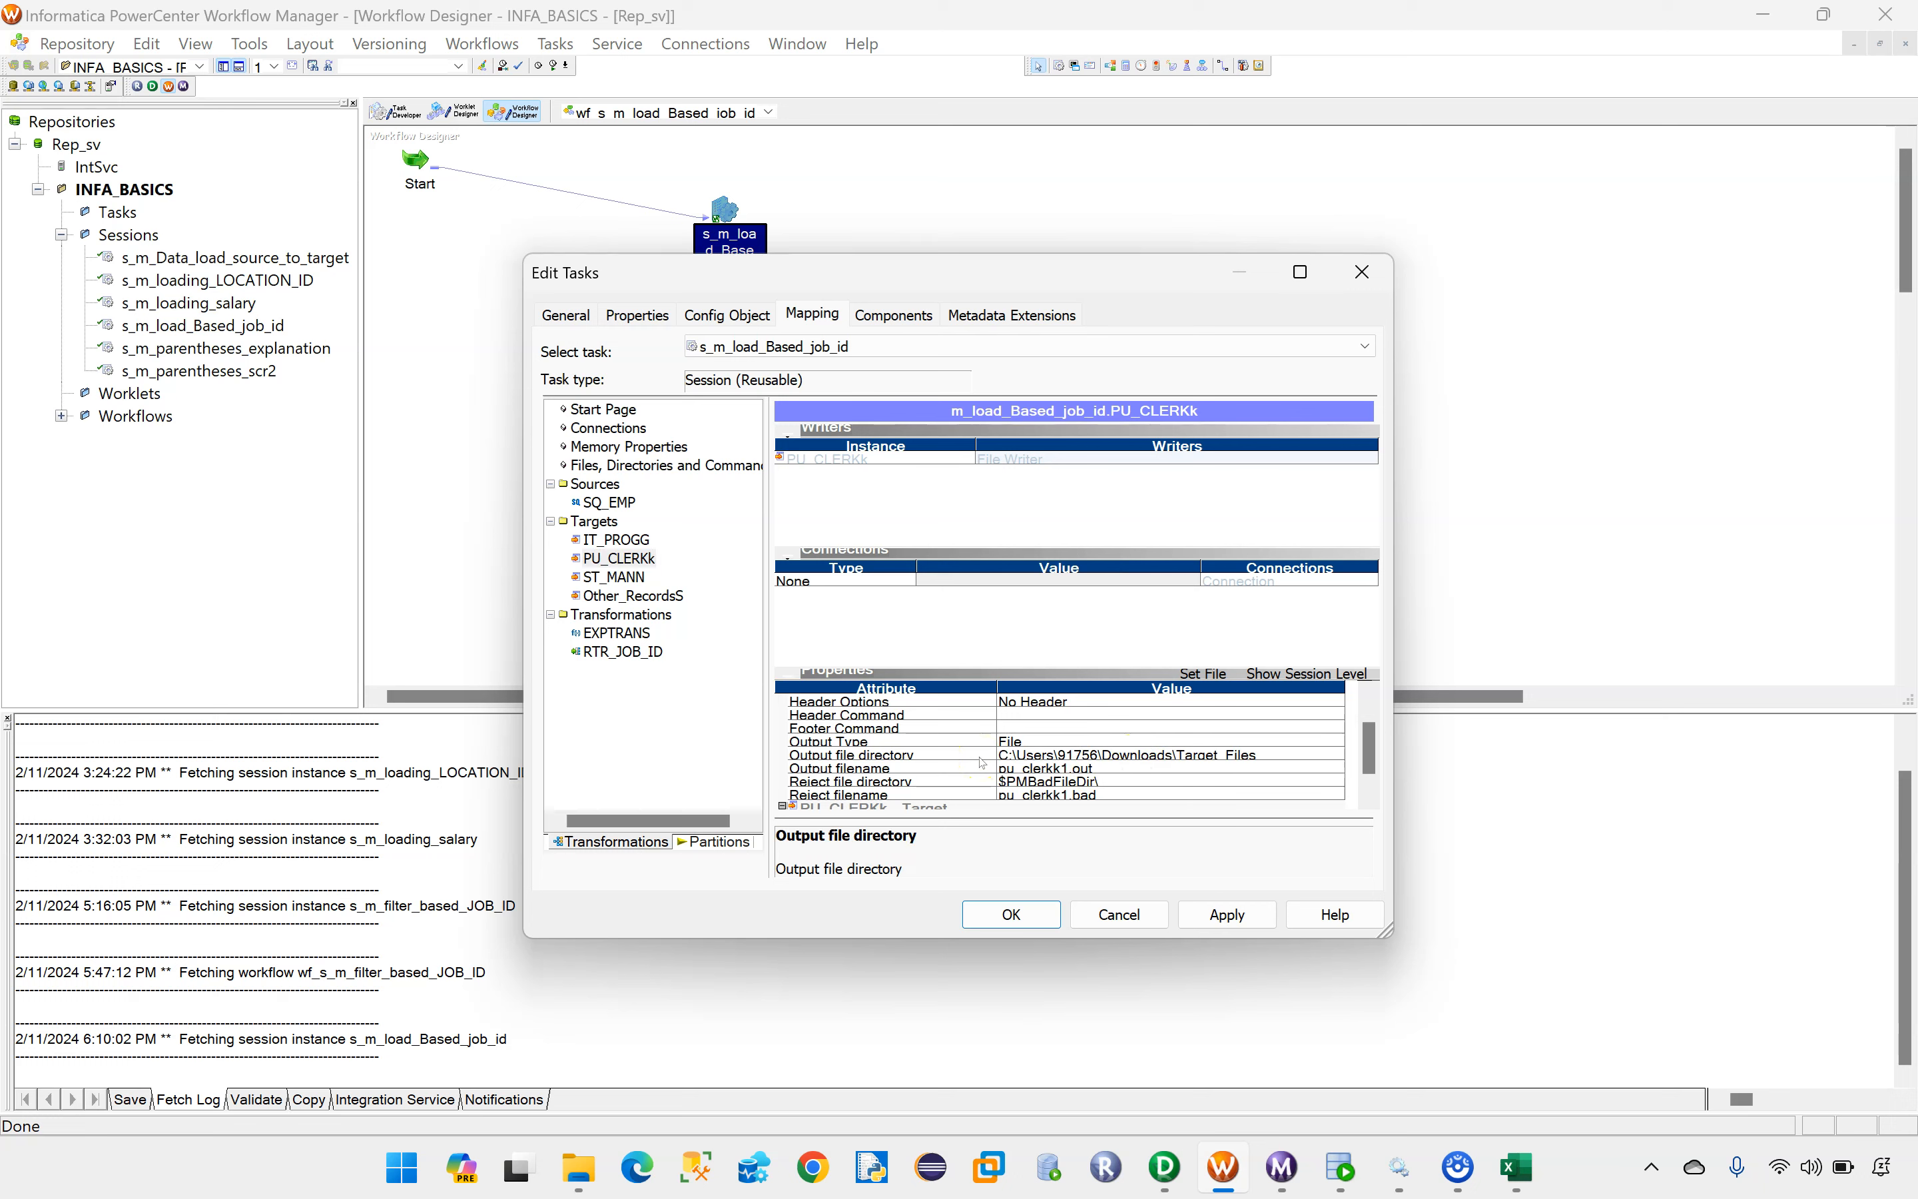
Step: Set PU_CLERKk's Header Options to Output Field Names and its output filename to pu_clerkk1.csv
click(1028, 704)
click(1022, 703)
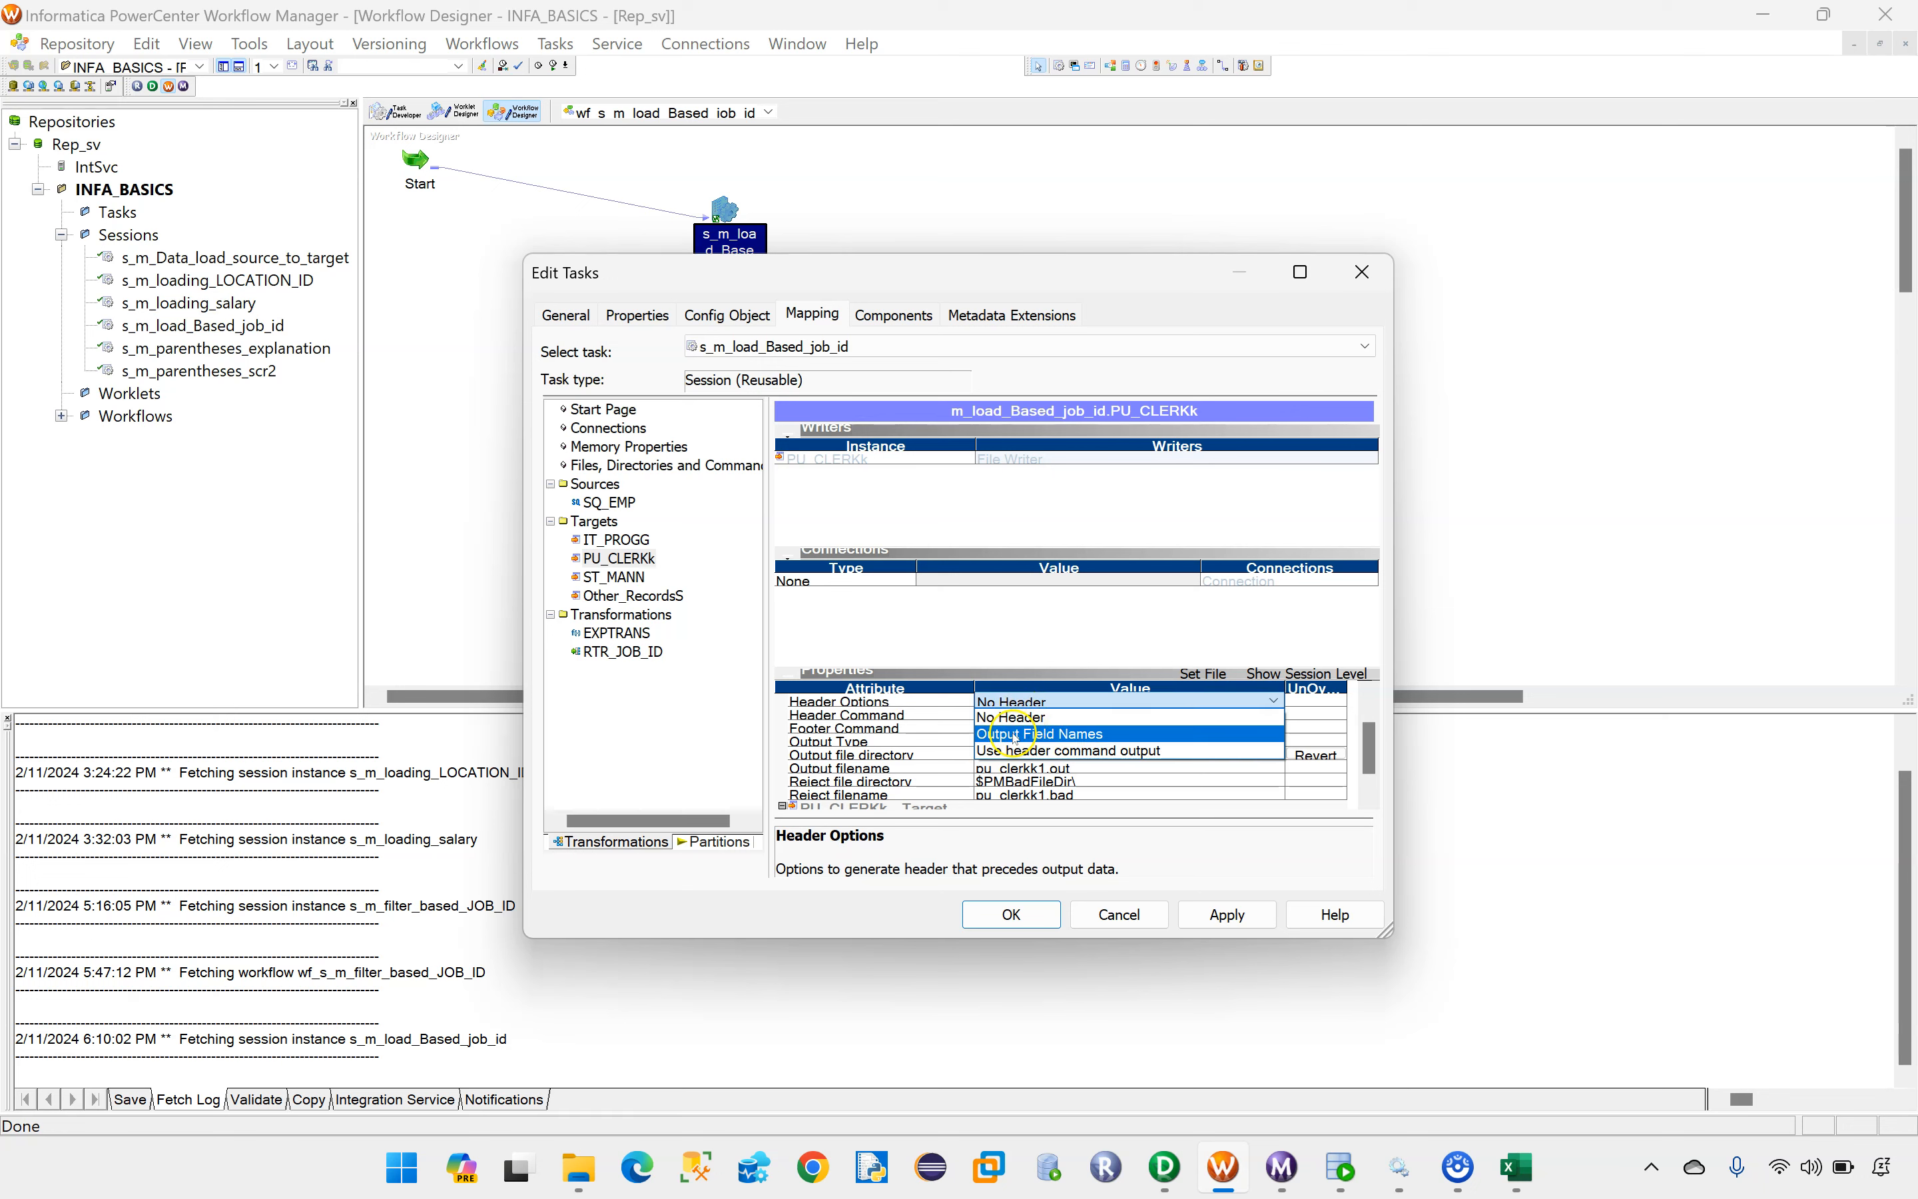
click(1023, 734)
click(1067, 770)
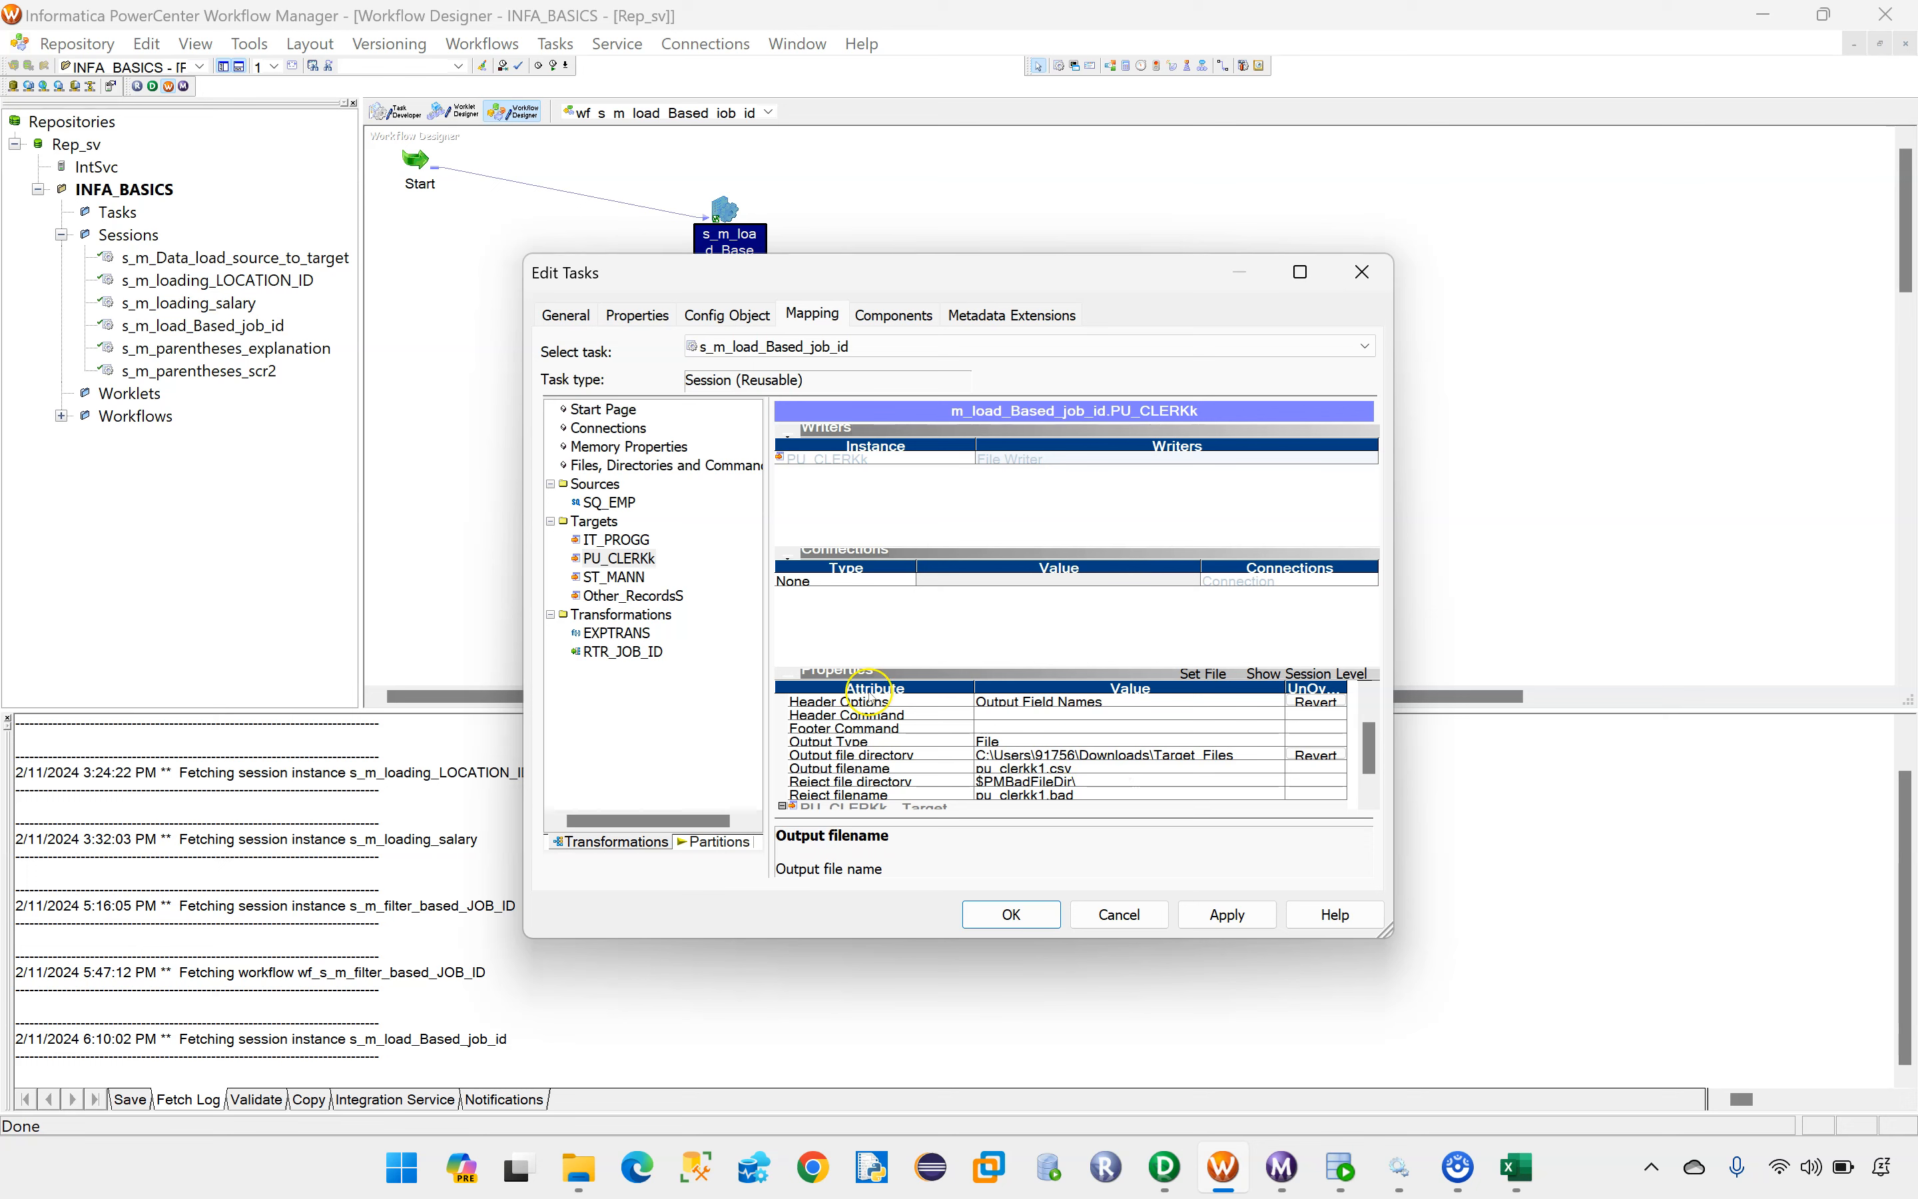
Step: Replace the output file directory of target ST_MANN with the copied Downloads\Target_Files path
click(634, 579)
click(1076, 756)
drag(1120, 755, 980, 756)
key(BackSpace)
key(ctrl+v)
Step: Set ST_MANN's Header Options to Output Field Names and its output filename to st_mann1.csv
click(1040, 705)
click(1041, 706)
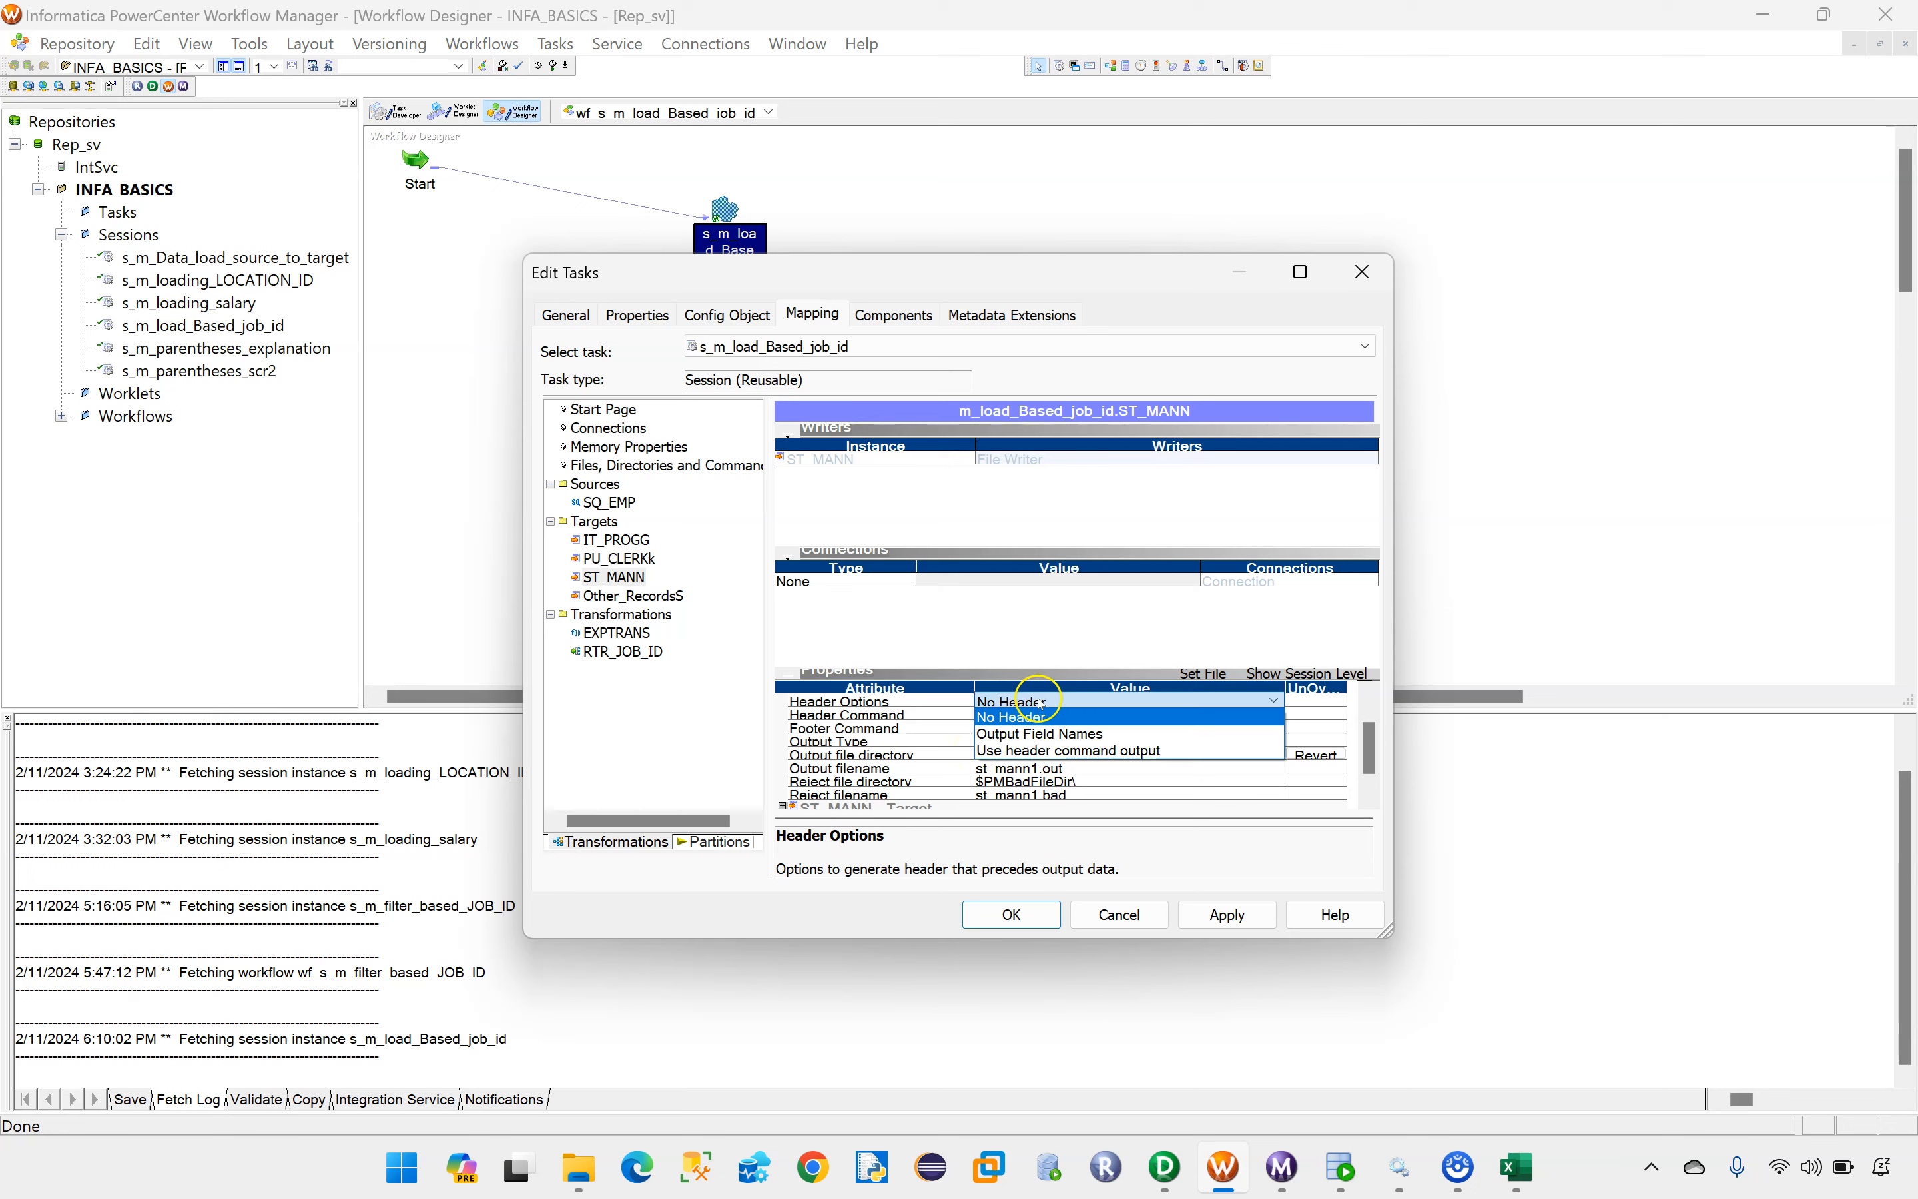
click(1031, 729)
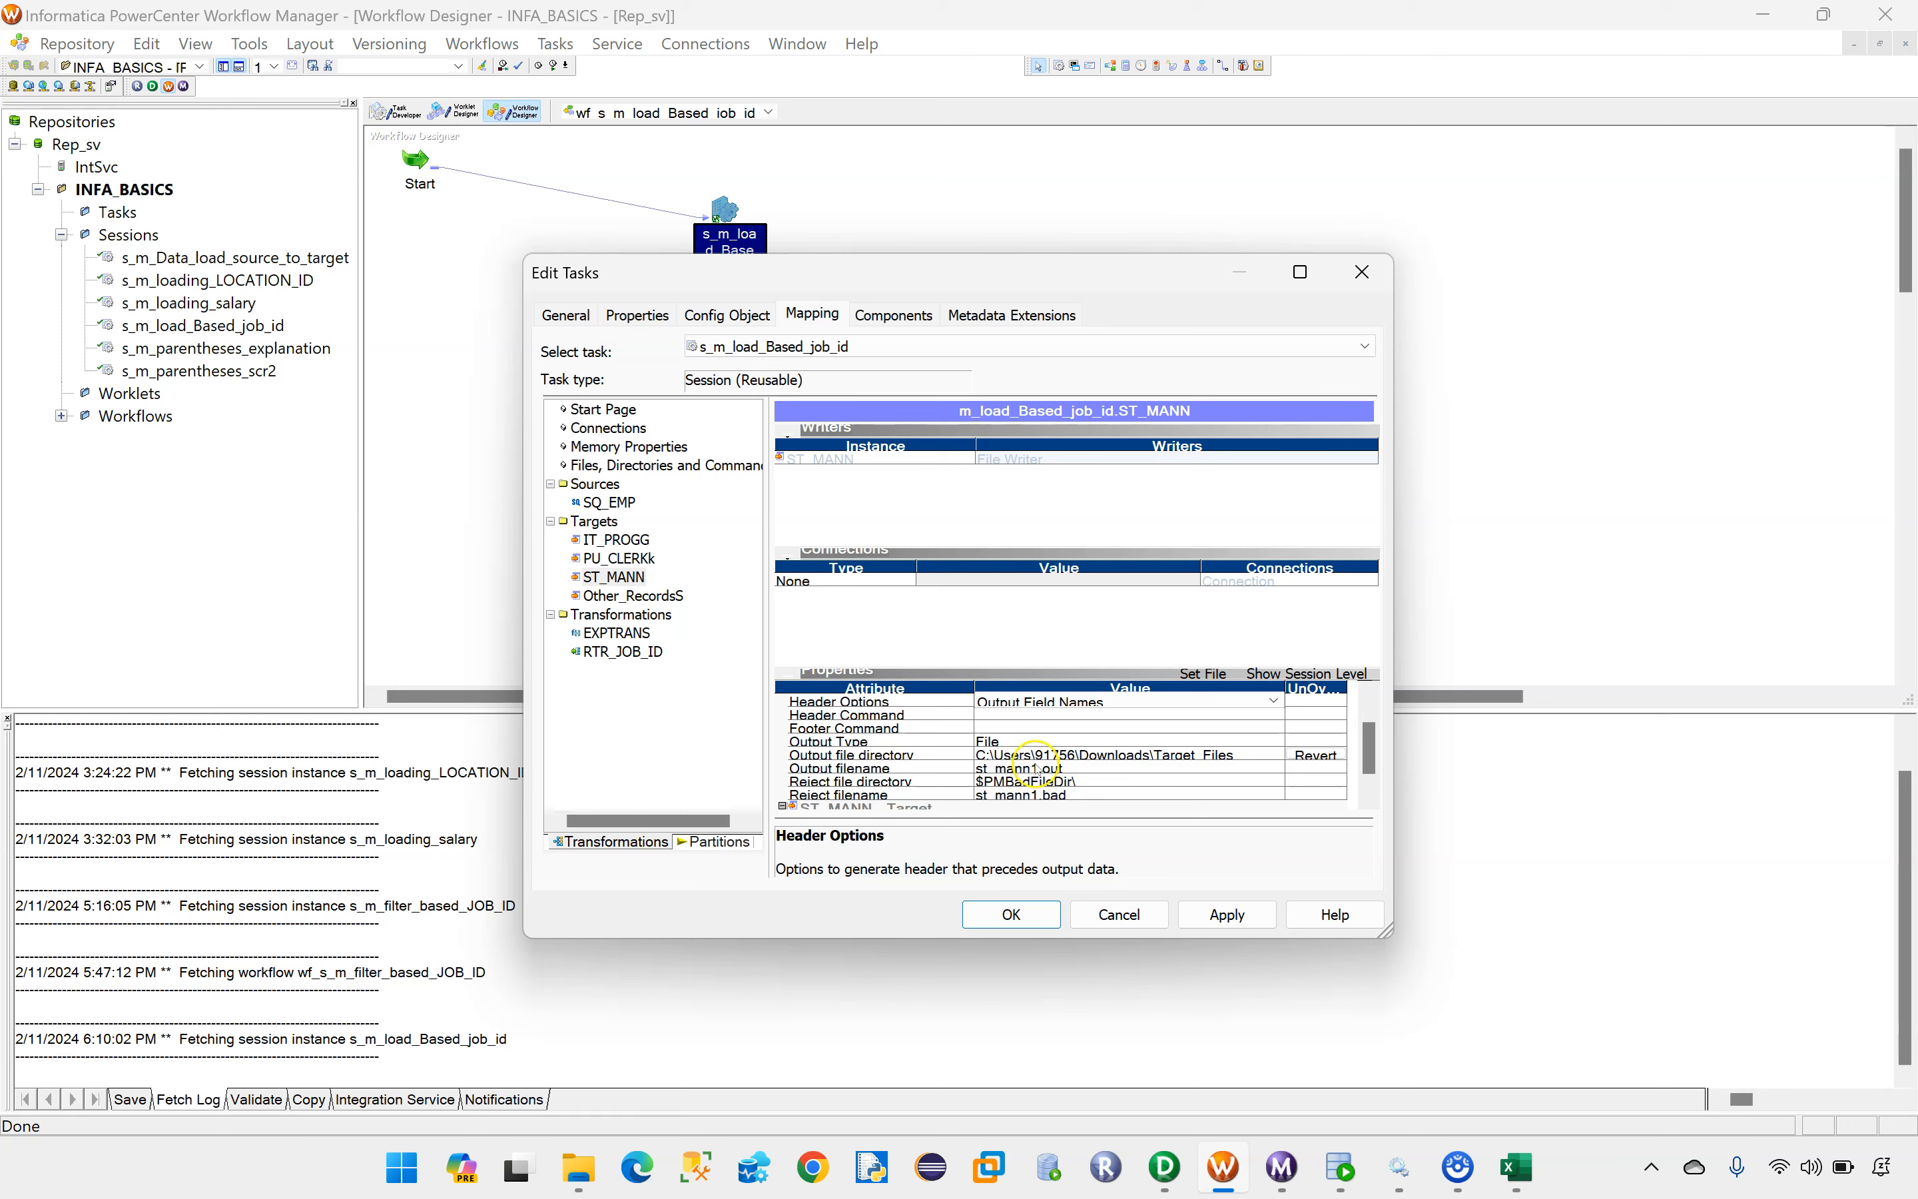
click(1048, 769)
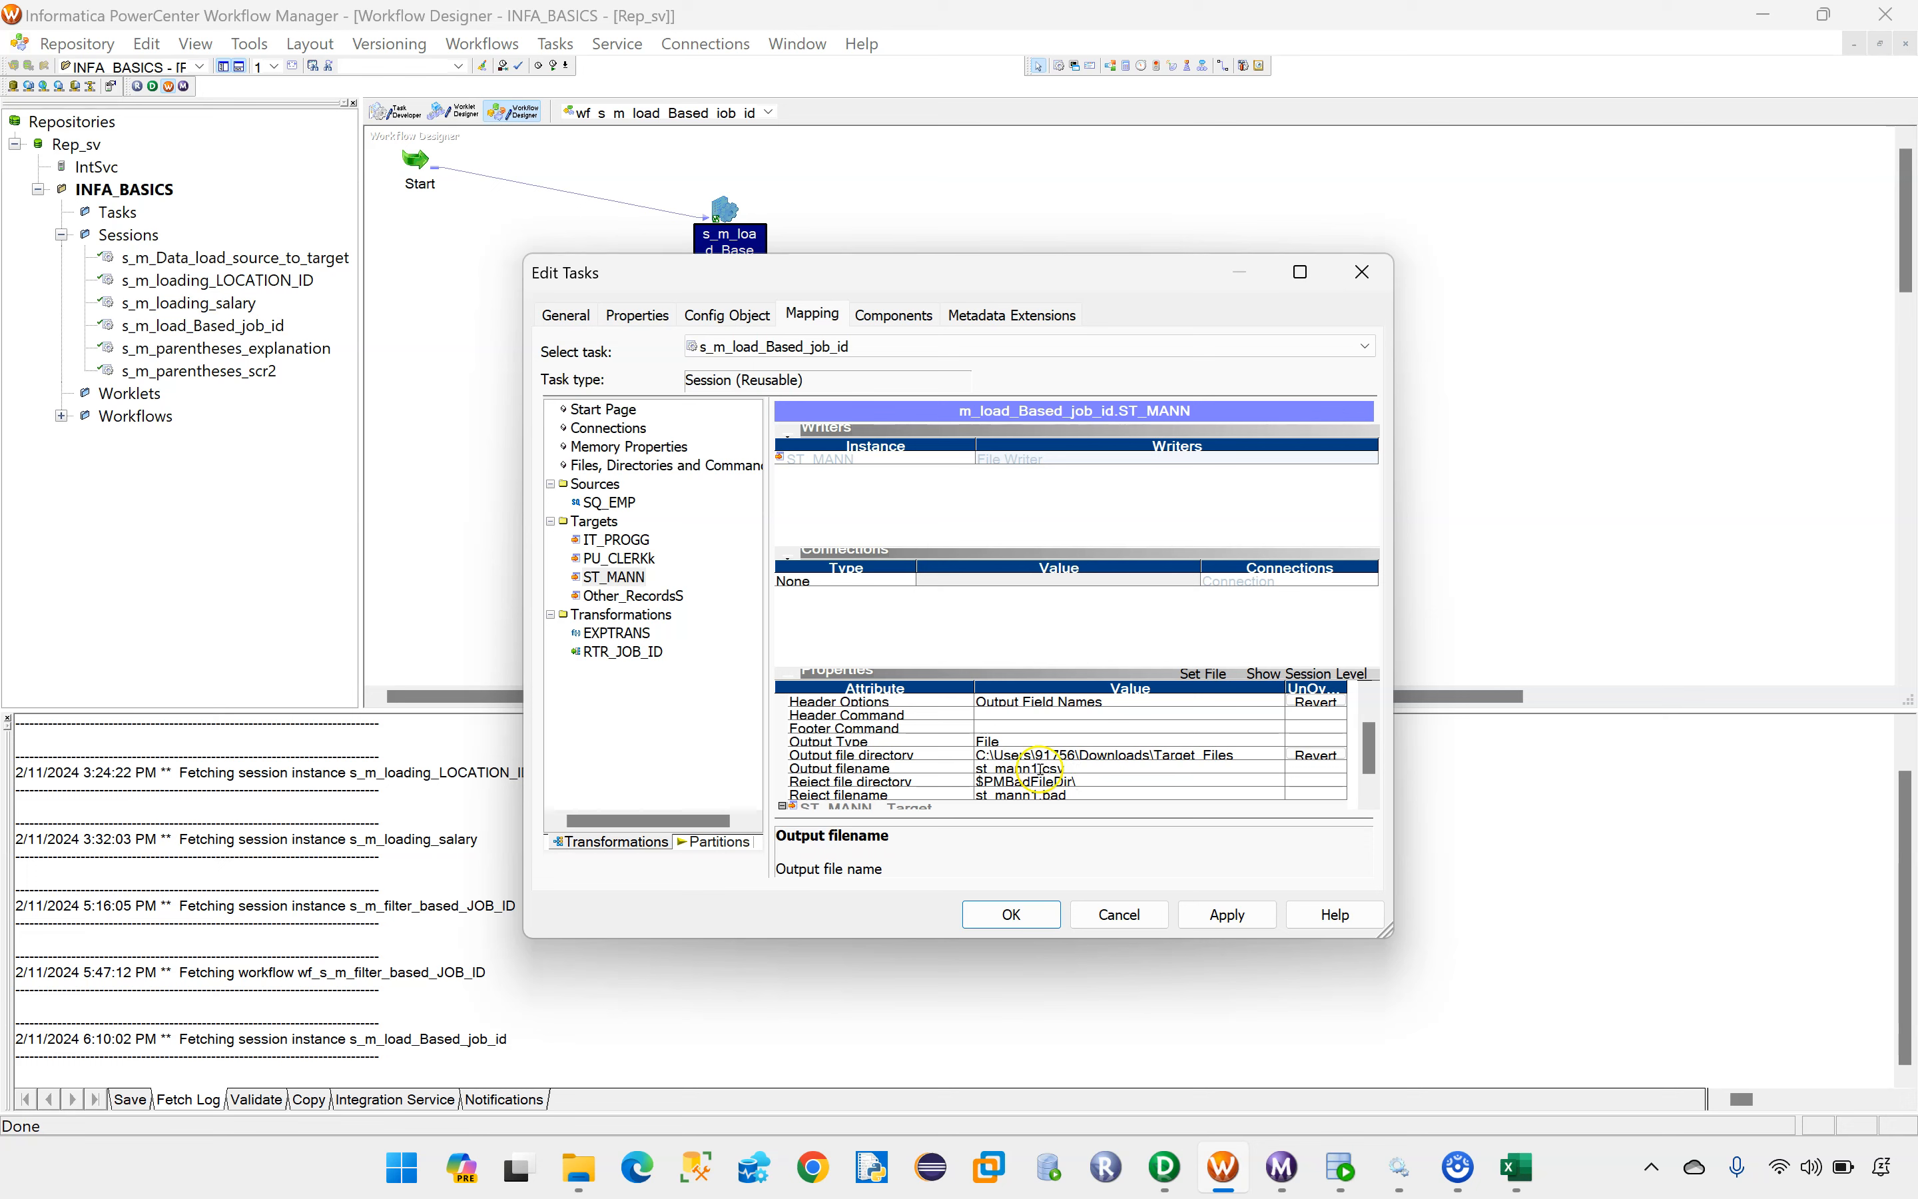
Step: For target Other_RecordsS, set Header Options to Output Field Names and the output file directory to the copied Downloads\Target_Files path
click(633, 595)
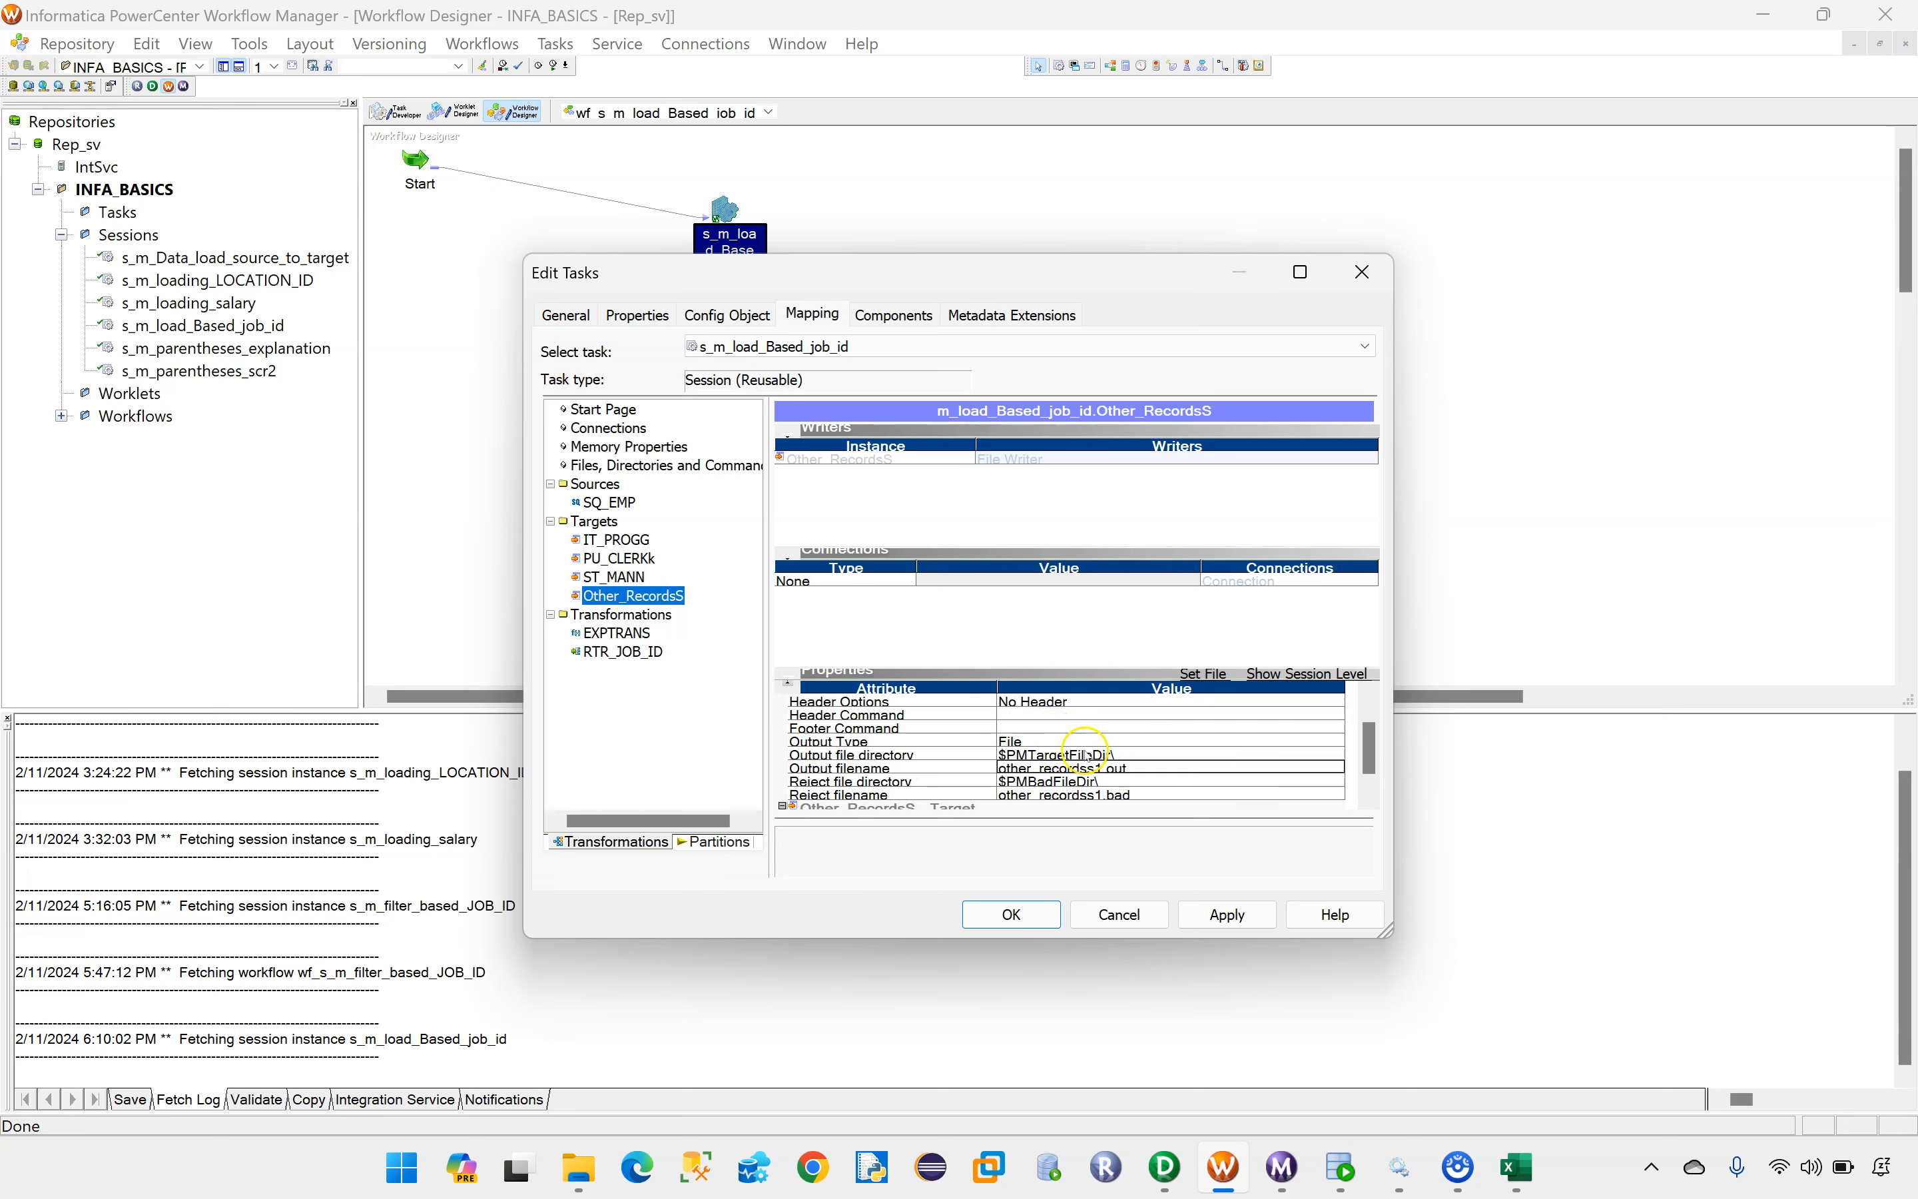
click(1062, 701)
click(1062, 728)
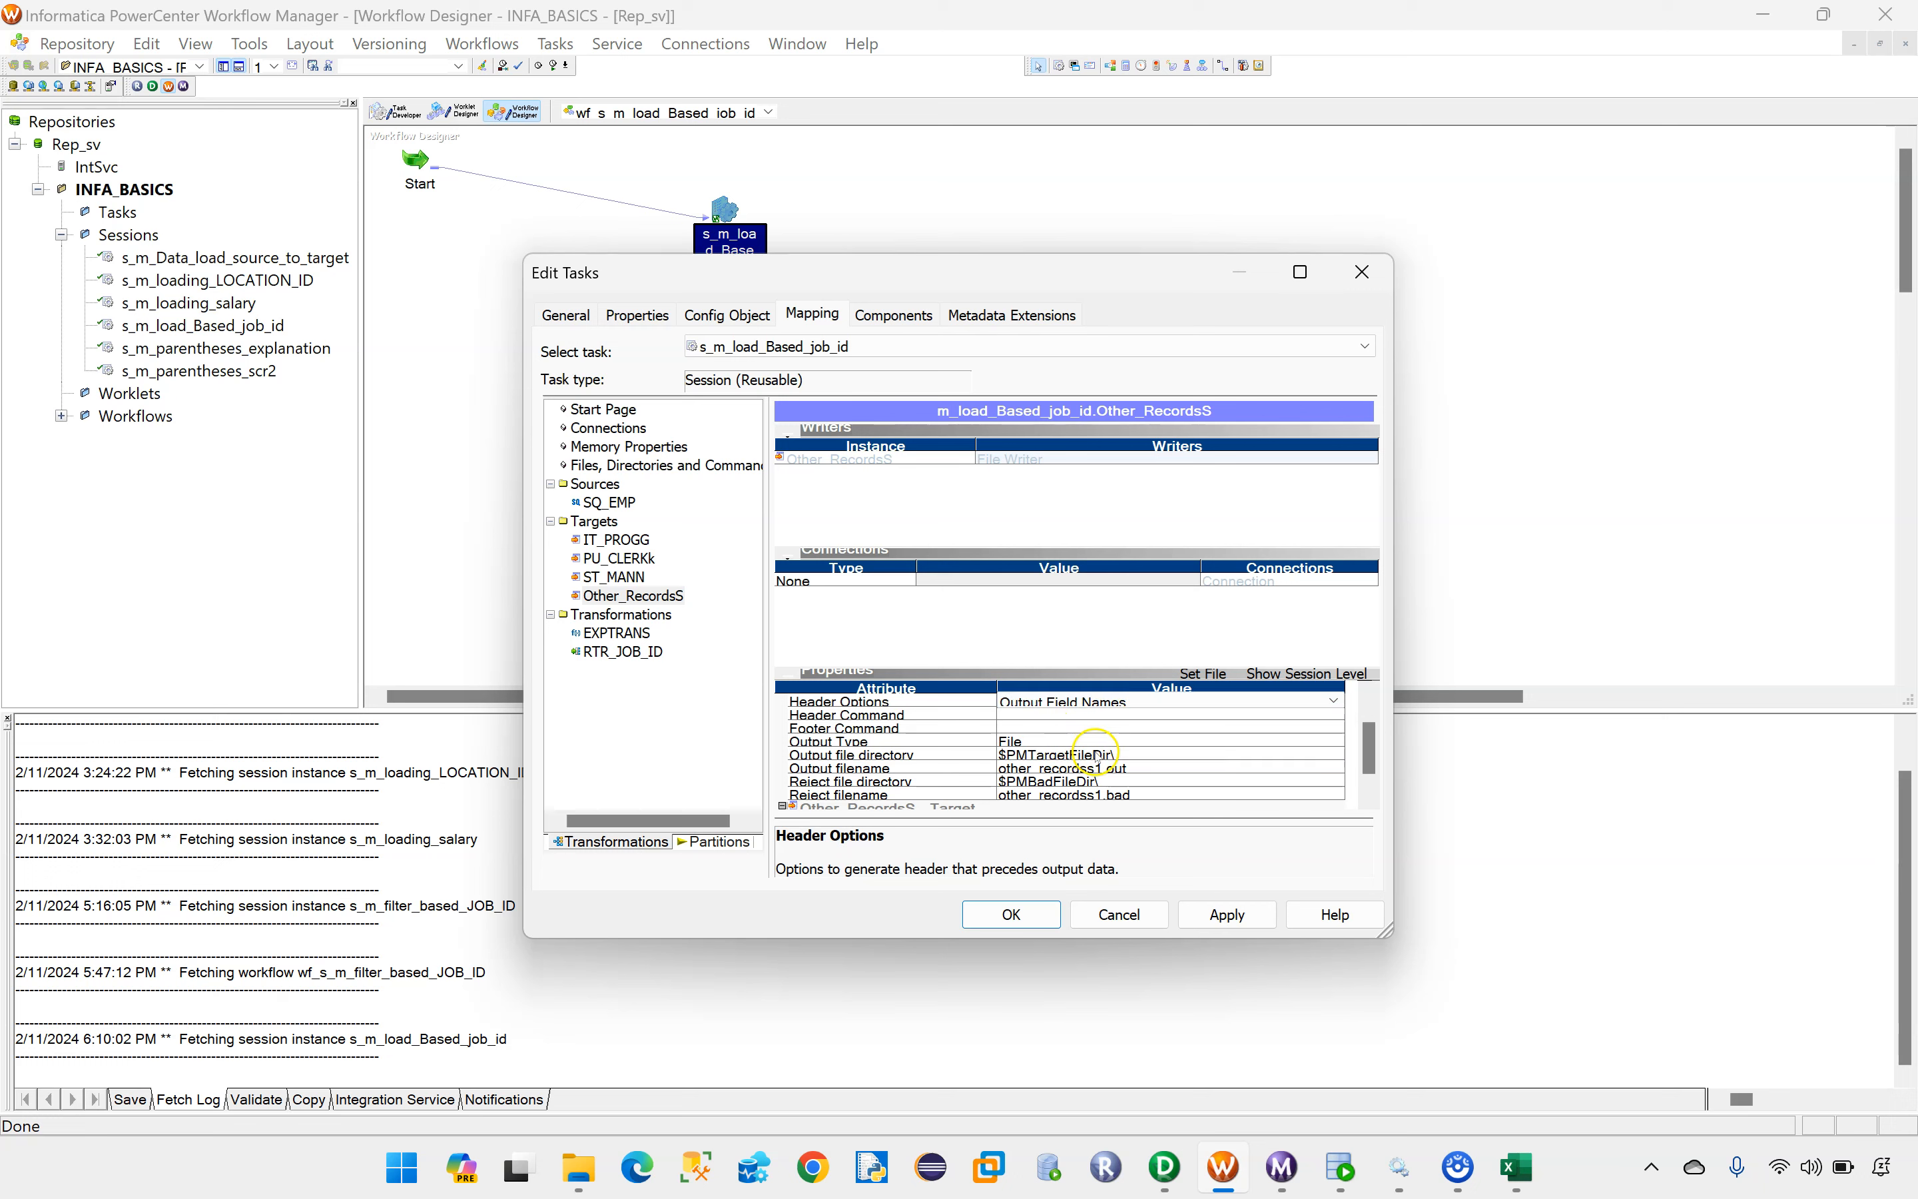
click(1096, 757)
click(1097, 757)
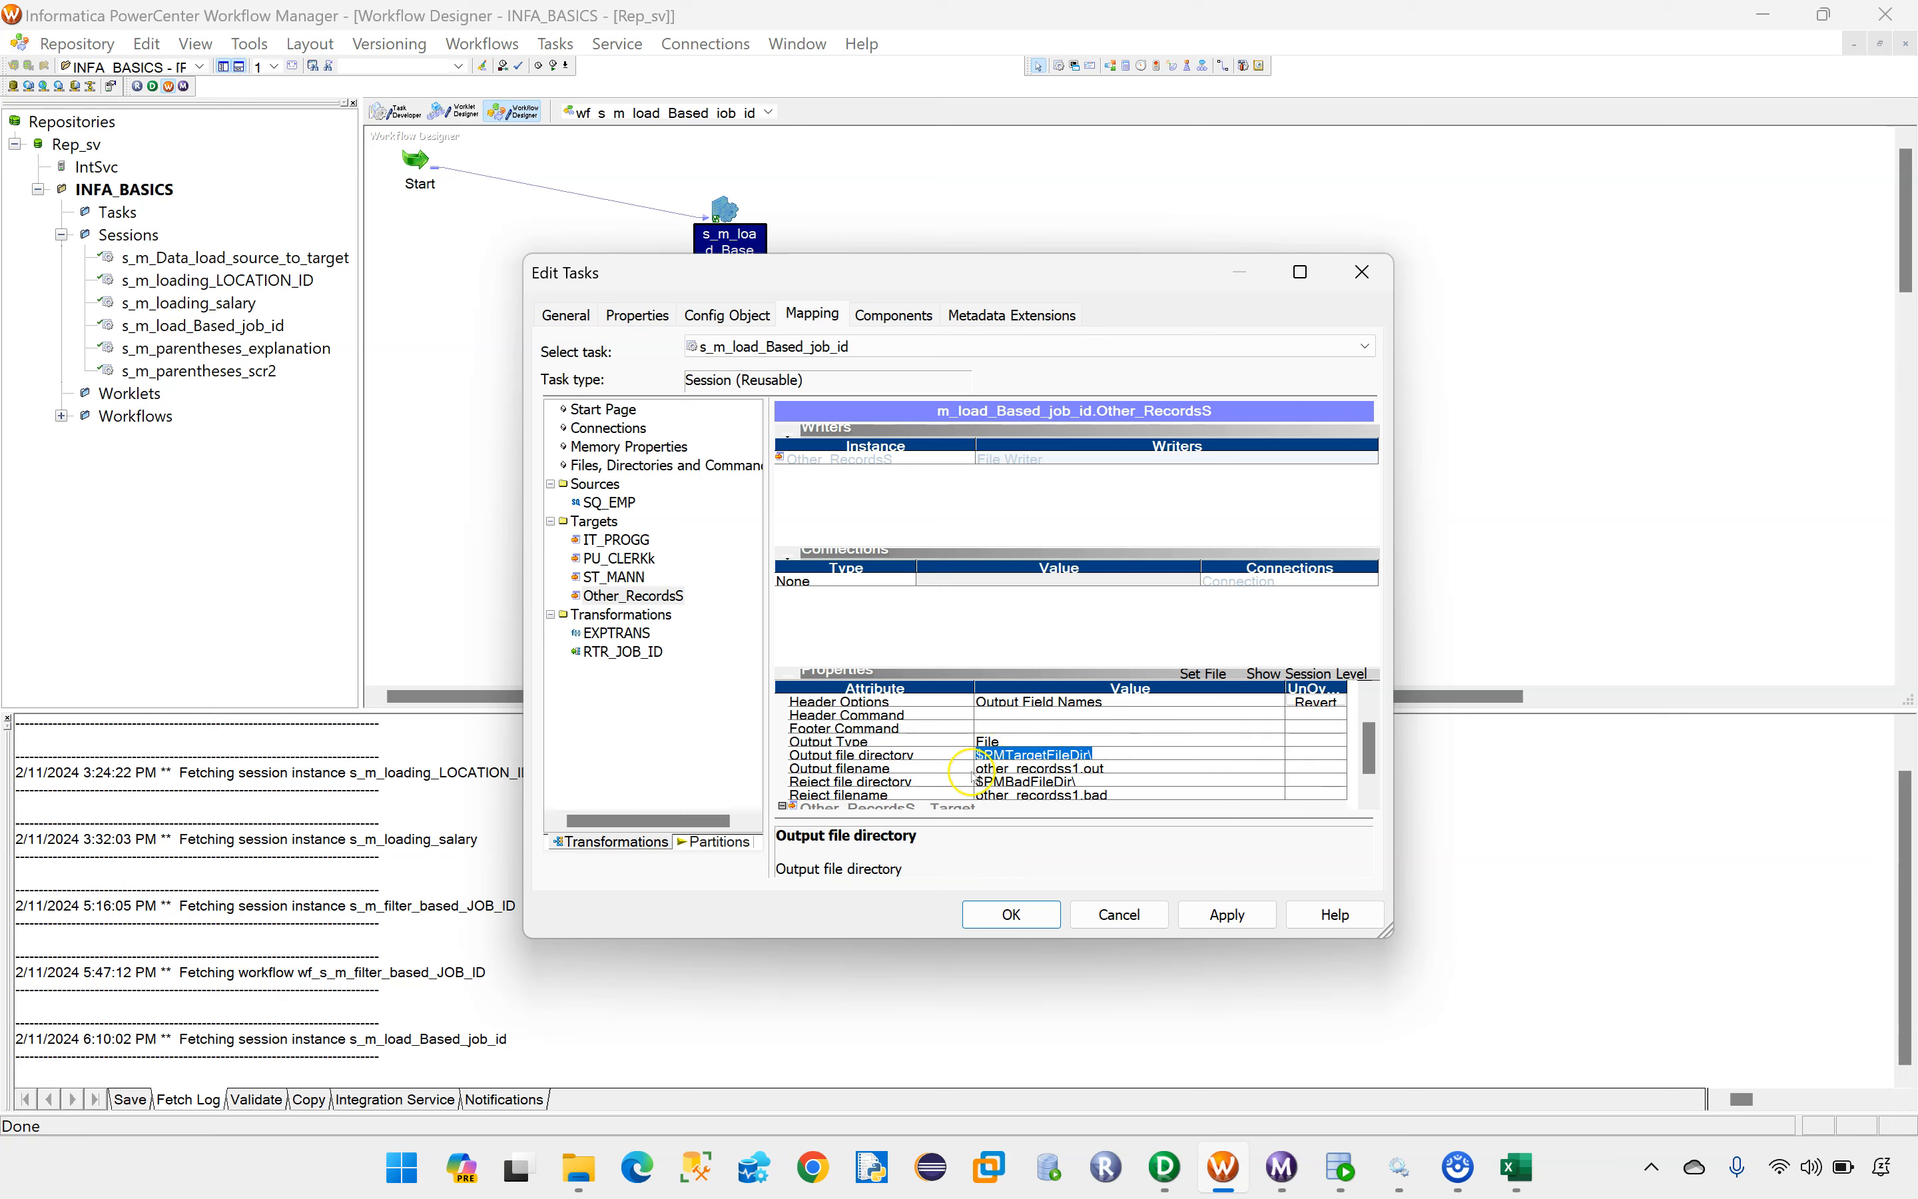
key(BackSpace)
key(ctrl+v)
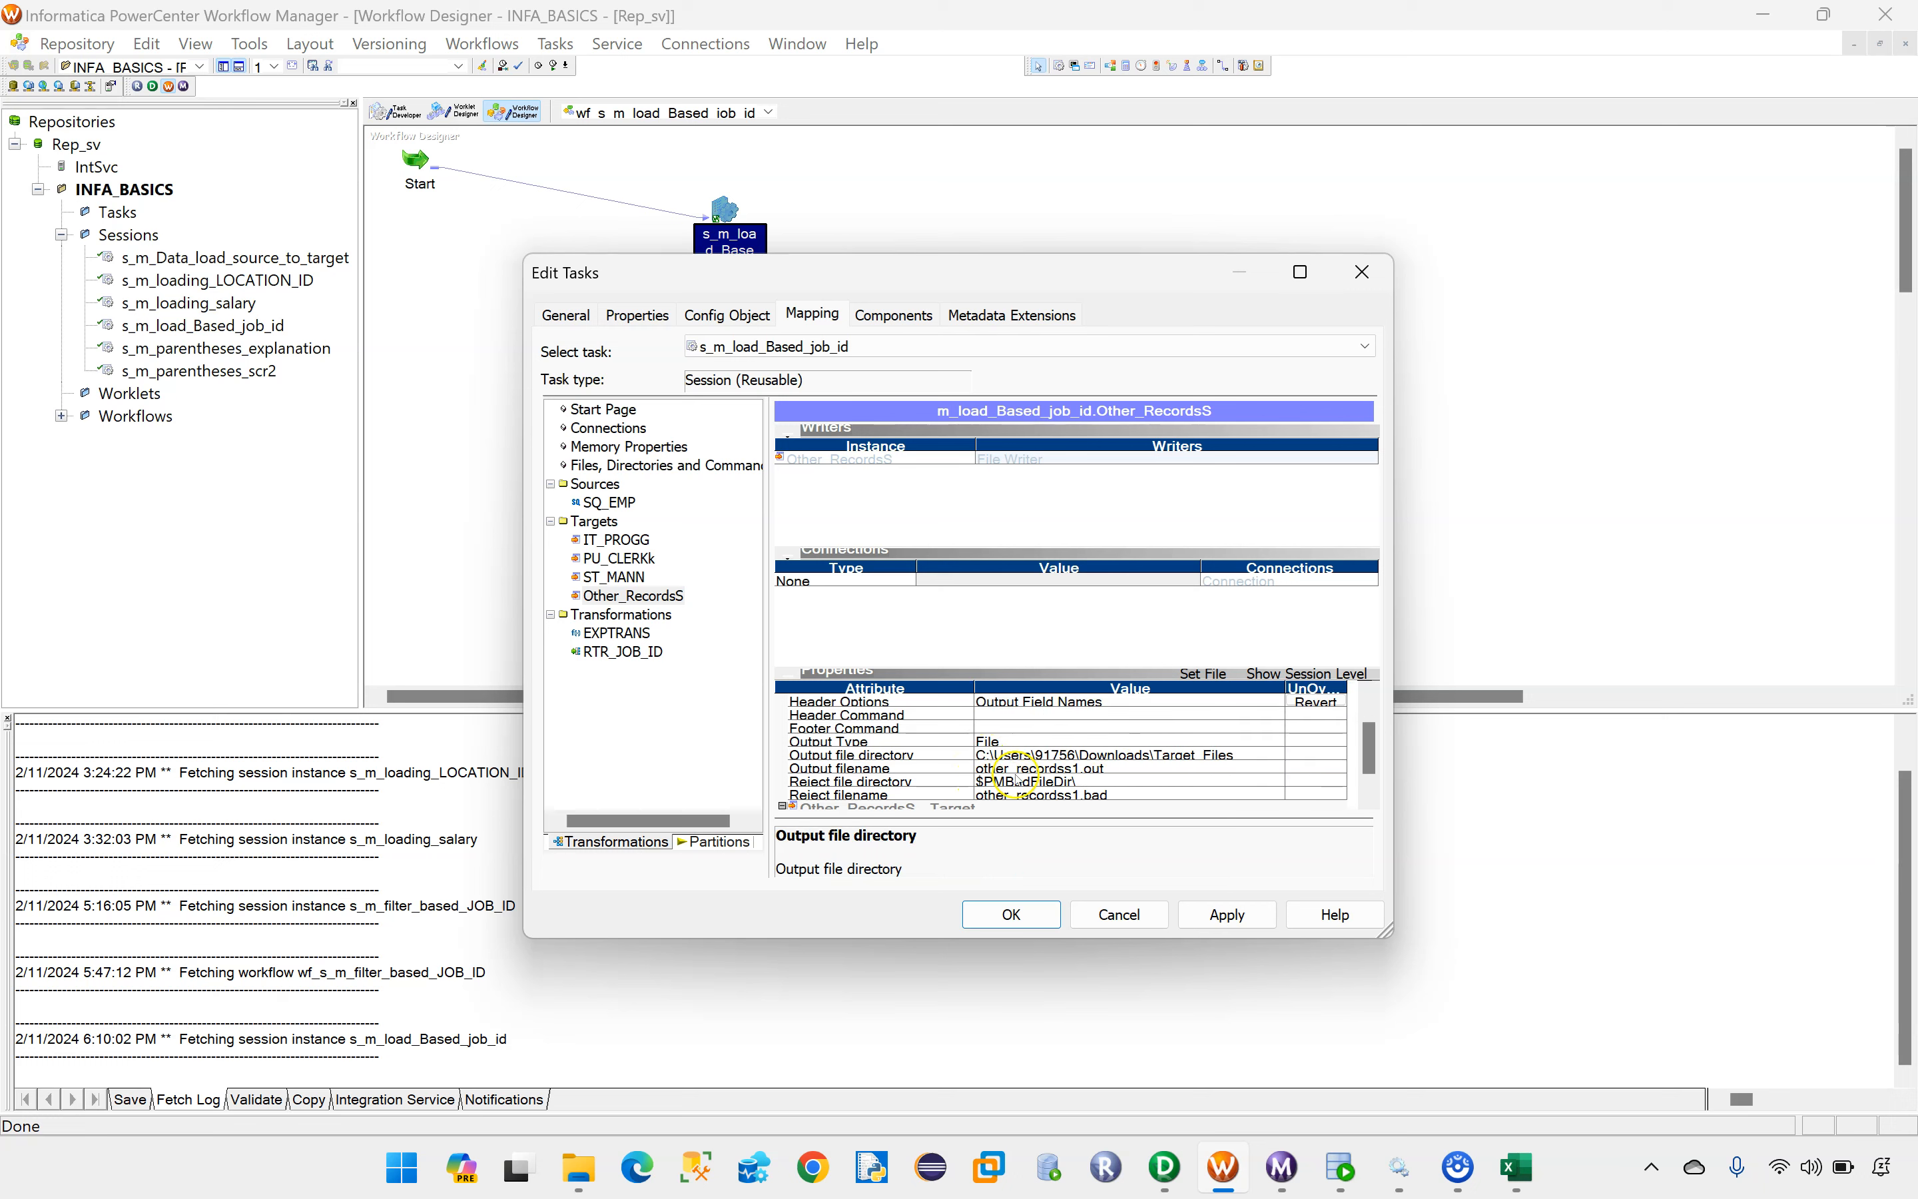
Step: Set Other_RecordsS's output filename to other_recordss1.csv and apply the session's mapping settings
click(1103, 767)
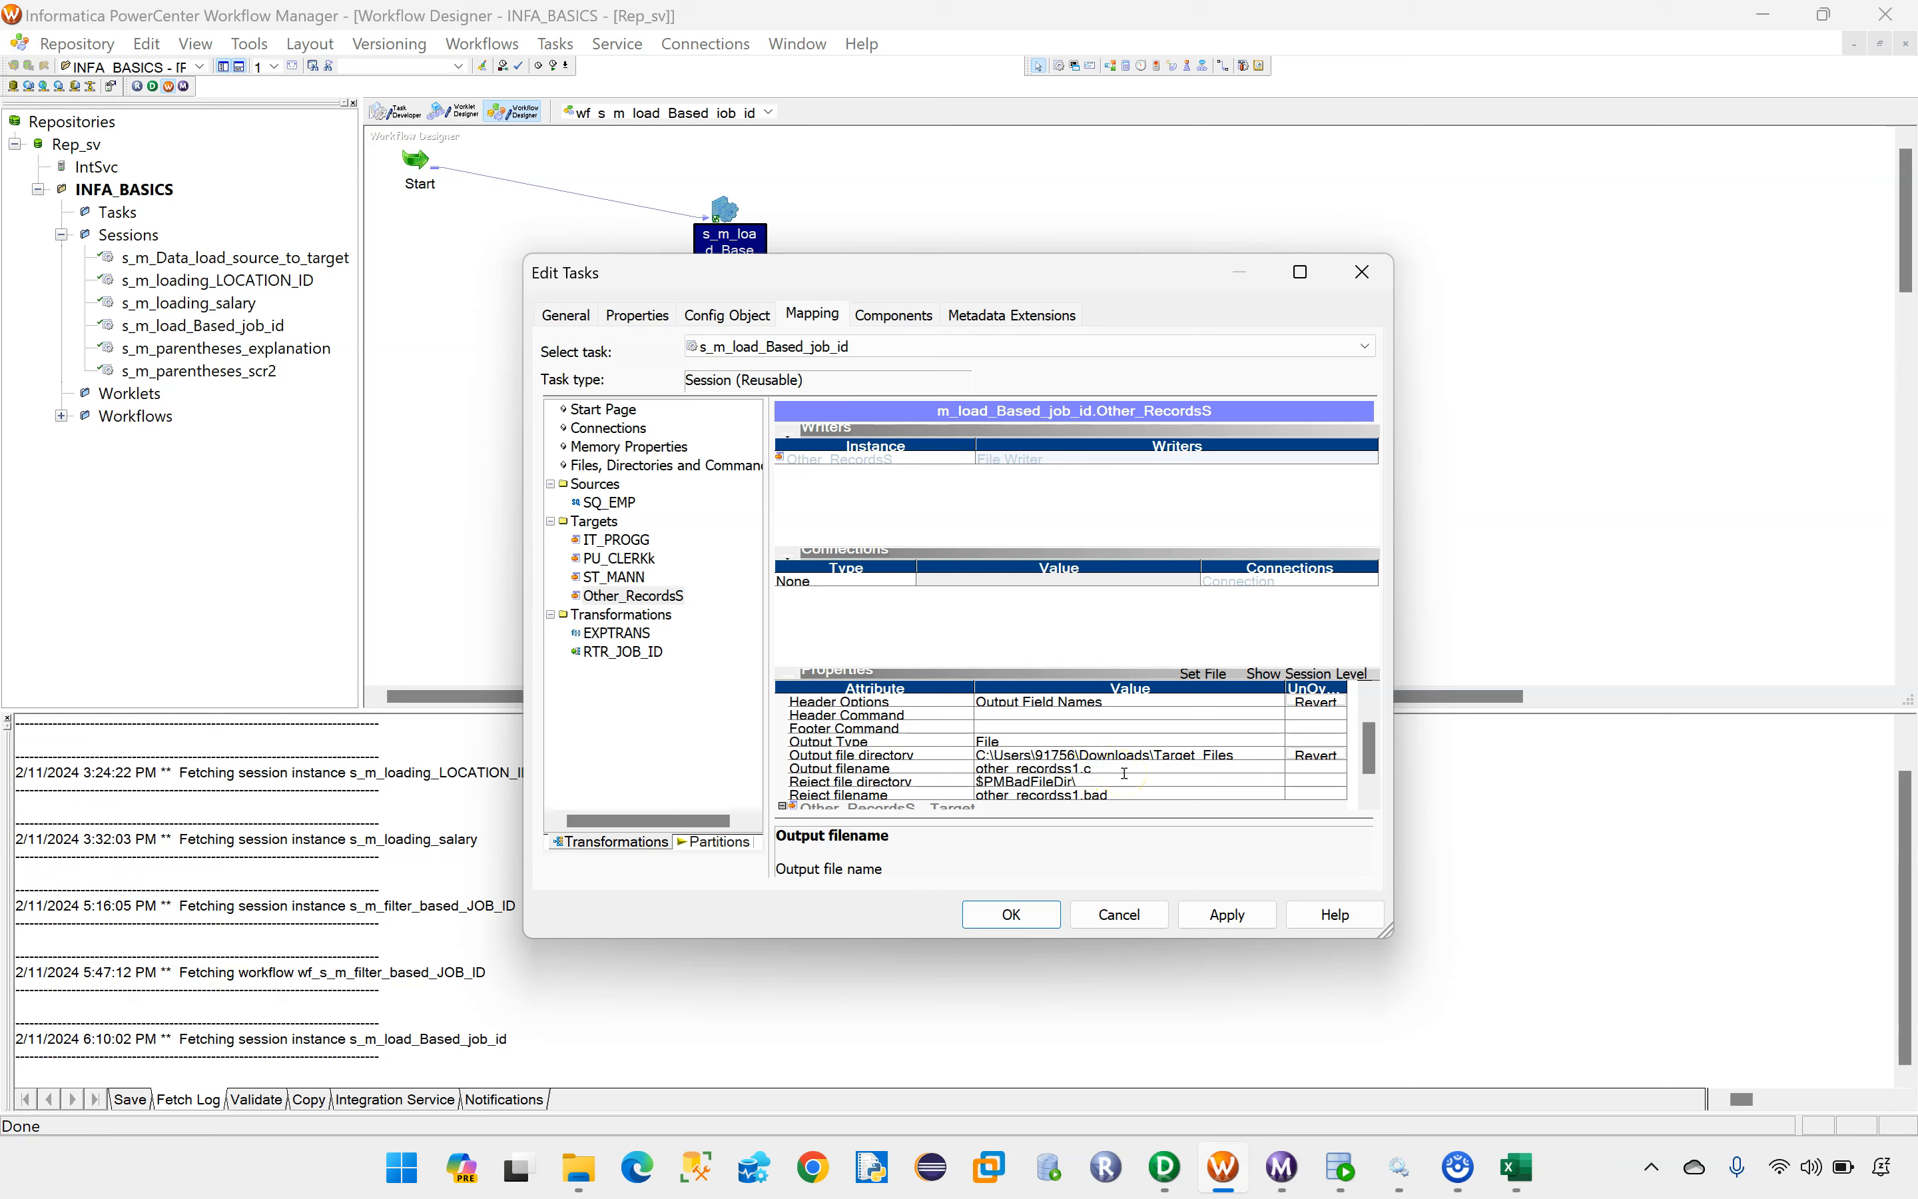
click(1225, 911)
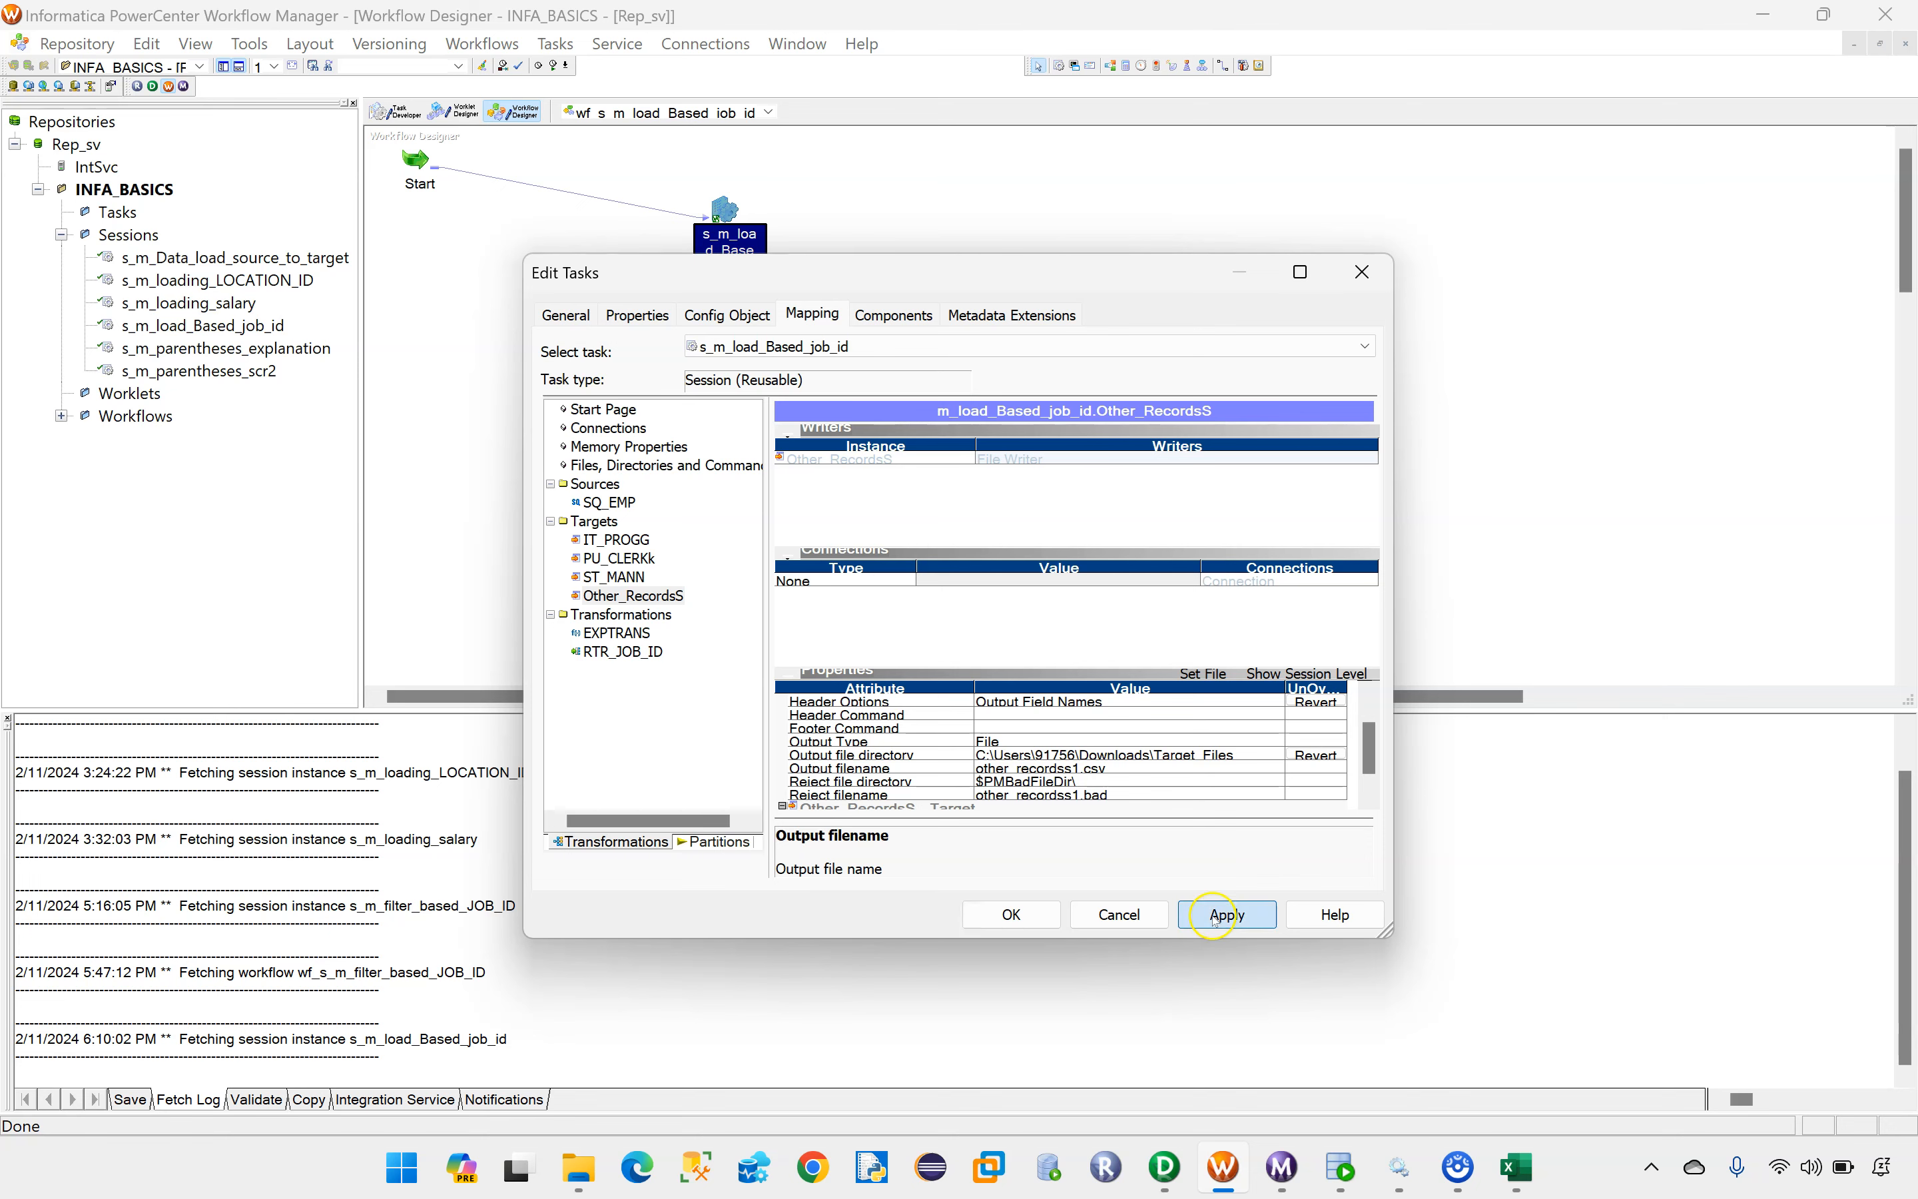
click(1018, 917)
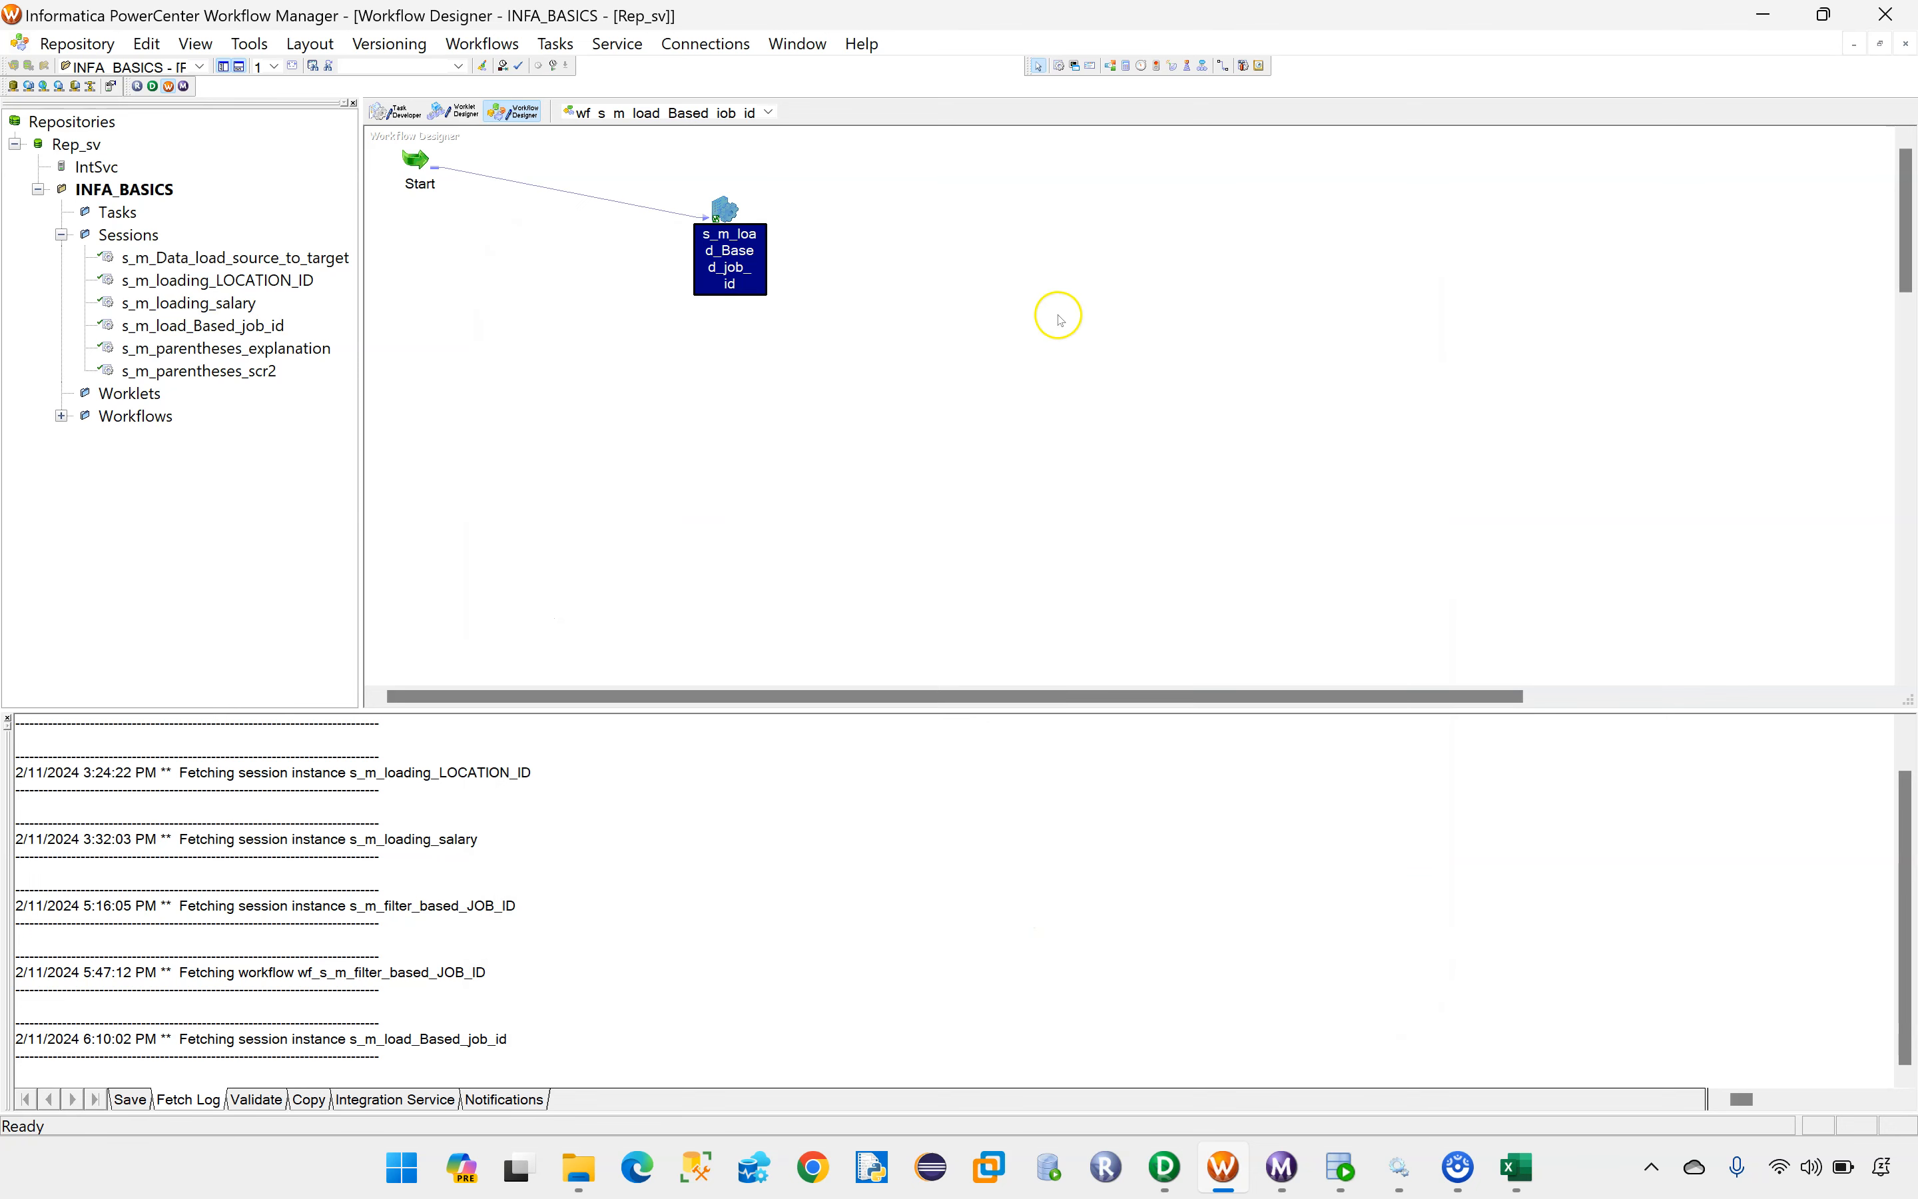
Step: Save the workflow wf_s_m_load_Based_job_id, check its validation message and start the workflow
key(ctrl+s)
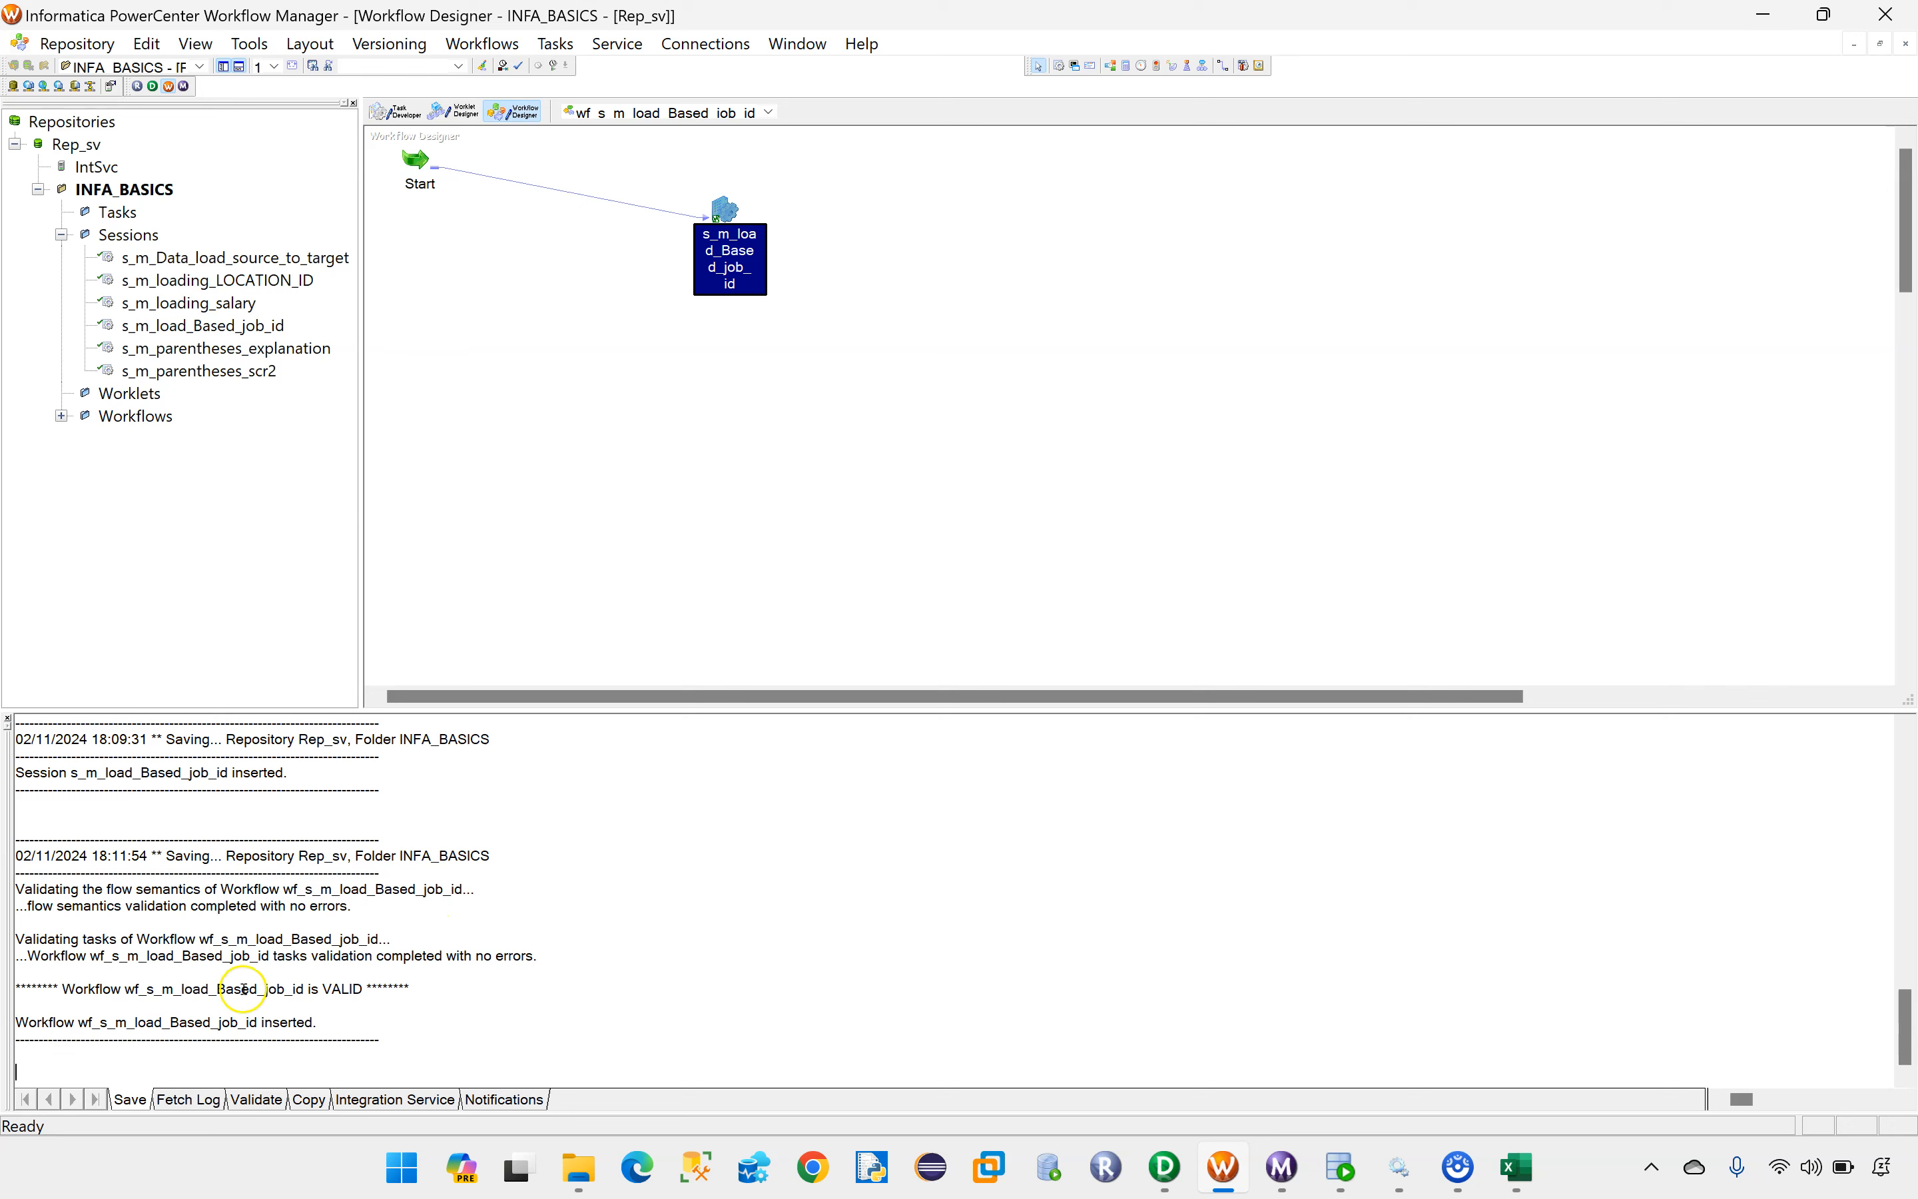
double_click(326, 987)
click(673, 369)
right_click(576, 258)
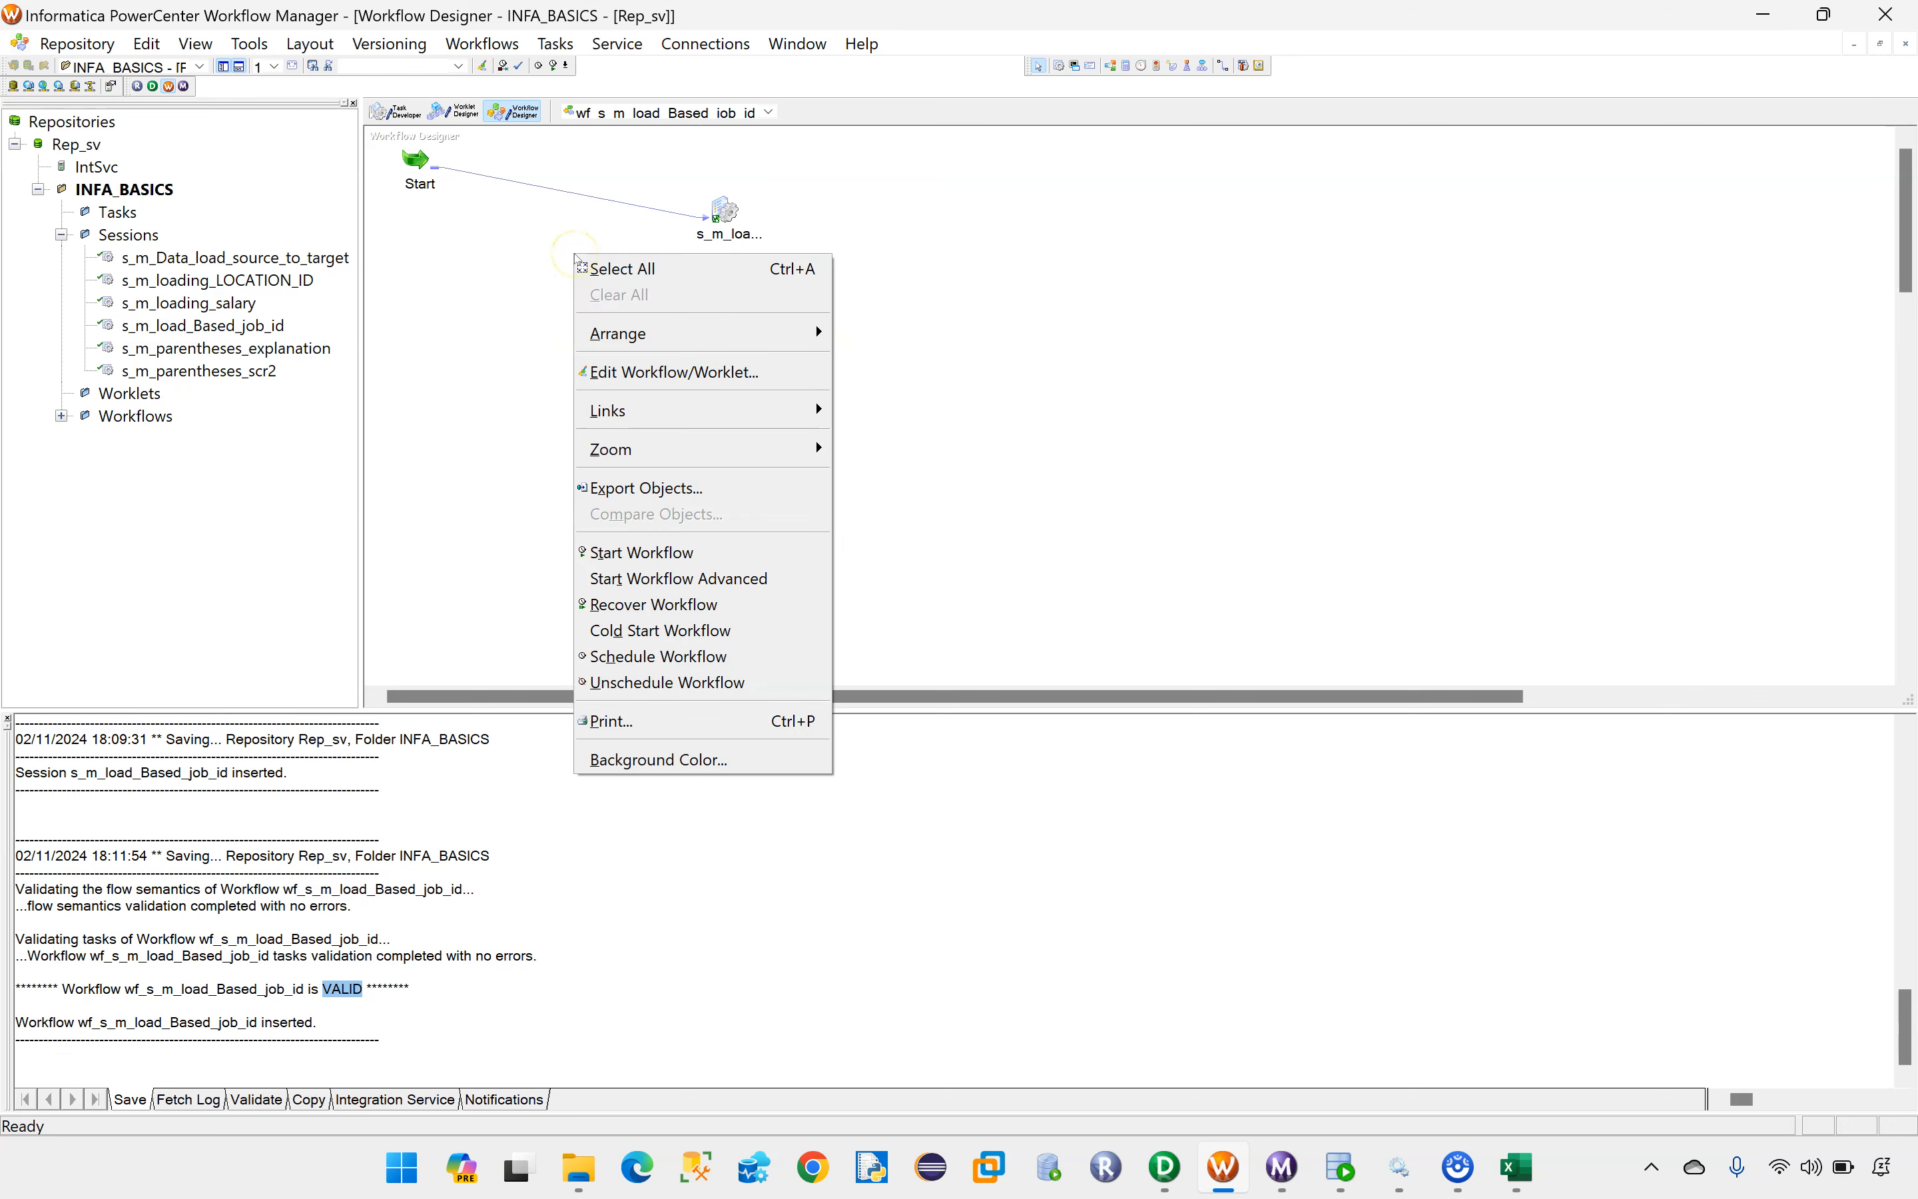
click(646, 559)
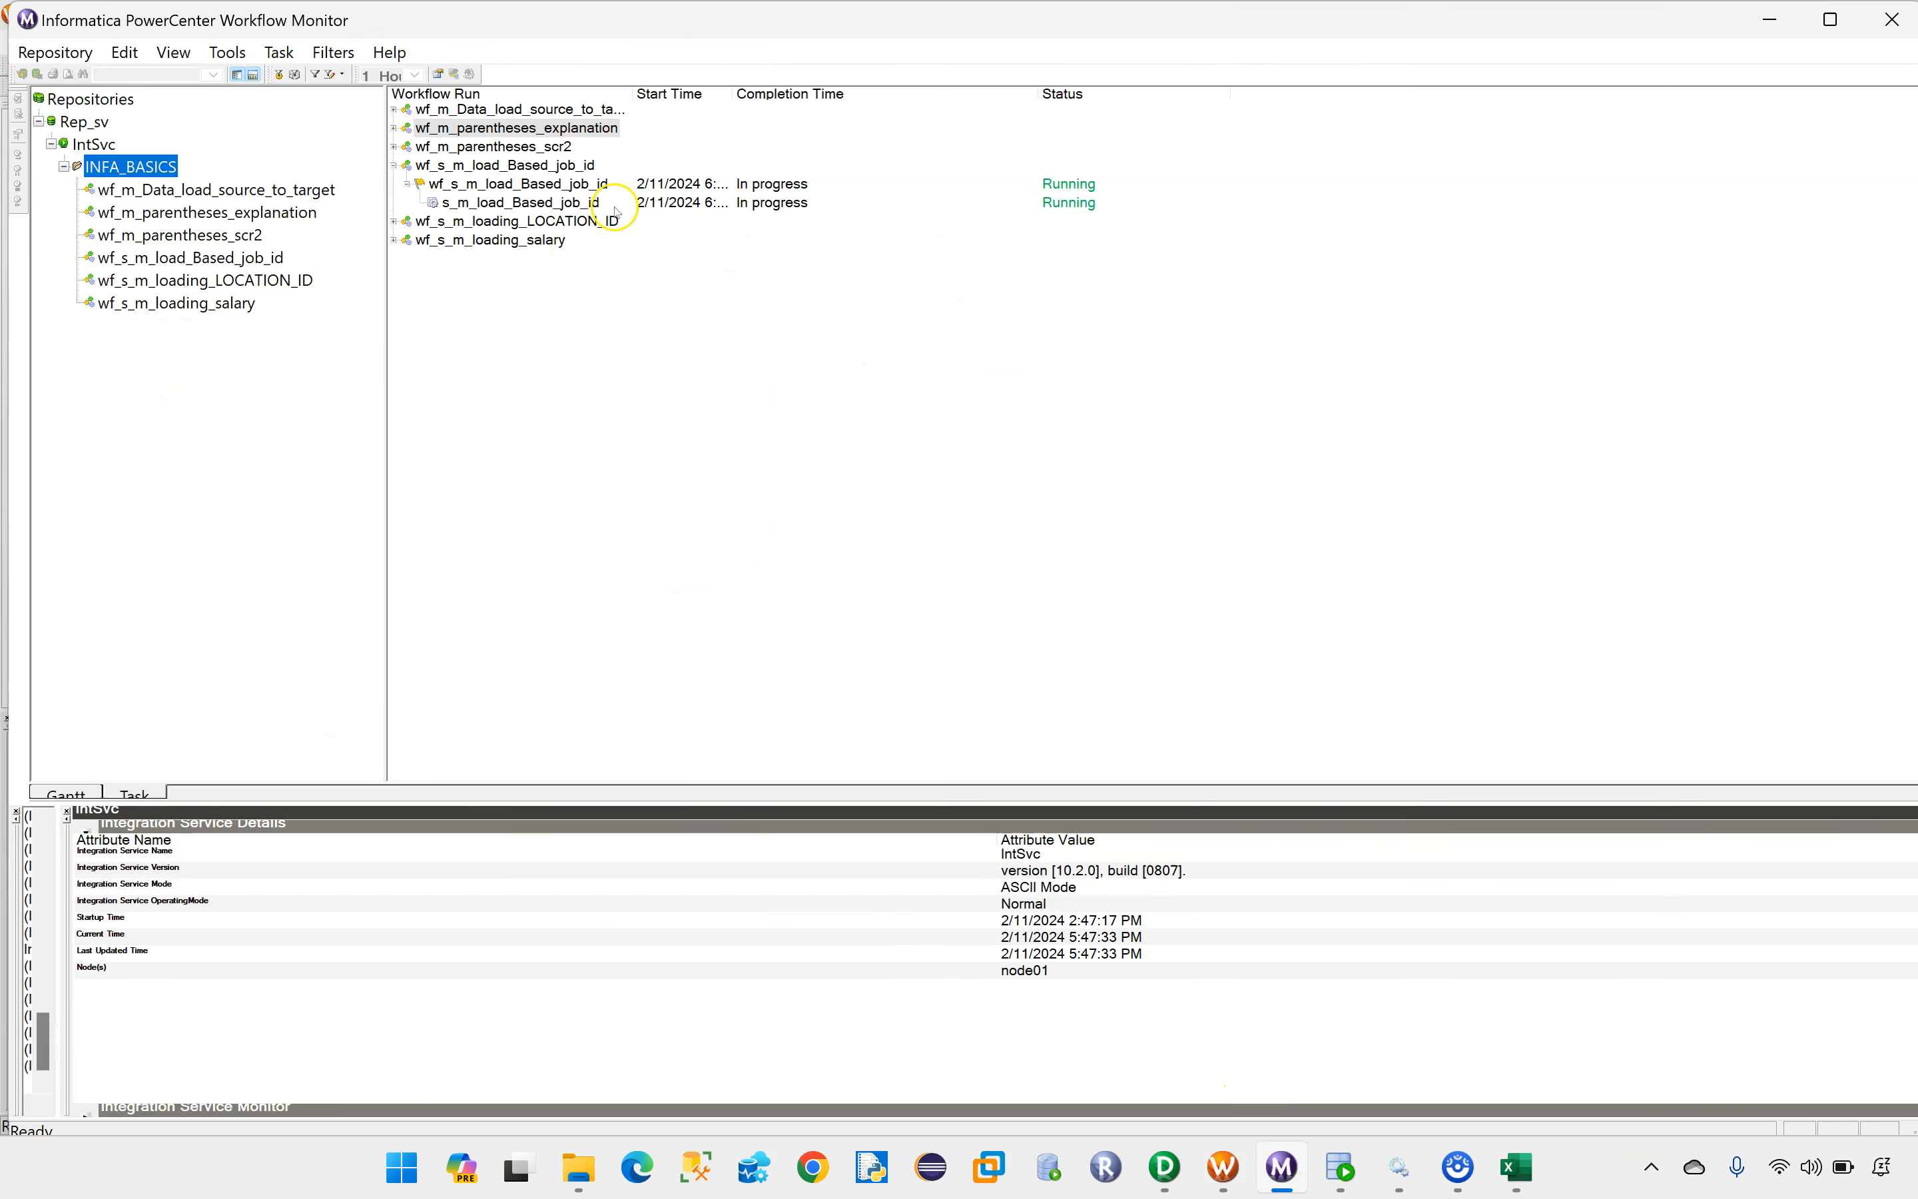
Step: In Workflow Monitor, examine the source/target statistics of session s_m_load_Based_job_id for SQ_EMP and the four targets
click(542, 205)
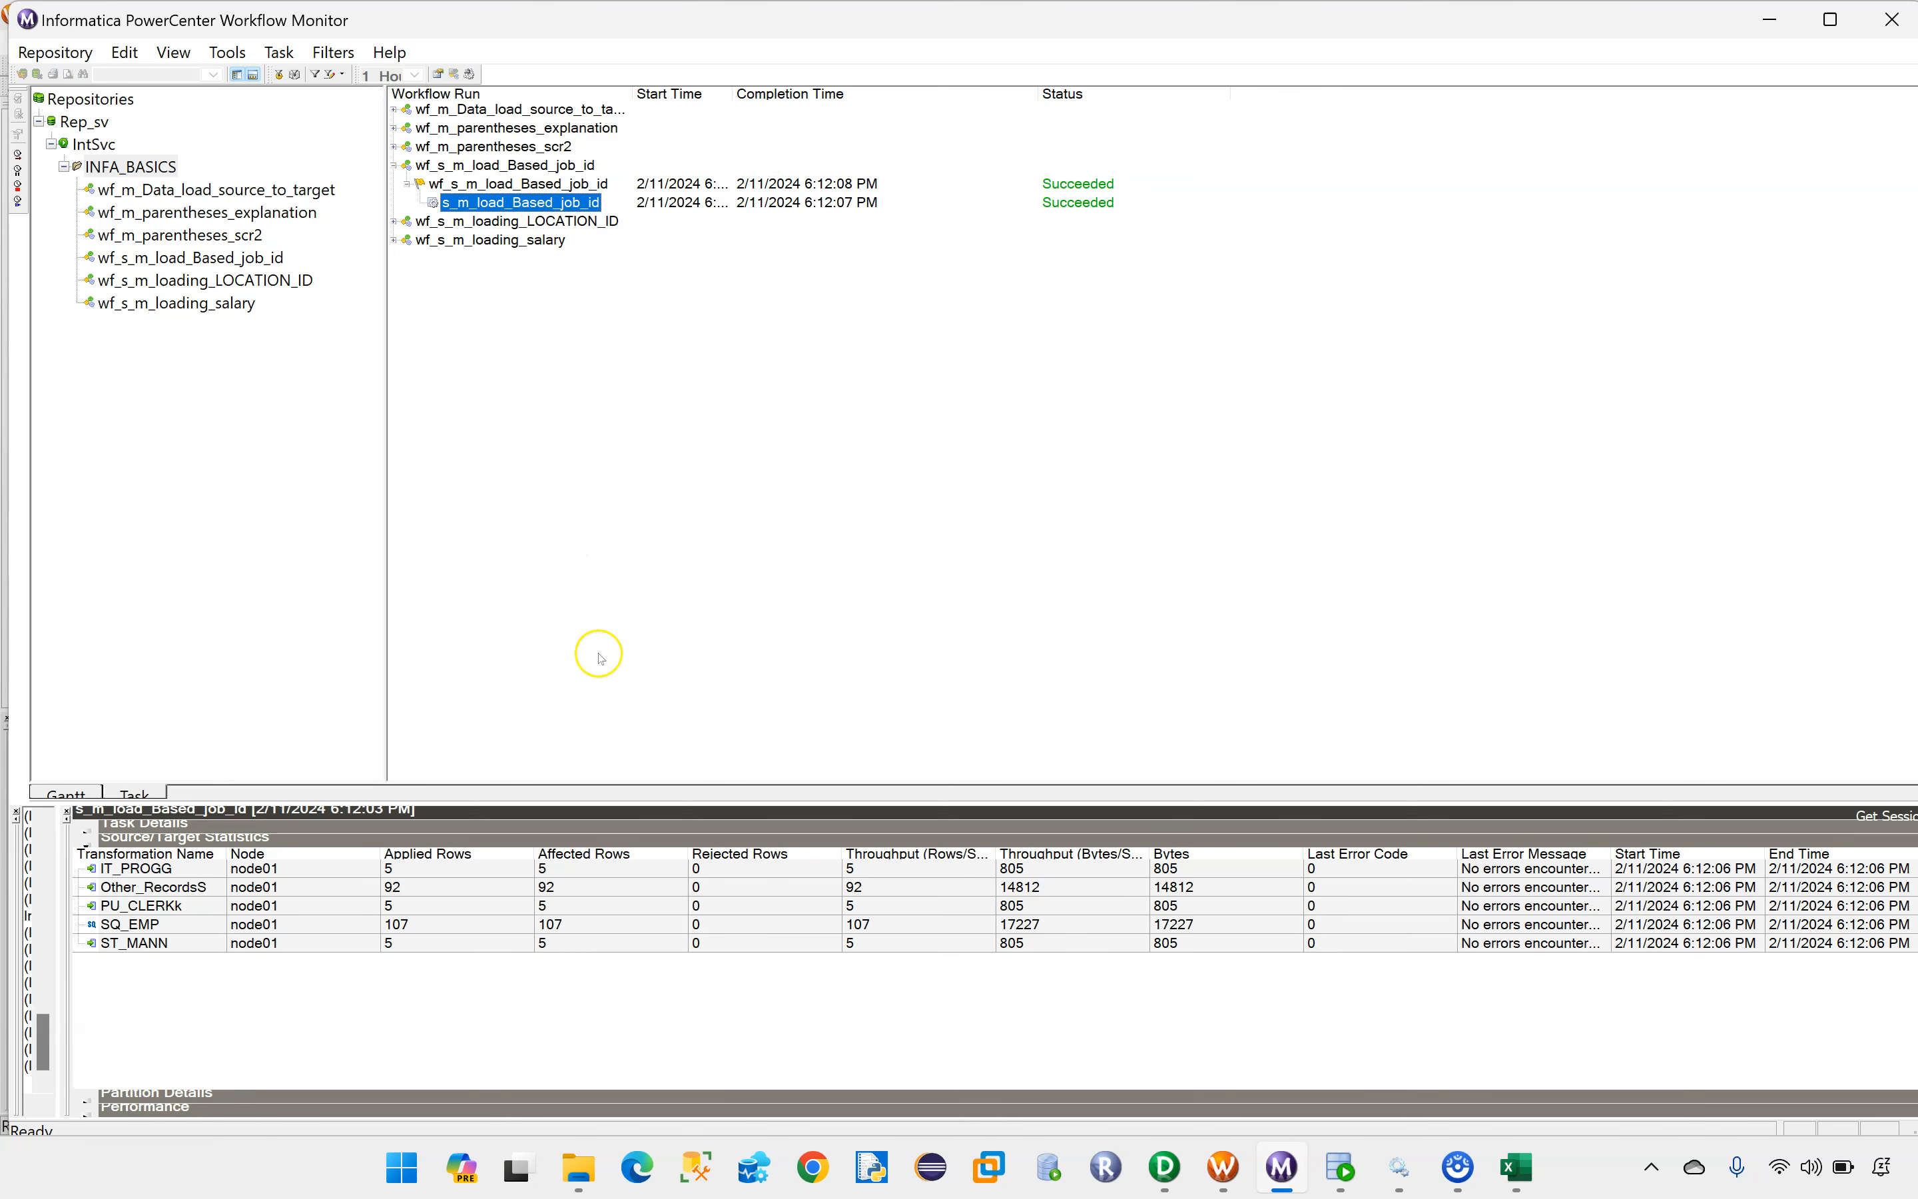
drag(225, 854, 306, 858)
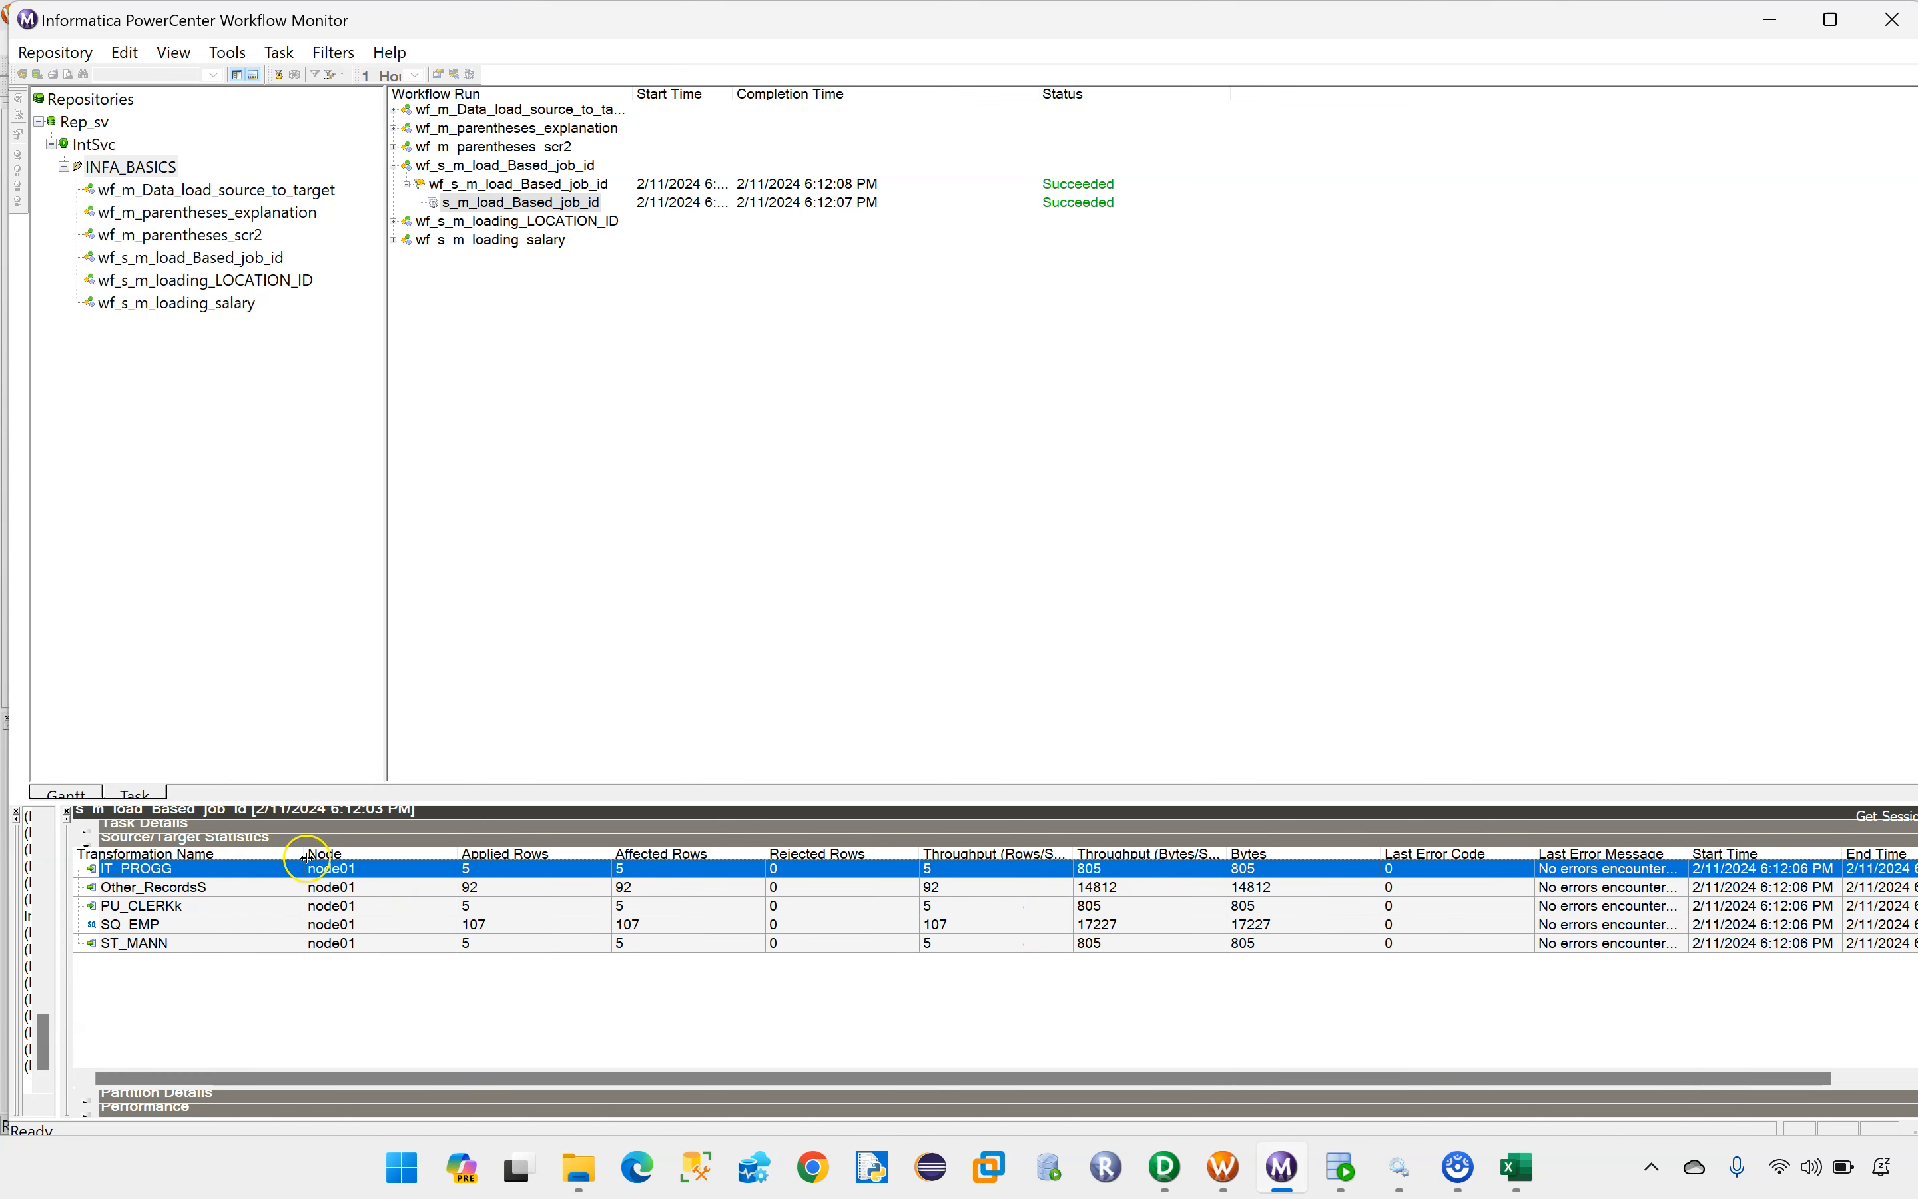
click(133, 925)
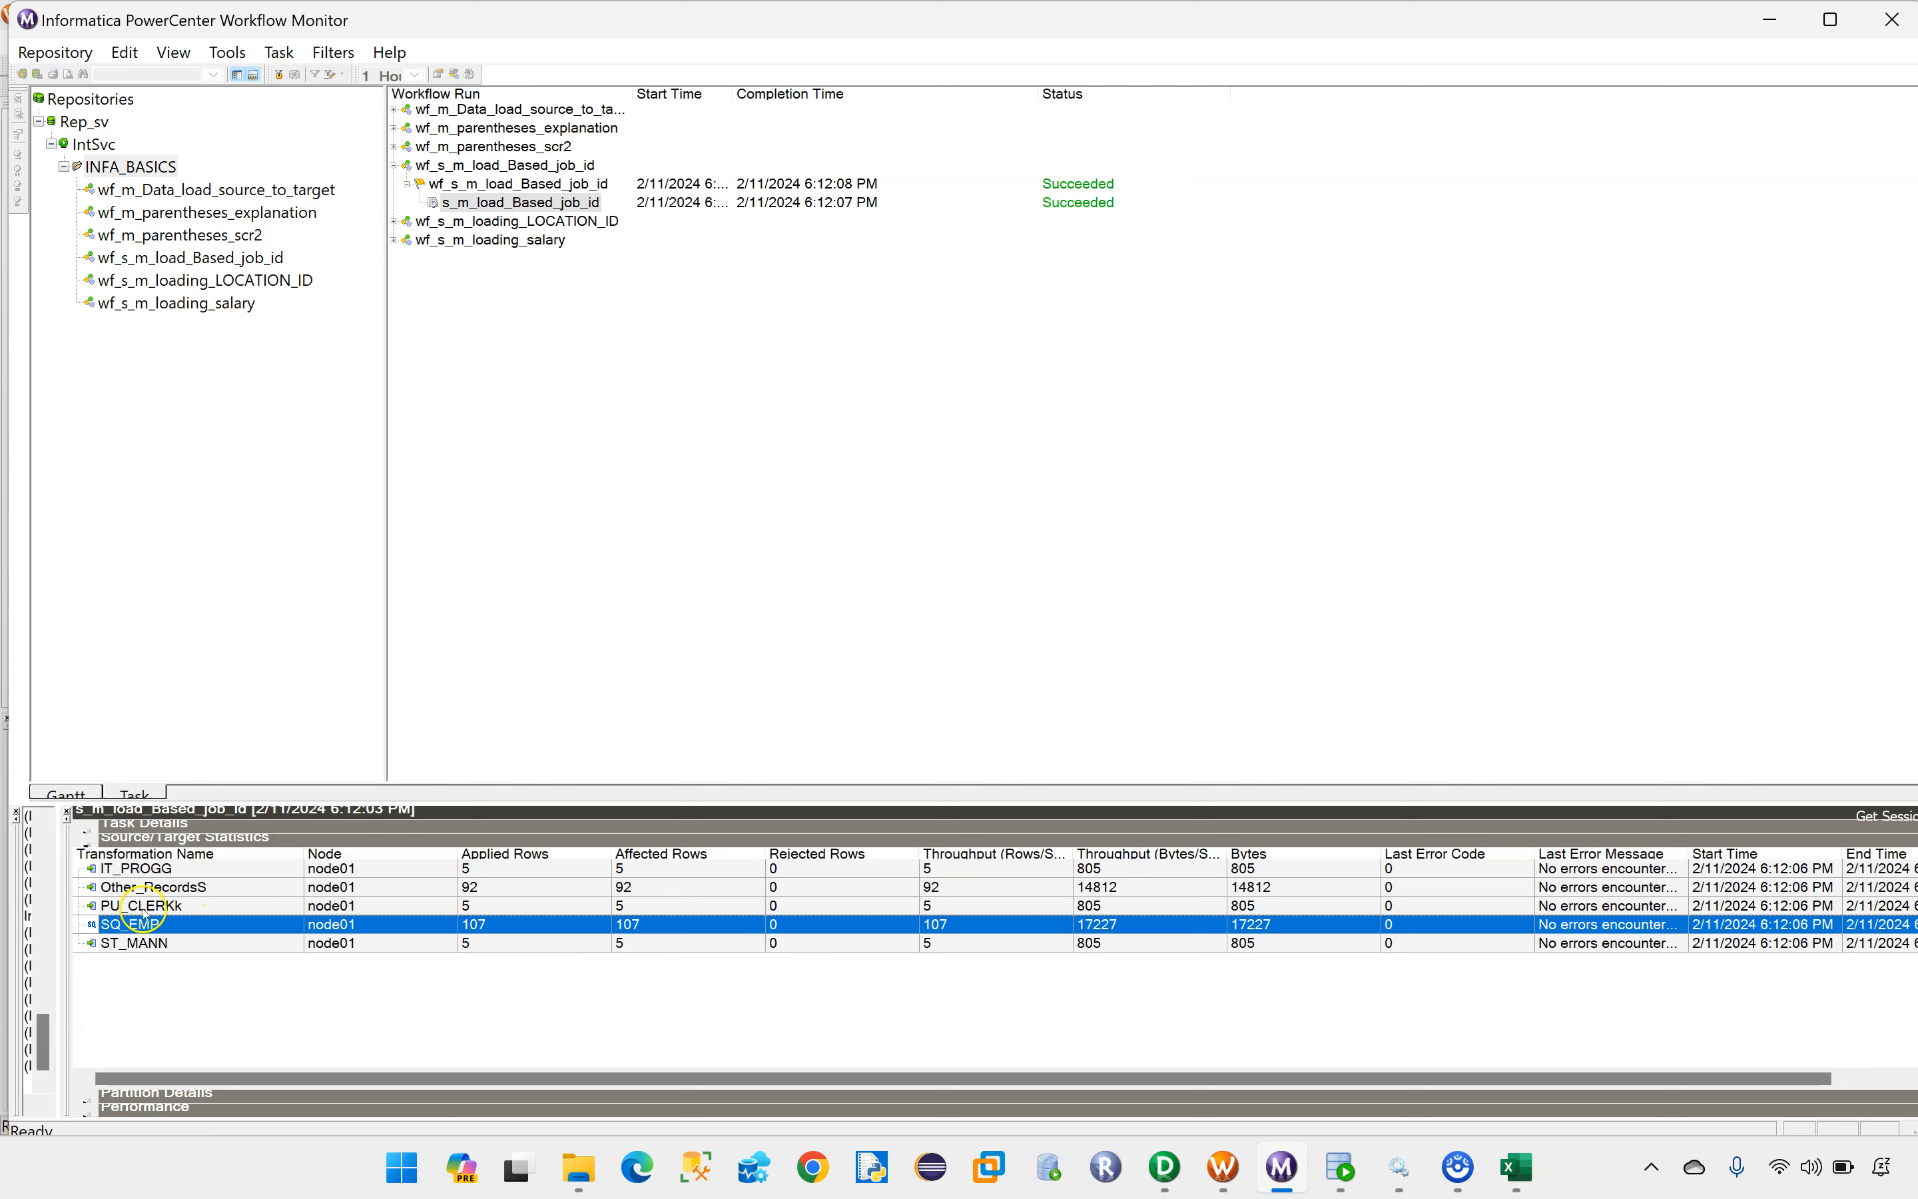
click(151, 869)
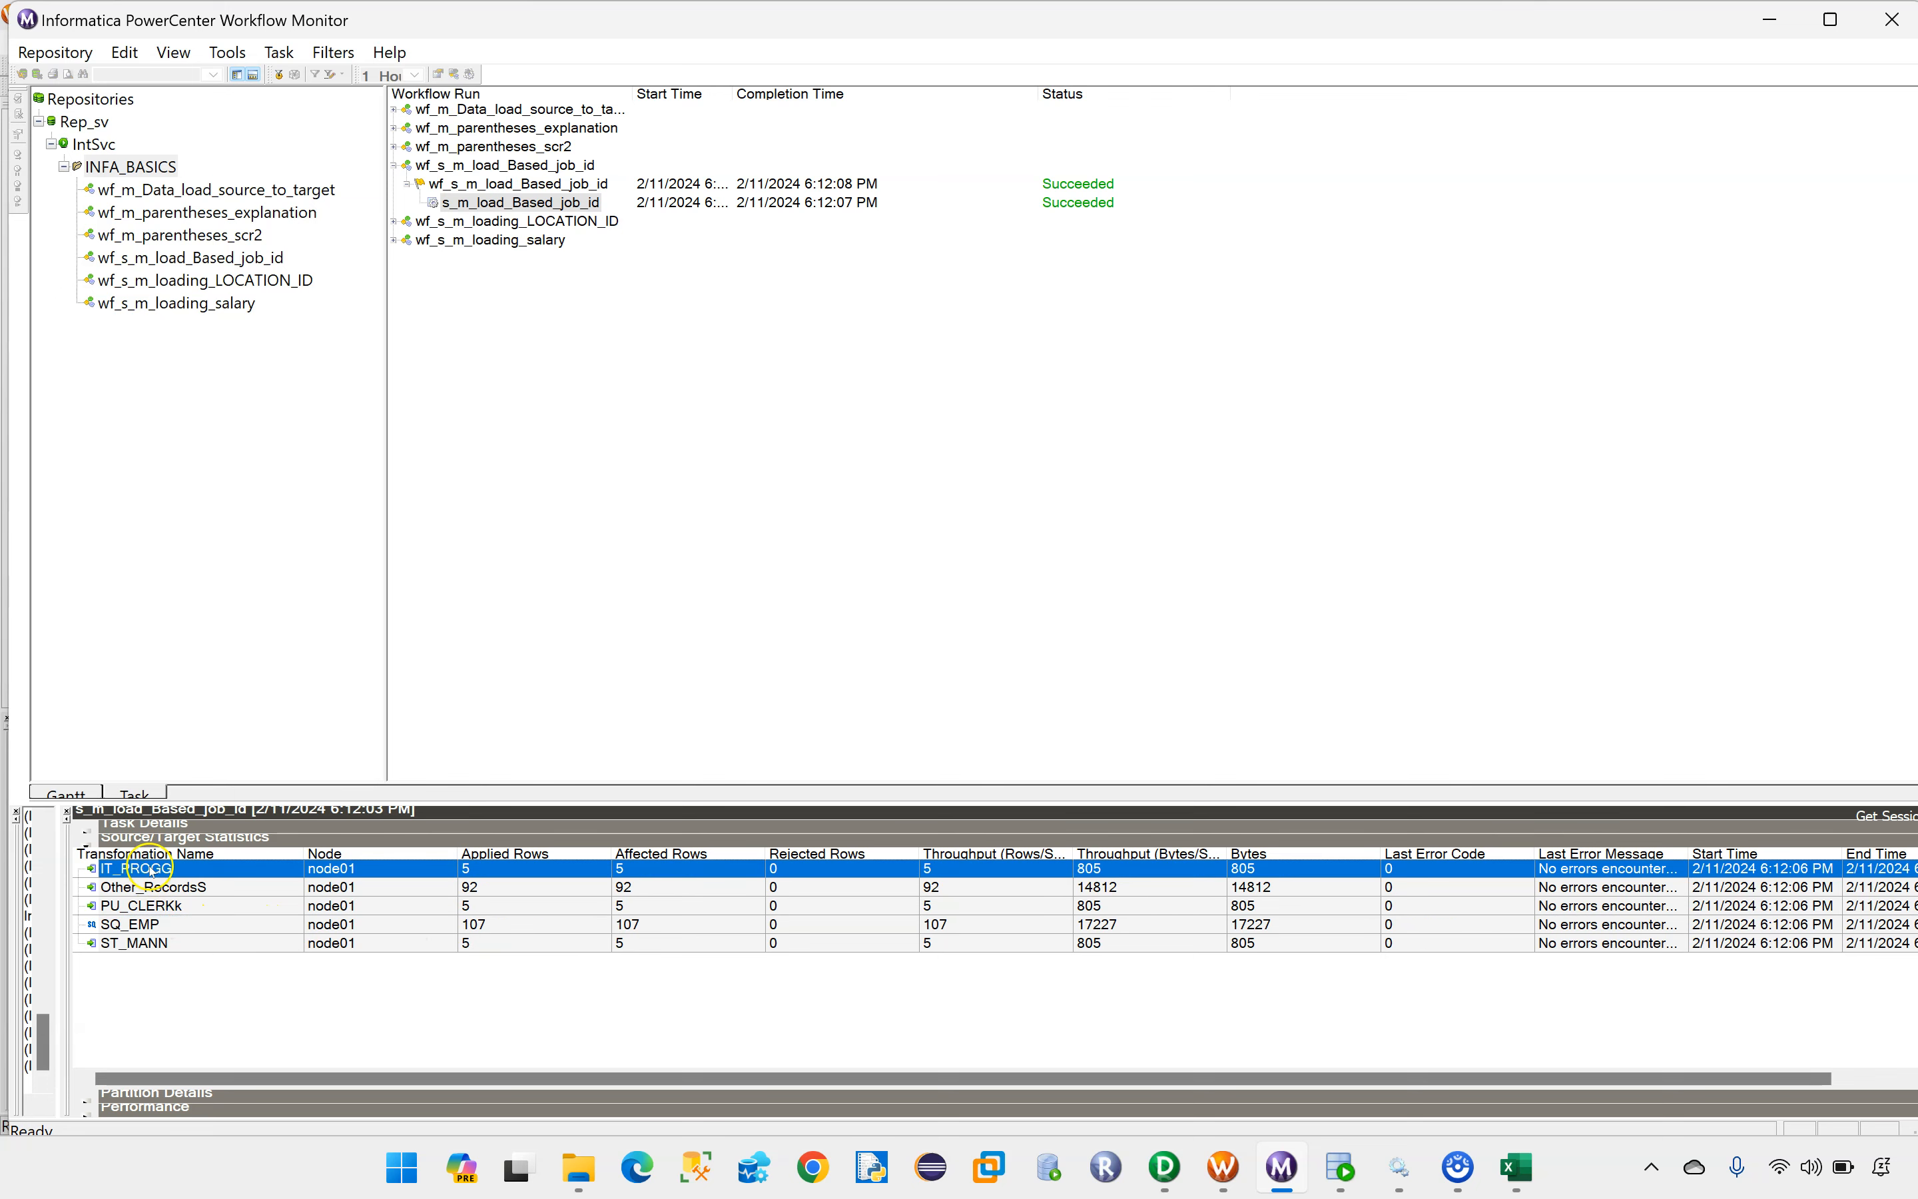
click(146, 924)
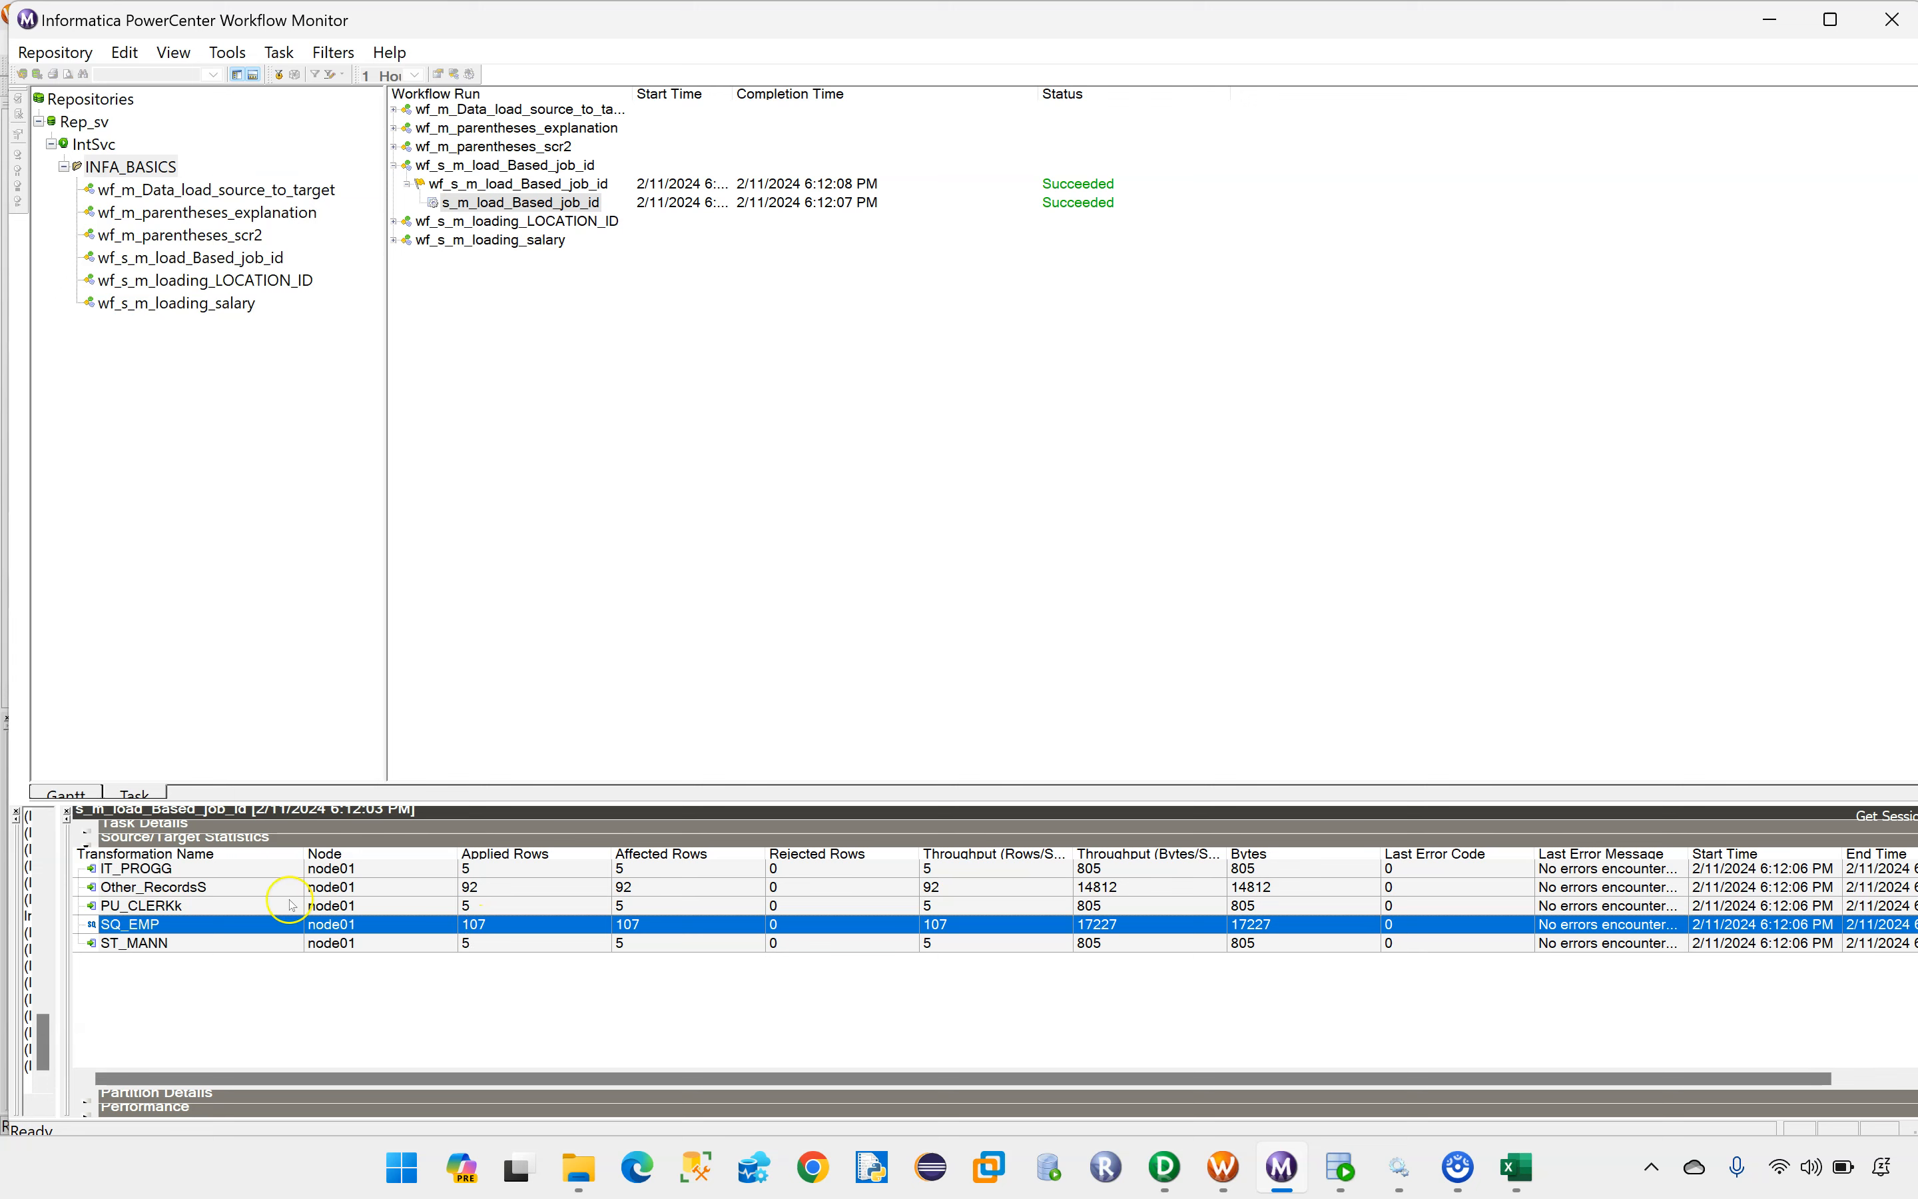
click(146, 870)
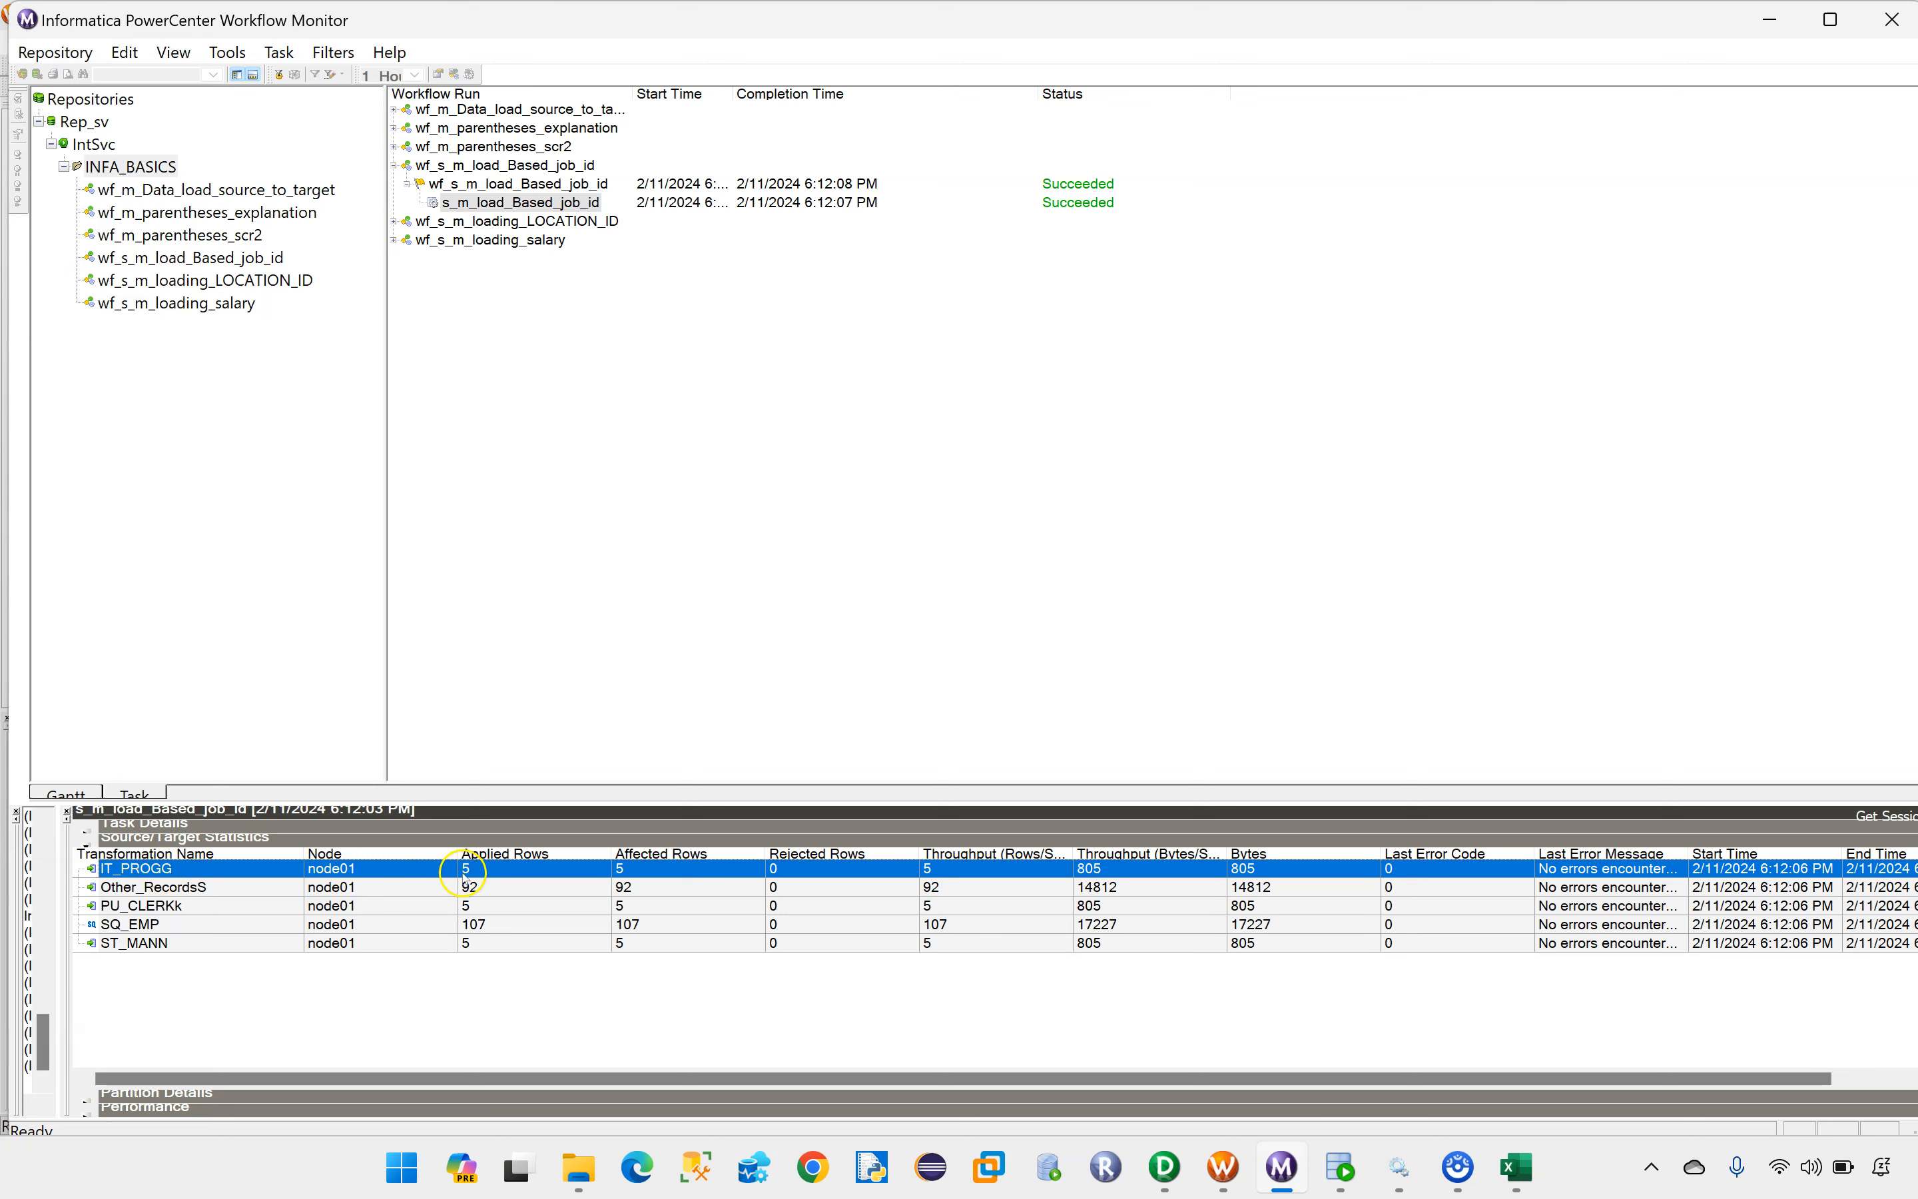
click(162, 907)
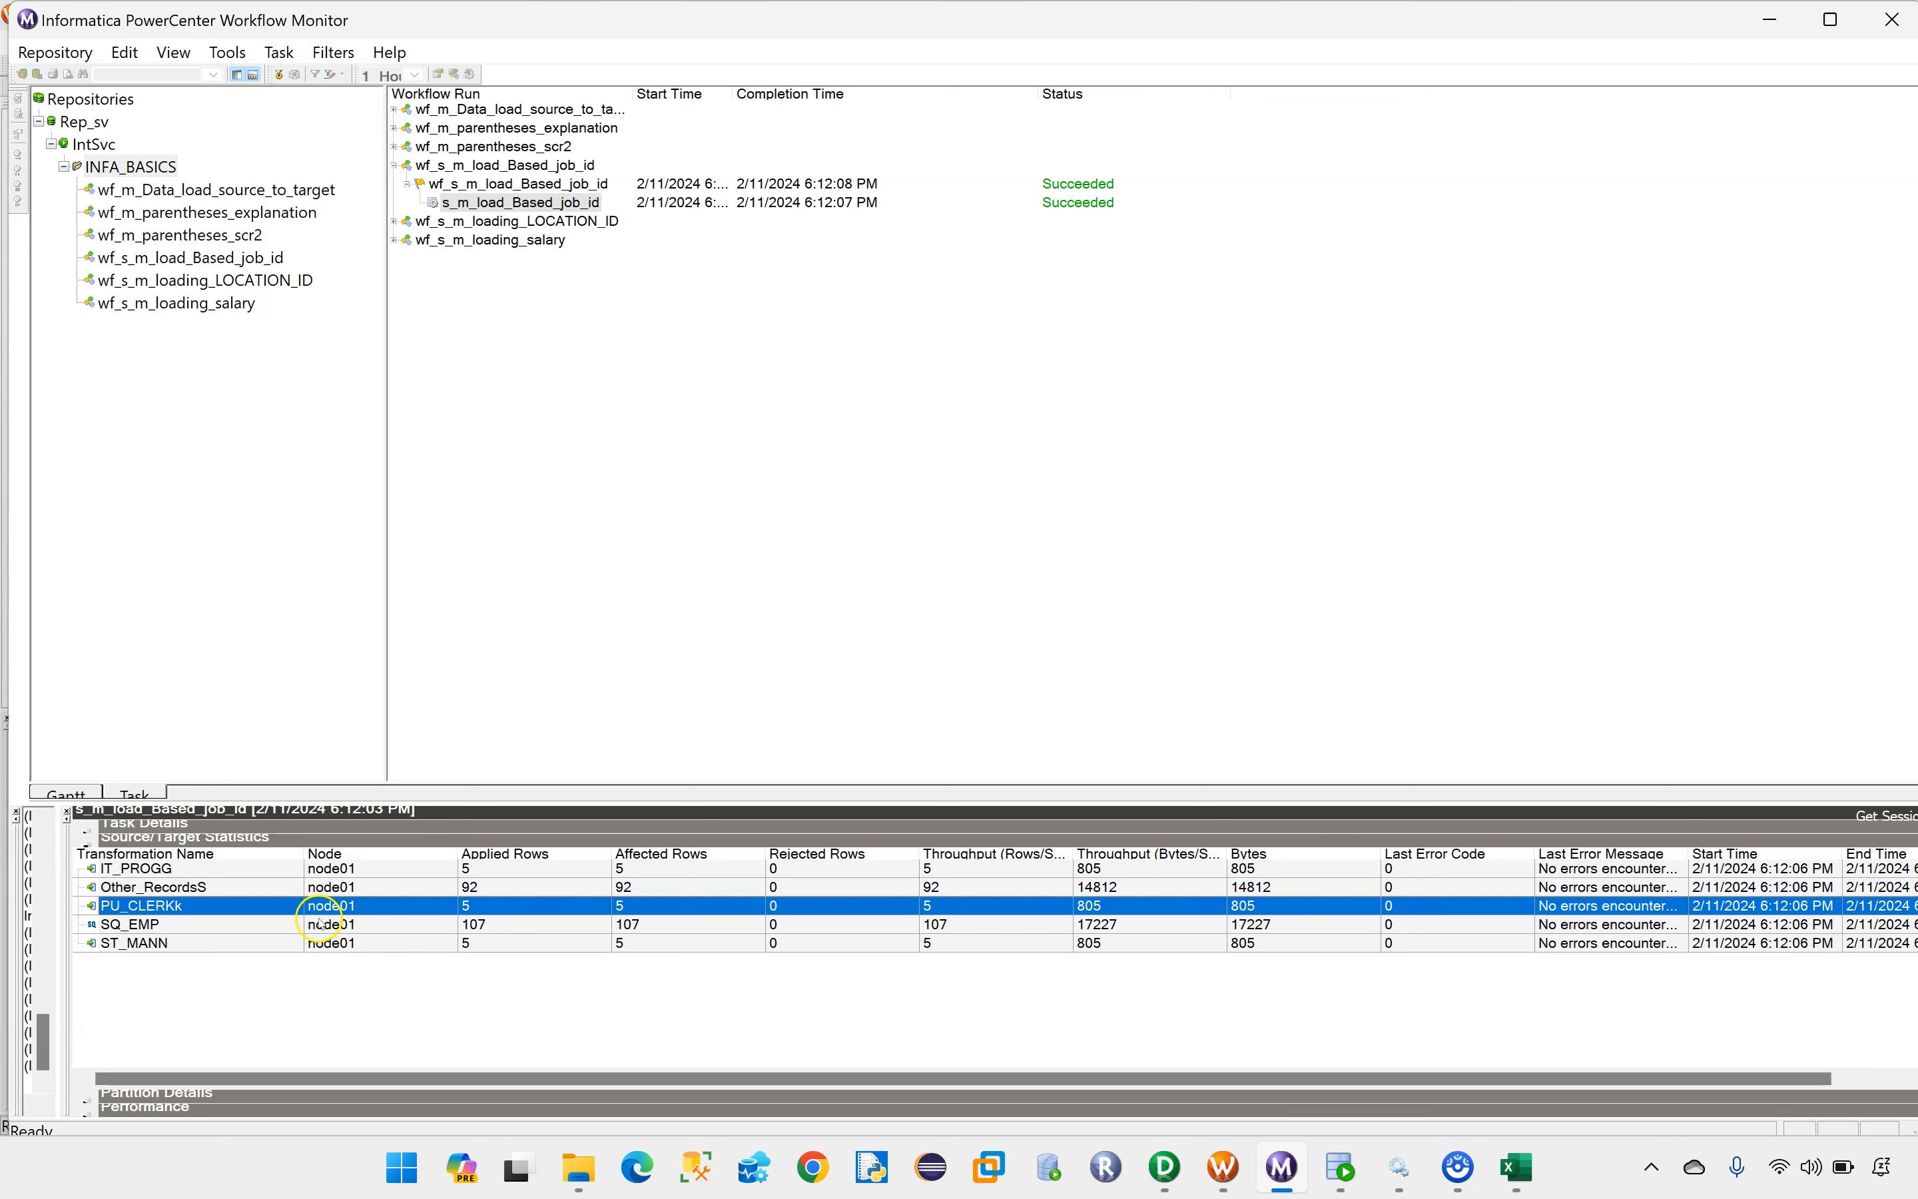
click(158, 945)
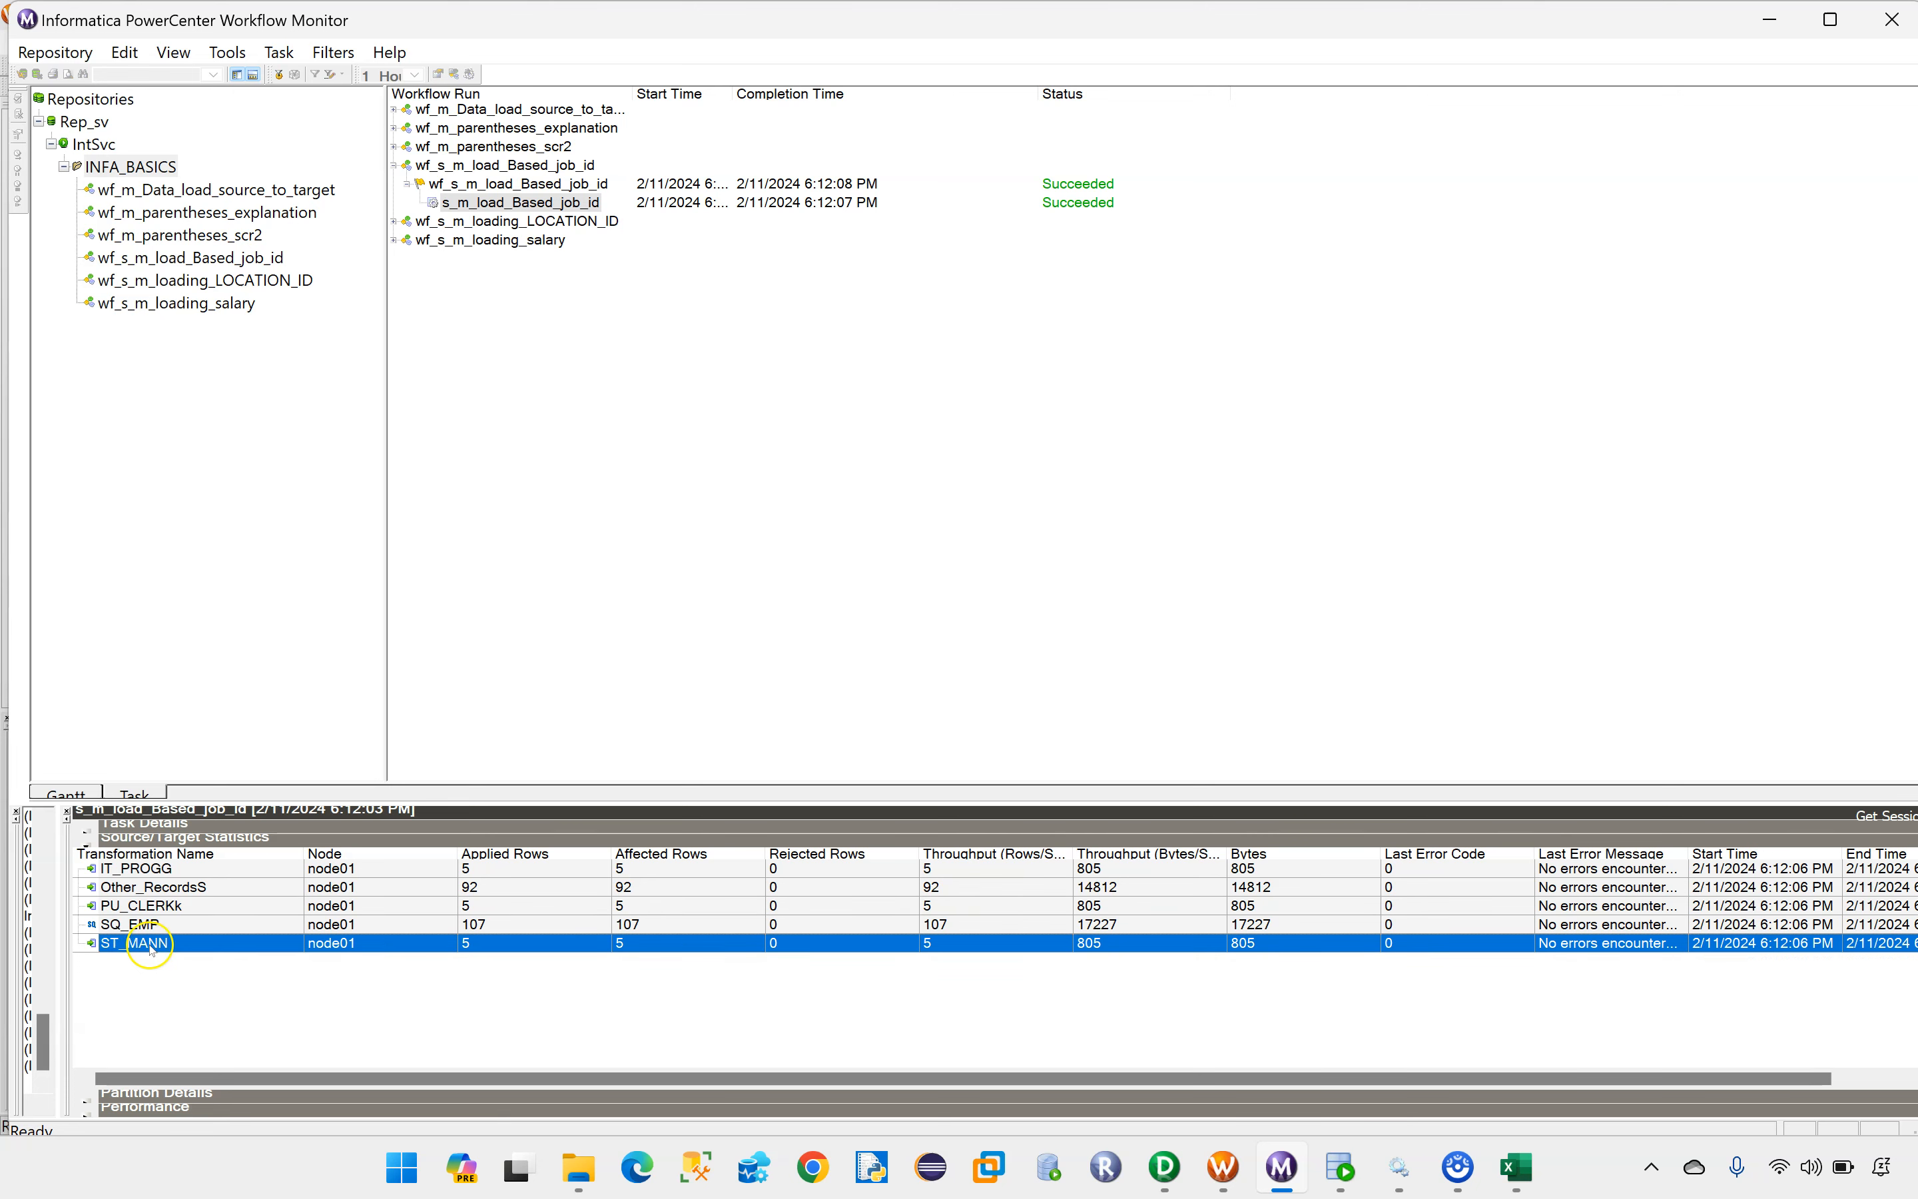
click(151, 888)
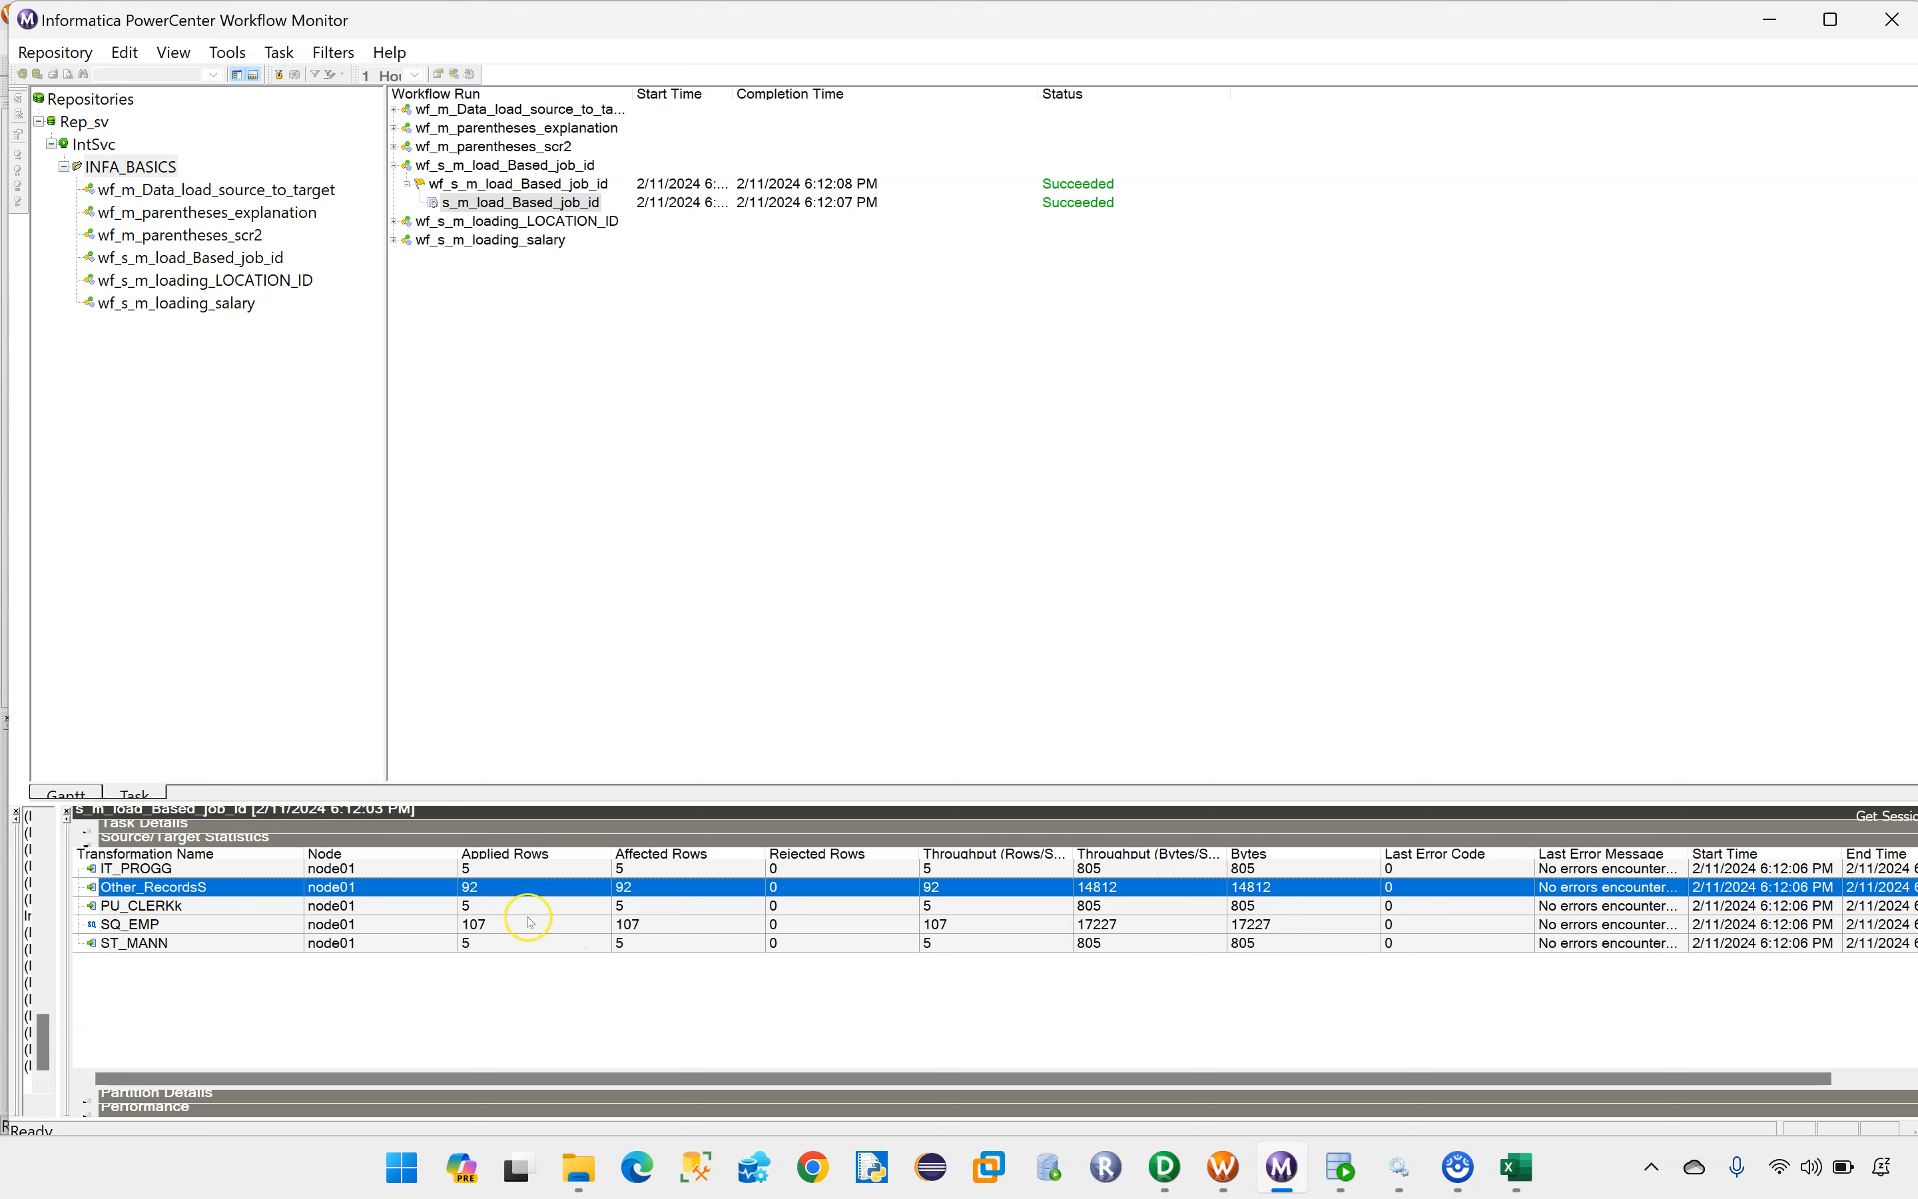
Step: Switch to the Target_Files folder in File Explorer and refresh it to check the generated output files
click(587, 1165)
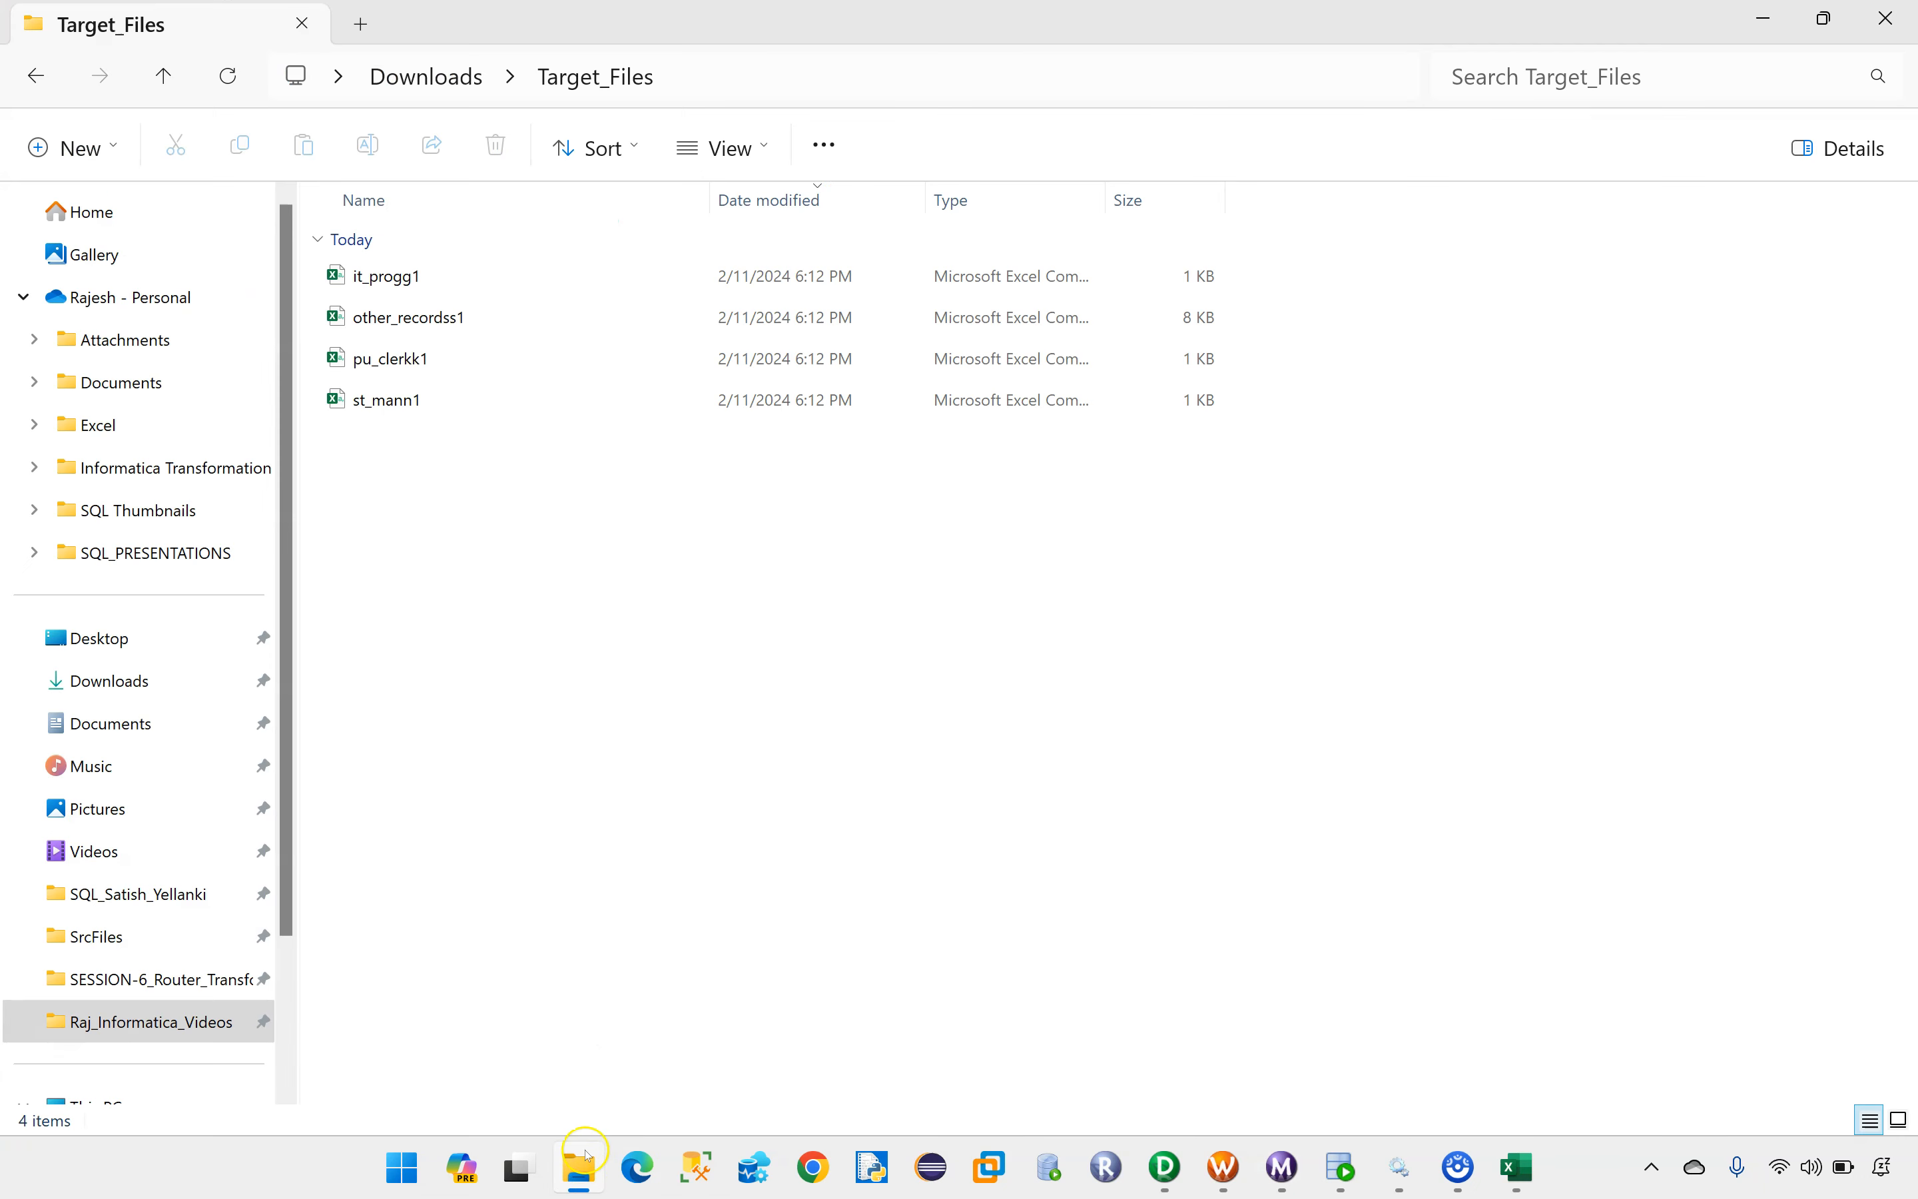
right_click(473, 514)
click(569, 913)
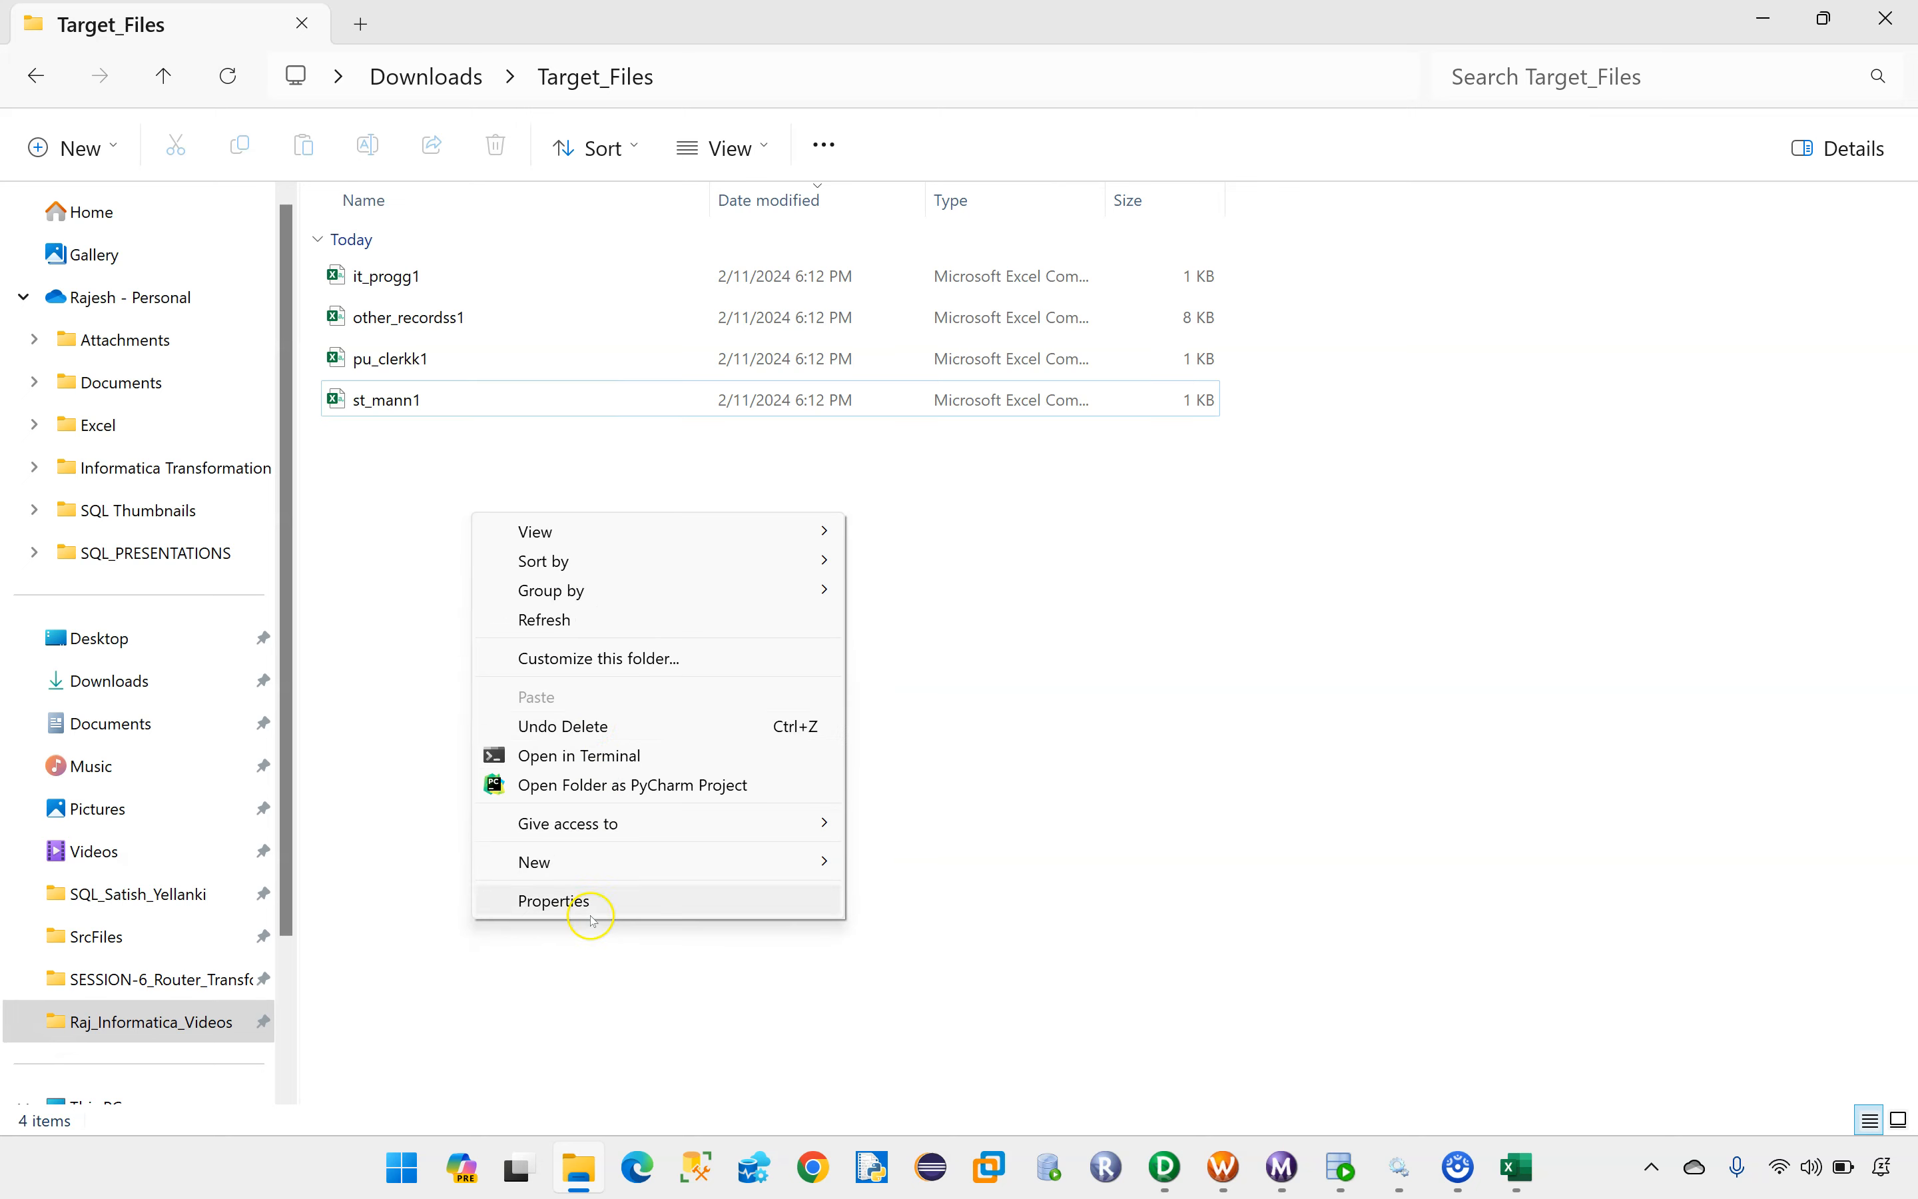
click(561, 619)
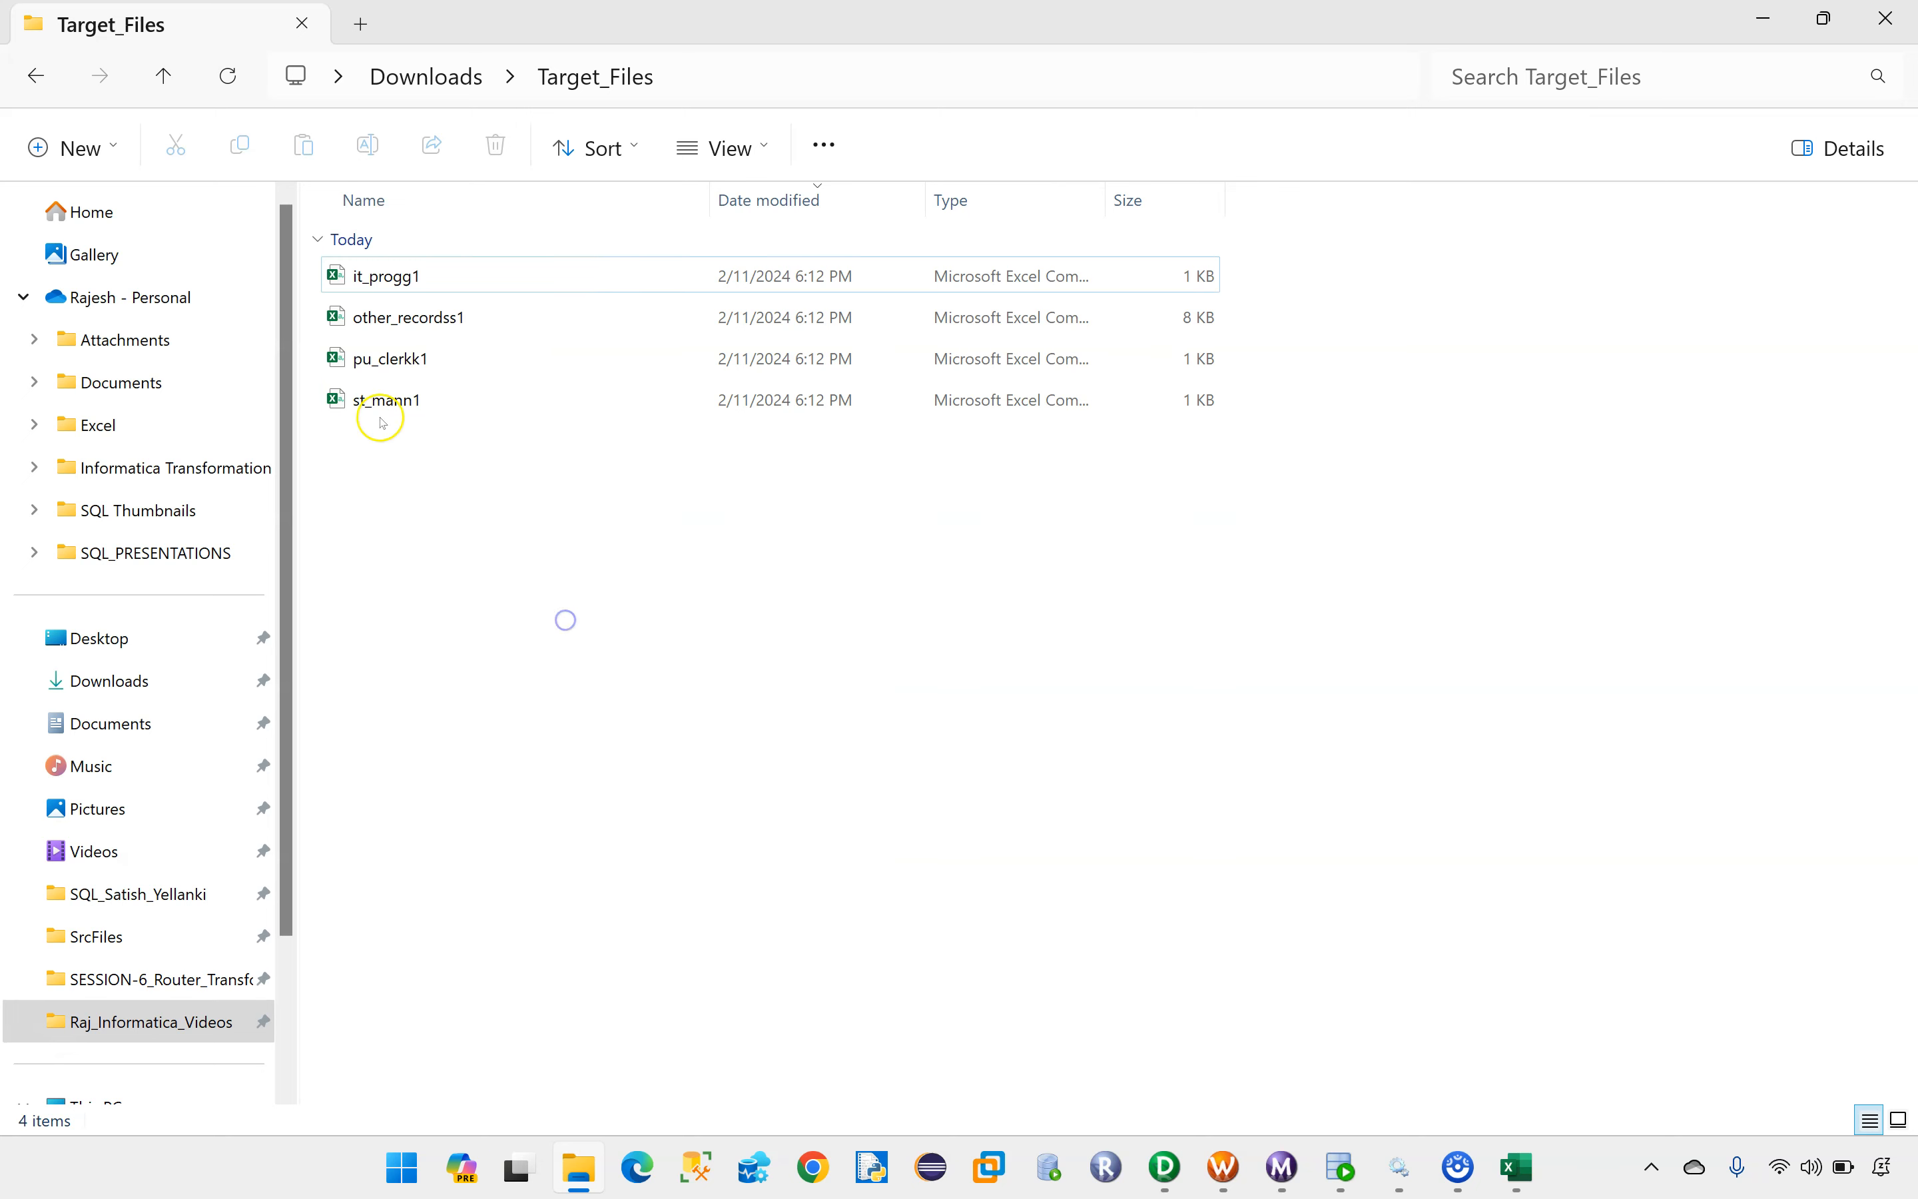
Step: Open it_progg1 from Target_Files, widen the HIRE_DATE column and review the IT_PROG employee rows
double_click(398, 287)
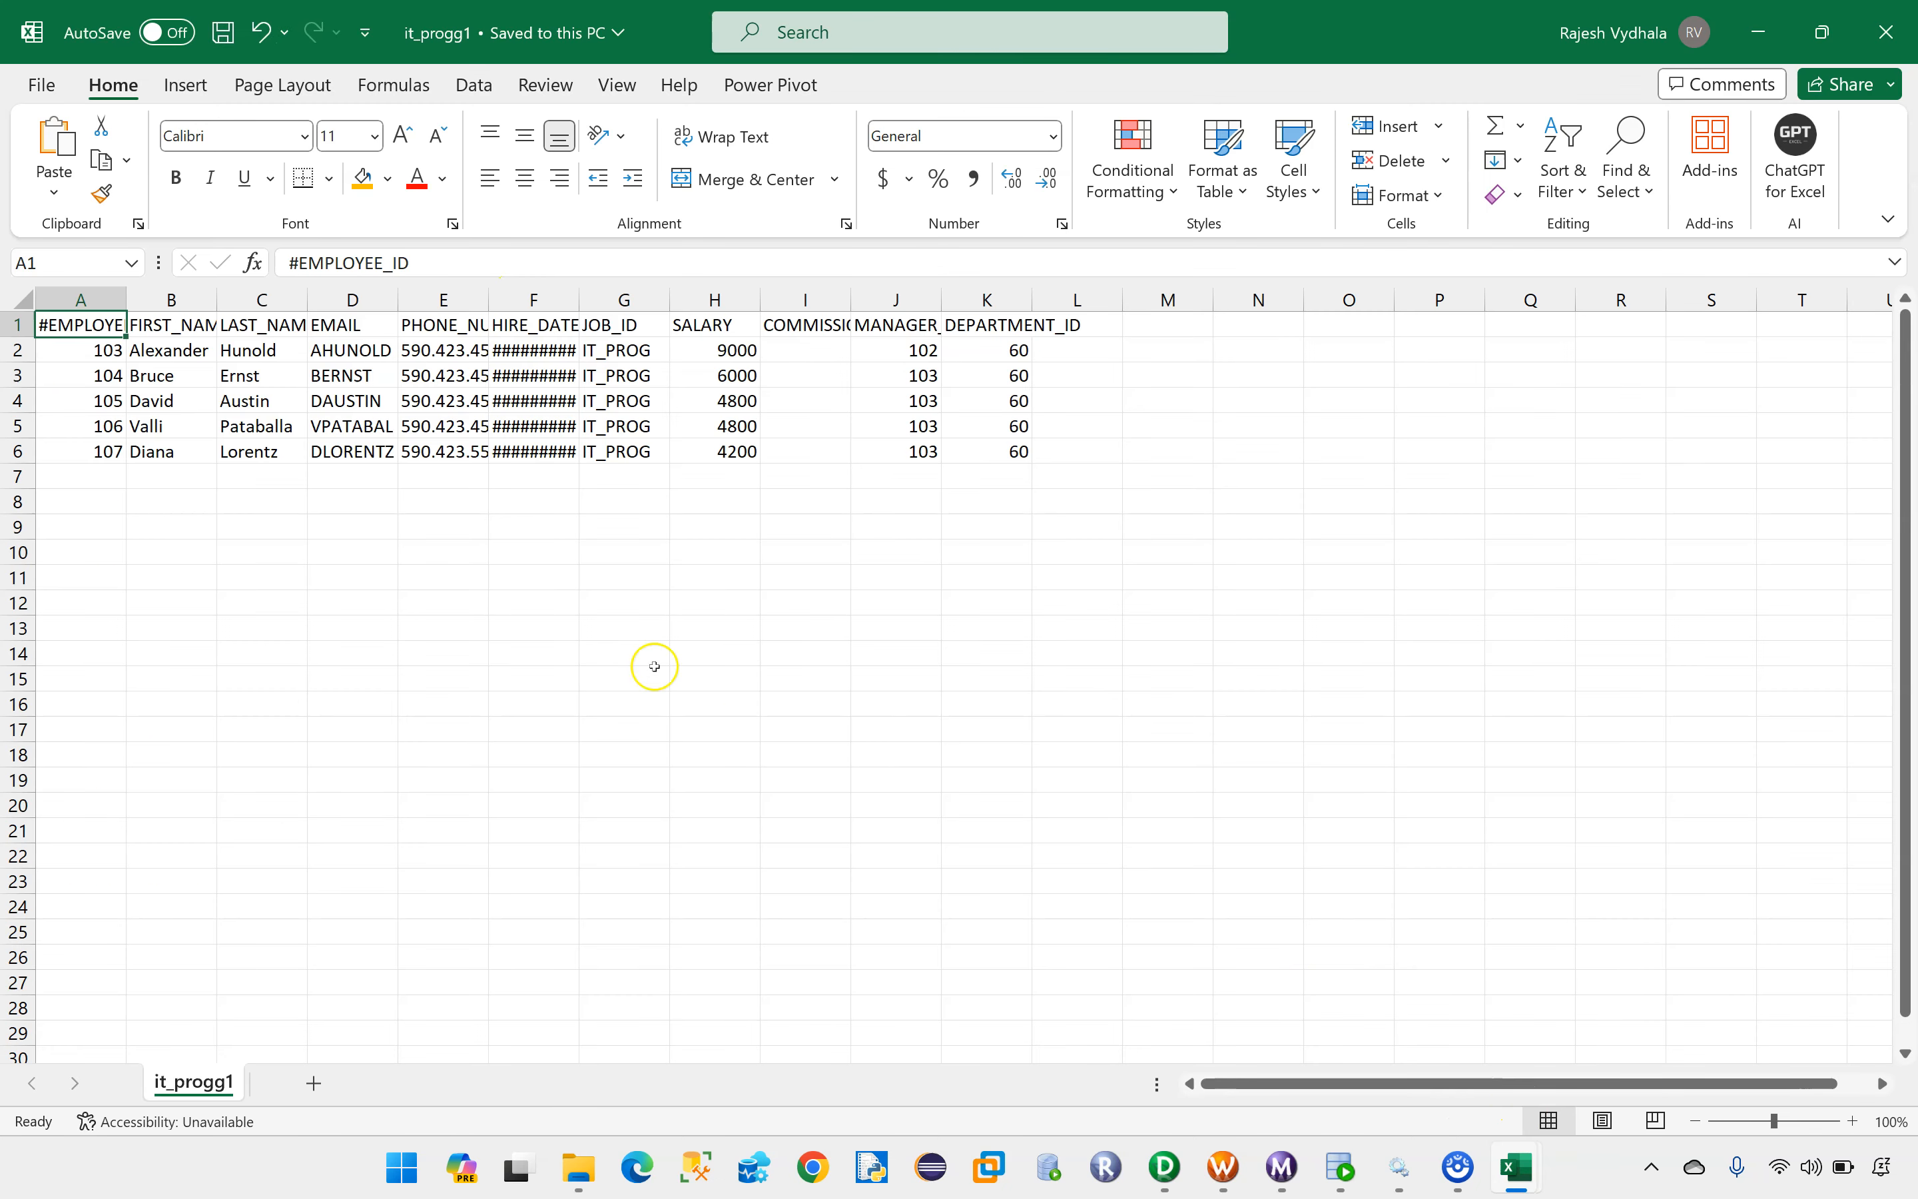
click(455, 619)
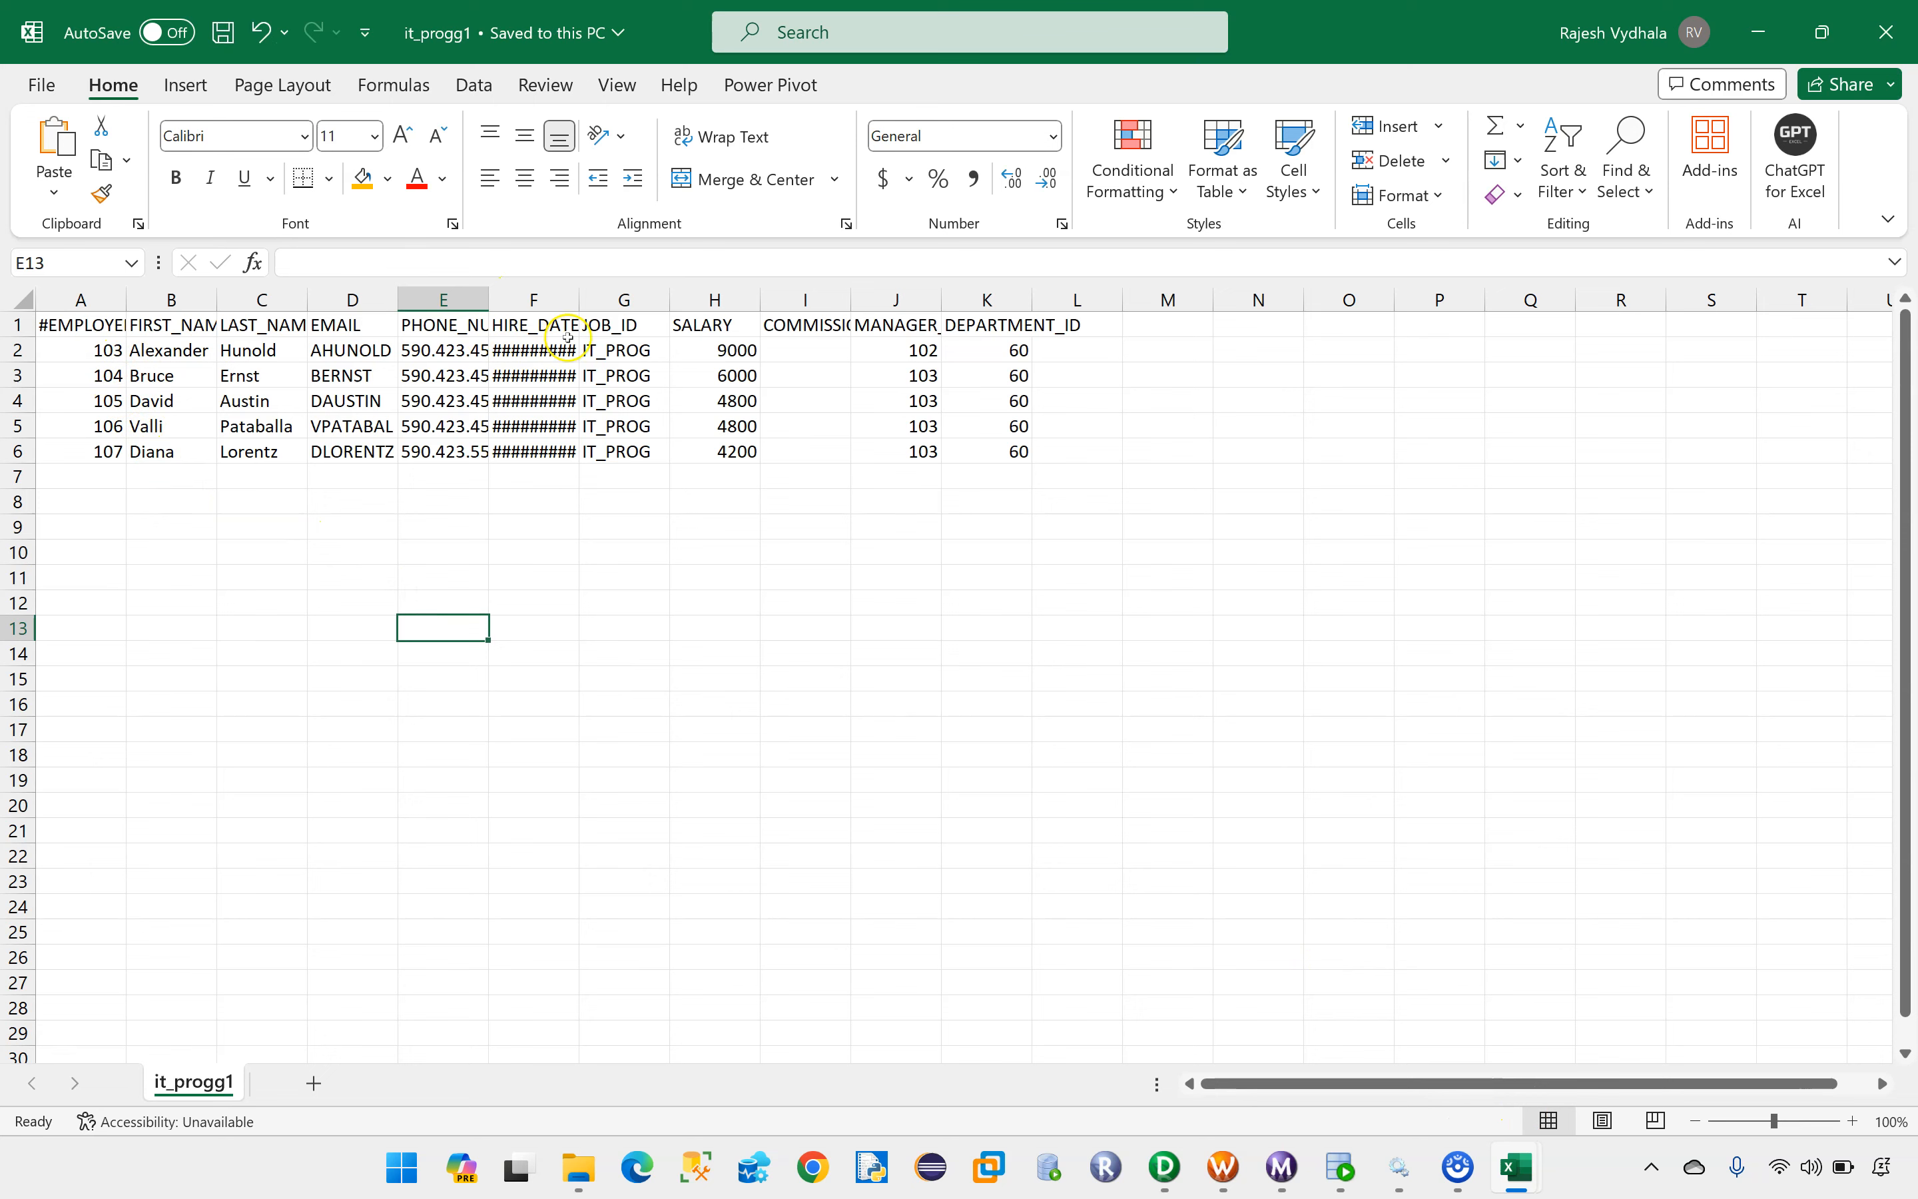
drag(580, 300, 678, 301)
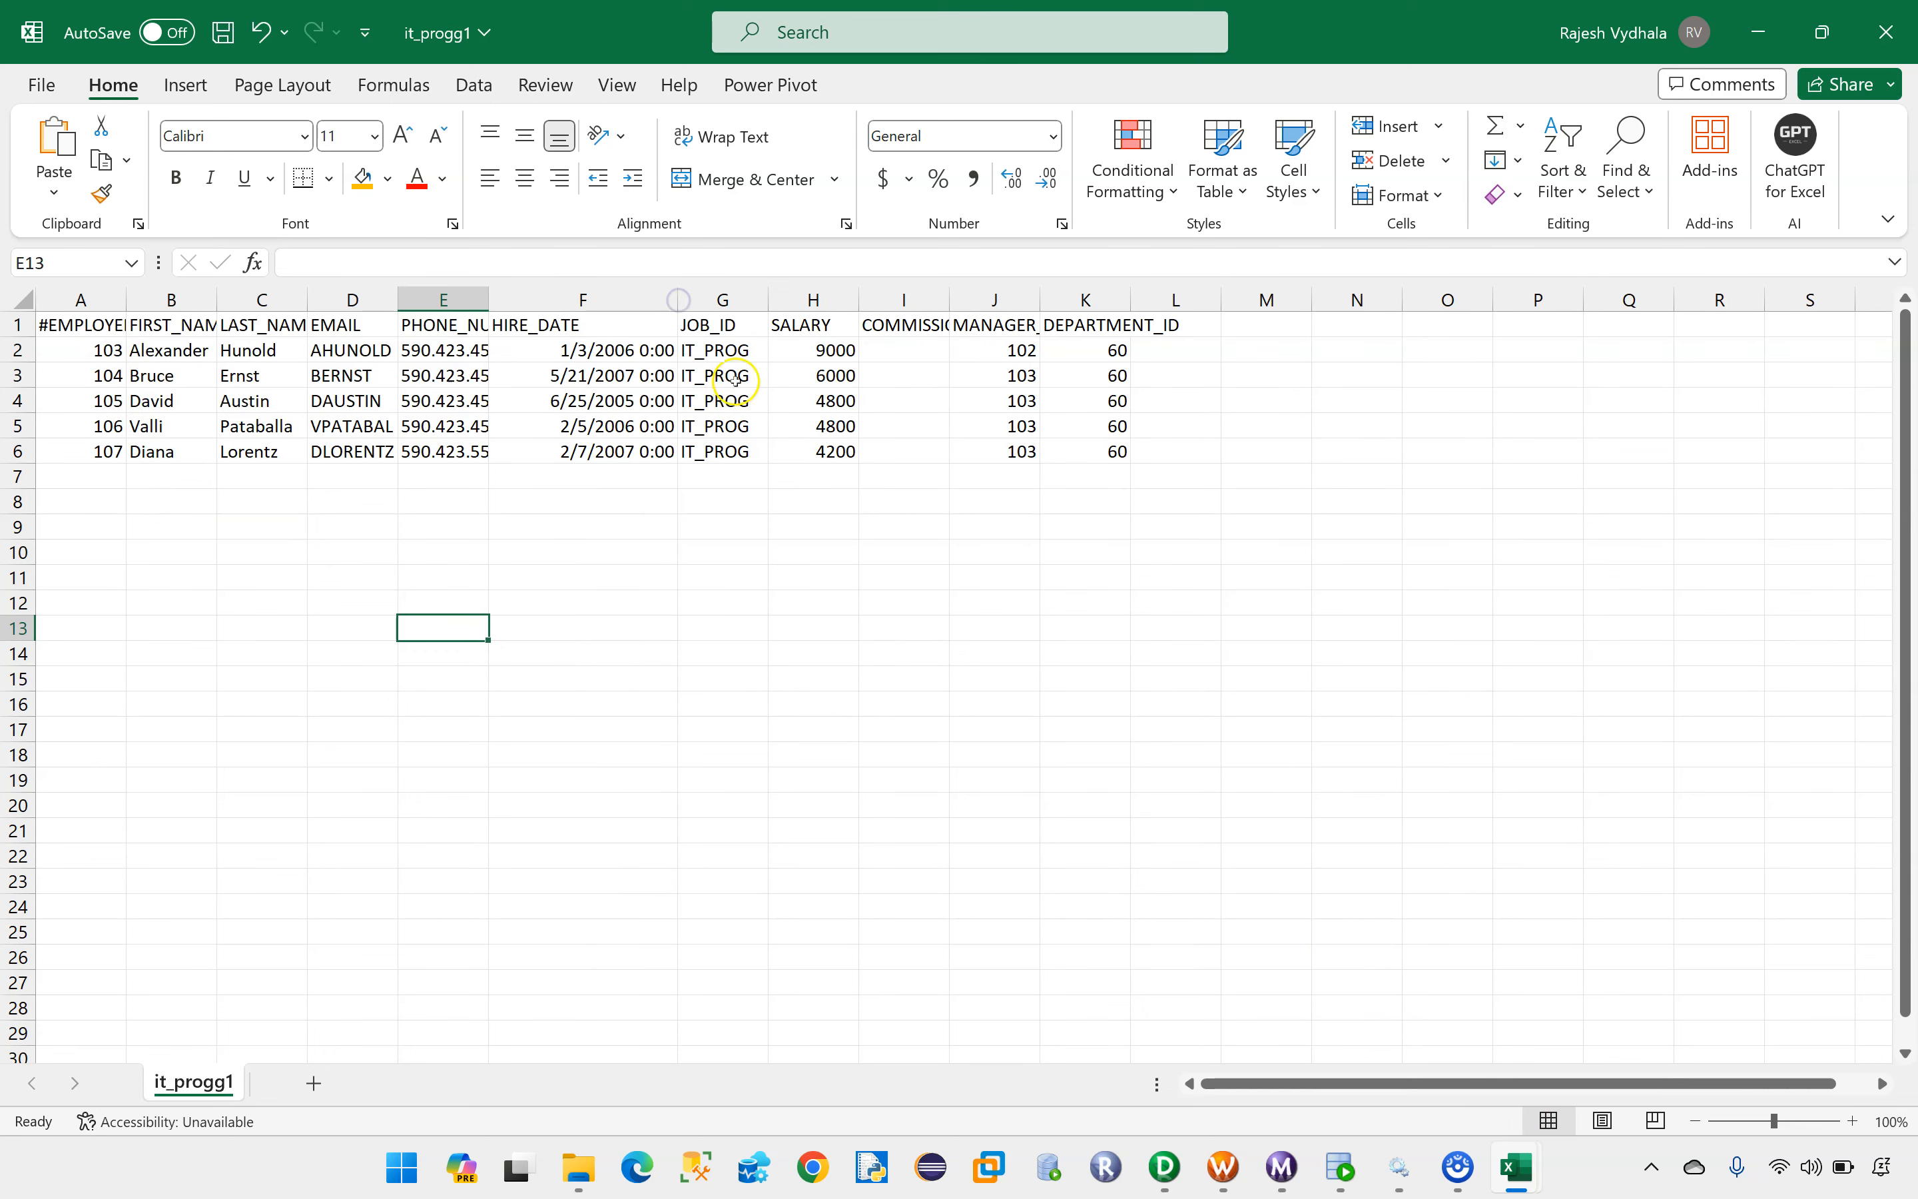
drag(112, 353, 1166, 451)
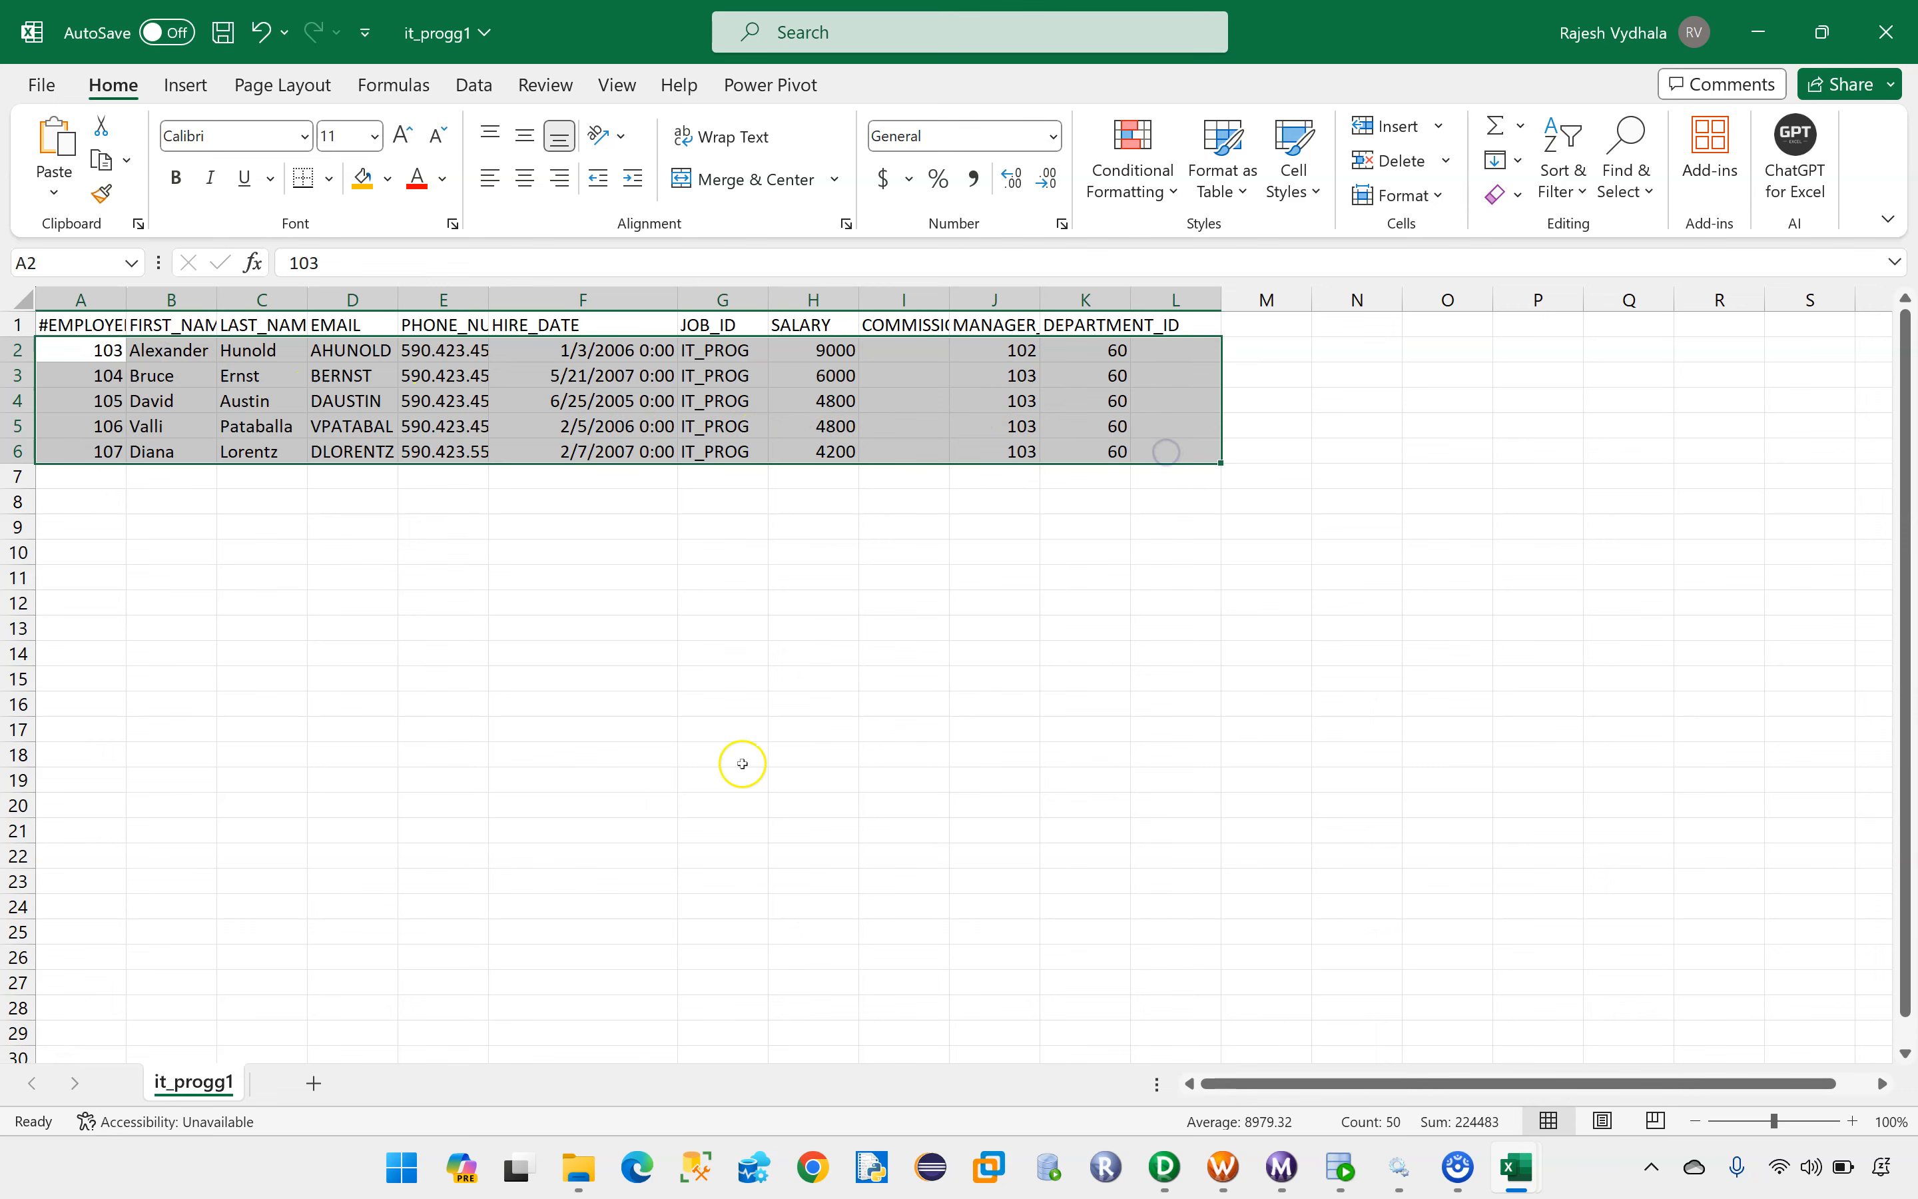
Step: Open pu_clerkk1 from the Target_Files folder and check the JOB_ID values and employee rows
click(571, 1170)
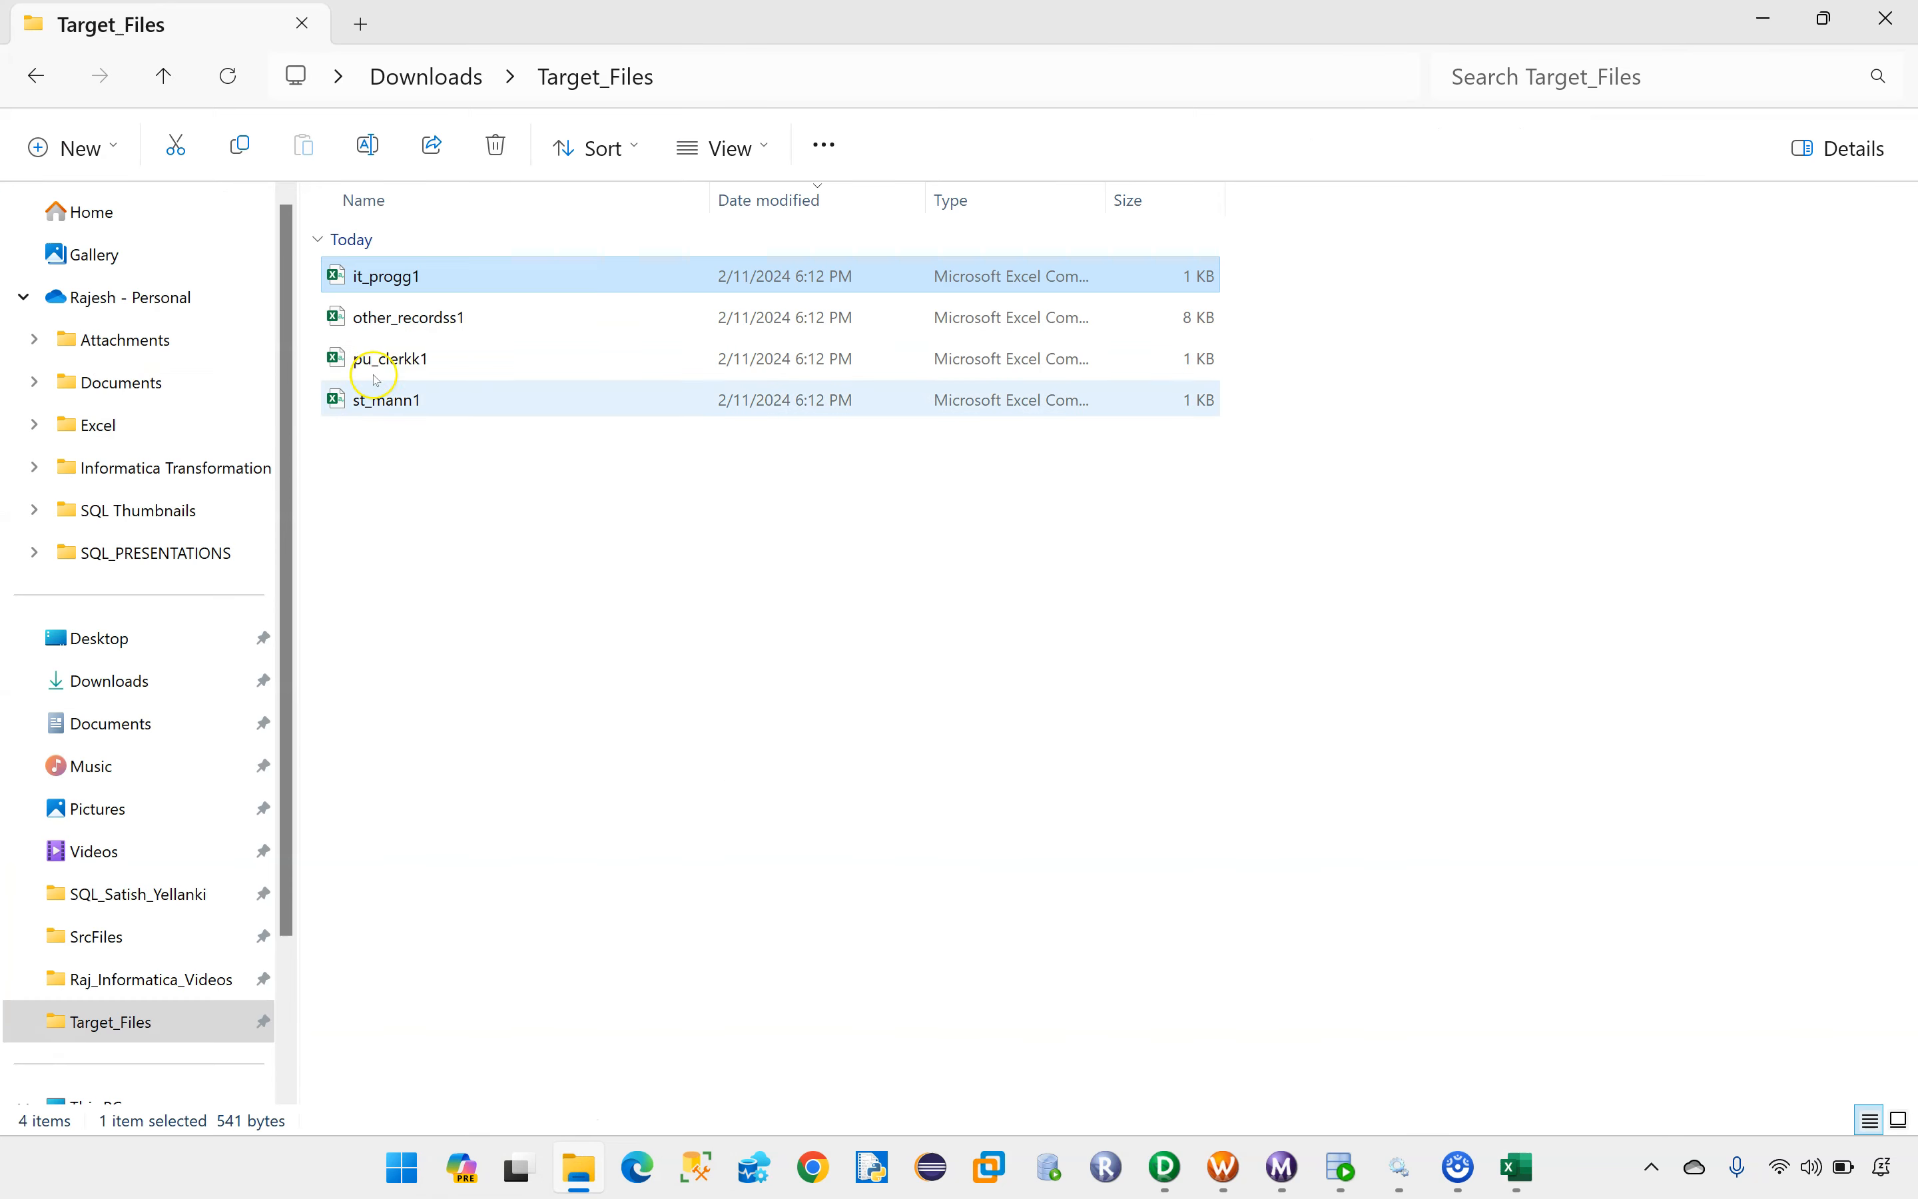
click(391, 361)
key(alt+Tab)
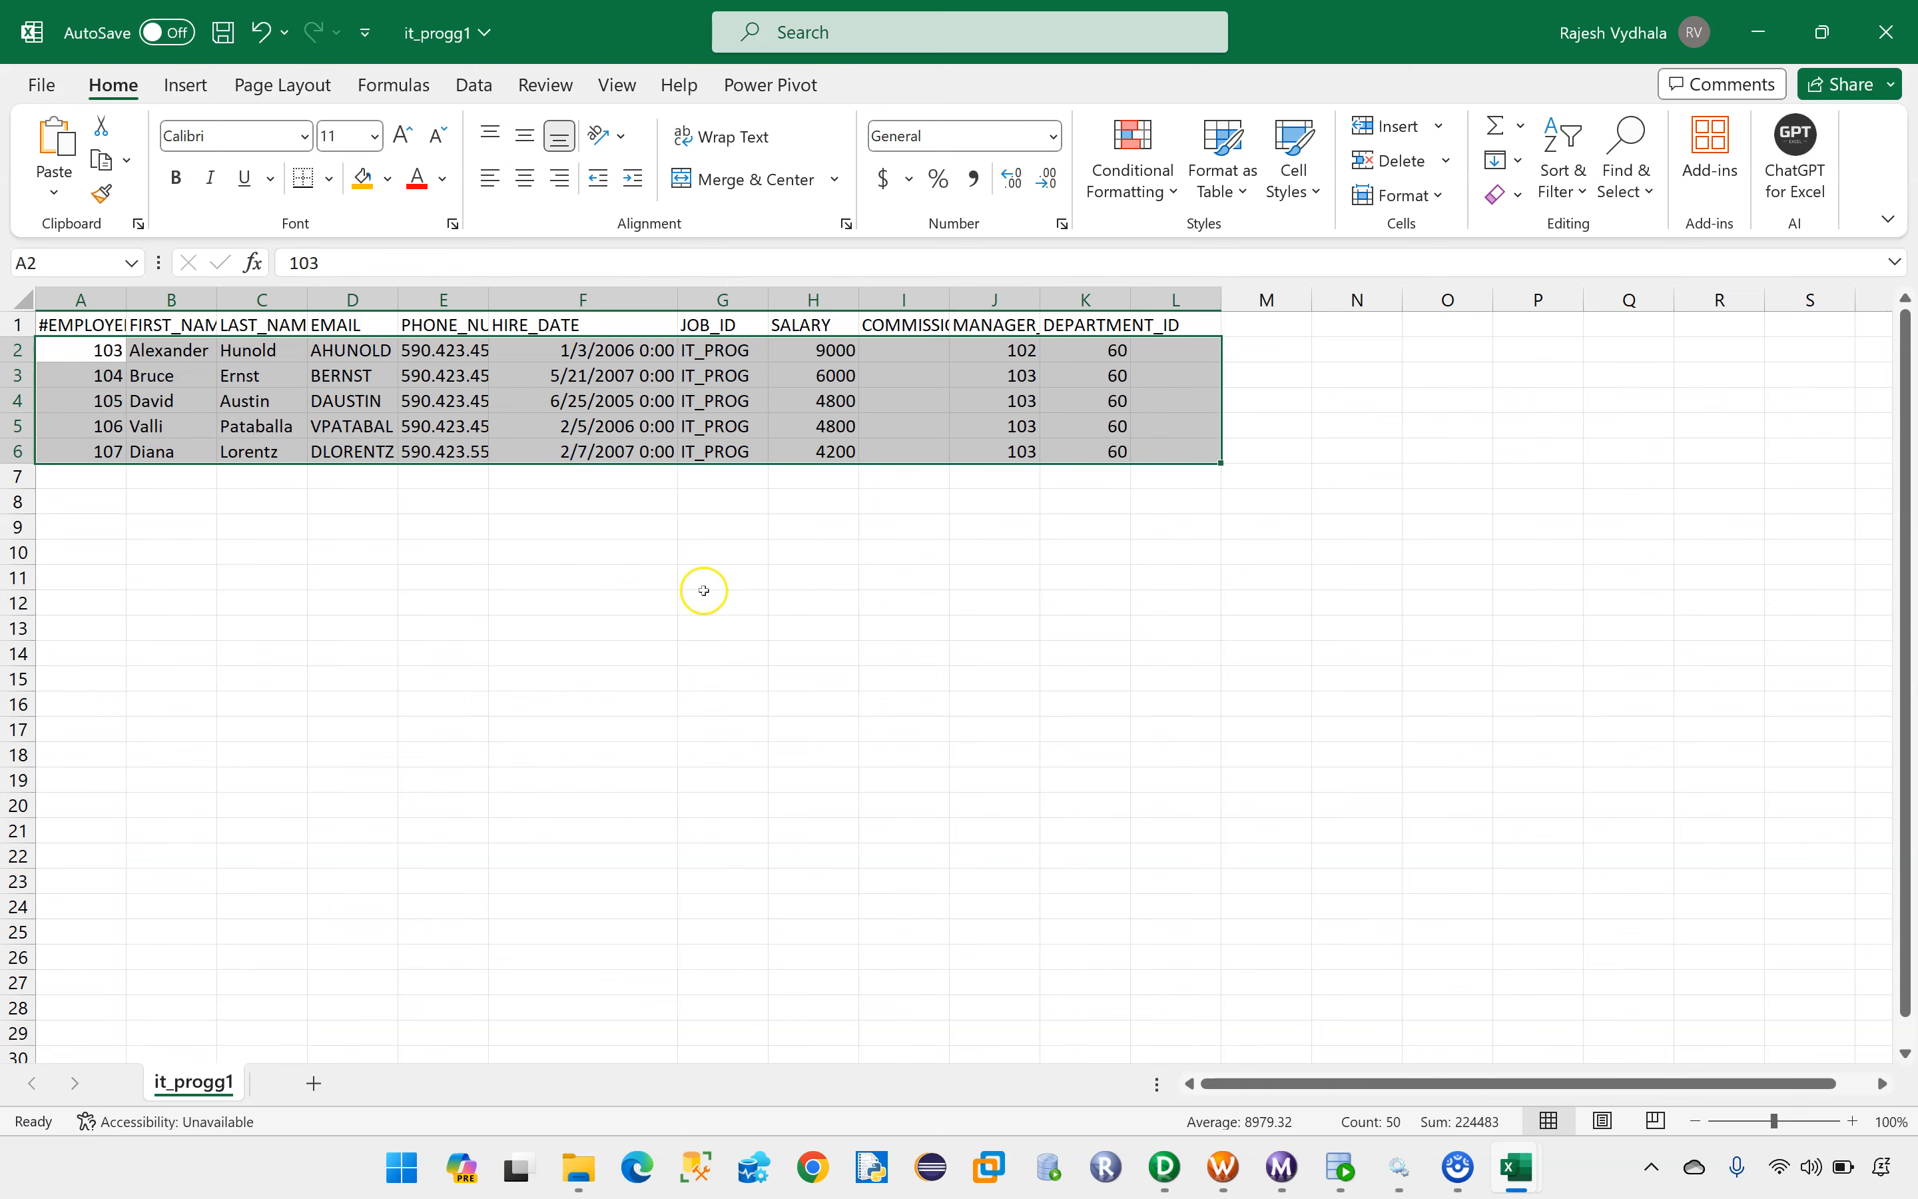
click(763, 633)
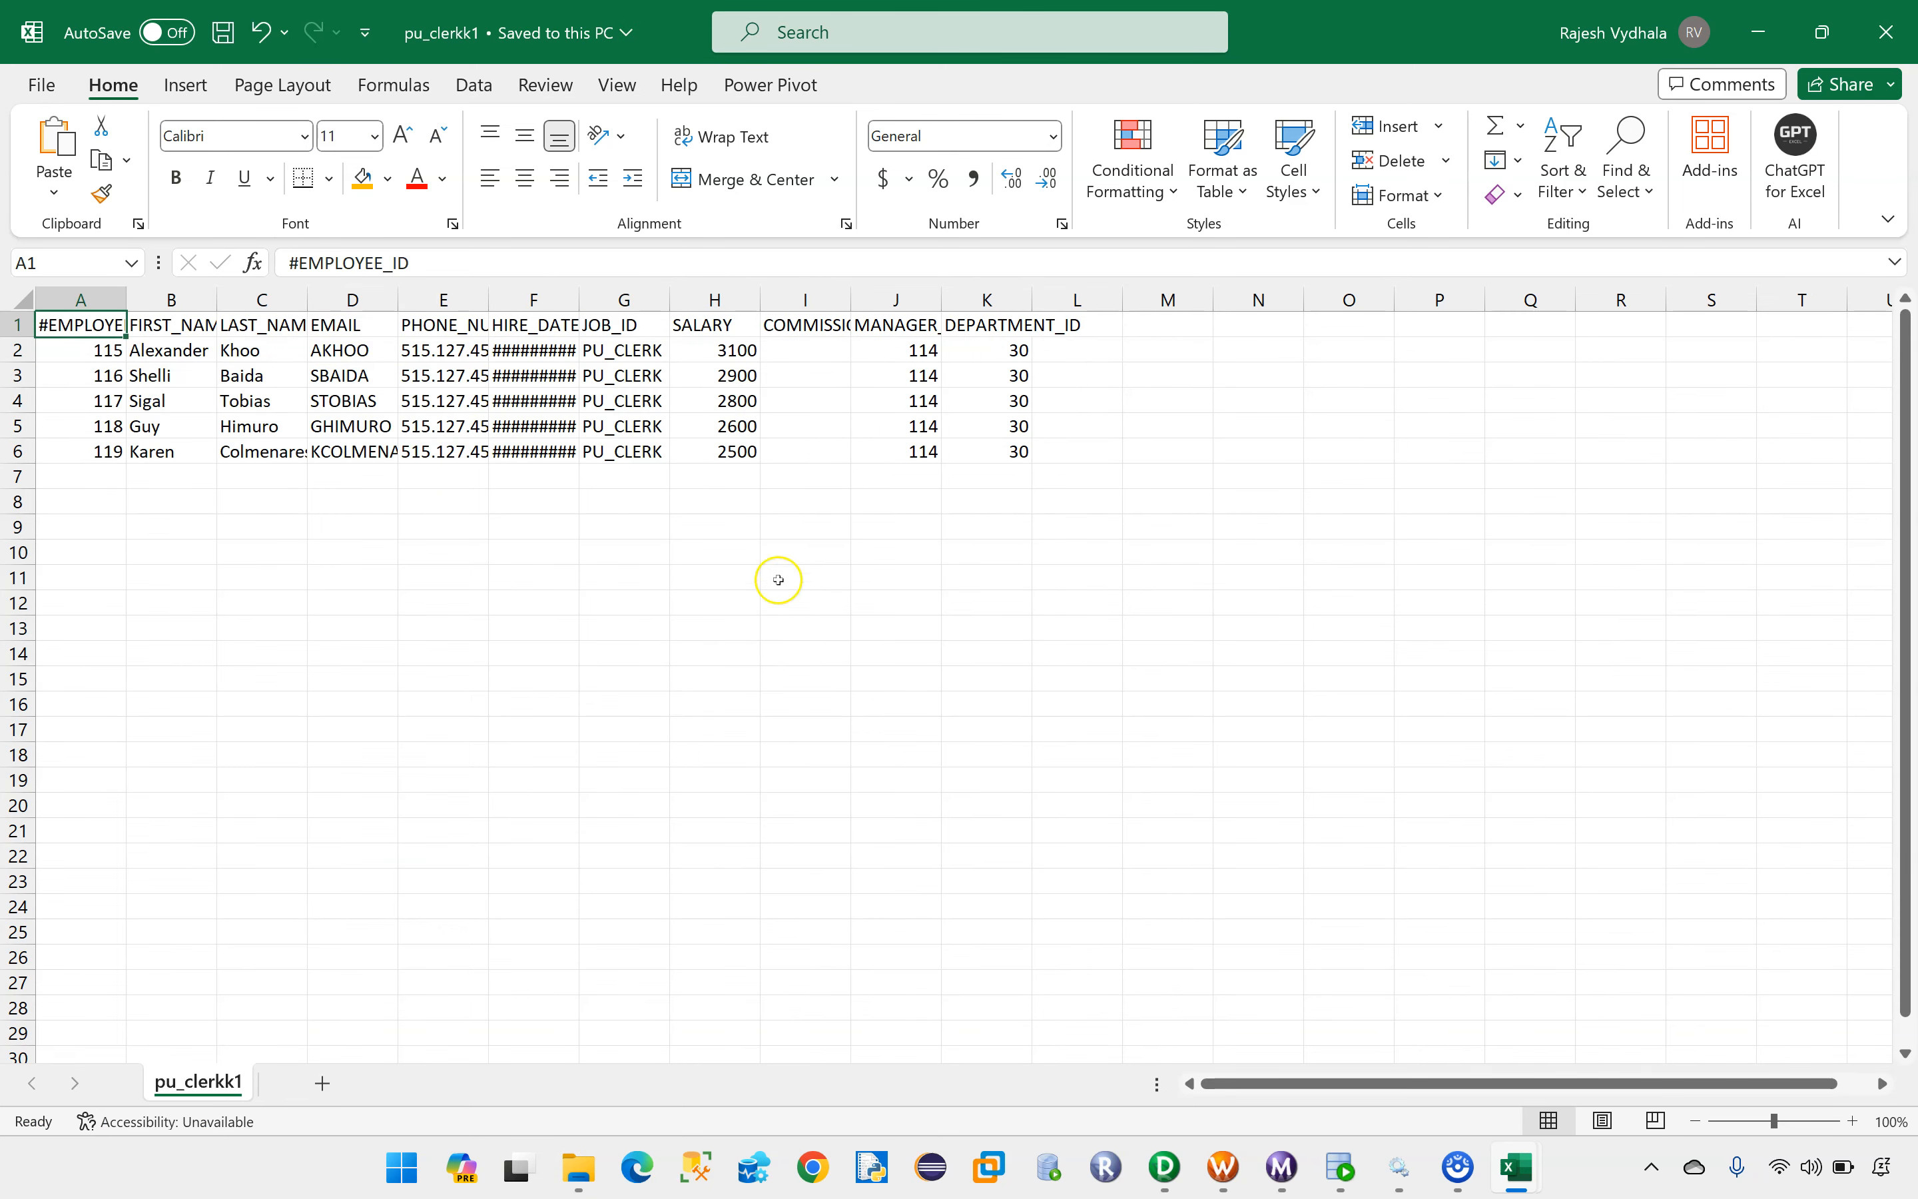
drag(612, 345, 613, 449)
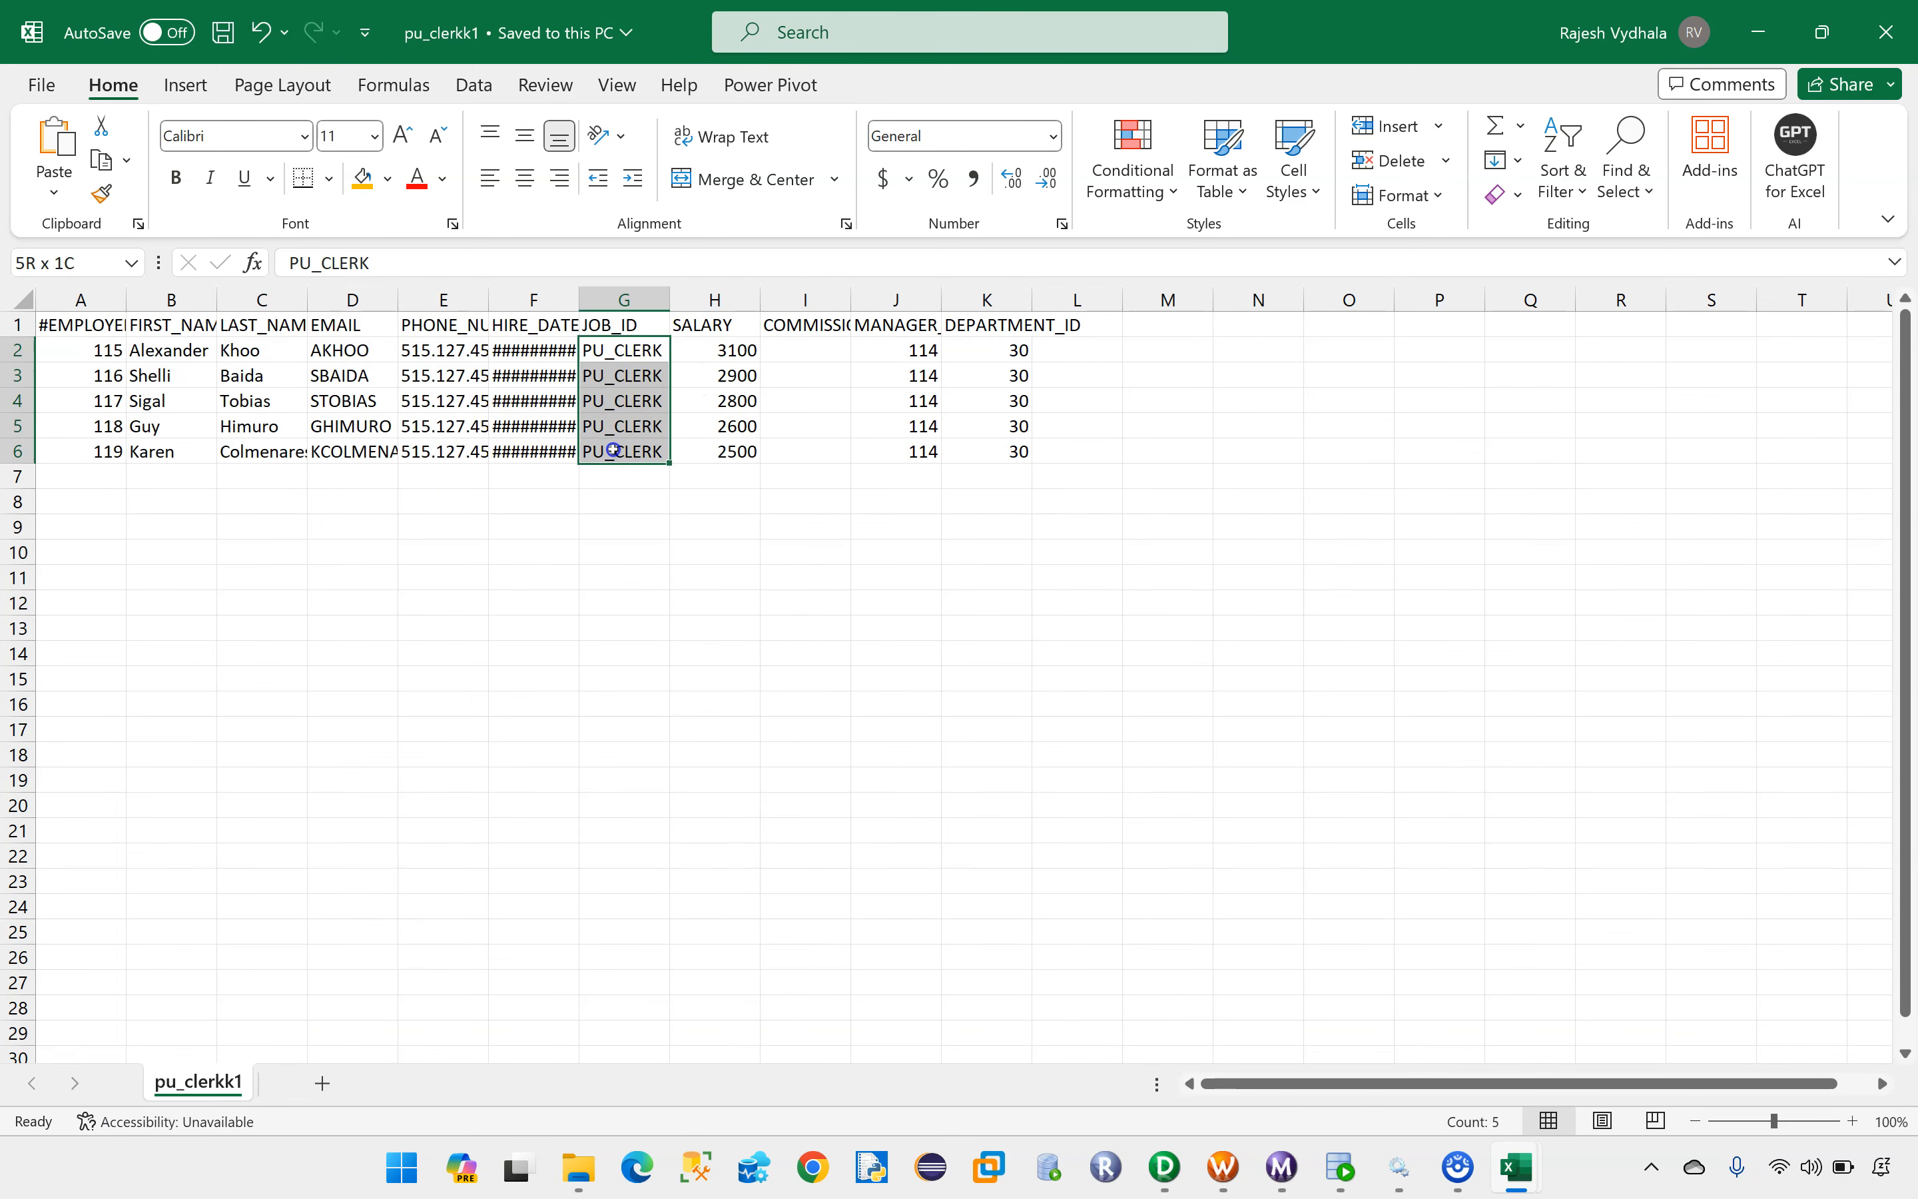
drag(95, 349, 1021, 473)
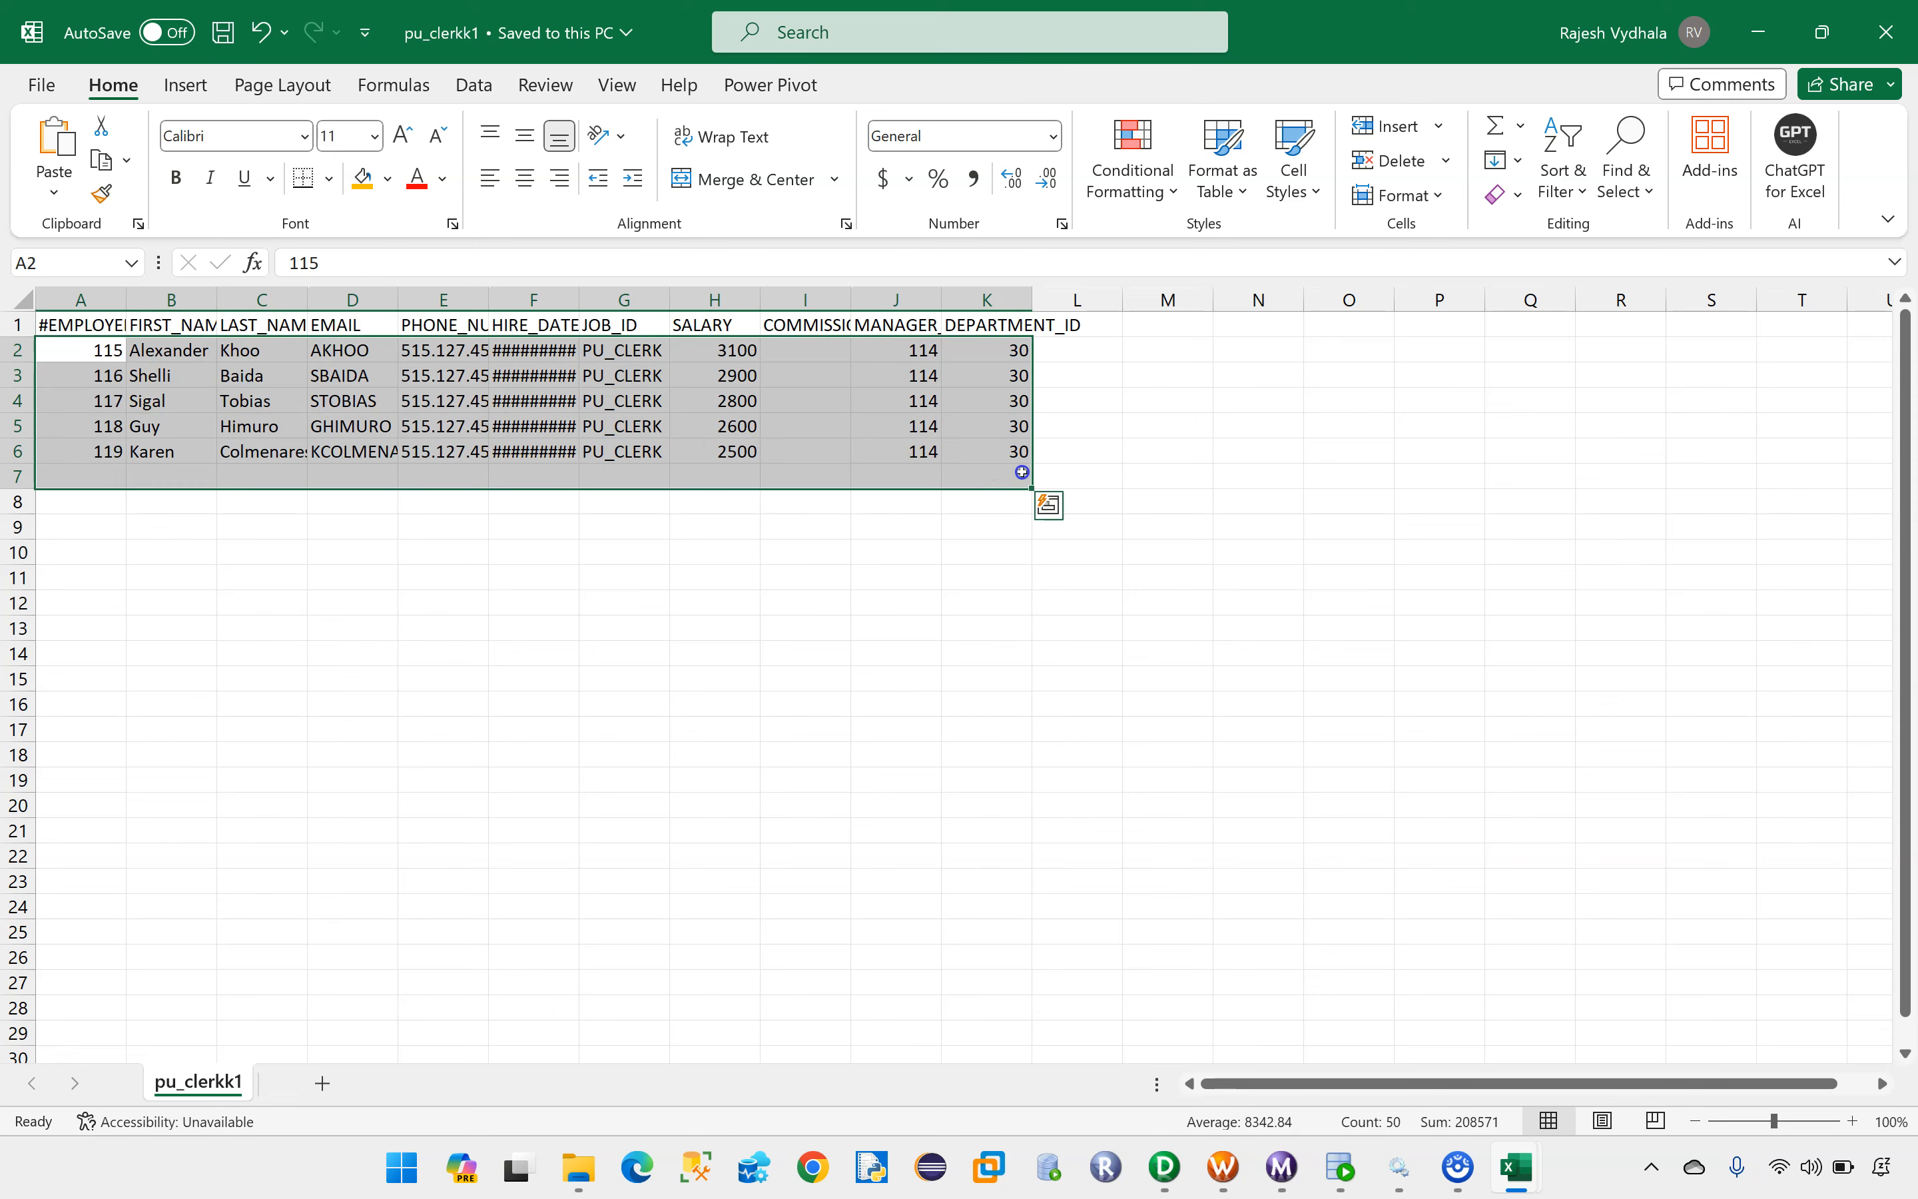
Step: Open st_mann1 from the Target_Files folder and check its JOB_ID column and loaded records
mouse_move(579, 1164)
click(585, 973)
click(398, 404)
click(825, 649)
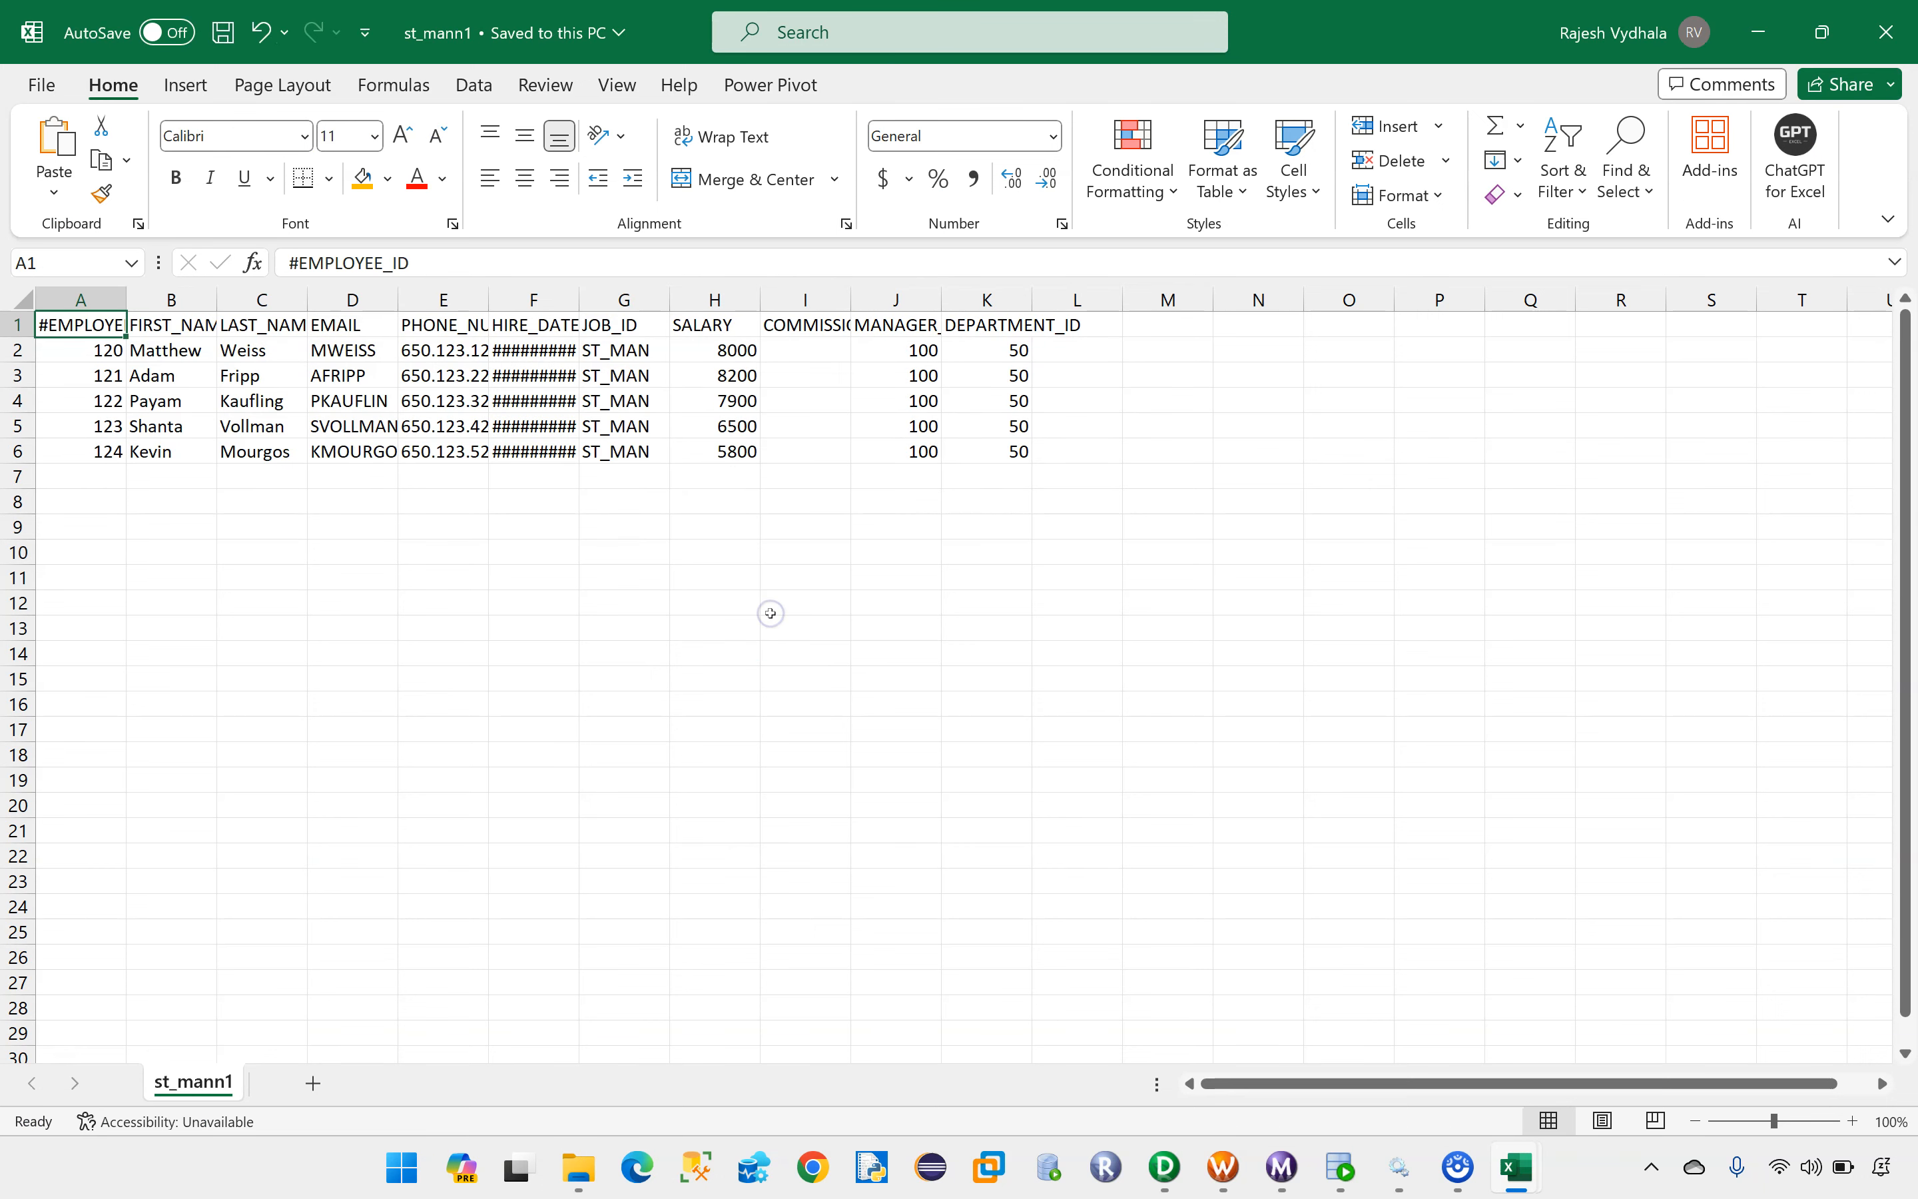
drag(614, 350, 608, 466)
drag(76, 356, 1101, 491)
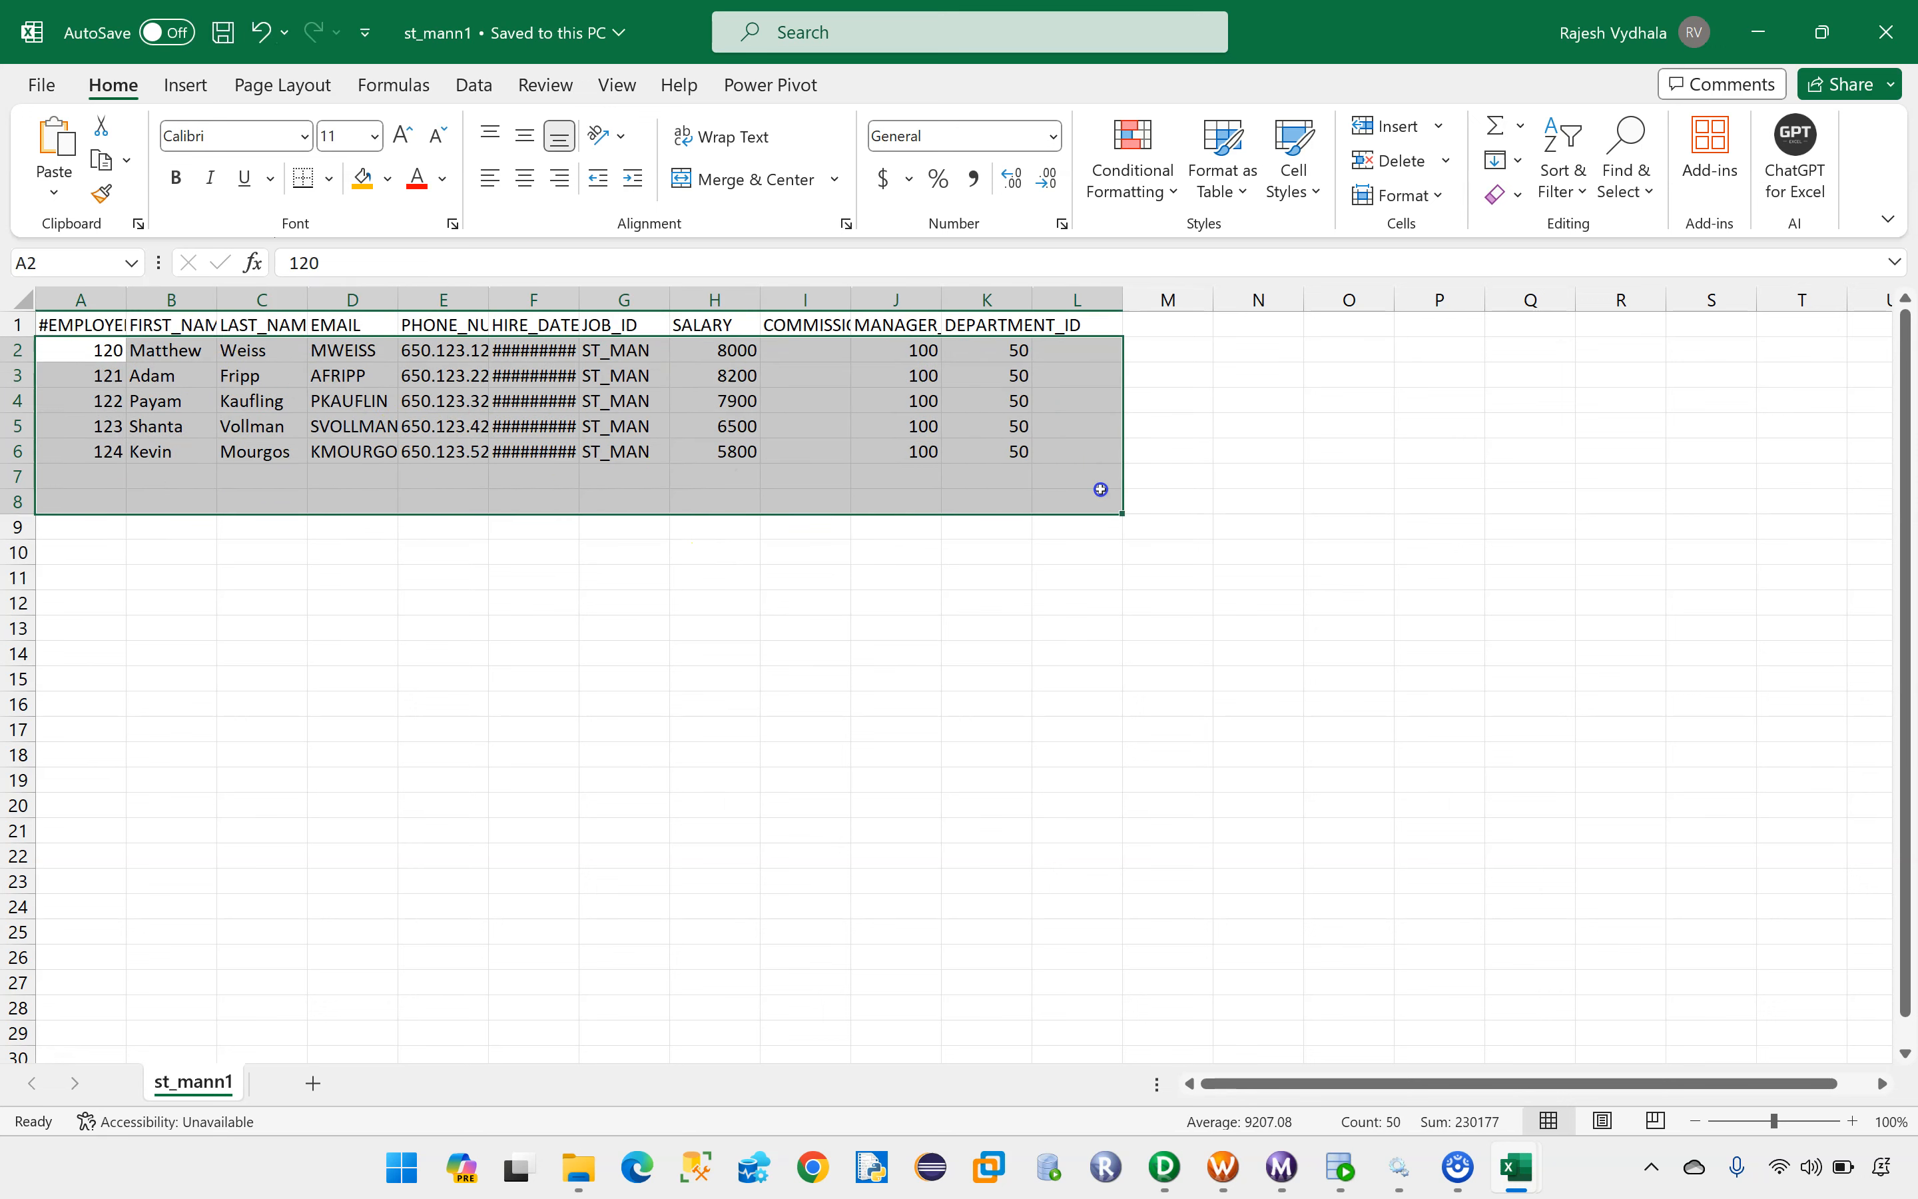
Step: Open other_recordss1 from Target_Files, widen the HIRE_DATE and JOB_ID columns, and review the remaining job IDs
key(alt+Tab)
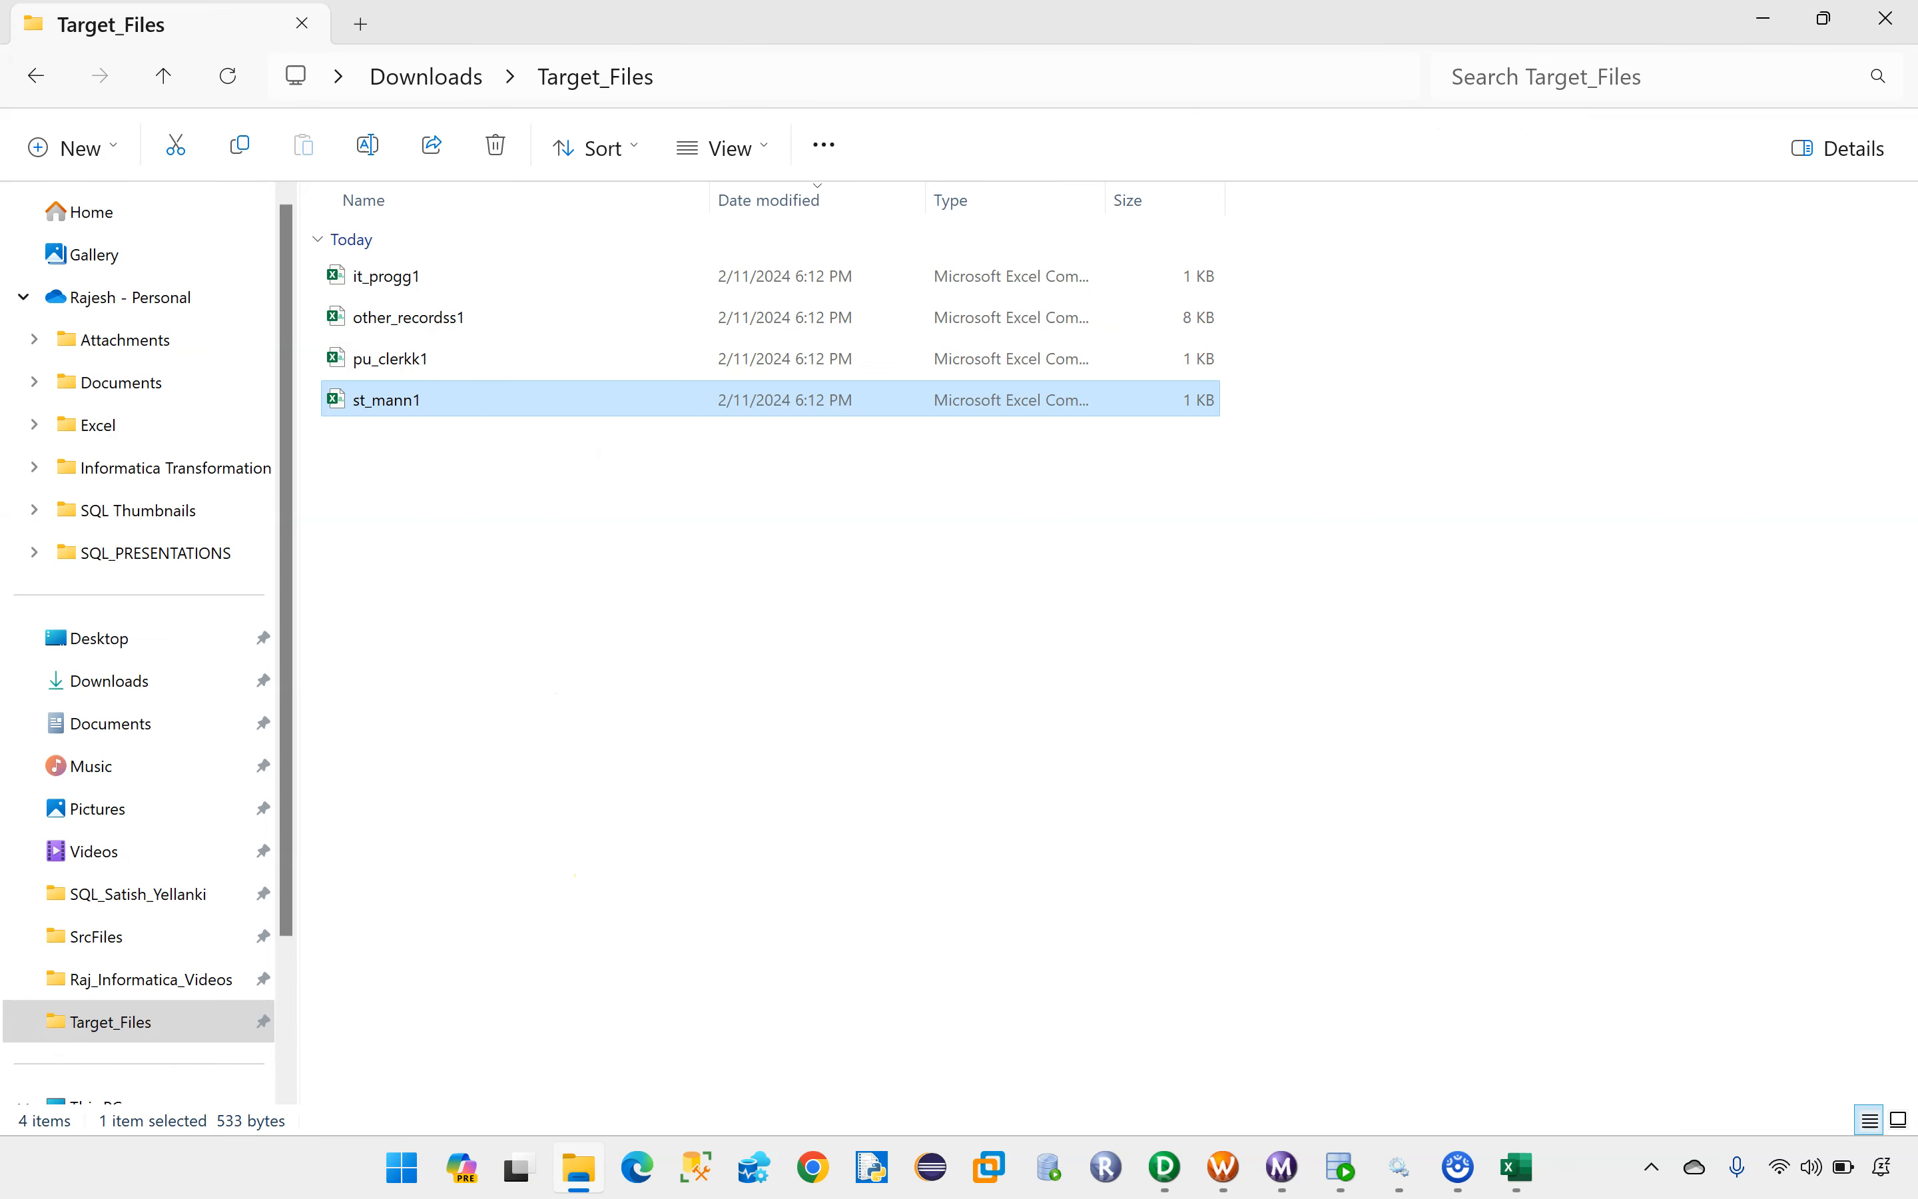
click(409, 320)
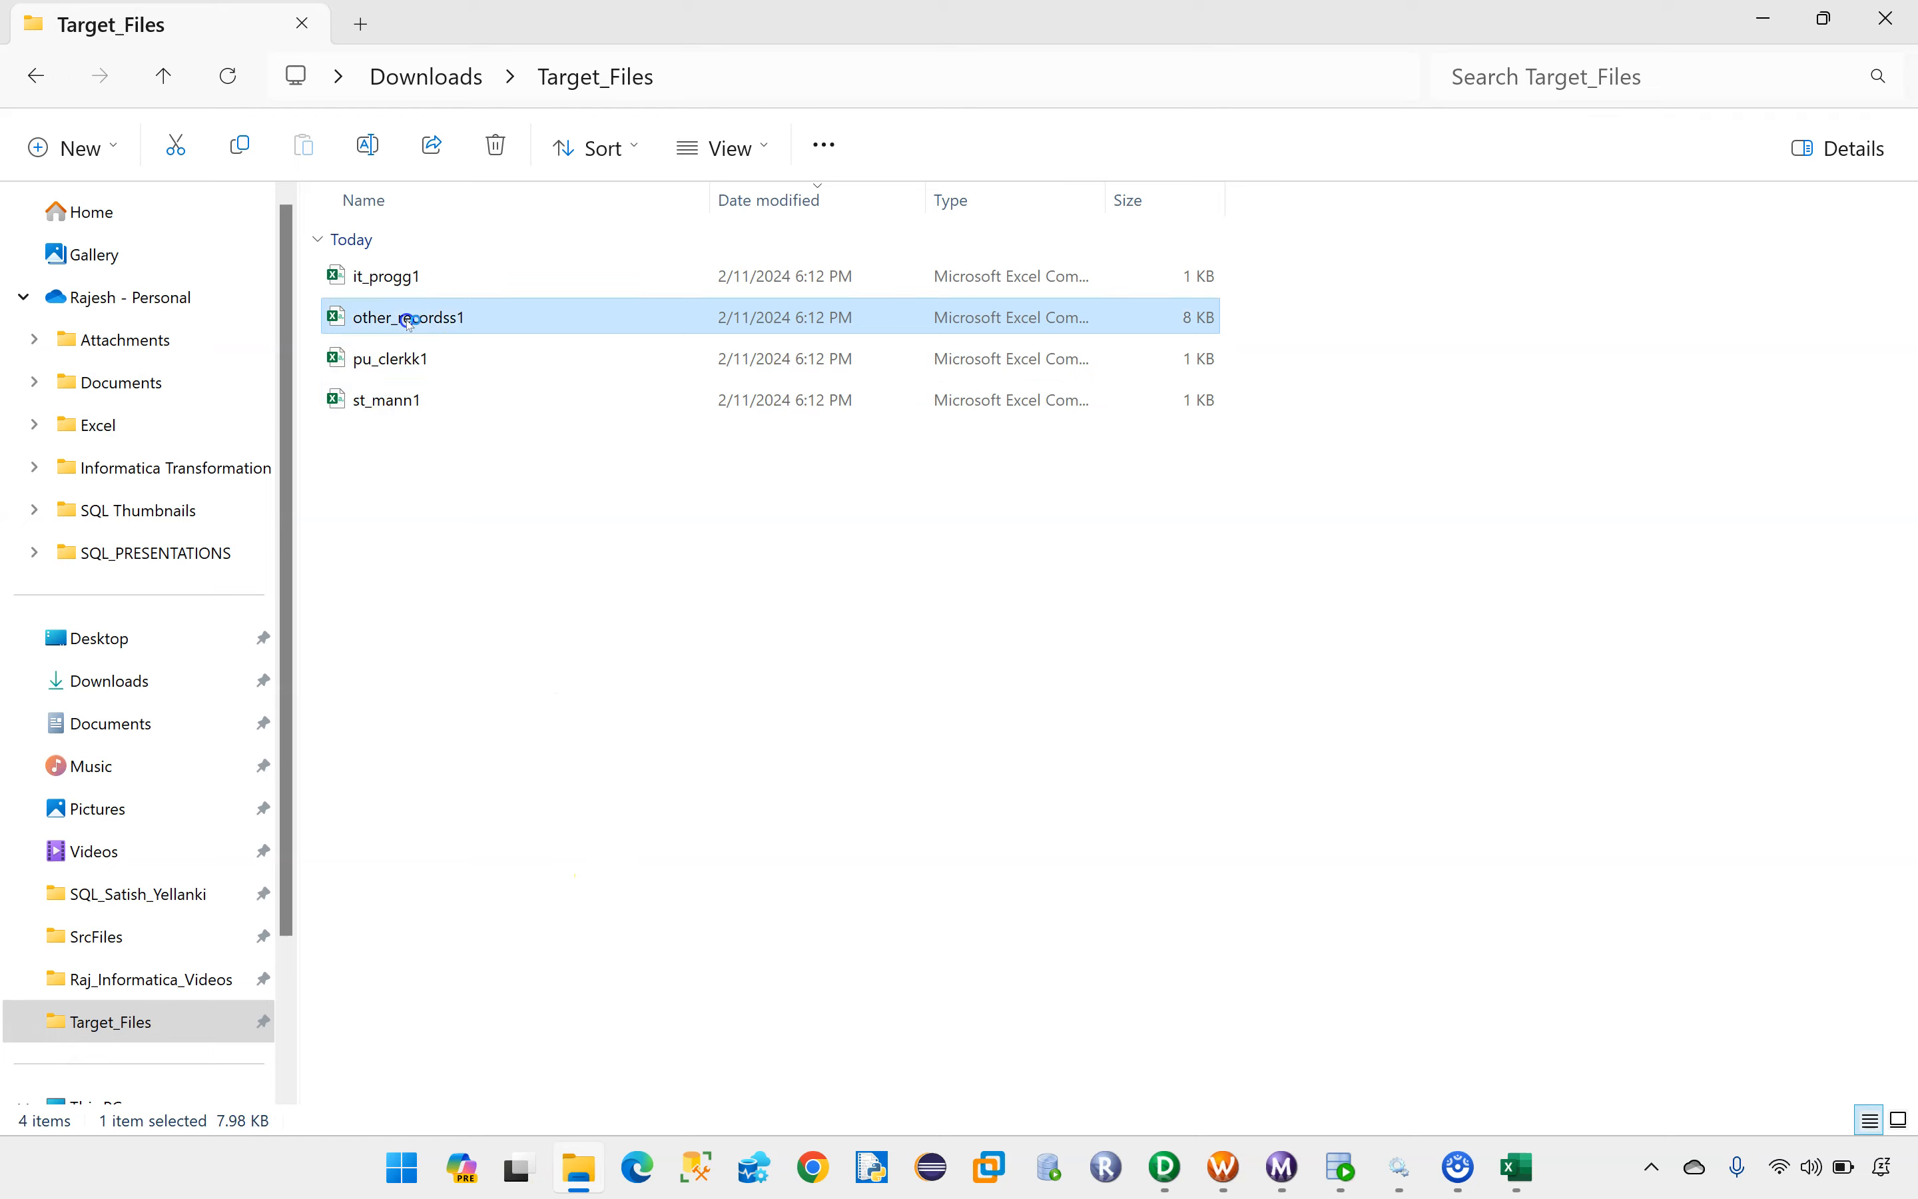
click(466, 705)
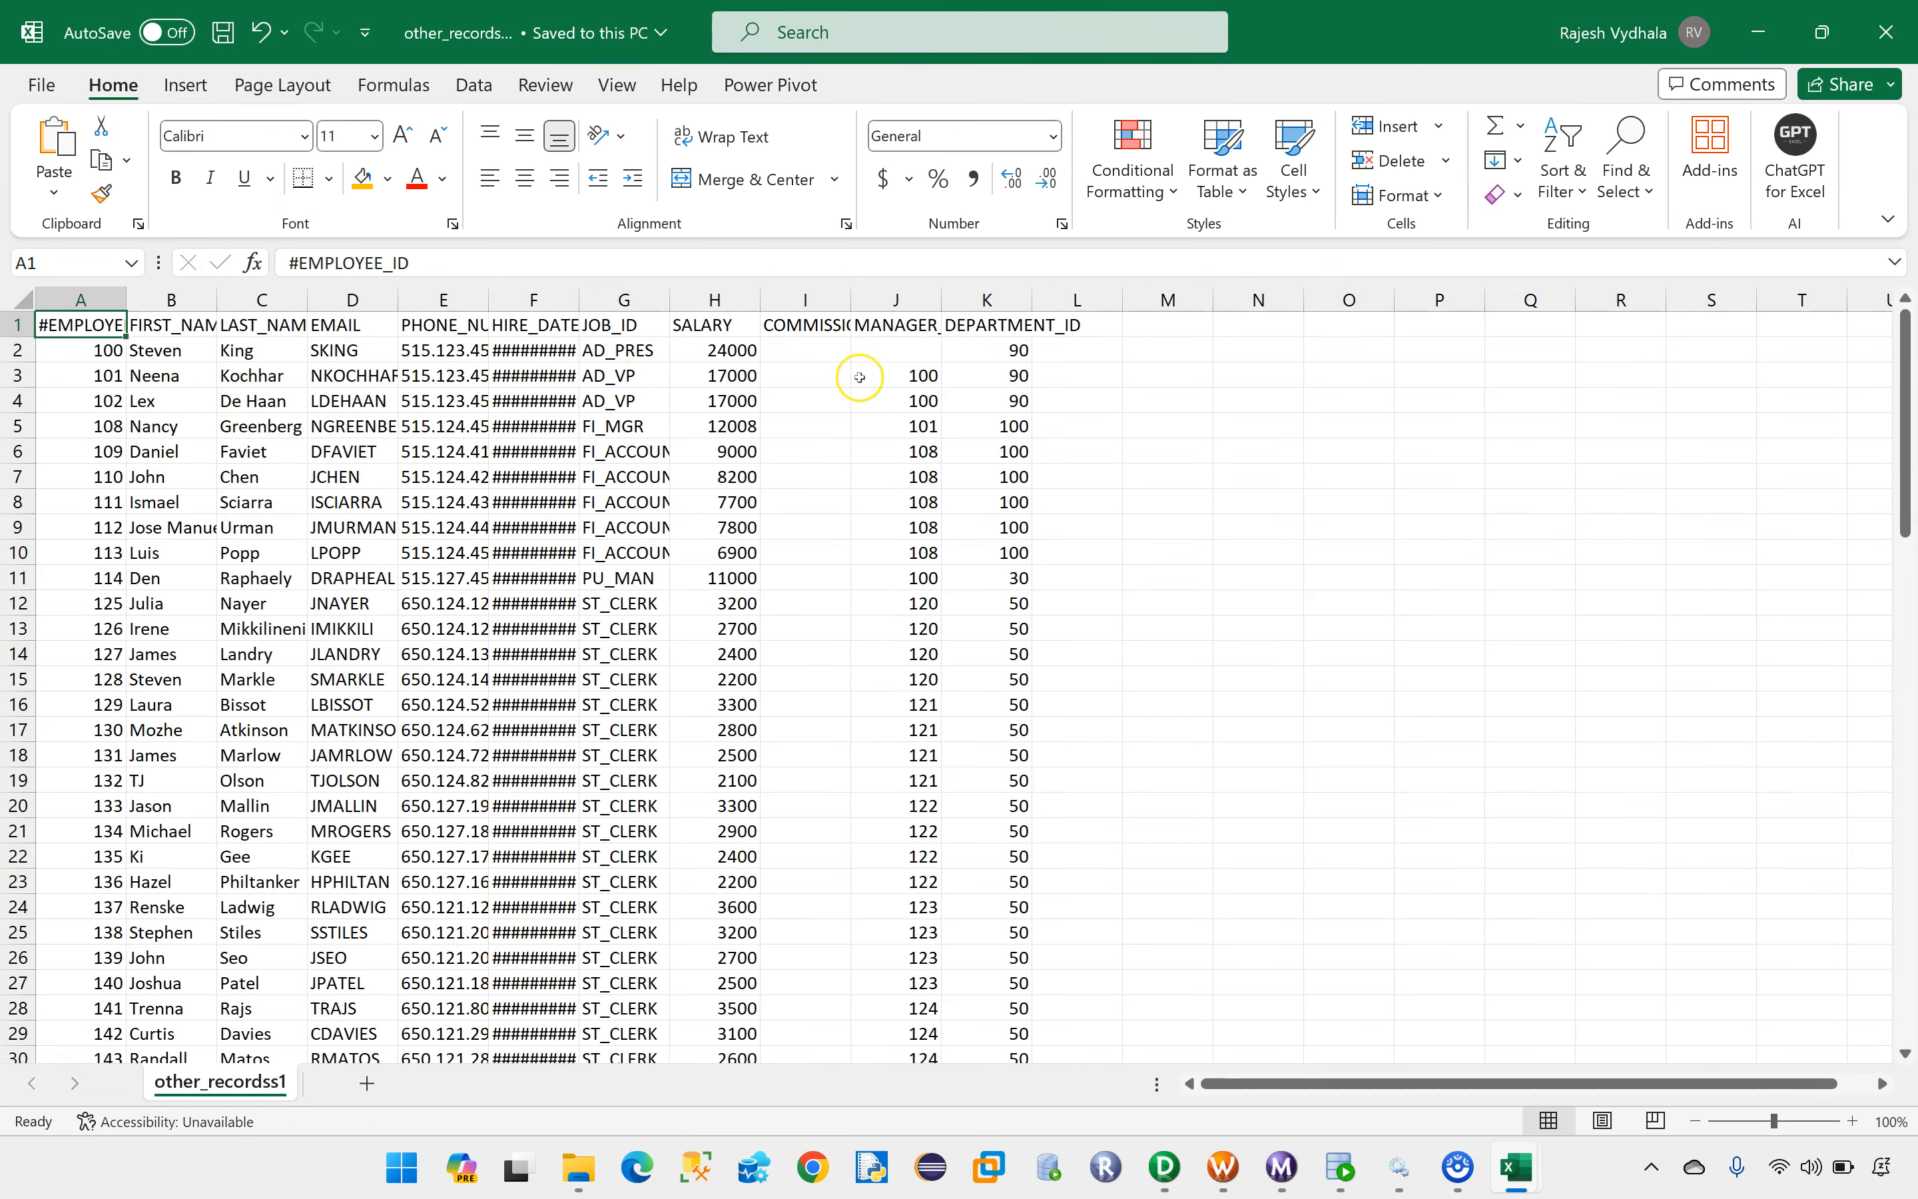
drag(579, 300, 923, 300)
scroll(818, 553, down, 20)
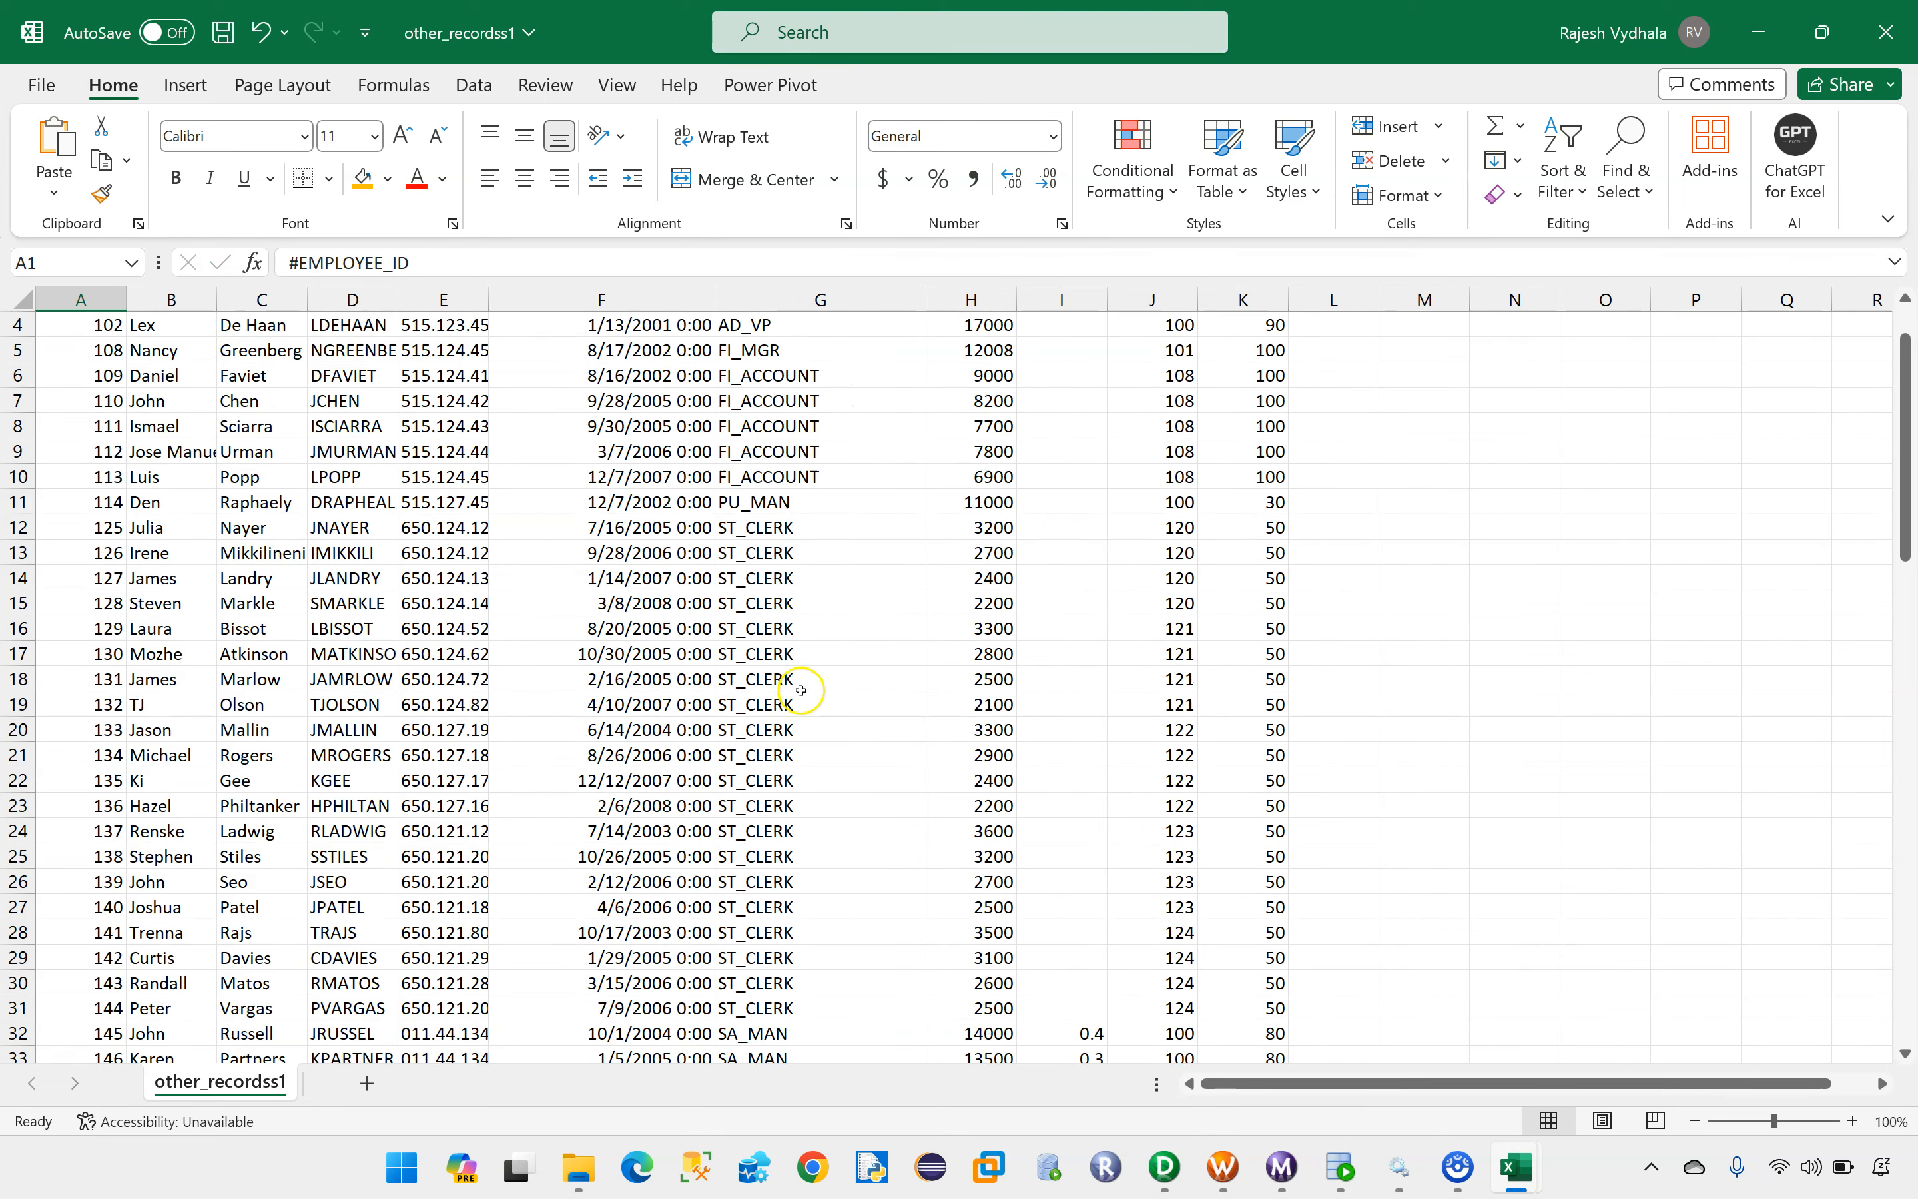
scroll(804, 741, down, 6)
scroll(804, 745, up, 18)
scroll(803, 748, up, 8)
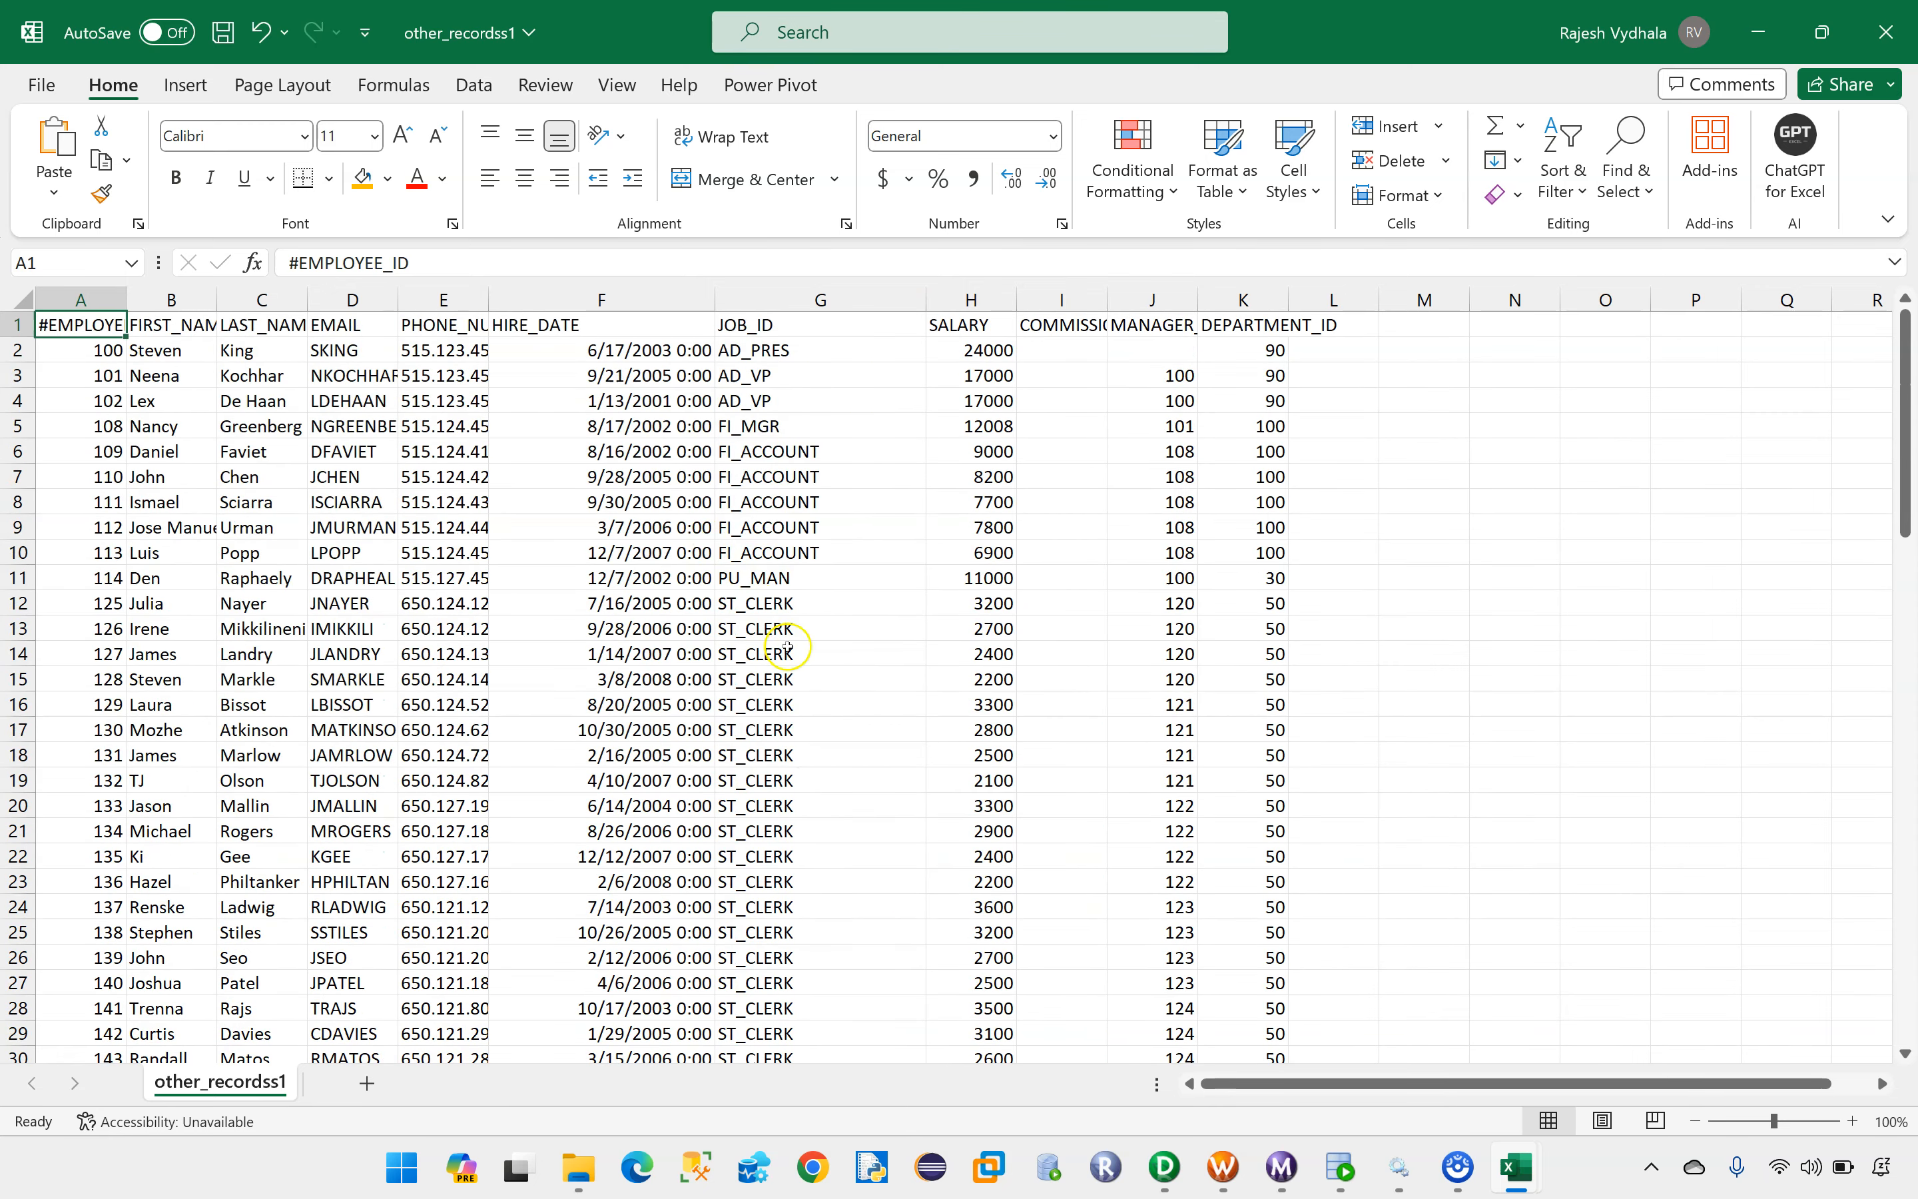
Step: Switch to the Book1 workbook and review the target files planned on the Use_cases sheet
mouse_move(1522, 1171)
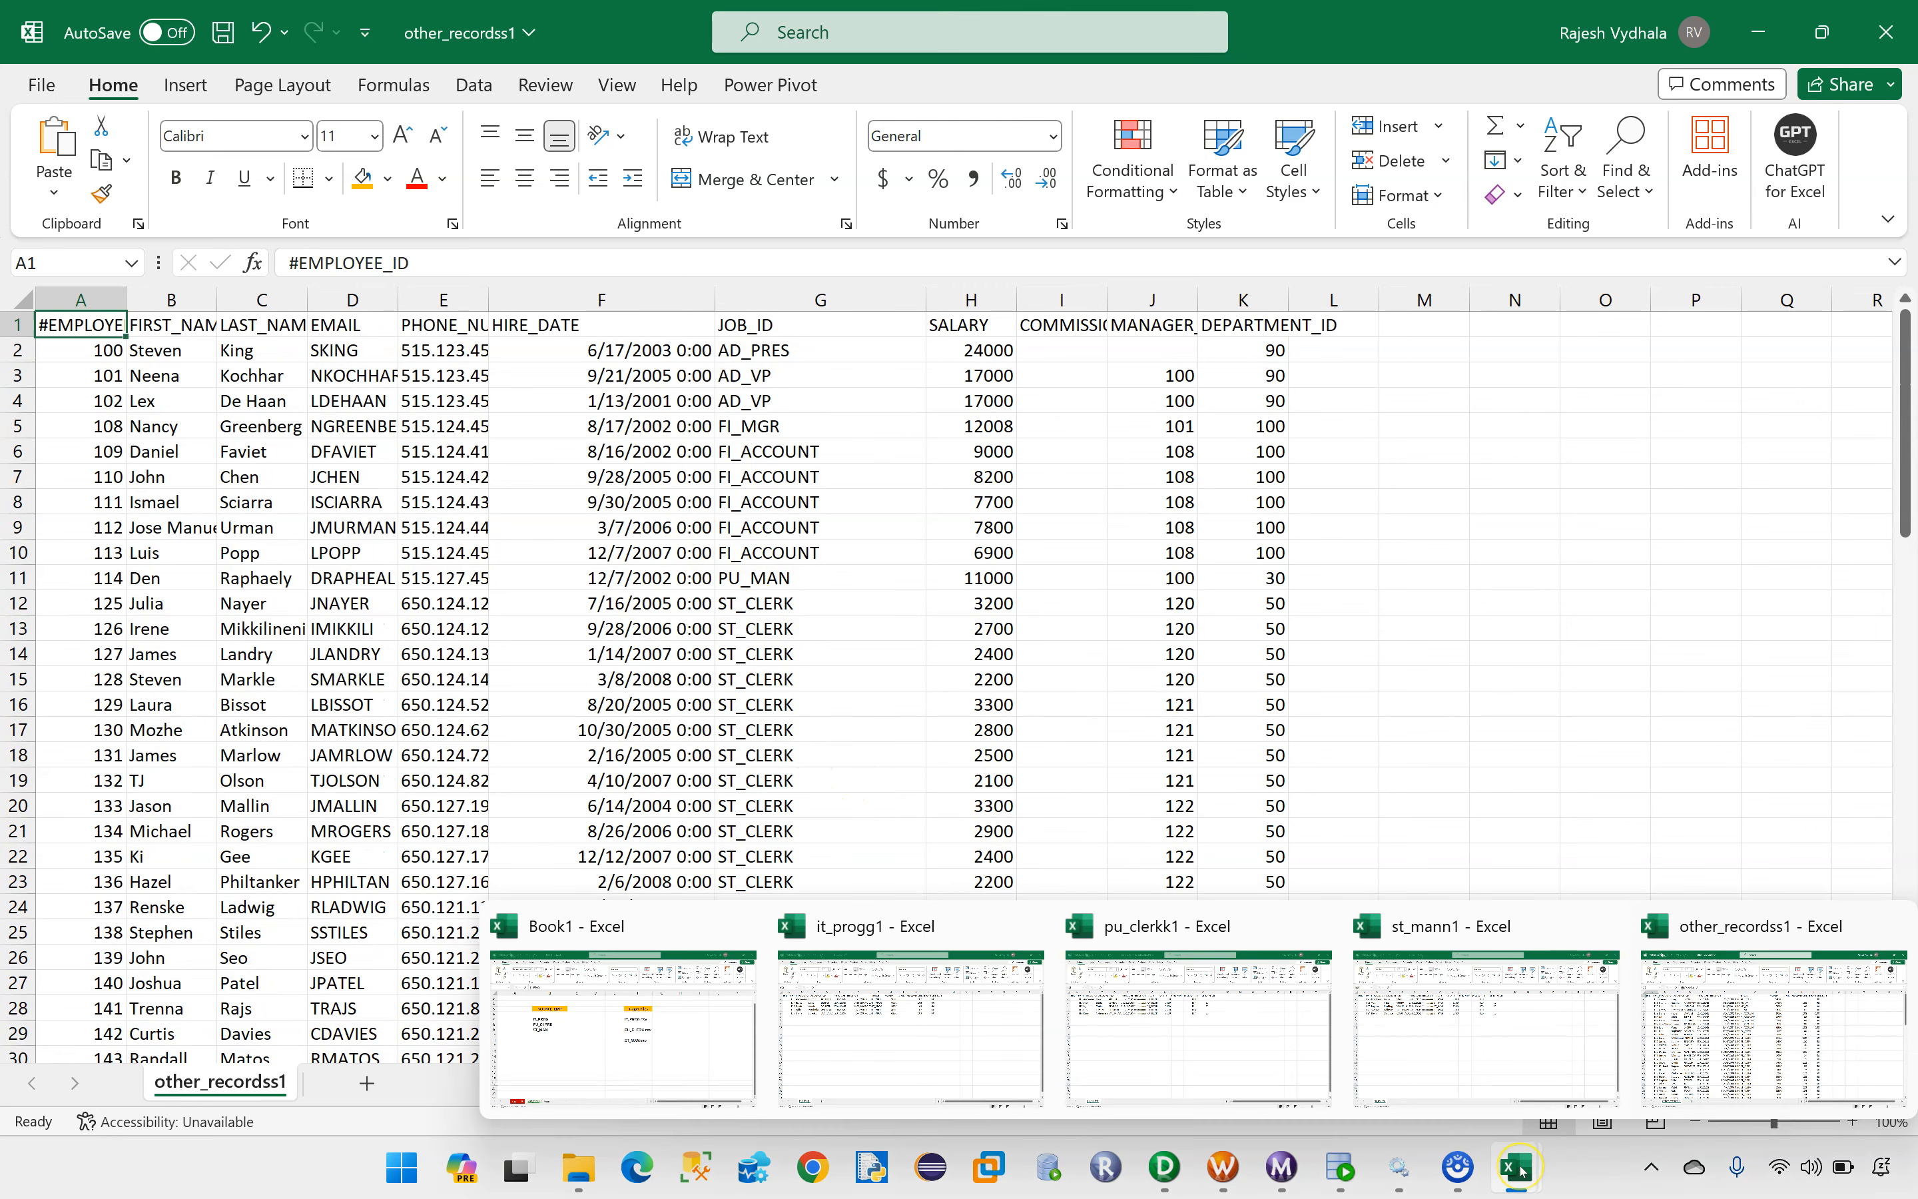
click(642, 1023)
drag(1022, 492, 1110, 649)
click(1018, 569)
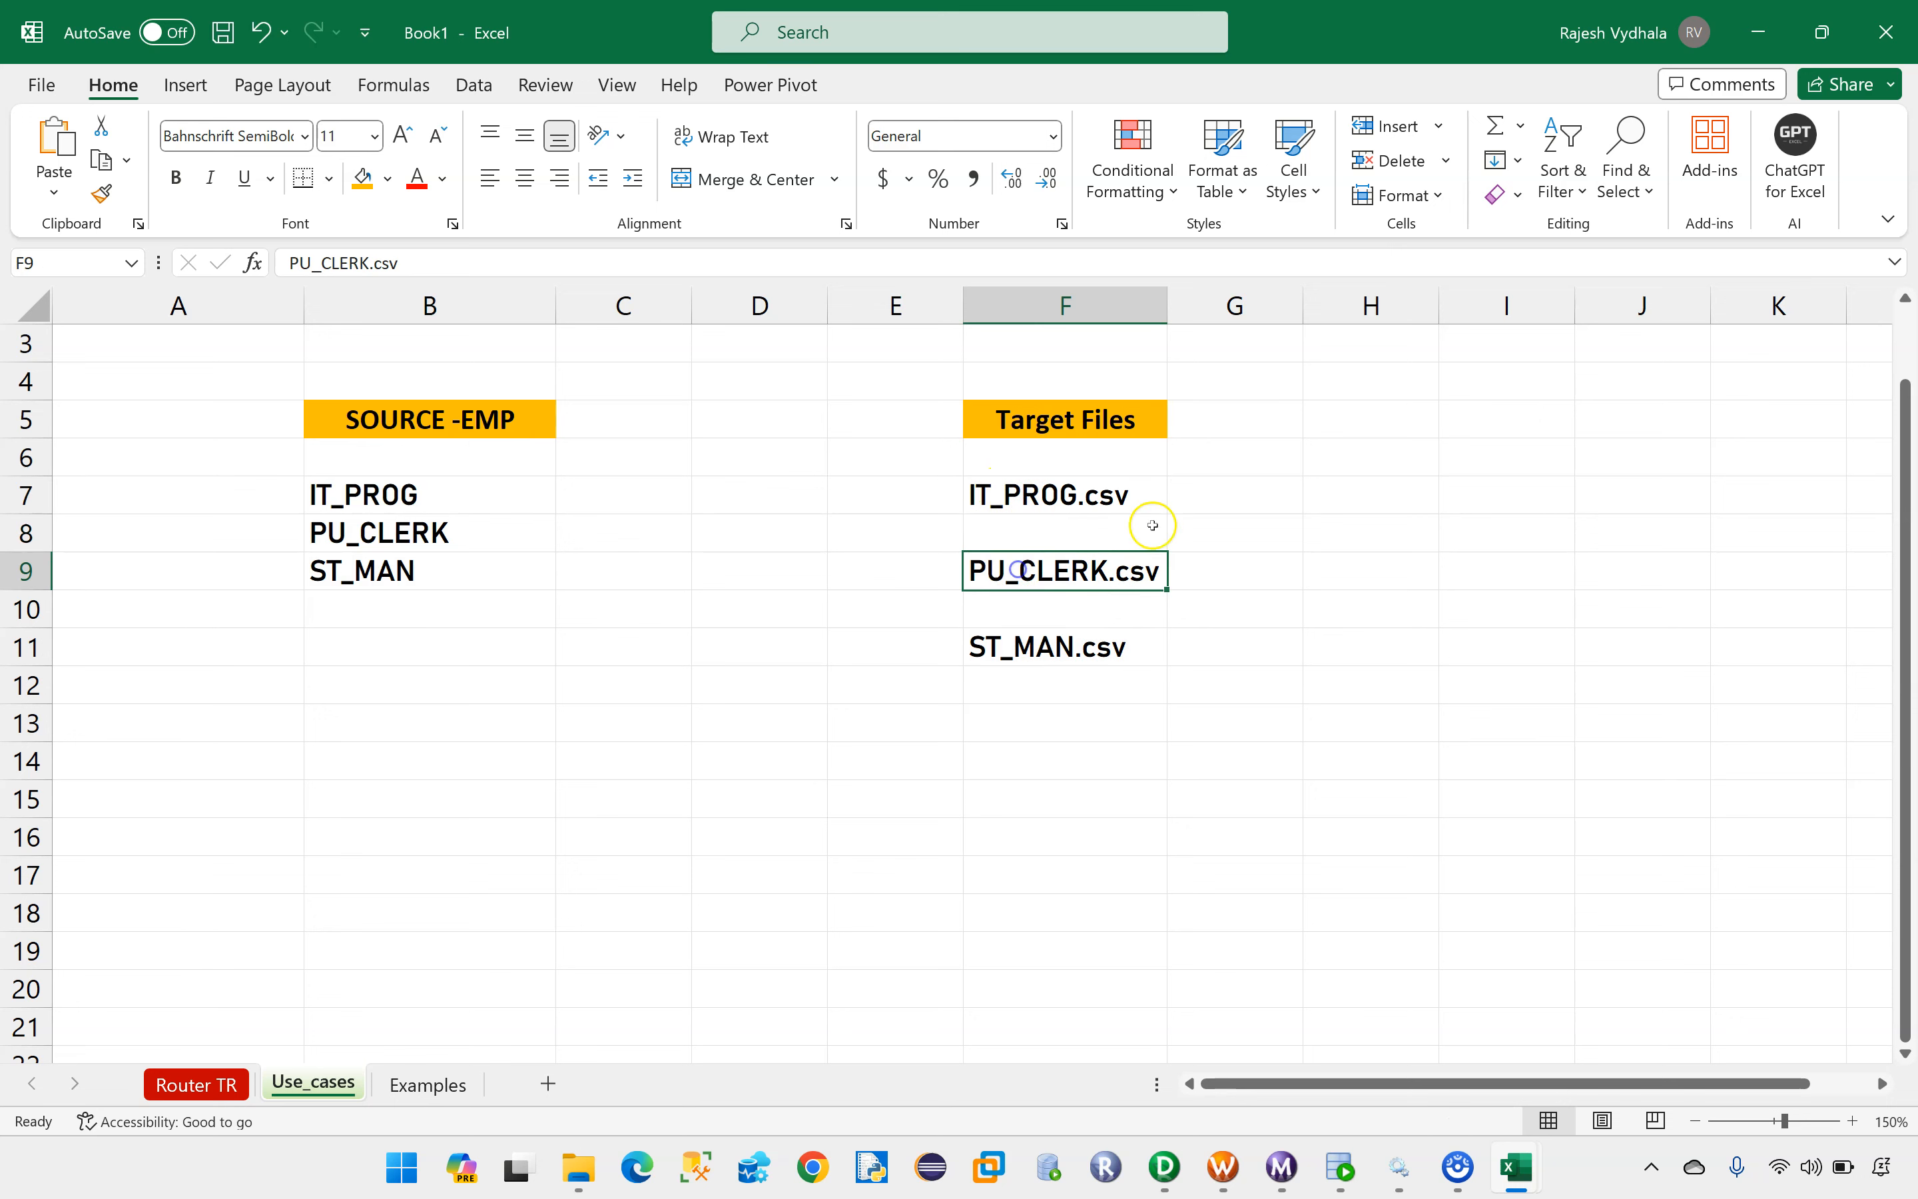
drag(1350, 492, 1397, 678)
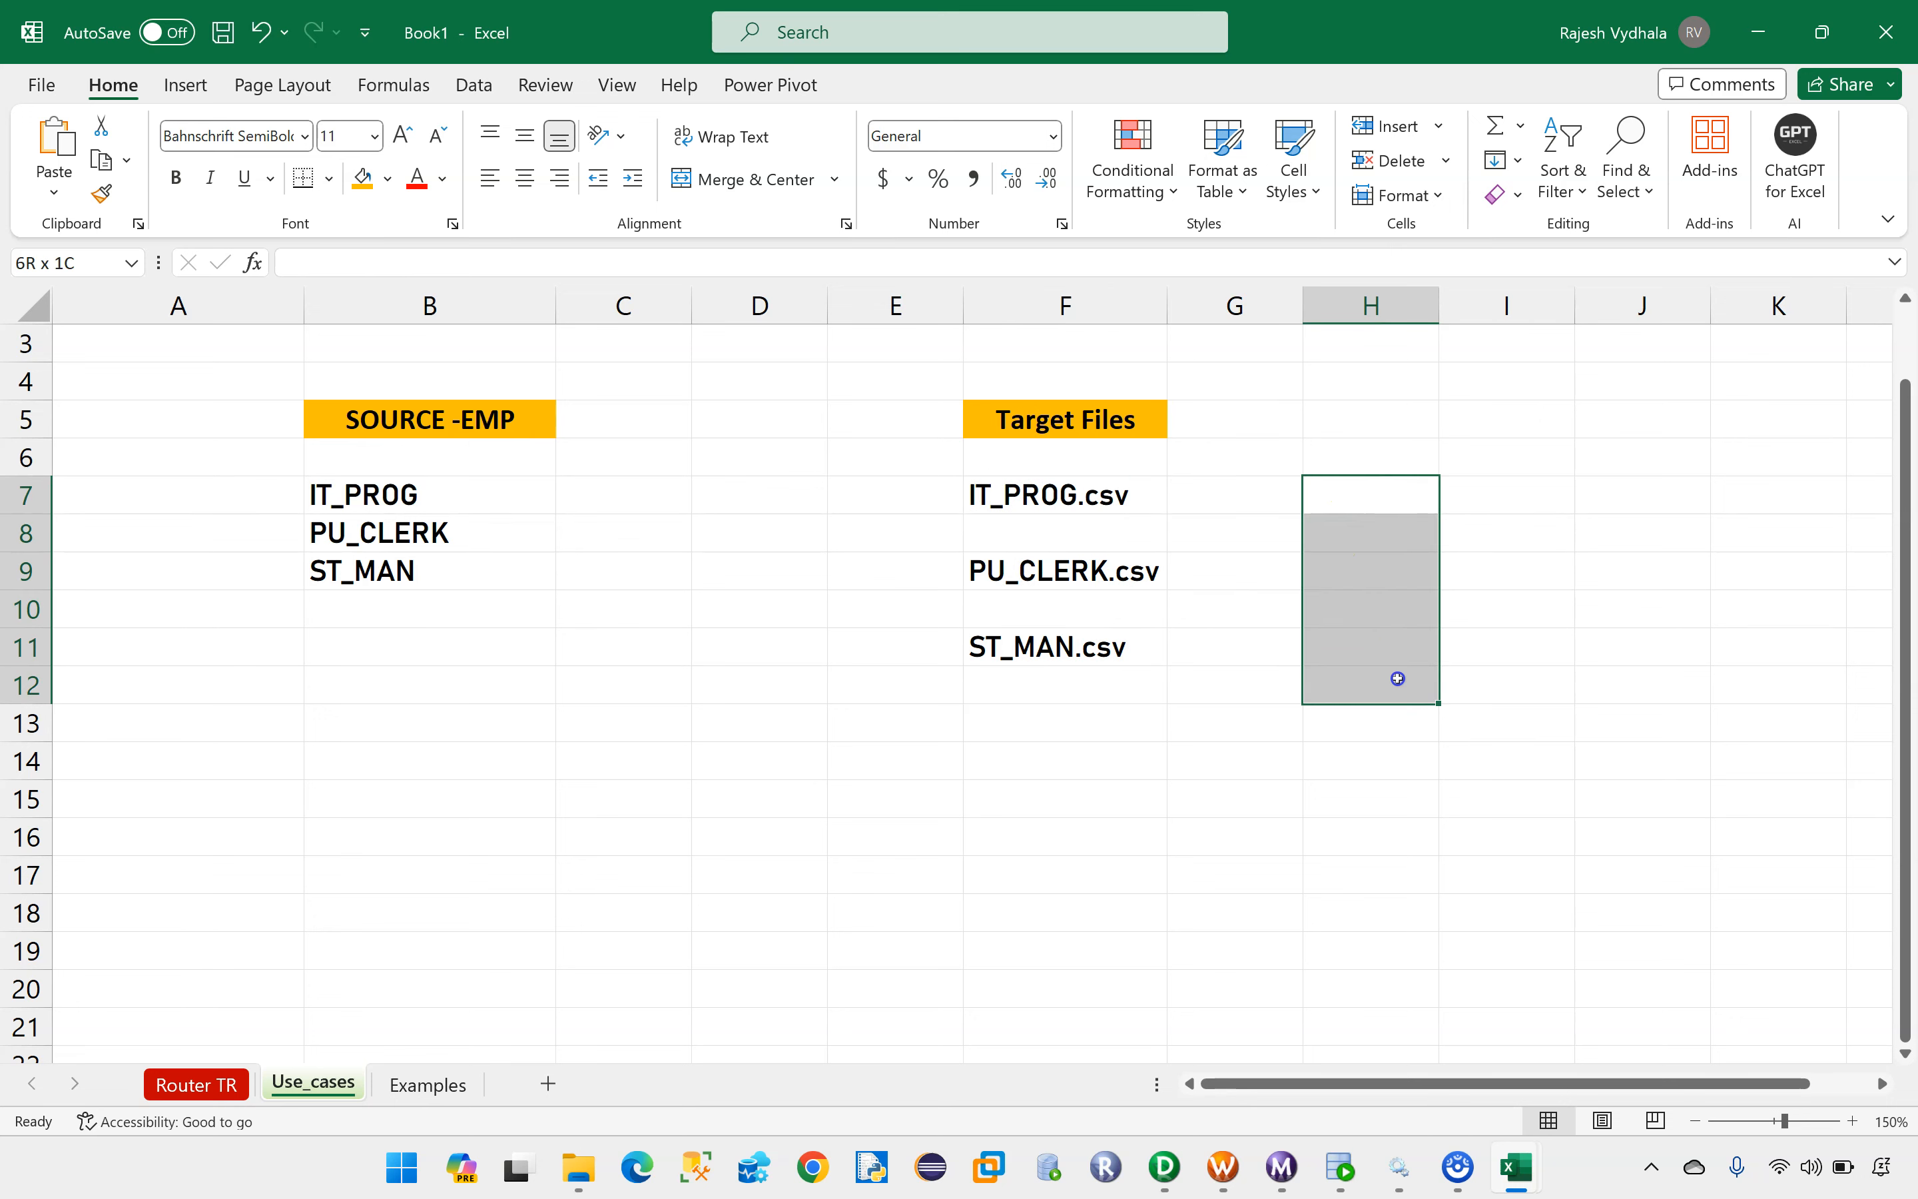
click(1344, 457)
drag(1339, 479, 1352, 662)
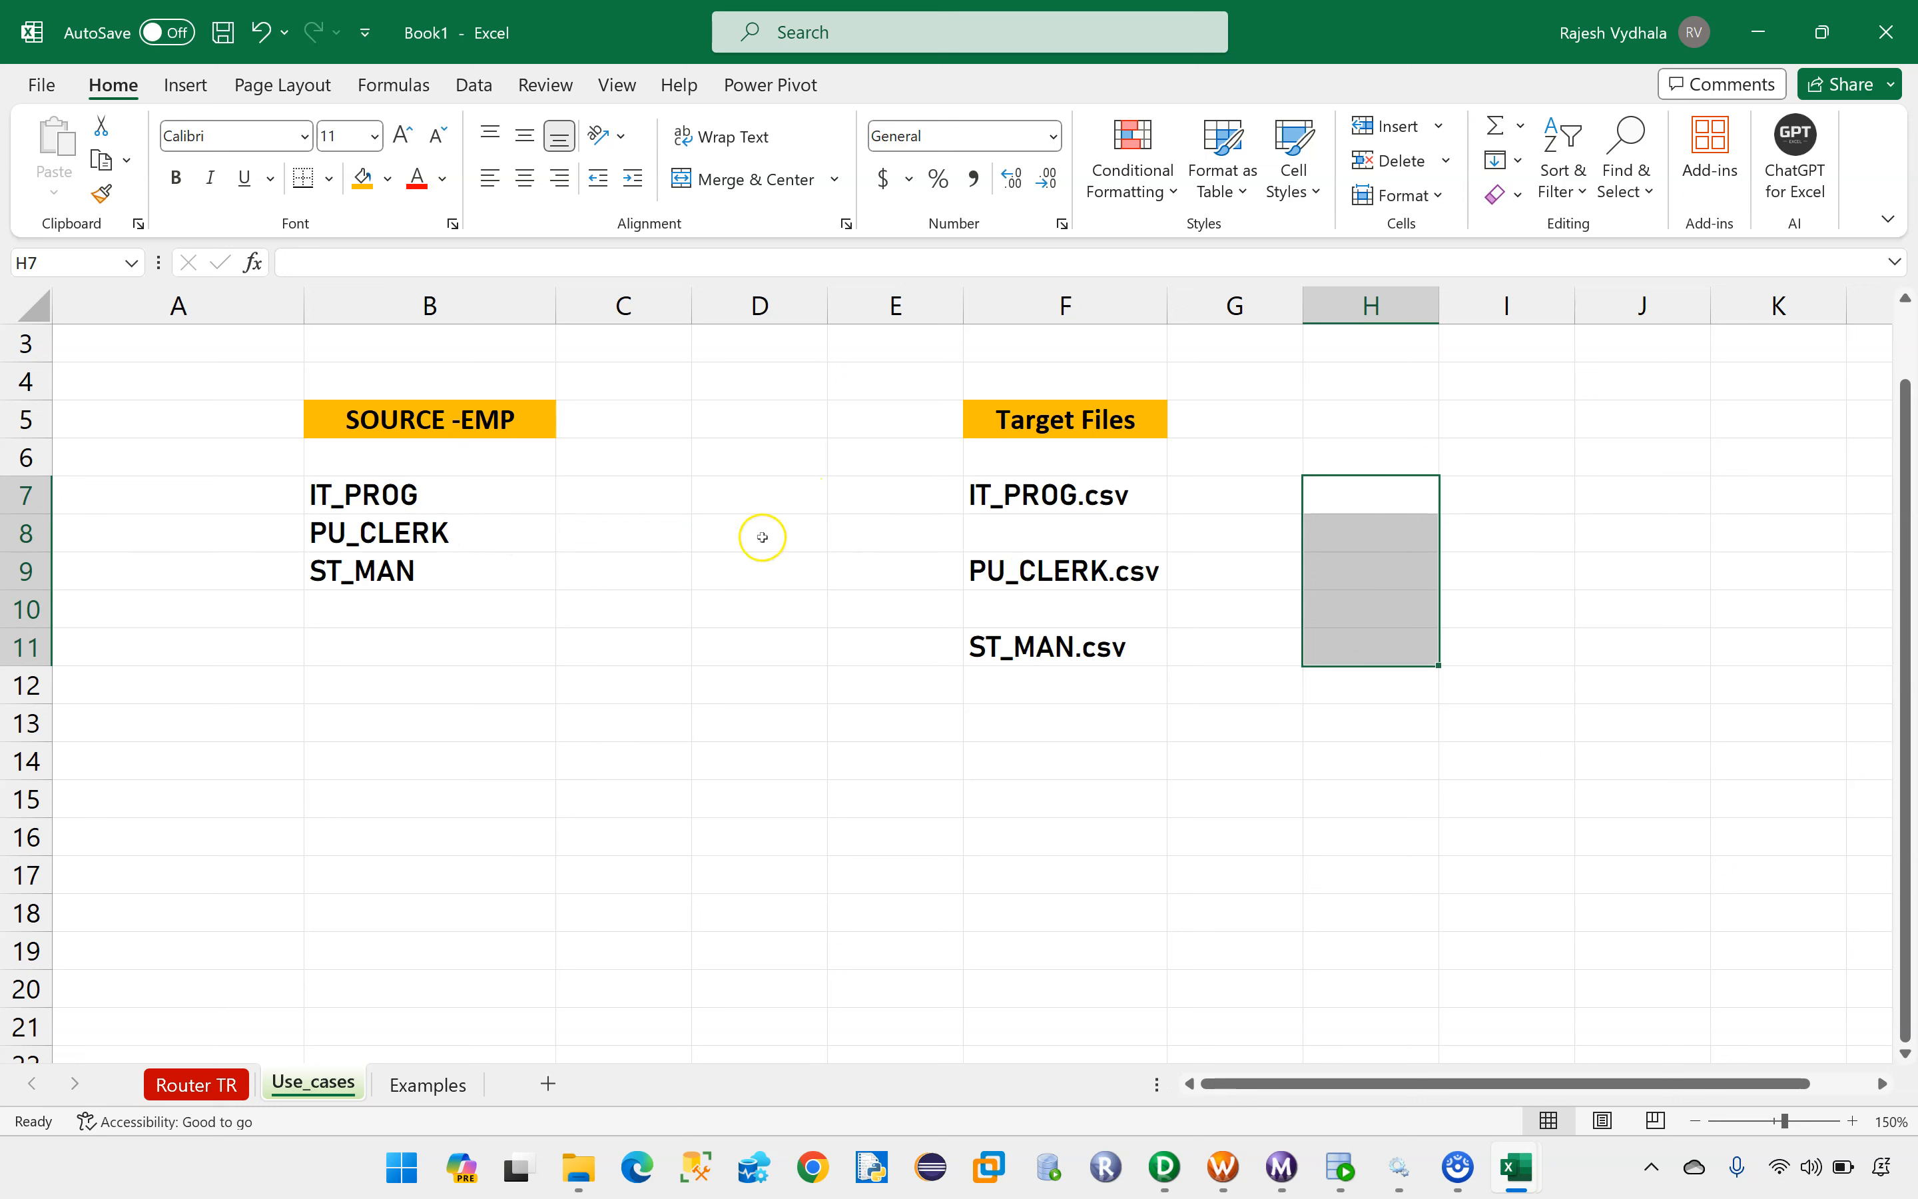
Step: Switch to Informatica PowerCenter Designer to view the m_load_Based_job_id mapping
mouse_move(1164, 1178)
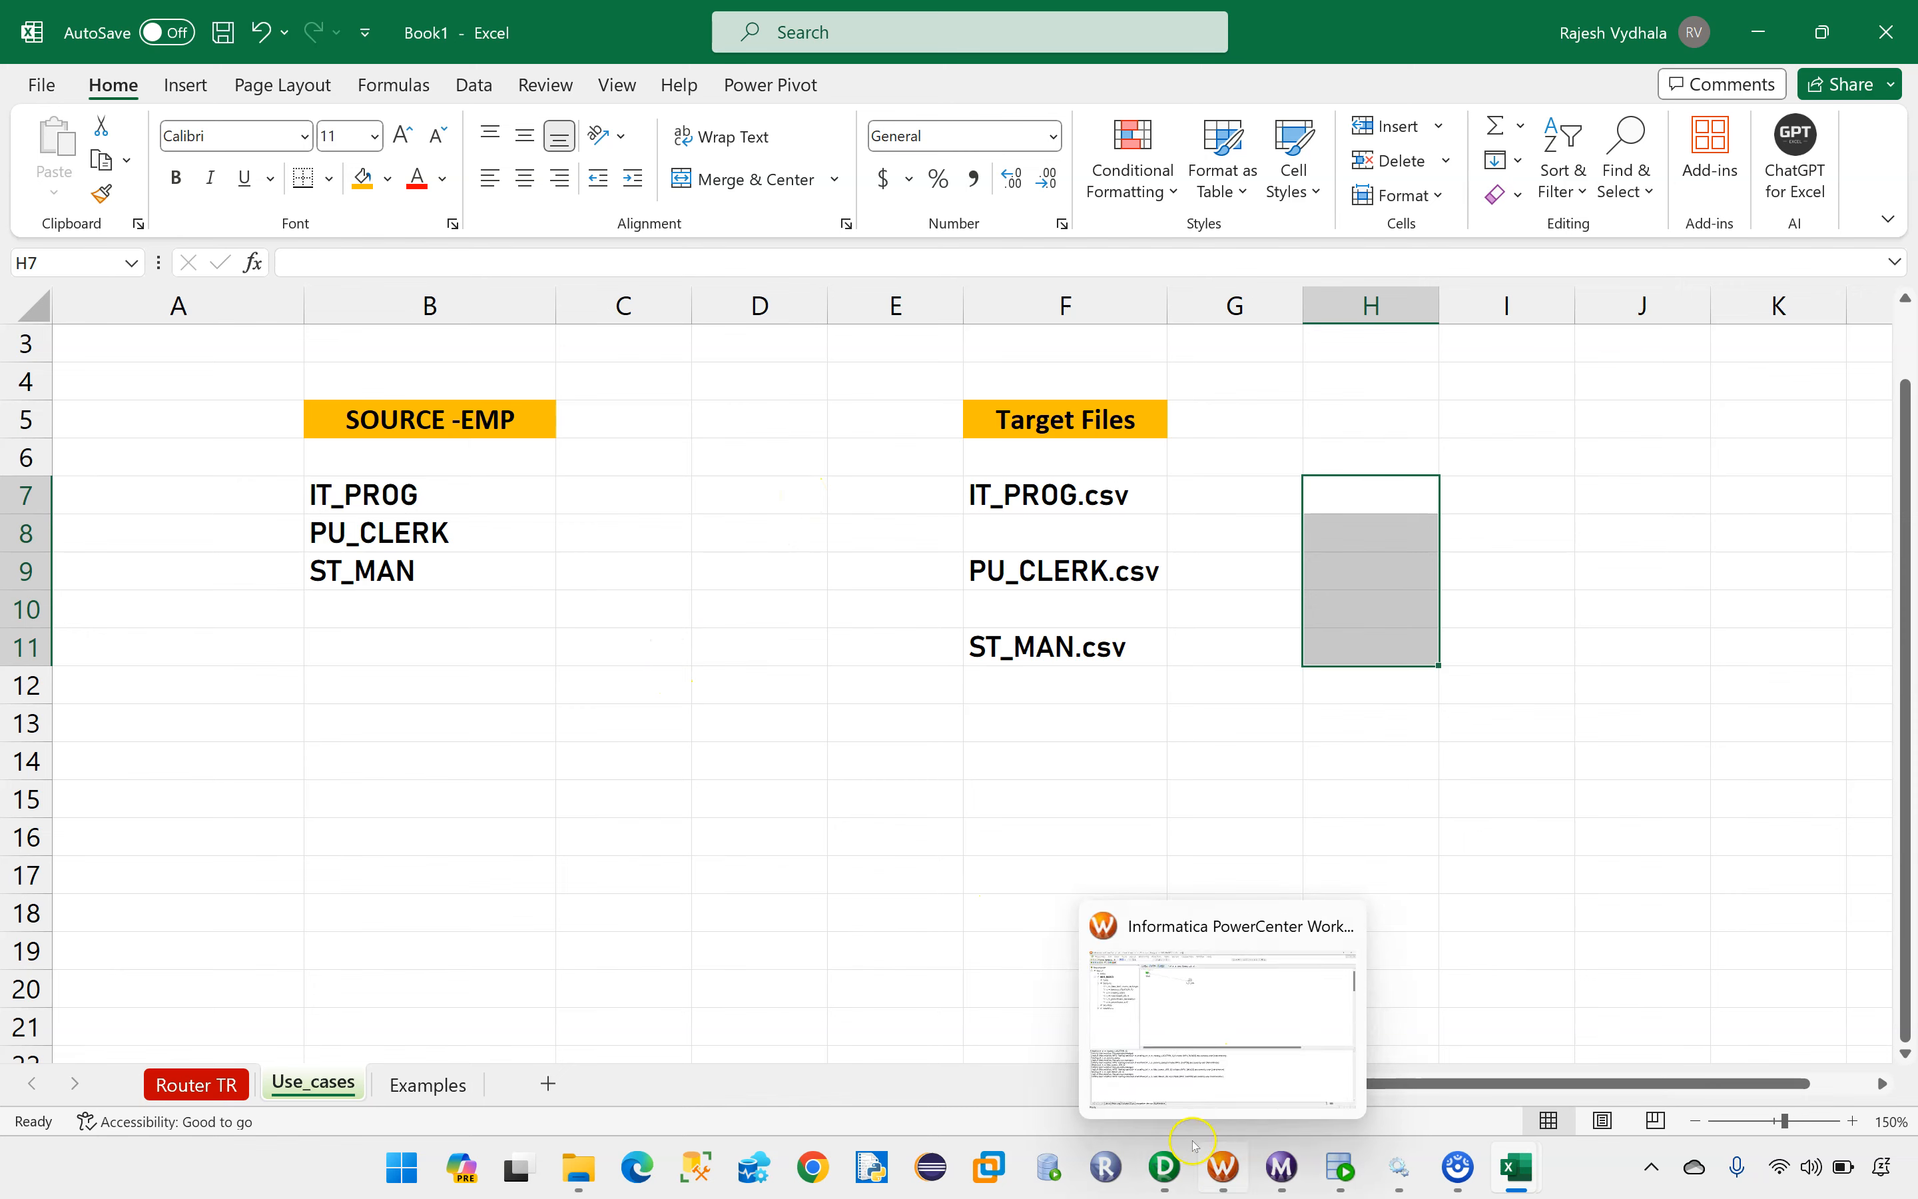
click(1141, 999)
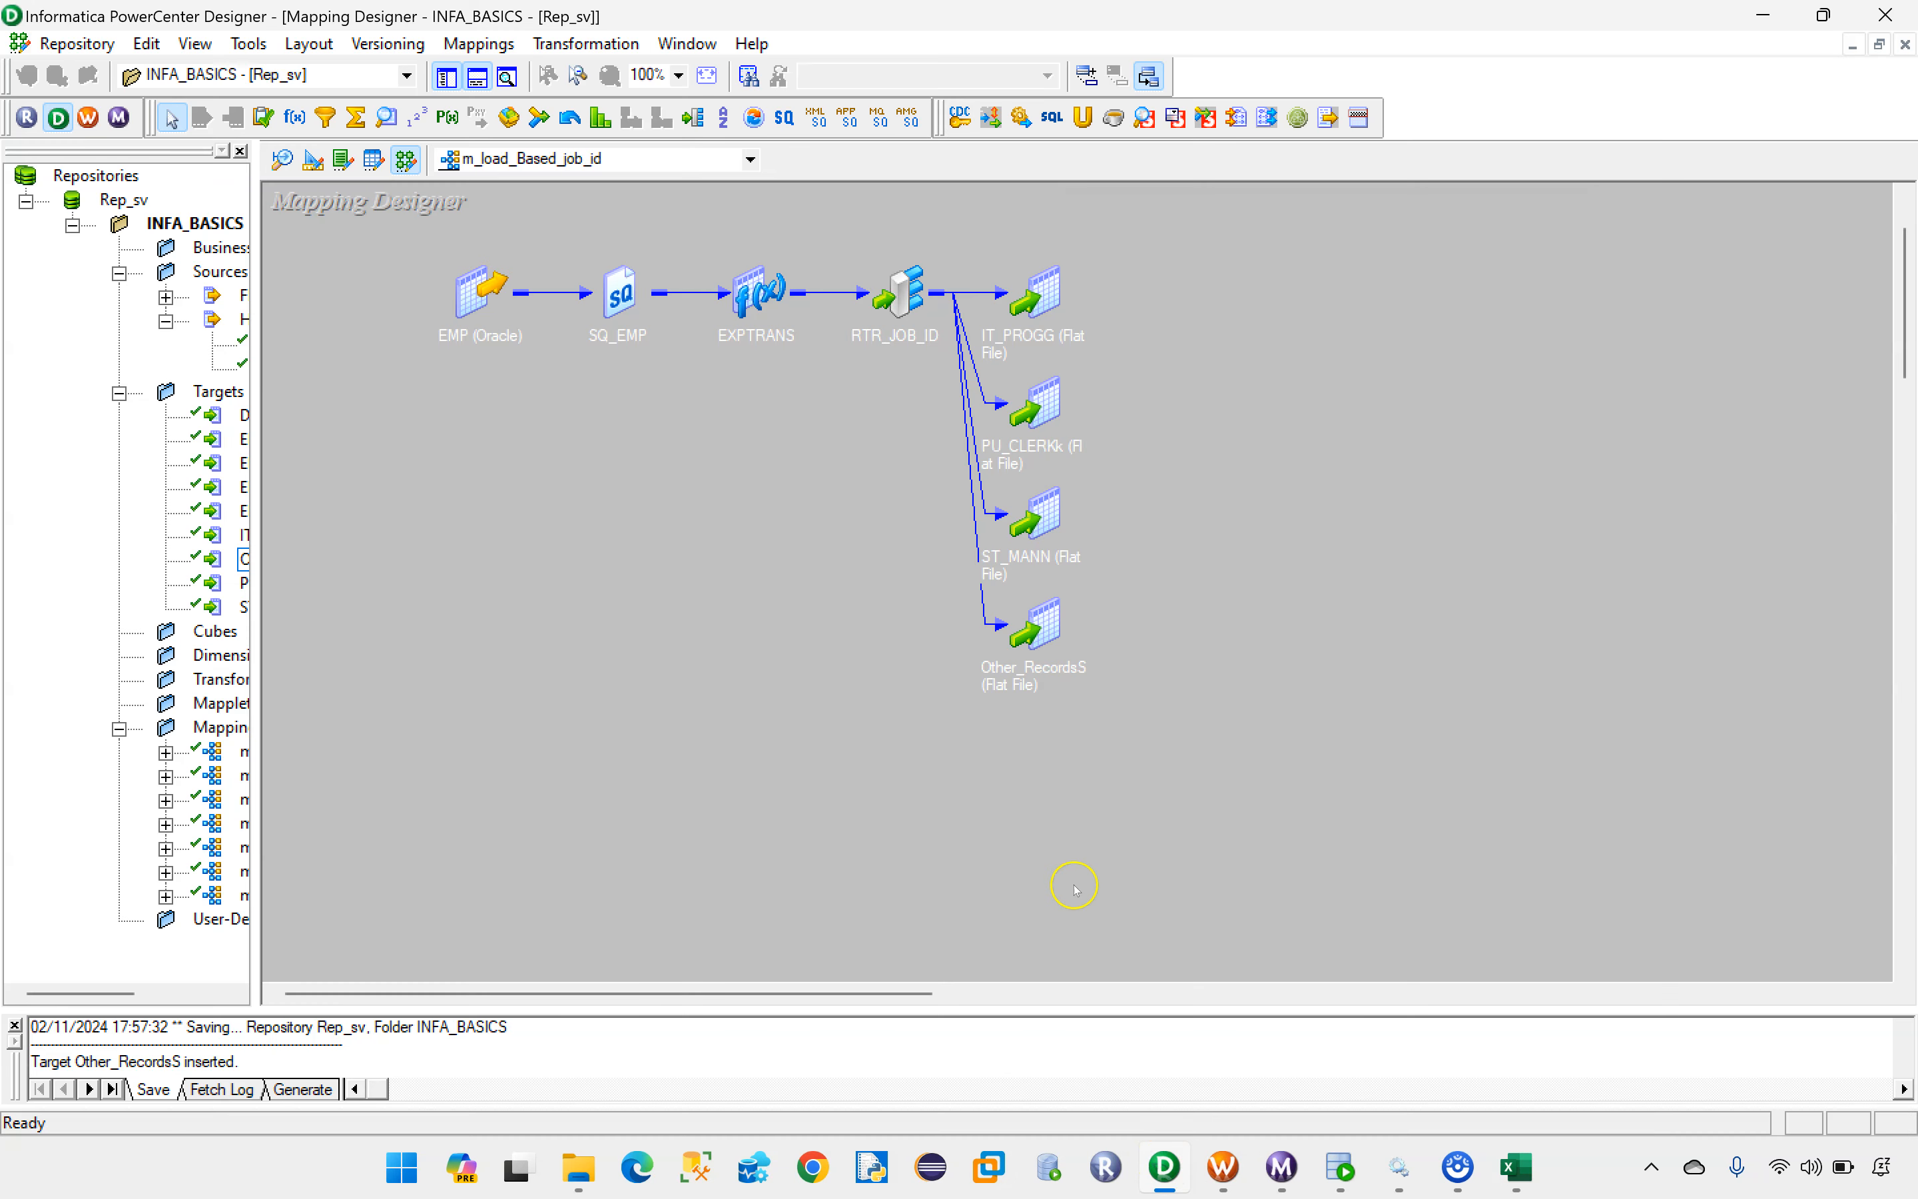